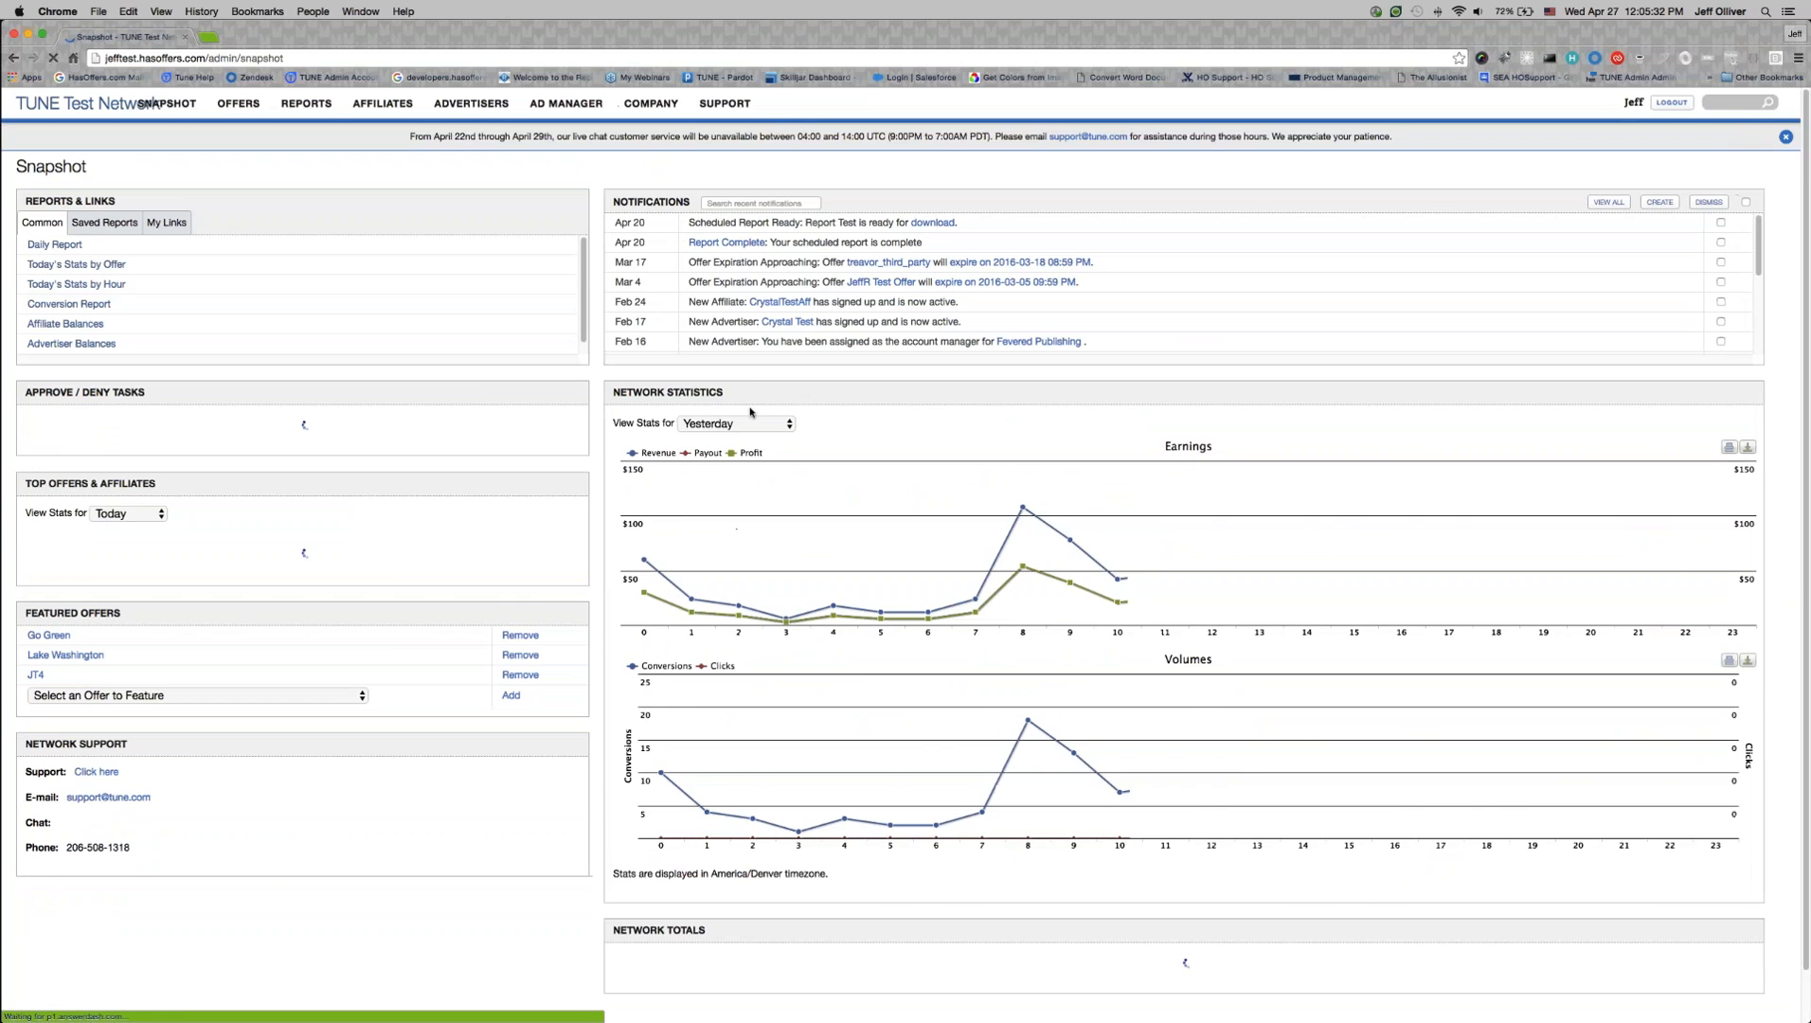
Step: Review the Snapshot dashboard's approval tasks, network statistics charts and network totals
scroll(805, 422, "down", 2)
scroll(810, 431, "up", 1)
scroll(810, 433, "up", 2)
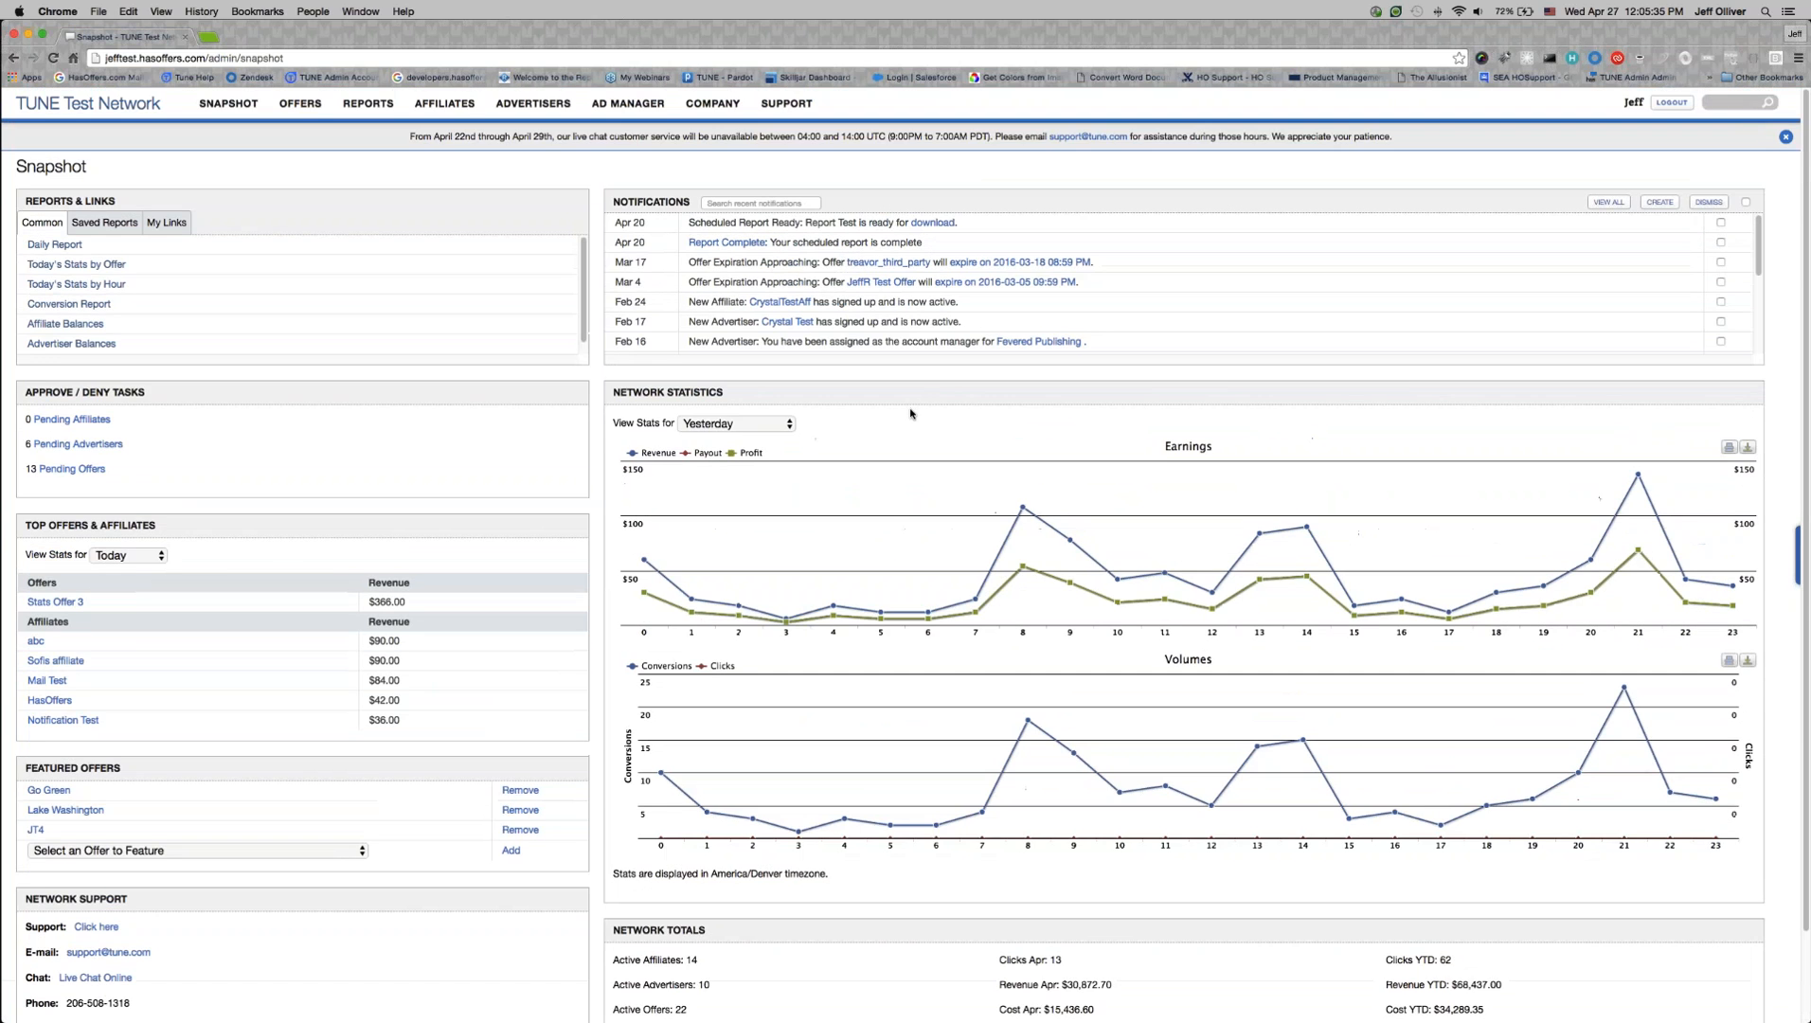
scroll(720, 531, "down", 2)
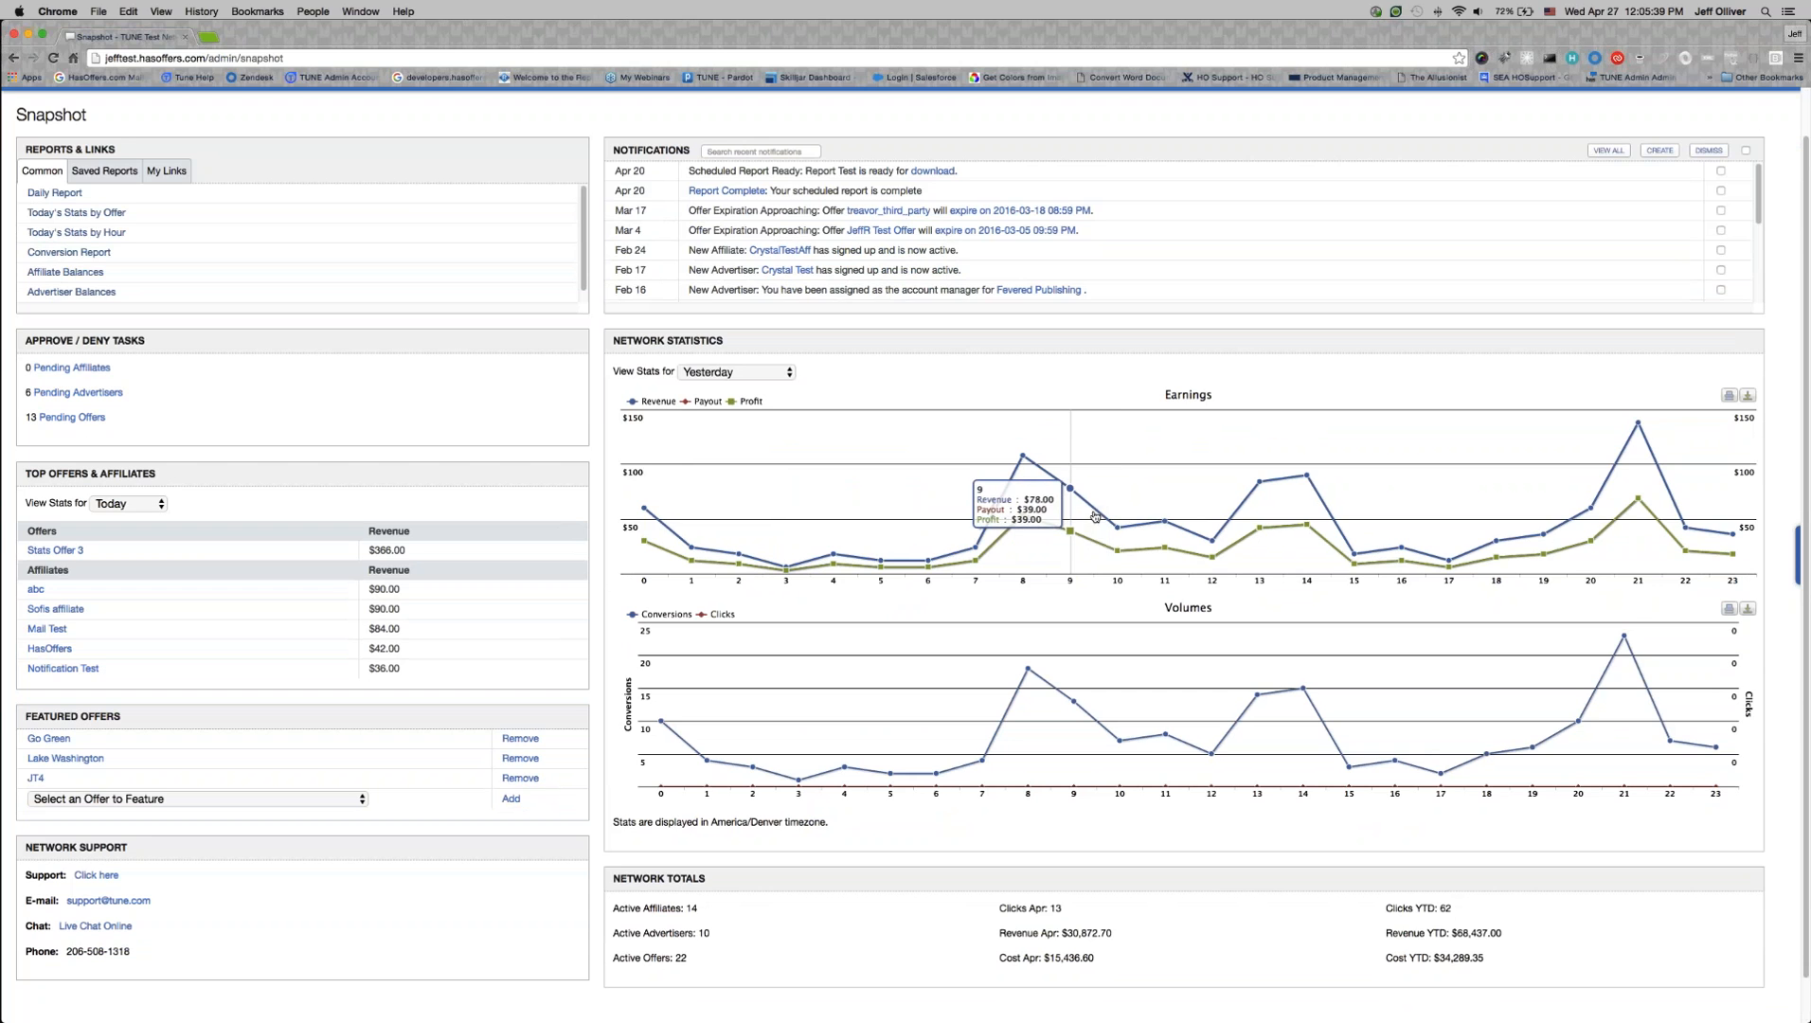
scroll(948, 577, "down", 1)
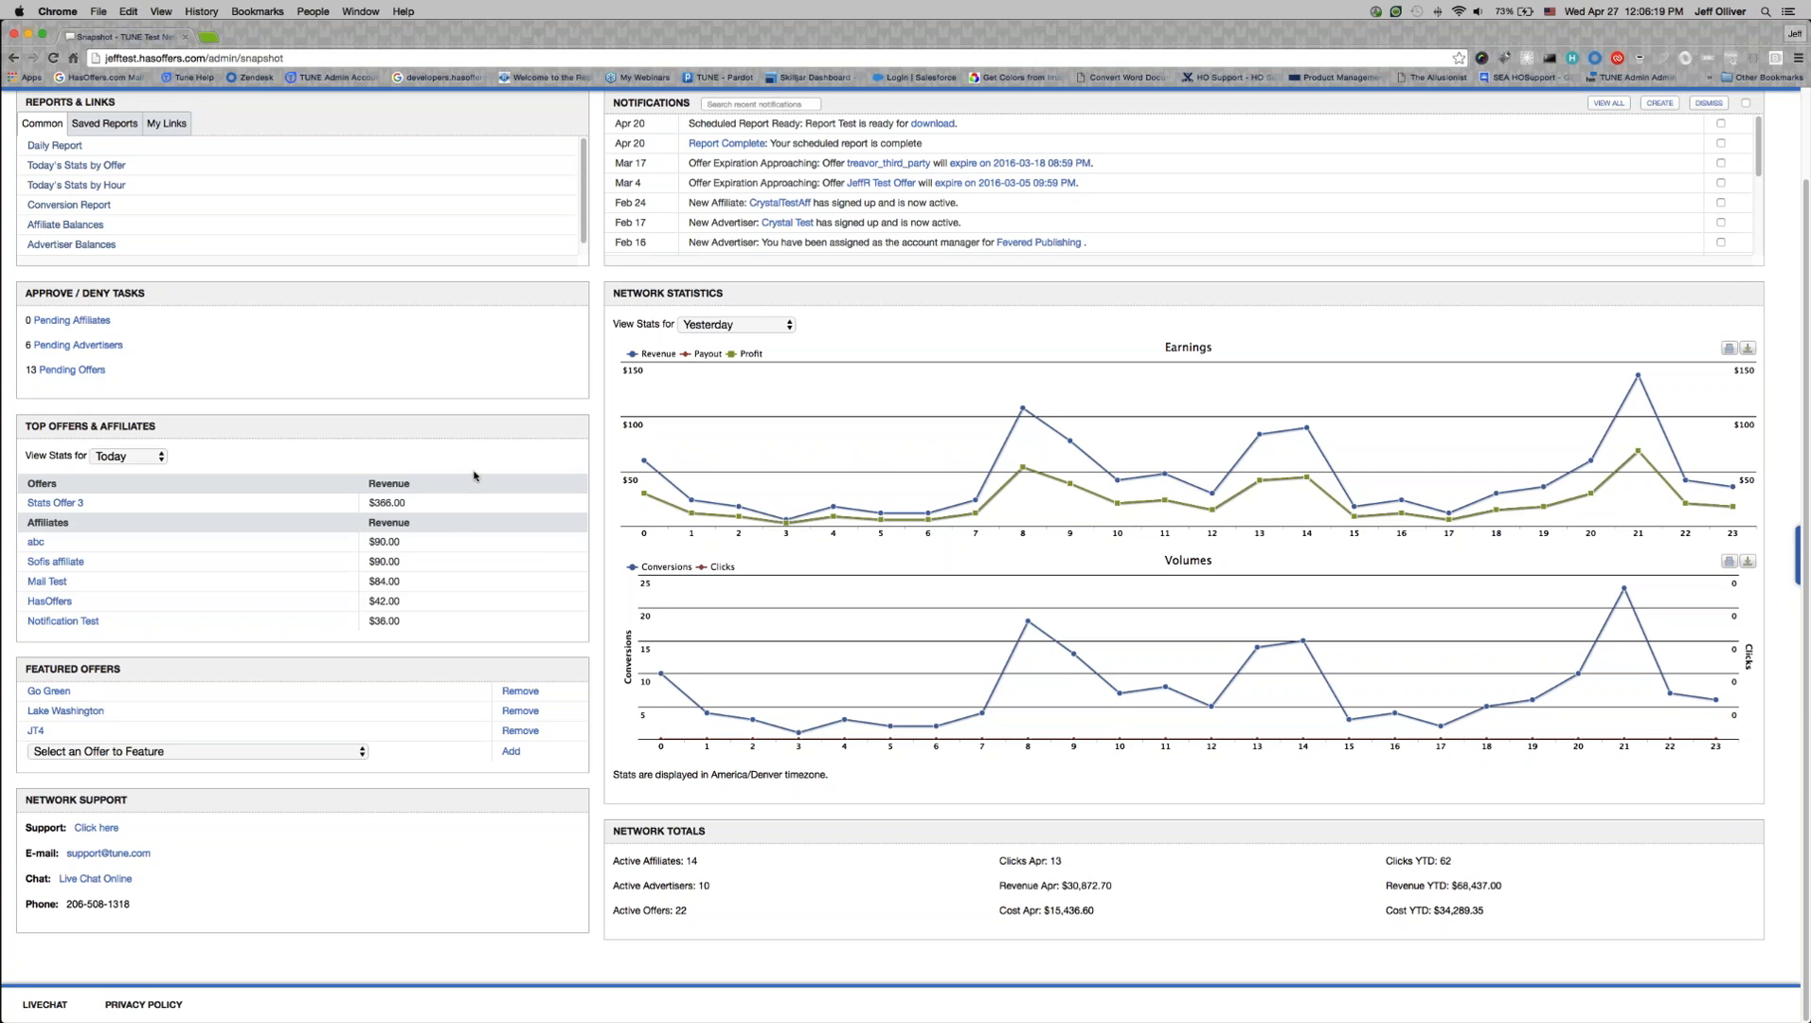
scroll(360, 487, "up", 1)
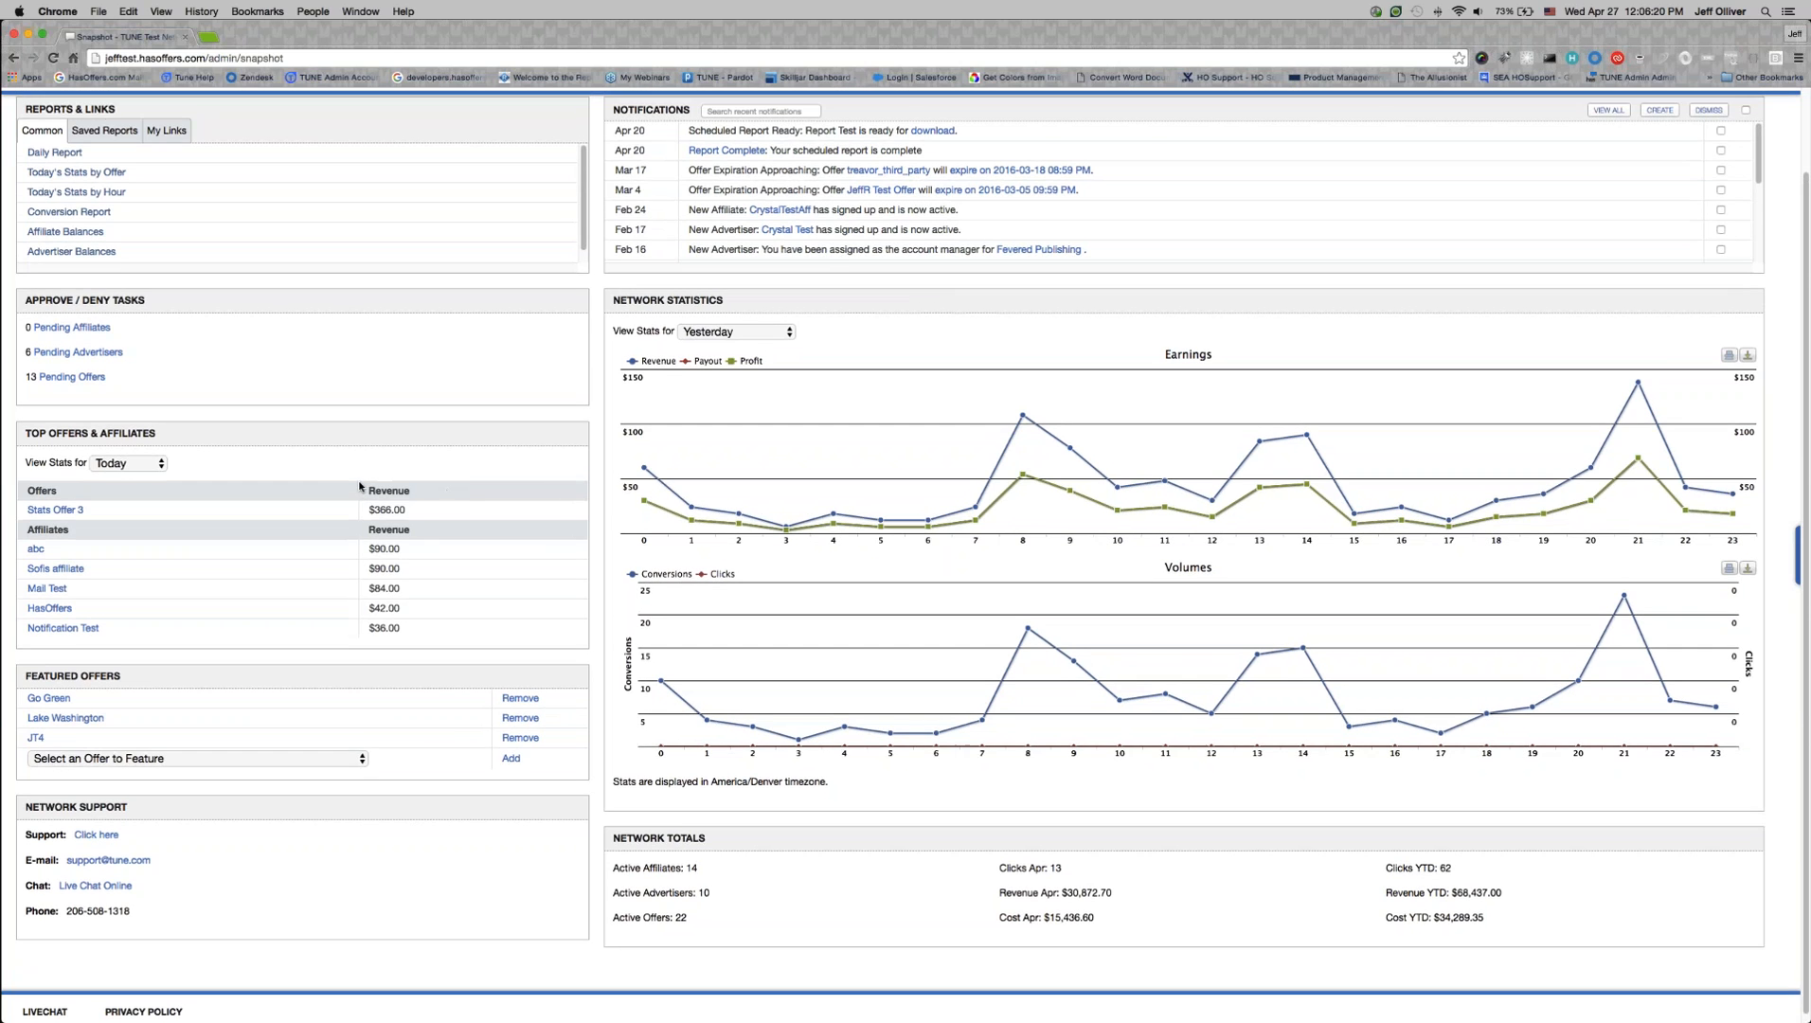
scroll(360, 487, "up", 3)
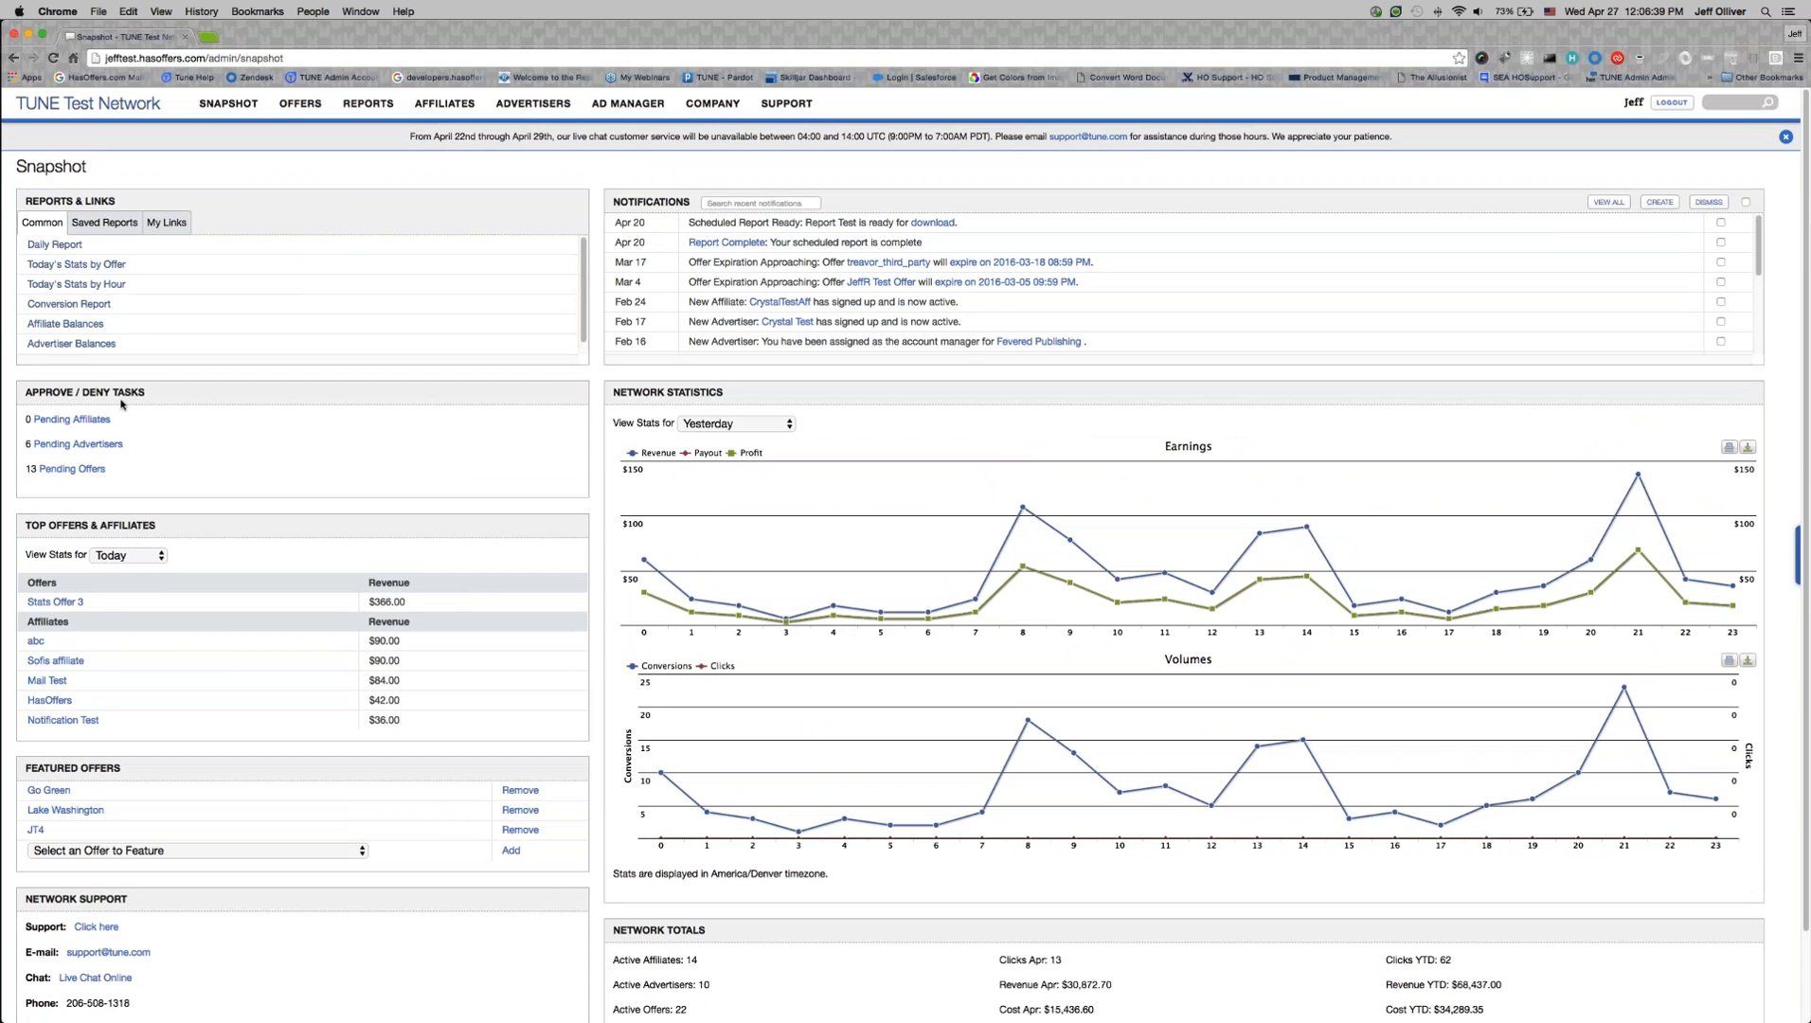
scroll(233, 668, "down", 2)
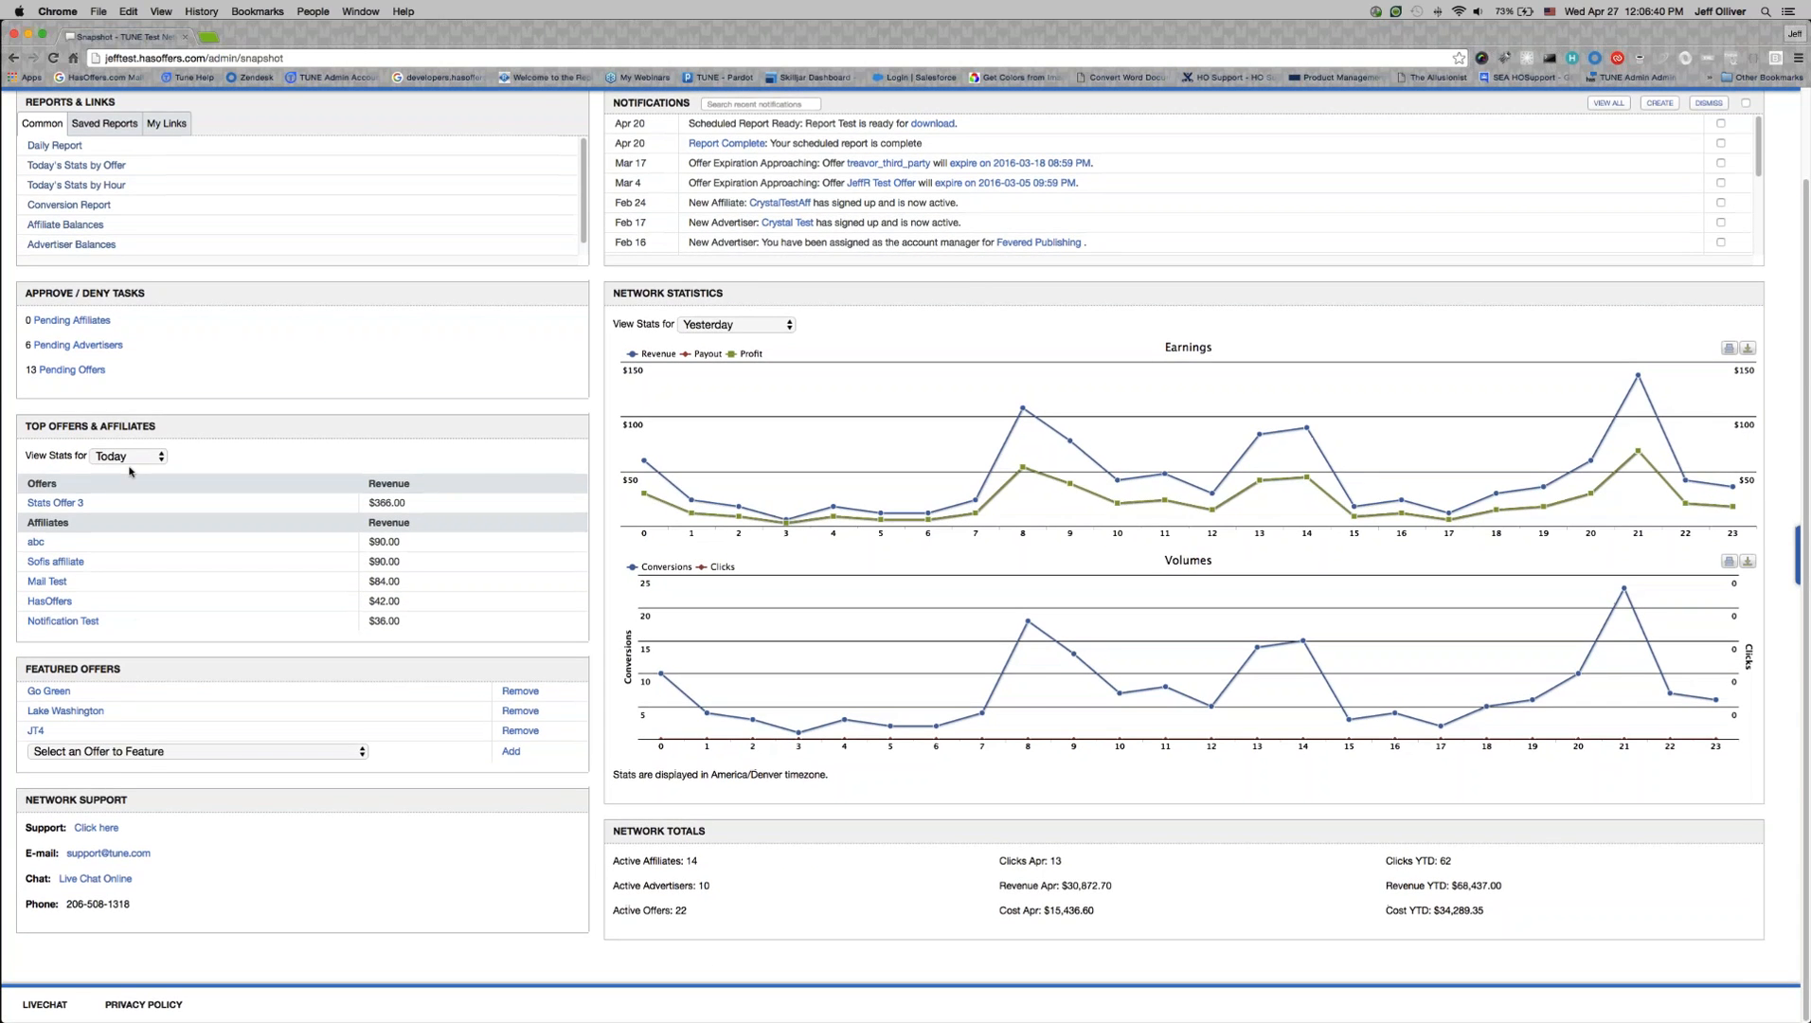
Step: Check which periods are available for the Top Offers & Affiliates stats, keeping the current selection
left_click(133, 457)
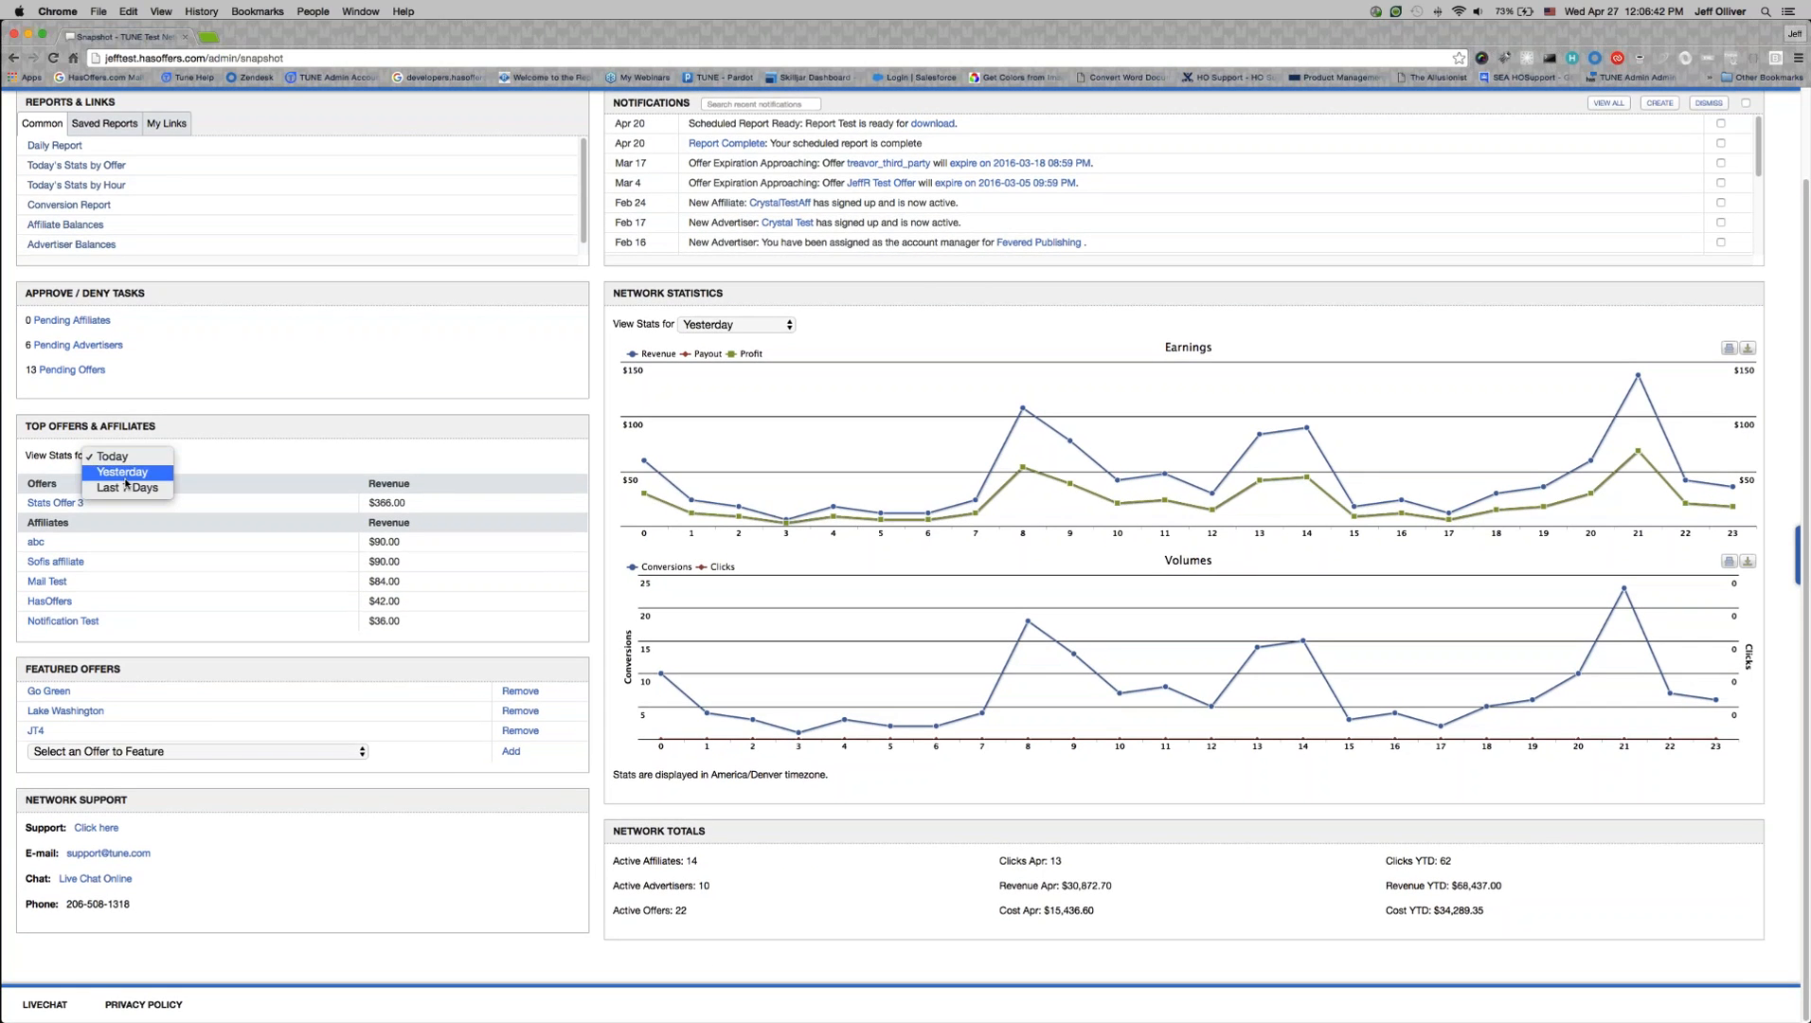
left_click(221, 440)
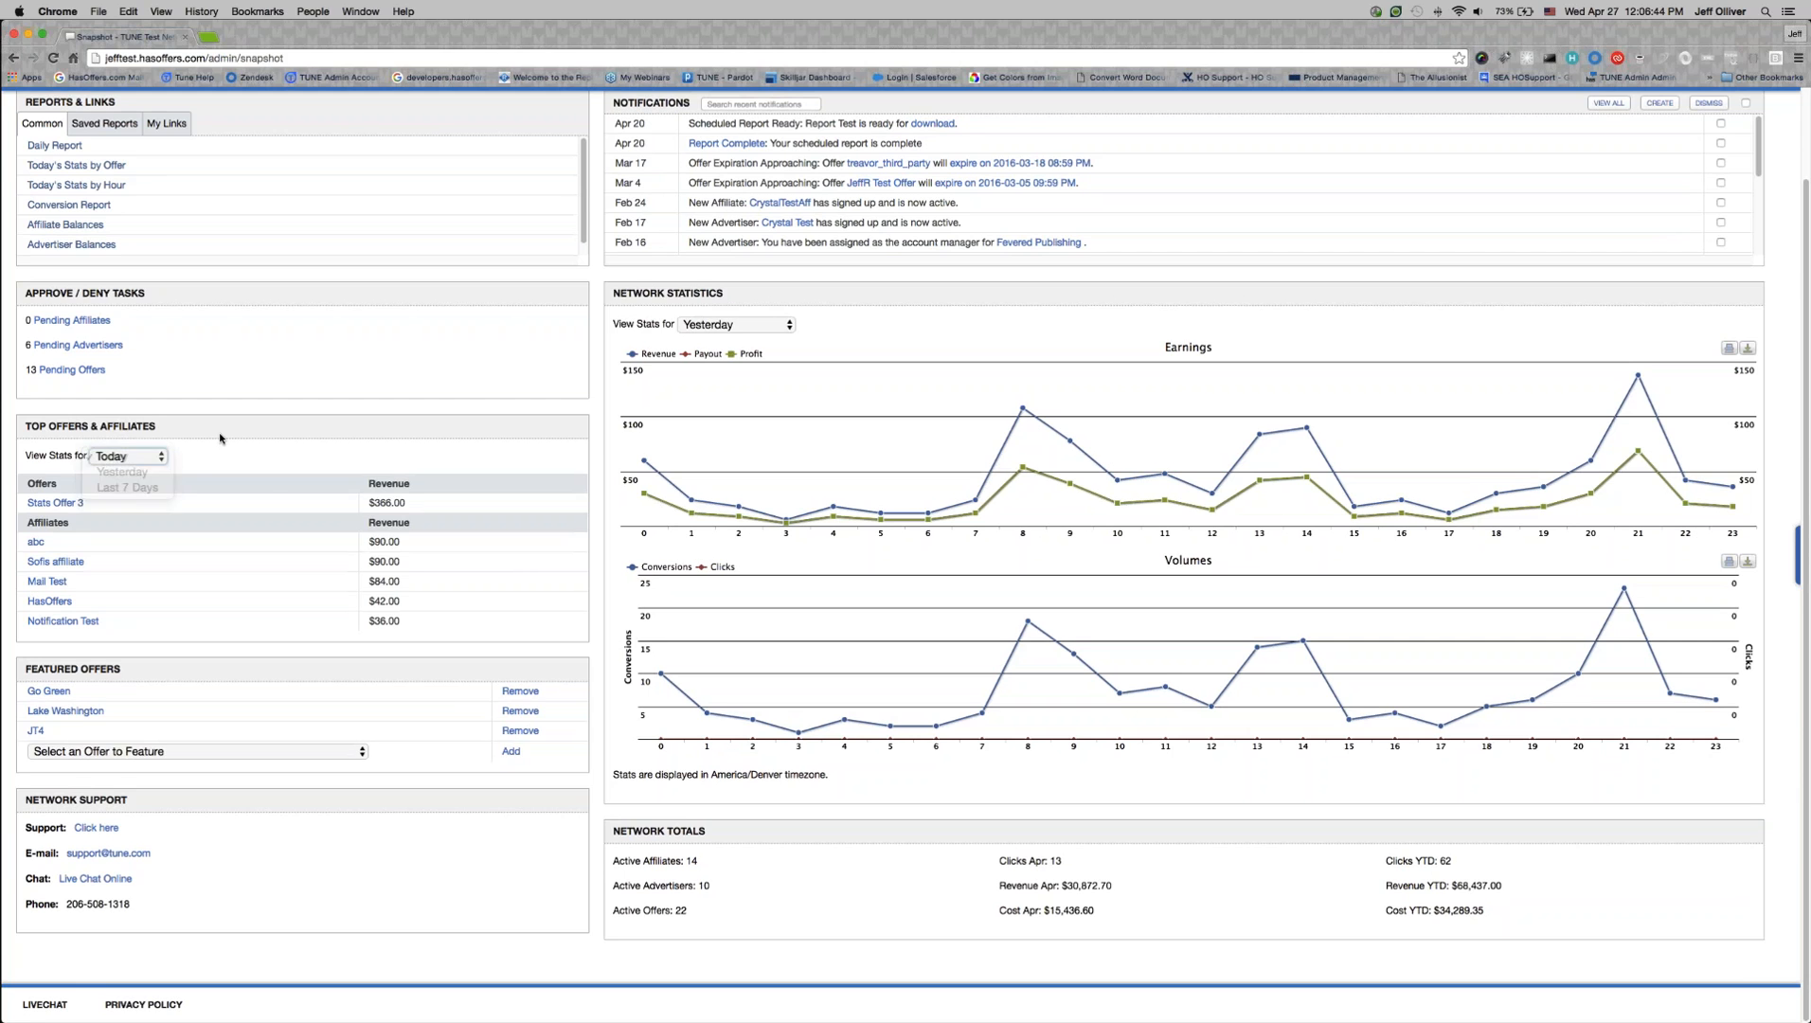
scroll(279, 490, "up", 1)
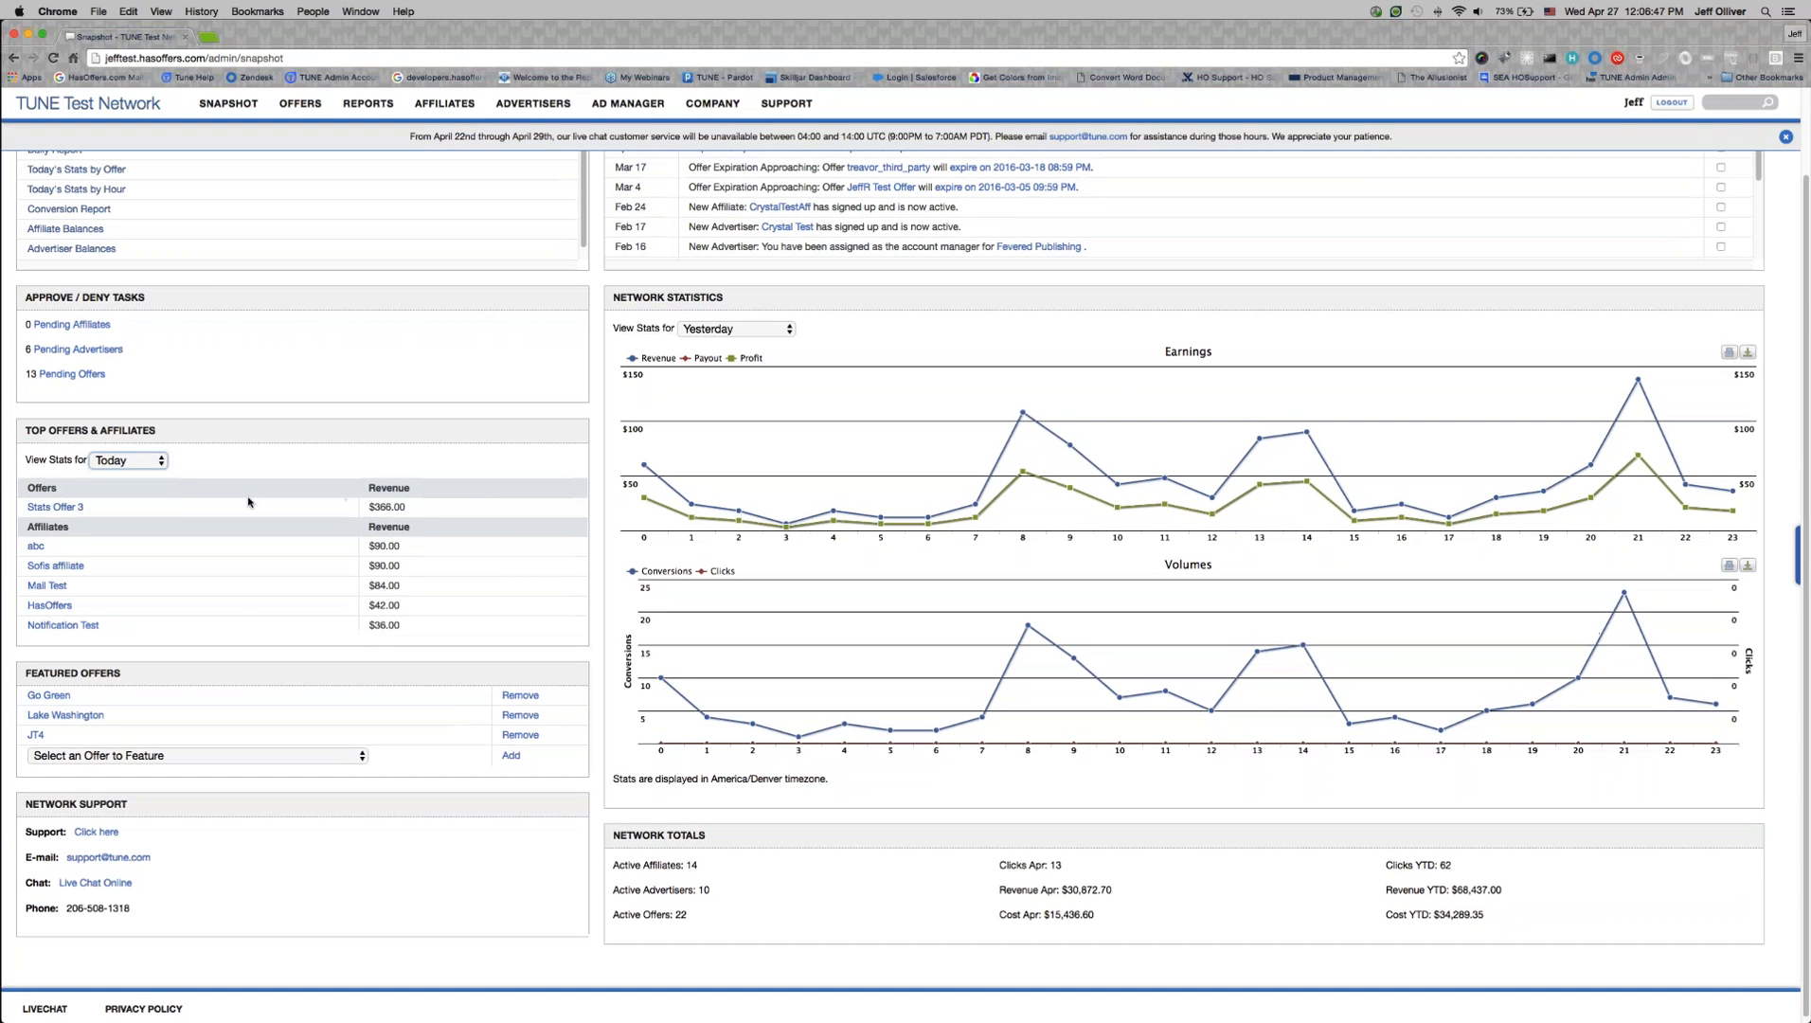
scroll(248, 502, "down", 1)
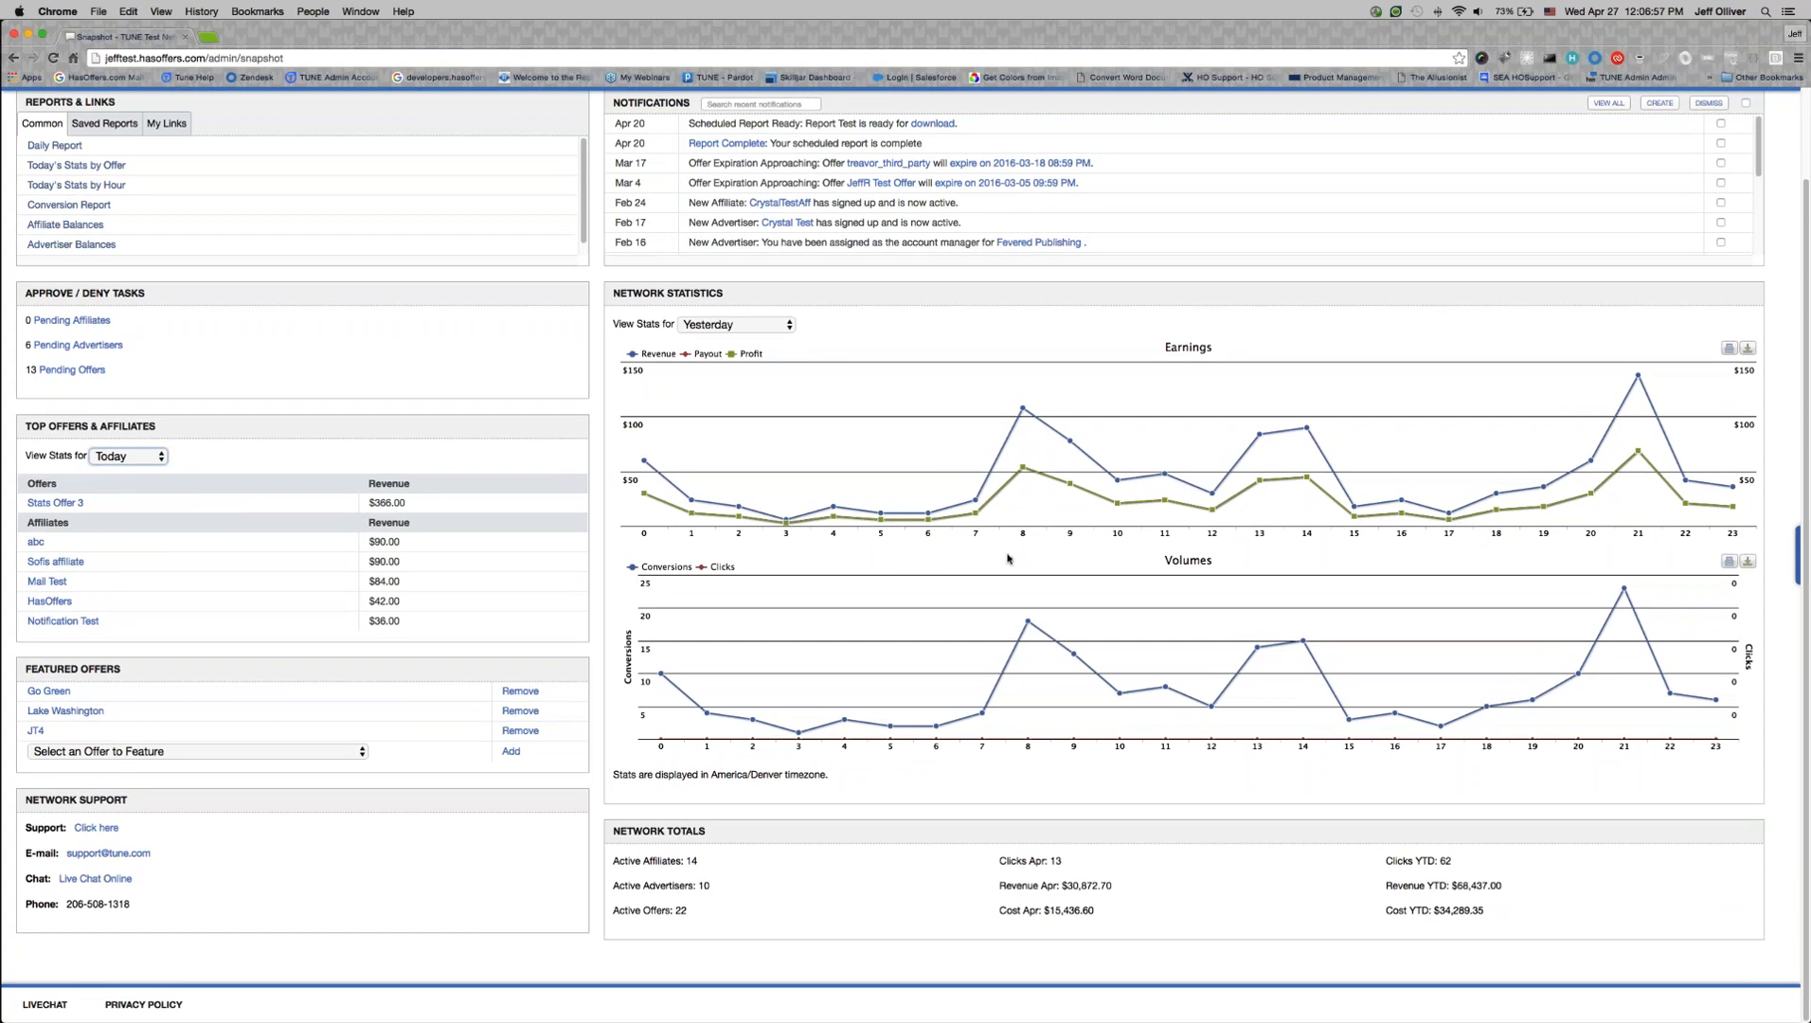
mouse_move(890, 482)
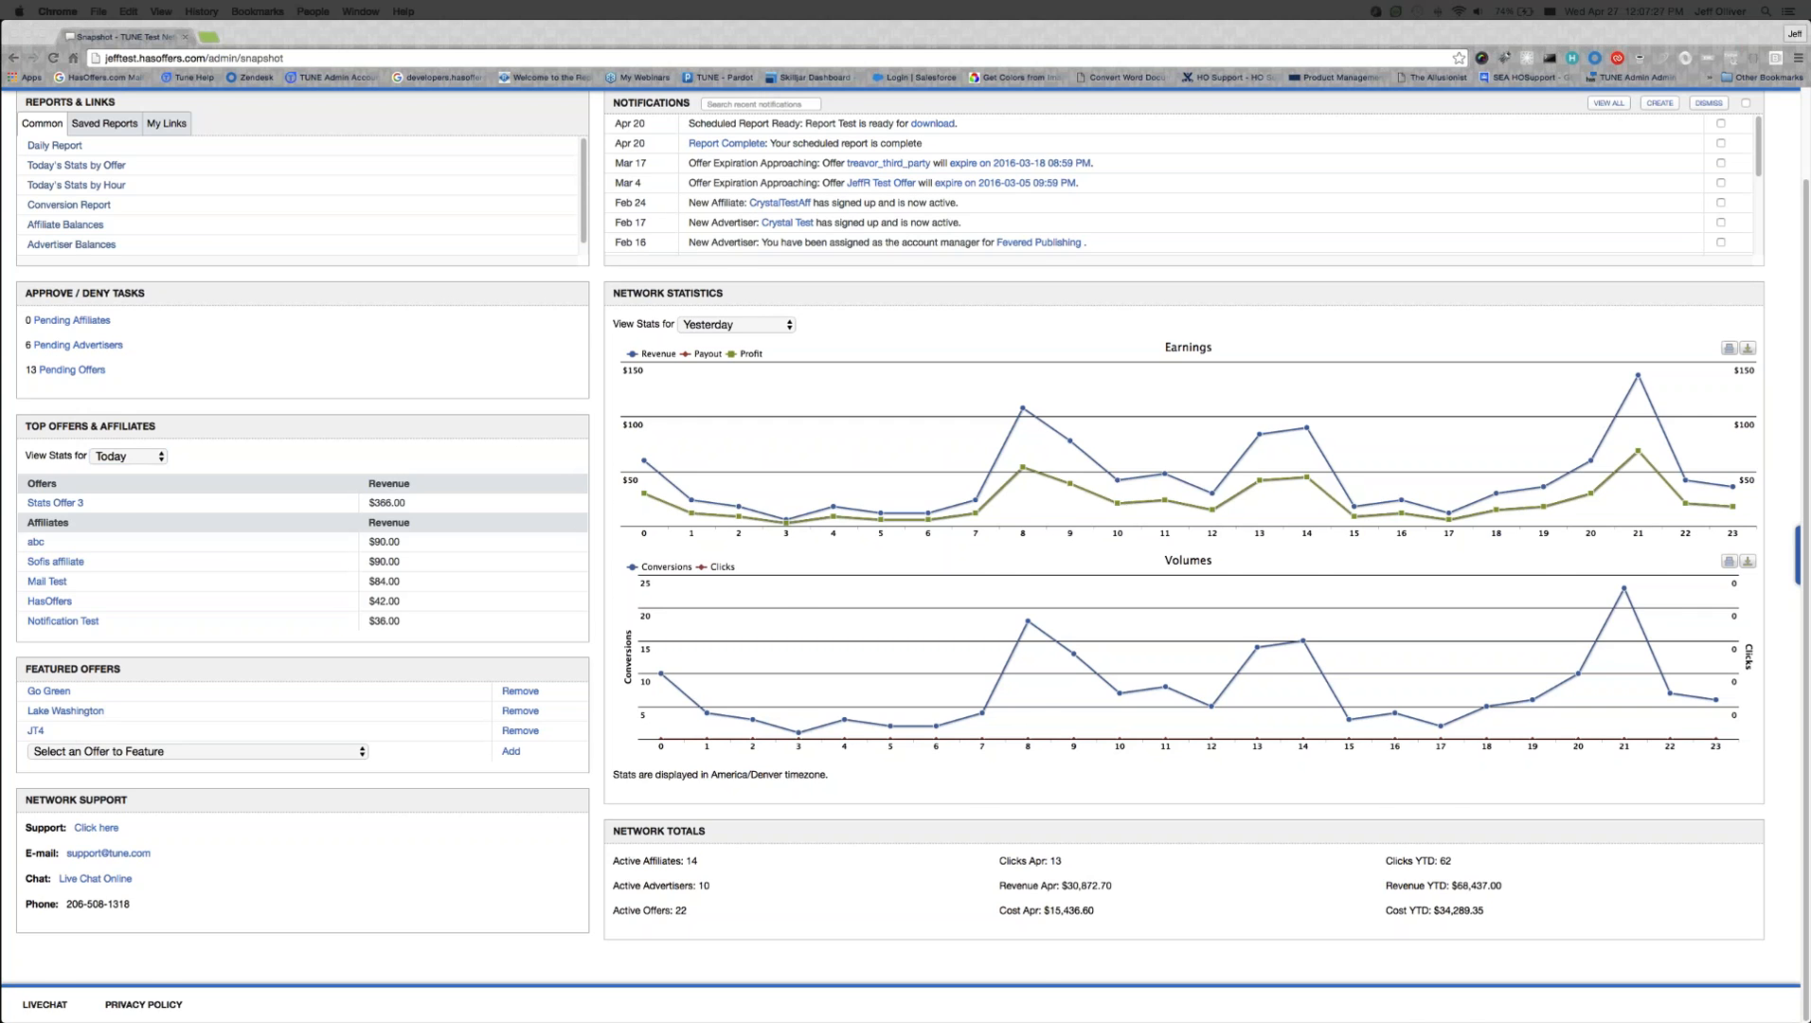
Step: Open the Daily Report and expand its options
scroll(616, 336, "up", 3)
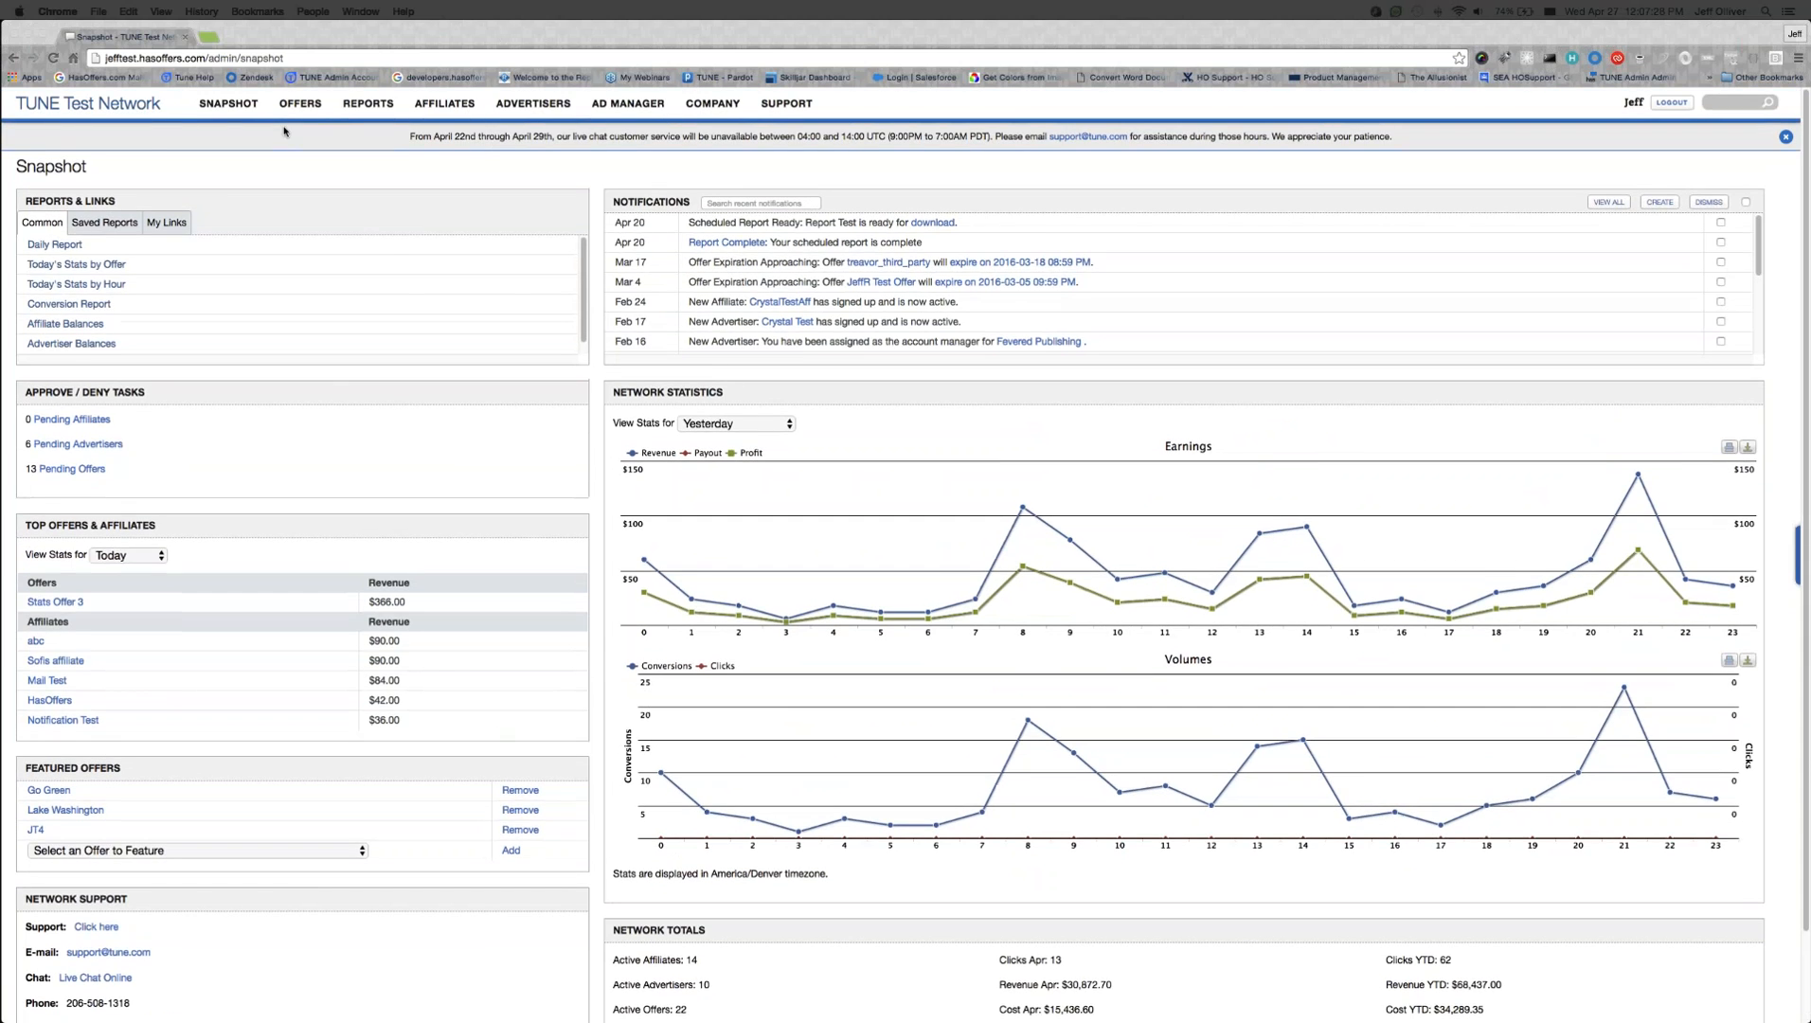
mouse_move(368, 106)
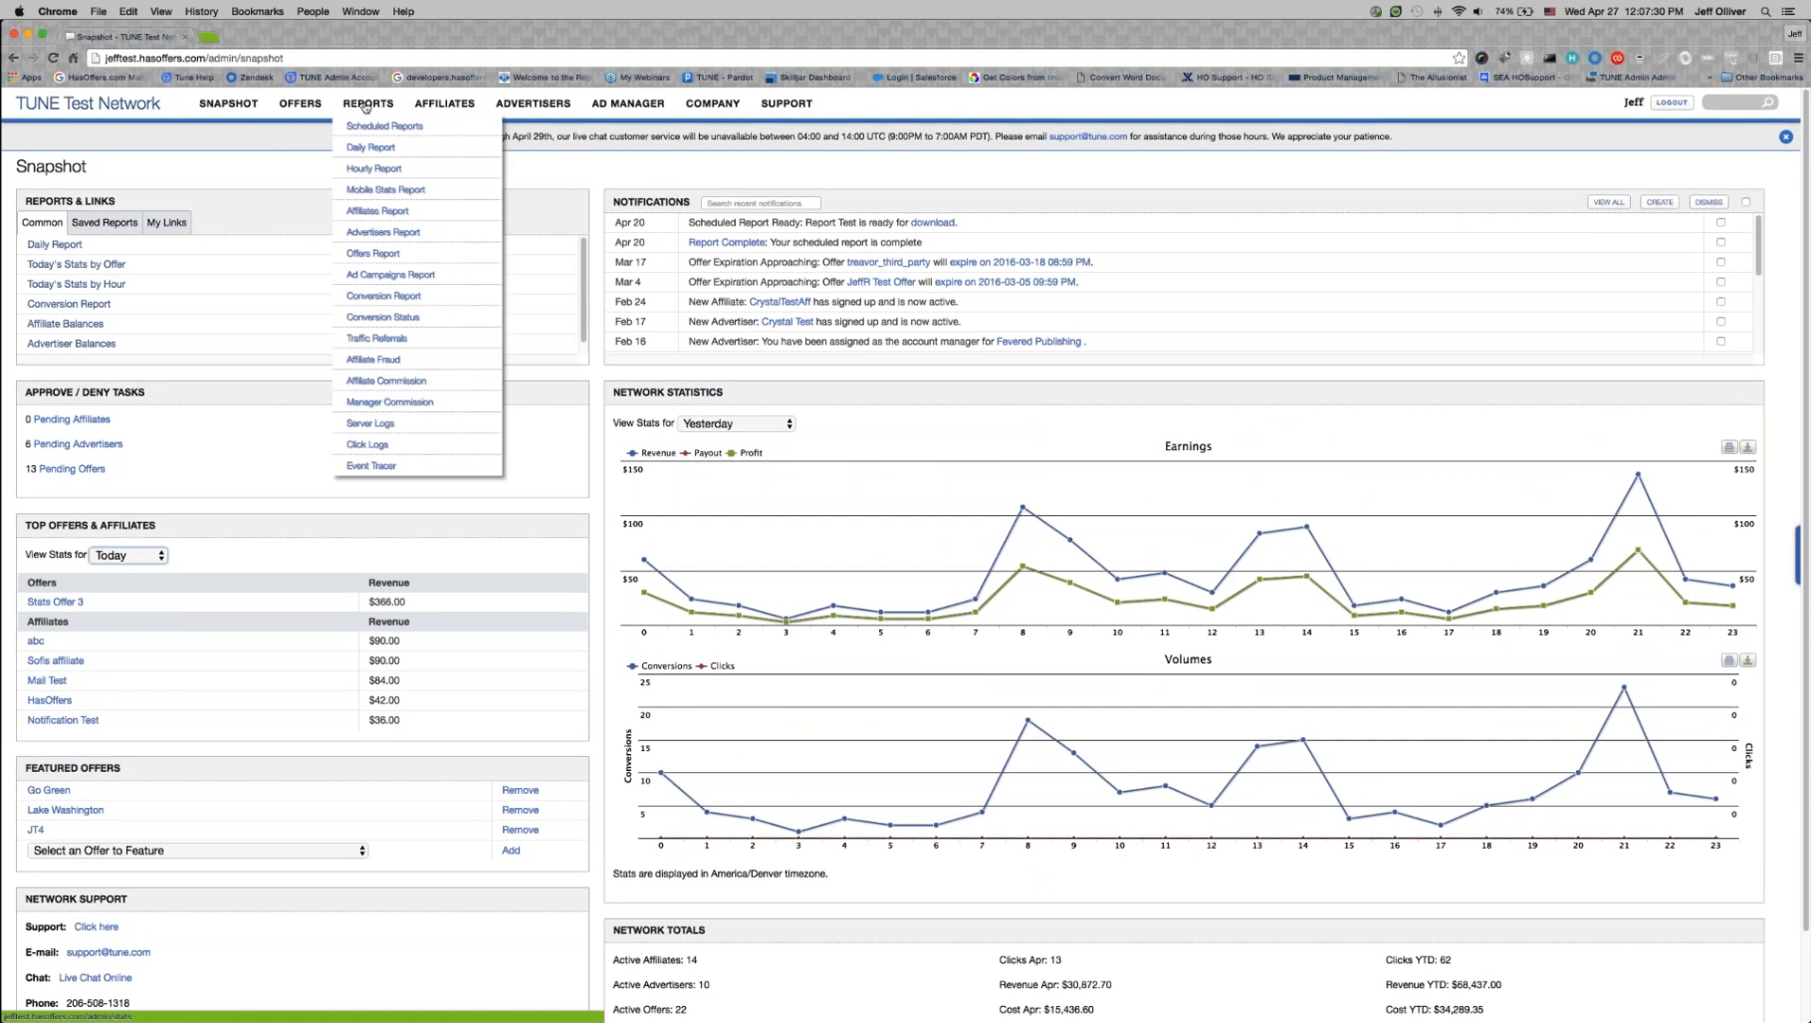
left_click(360, 149)
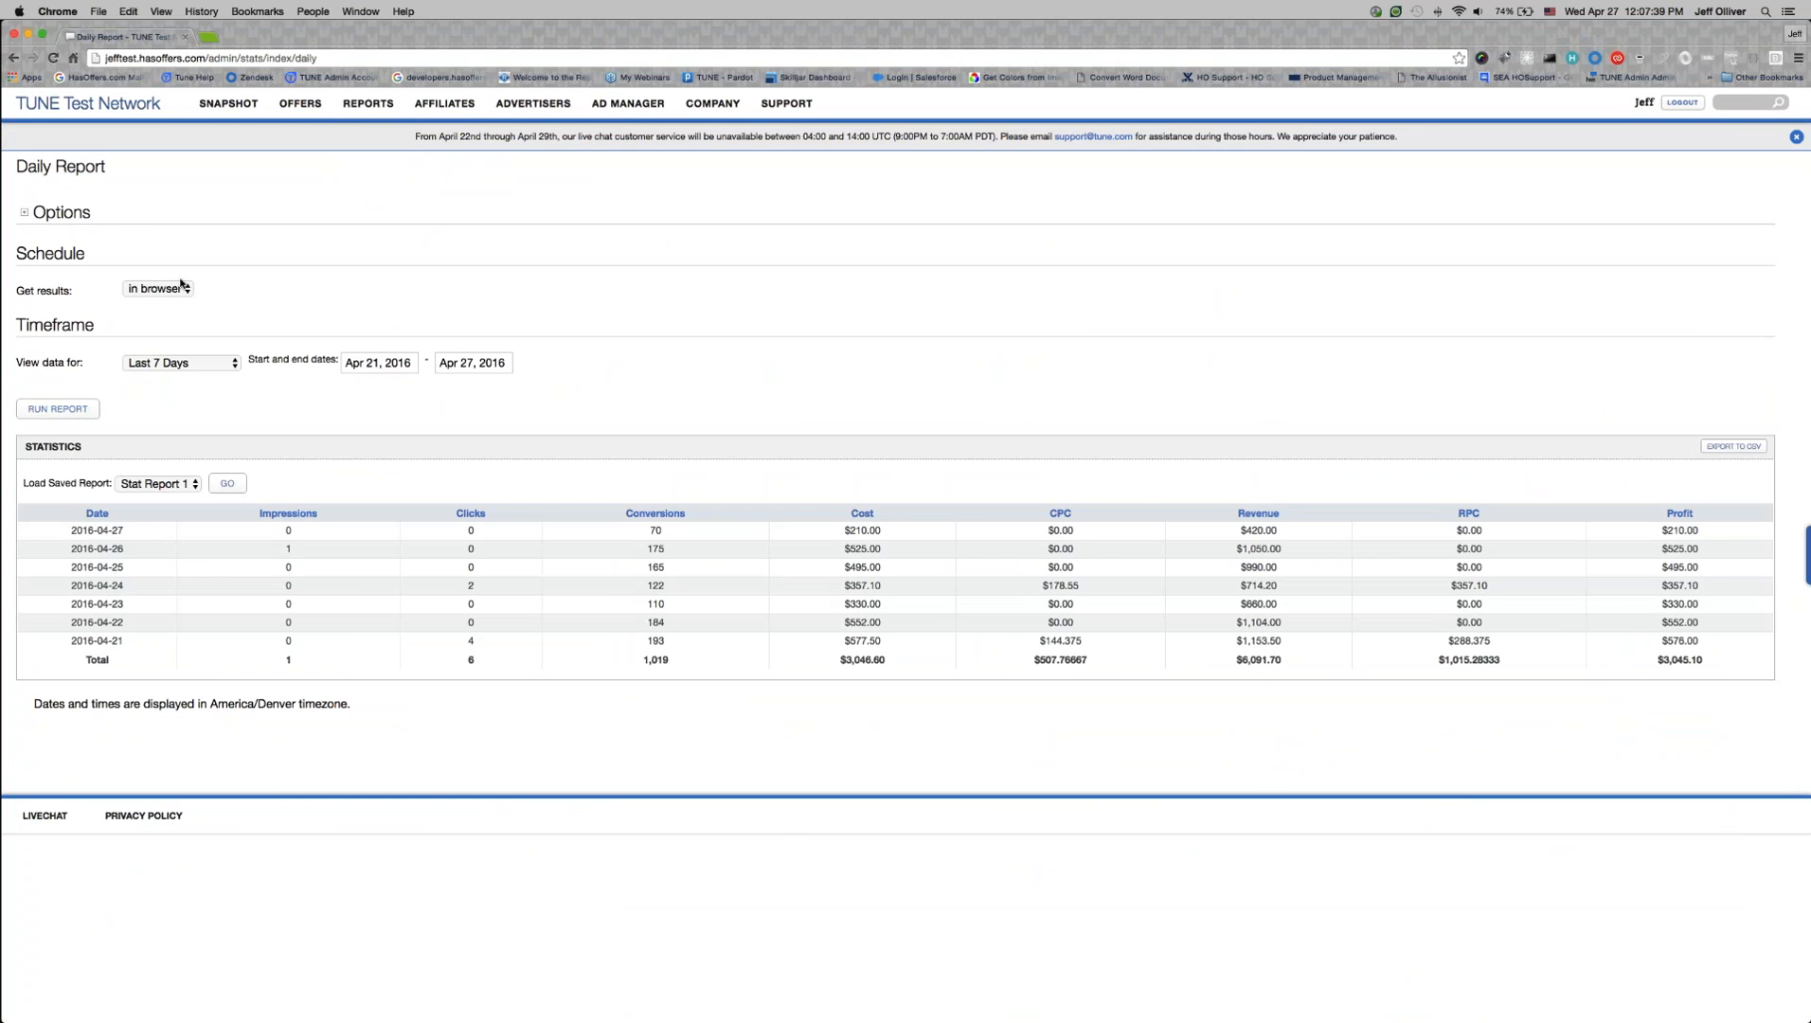
left_click(24, 212)
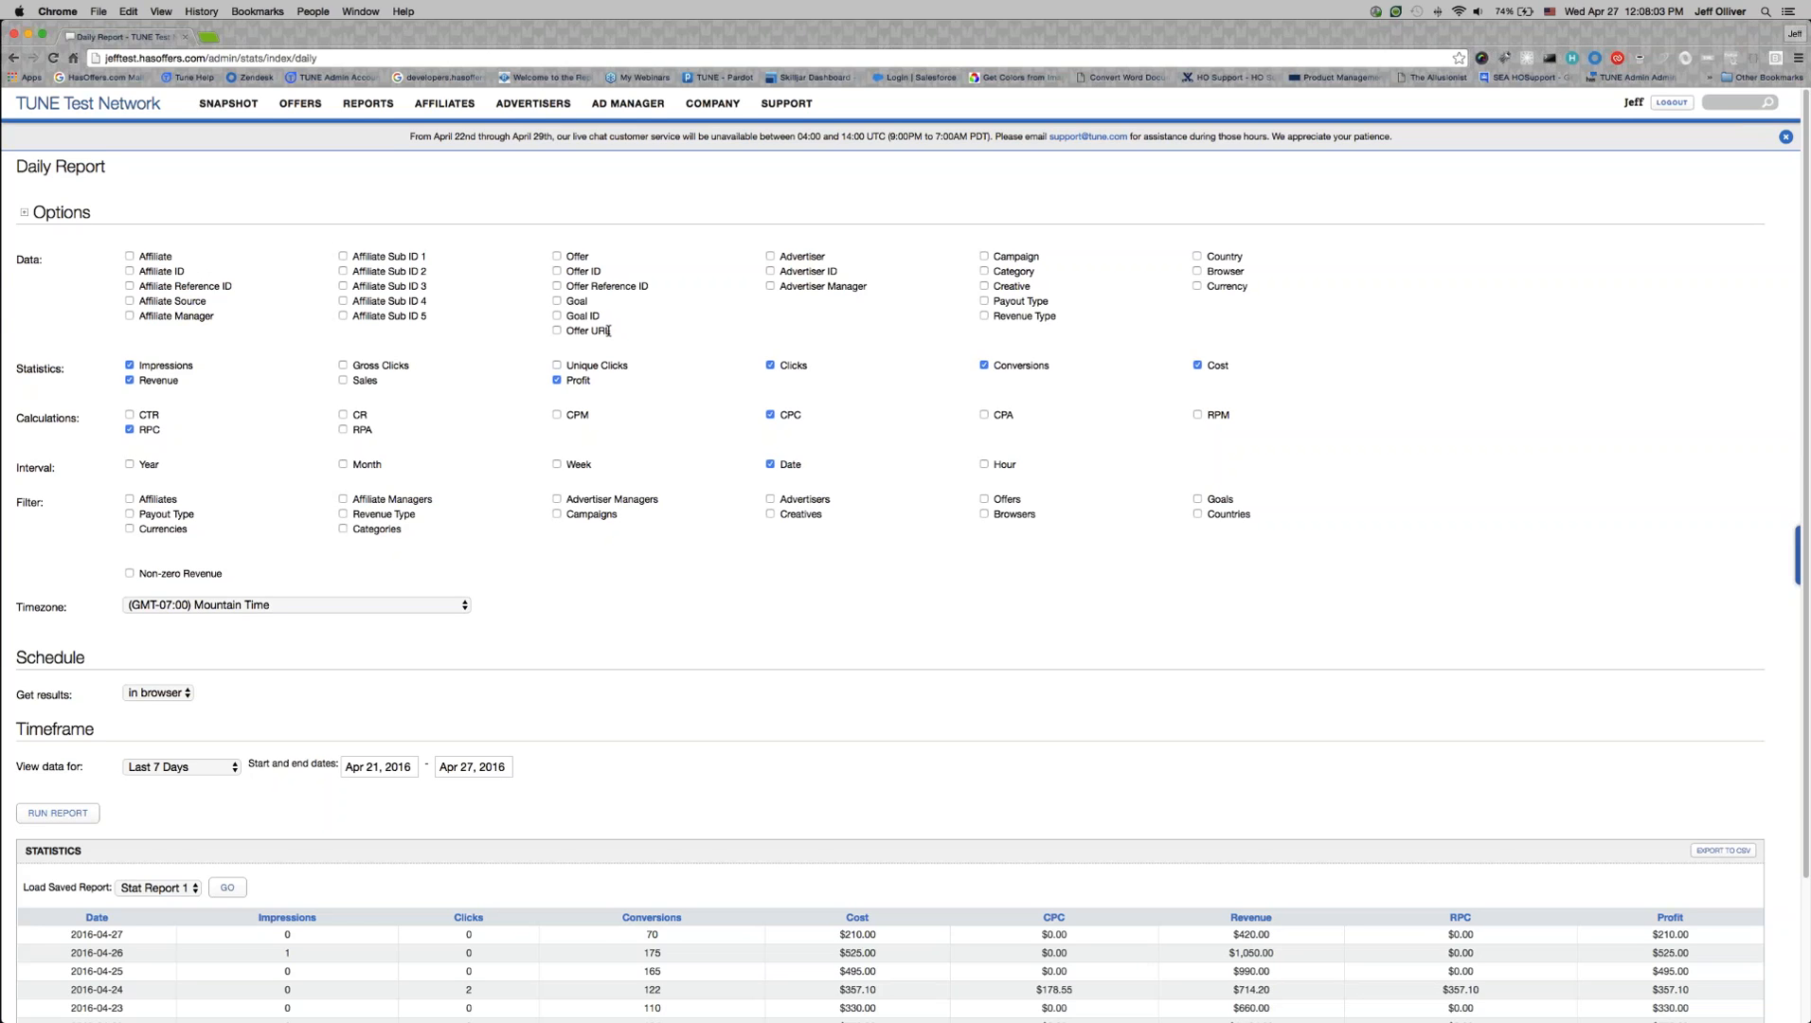
Step: Add Affiliate, Offer and Advertiser to the report's data, run it for the last 7 days and look through the results
left_click(772, 257)
left_click(557, 257)
scroll(386, 356, "down", 3)
left_click(57, 680)
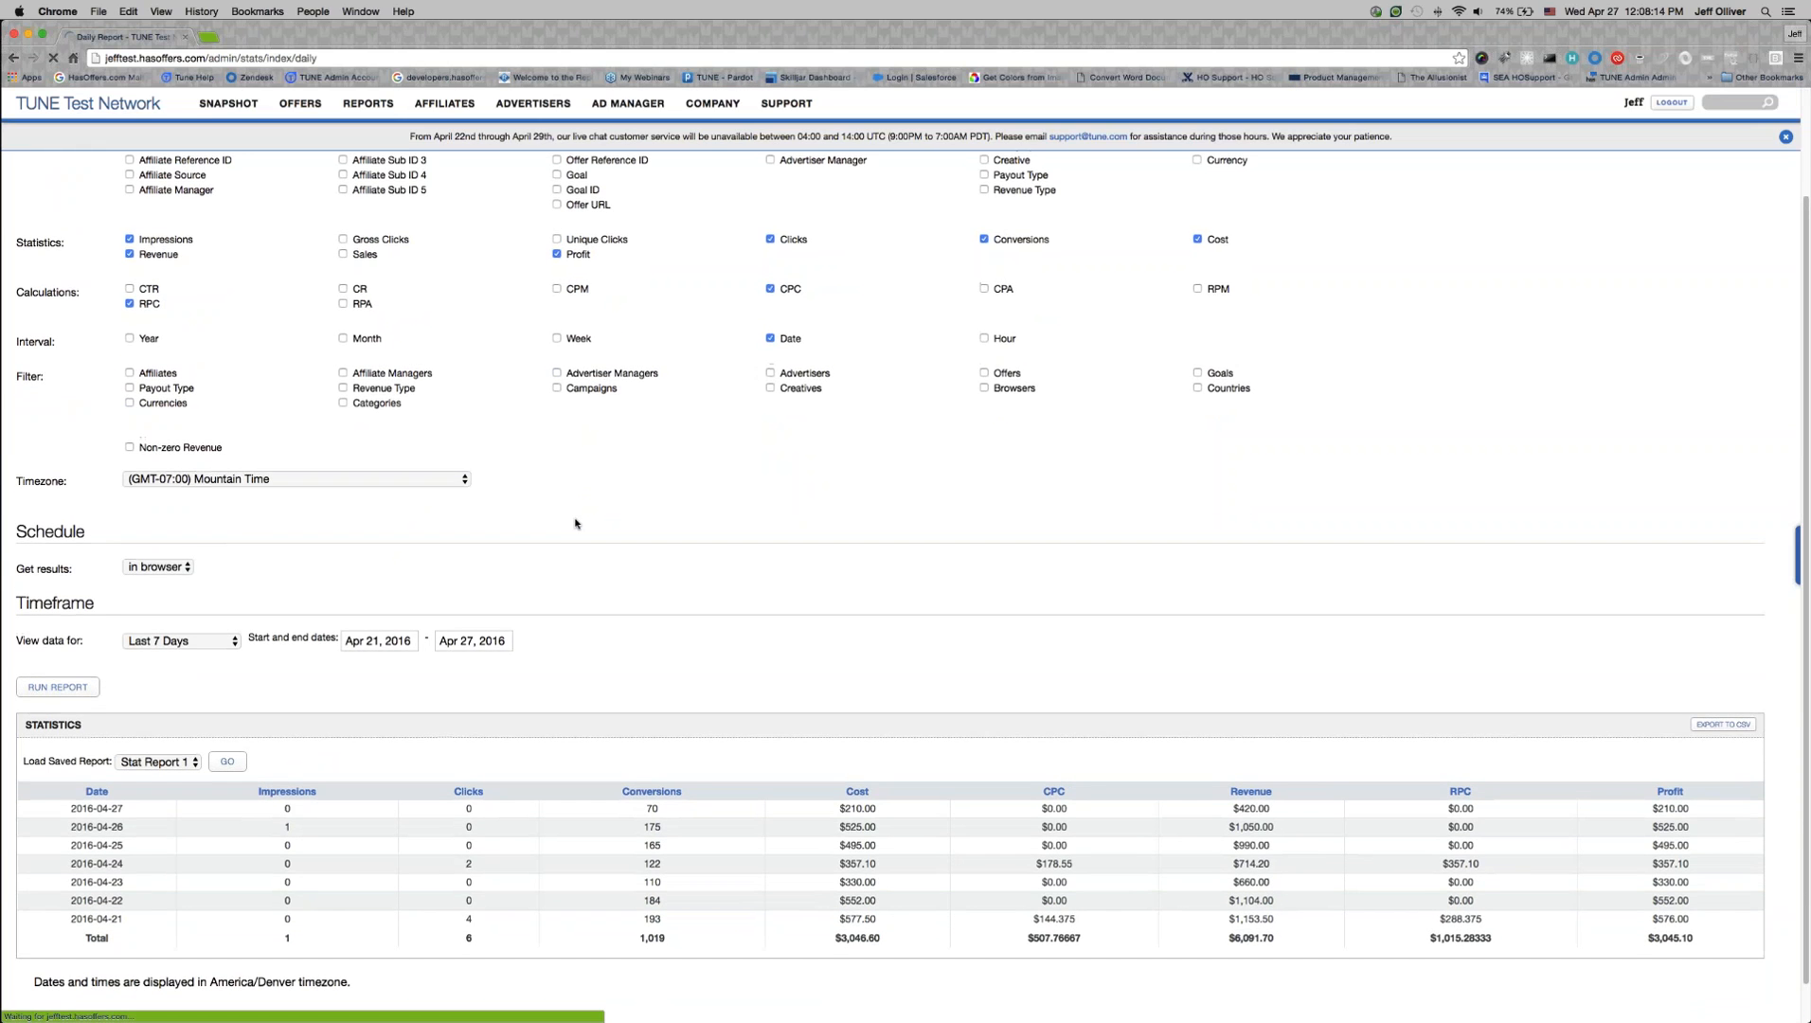
scroll(578, 521, "down", 2)
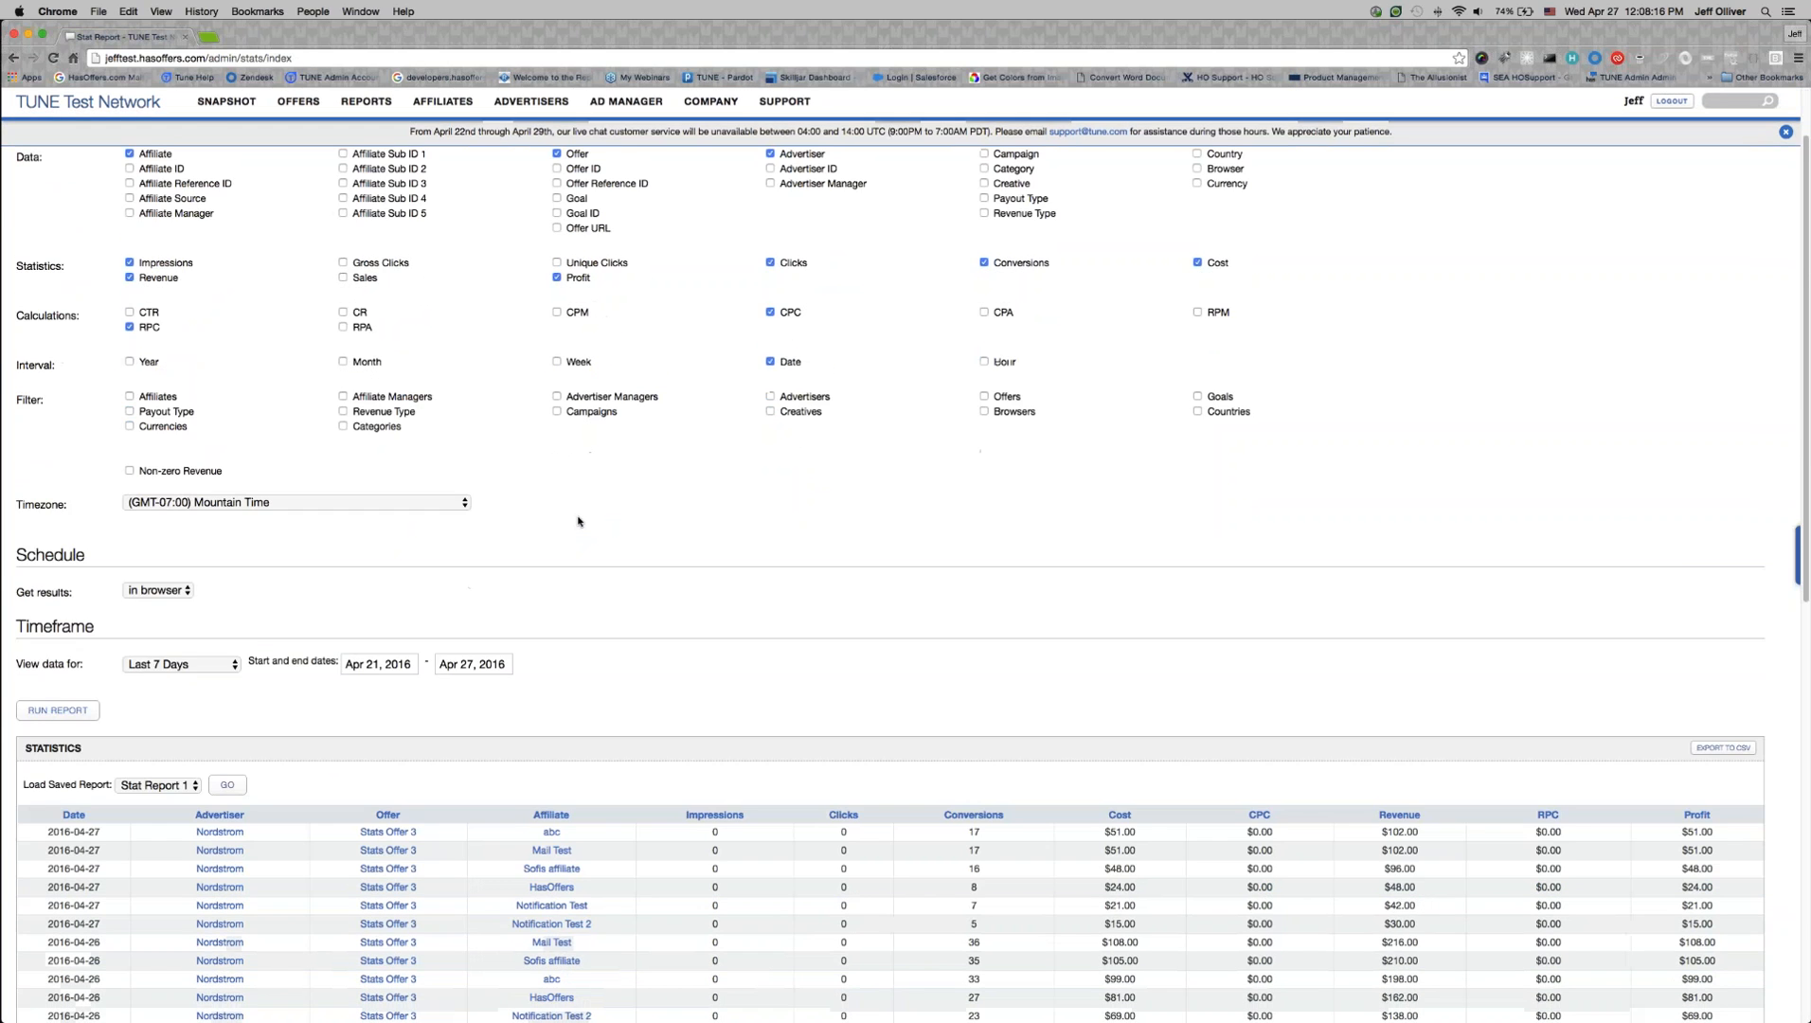
scroll(578, 521, "down", 8)
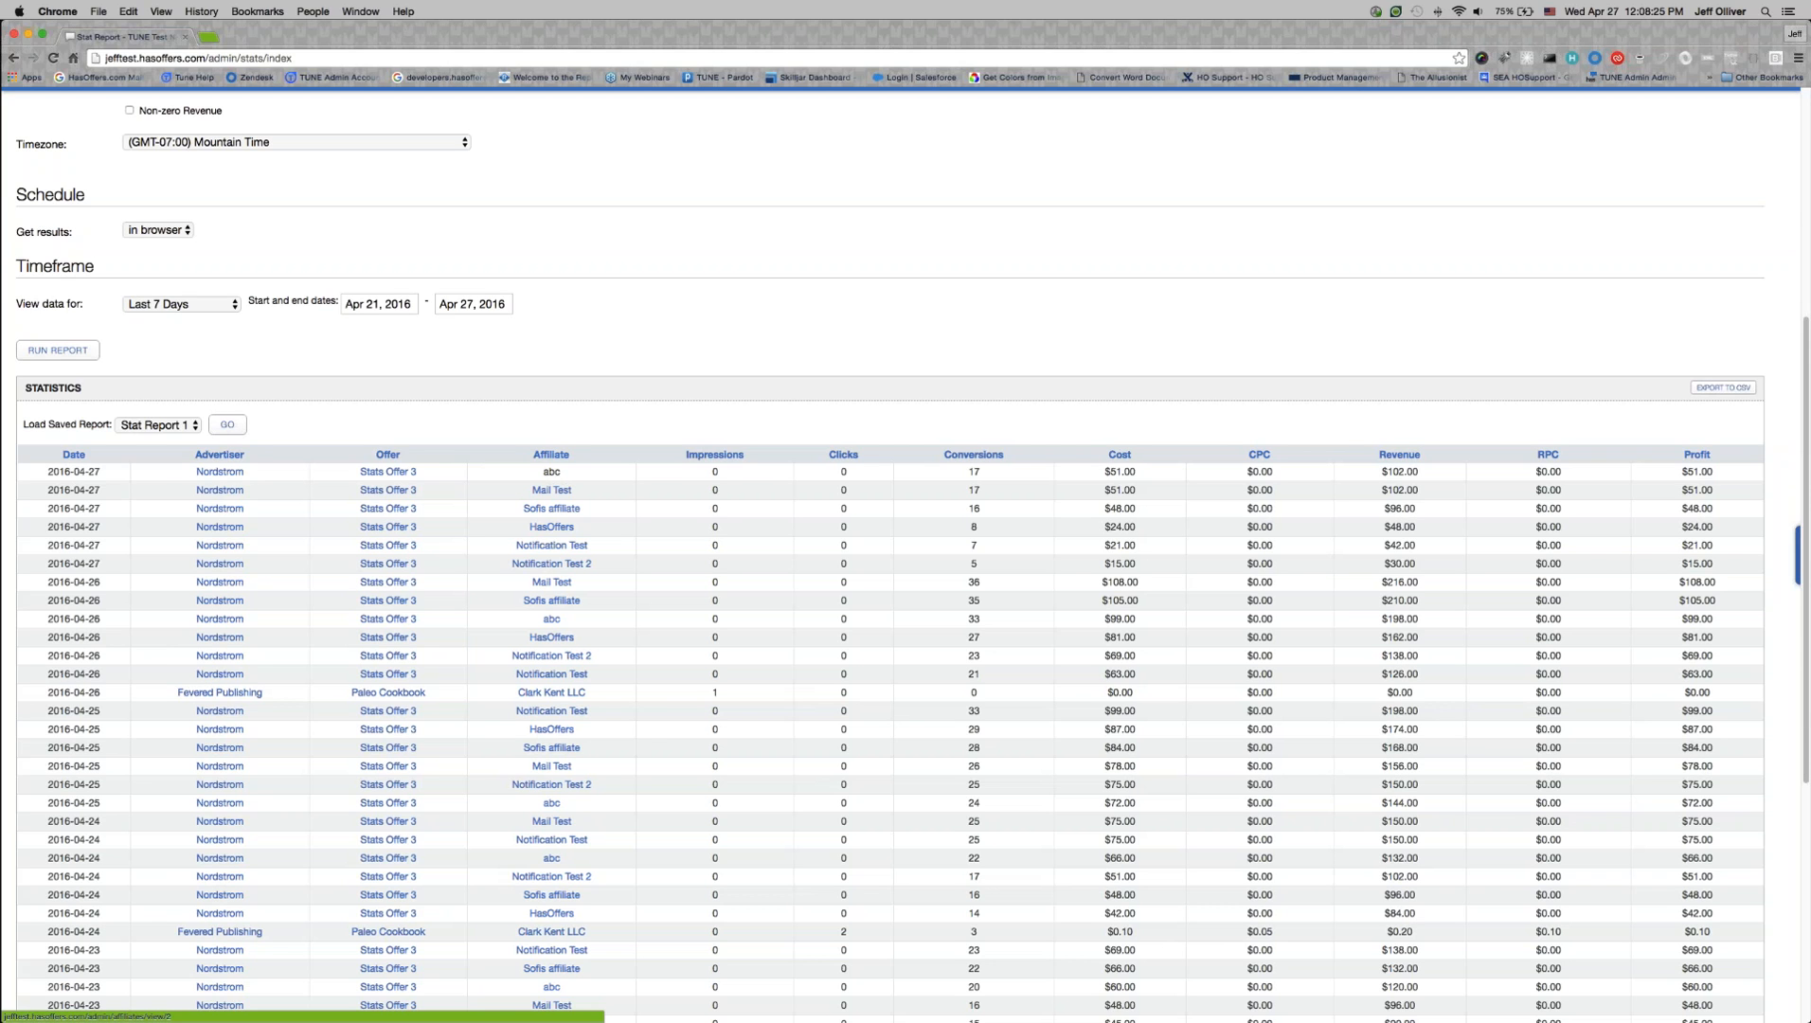
scroll(552, 485, "up", 1)
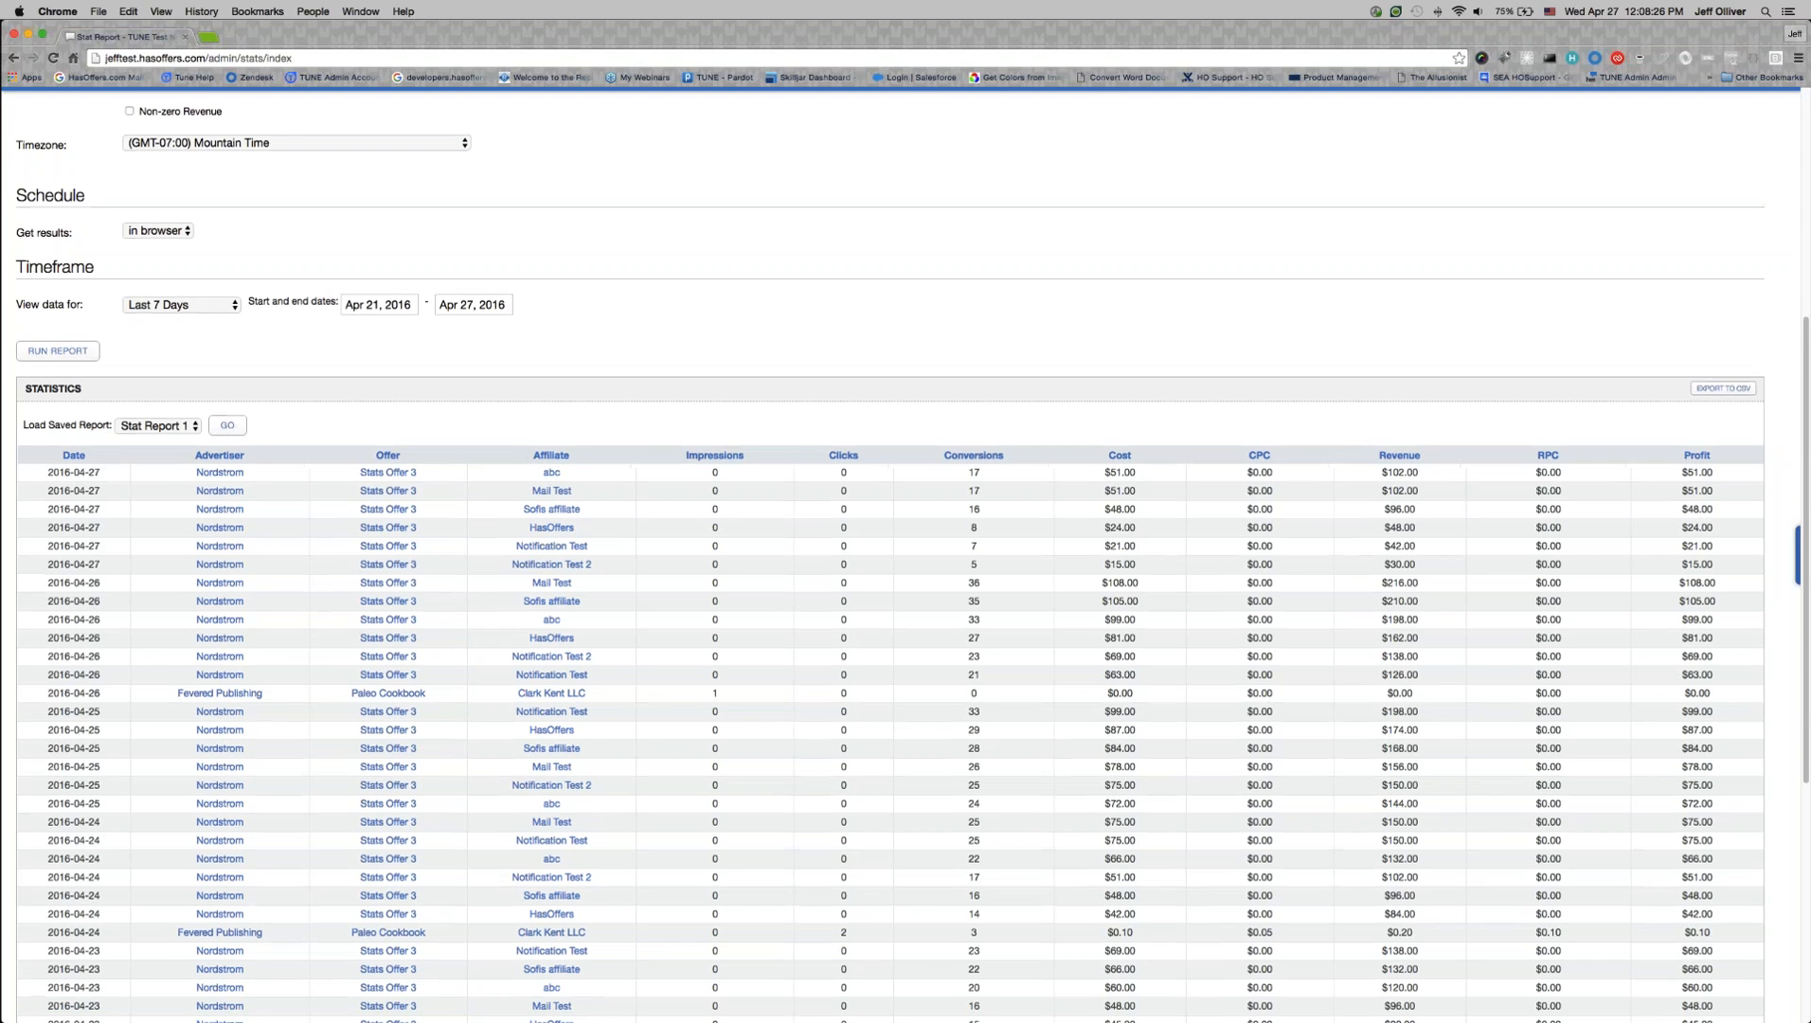
Step: Go to the company's application customization and open the Tracking Settings
scroll(552, 485, "up", 10)
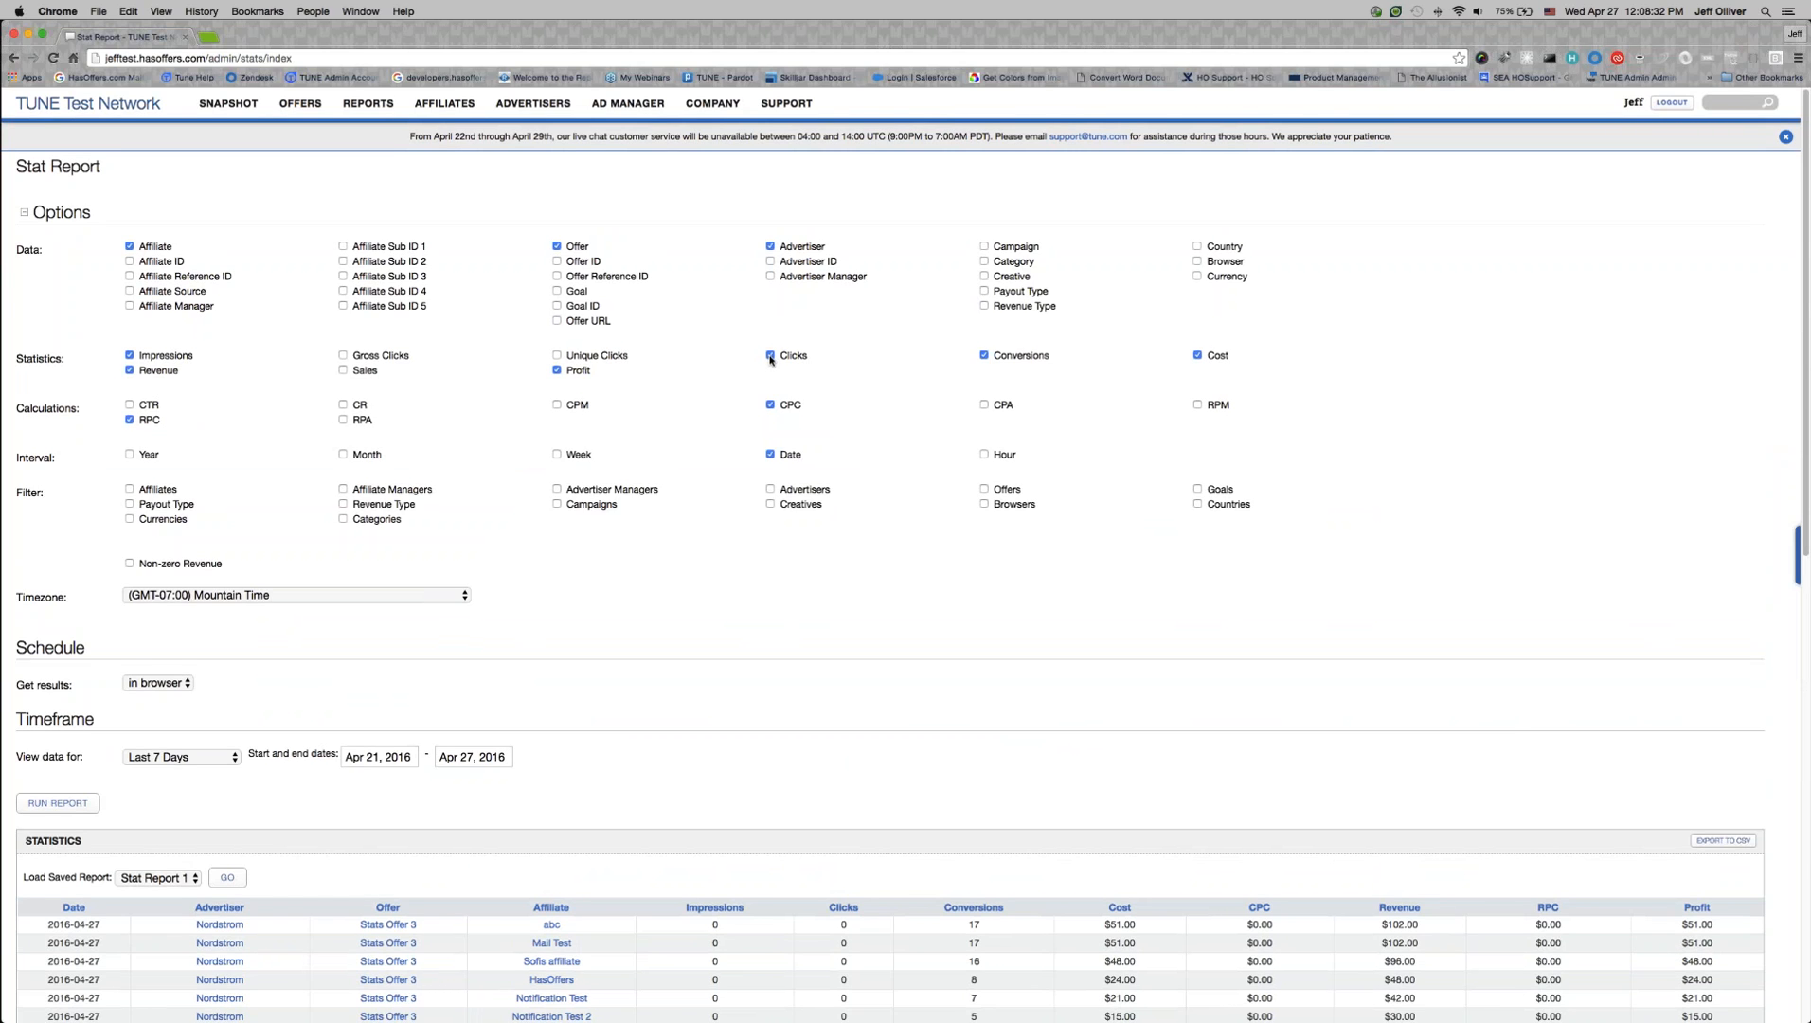
mouse_move(714, 102)
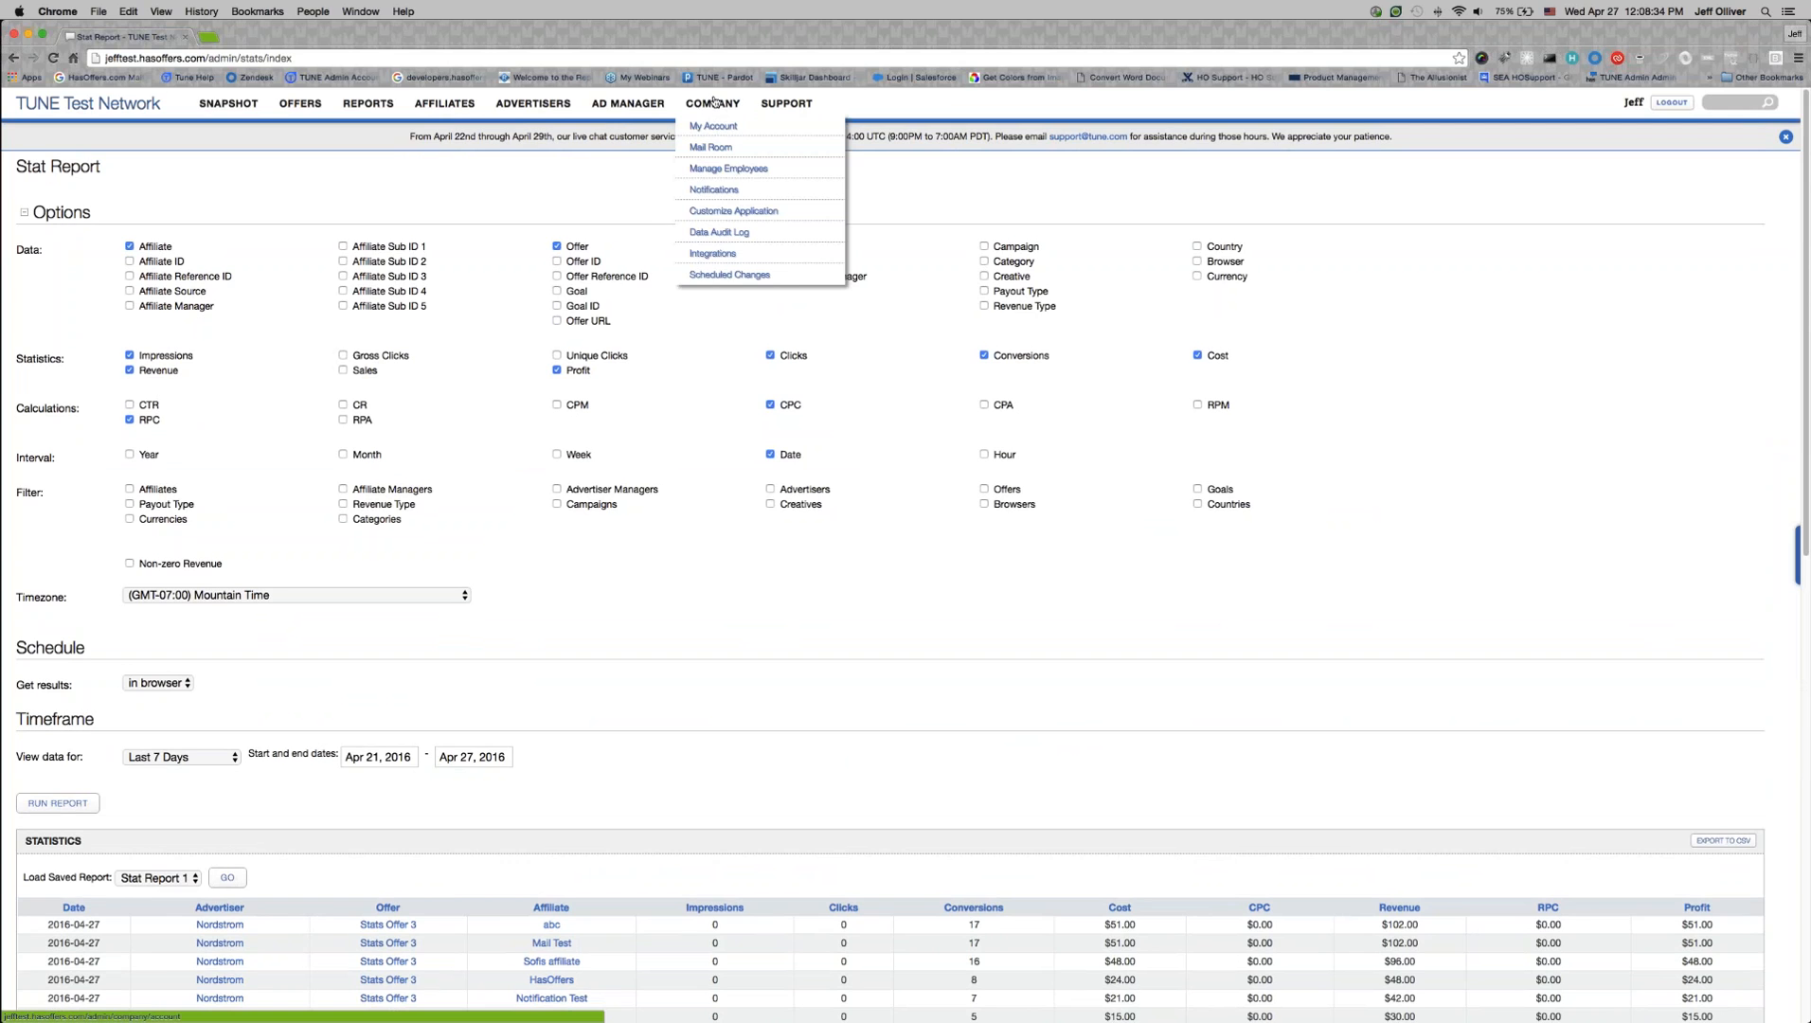
left_click(698, 210)
left_click(43, 357)
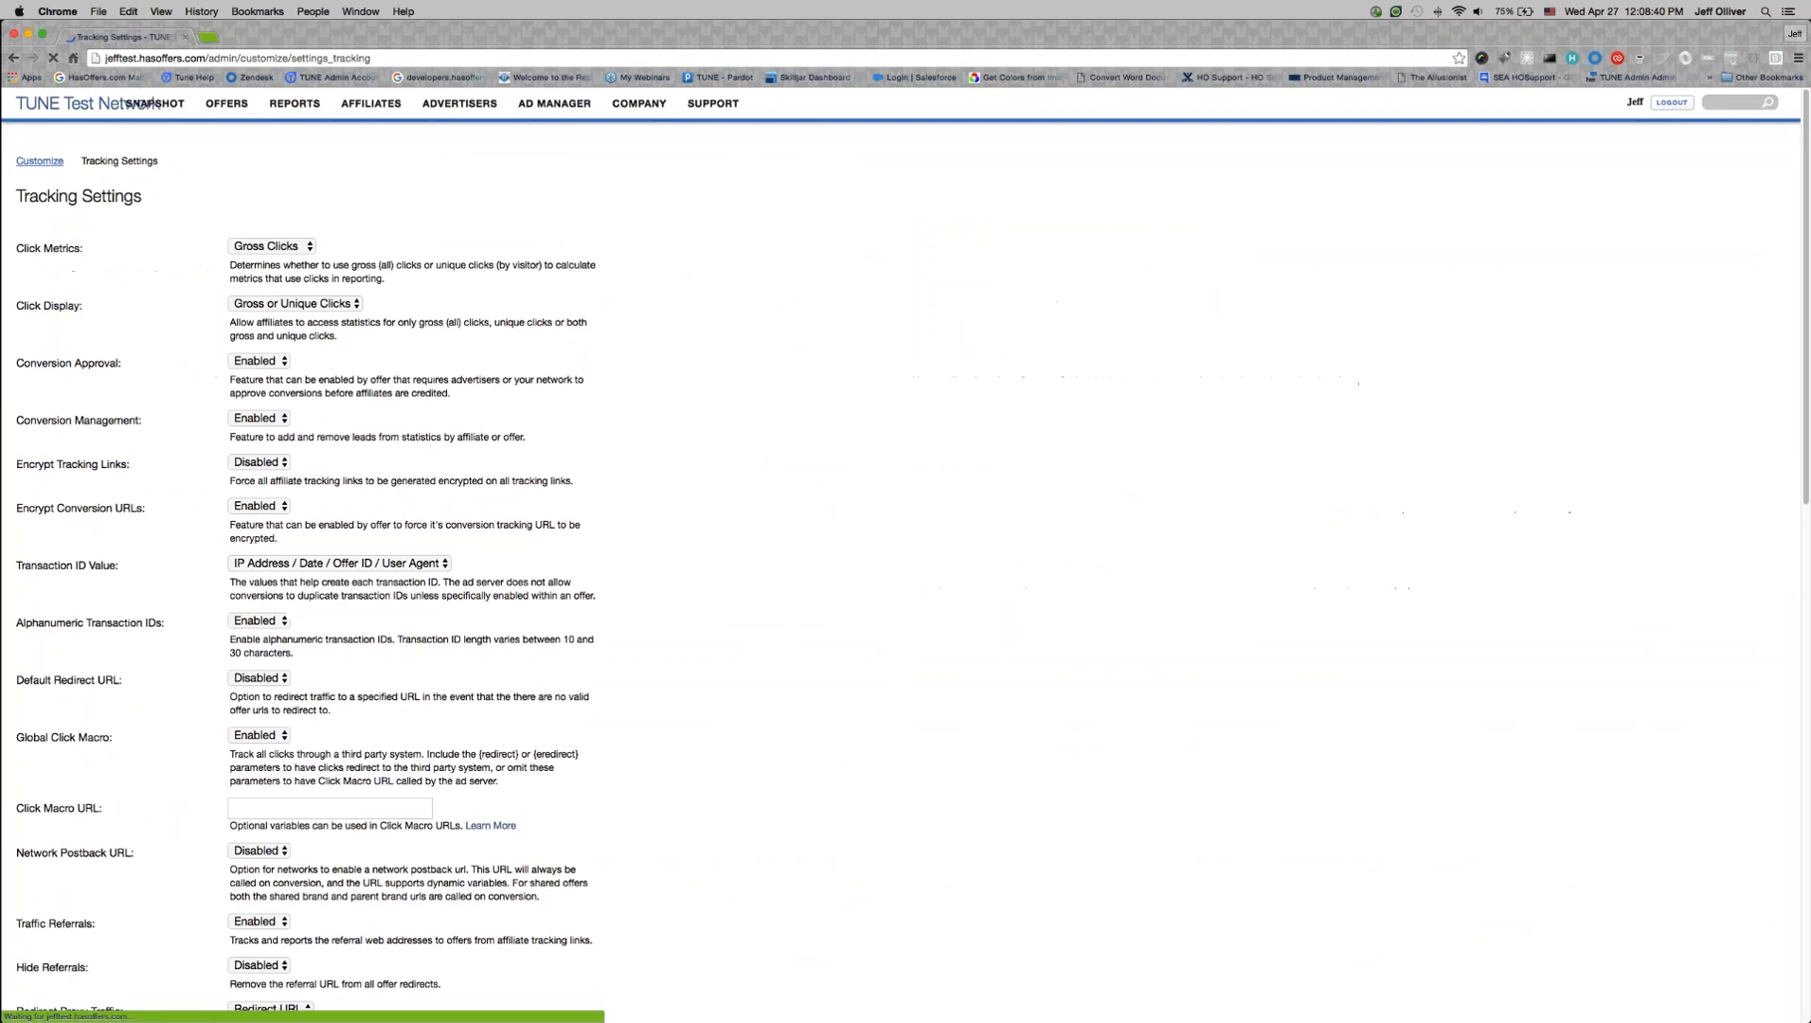
Step: Read the Click Metrics description and check its available options without changing the setting
left_click_drag(223, 268, 407, 277)
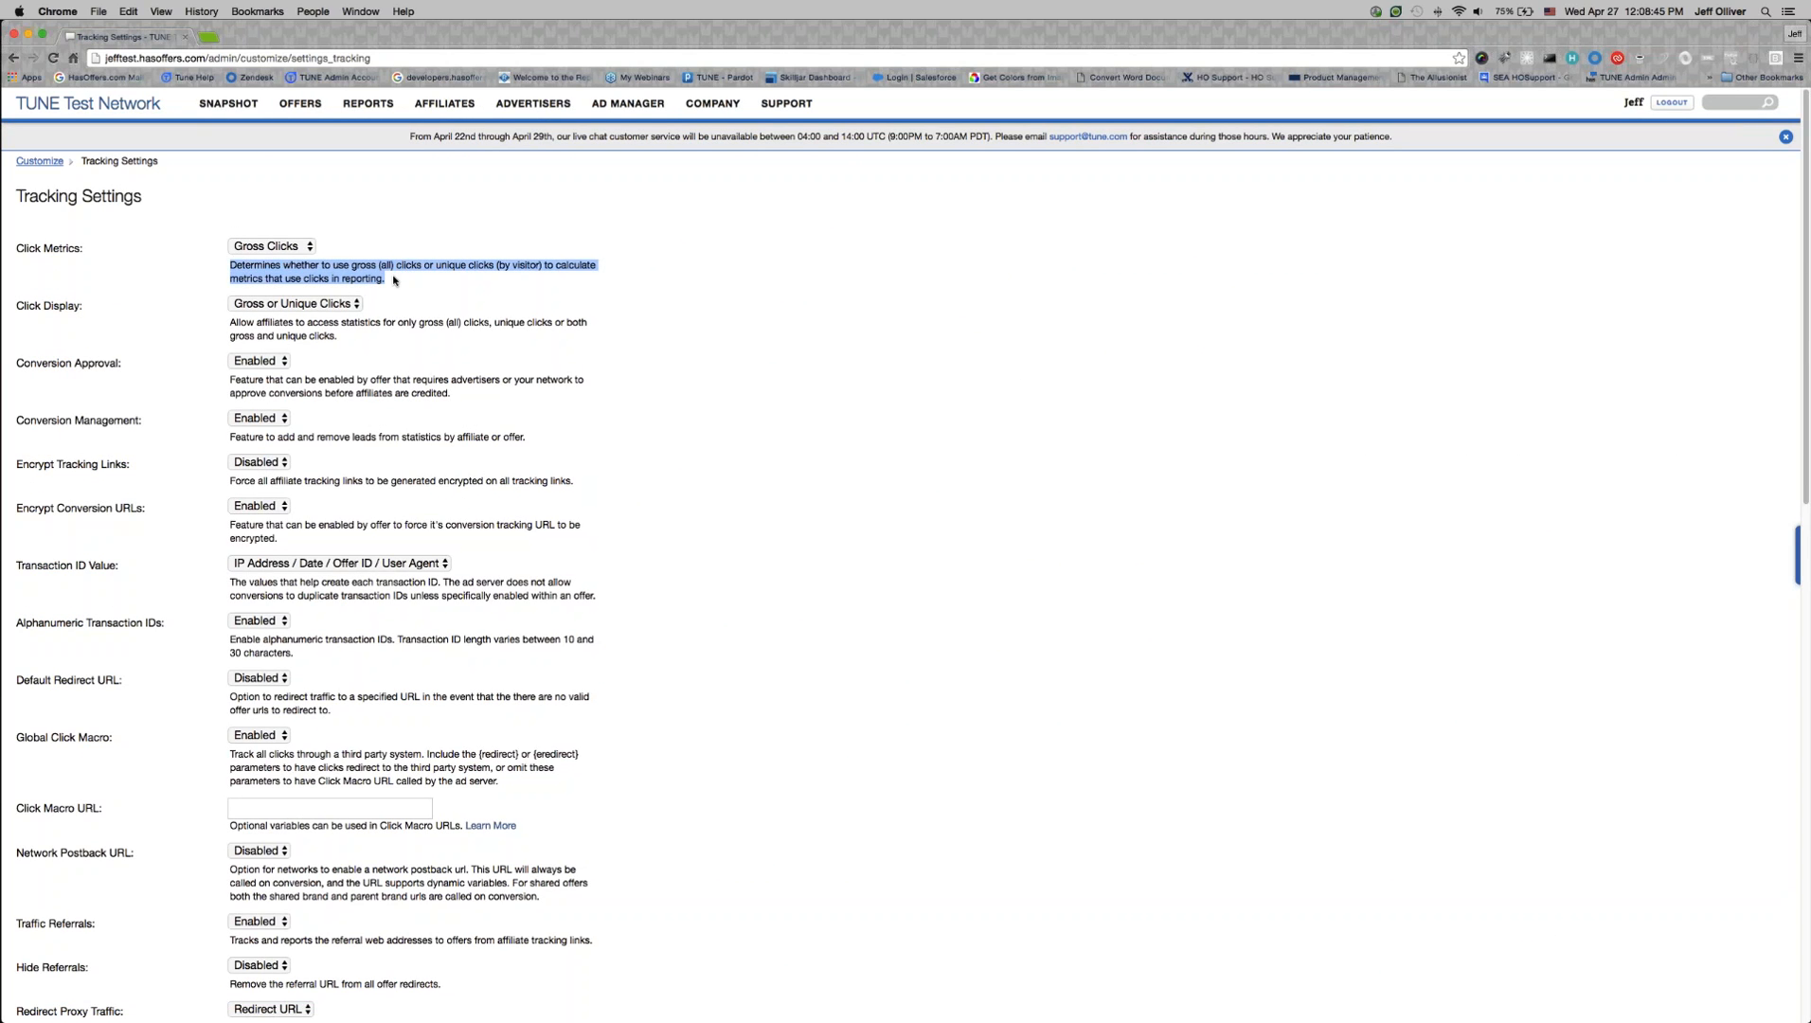
left_click(392, 285)
scroll(392, 285, "down", 1)
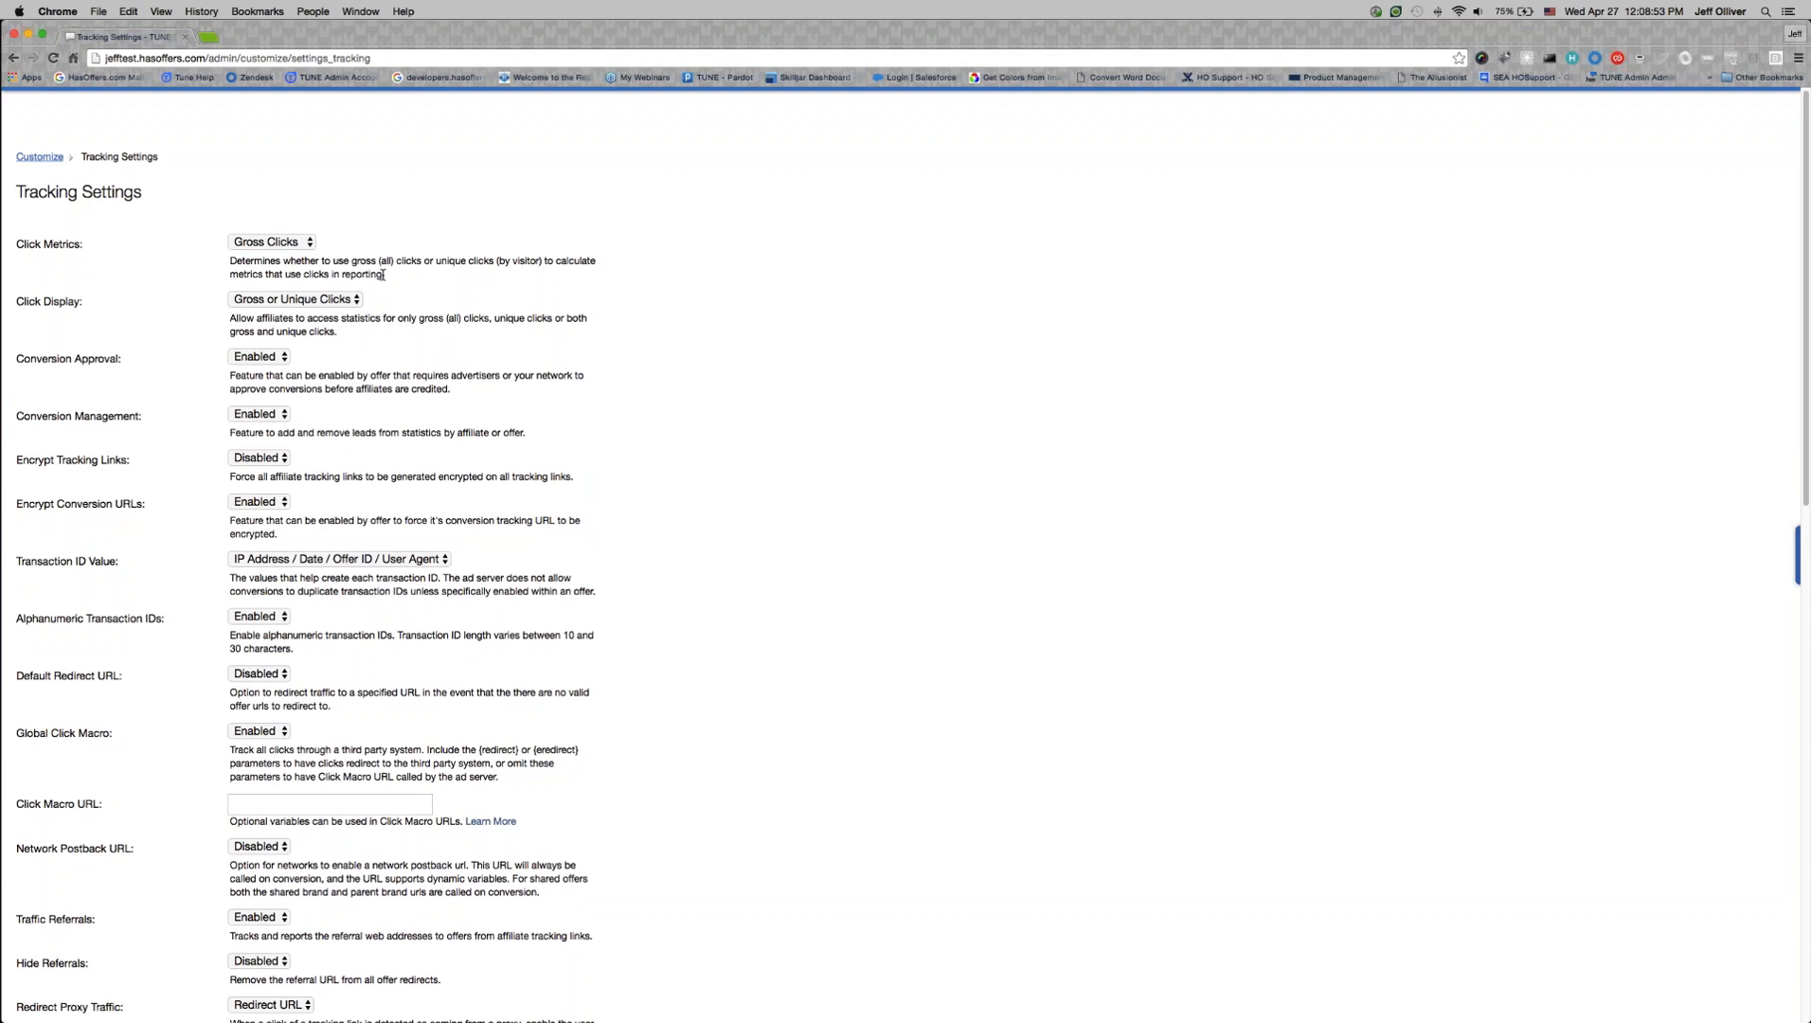
left_click(285, 243)
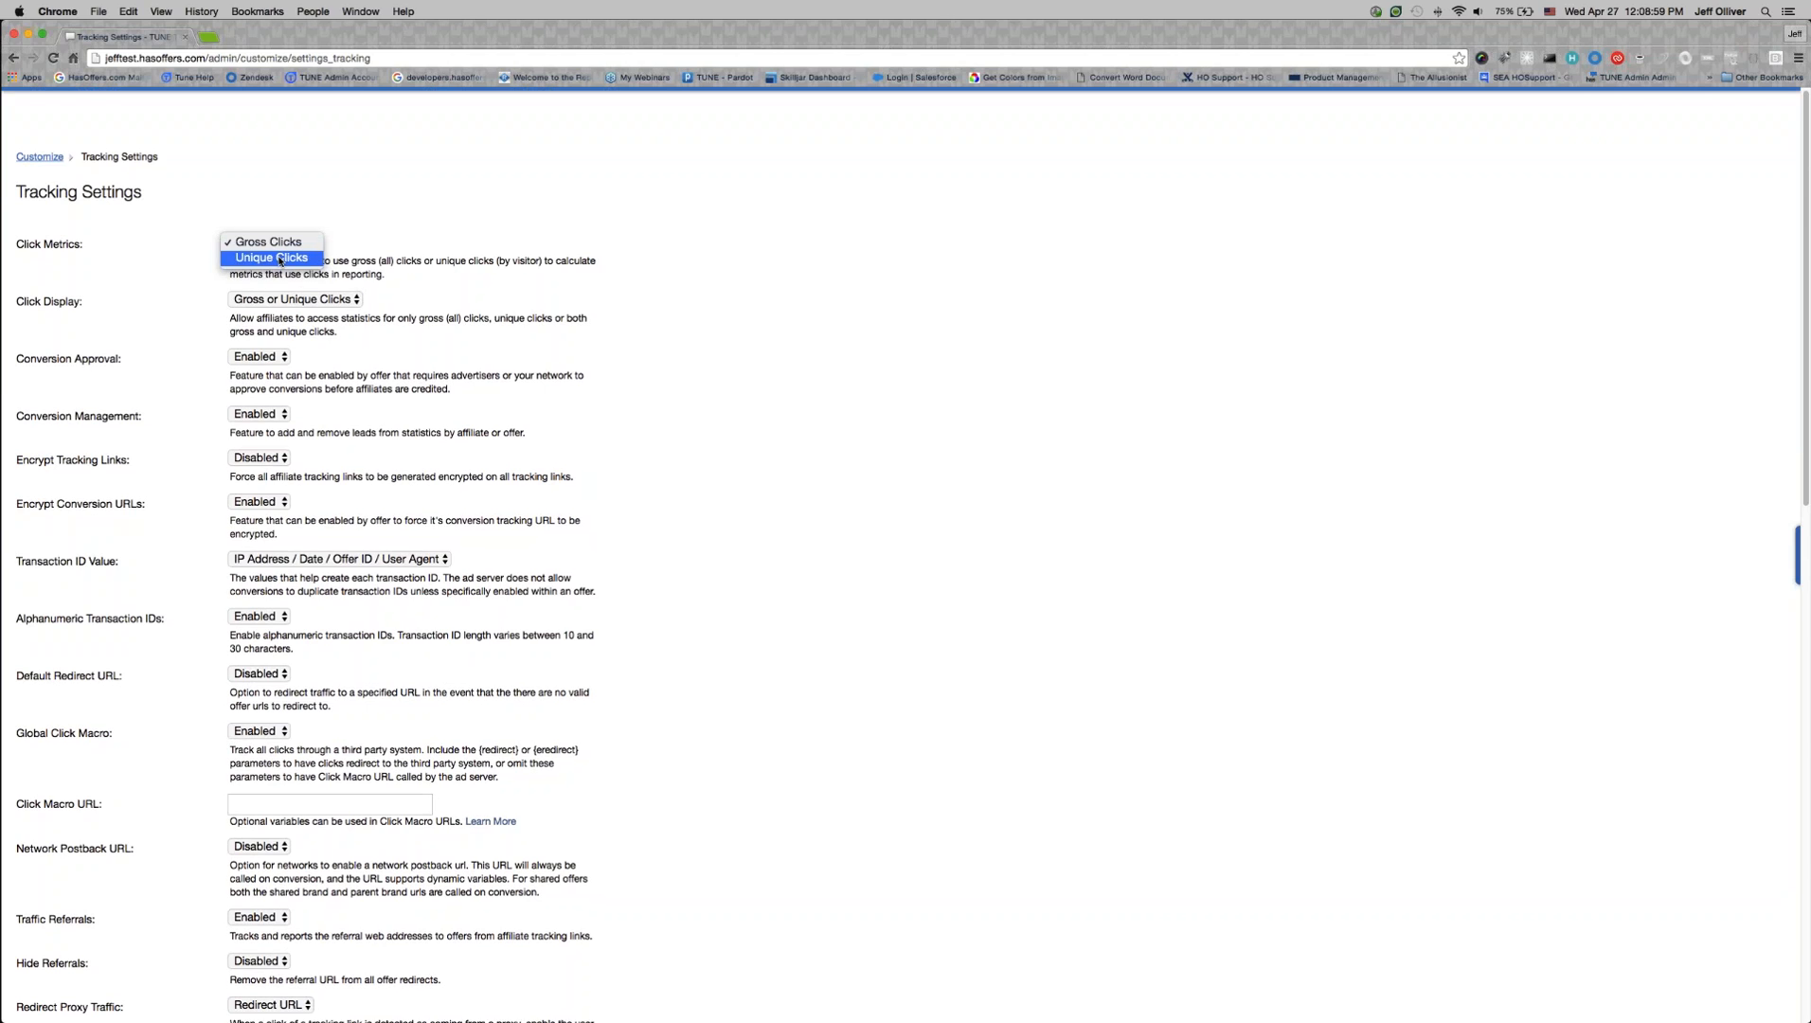
left_click(396, 230)
Step: Return to the Daily Report and expand its options again
scroll(368, 218, "up", 1)
mouse_move(368, 103)
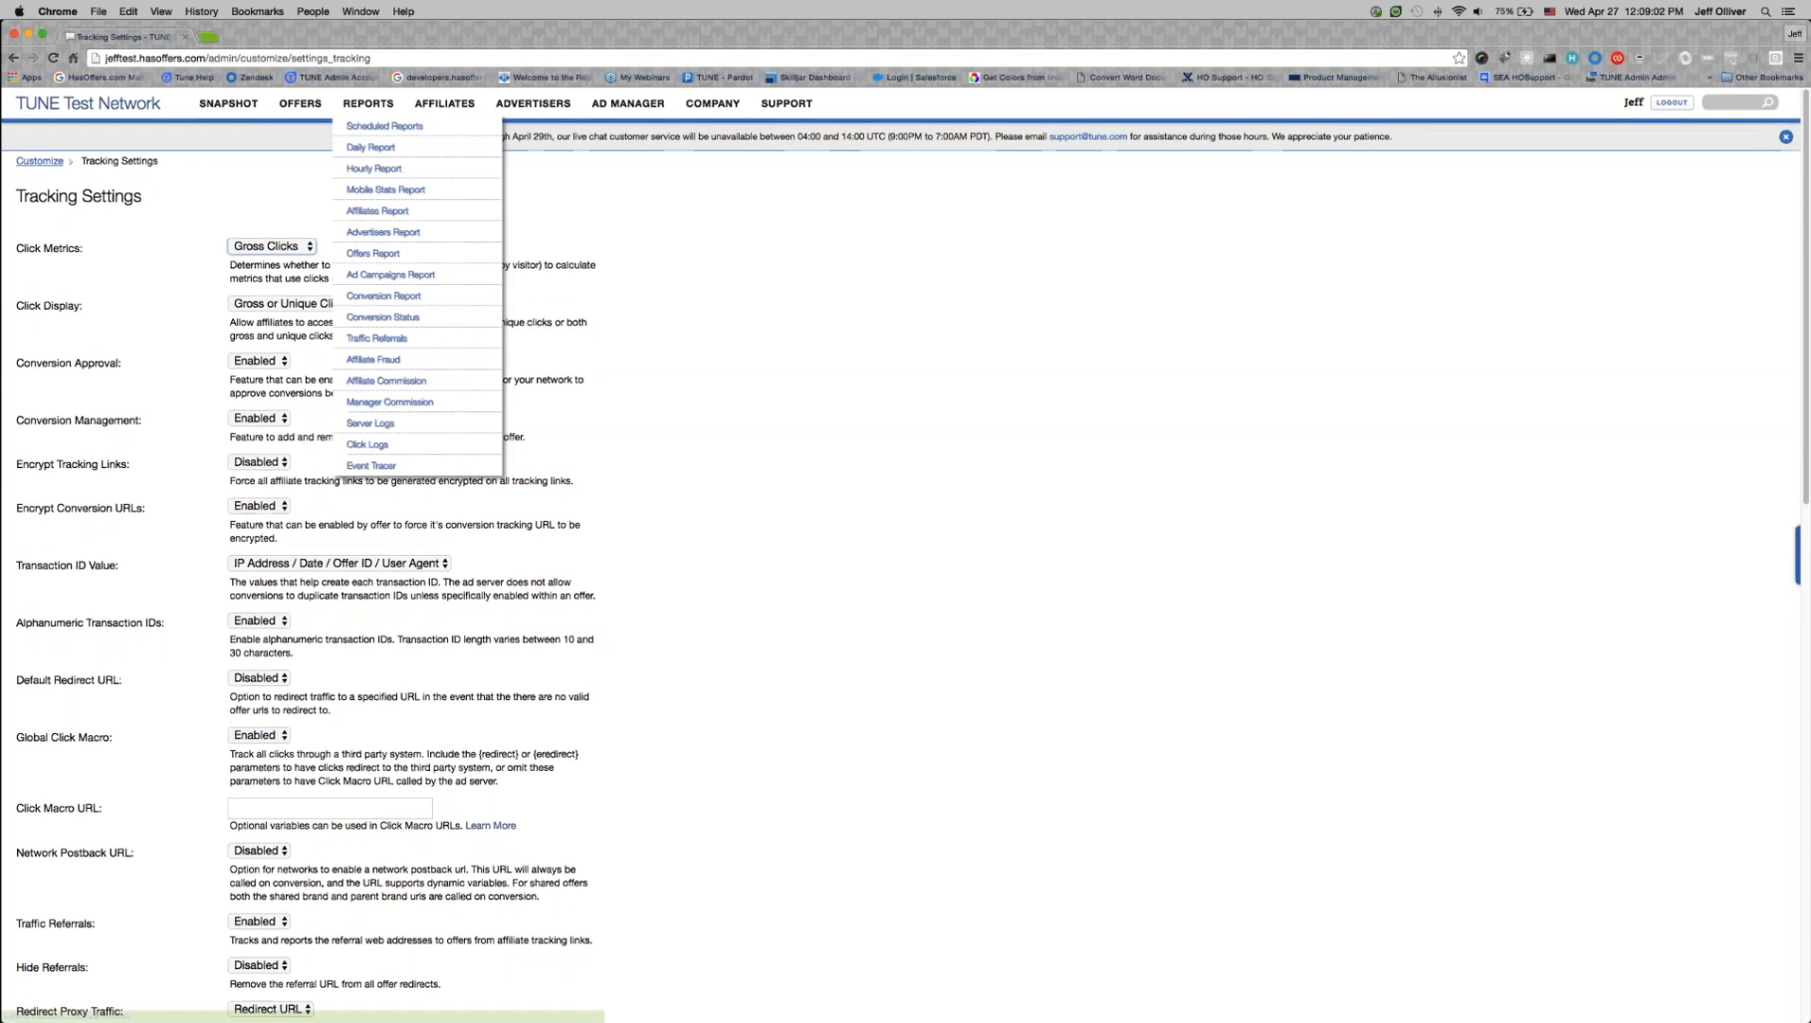
left_click(363, 148)
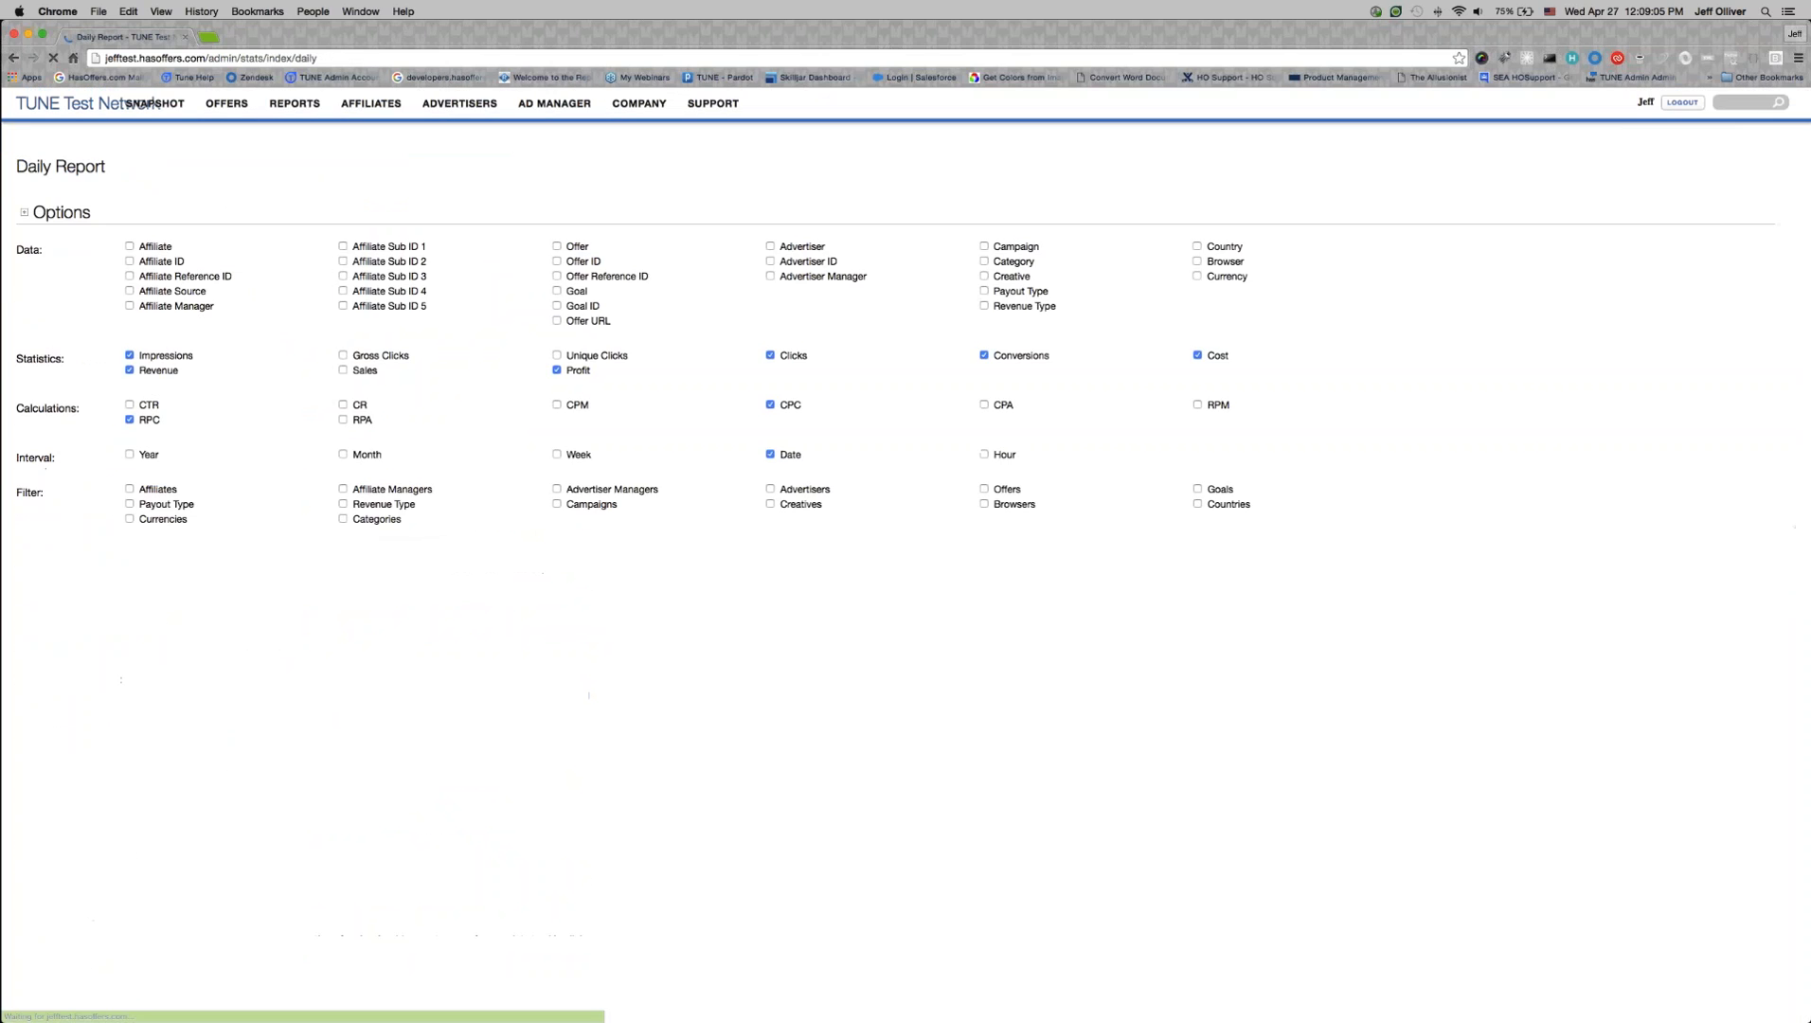
left_click(24, 212)
Step: Add Unique Clicks and Gross Clicks to the report's statistics and run it for the last 7 days
left_click(565, 365)
left_click(342, 365)
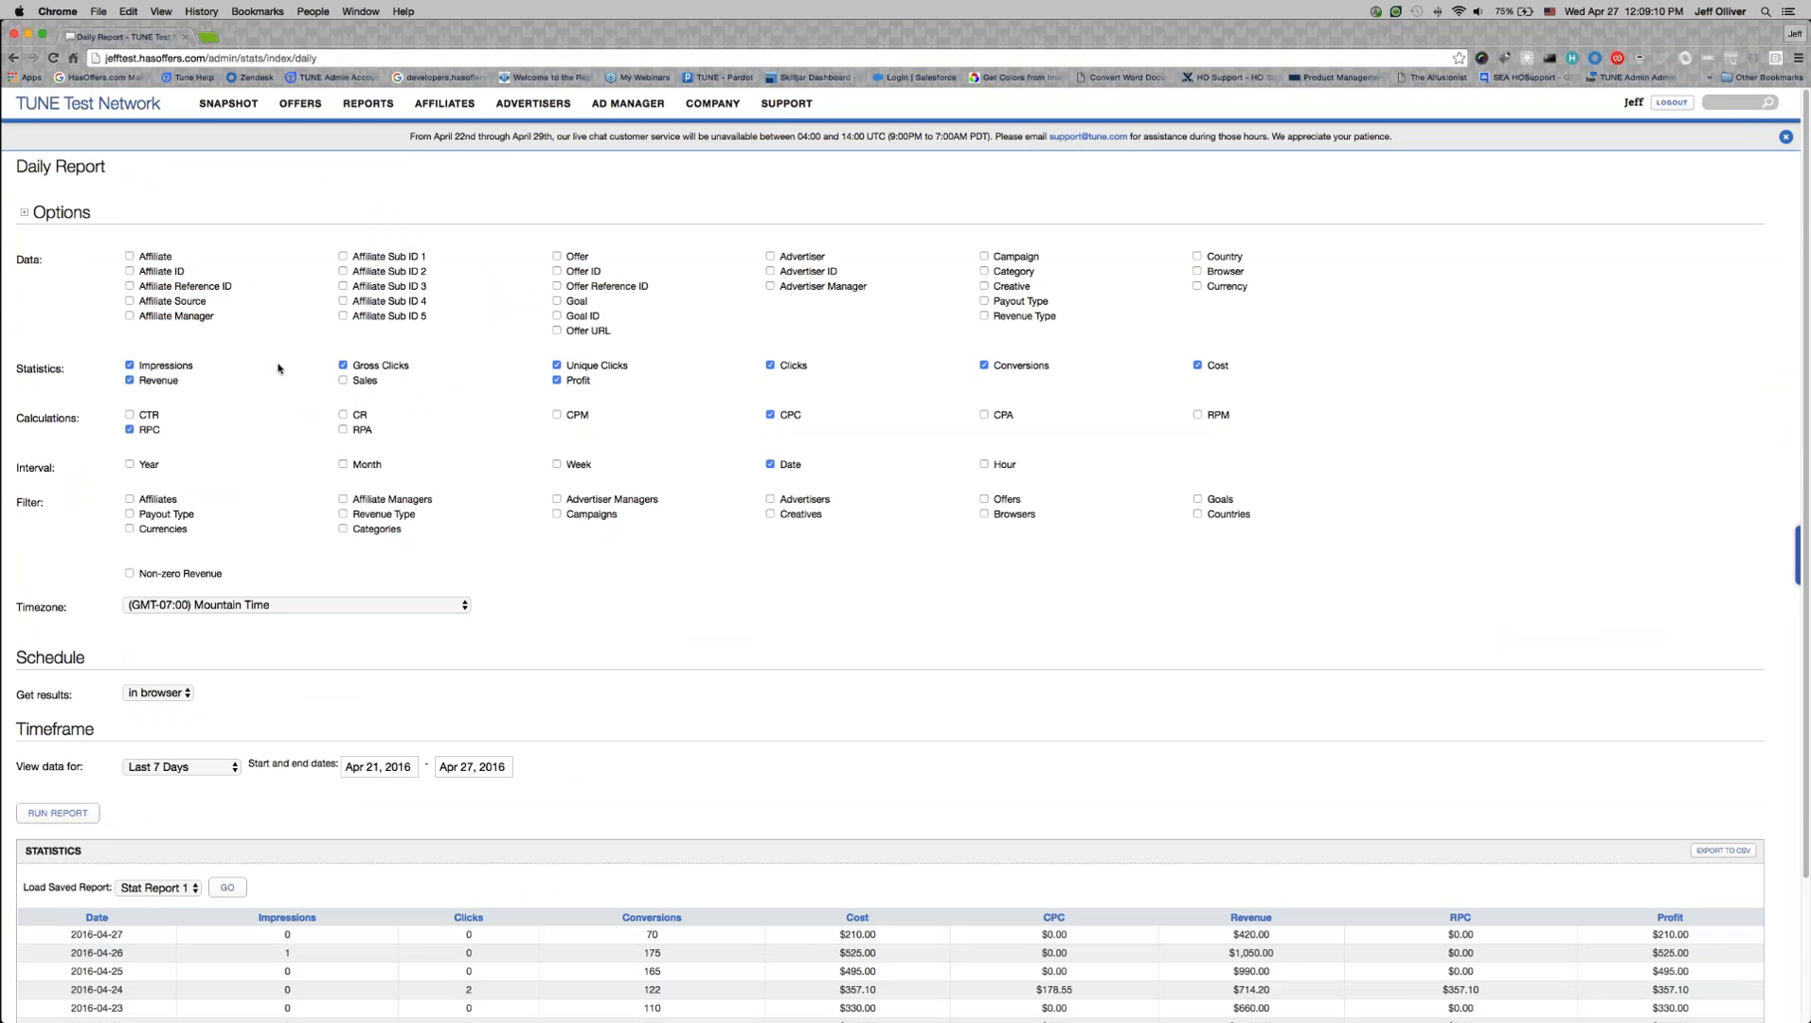
scroll(278, 369, "down", 4)
scroll(273, 361, "up", 4)
scroll(557, 436, "down", 3)
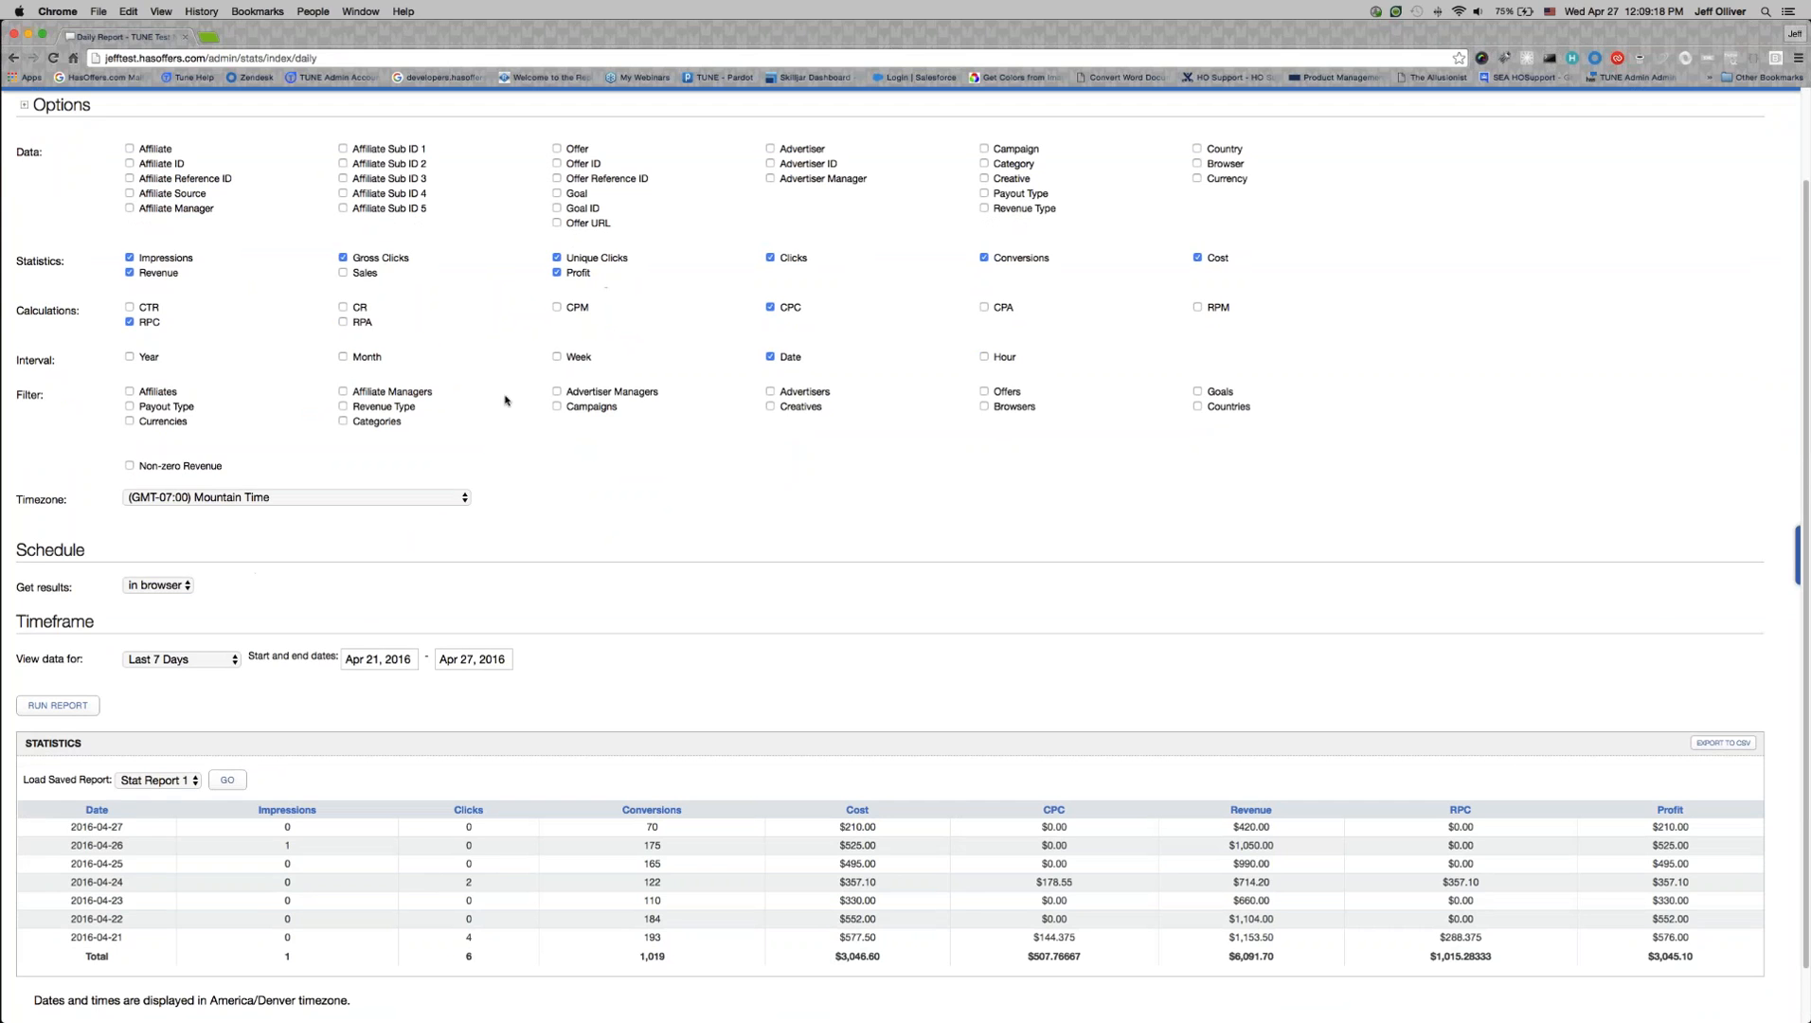
left_click(66, 707)
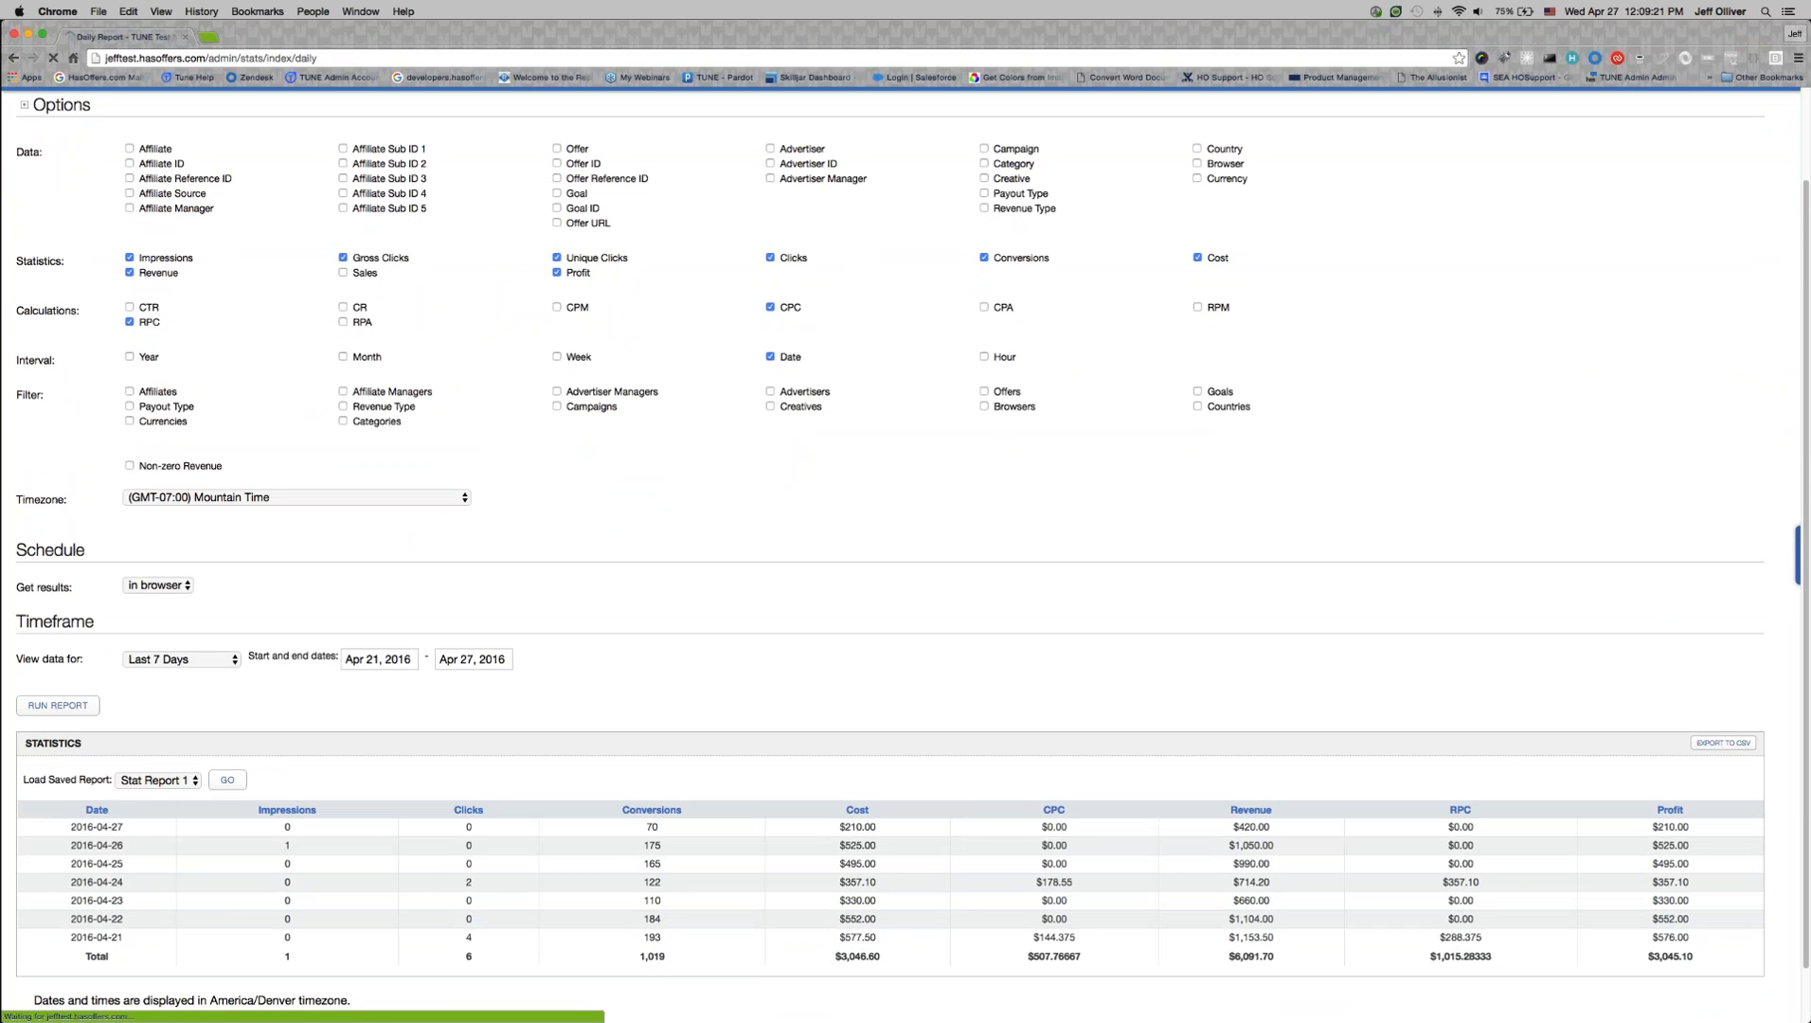
scroll(906, 550, "down", 5)
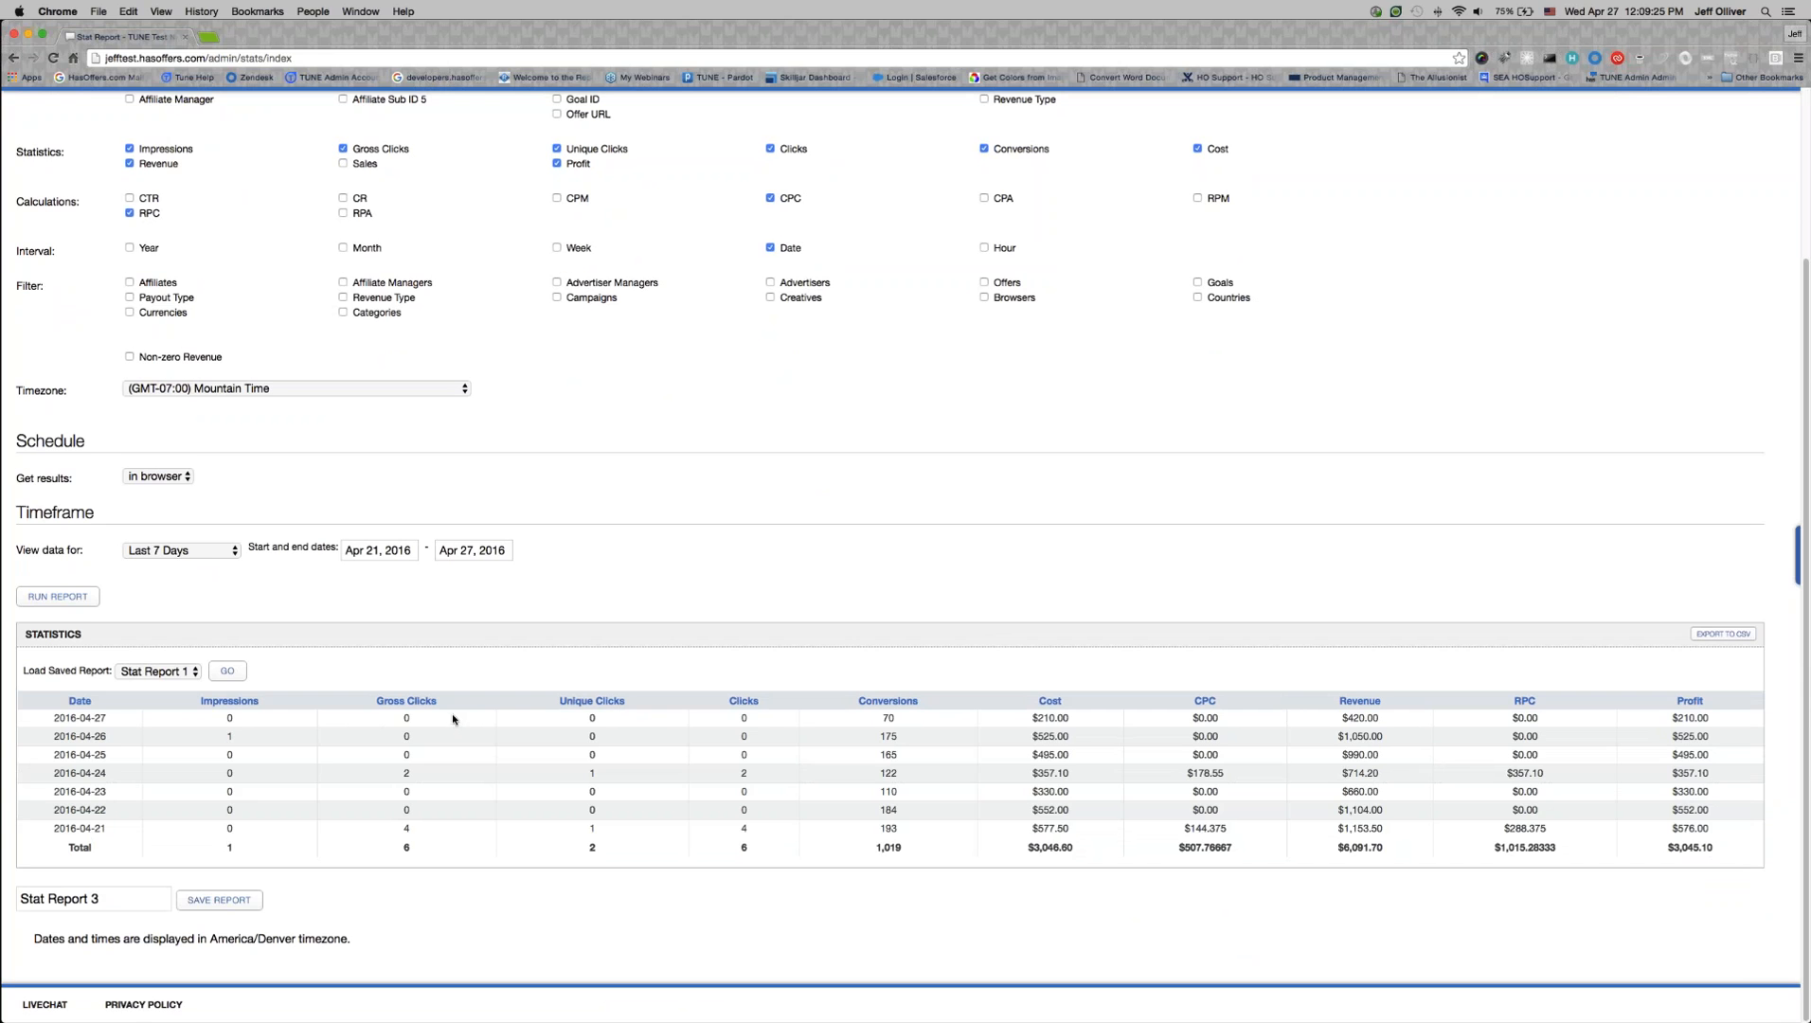
Step: Add Country, Browser, Creative, Advertiser ID, Offer, Affiliate Sub ID 3 and Affiliate ID to the report's data
scroll(462, 712, "up", 5)
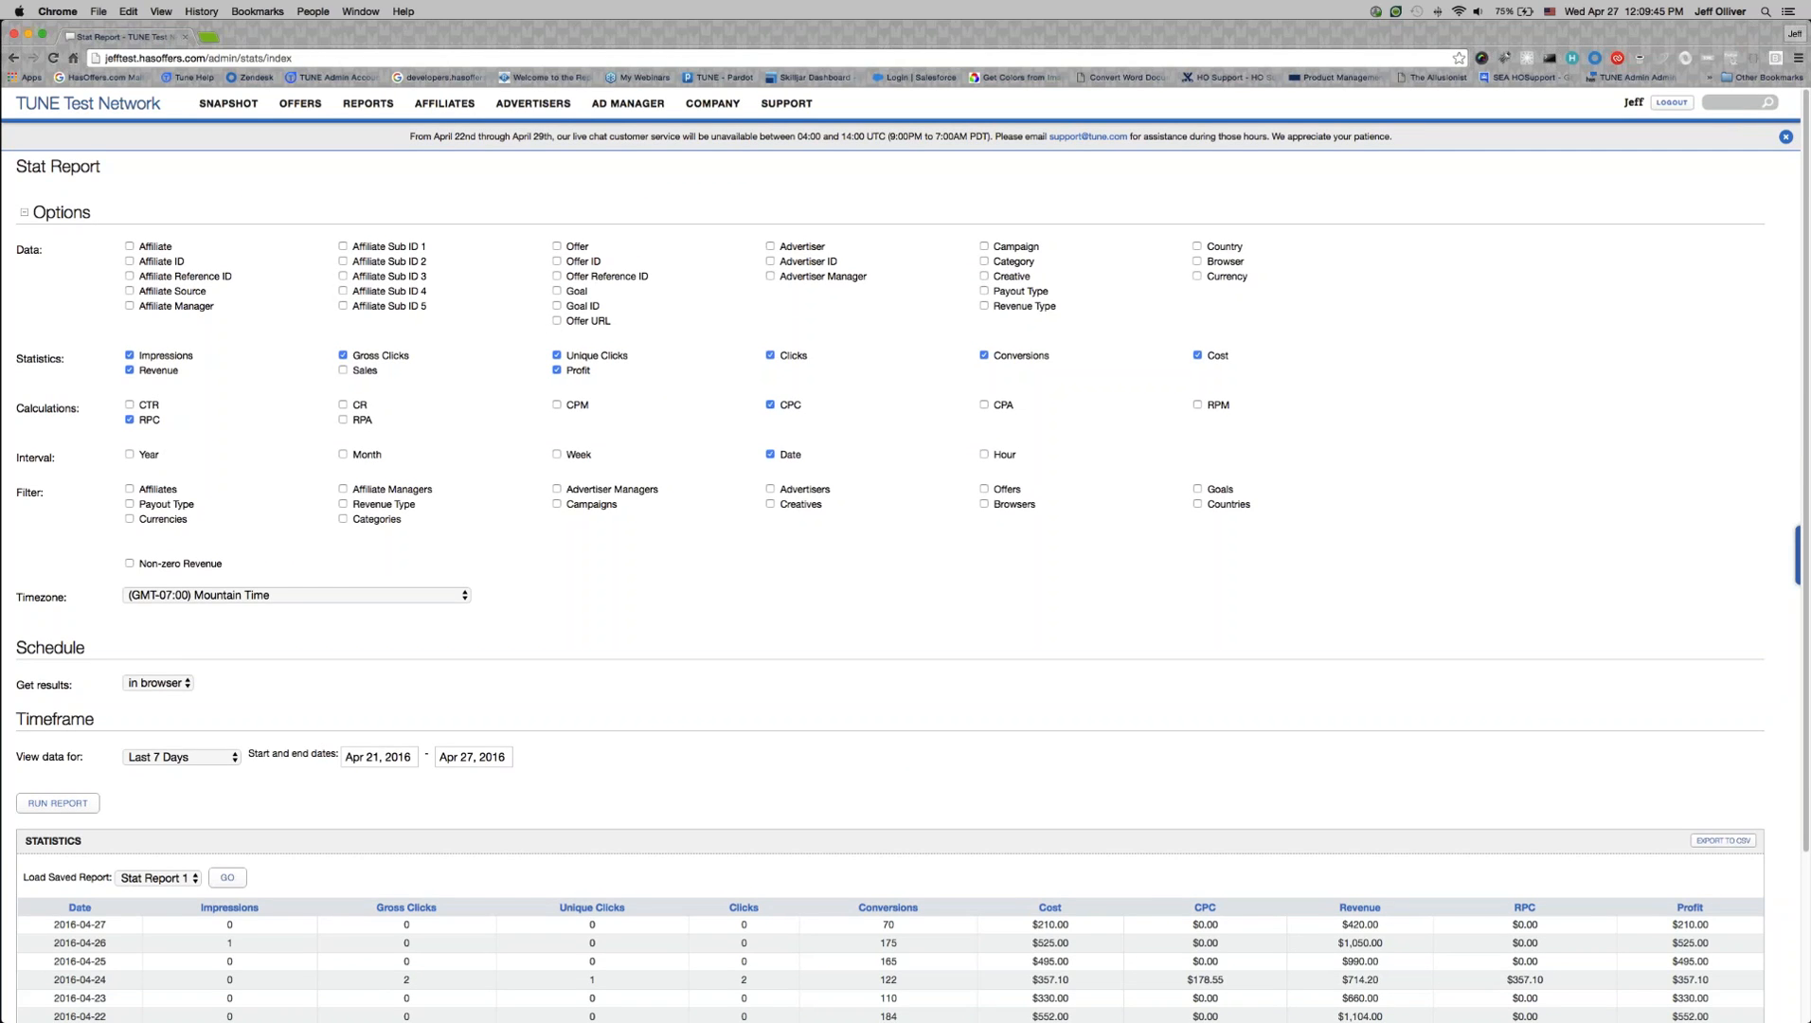
left_click(1198, 249)
left_click(1197, 263)
left_click(985, 275)
left_click(770, 262)
left_click(343, 277)
left_click(129, 263)
Step: Add Sales to the report's statistics and CPM to its calculations
left_click(344, 370)
scroll(995, 392, "down", 4)
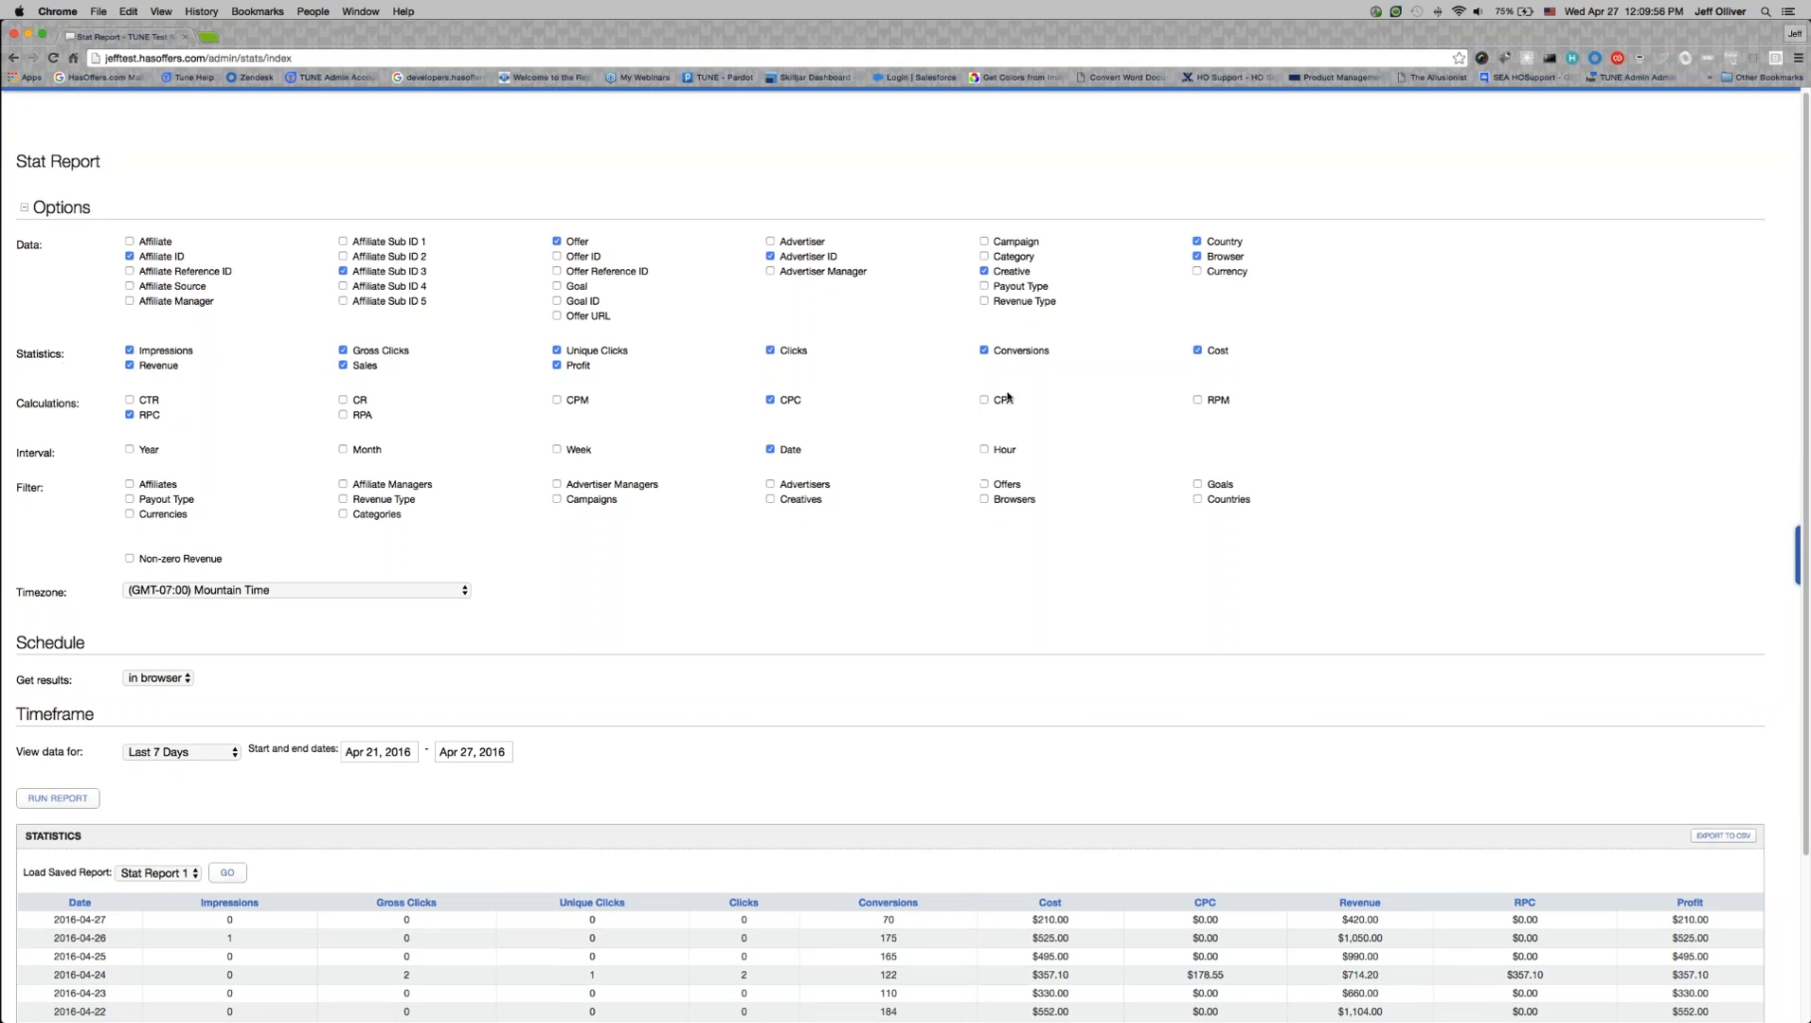
left_click(558, 241)
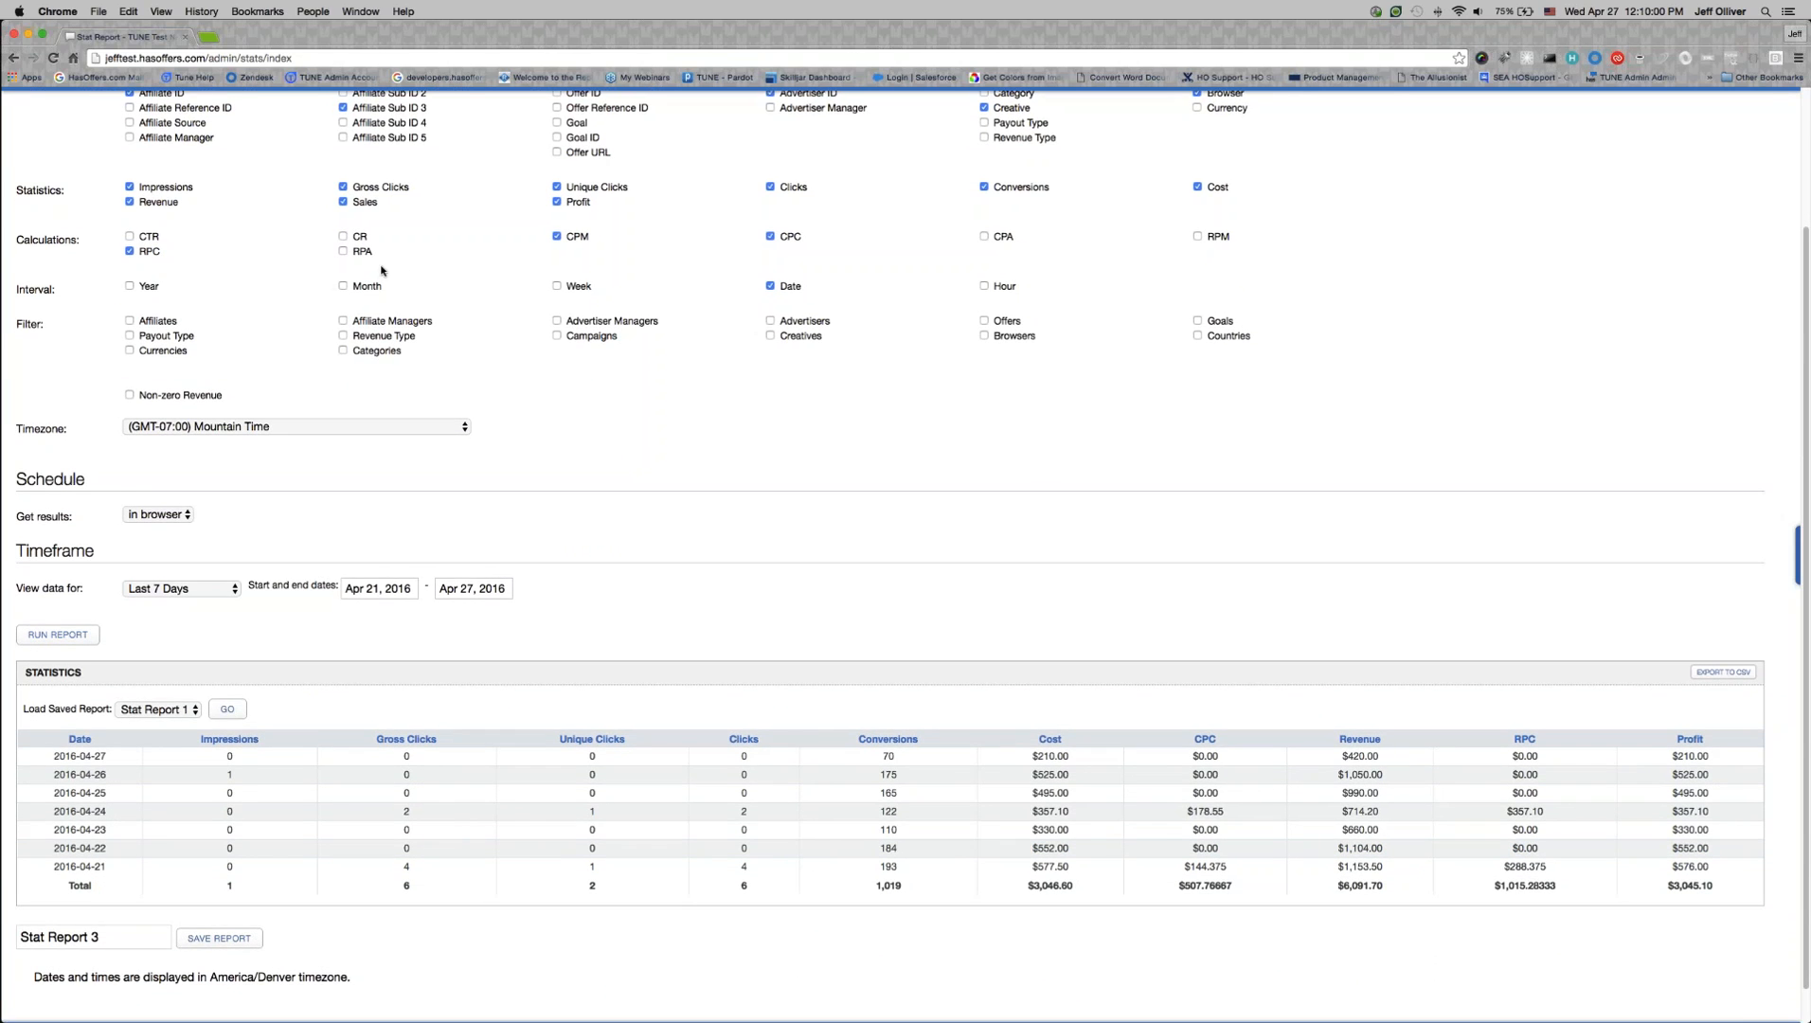
scroll(382, 271, "up", 1)
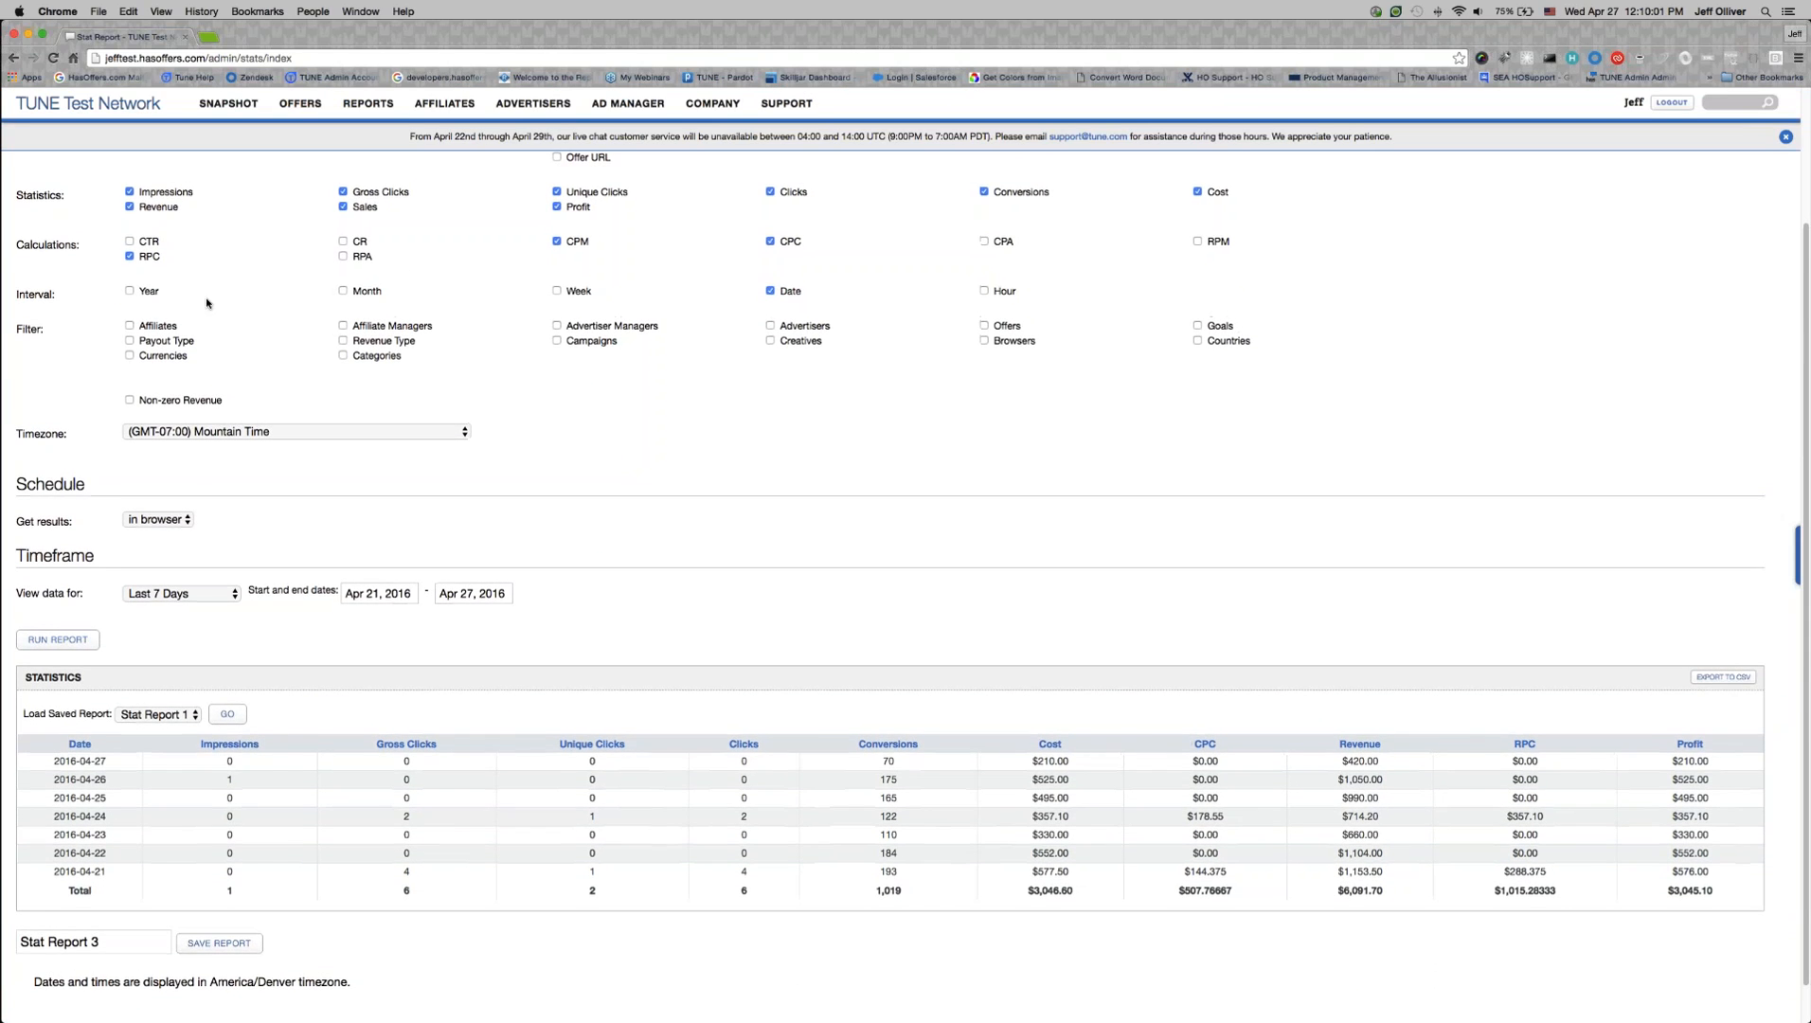
Step: Add the Hour interval to the report and run it
left_click(984, 293)
left_click(57, 641)
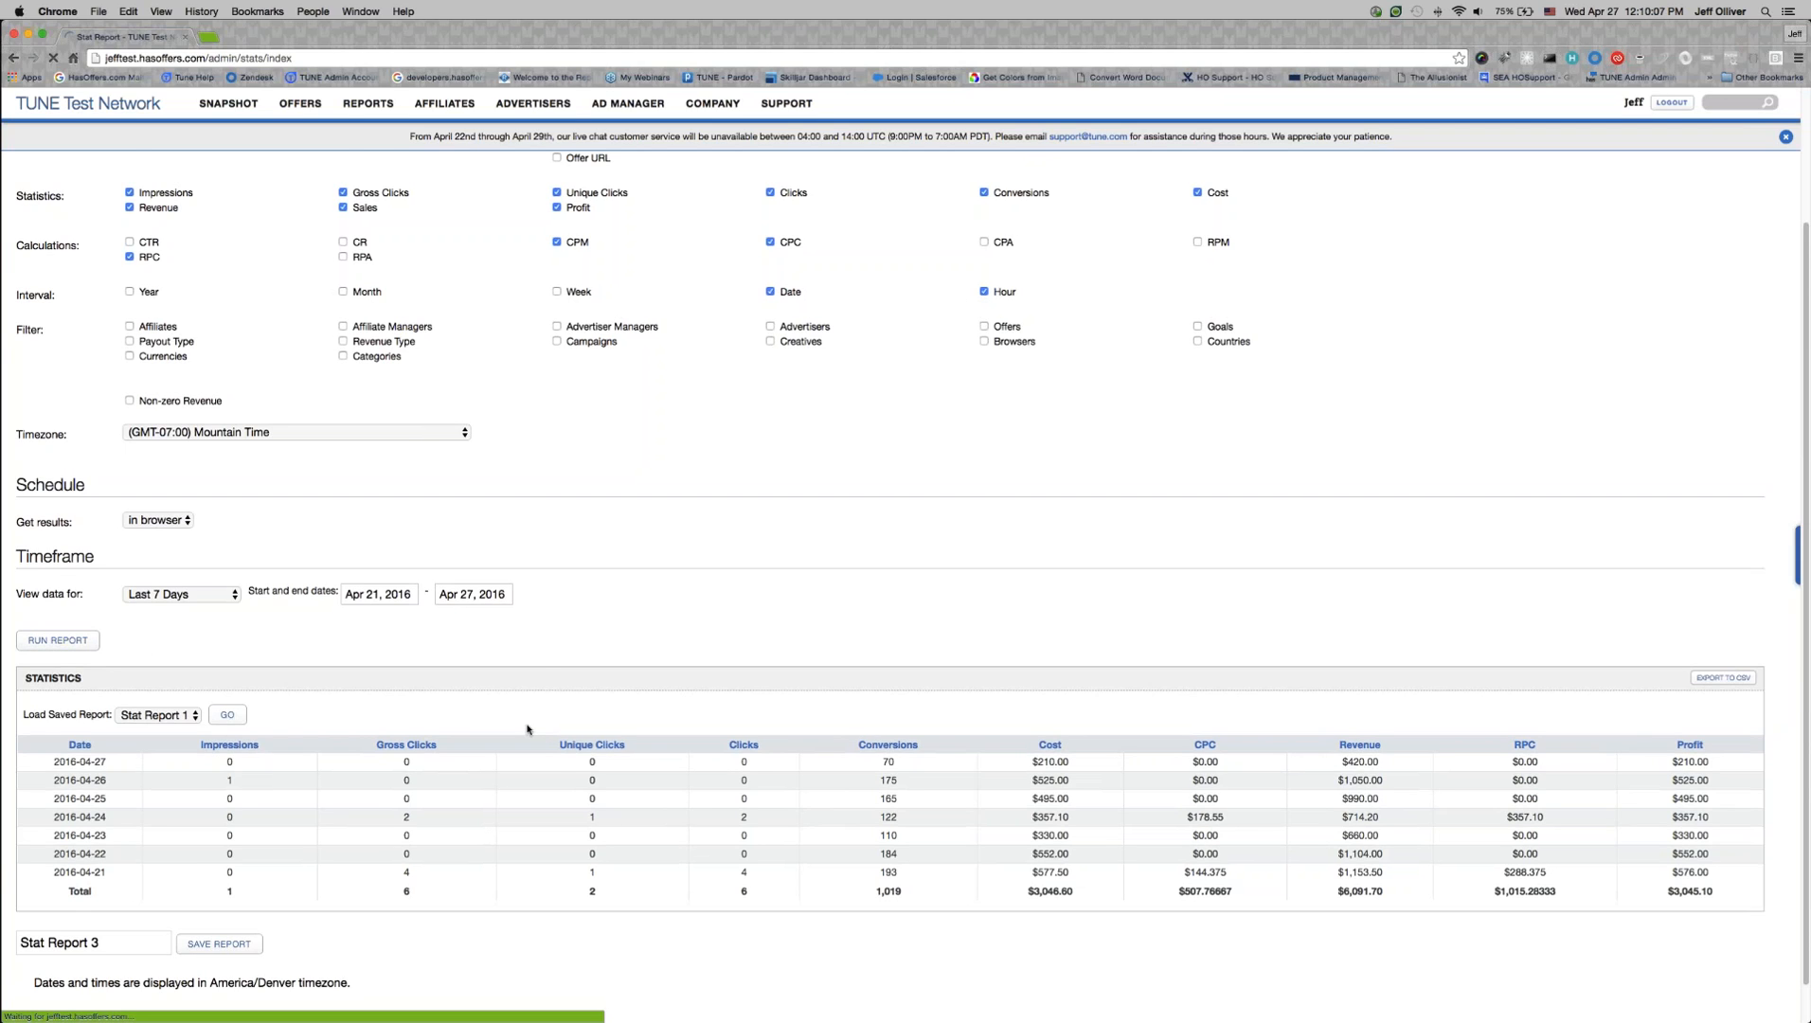
scroll(674, 696, "down", 10)
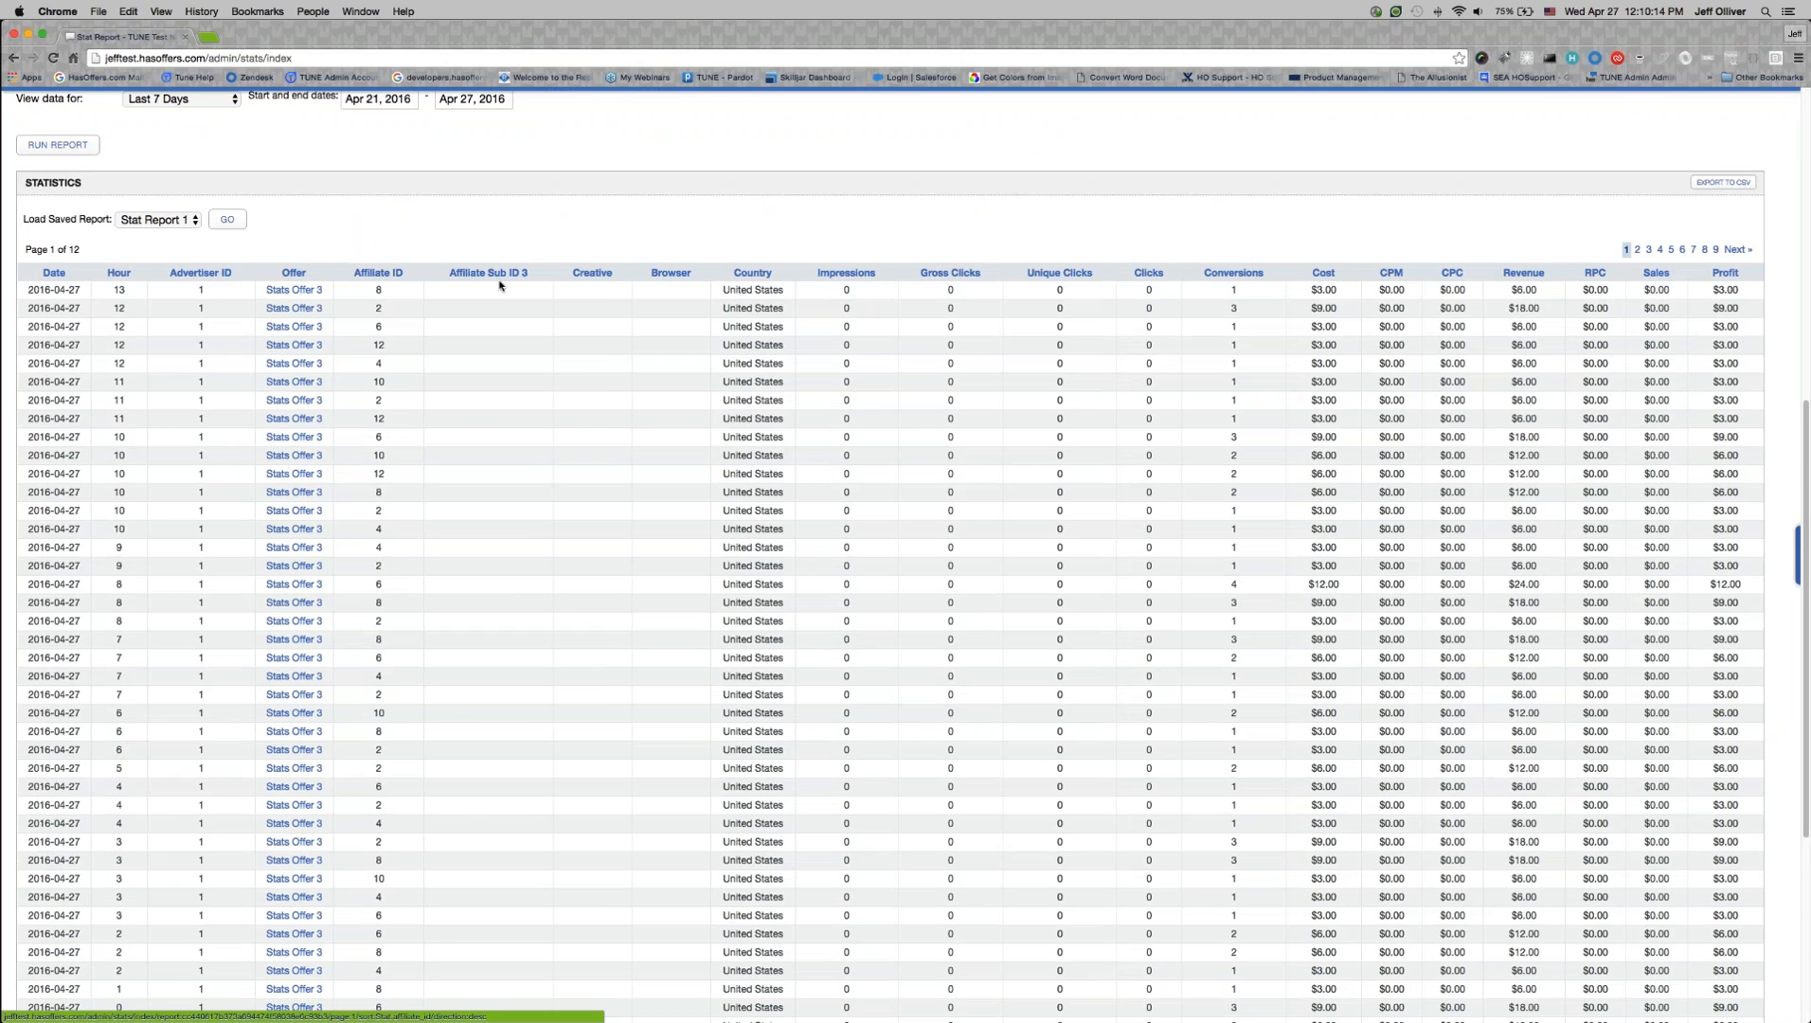
Step: Examine the hourly rows on the first results page and highlight the values in its Total row
scroll(908, 556, "down", 5)
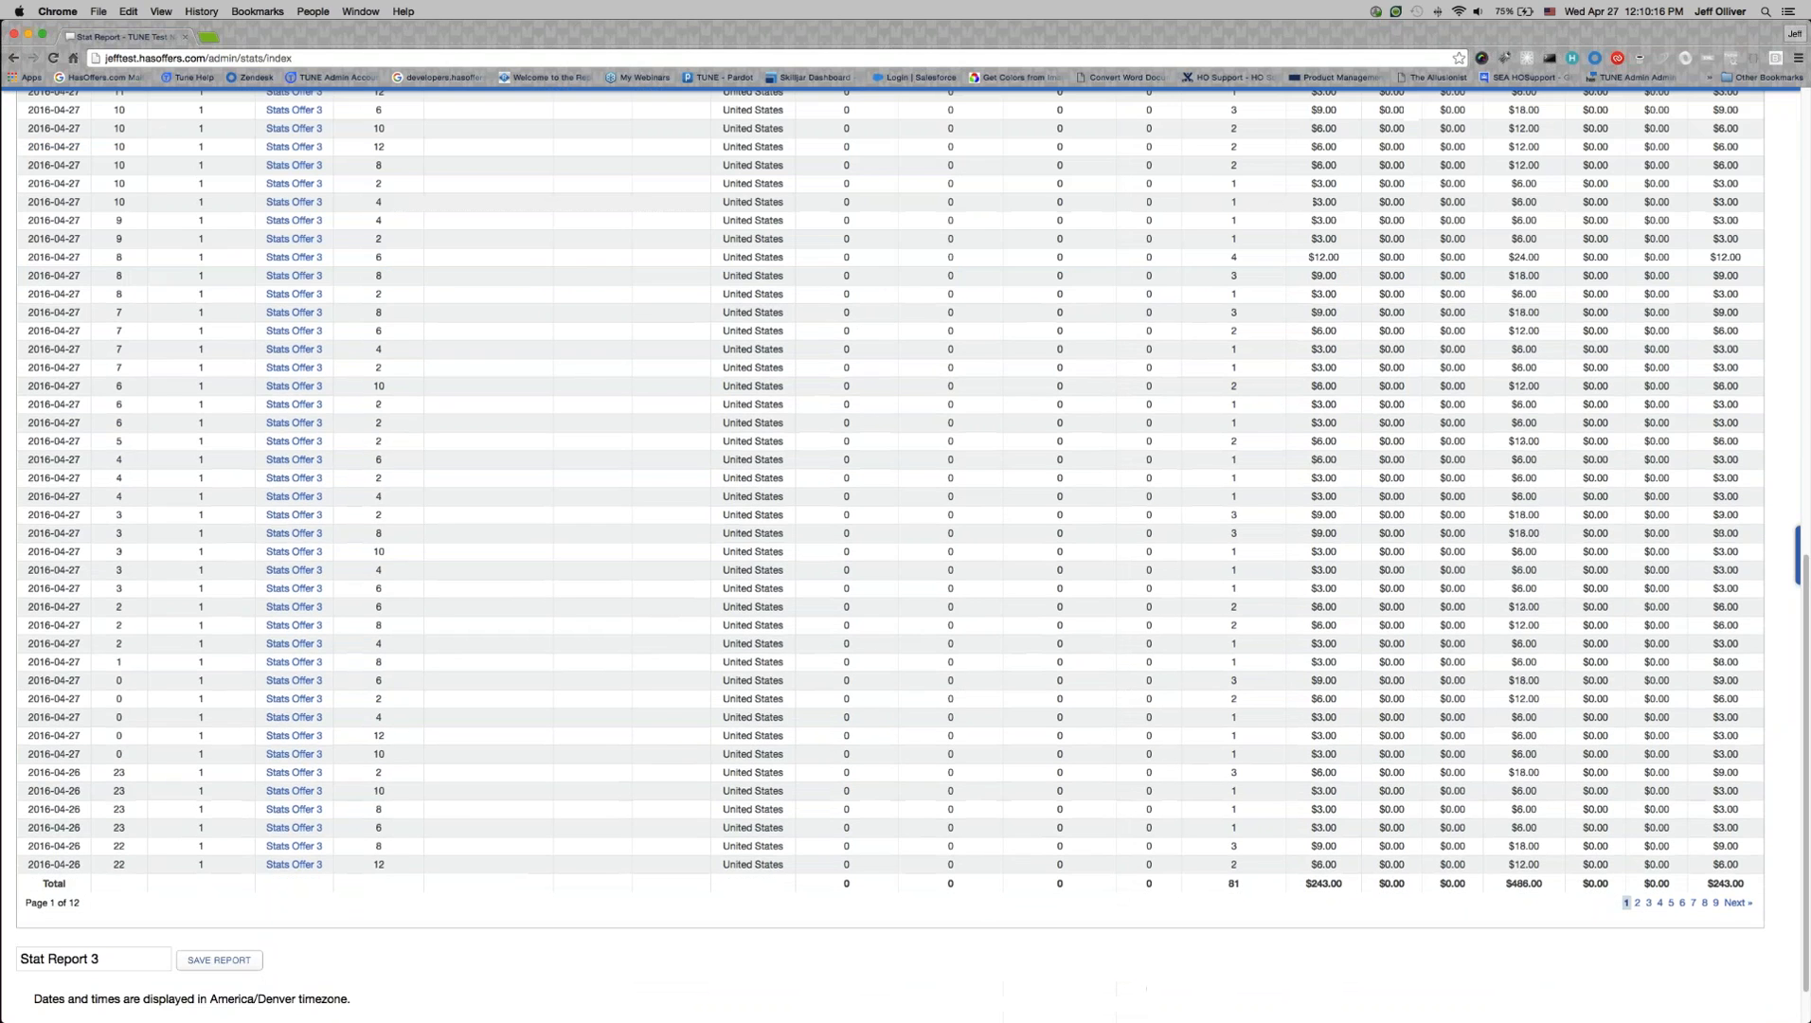
scroll(908, 555, "up", 10)
scroll(930, 578, "down", 3)
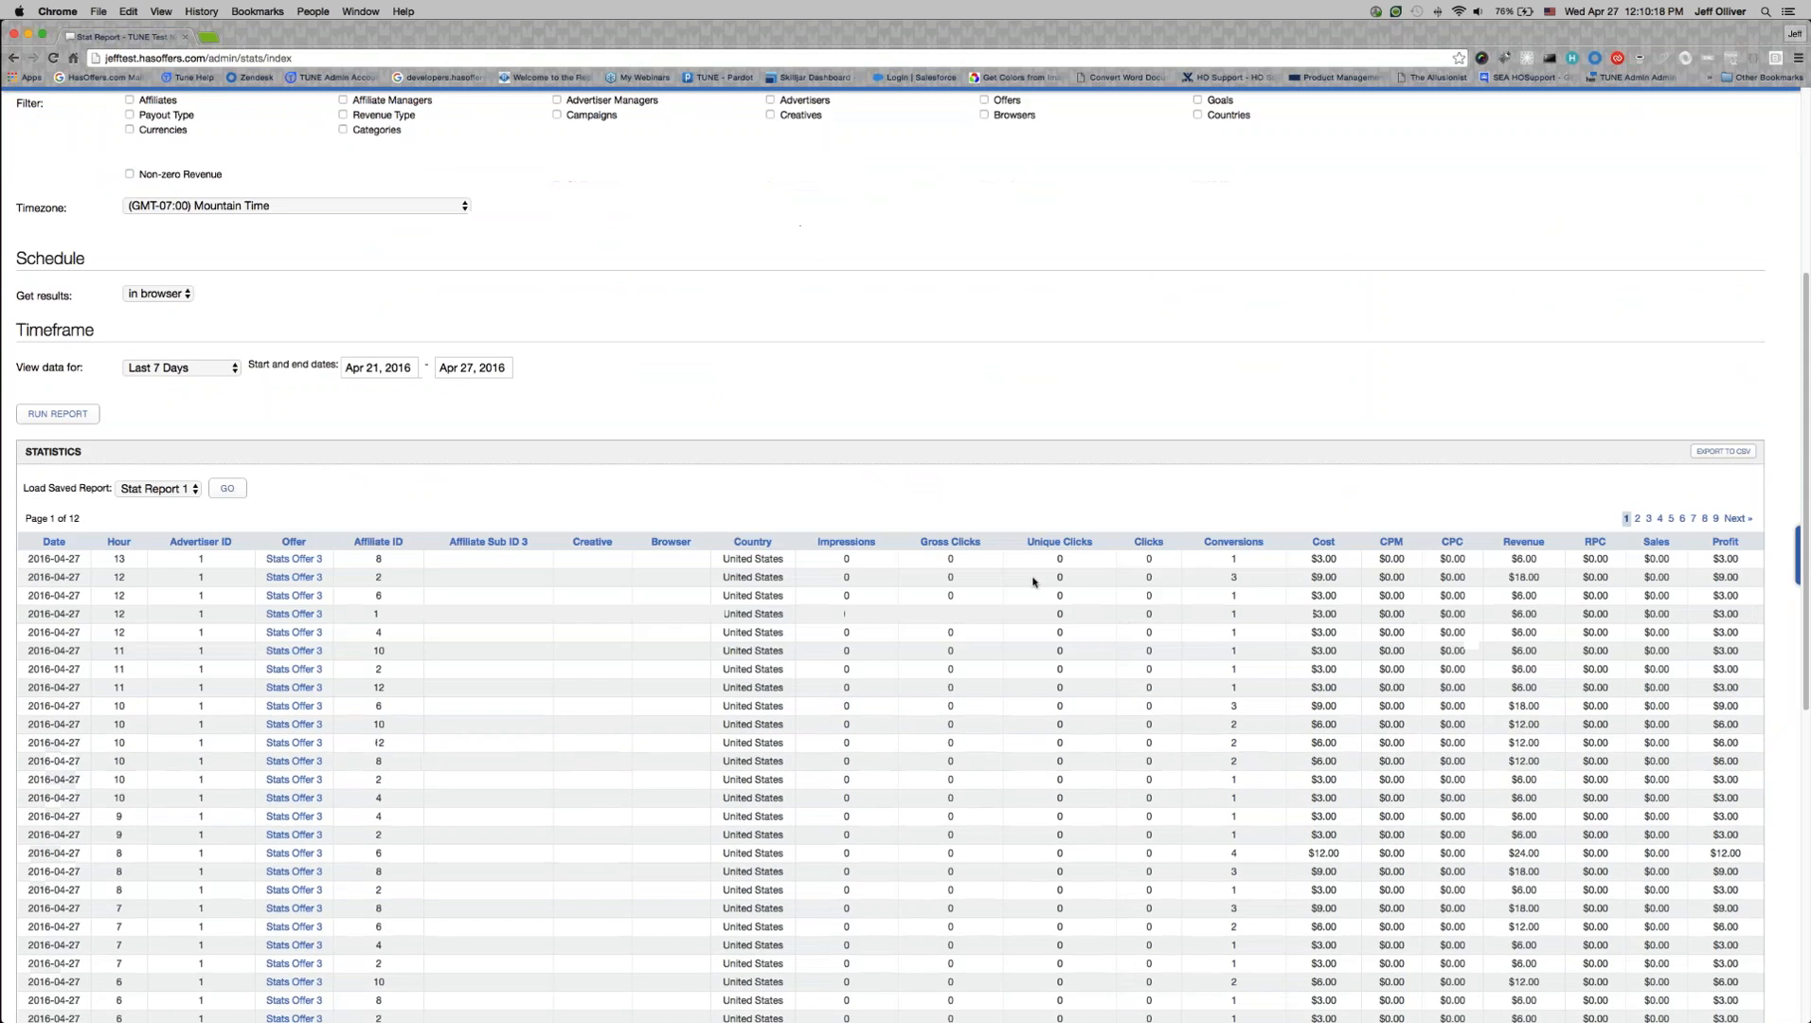
scroll(1137, 585, "down", 2)
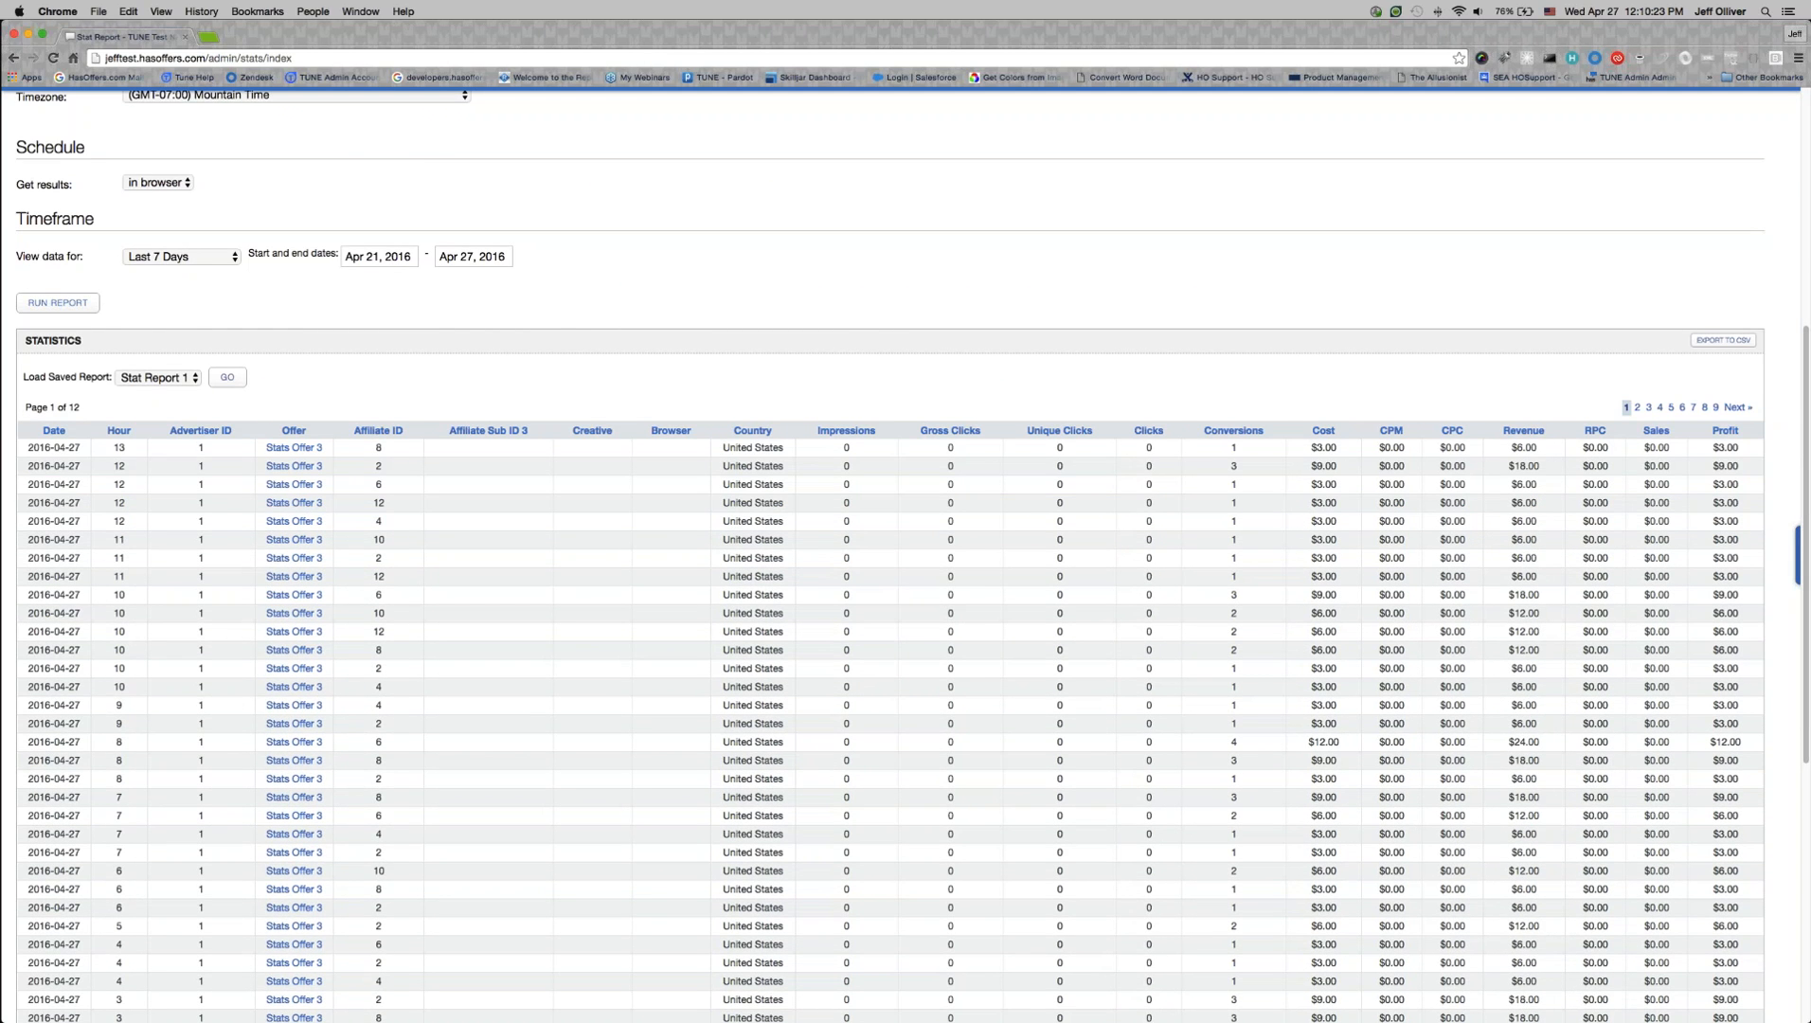
scroll(1207, 459, "down", 8)
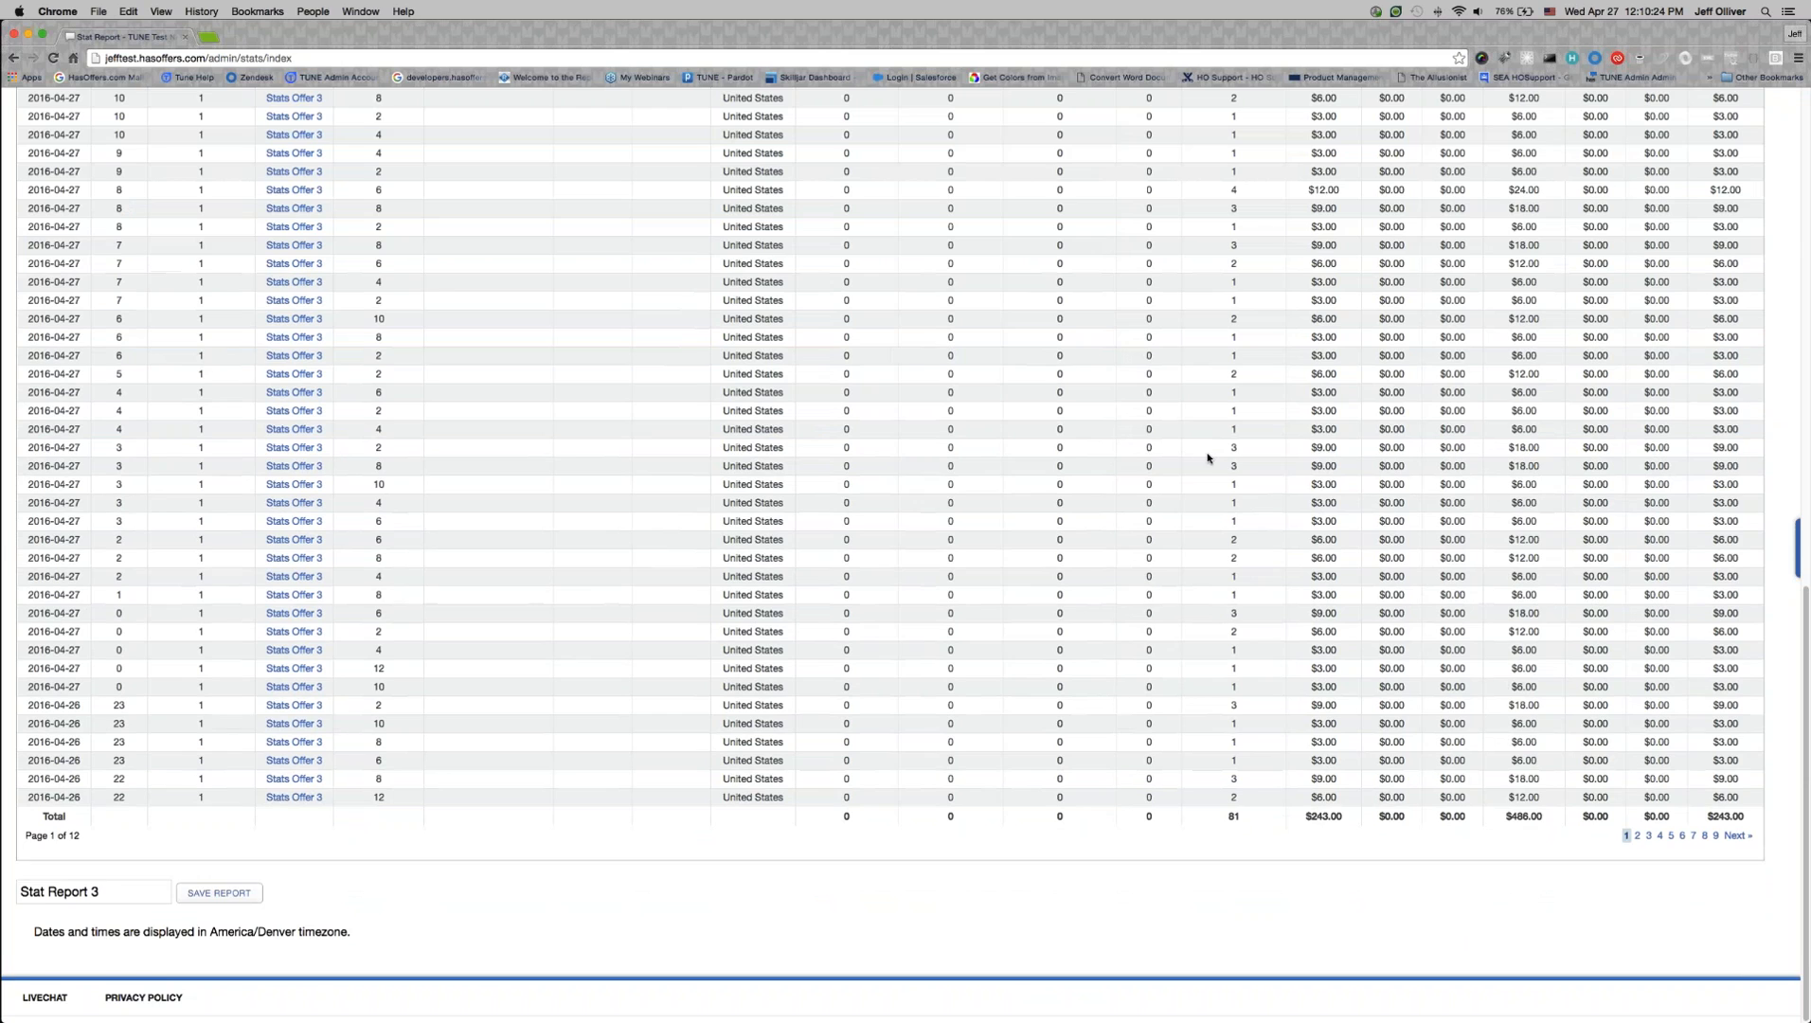
scroll(1208, 459, "up", 3)
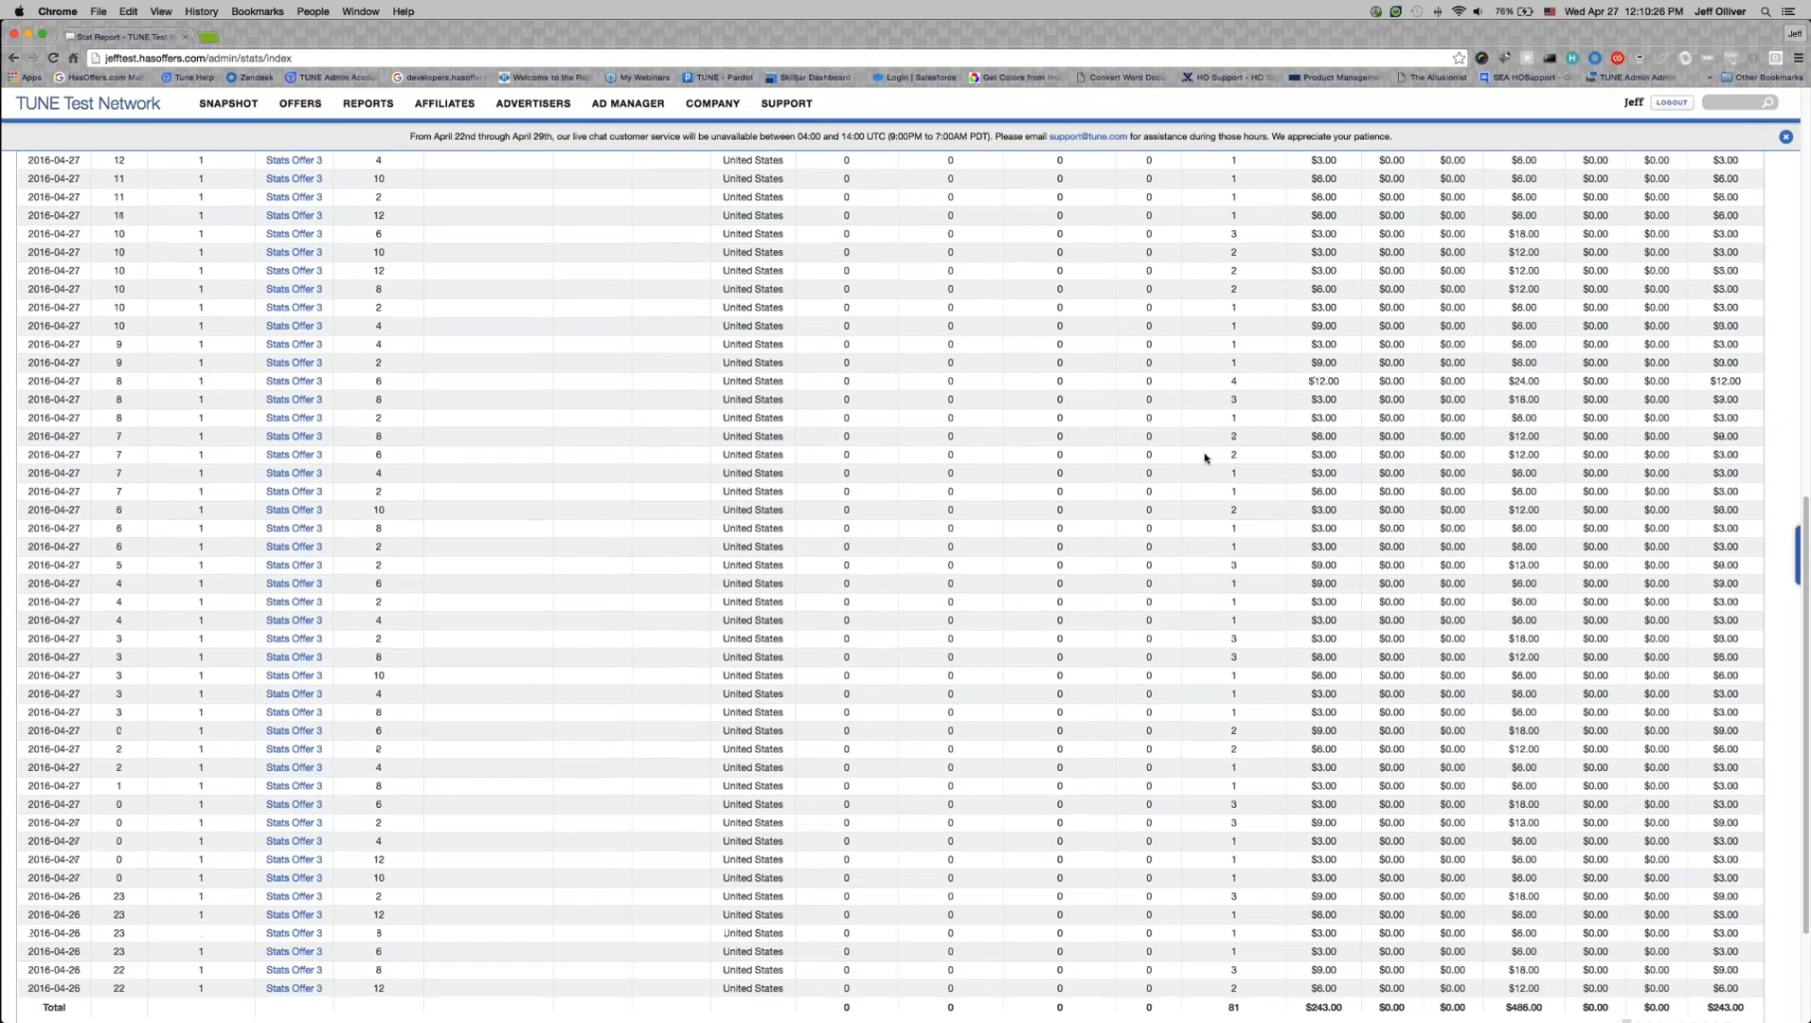
scroll(1205, 459, "down", 3)
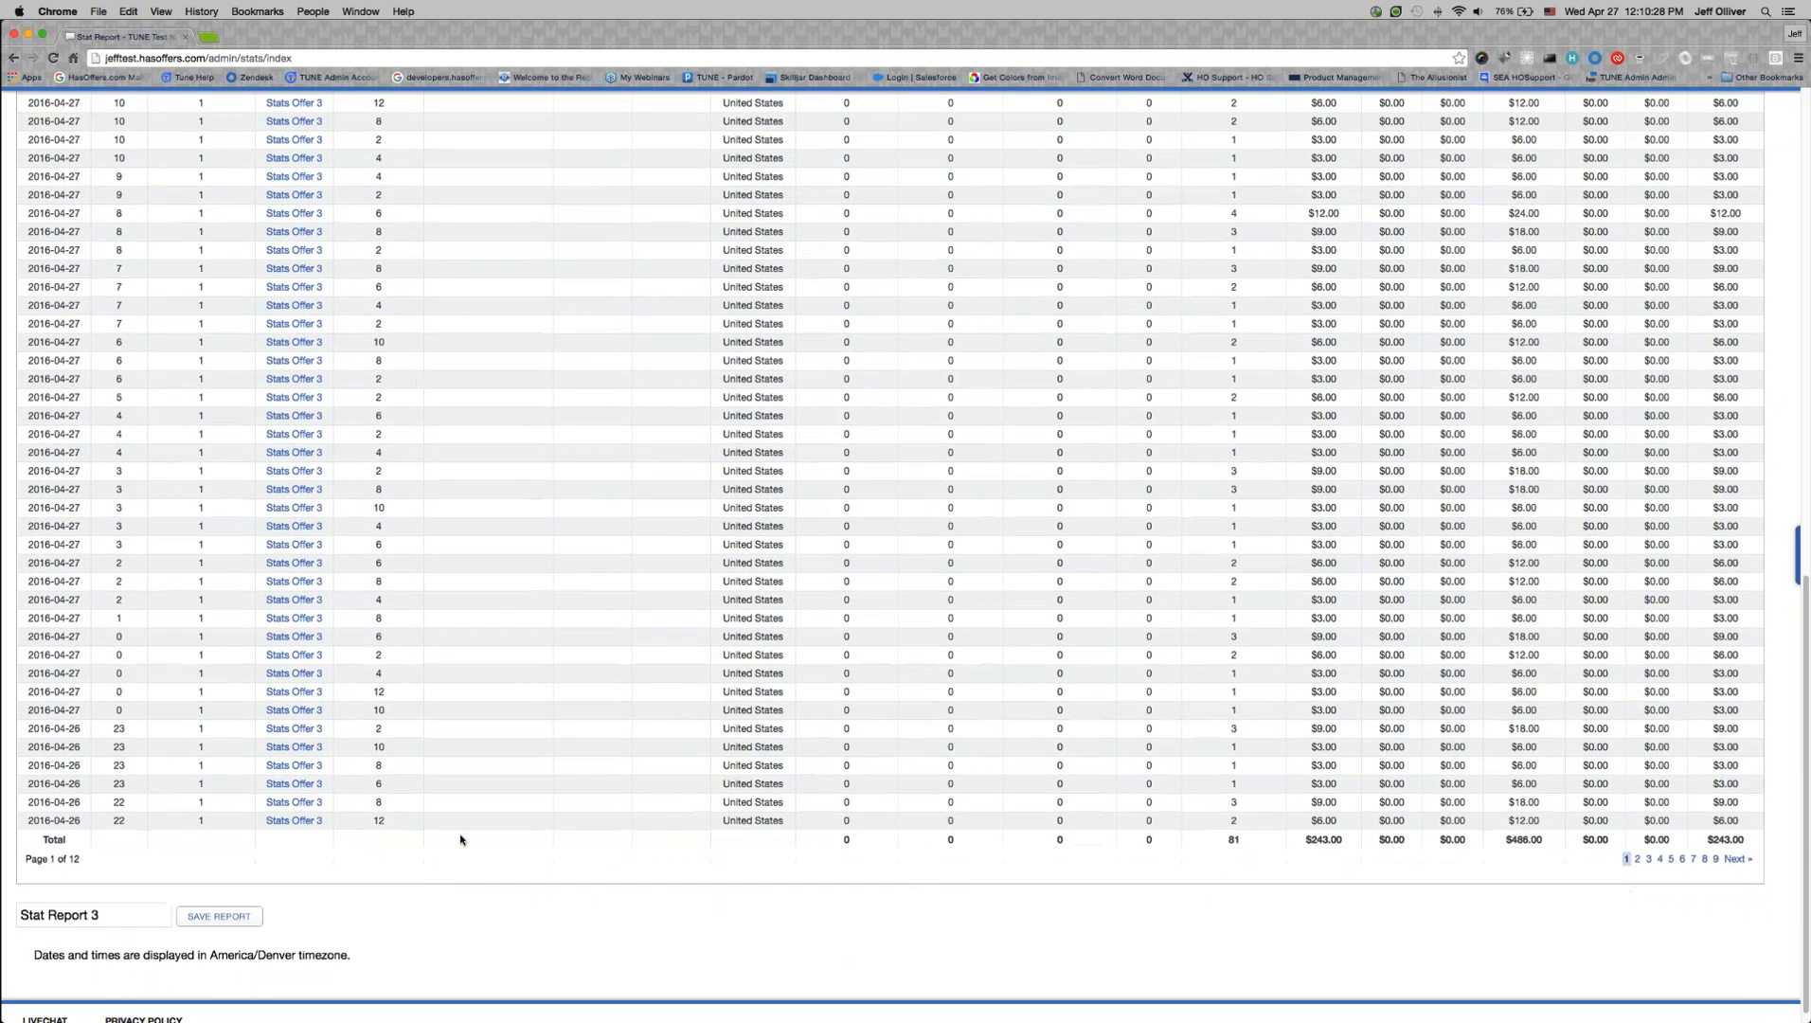
left_click_drag(823, 845, 1759, 841)
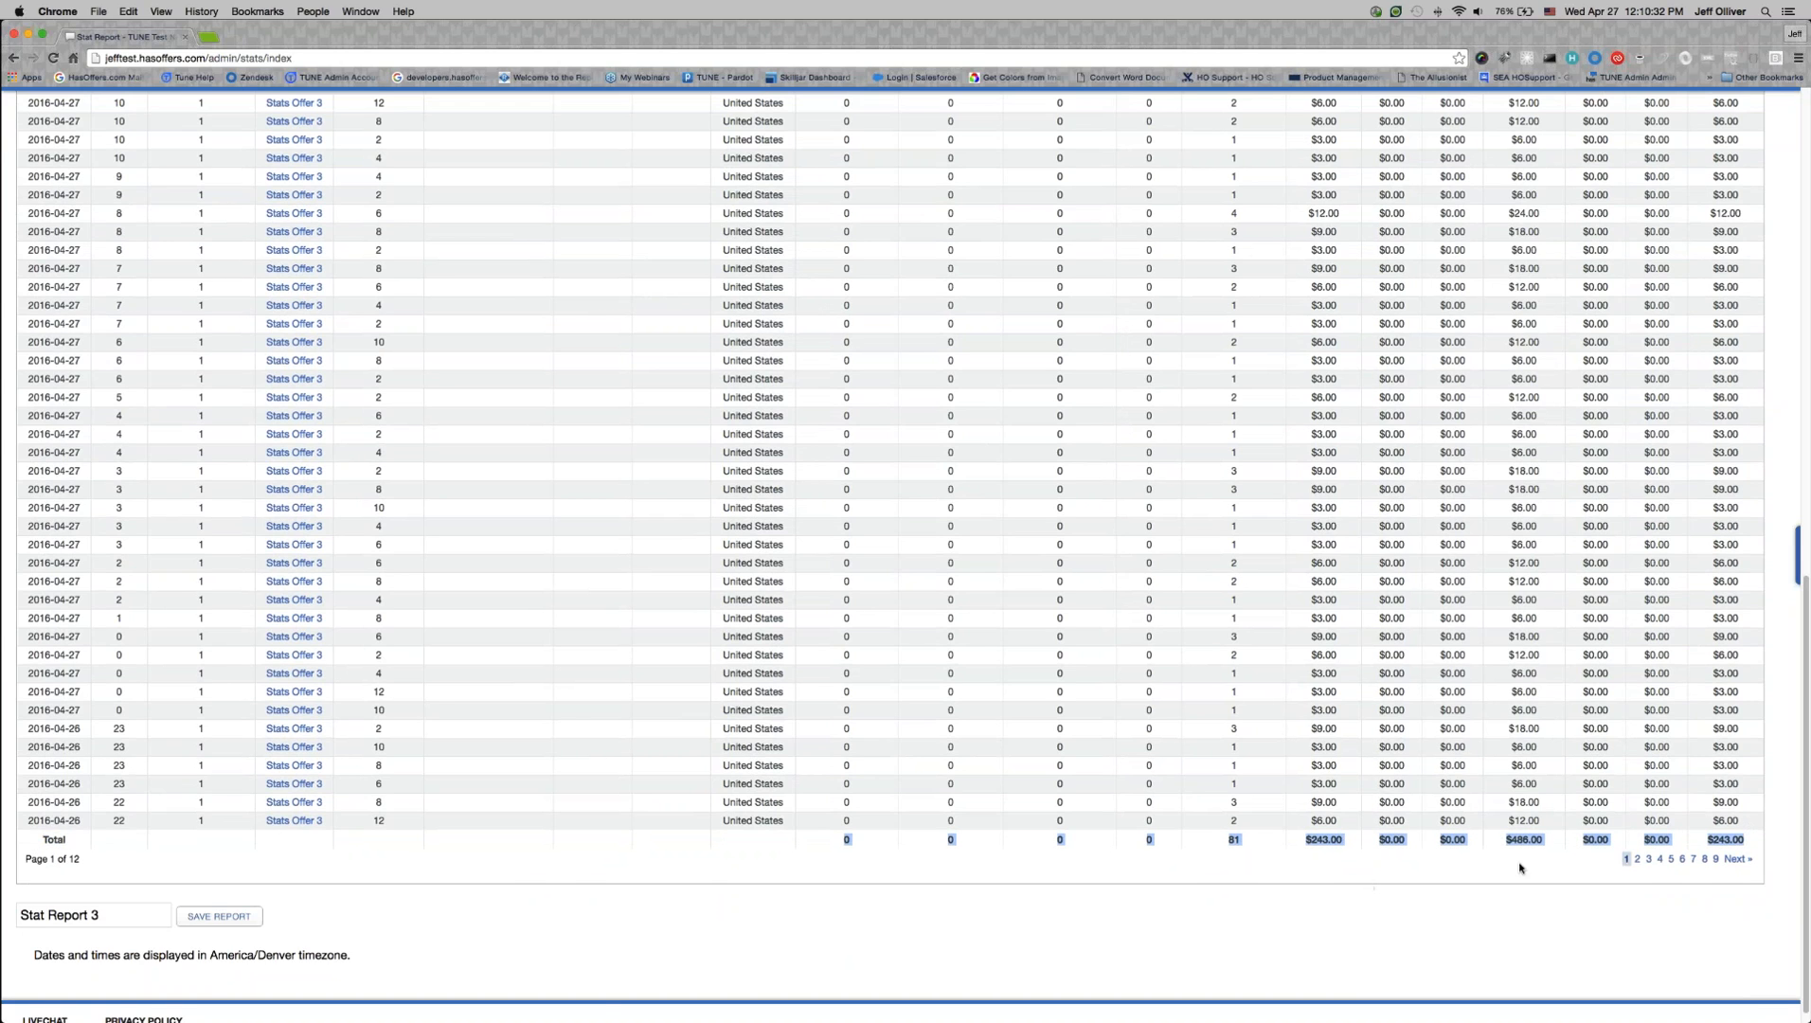
Step: Go to page 2 of the report results and check its Total row
left_click(1637, 859)
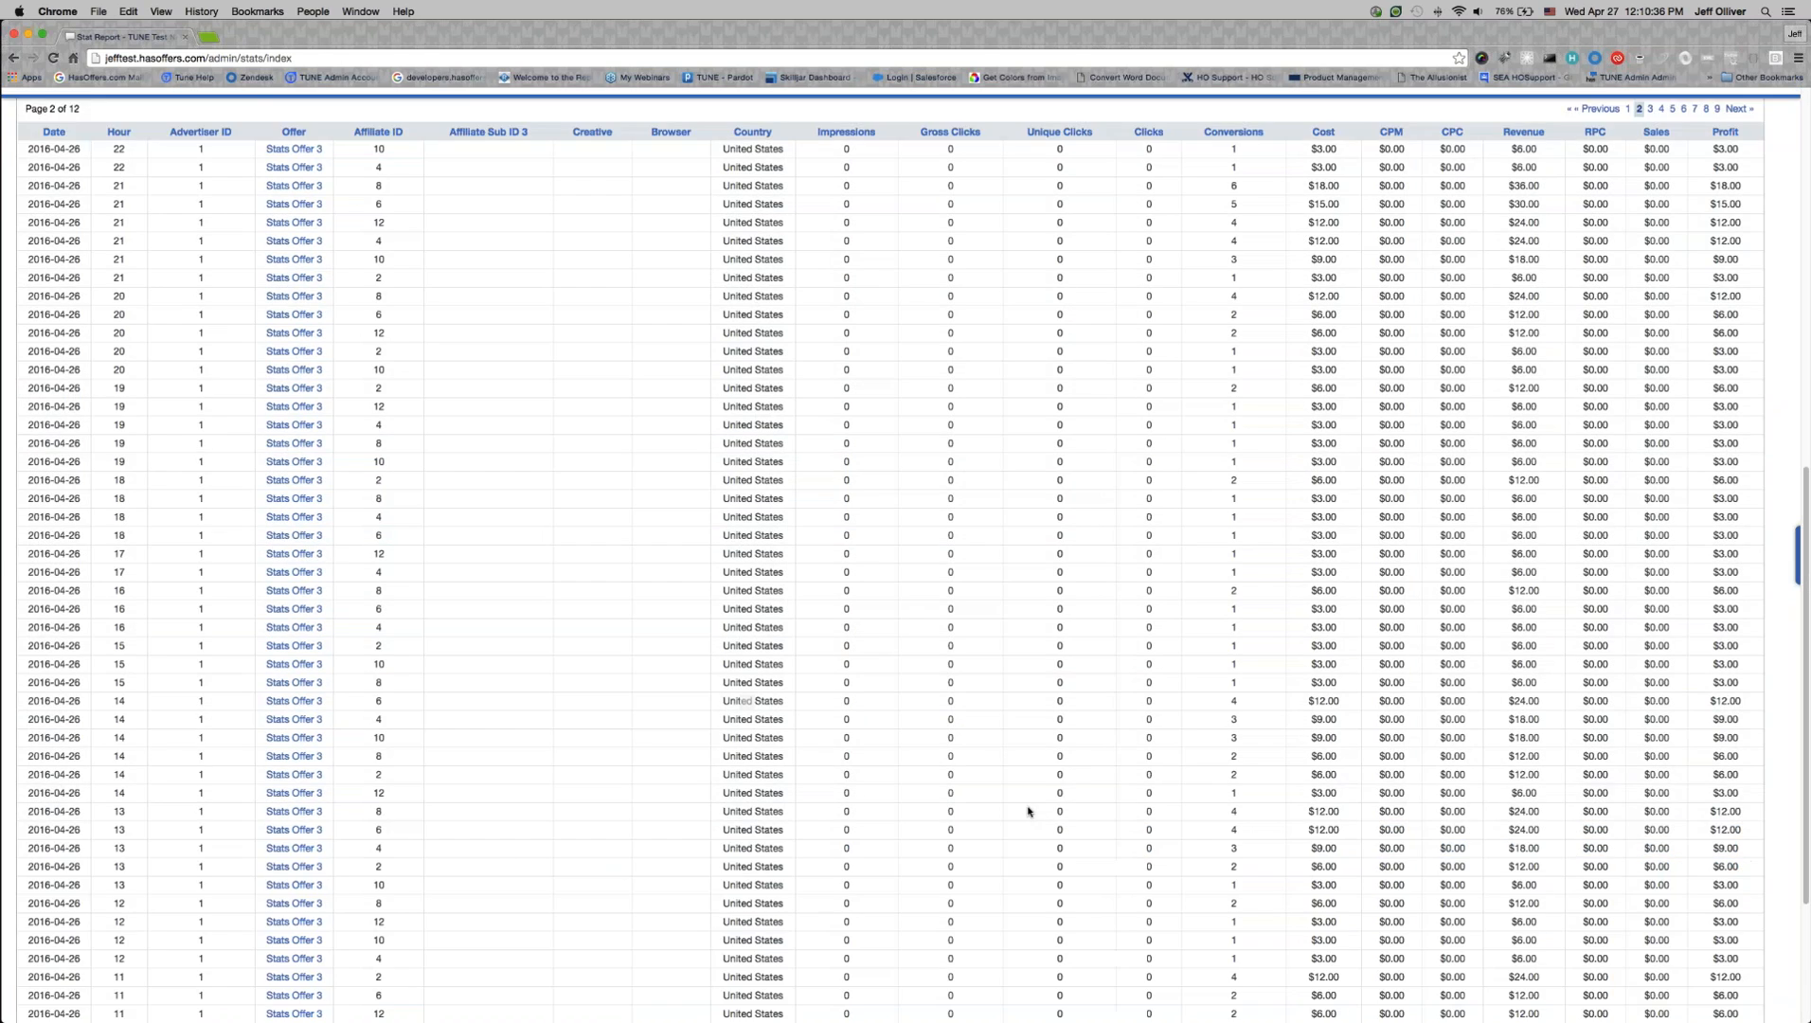
scroll(1030, 812, "down", 3)
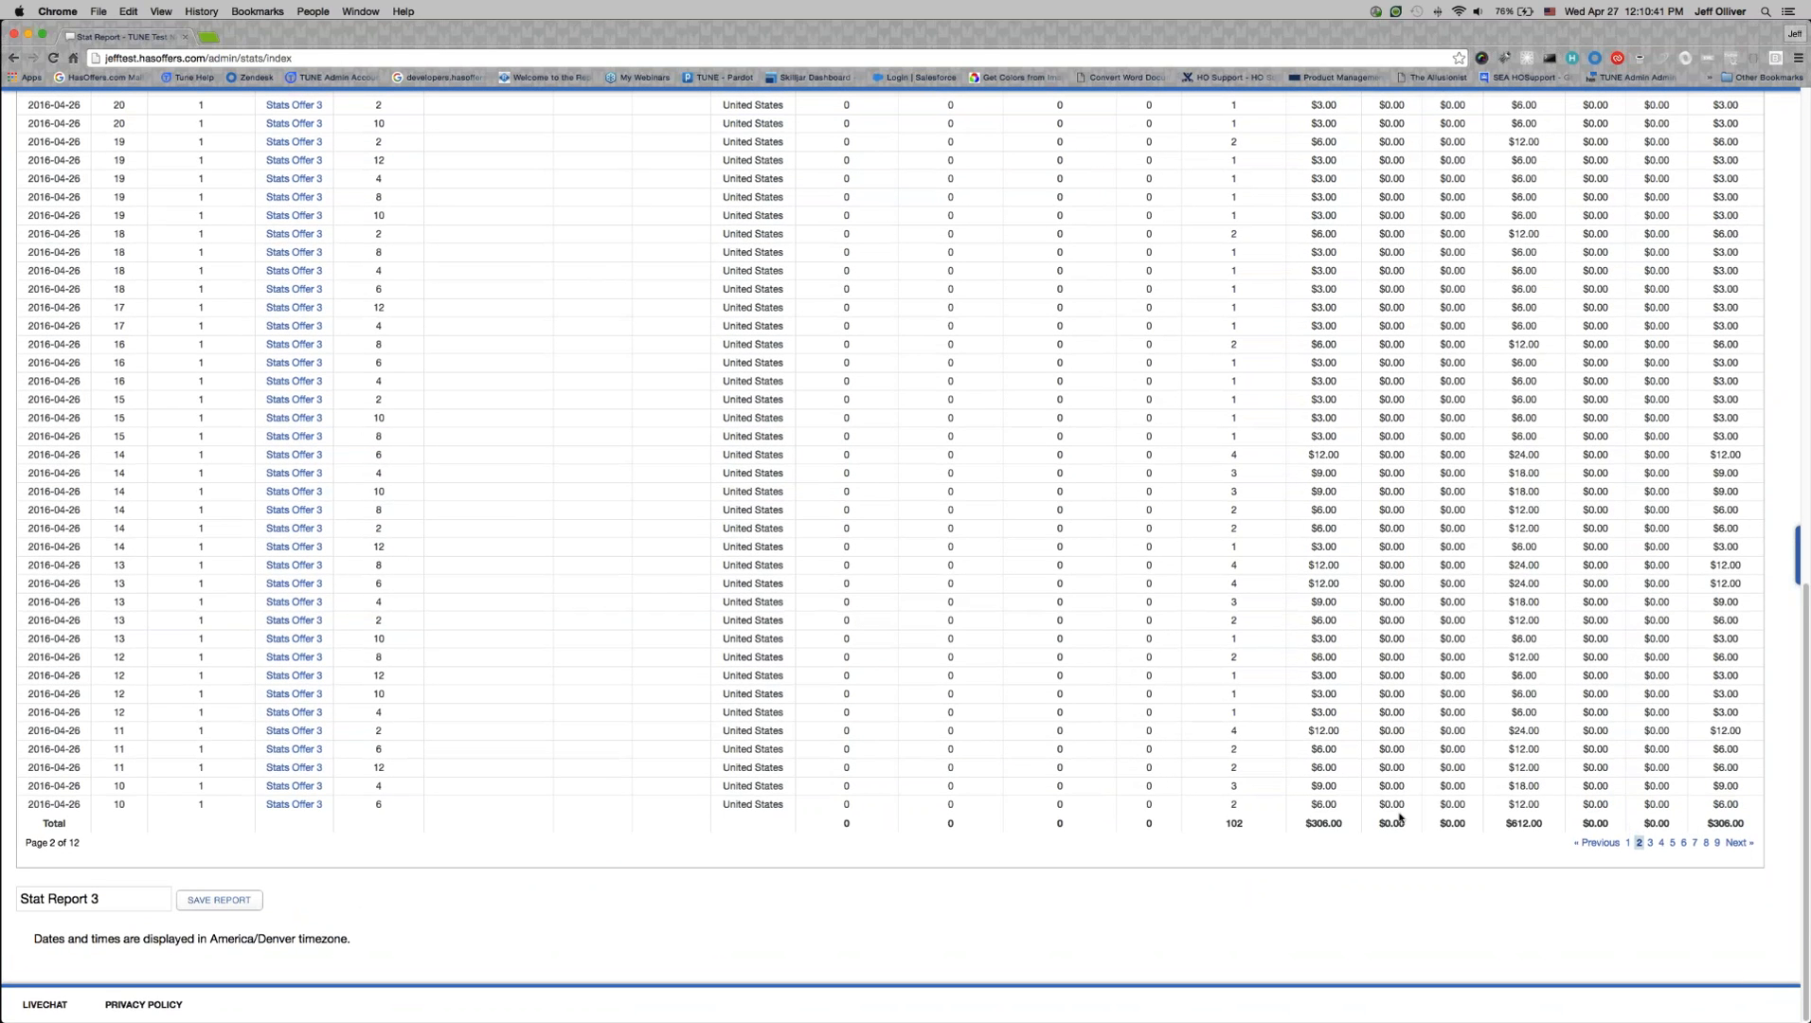
scroll(1400, 818, "up", 6)
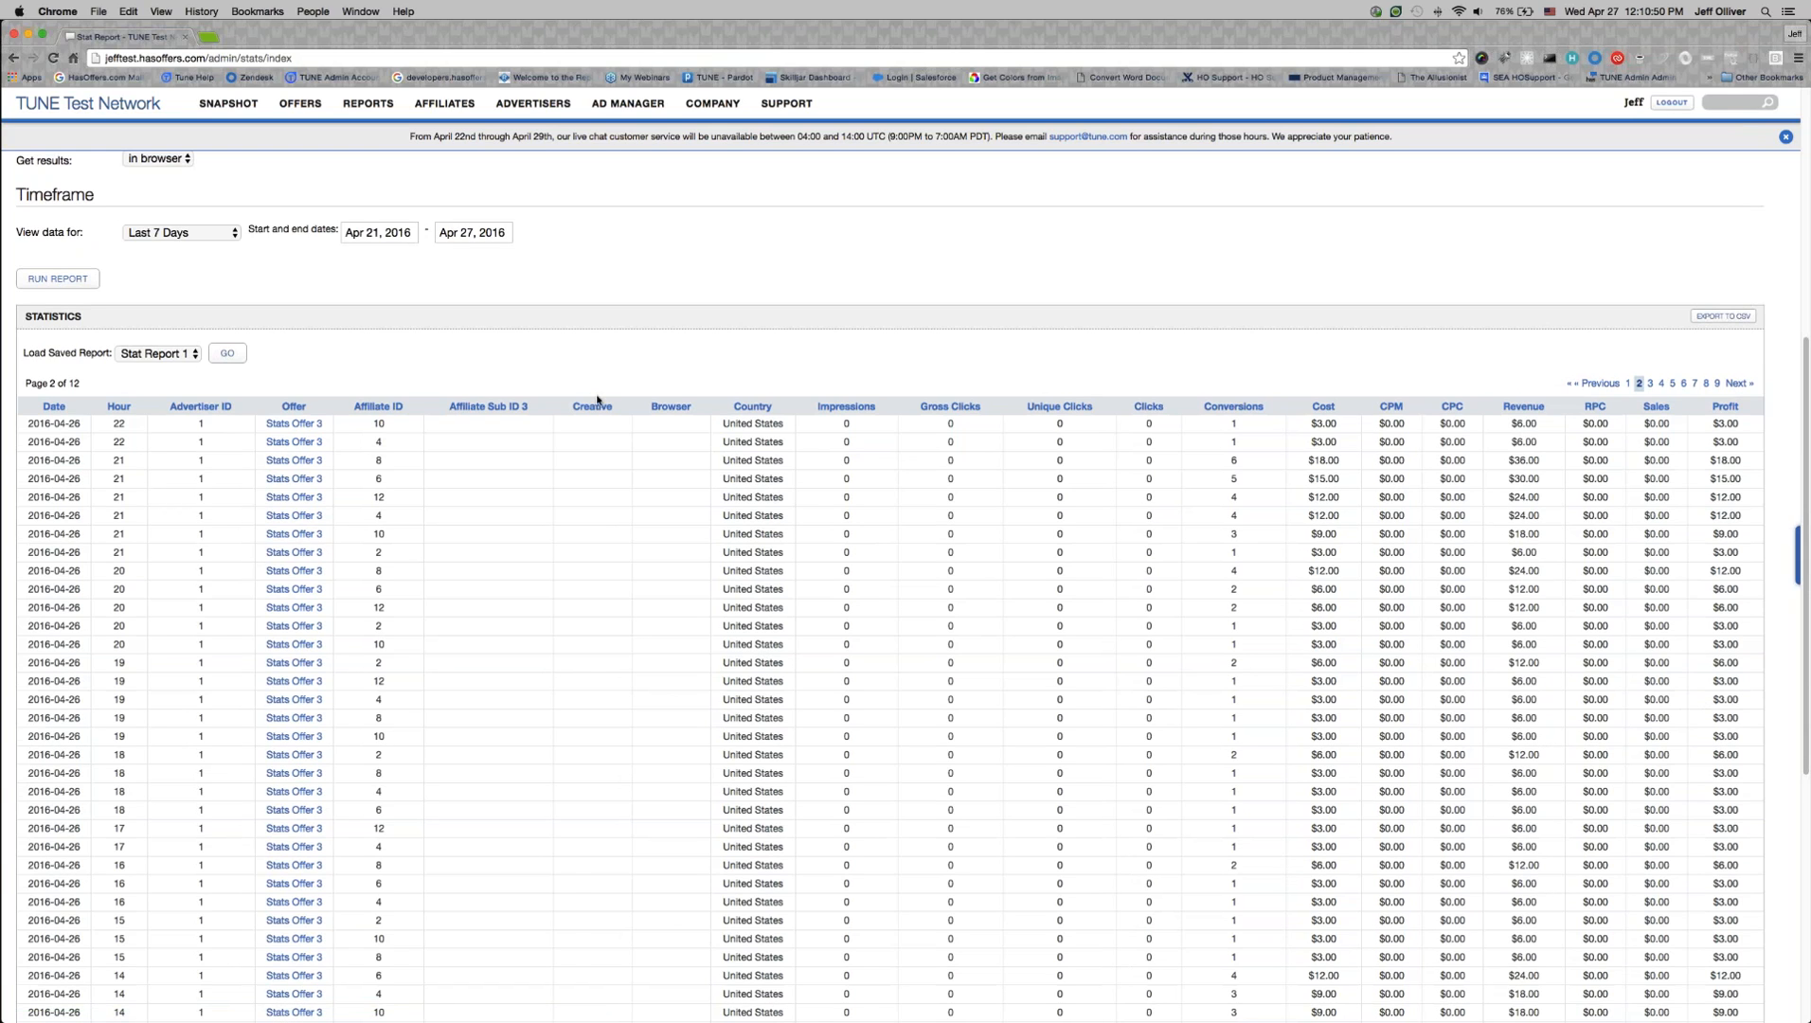
Step: Filter the report by affiliate abc (Affiliate ID: 2), run it and look through the filtered results
scroll(590, 406, "up", 5)
scroll(590, 405, "up", 4)
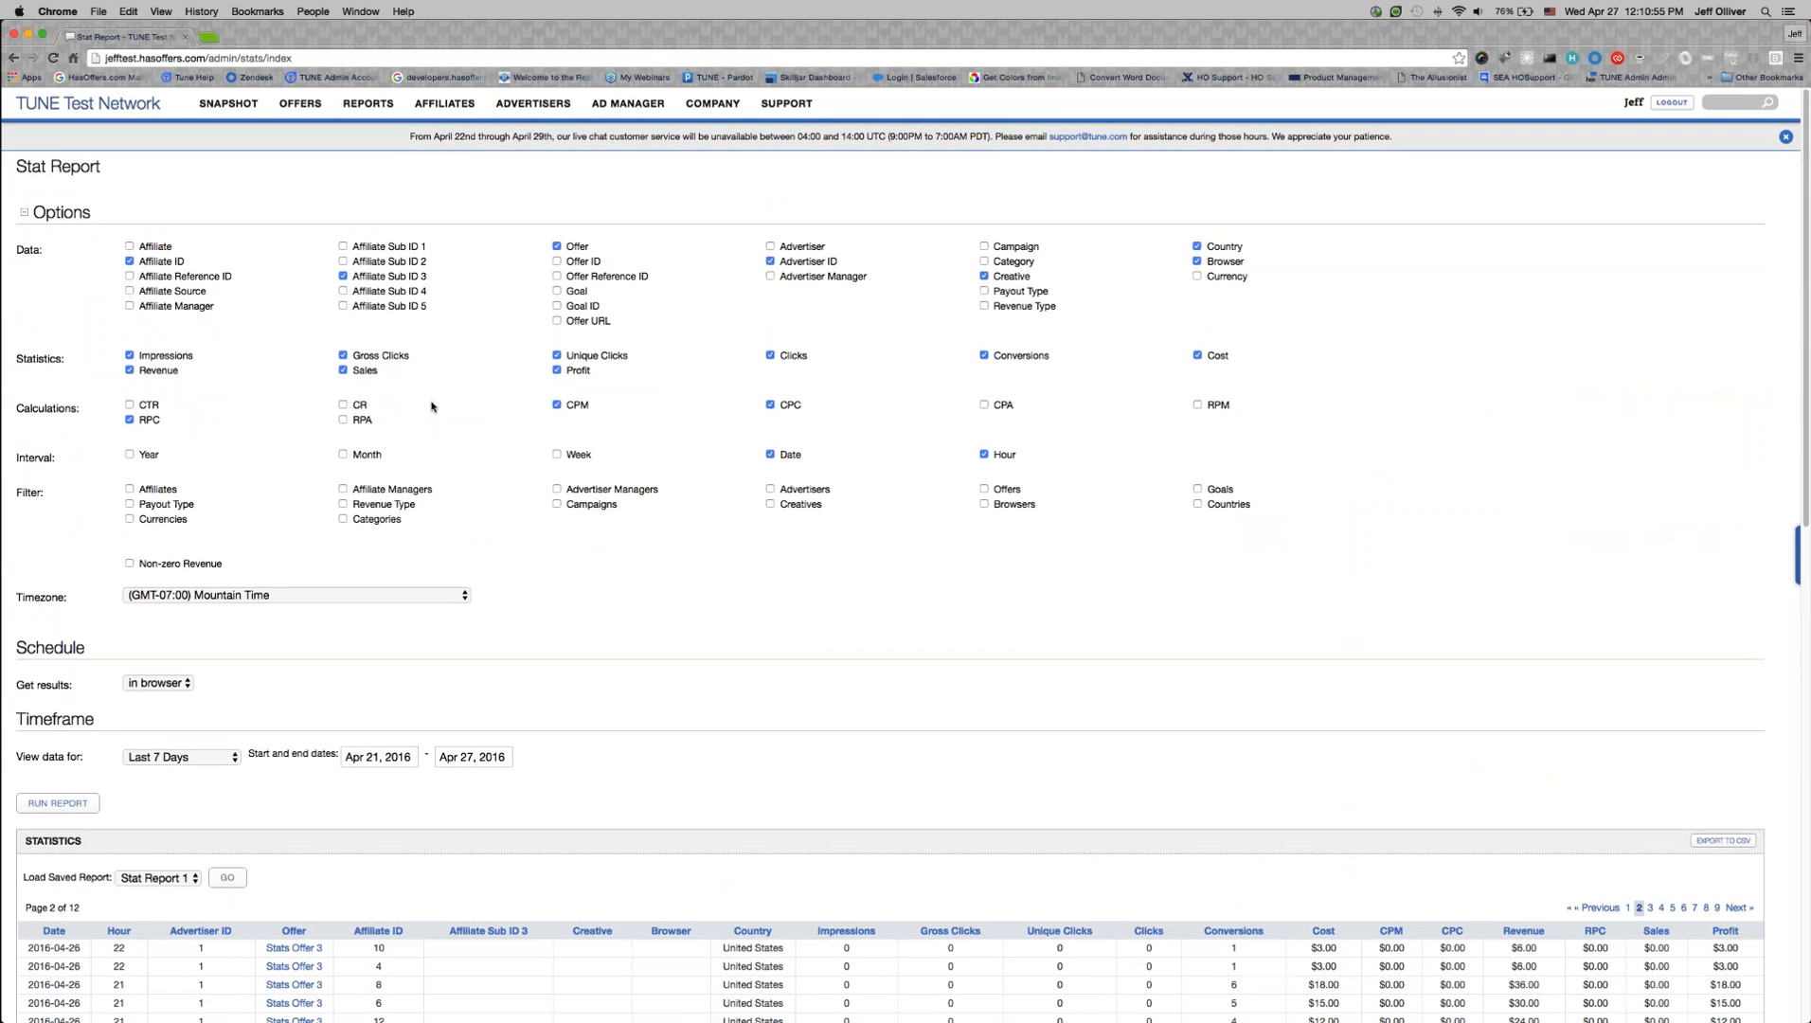
scroll(406, 436, "down", 3)
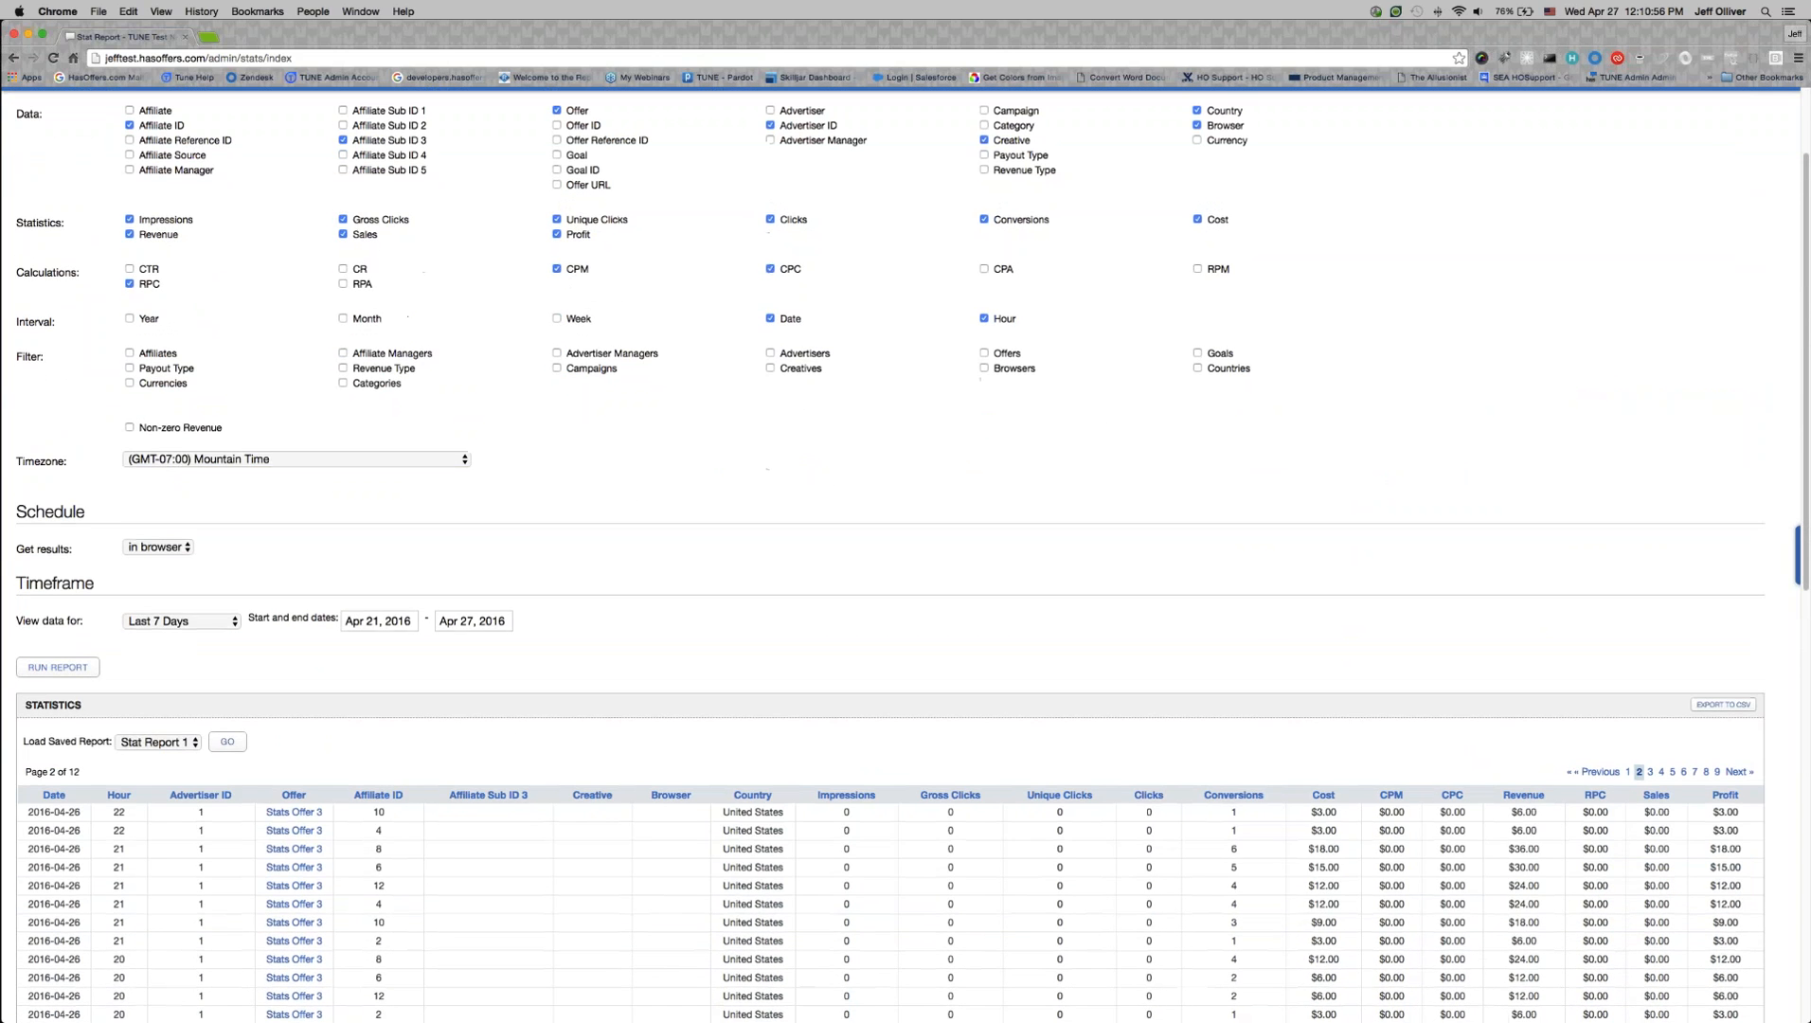
left_click(132, 355)
left_click(426, 457)
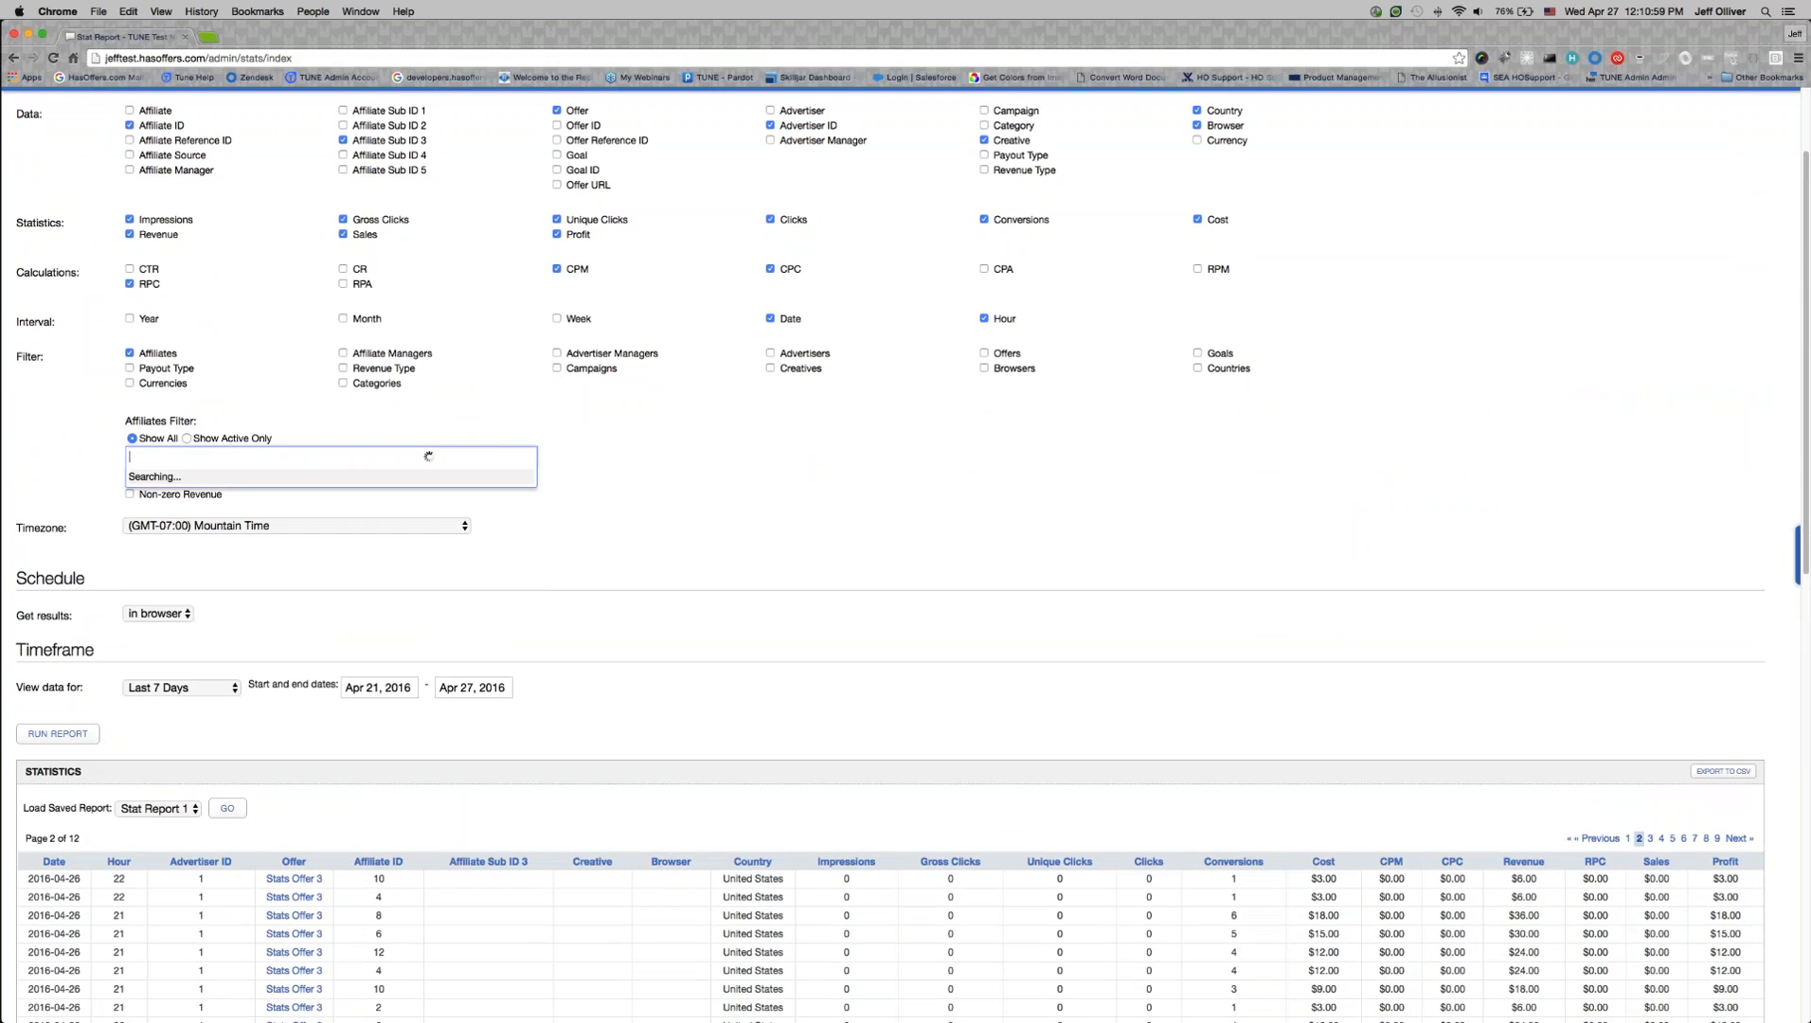
type("abc")
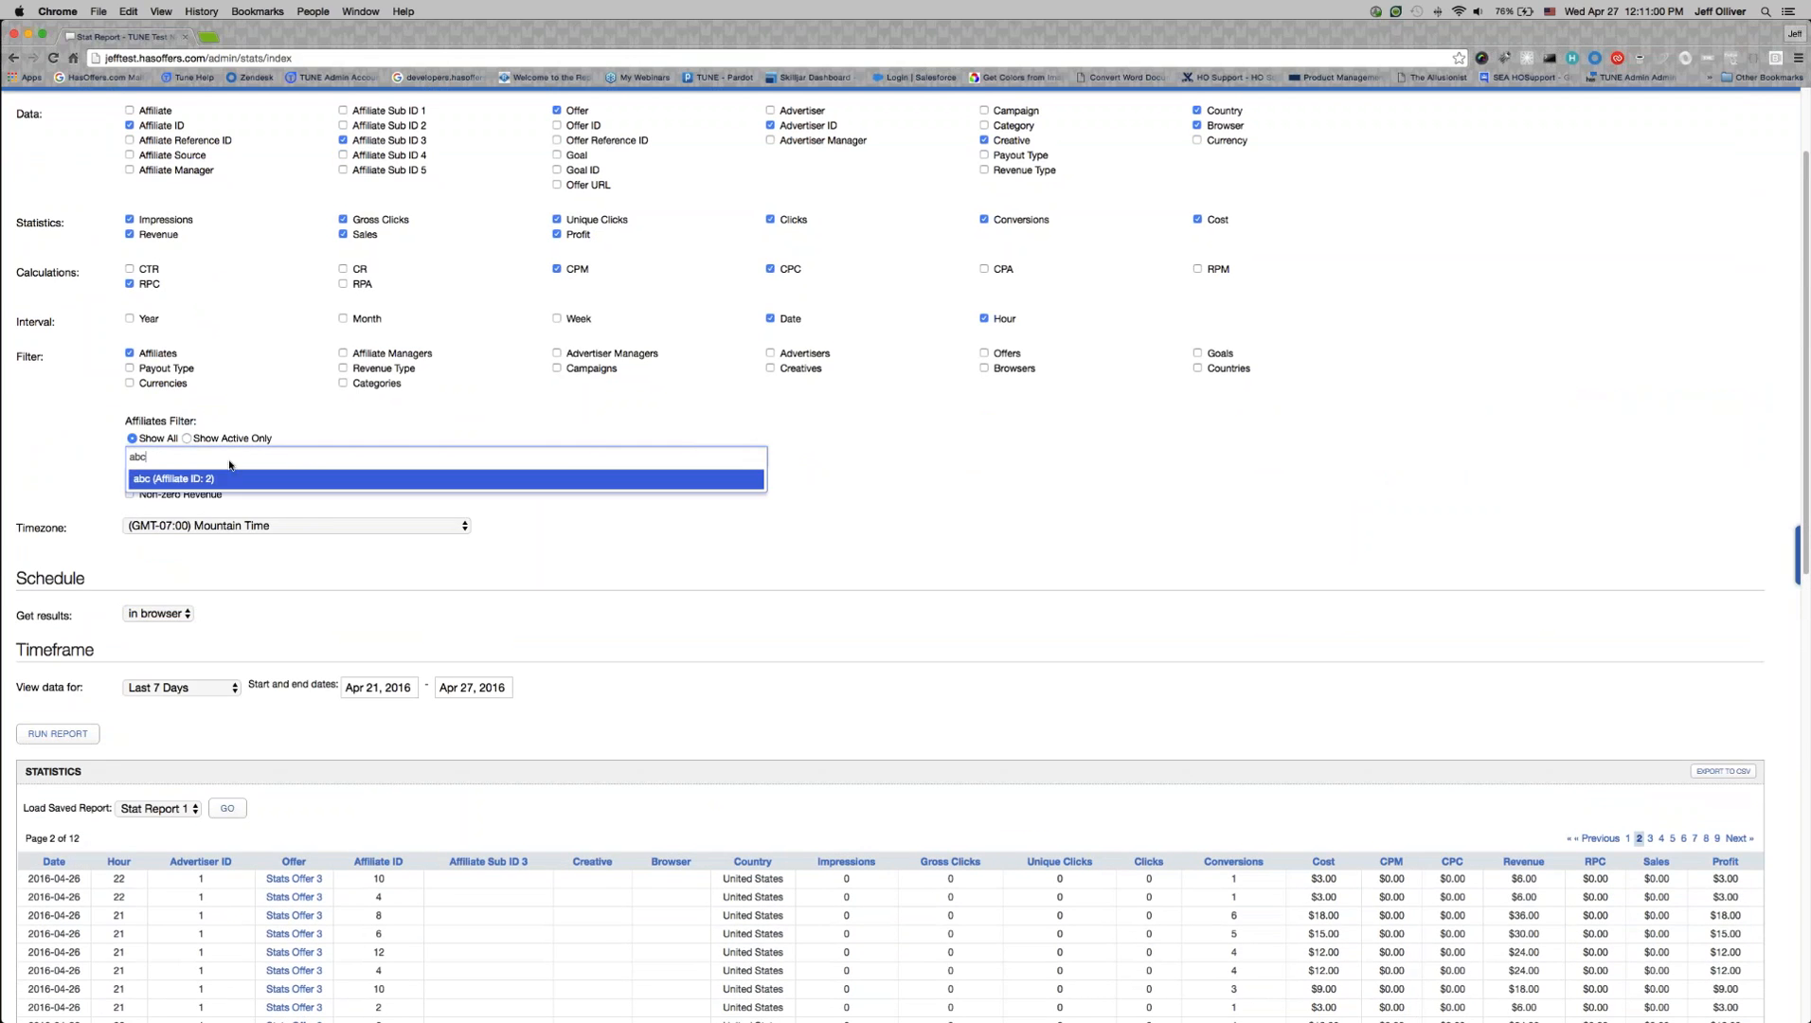
left_click(203, 479)
left_click(68, 477)
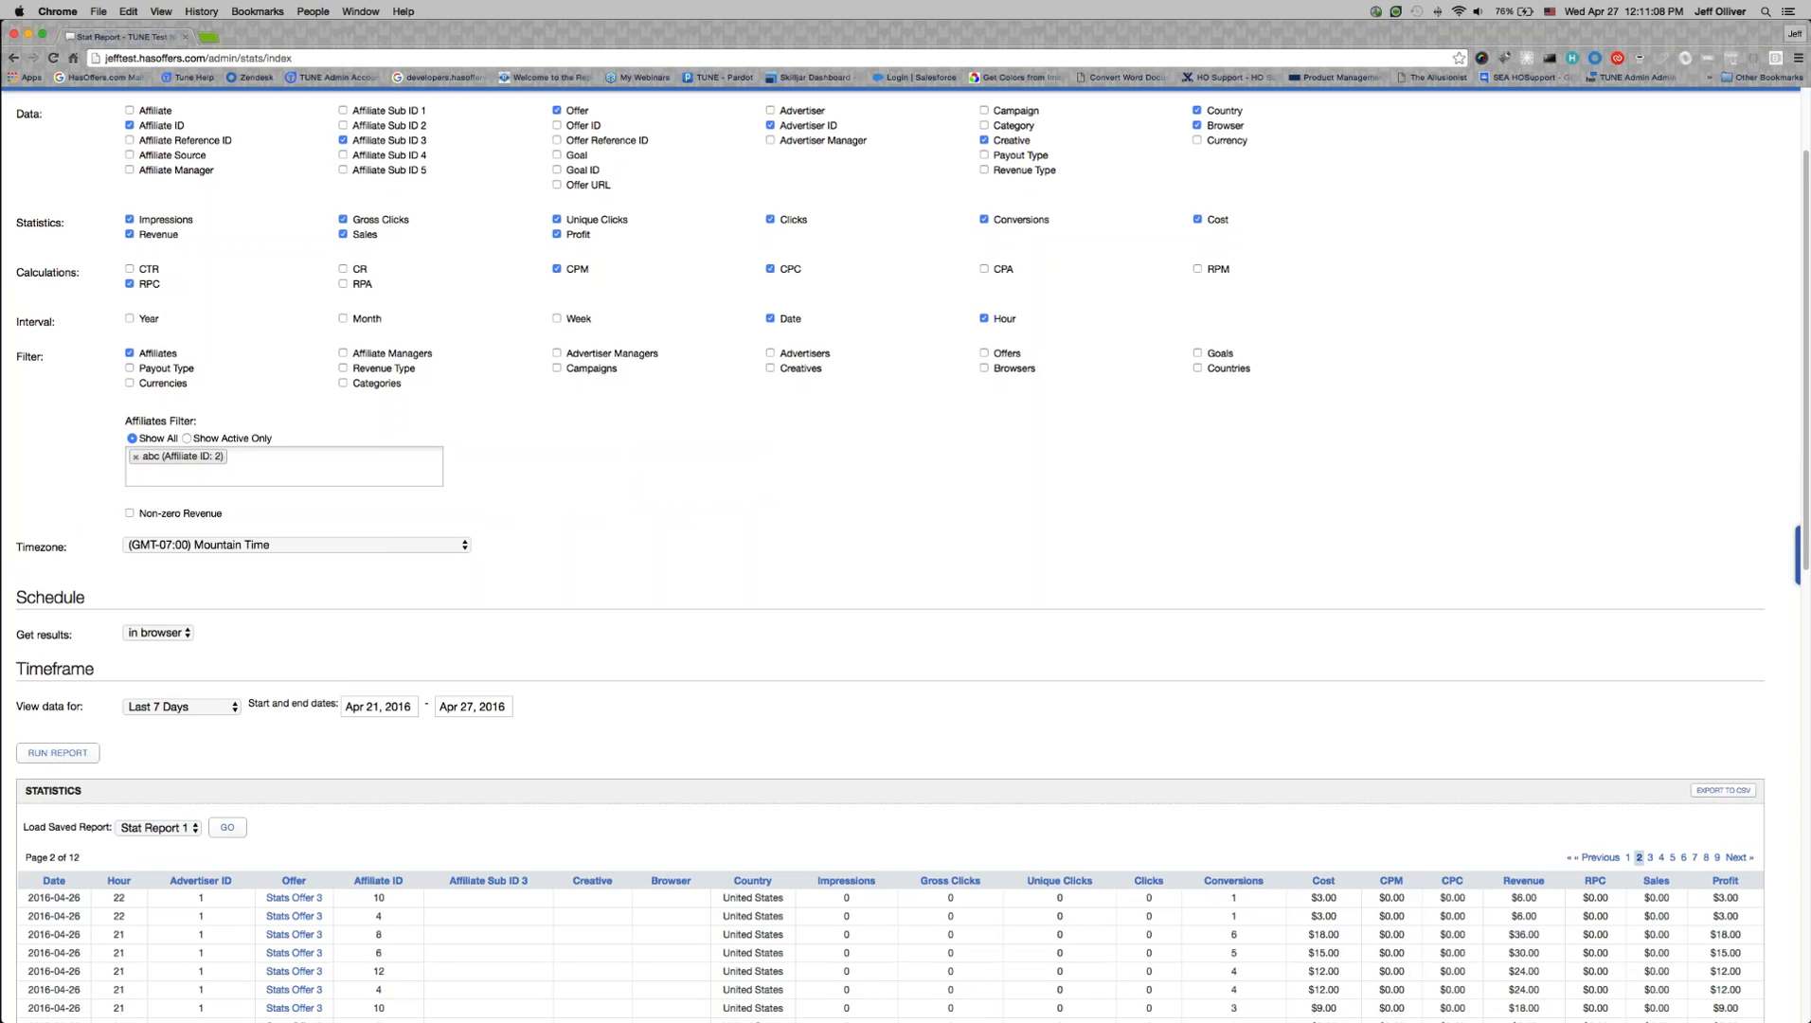
scroll(83, 590, "down", 3)
left_click(59, 589)
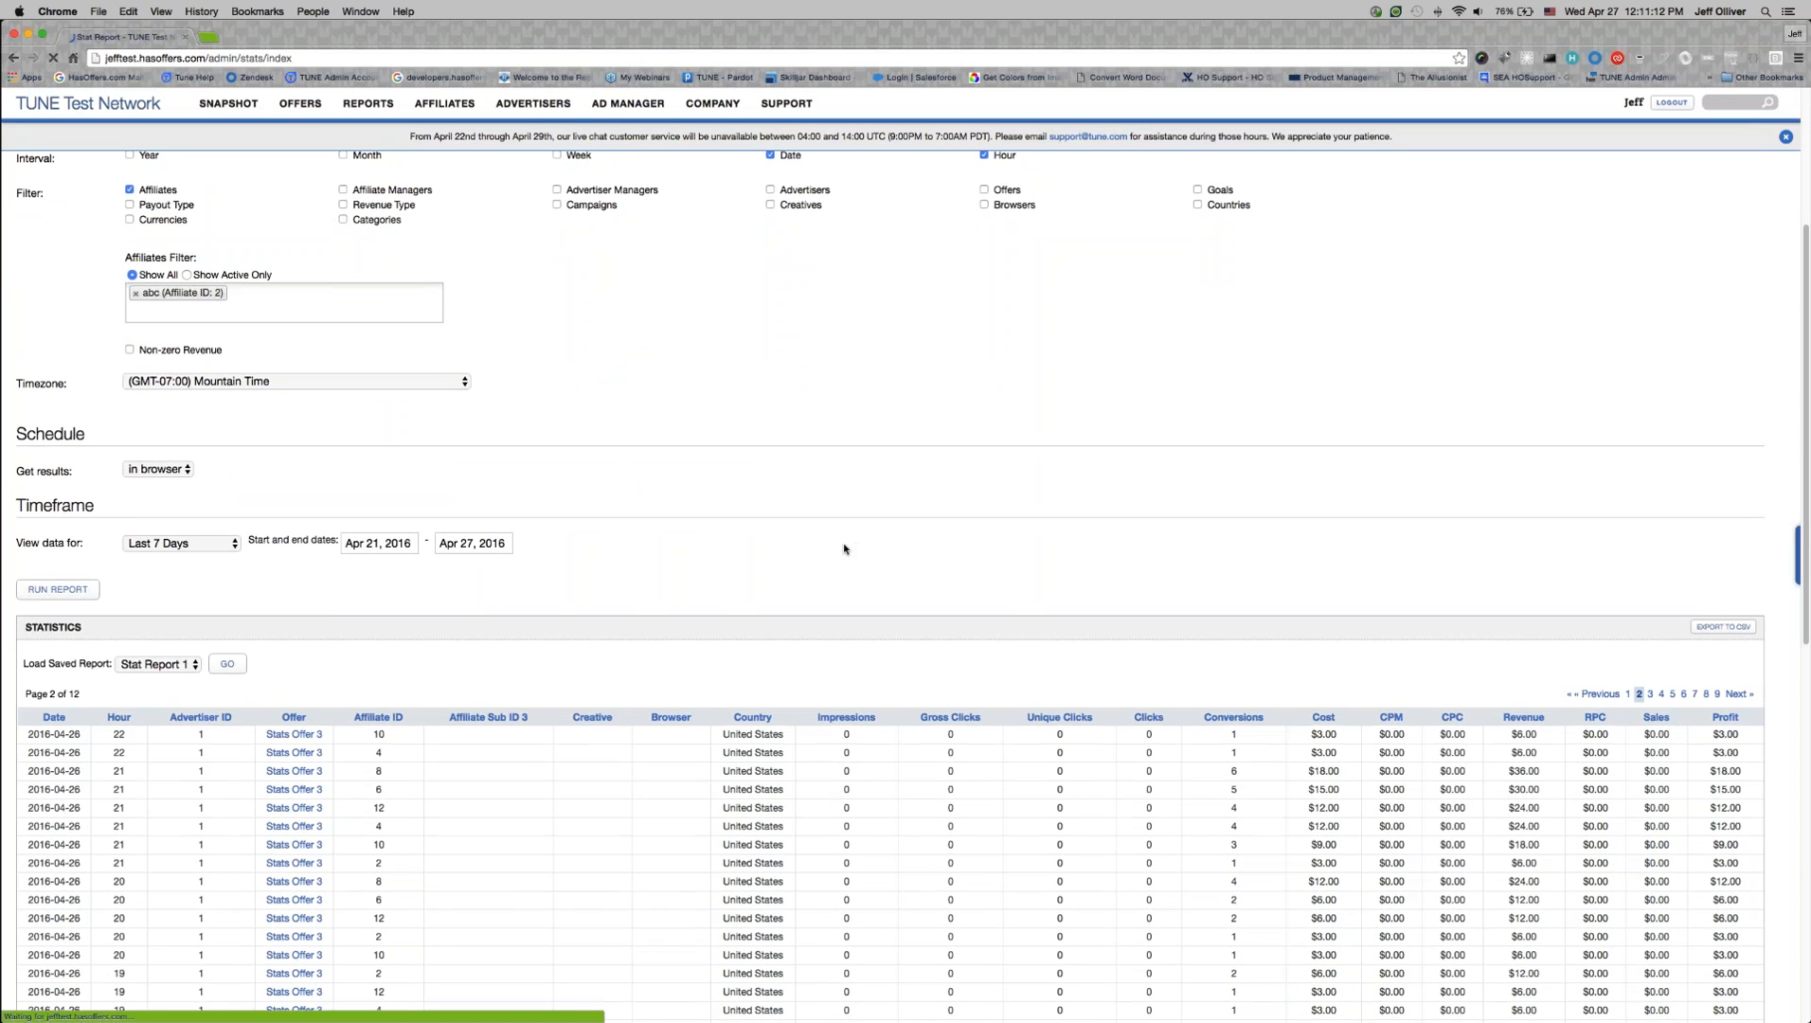
scroll(793, 559, "down", 6)
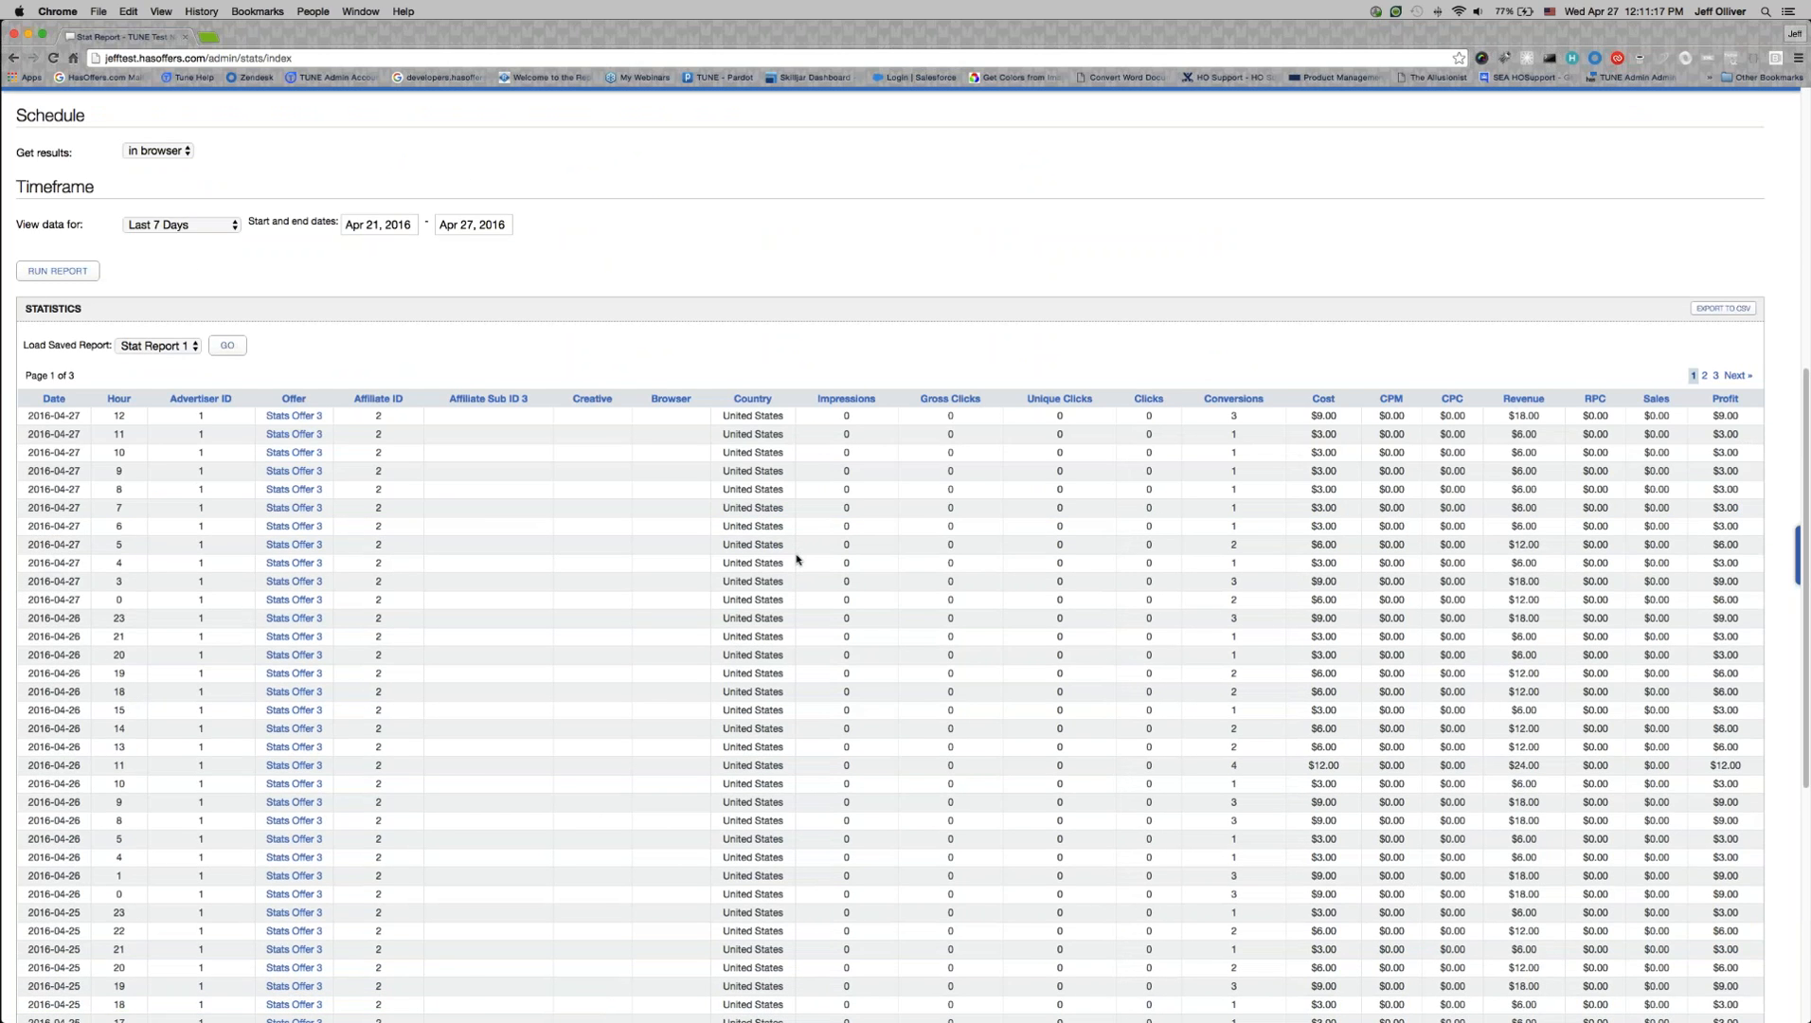
scroll(795, 559, "down", 10)
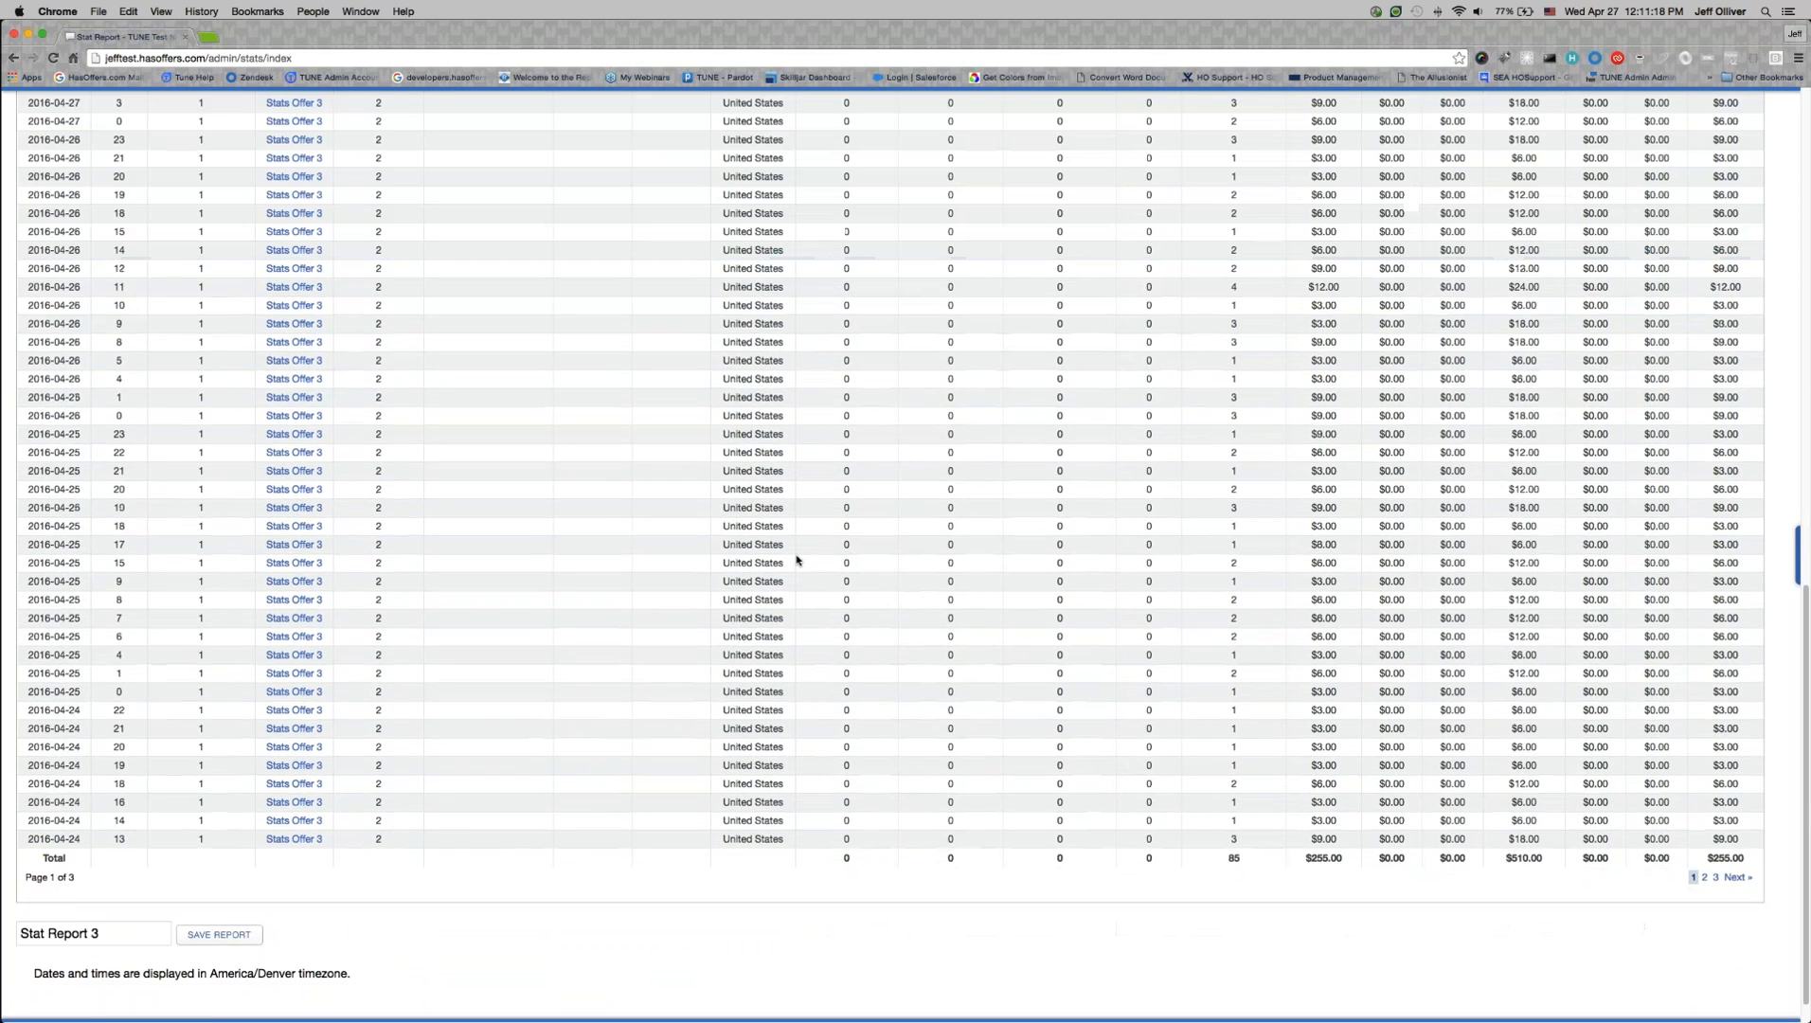
Step: Open the Affiliates Report, expand its options and view its per-affiliate statistics
scroll(796, 559, "up", 20)
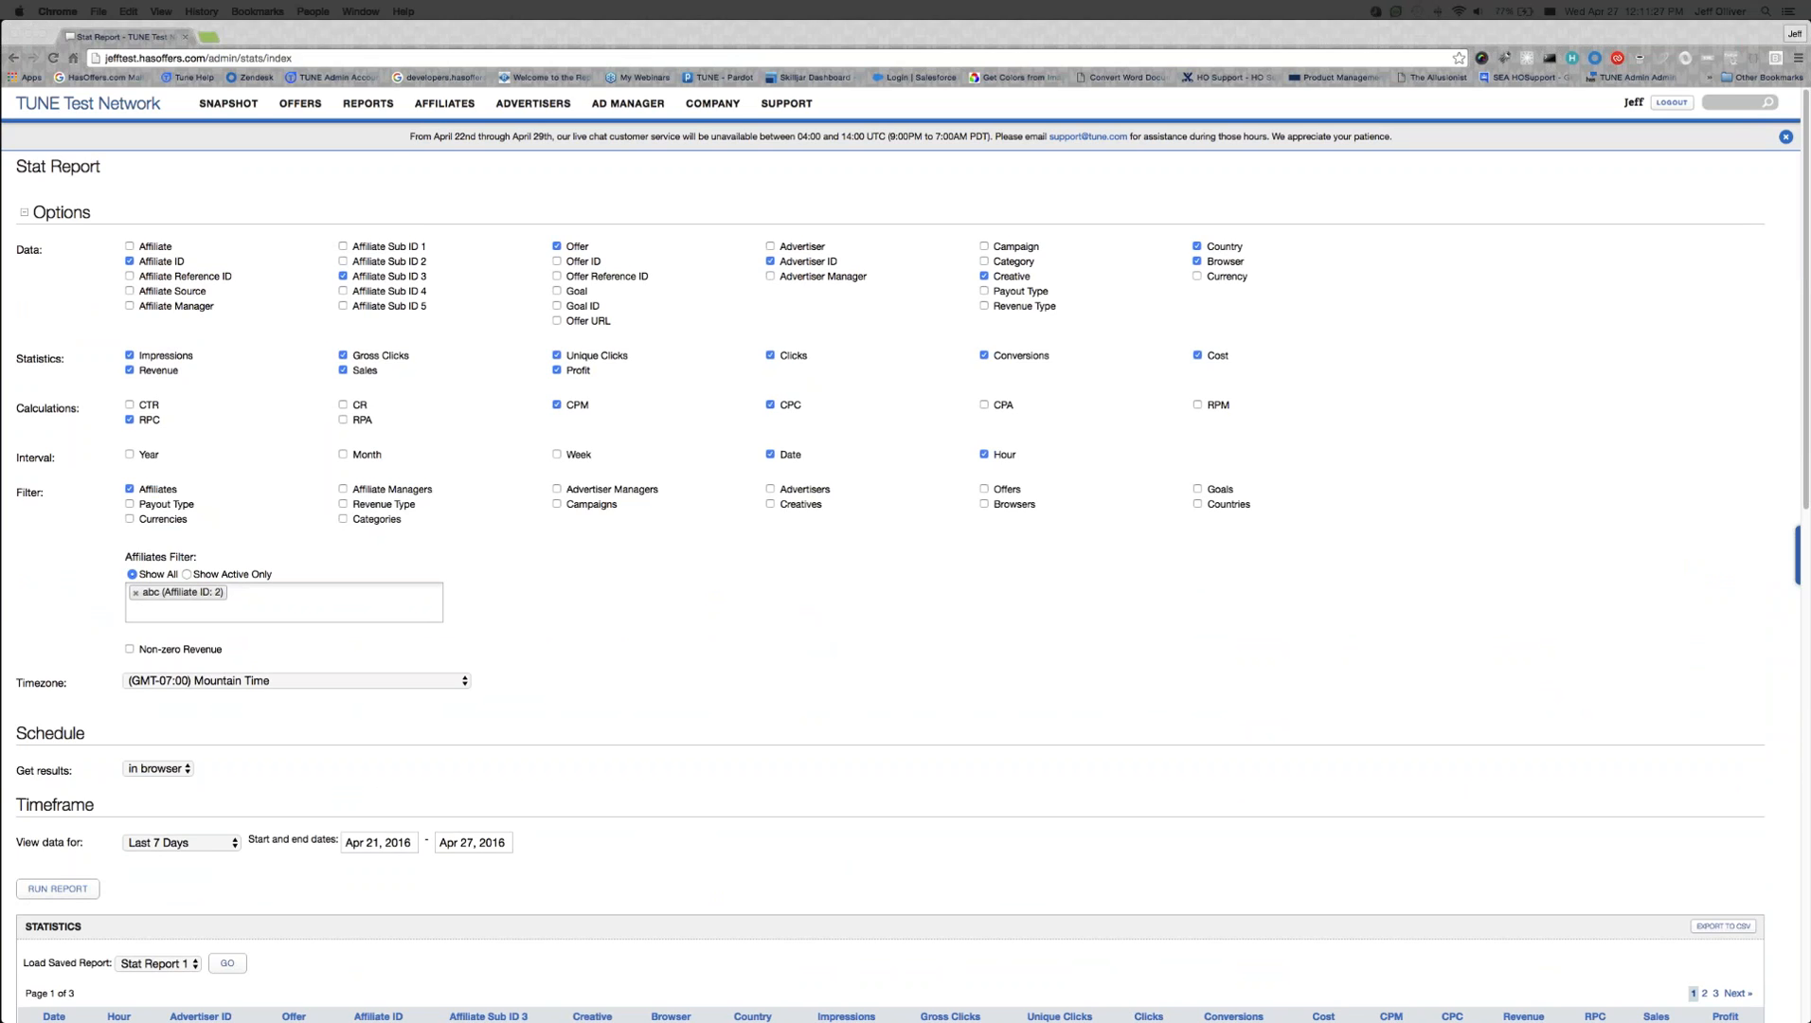
left_click(368, 103)
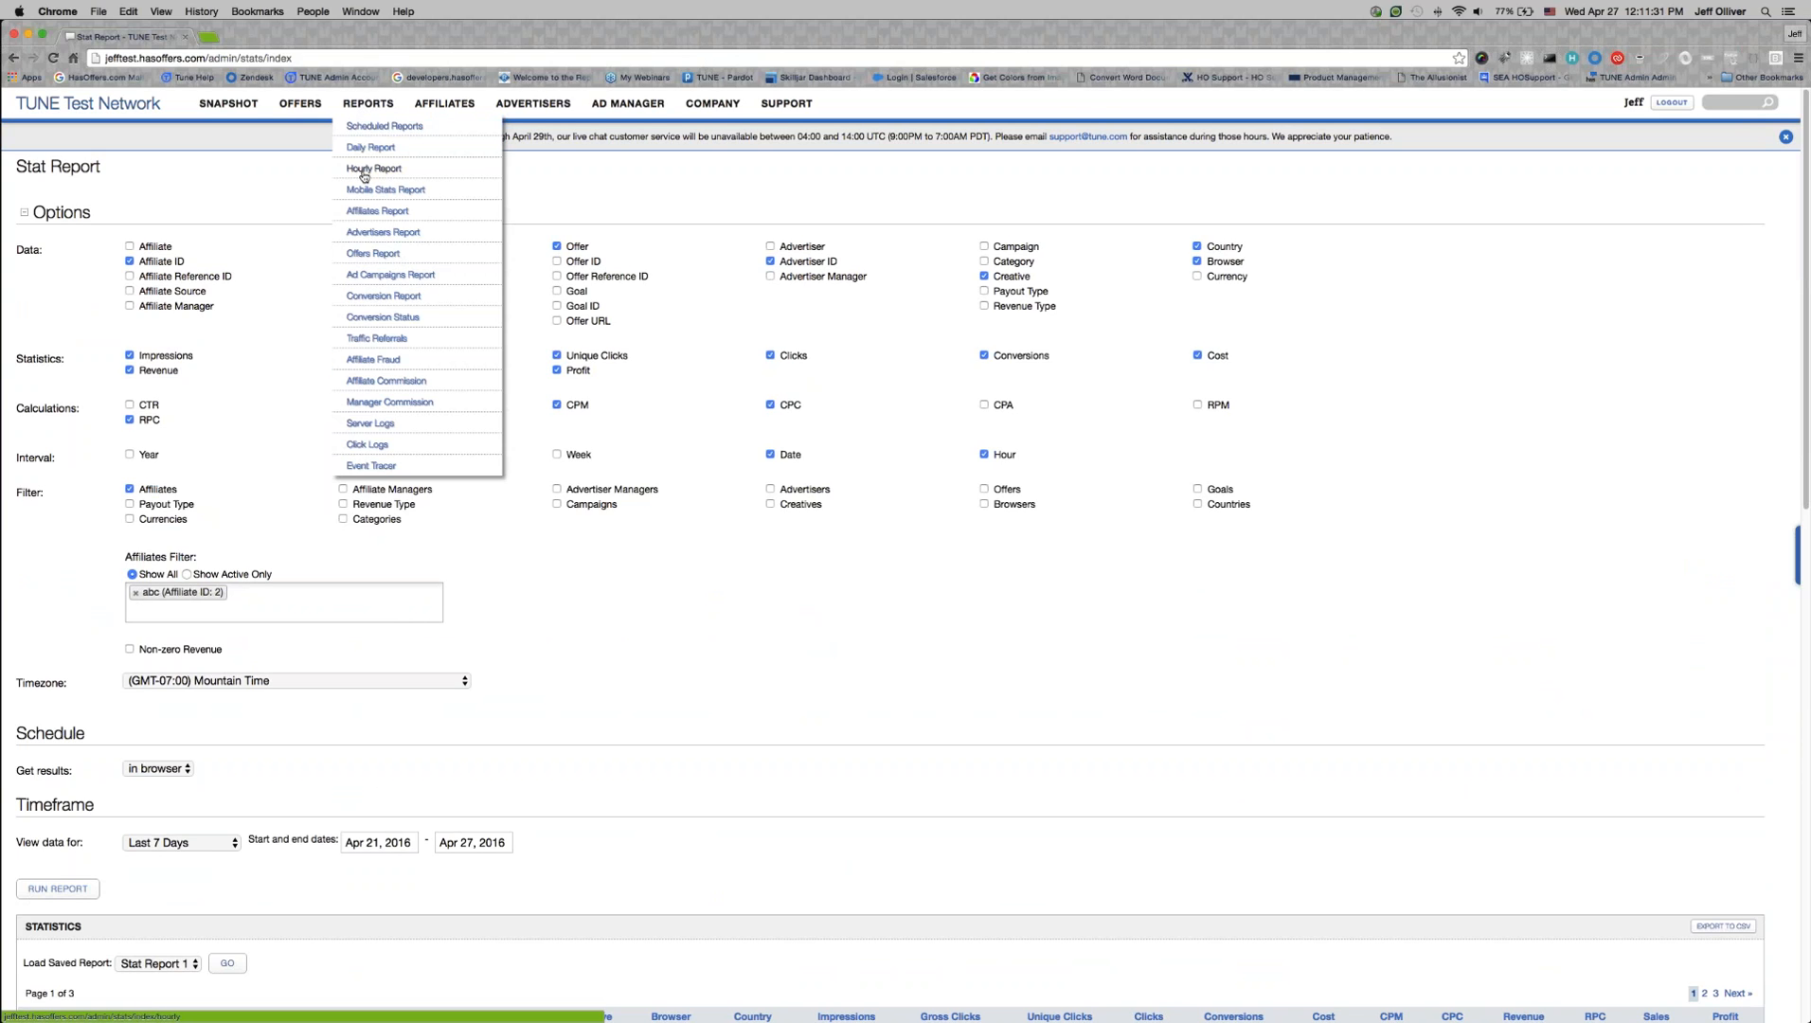
left_click(373, 212)
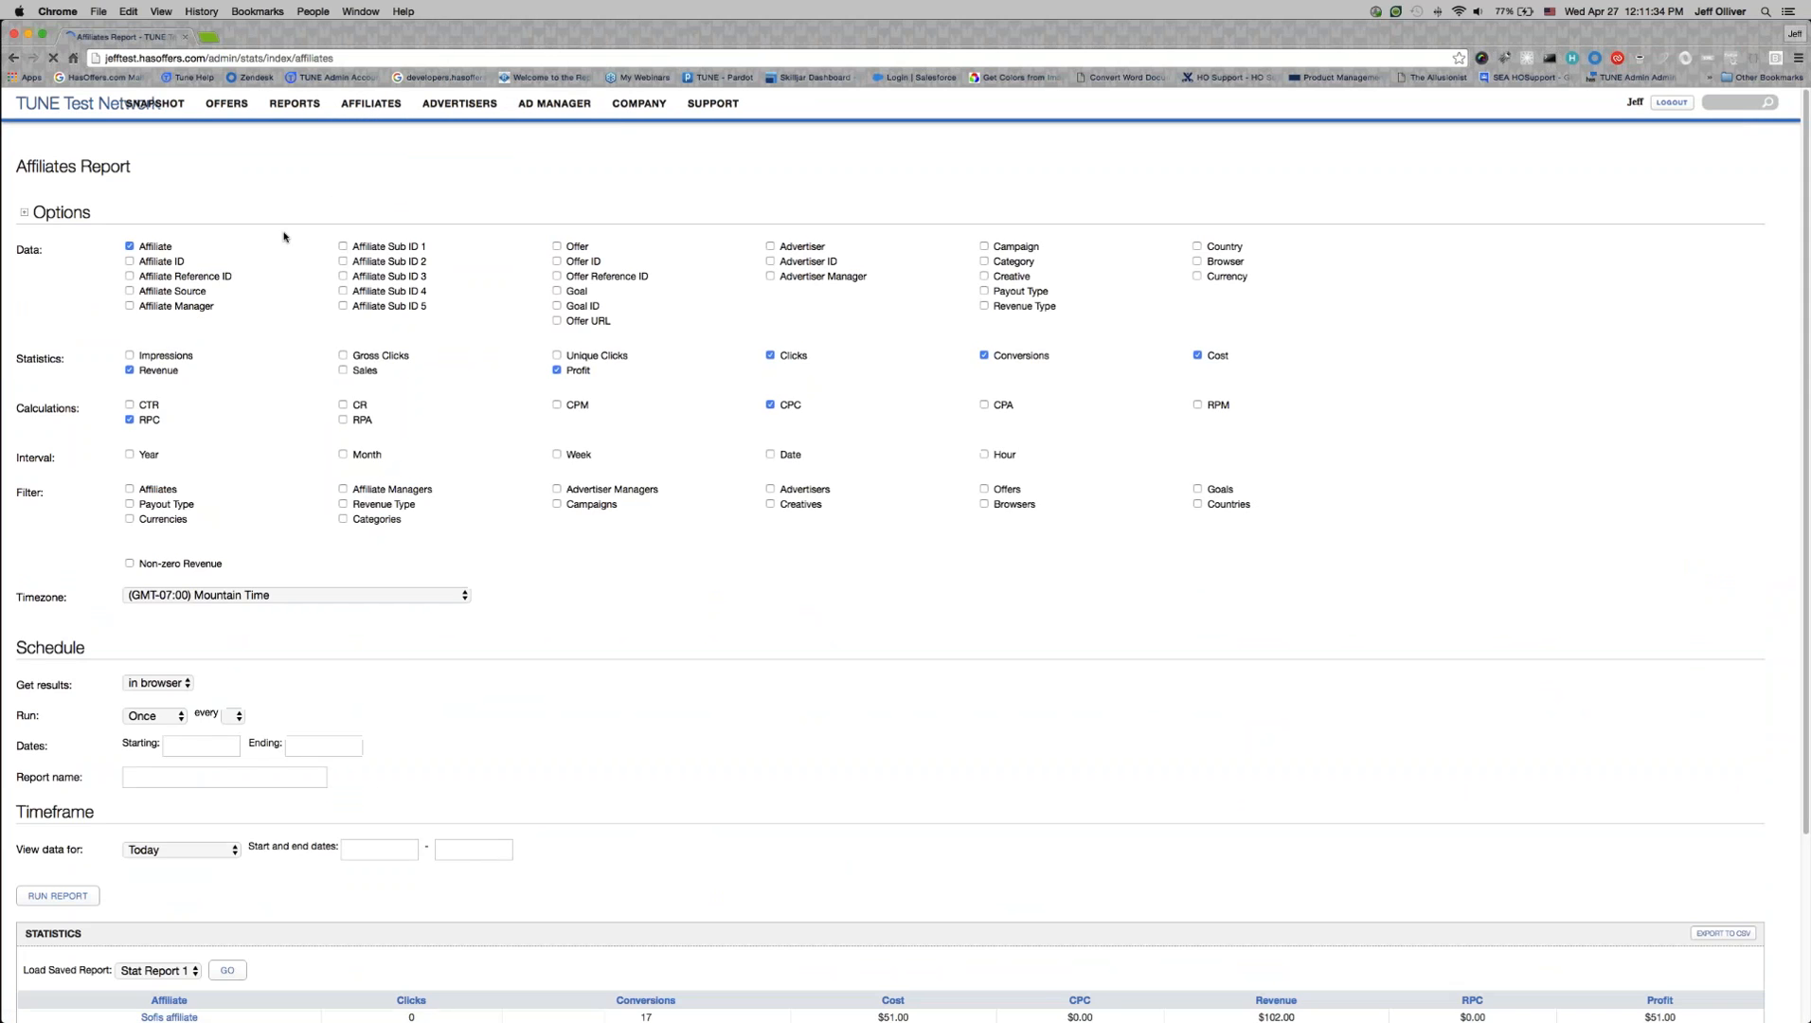
left_click(26, 213)
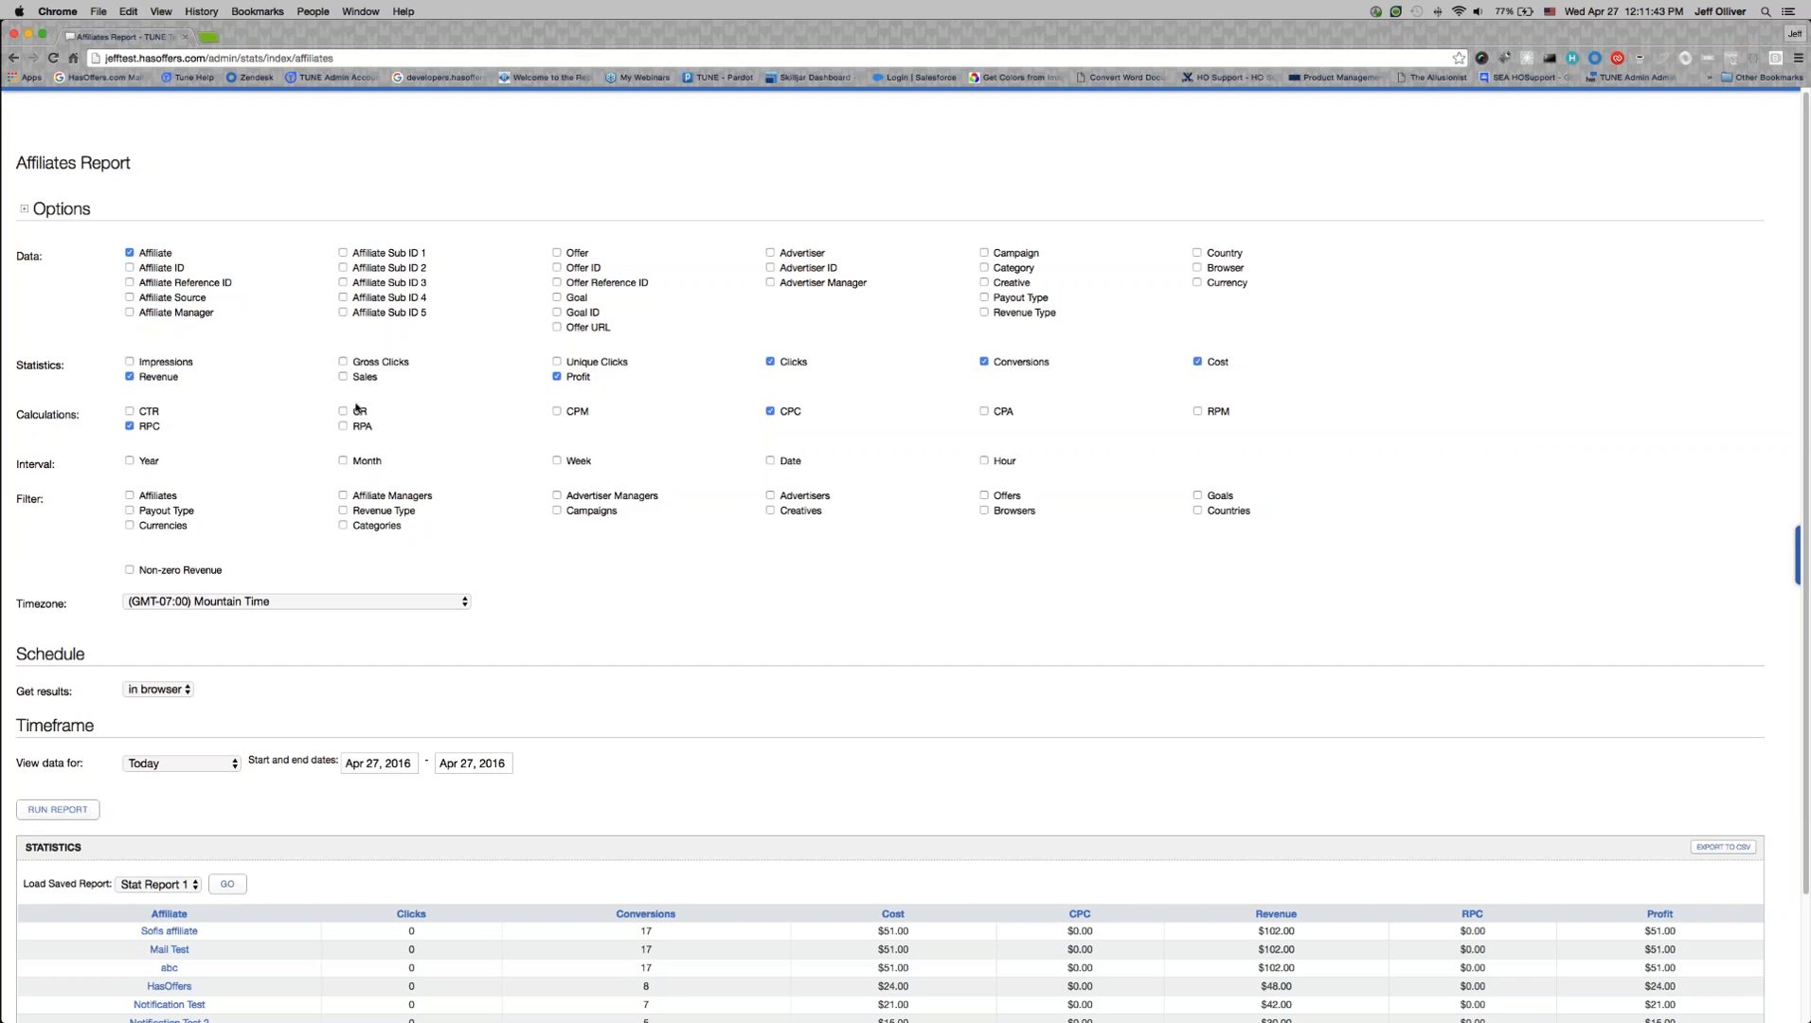
scroll(357, 409, "down", 3)
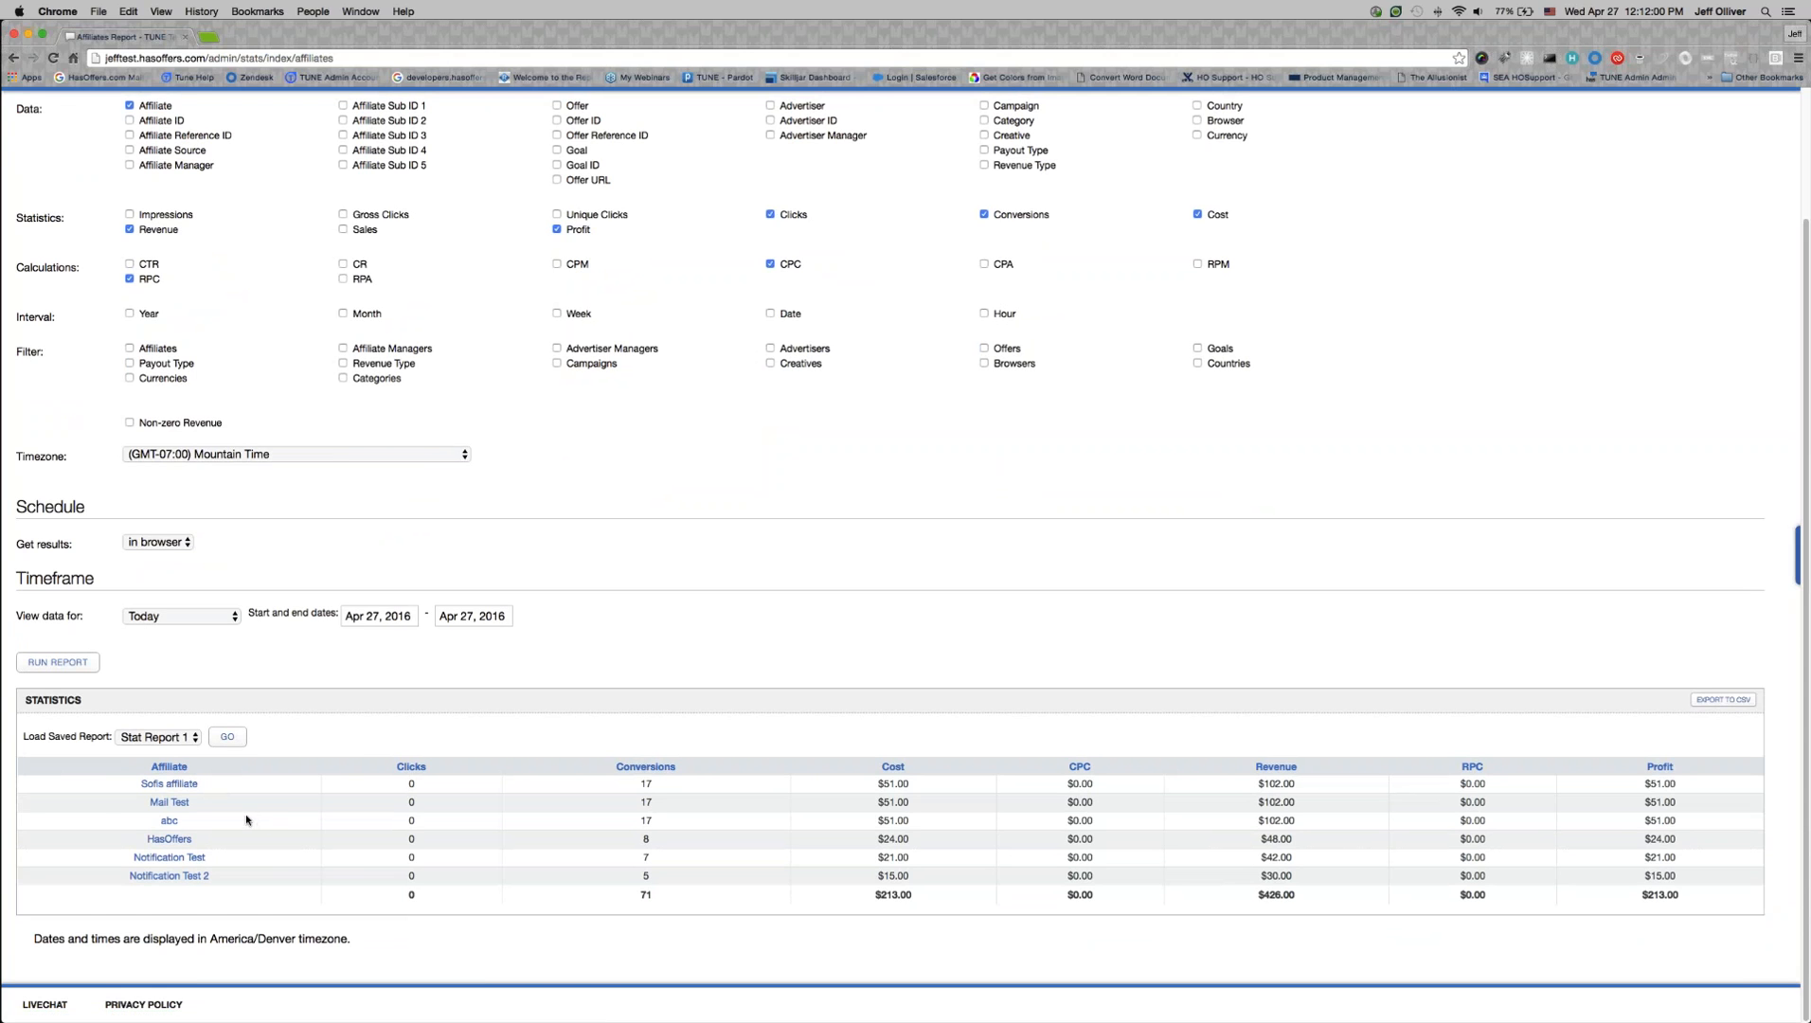
scroll(246, 822, "up", 3)
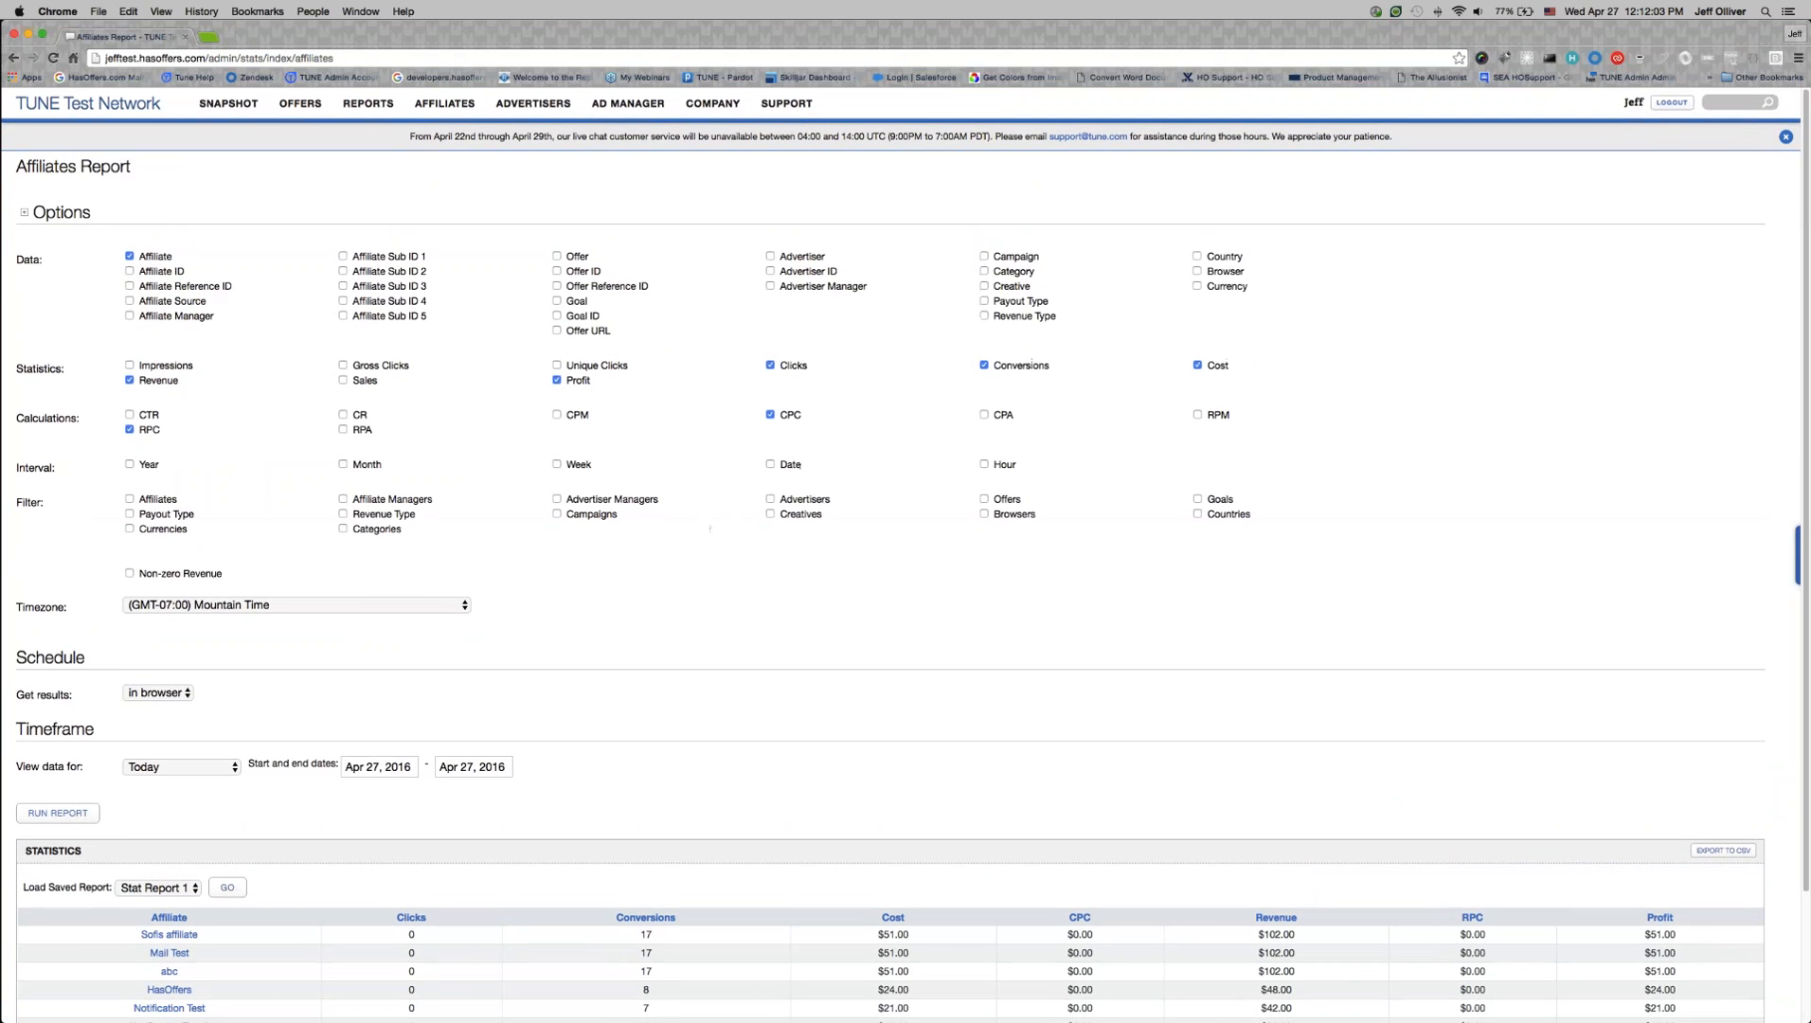
Step: Highlight the Affiliates Report's option groups from Data to Filter, and collapse the options
left_click_drag(106, 254, 1193, 539)
left_click(545, 614)
left_click(433, 210)
Step: Open the Hourly Report, expand its options and look over its hourly statistics
mouse_move(368, 106)
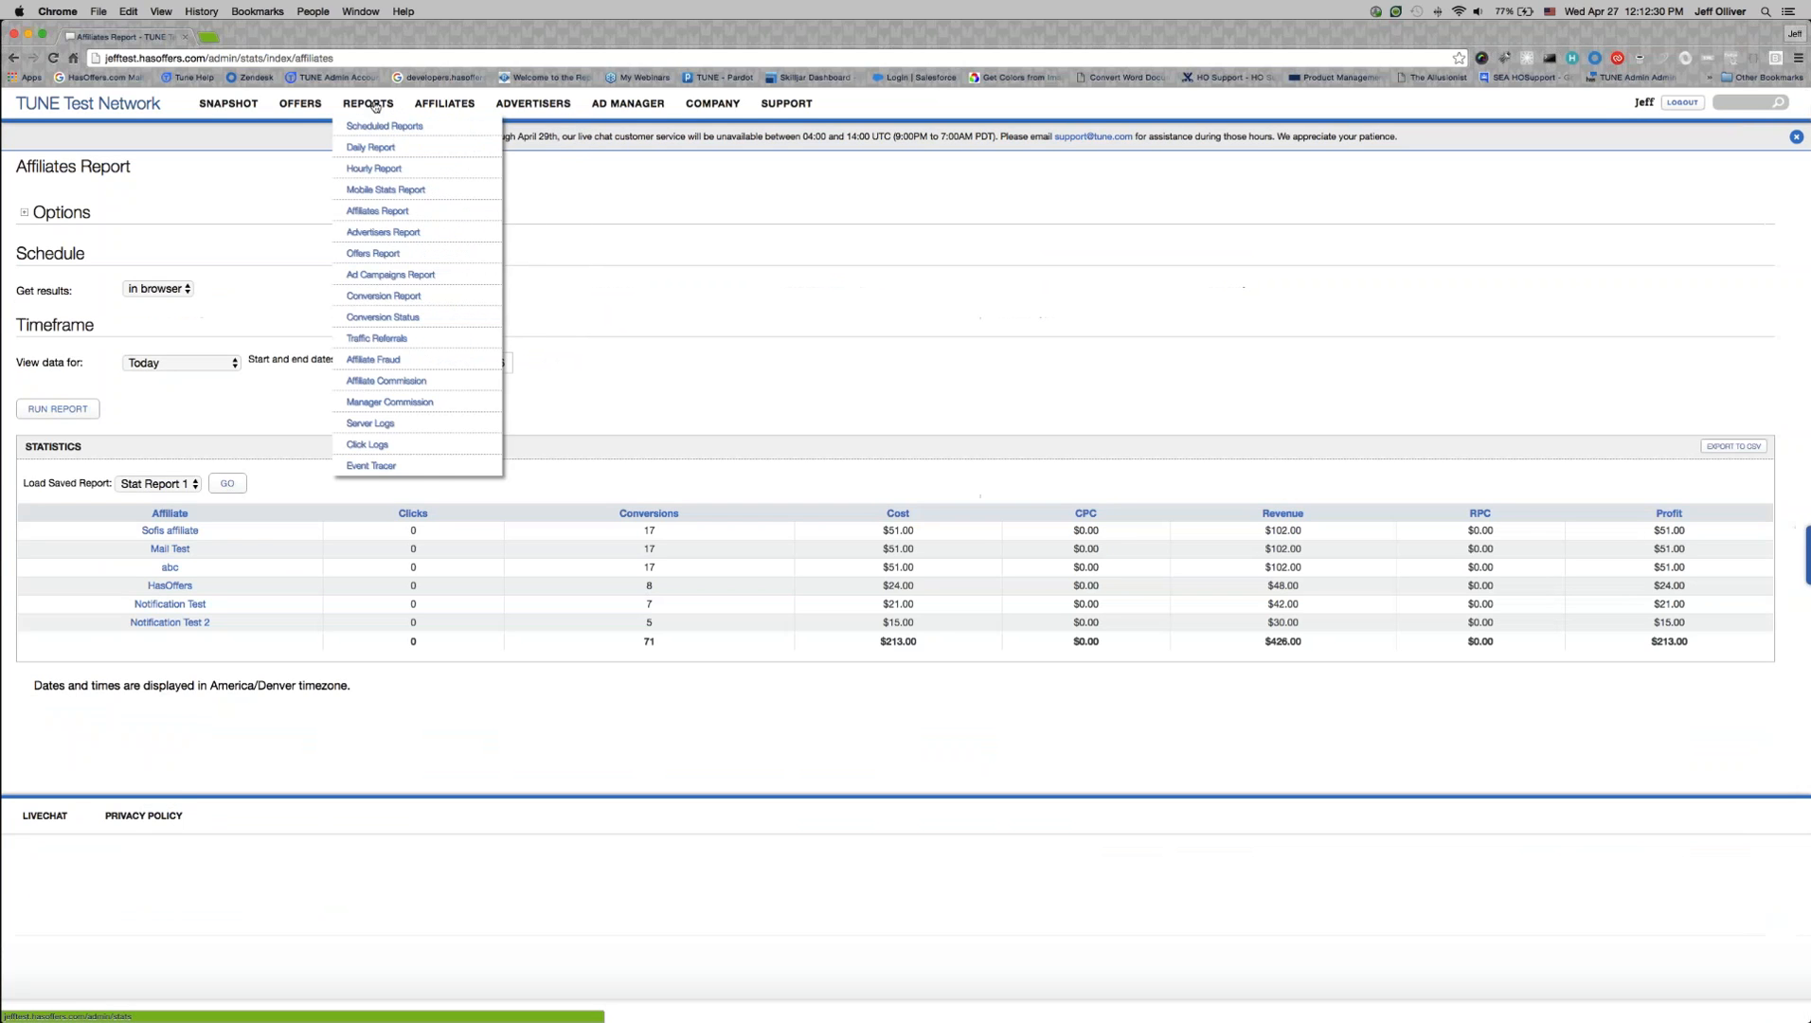
left_click(369, 169)
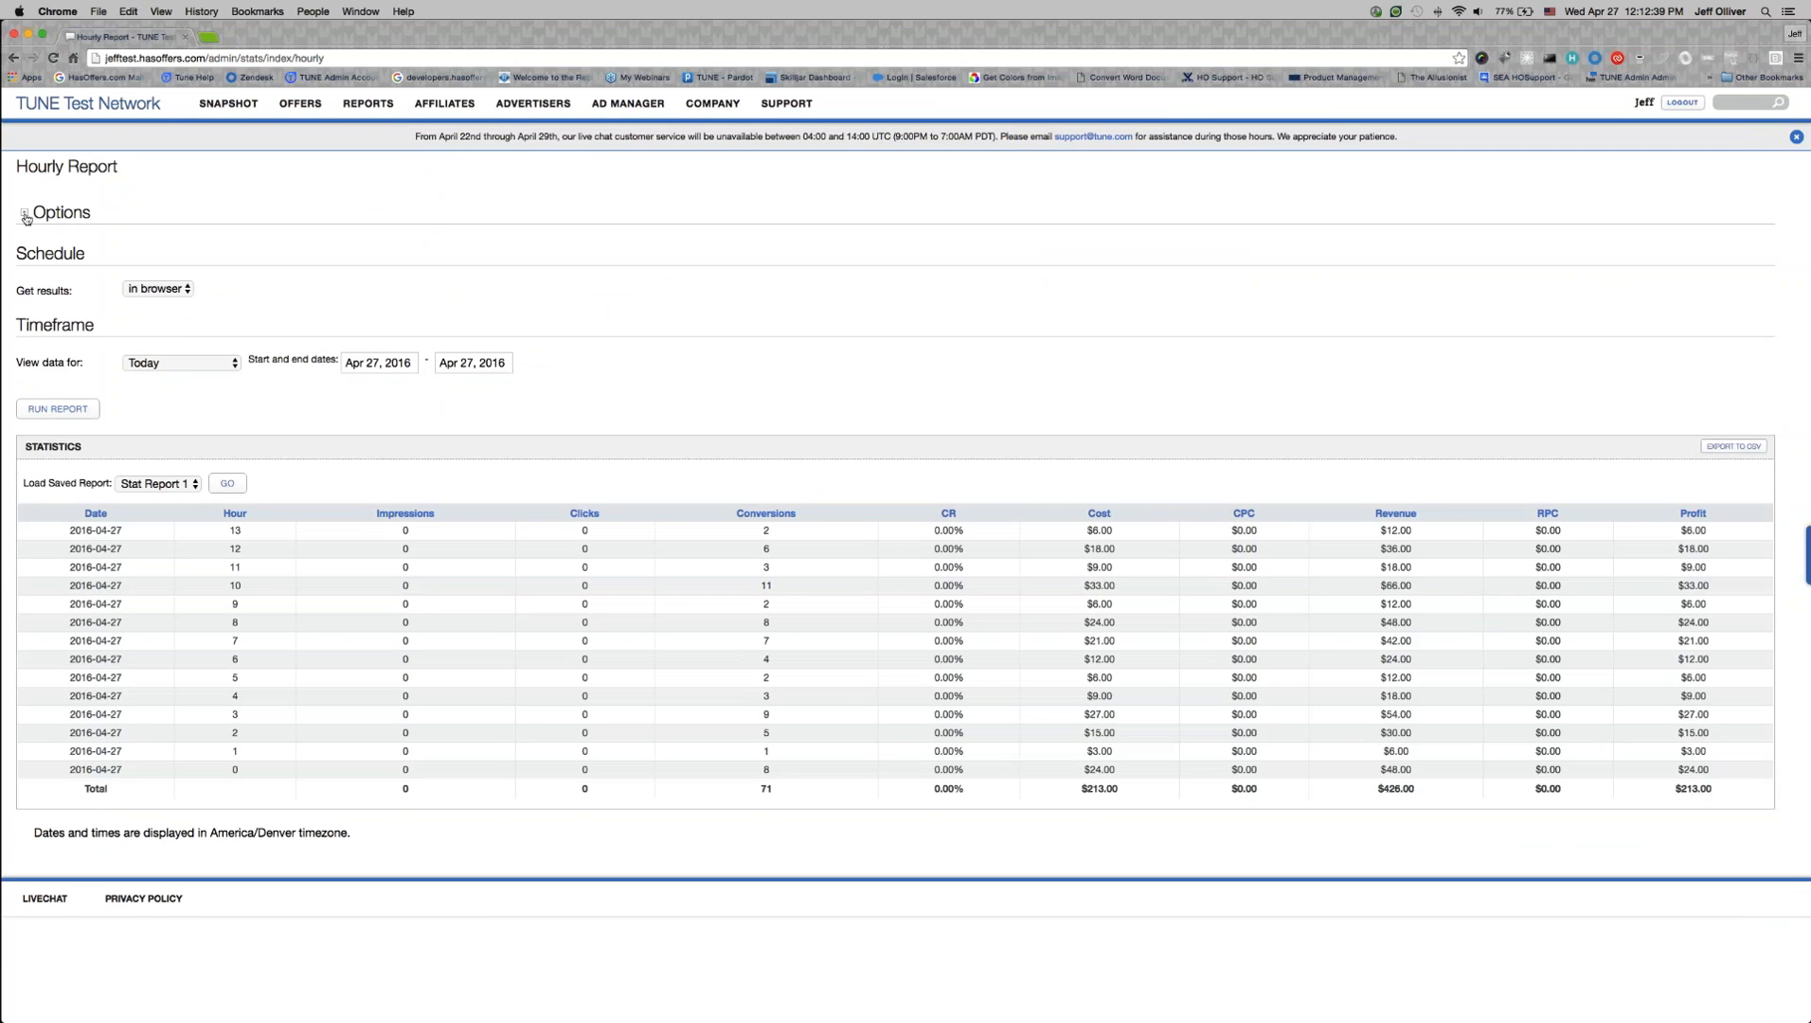
left_click(24, 214)
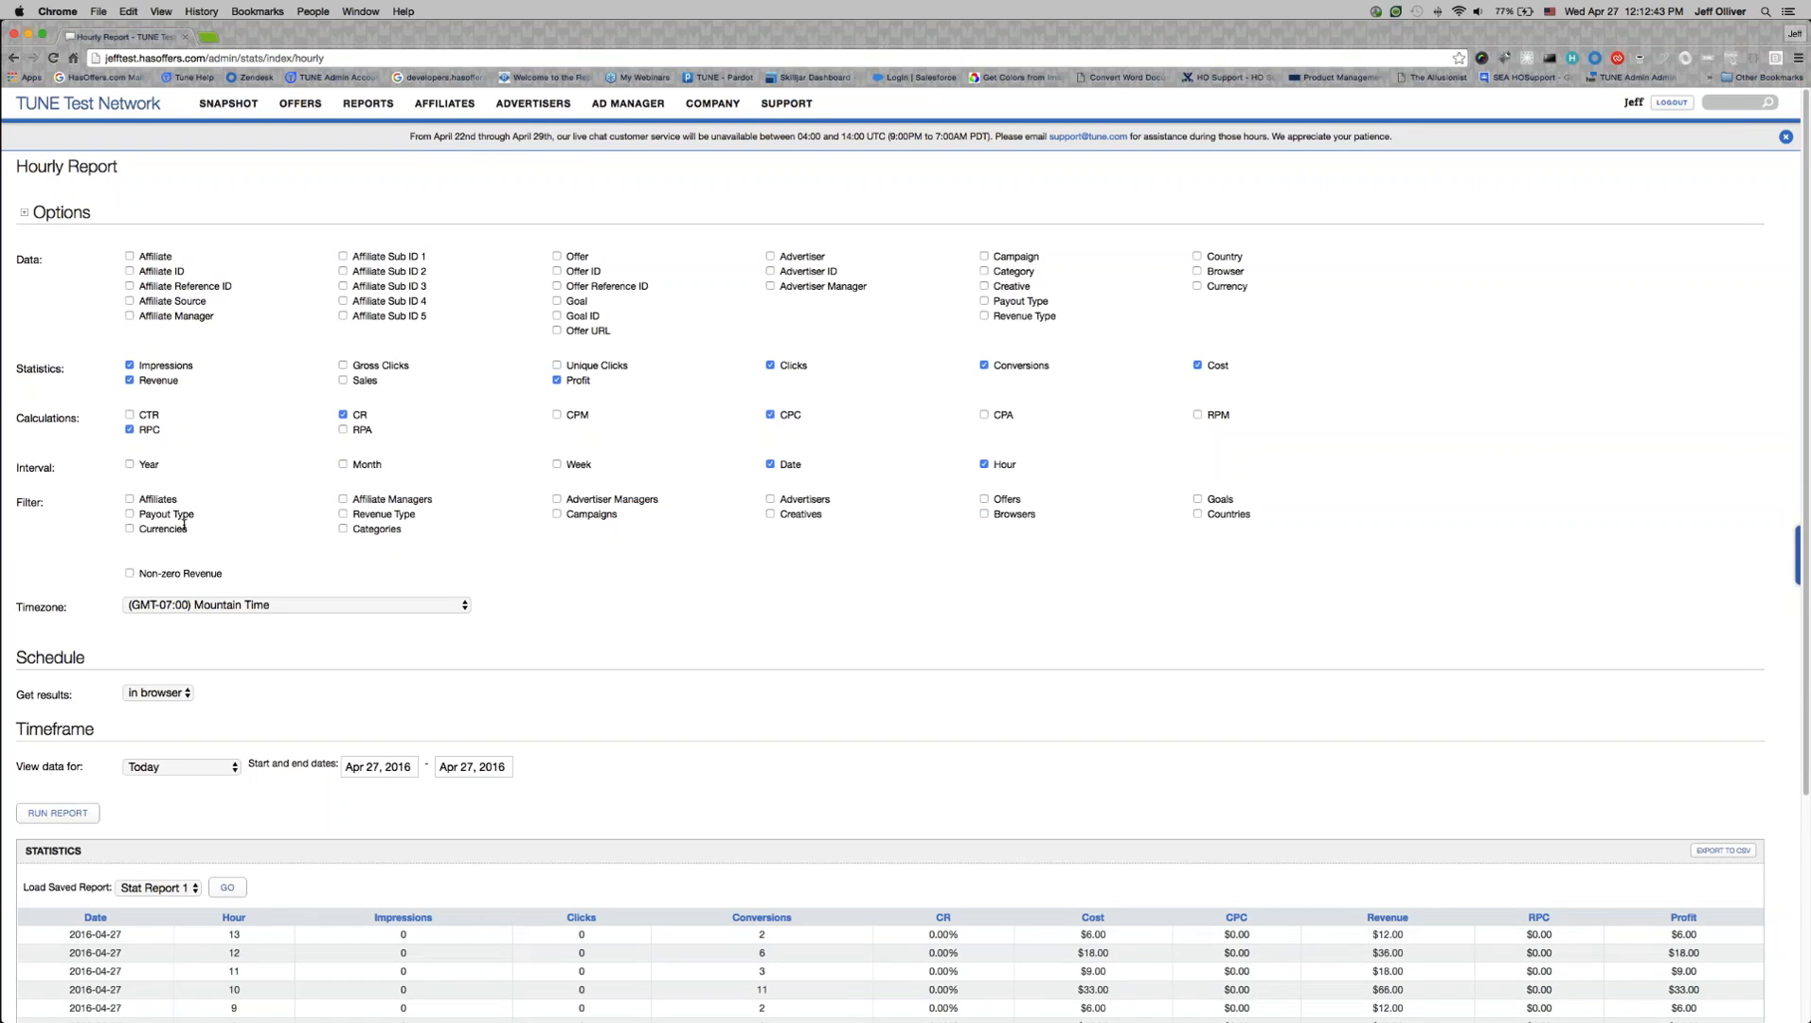
scroll(175, 540, "down", 5)
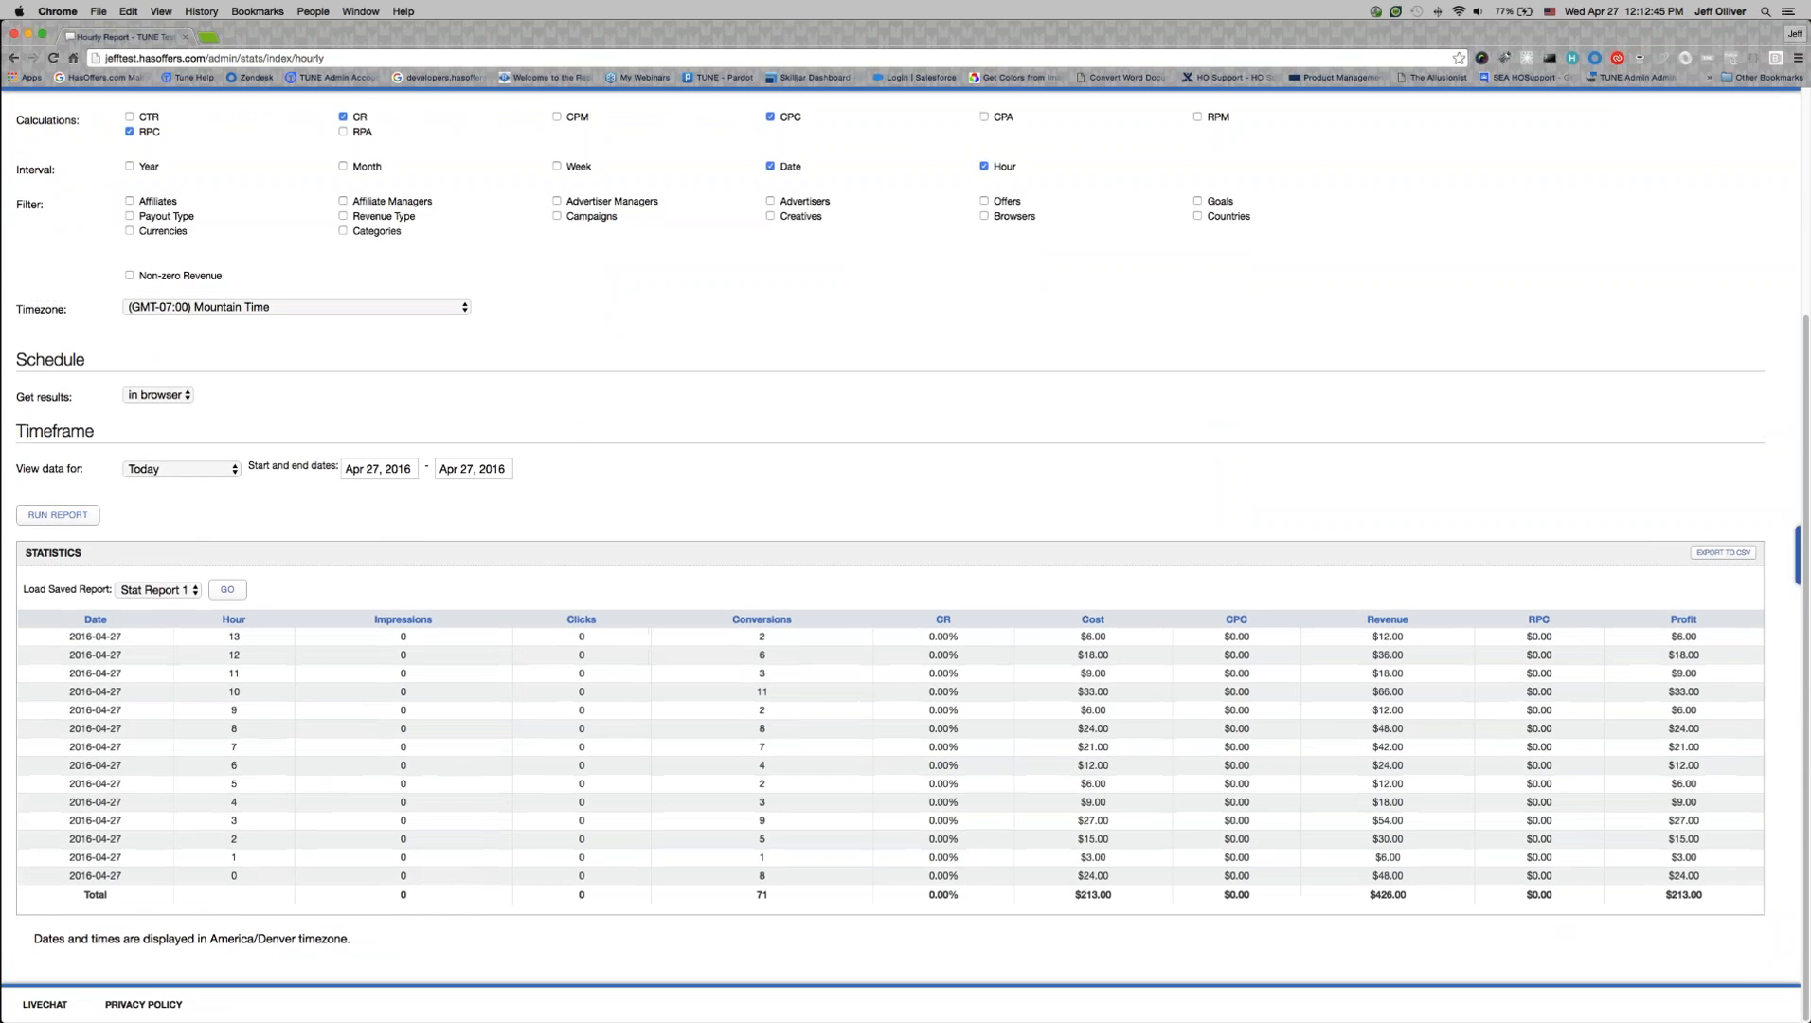
scroll(1032, 618, "up", 5)
Step: Open the Offers Report and expand its options to view the preselected fields
mouse_move(444, 103)
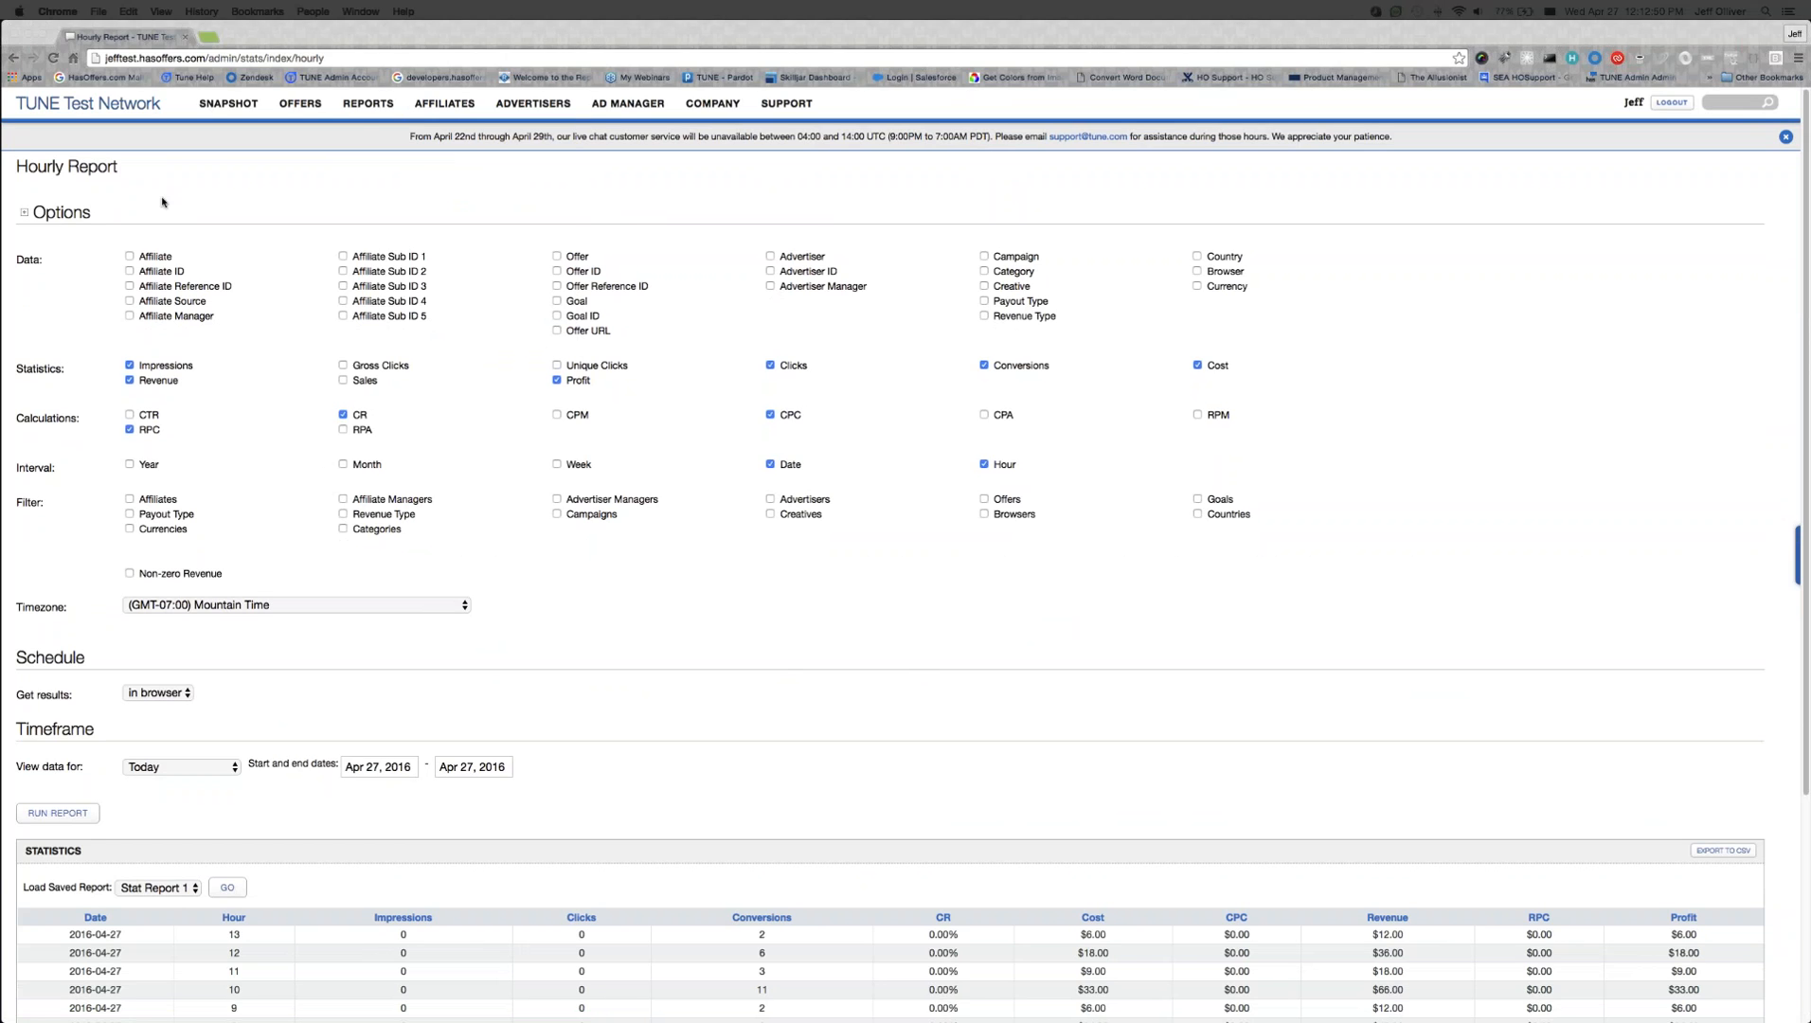
left_click(353, 152)
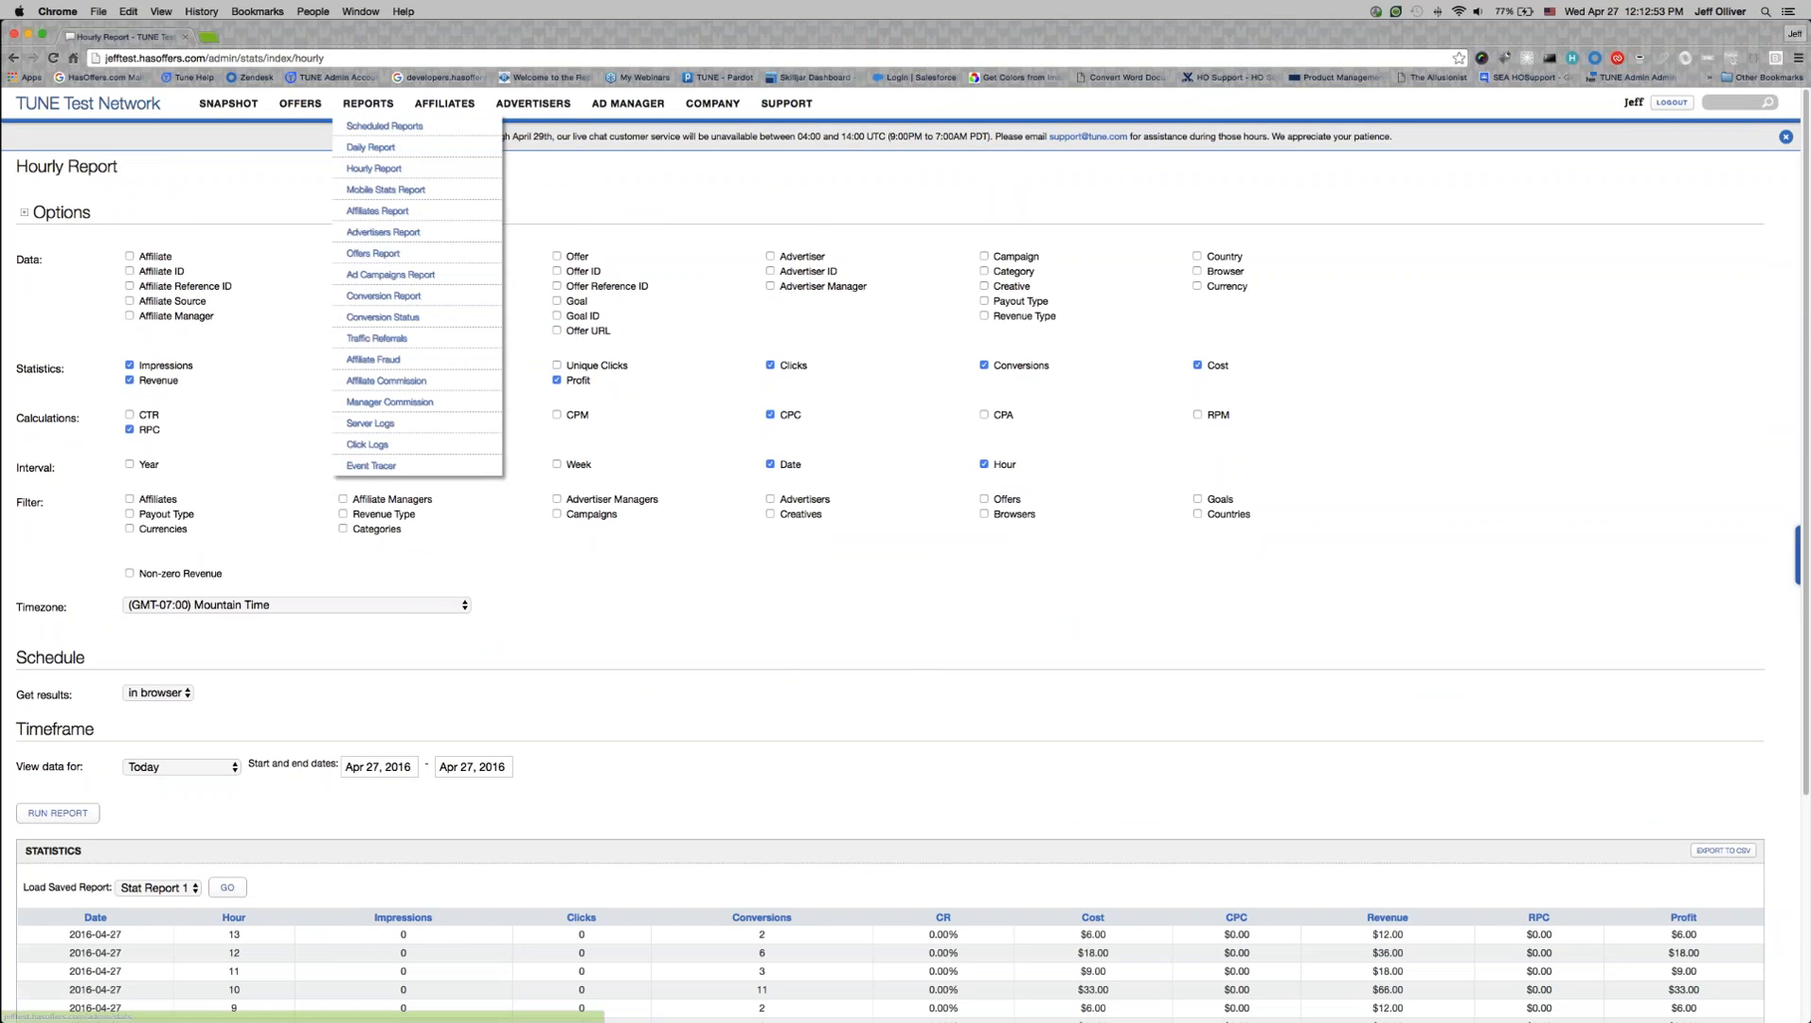
left_click(369, 257)
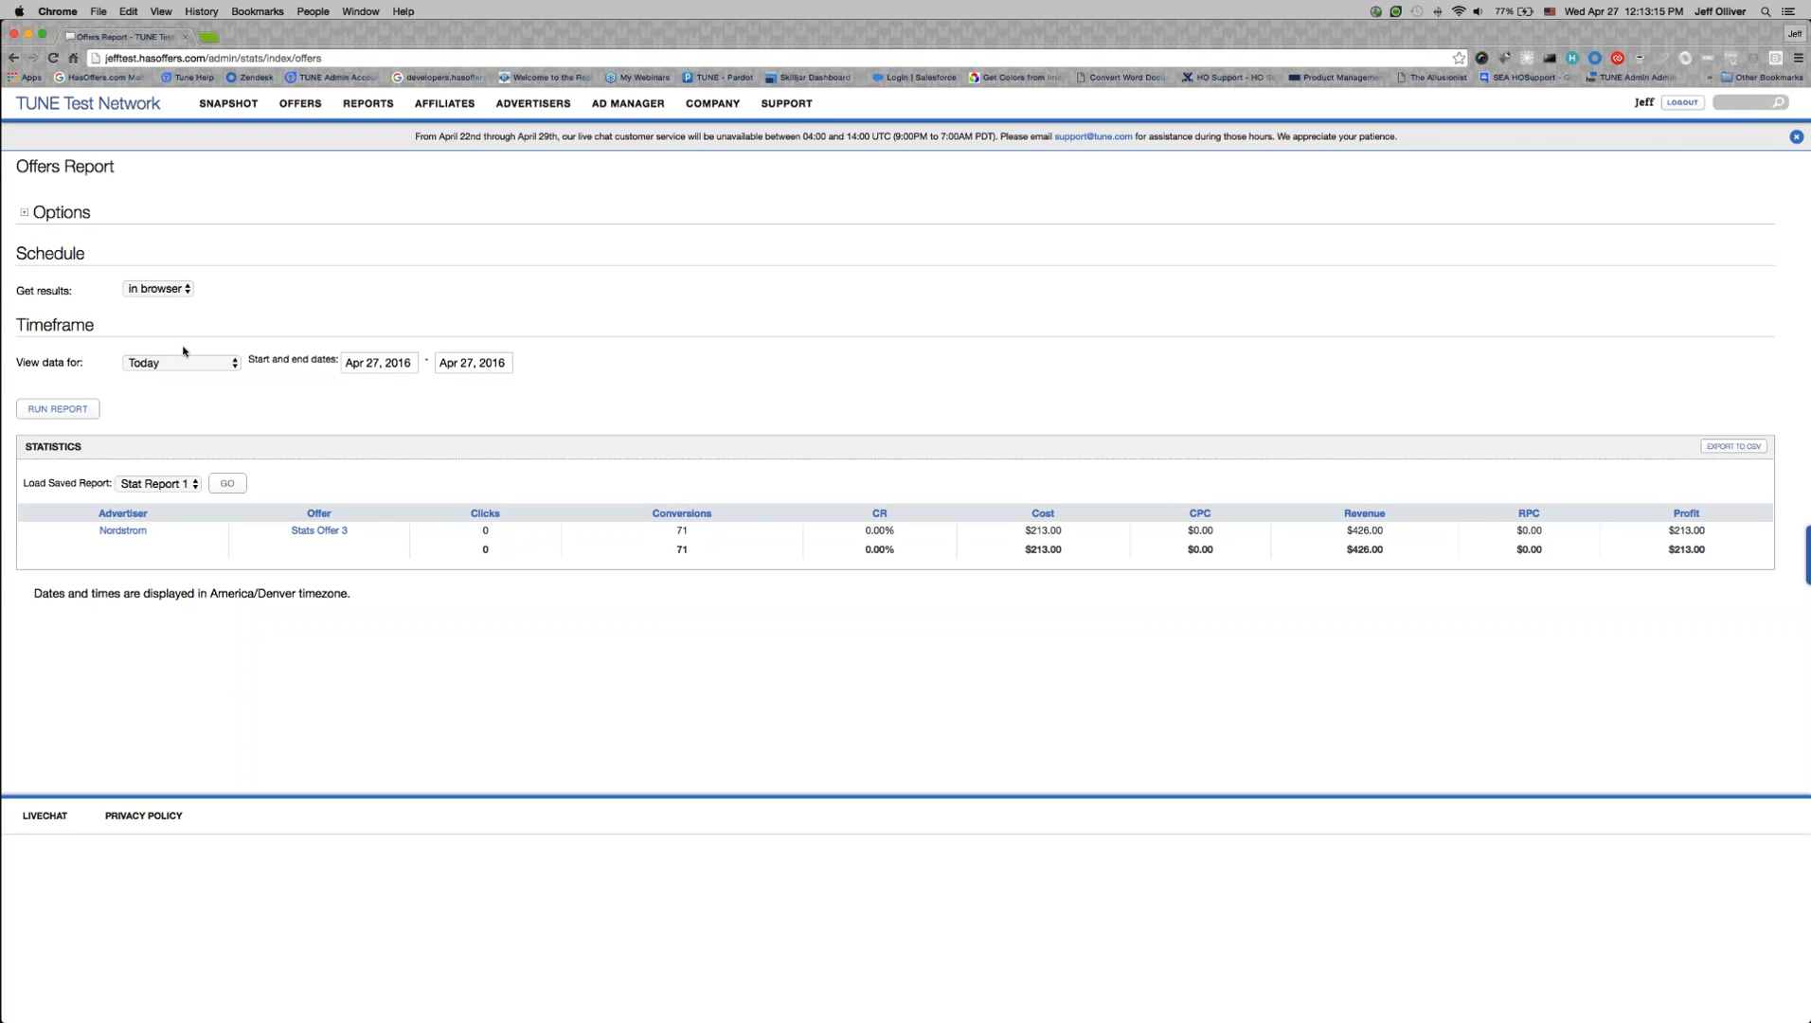
left_click(25, 212)
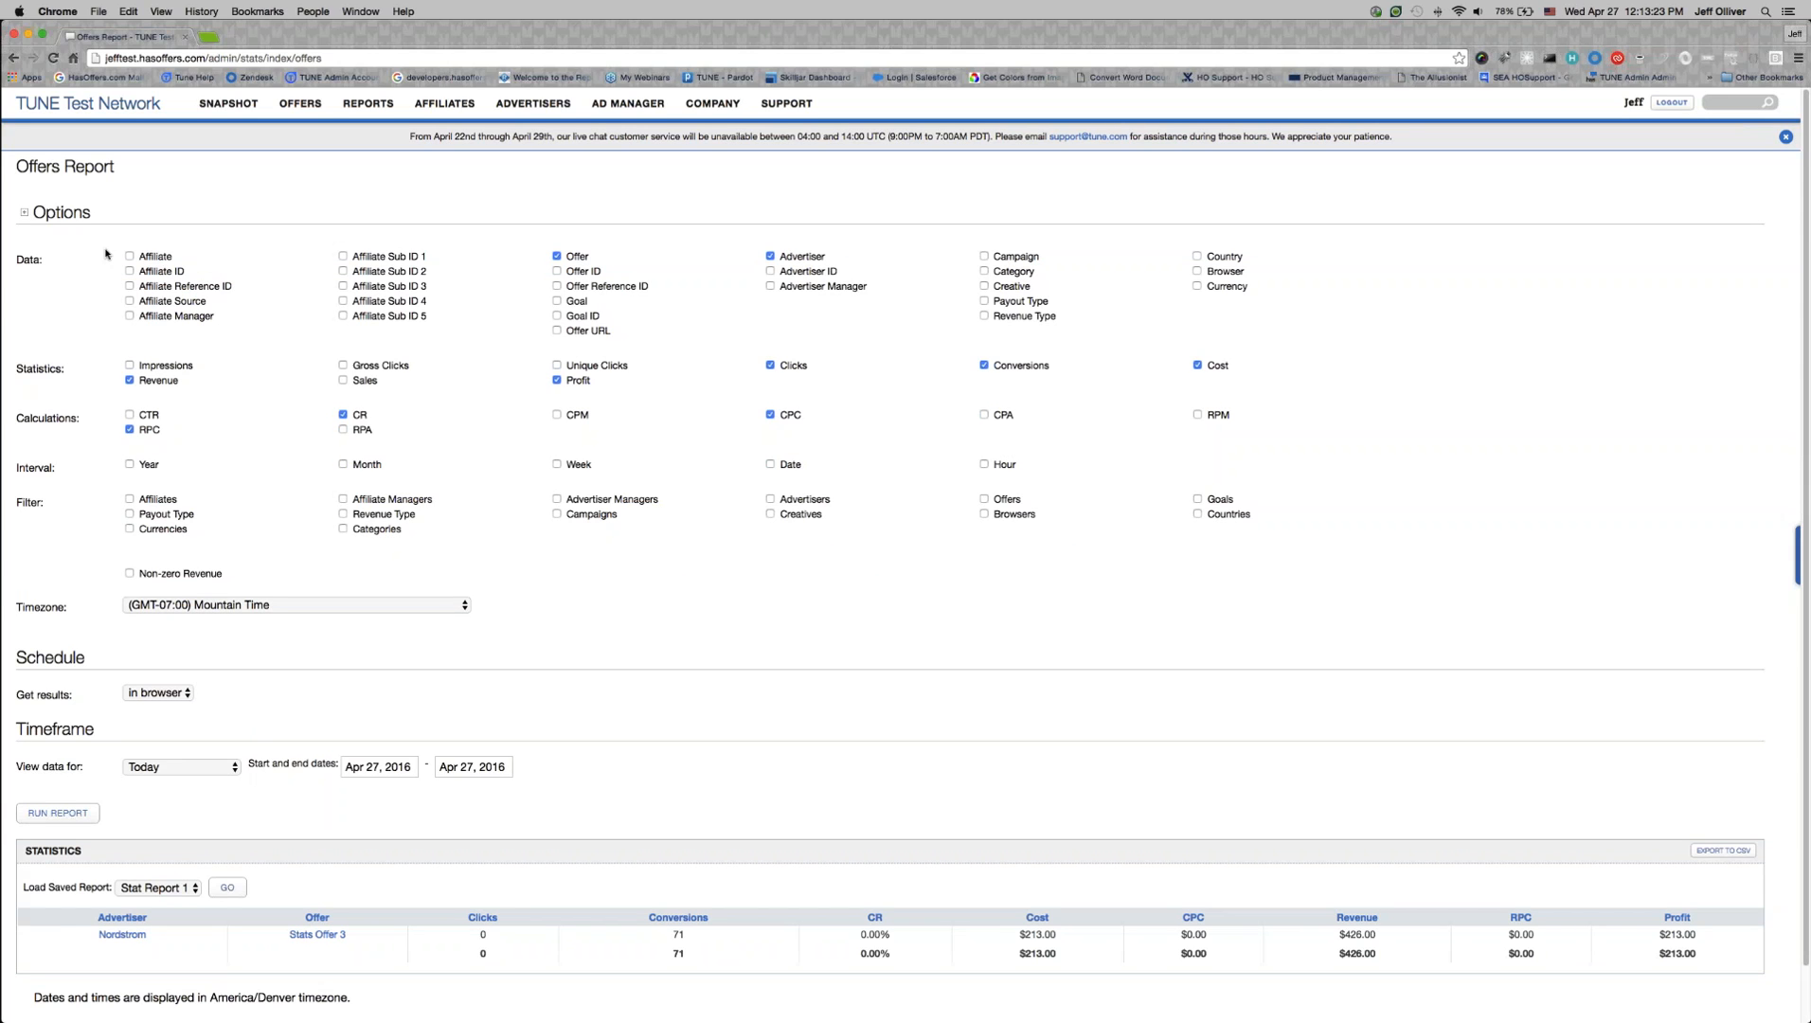
scroll(787, 627, "down", 1)
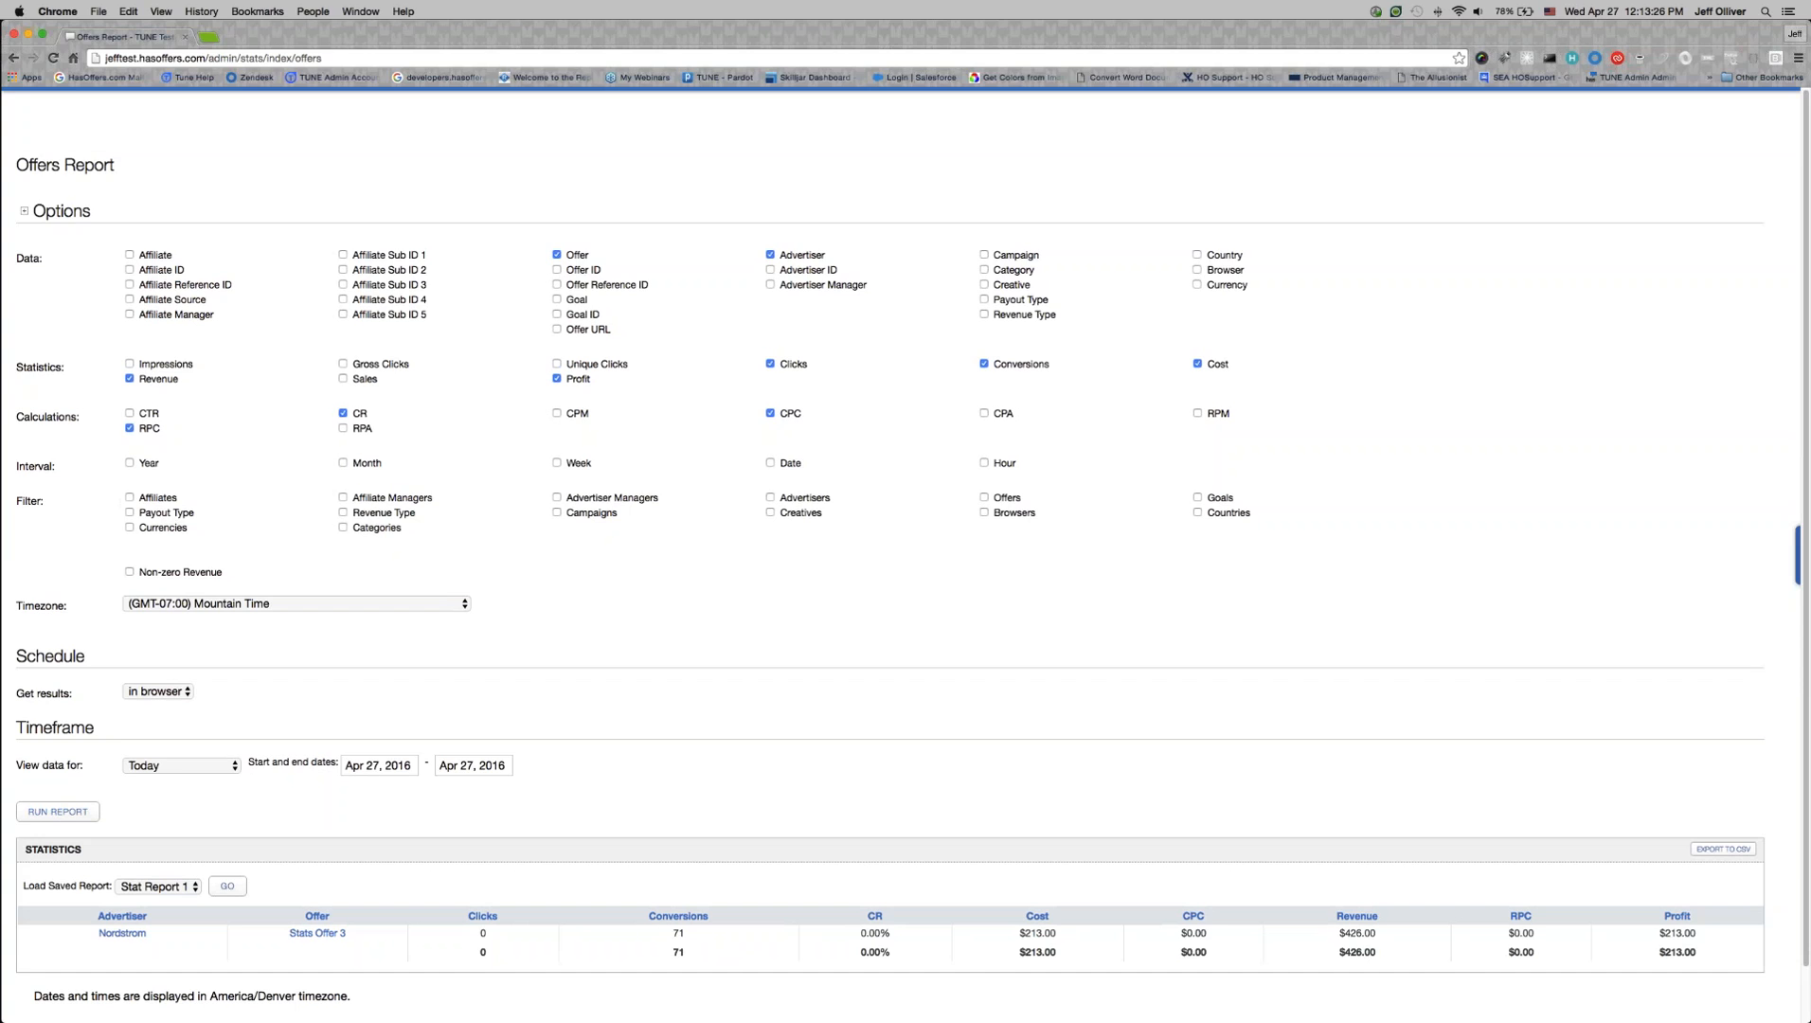
Step: Enable the Affiliates and Offers filters in the Offers Report, and add the Unique Clicks, Gross Clicks and Impressions statistics
left_click(130, 498)
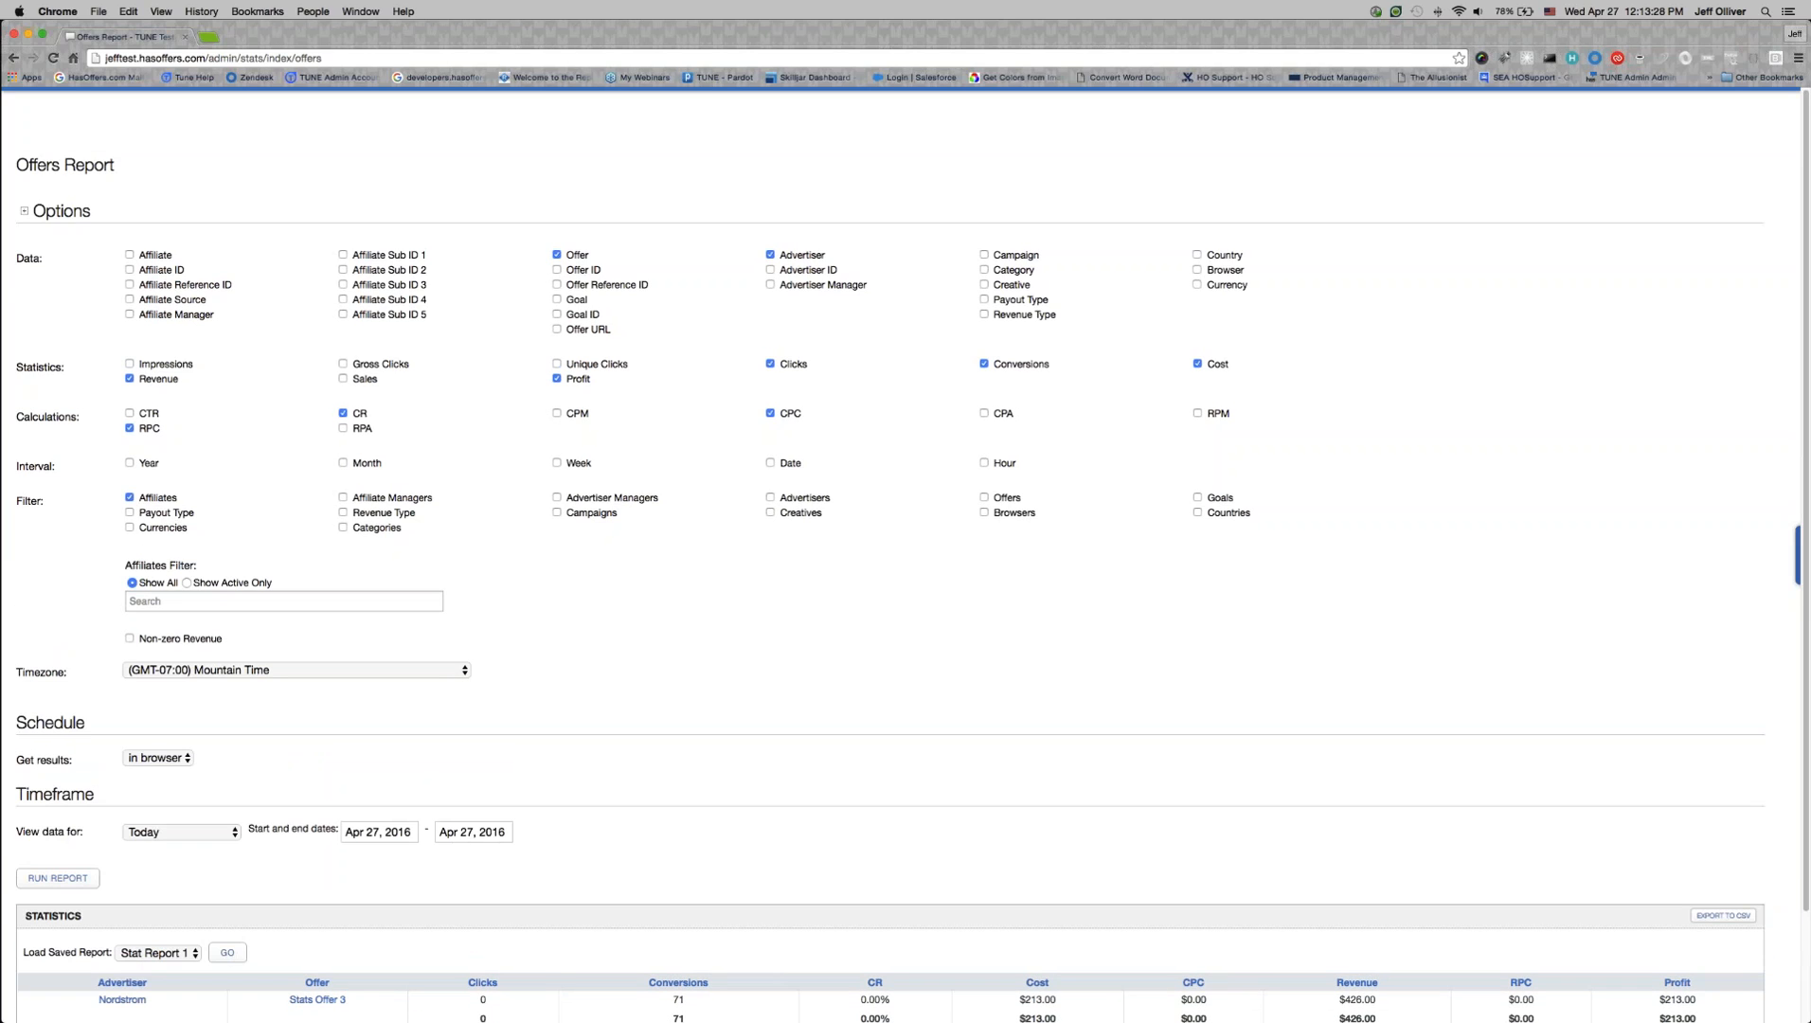
left_click(985, 498)
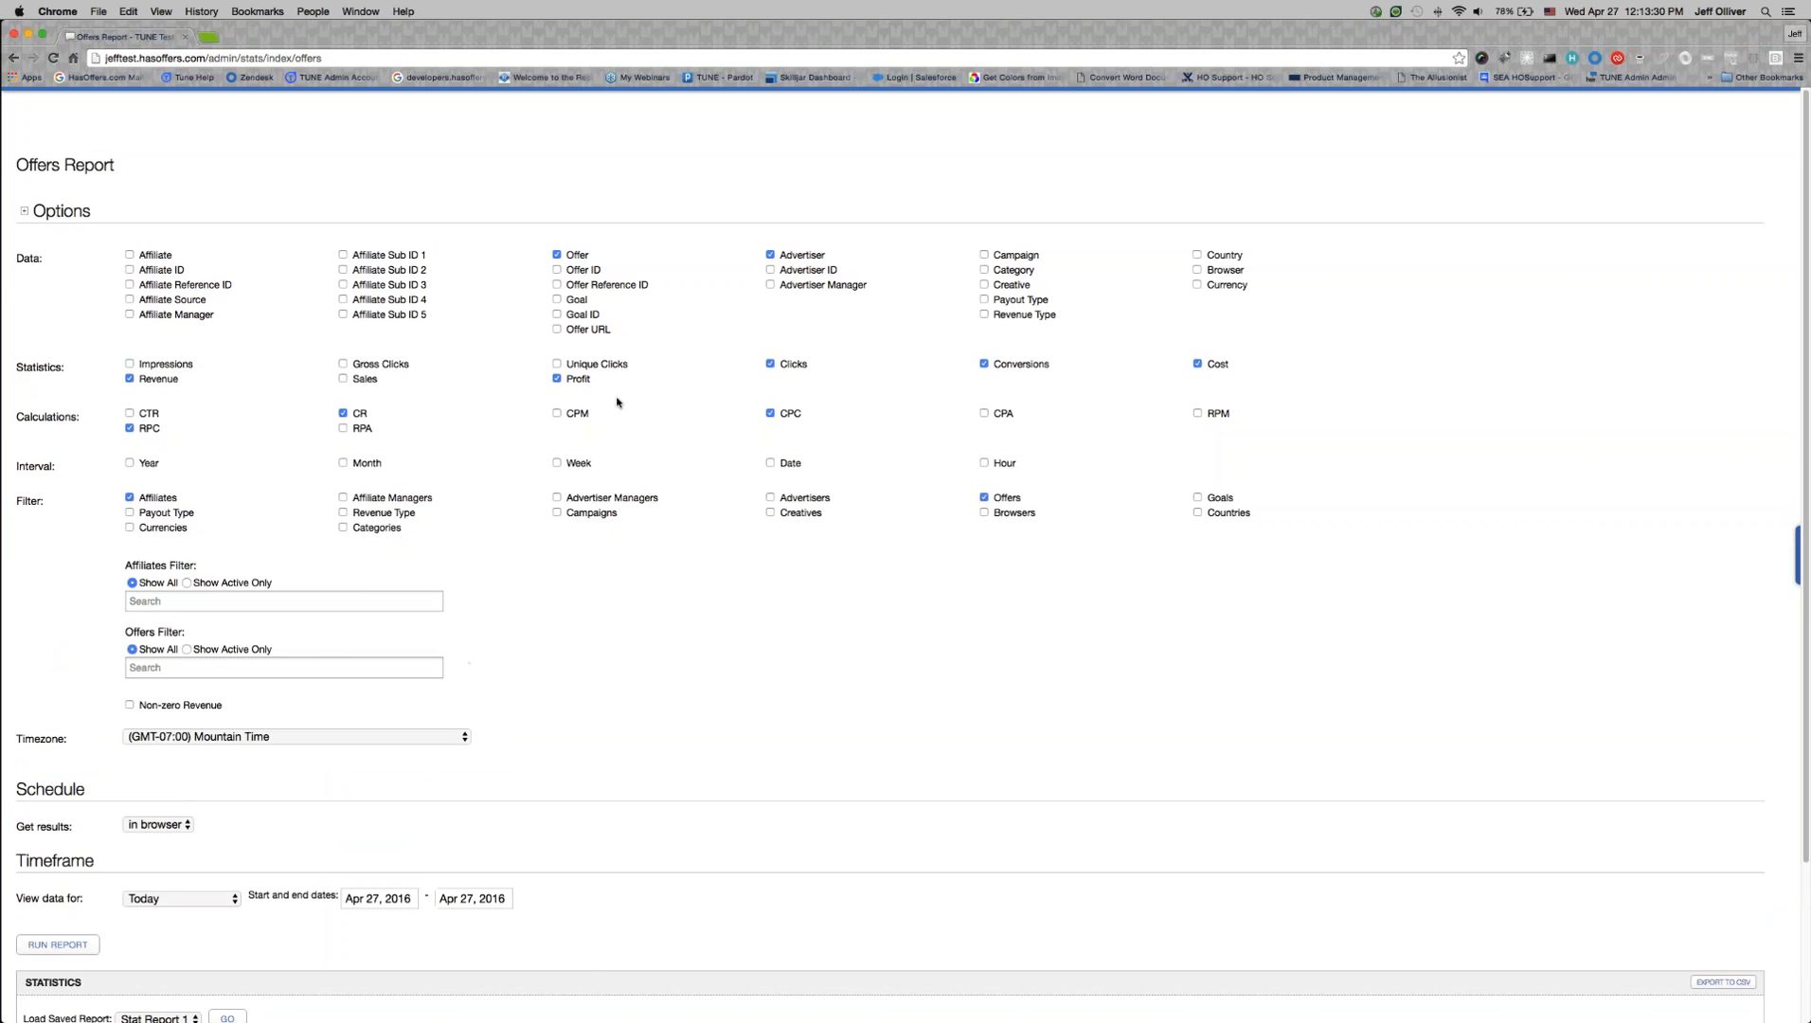
left_click(556, 365)
left_click(343, 364)
left_click(129, 364)
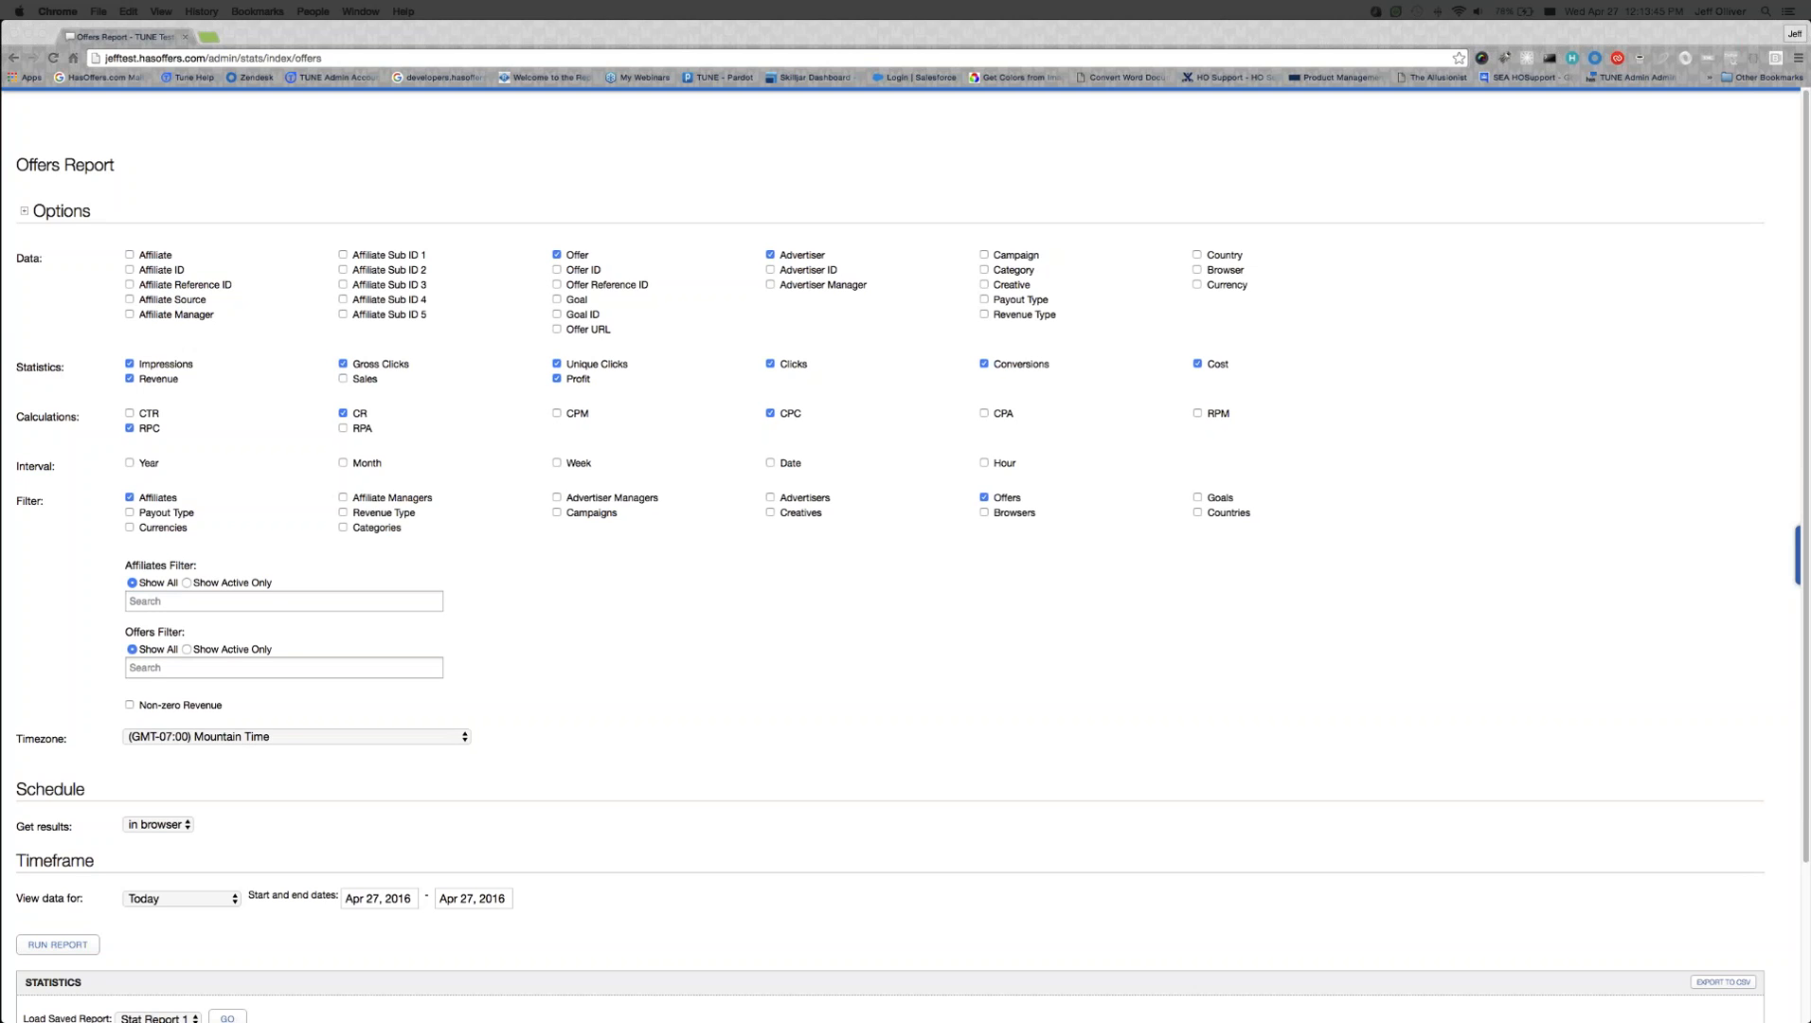
Step: Open the Conversion Report and look over its preselected data fields, filters and conversion statistics
scroll(477, 367, "up", 2)
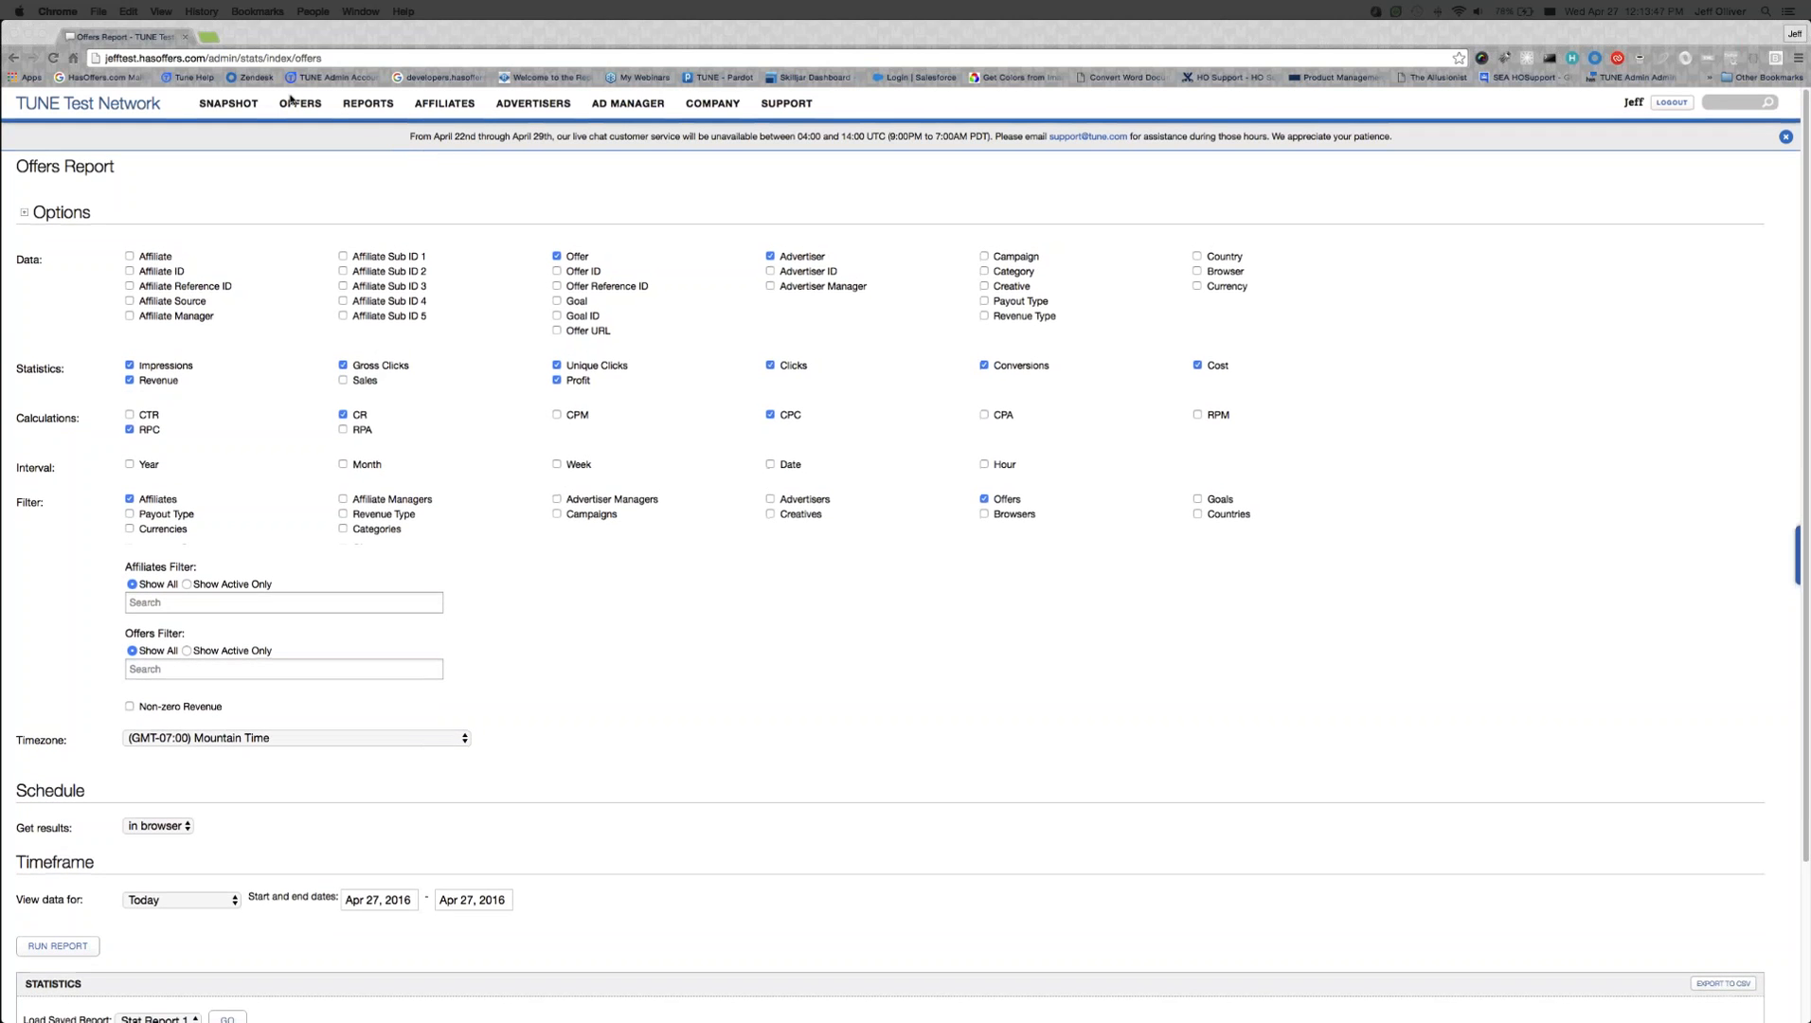
left_click(367, 104)
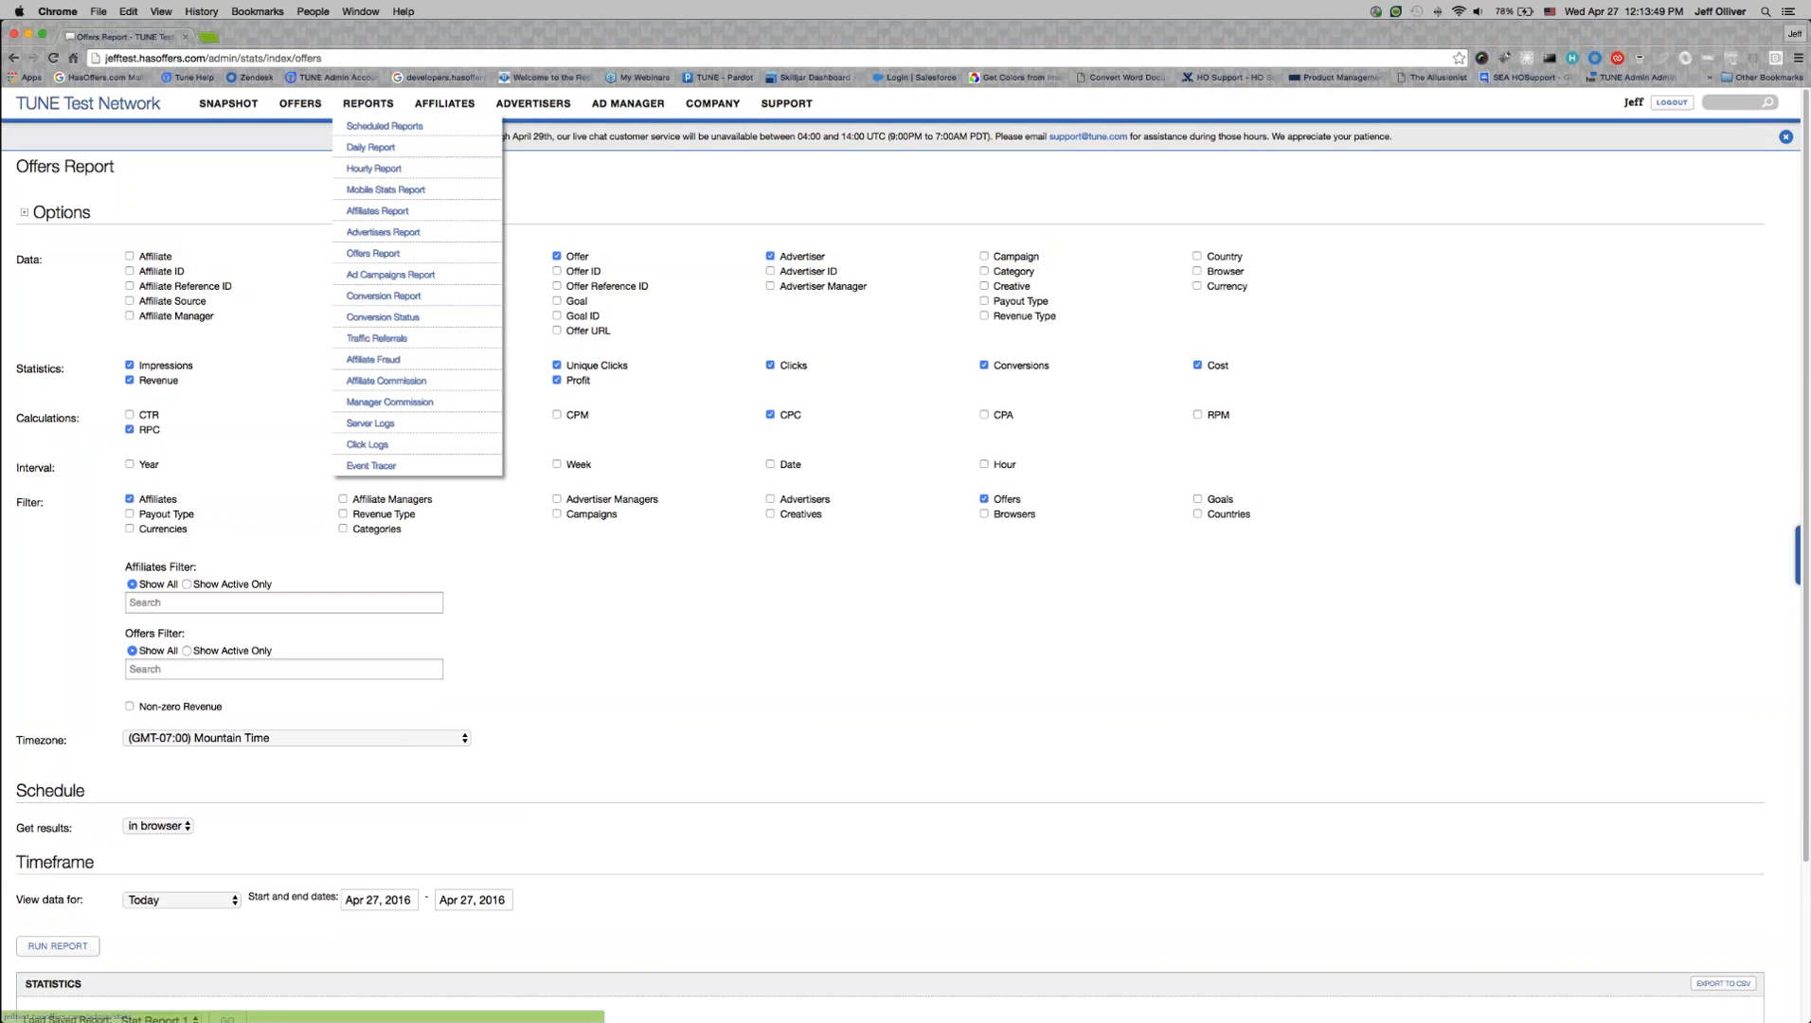
left_click(384, 300)
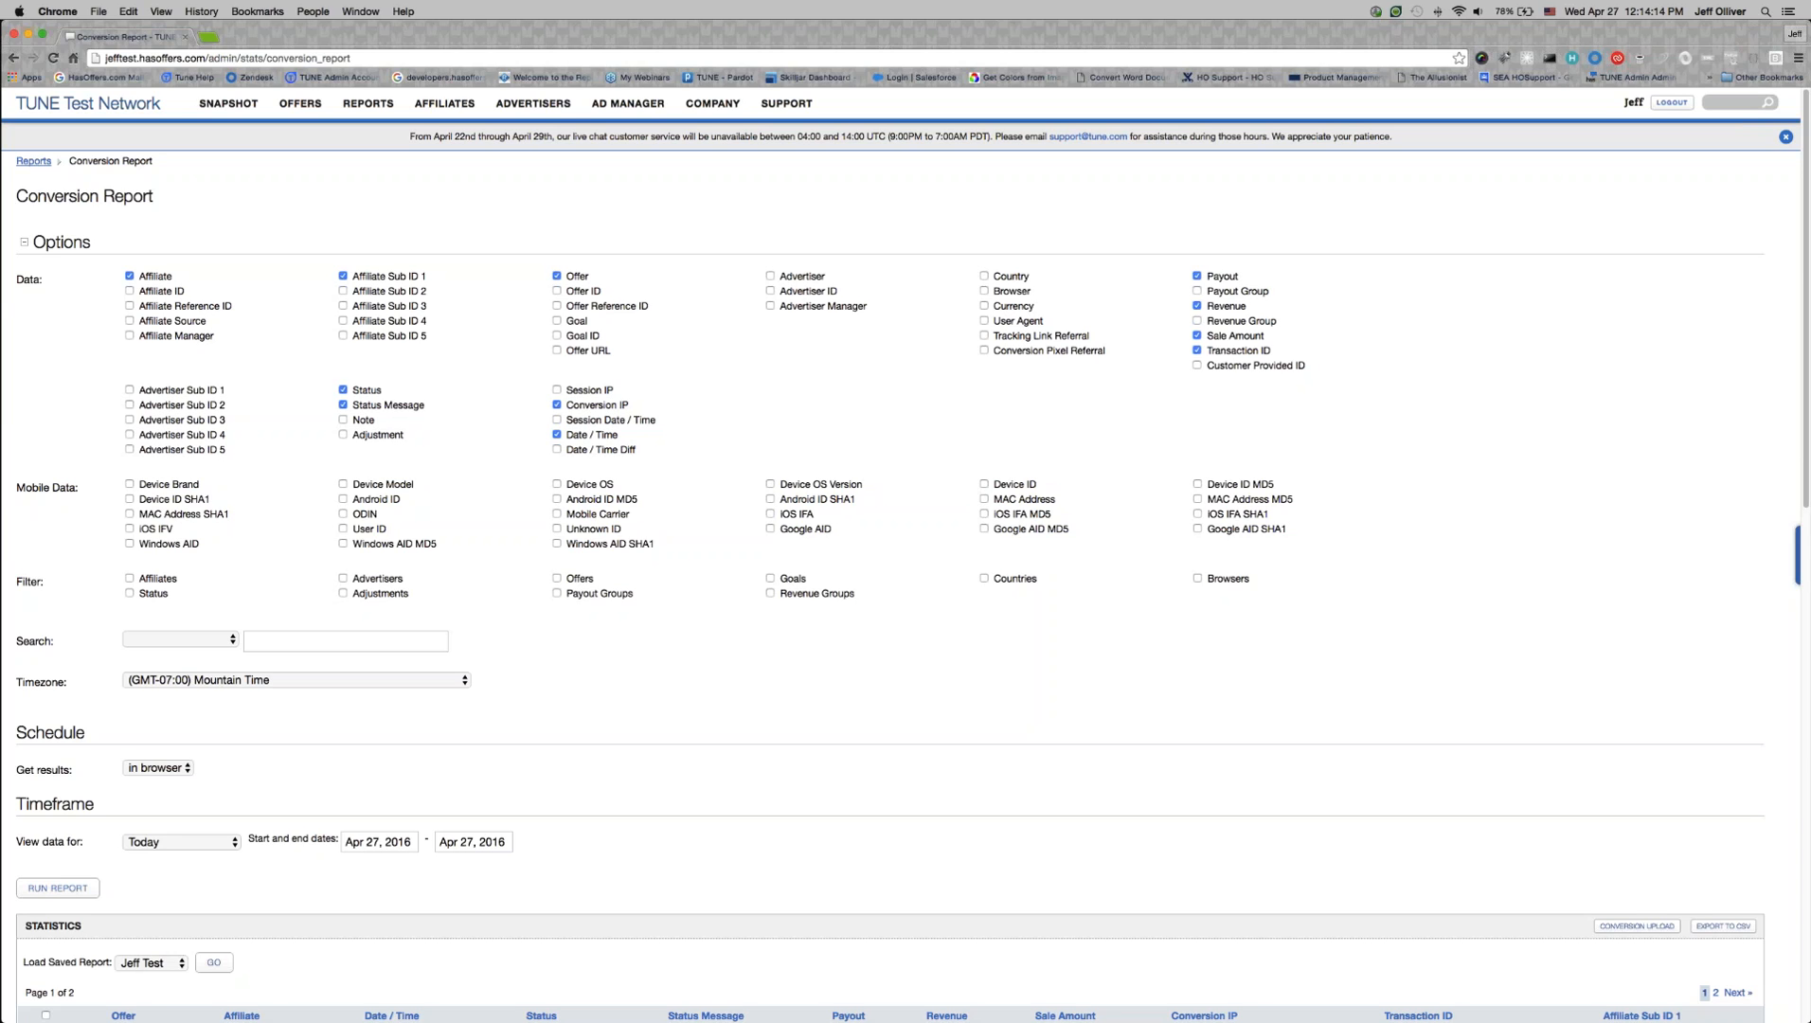
scroll(789, 408, "down", 1)
scroll(104, 282, "down", 1)
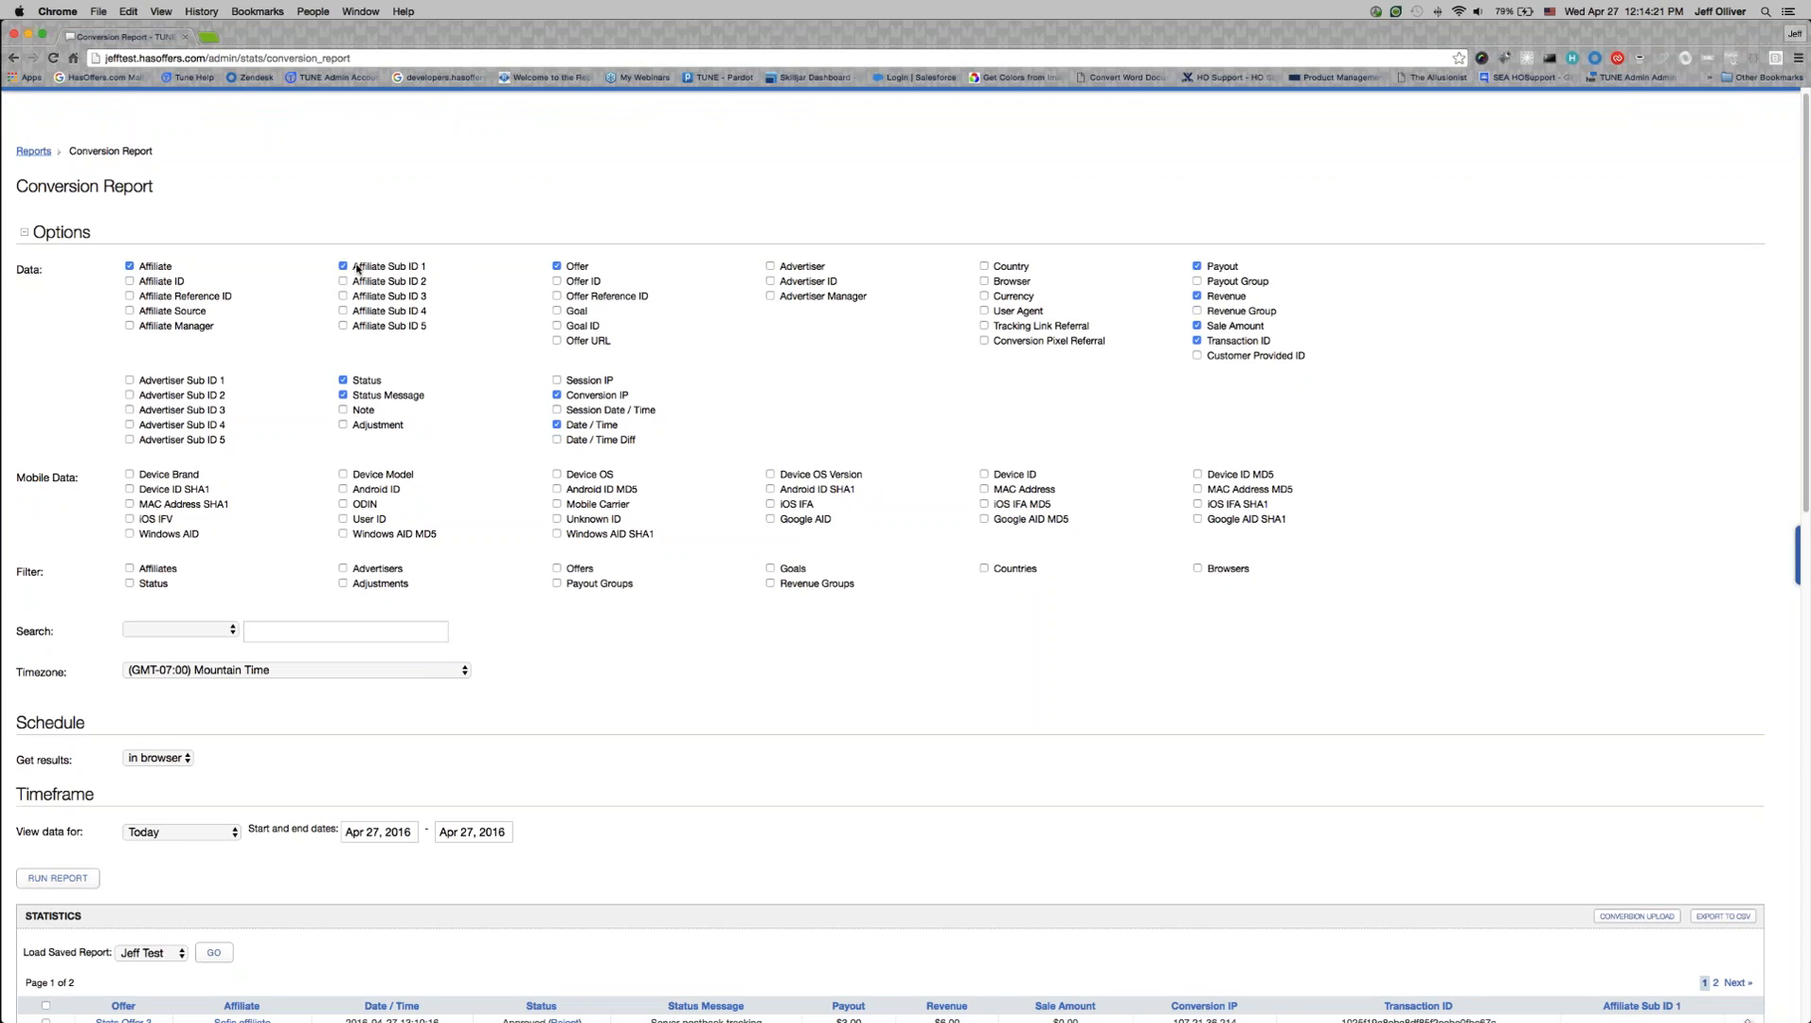
scroll(853, 241, "down", 1)
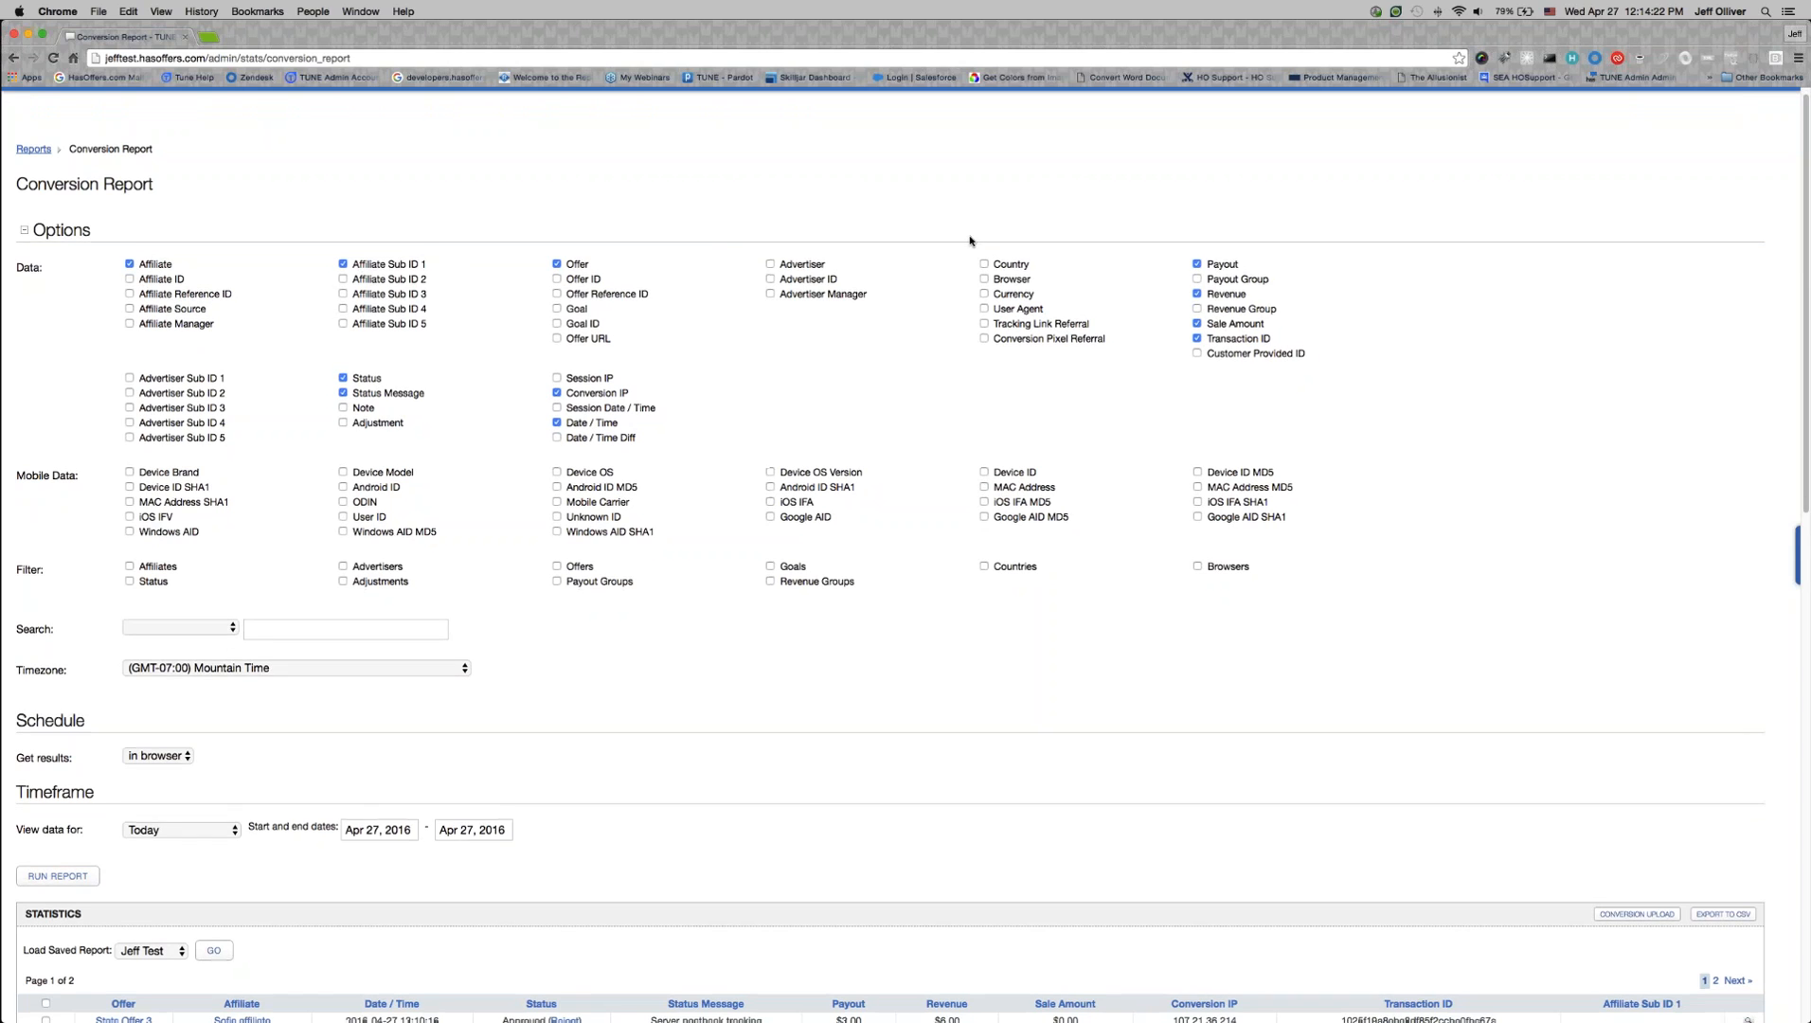
scroll(1215, 275, "down", 1)
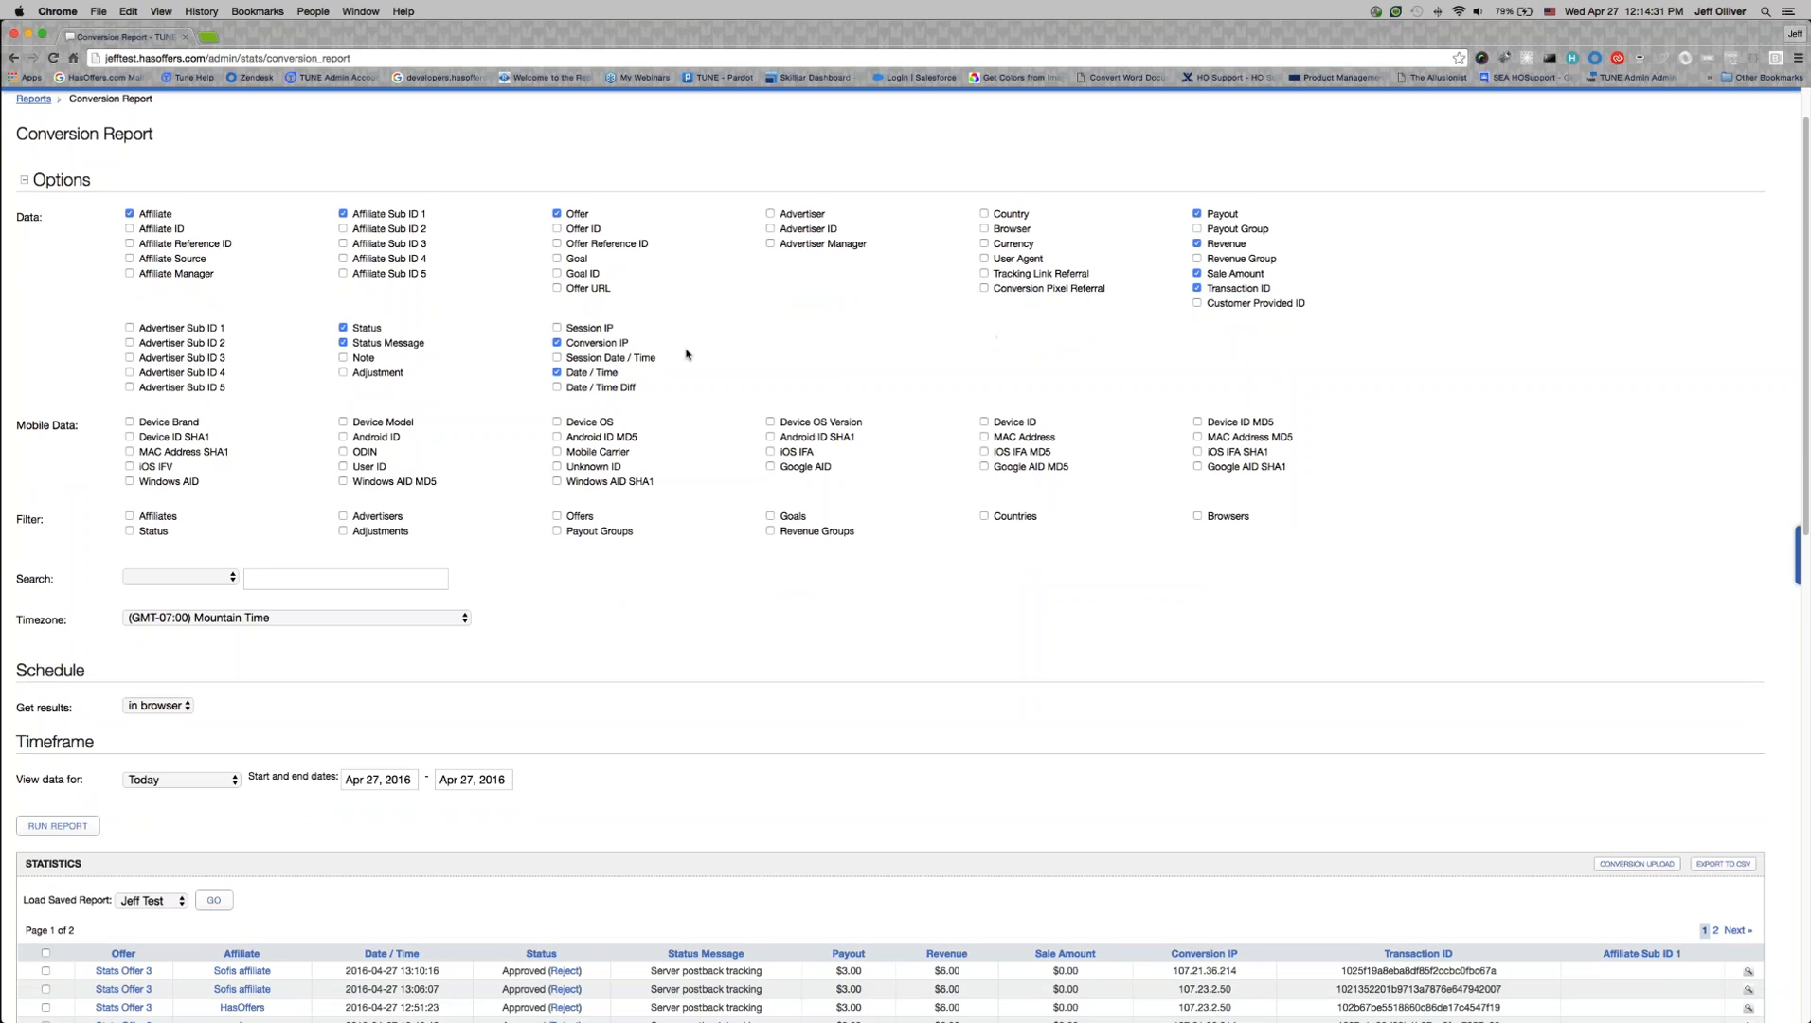
scroll(435, 369, "down", 1)
scroll(435, 369, "down", 2)
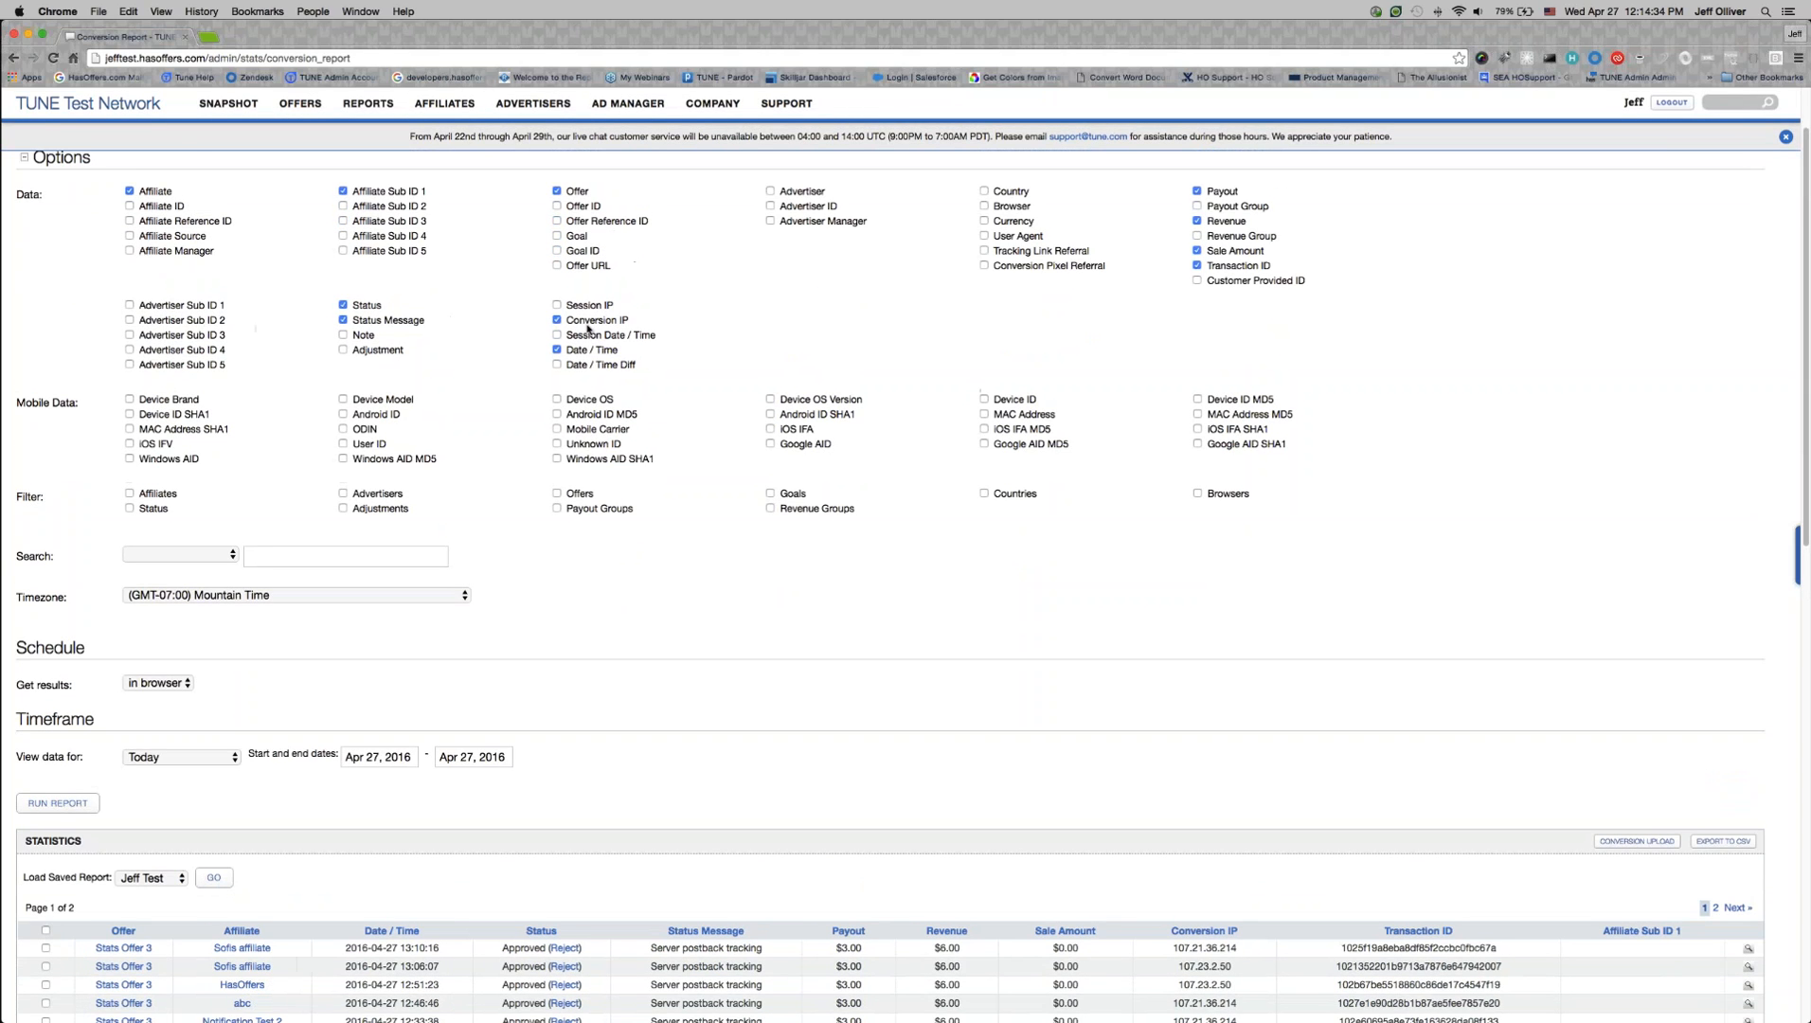
Step: Add the Session IP, Session Date / Time and Date / Time Diff fields to the Conversion Report's data options
left_click(557, 305)
left_click(557, 335)
left_click(557, 349)
left_click(557, 349)
left_click(555, 366)
Step: Go through the conversion list, reject the first conversion and highlight its status
scroll(374, 321, "down", 8)
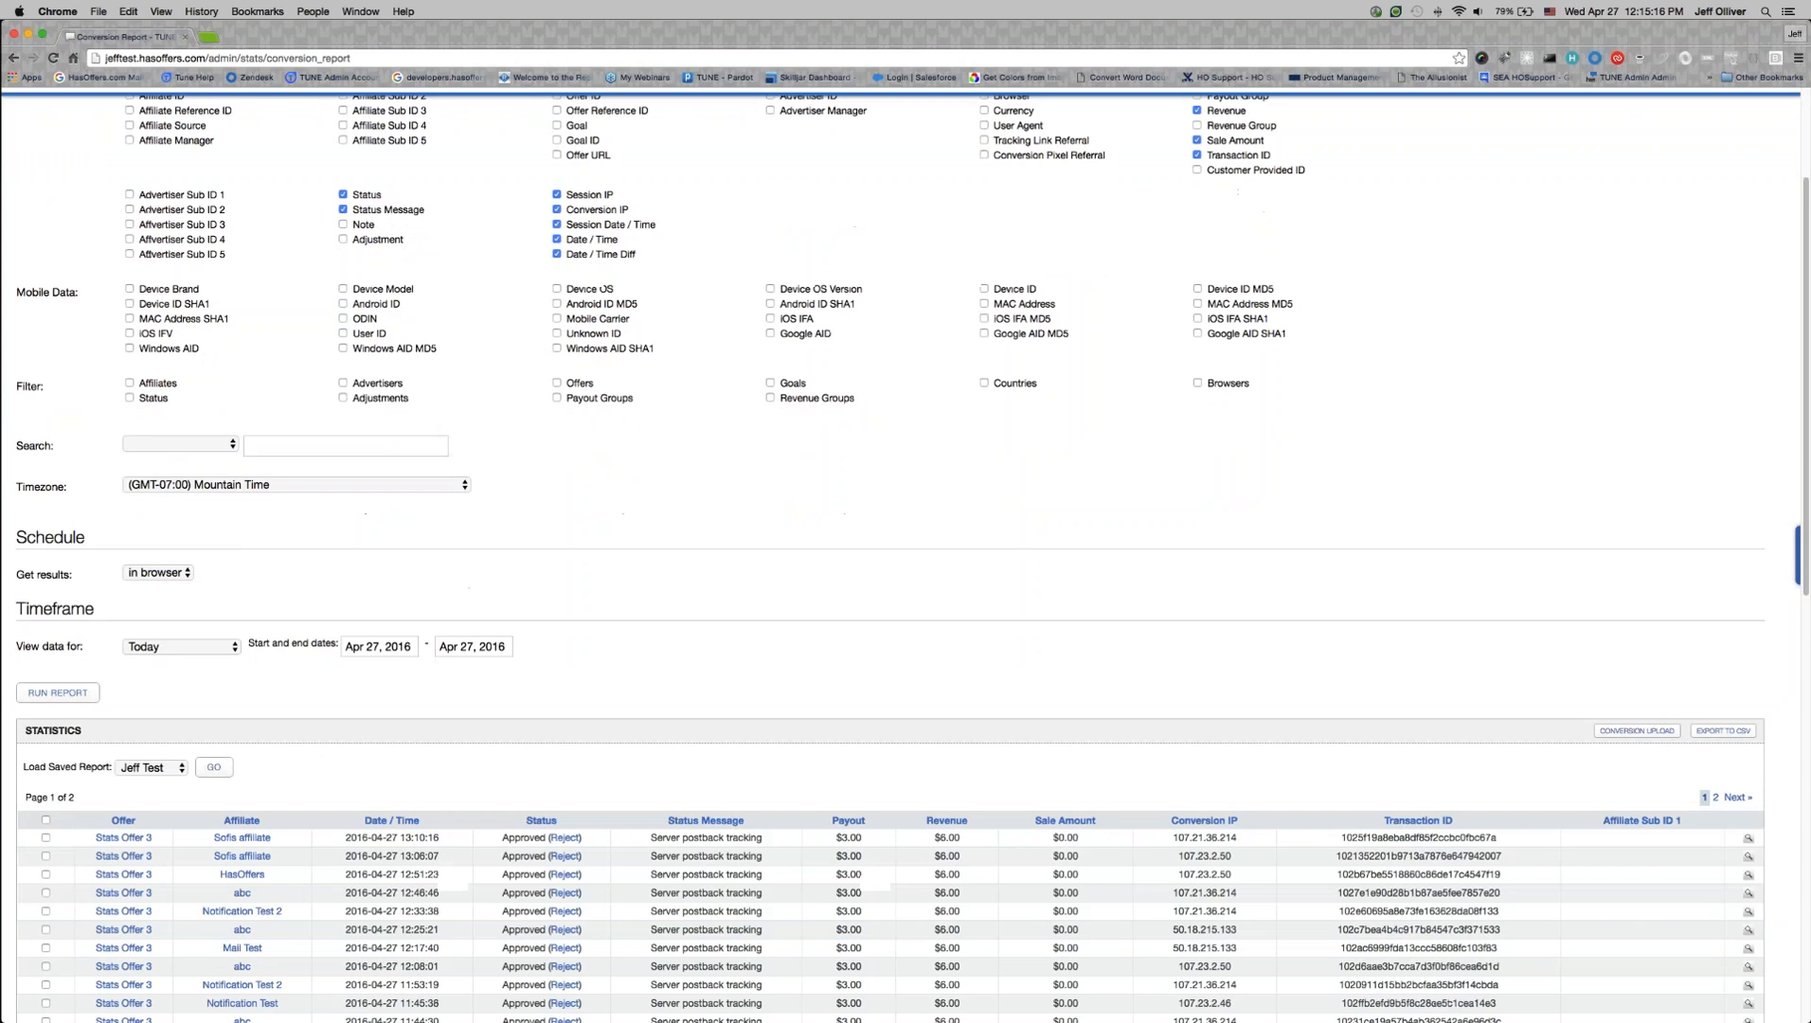
scroll(374, 320, "down", 6)
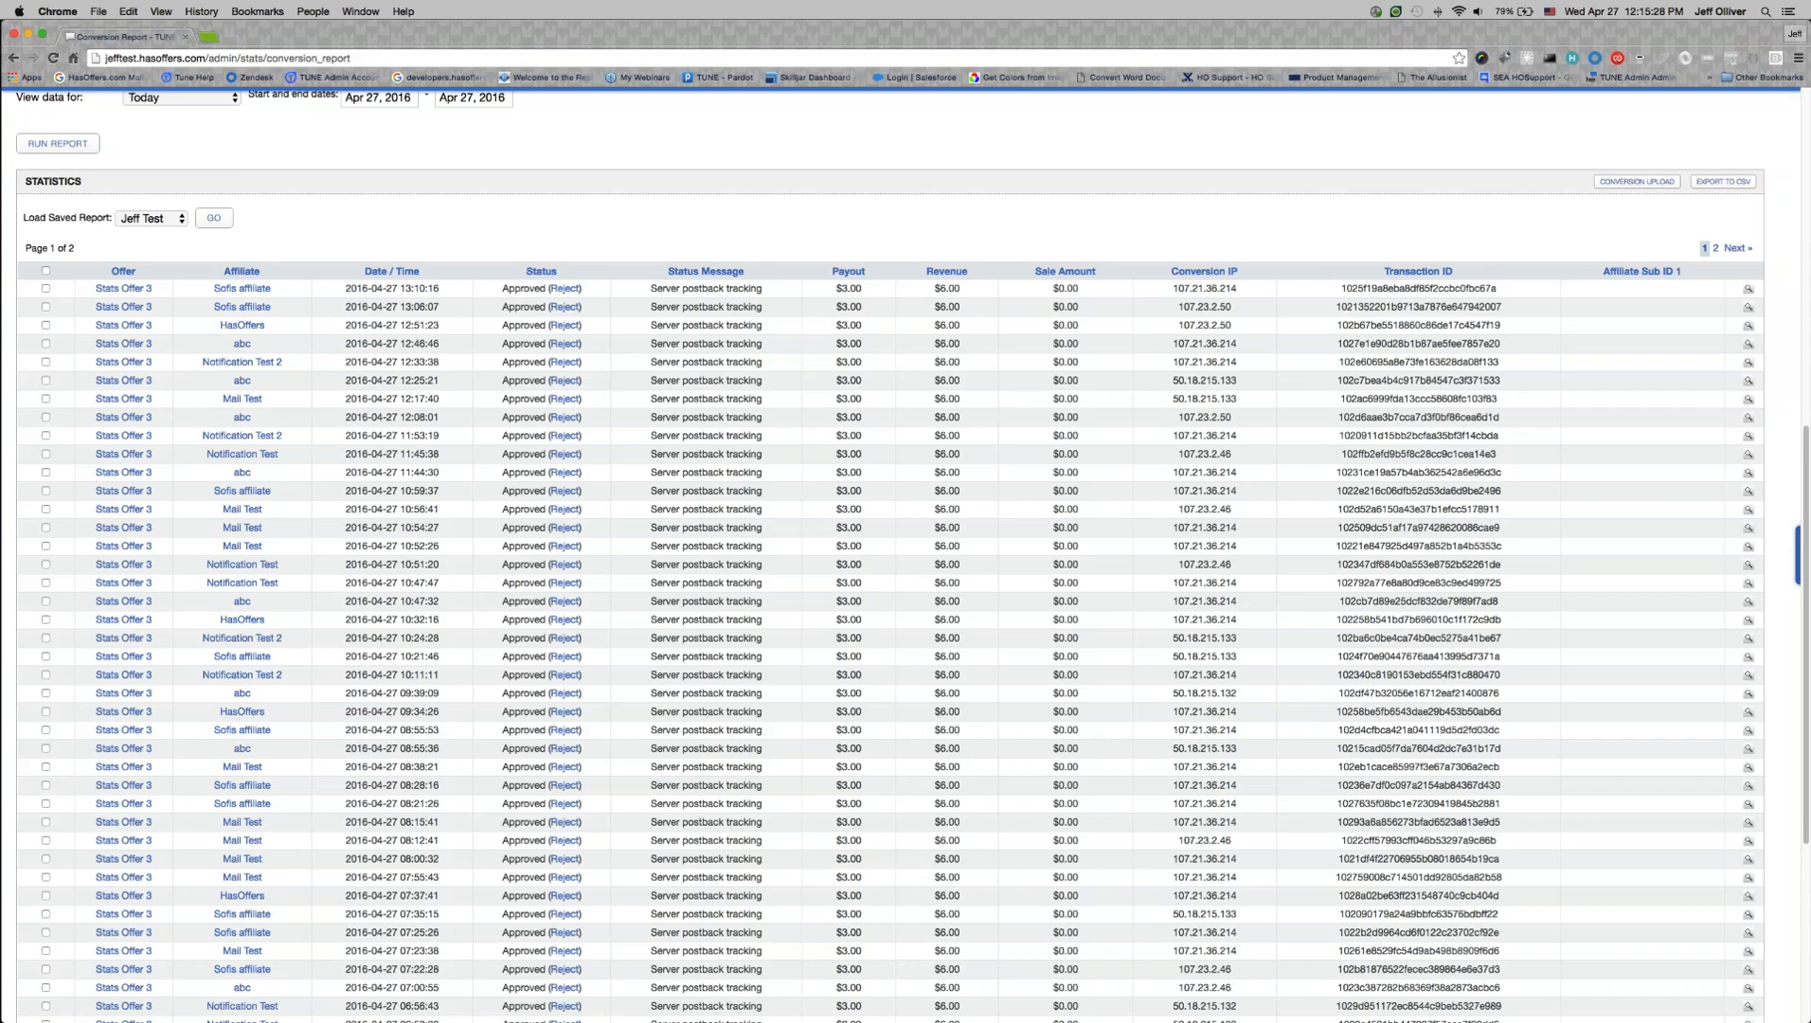
scroll(583, 343, "down", 10)
scroll(583, 343, "up", 15)
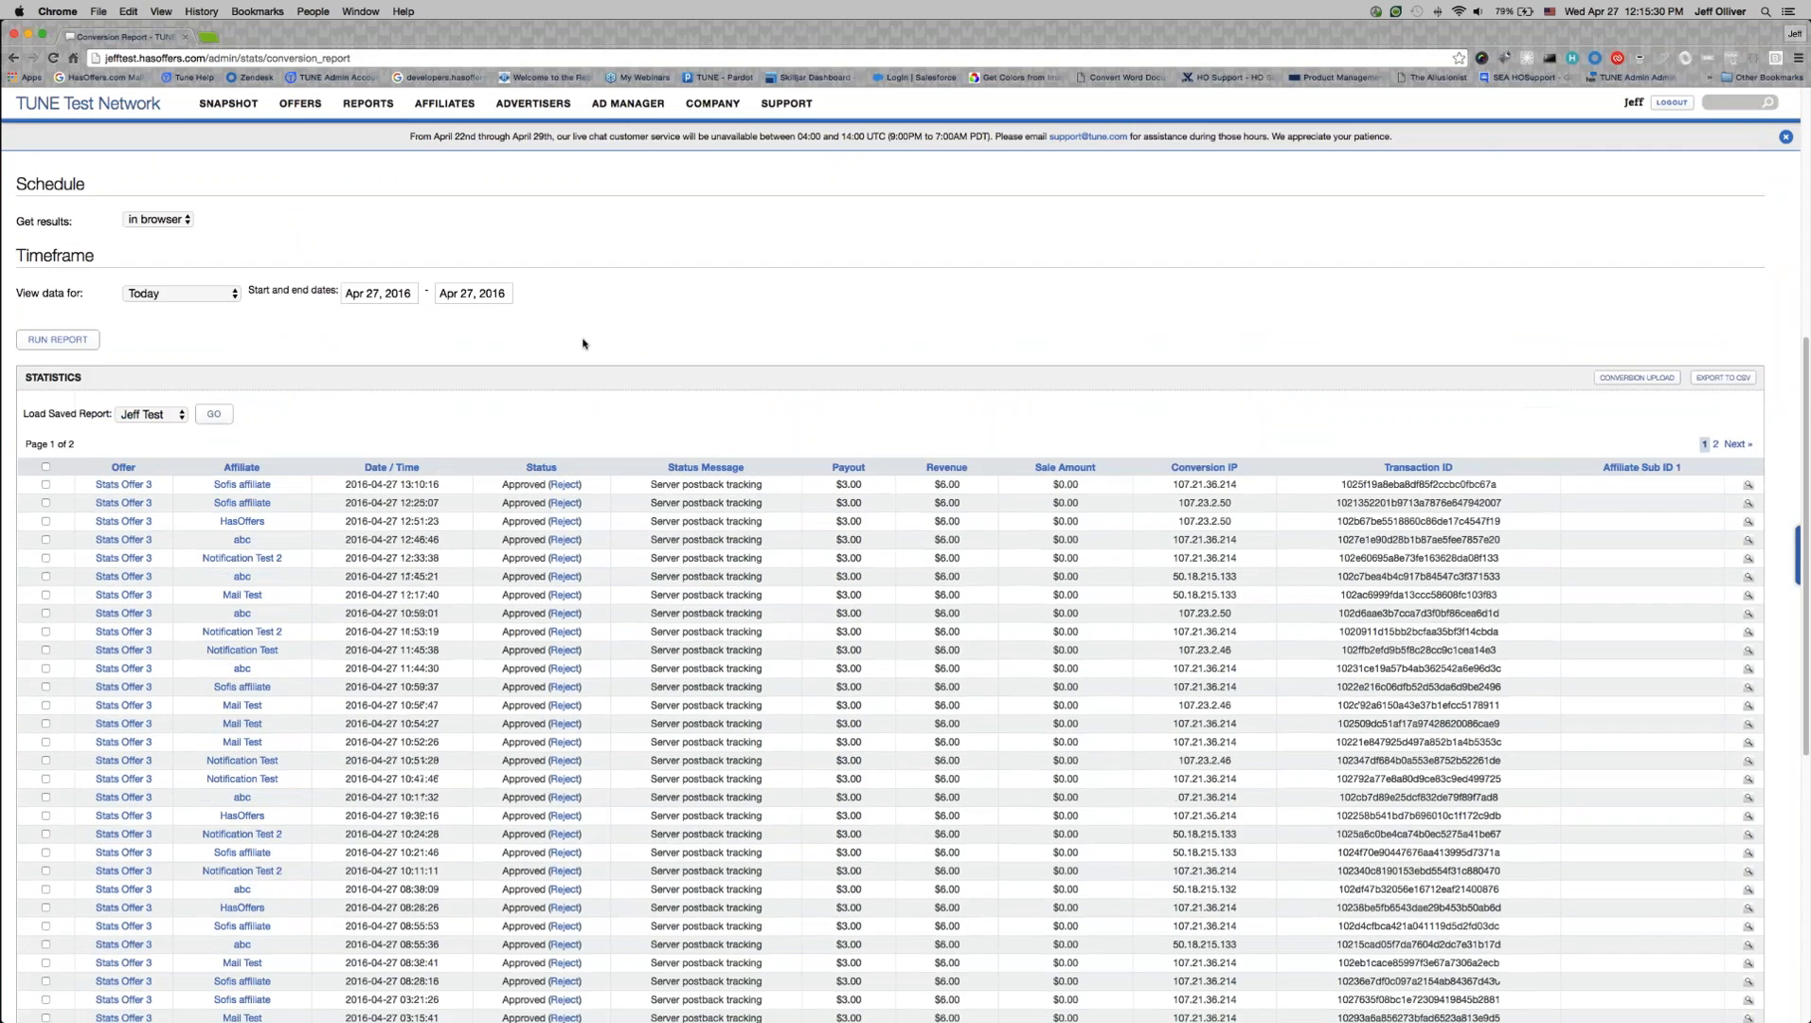
scroll(583, 343, "down", 3)
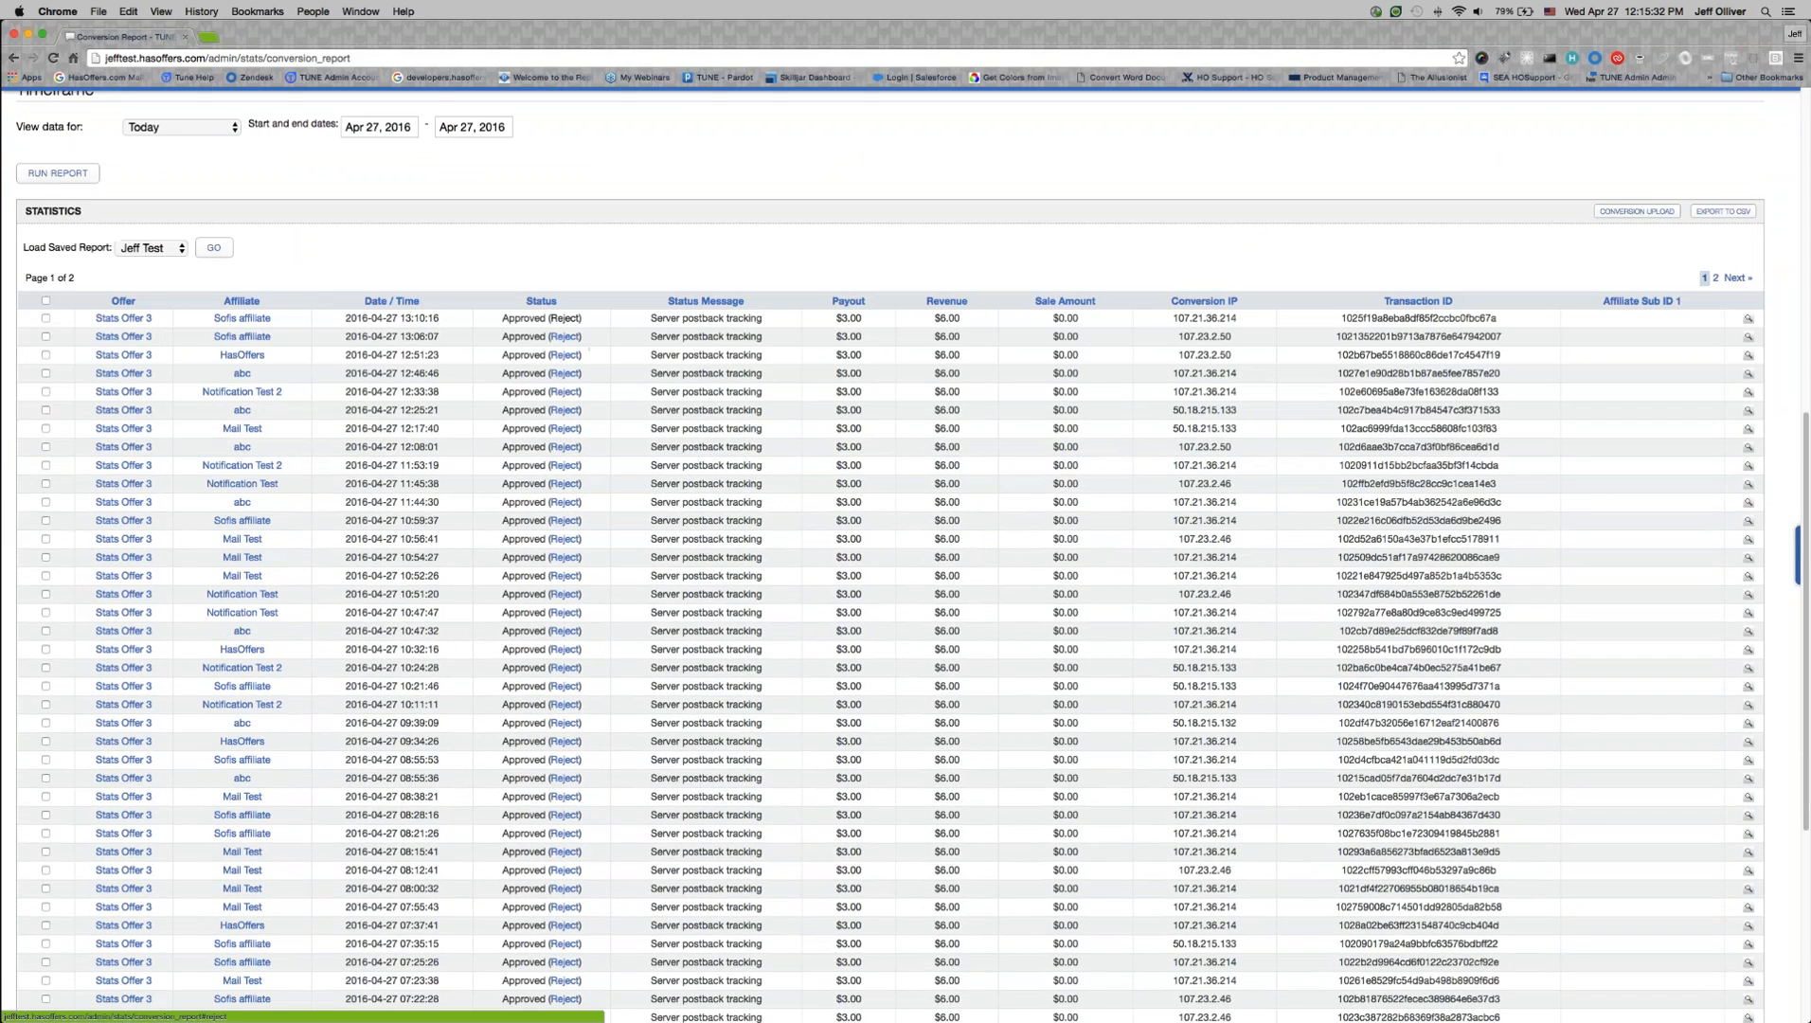
left_click(561, 319)
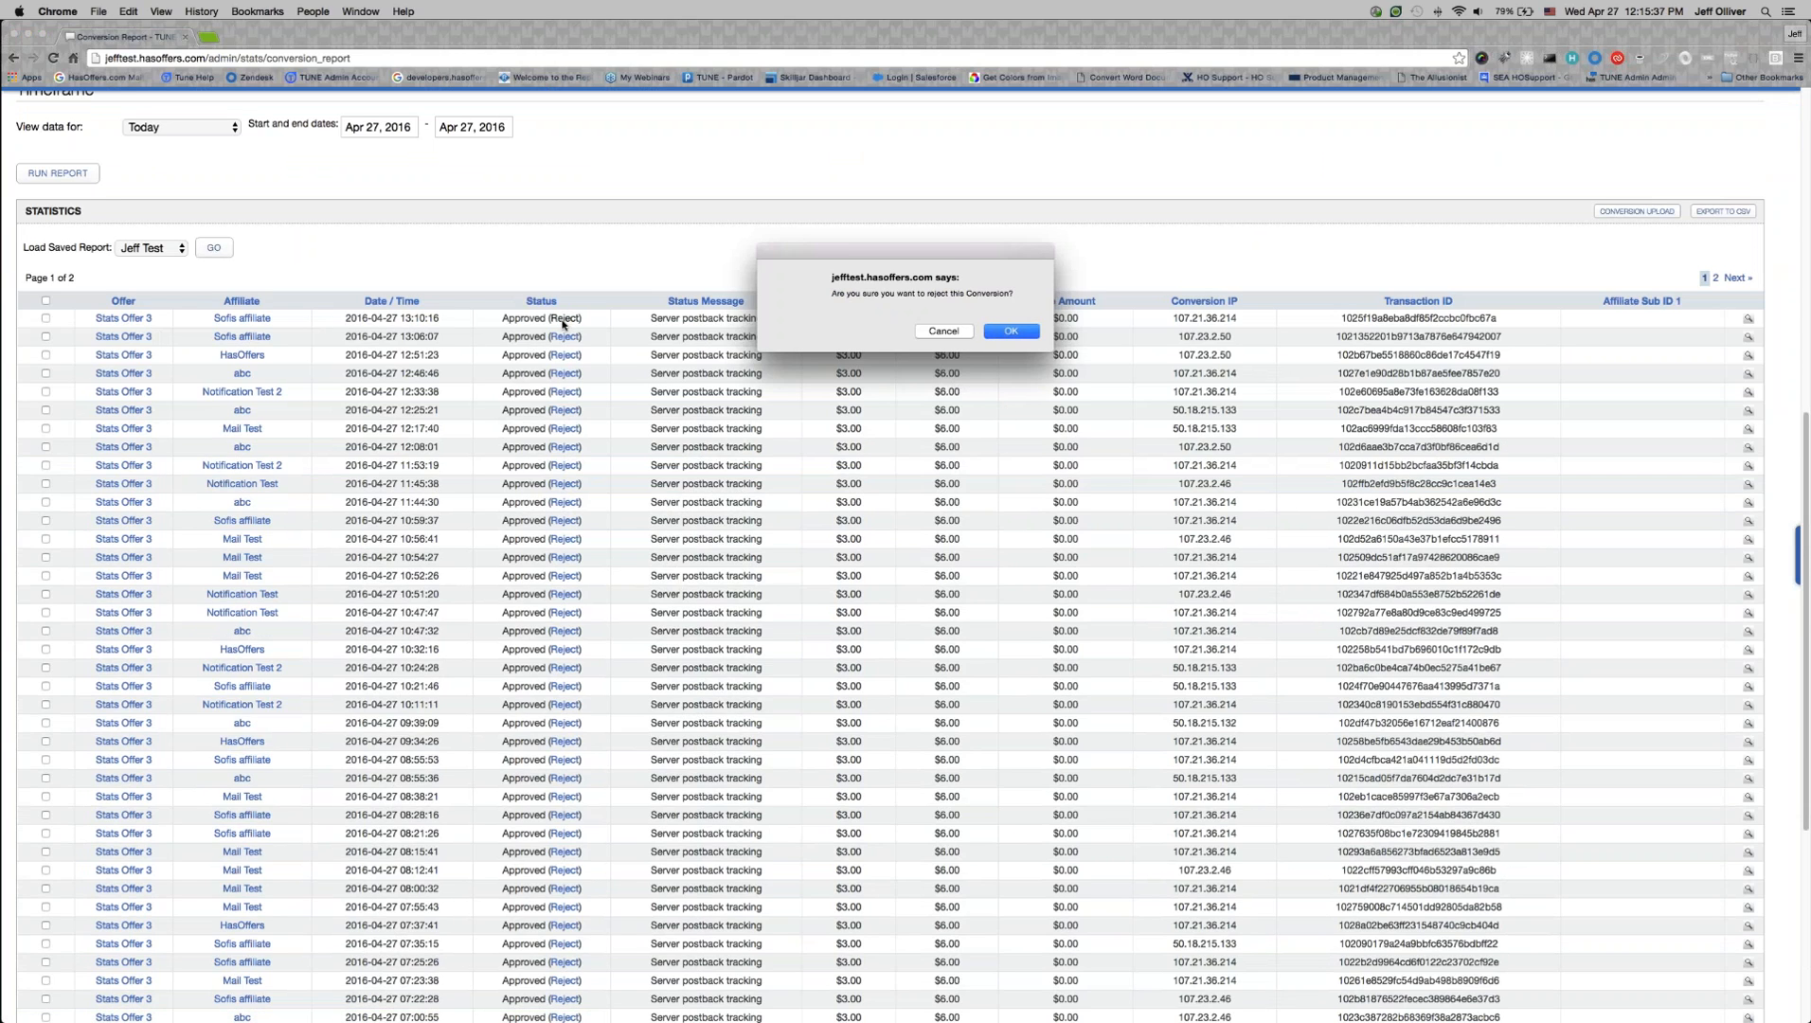
left_click(1034, 333)
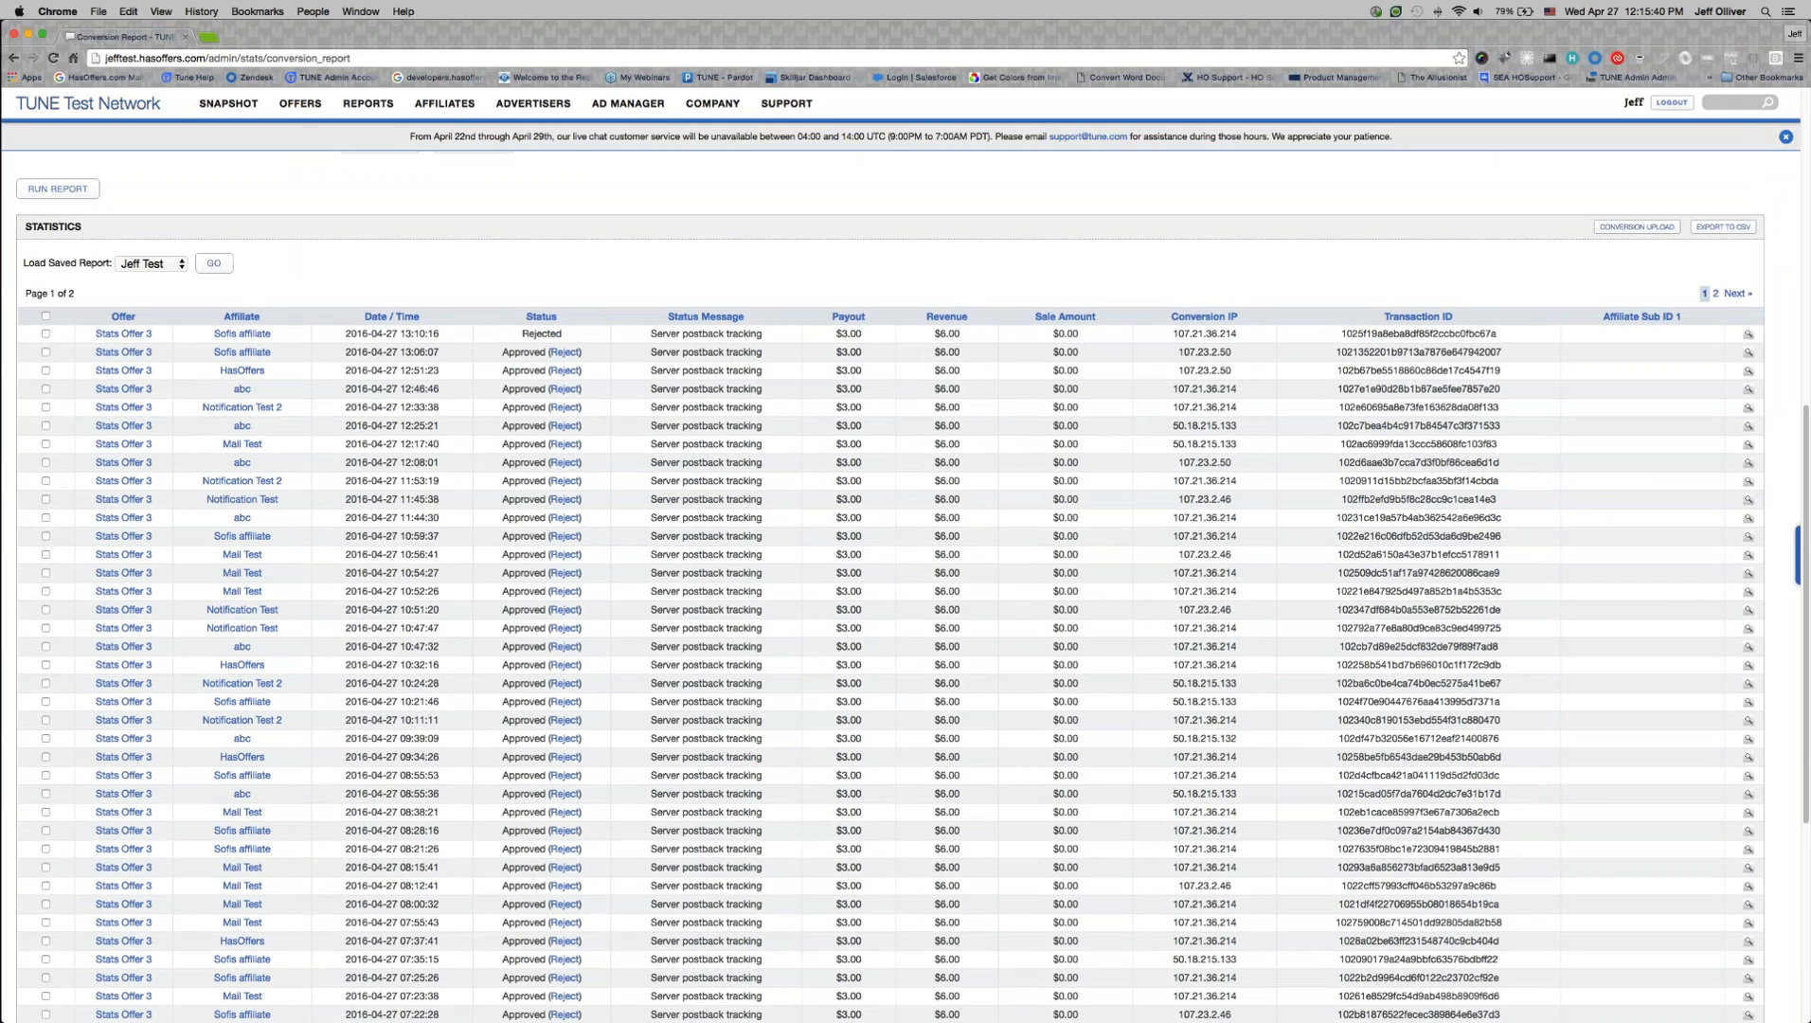
double_click(554, 333)
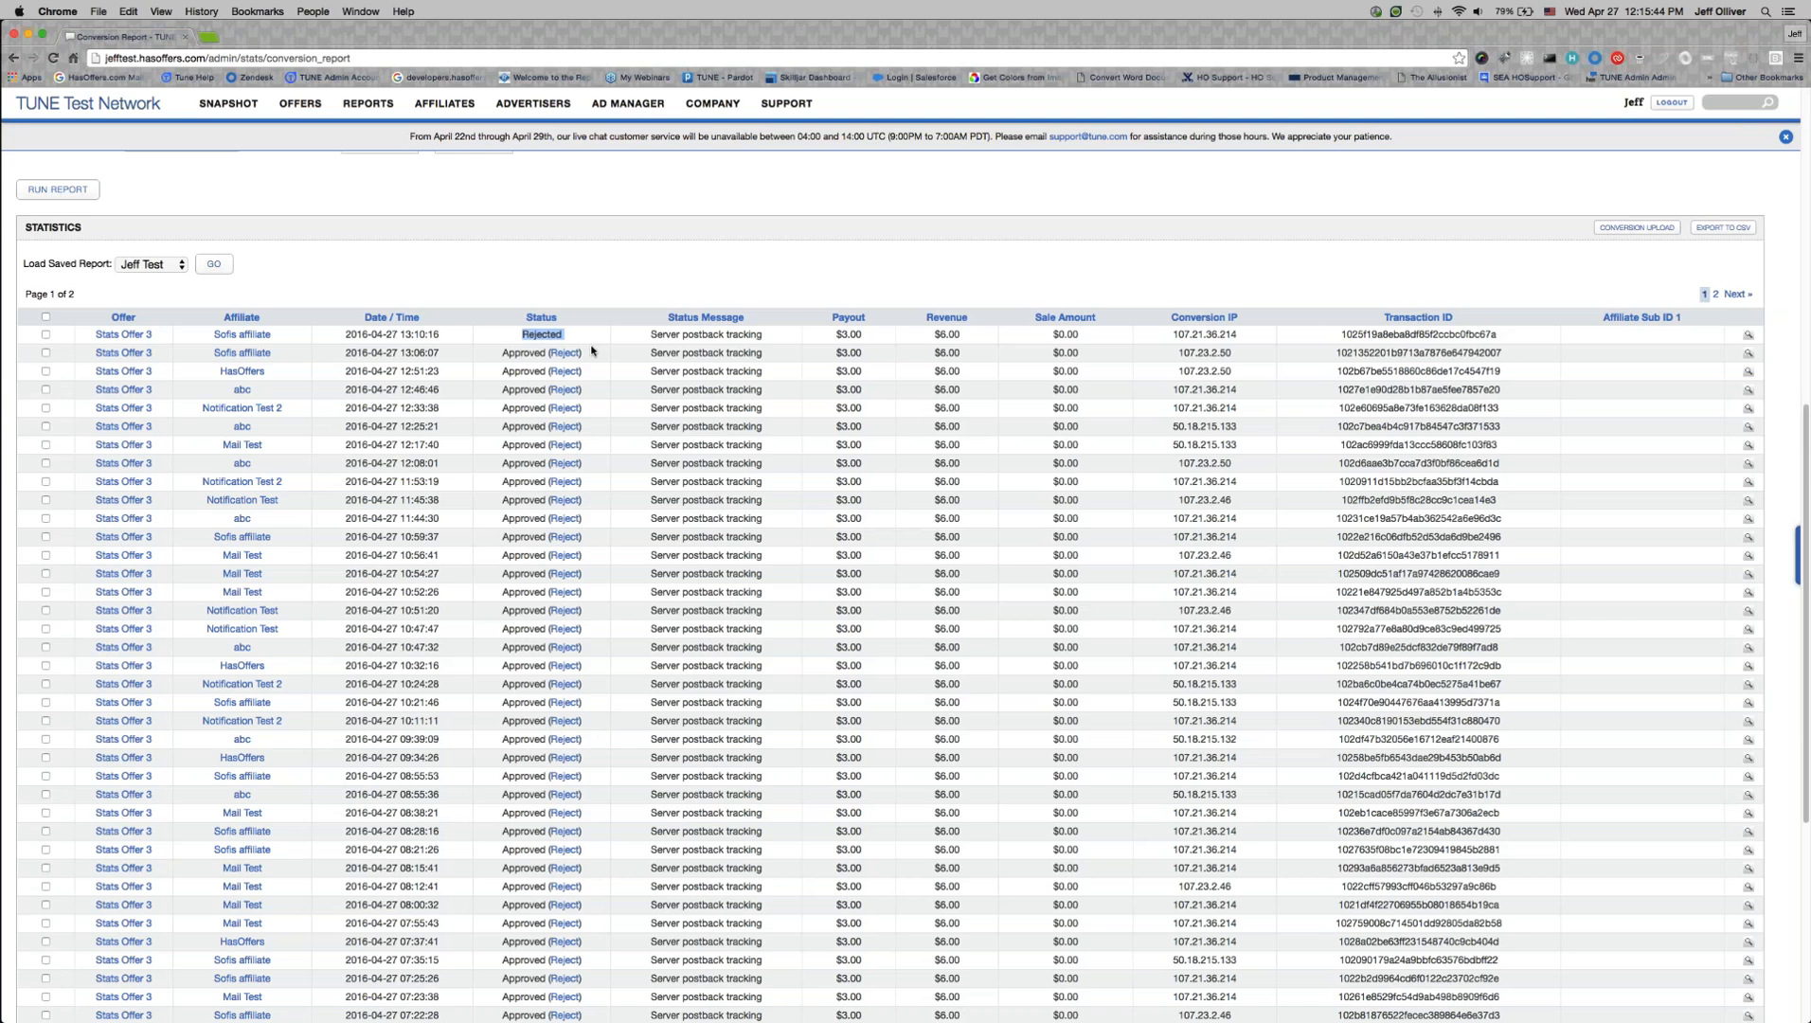
Step: Select the three conversions below the rejected one, reject them in bulk and check their statuses in the list
left_click(46, 353)
left_click(45, 371)
left_click(46, 389)
scroll(123, 277, "down", 3)
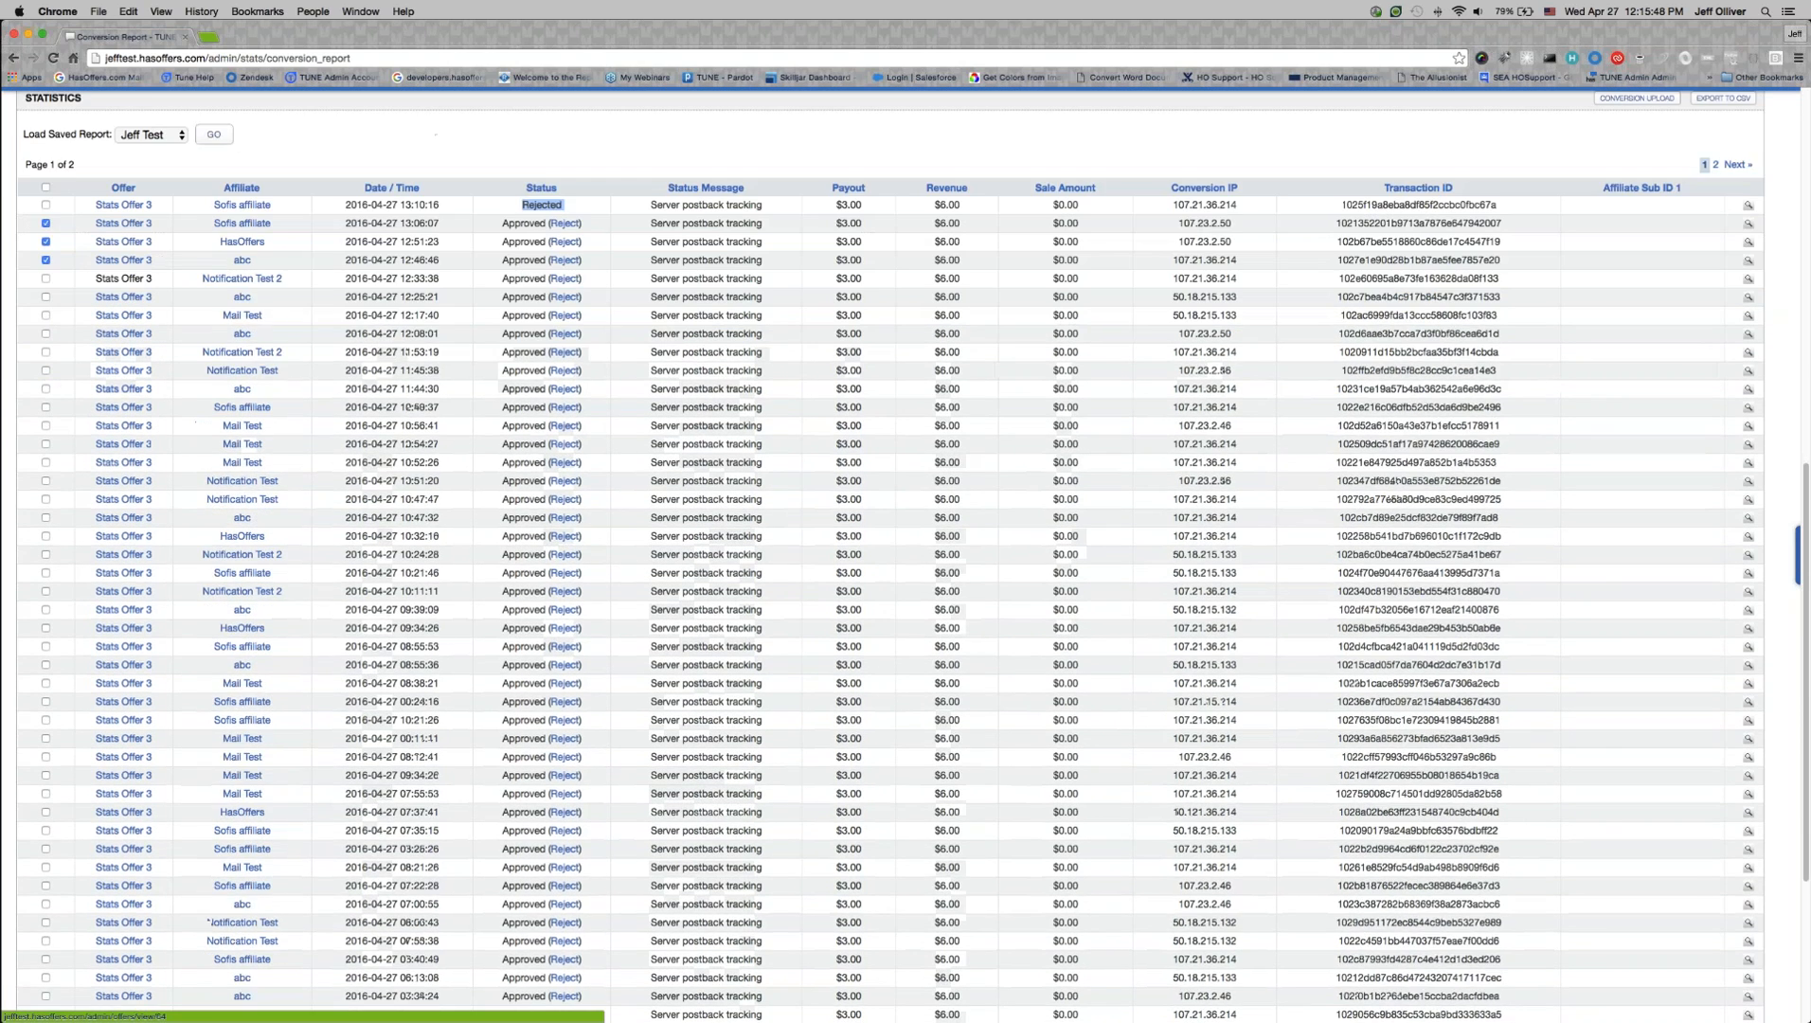
scroll(232, 569, "down", 5)
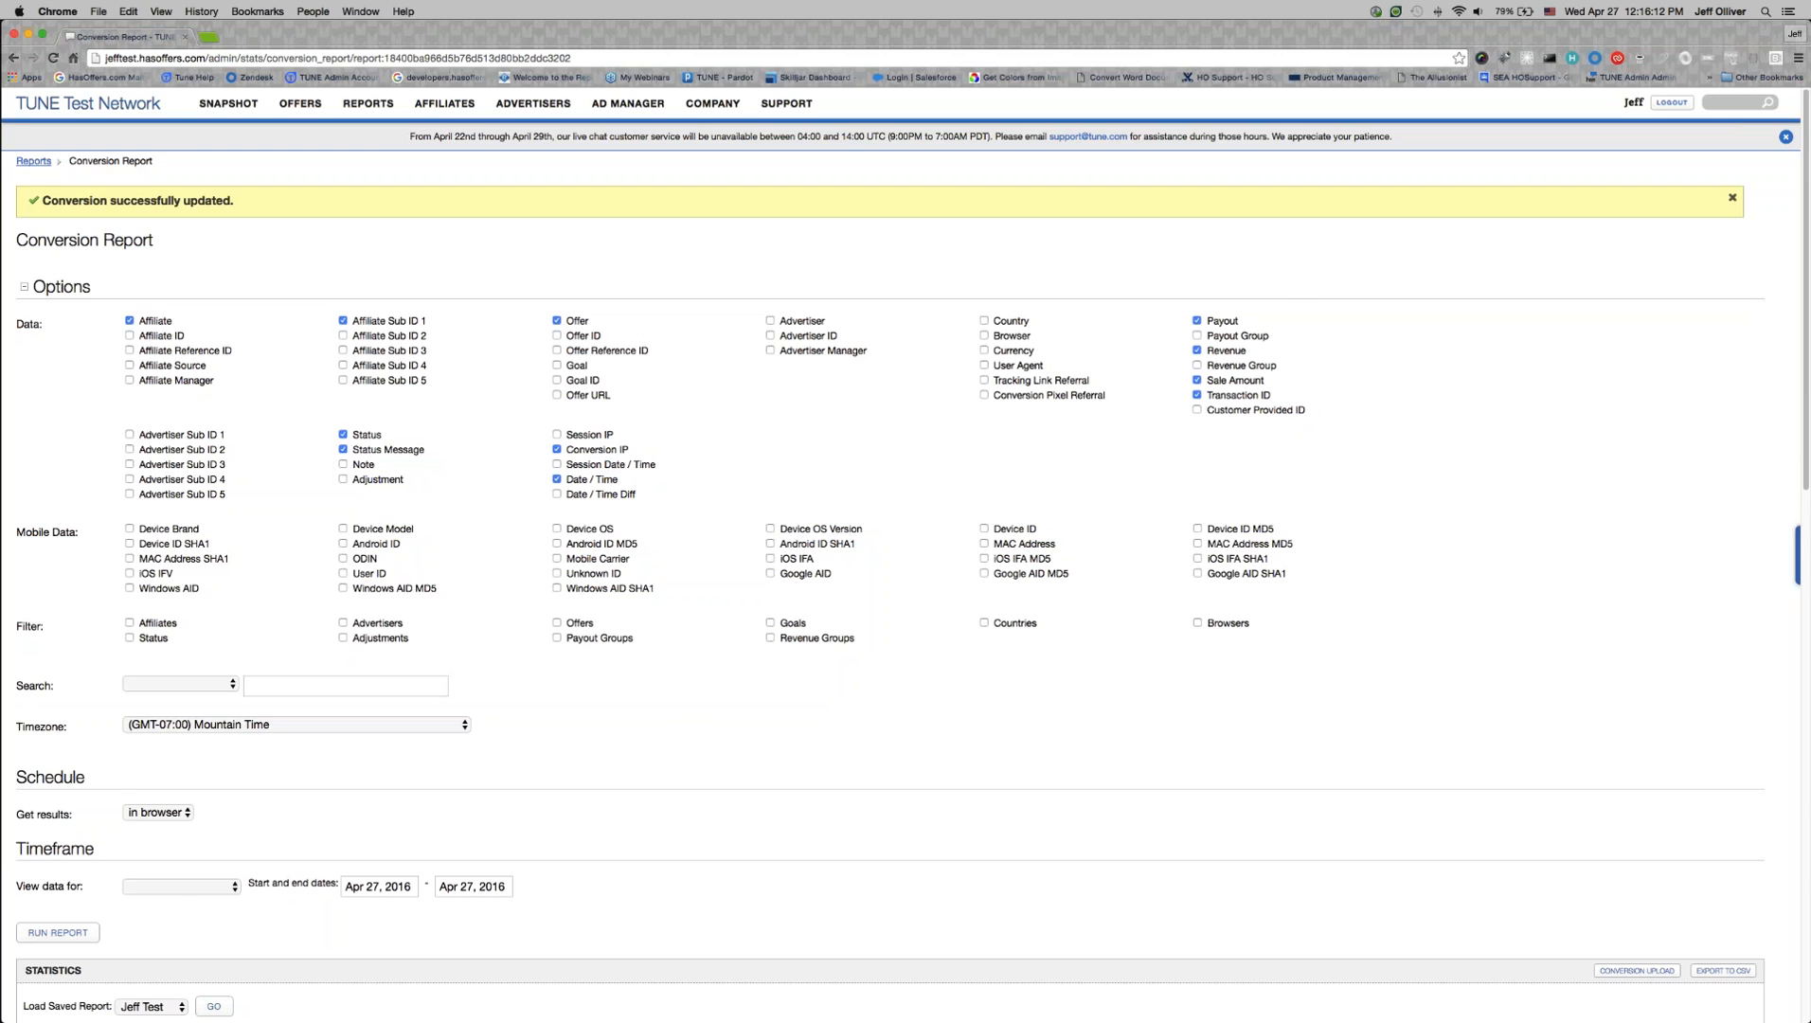
scroll(379, 455, "down", 10)
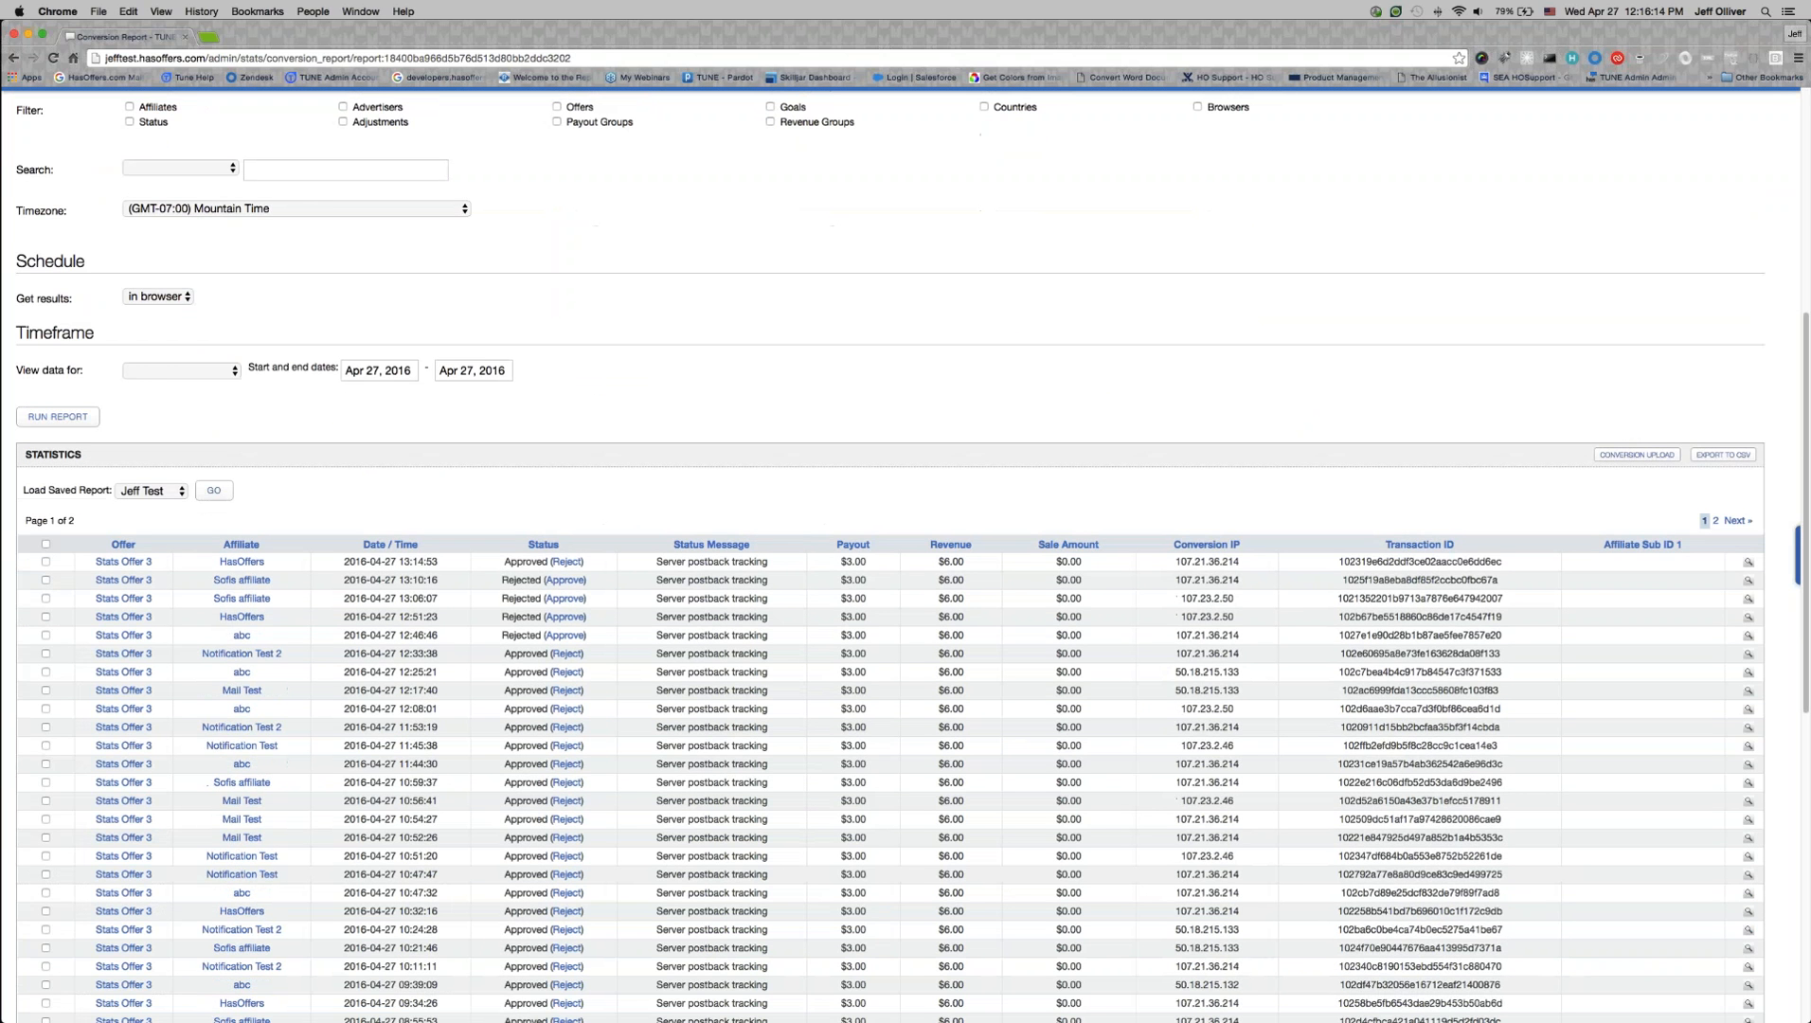
scroll(420, 489, "down", 2)
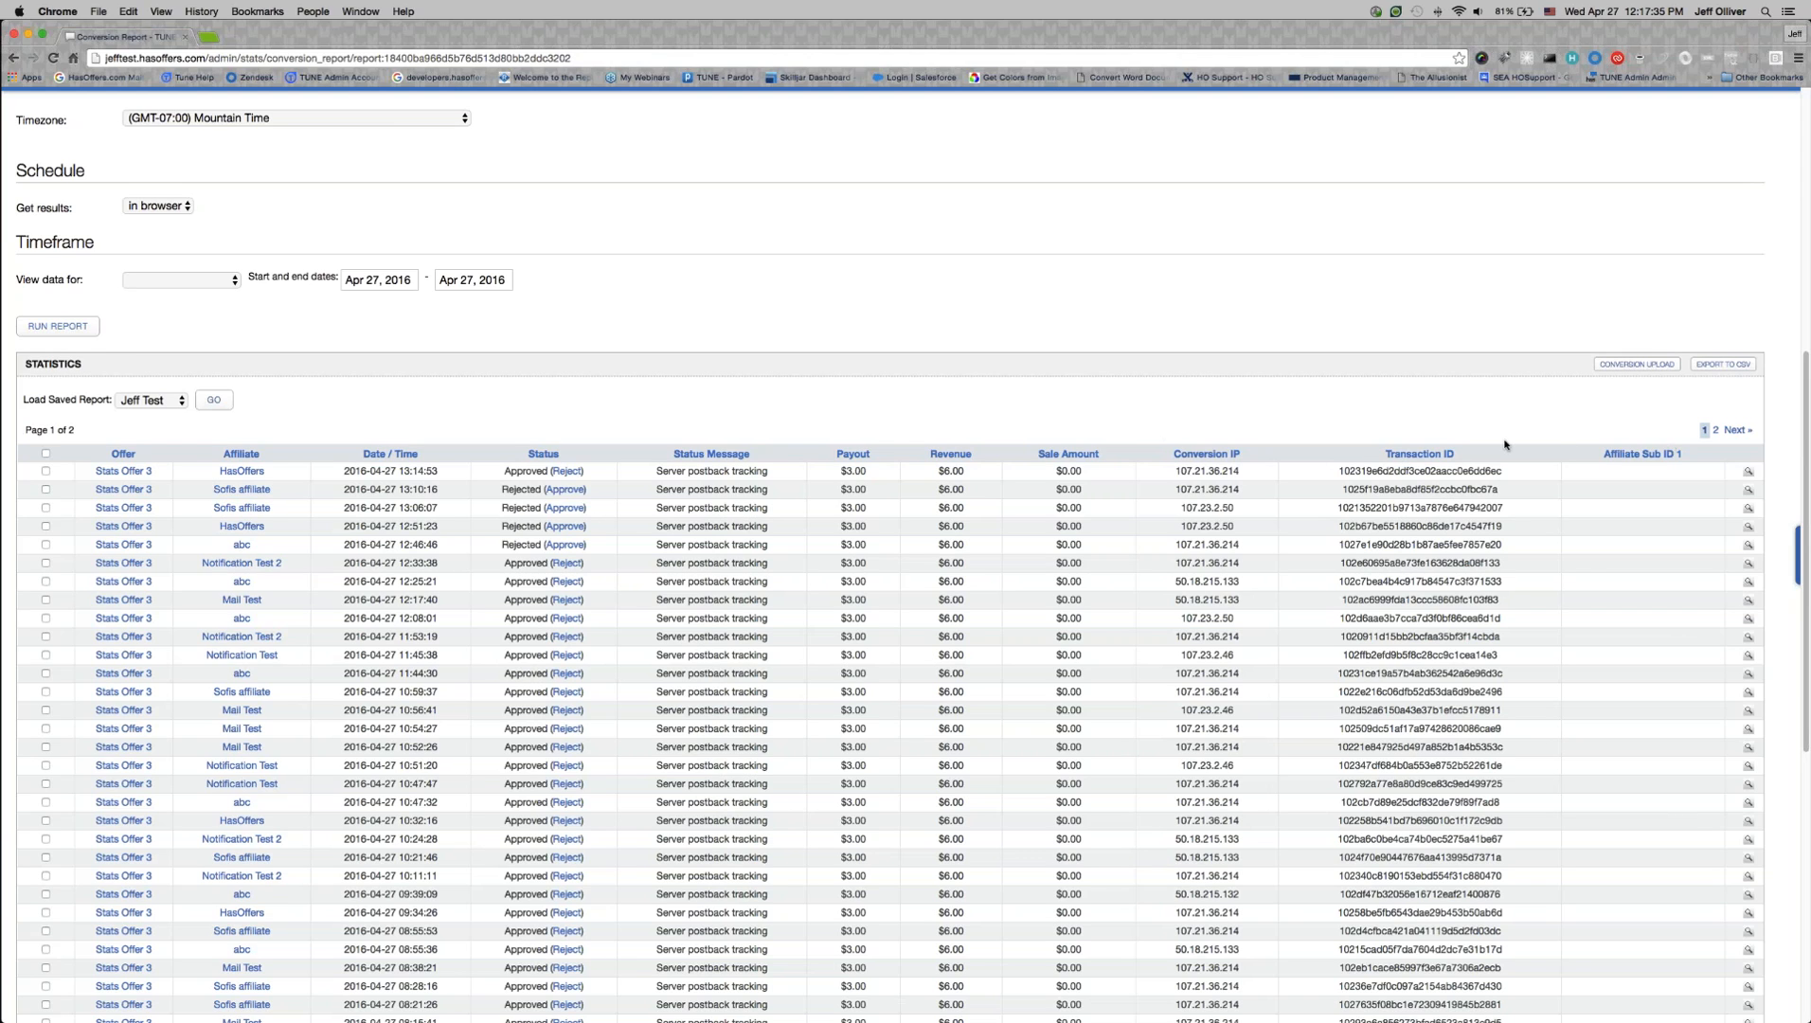
Step: Open the details of the first listed conversion in a new browser tab and switch to that tab
right_click(1748, 471)
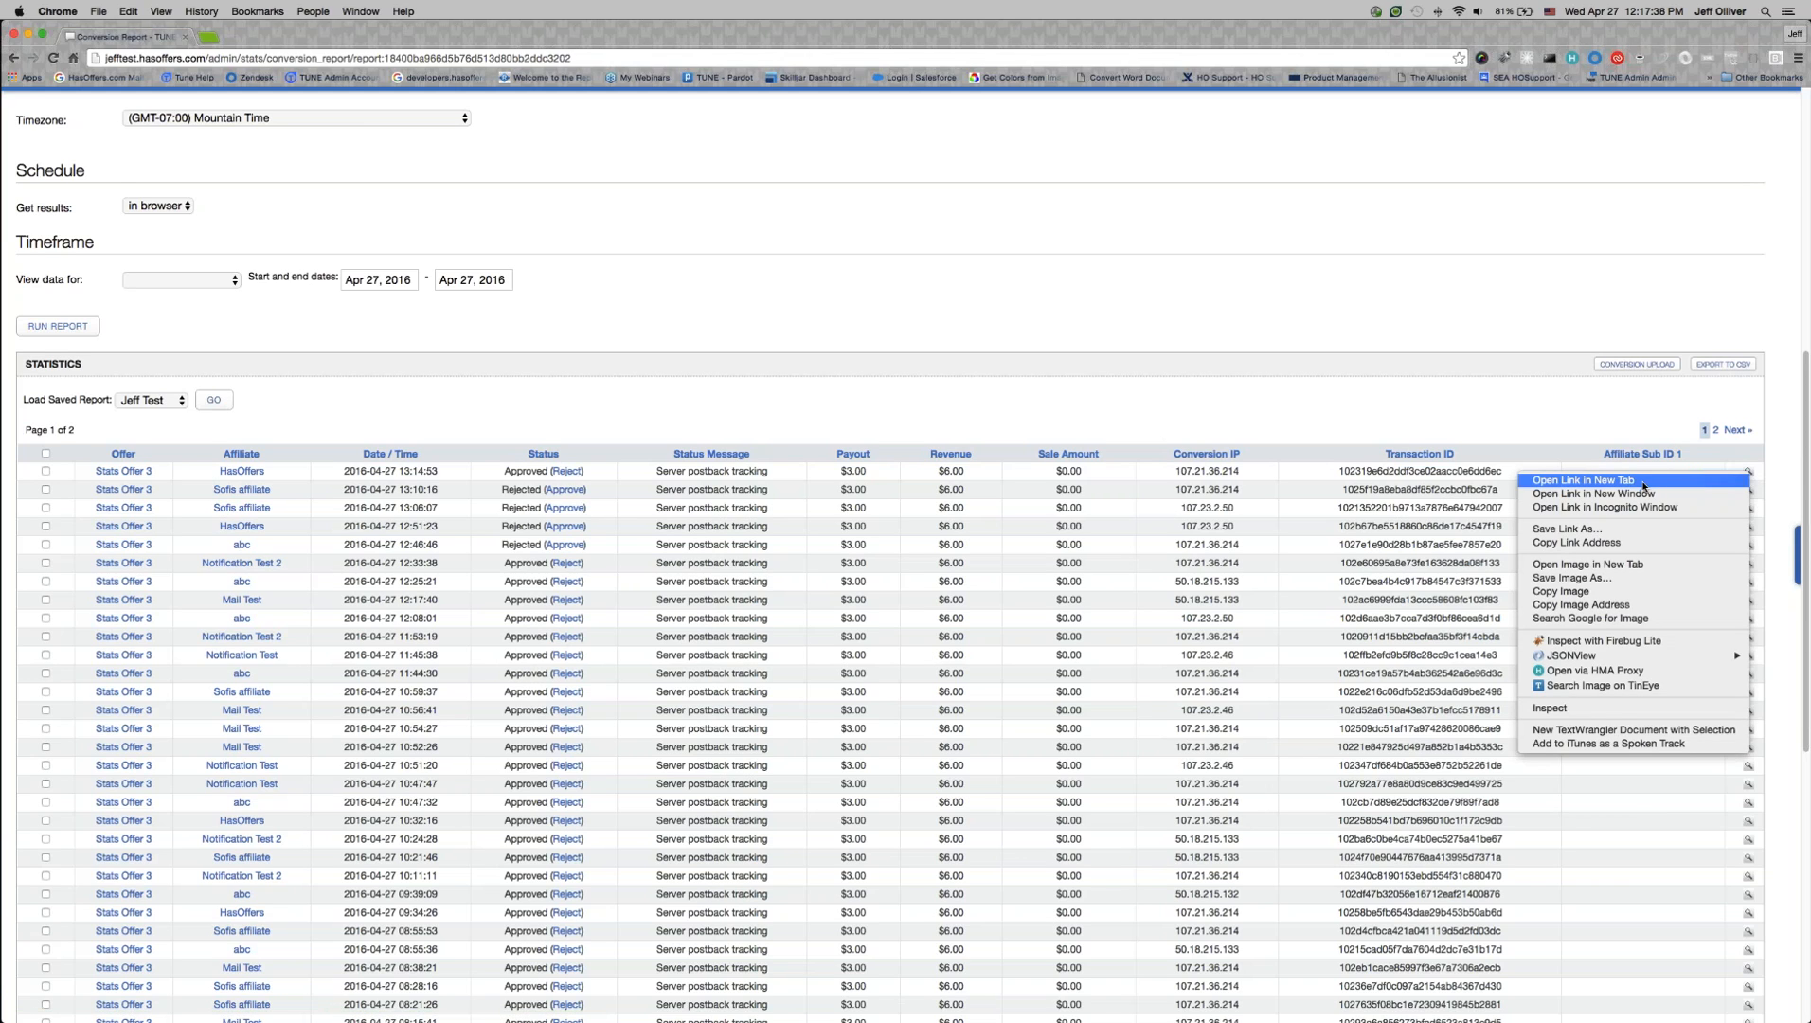
left_click(1241, 424)
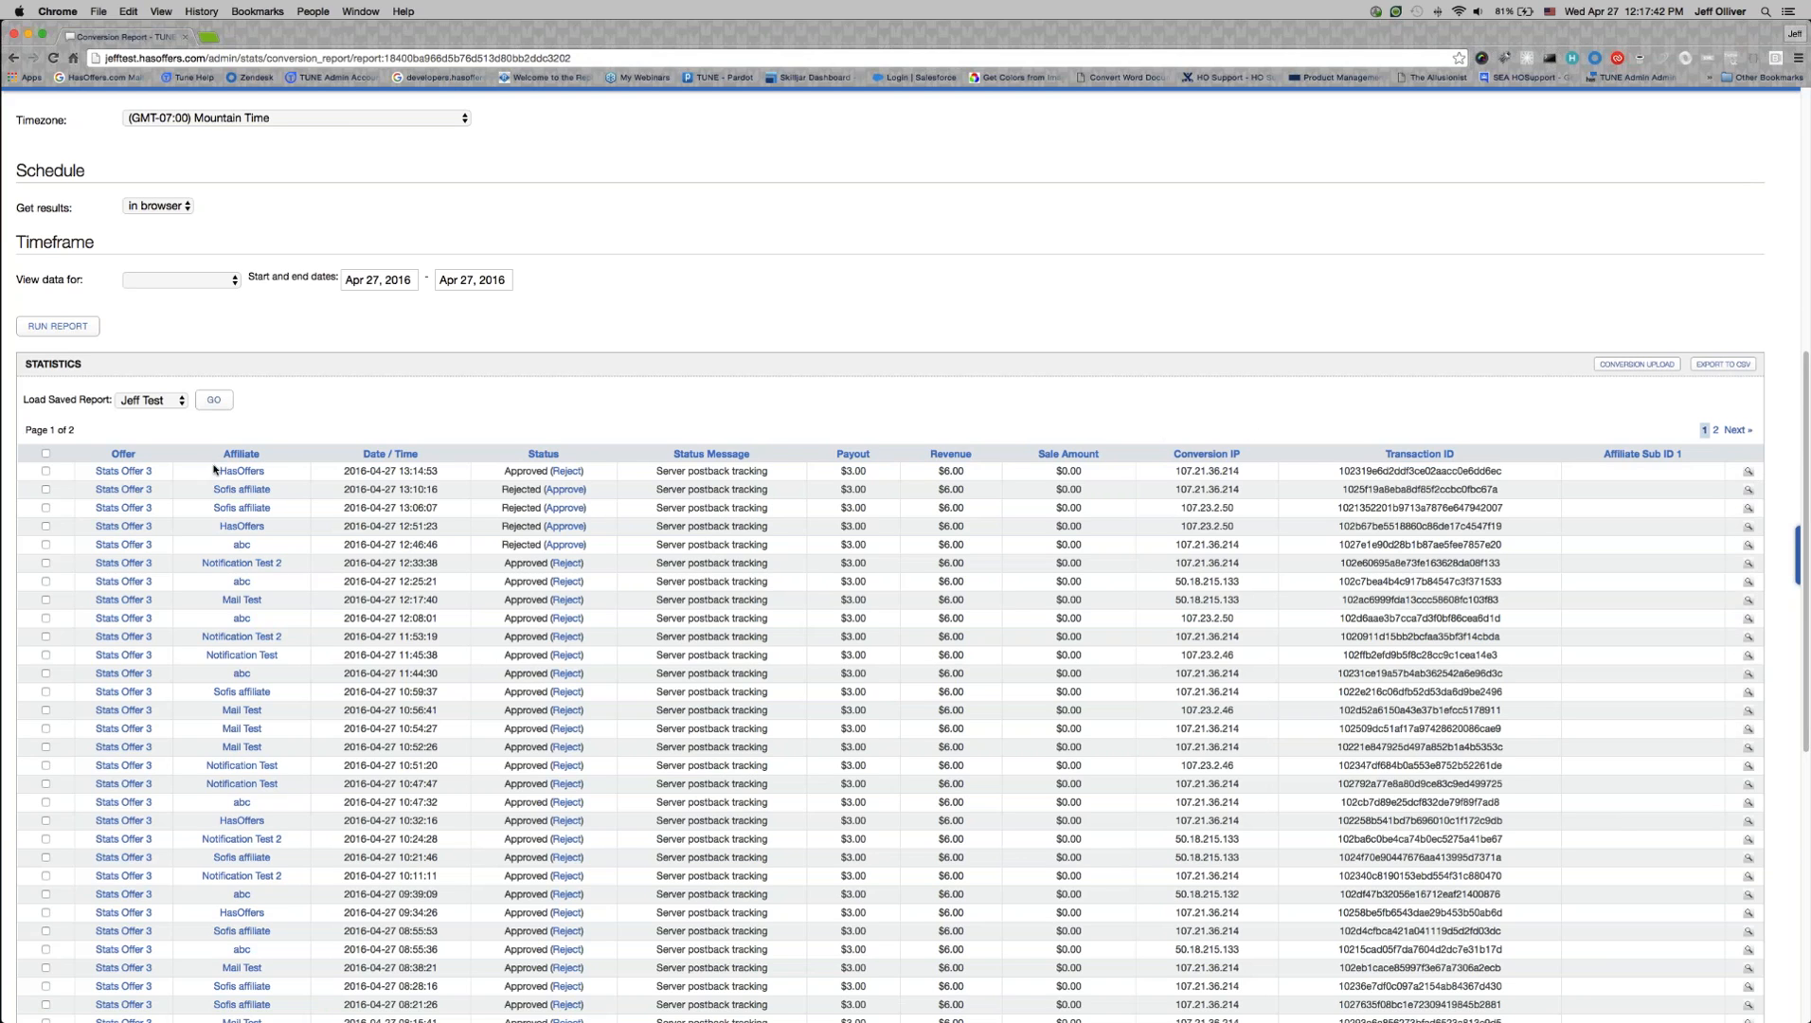
right_click(1749, 474)
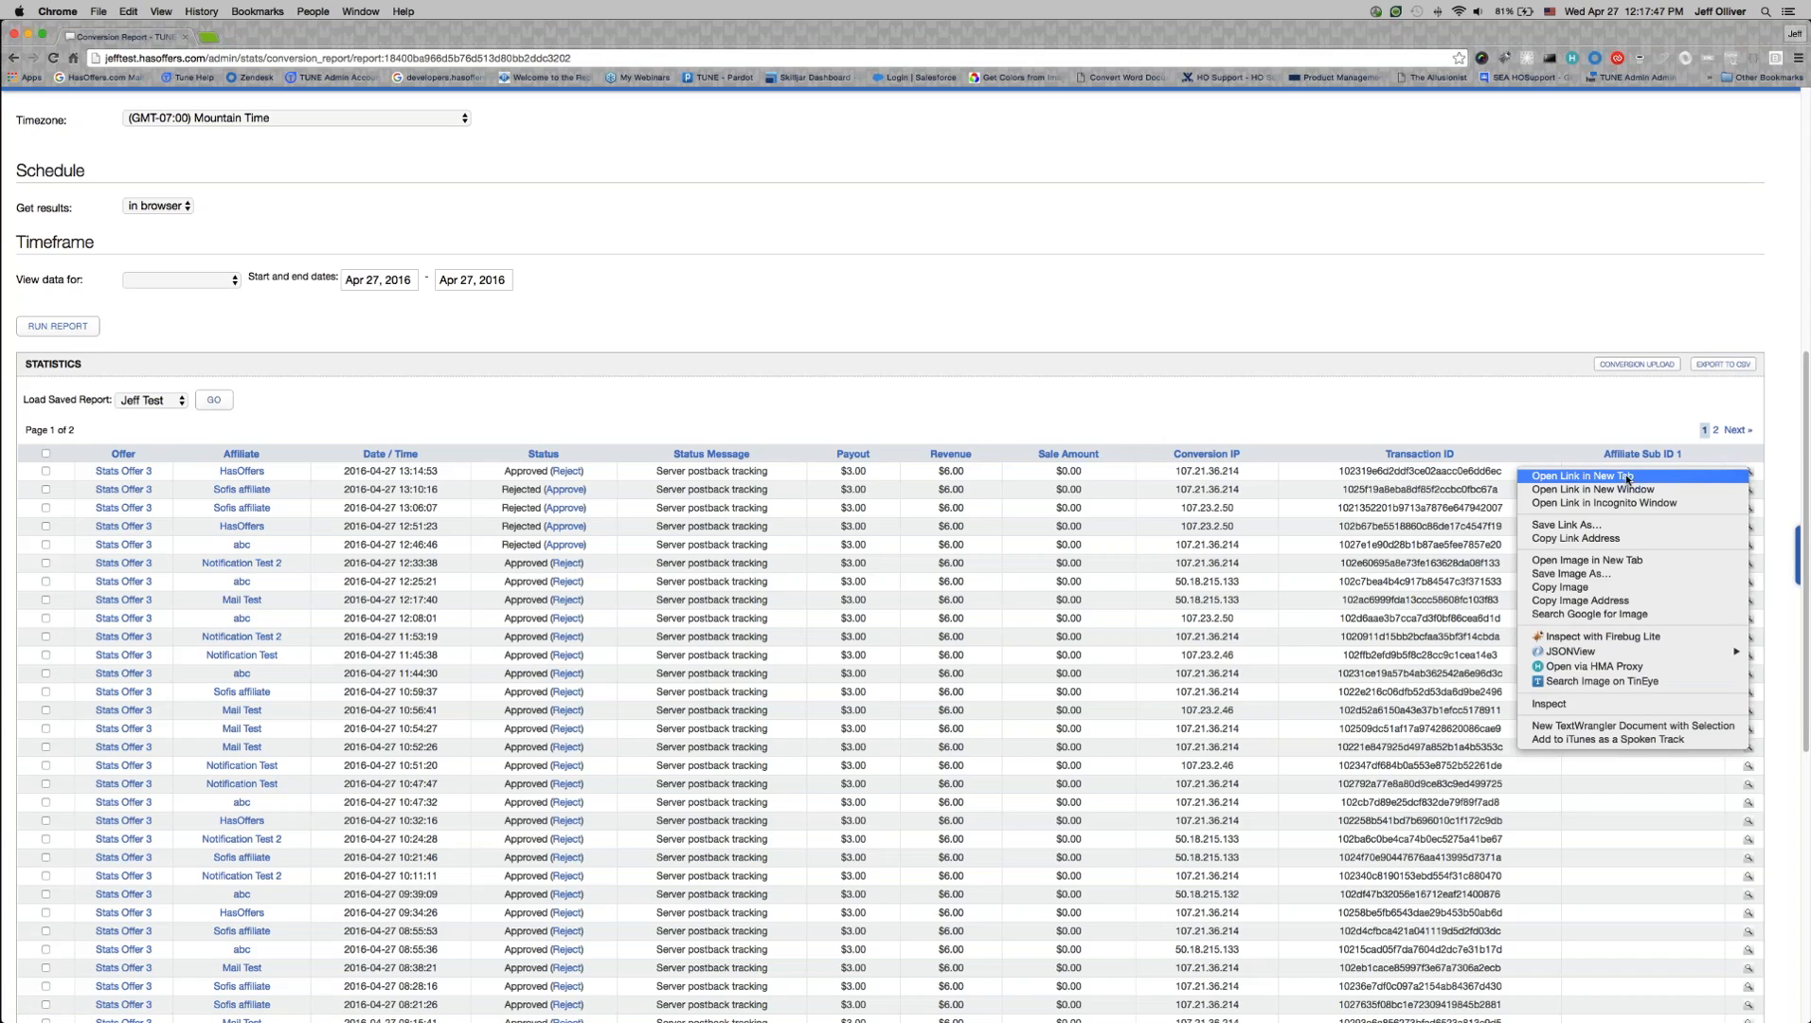
left_click(1626, 478)
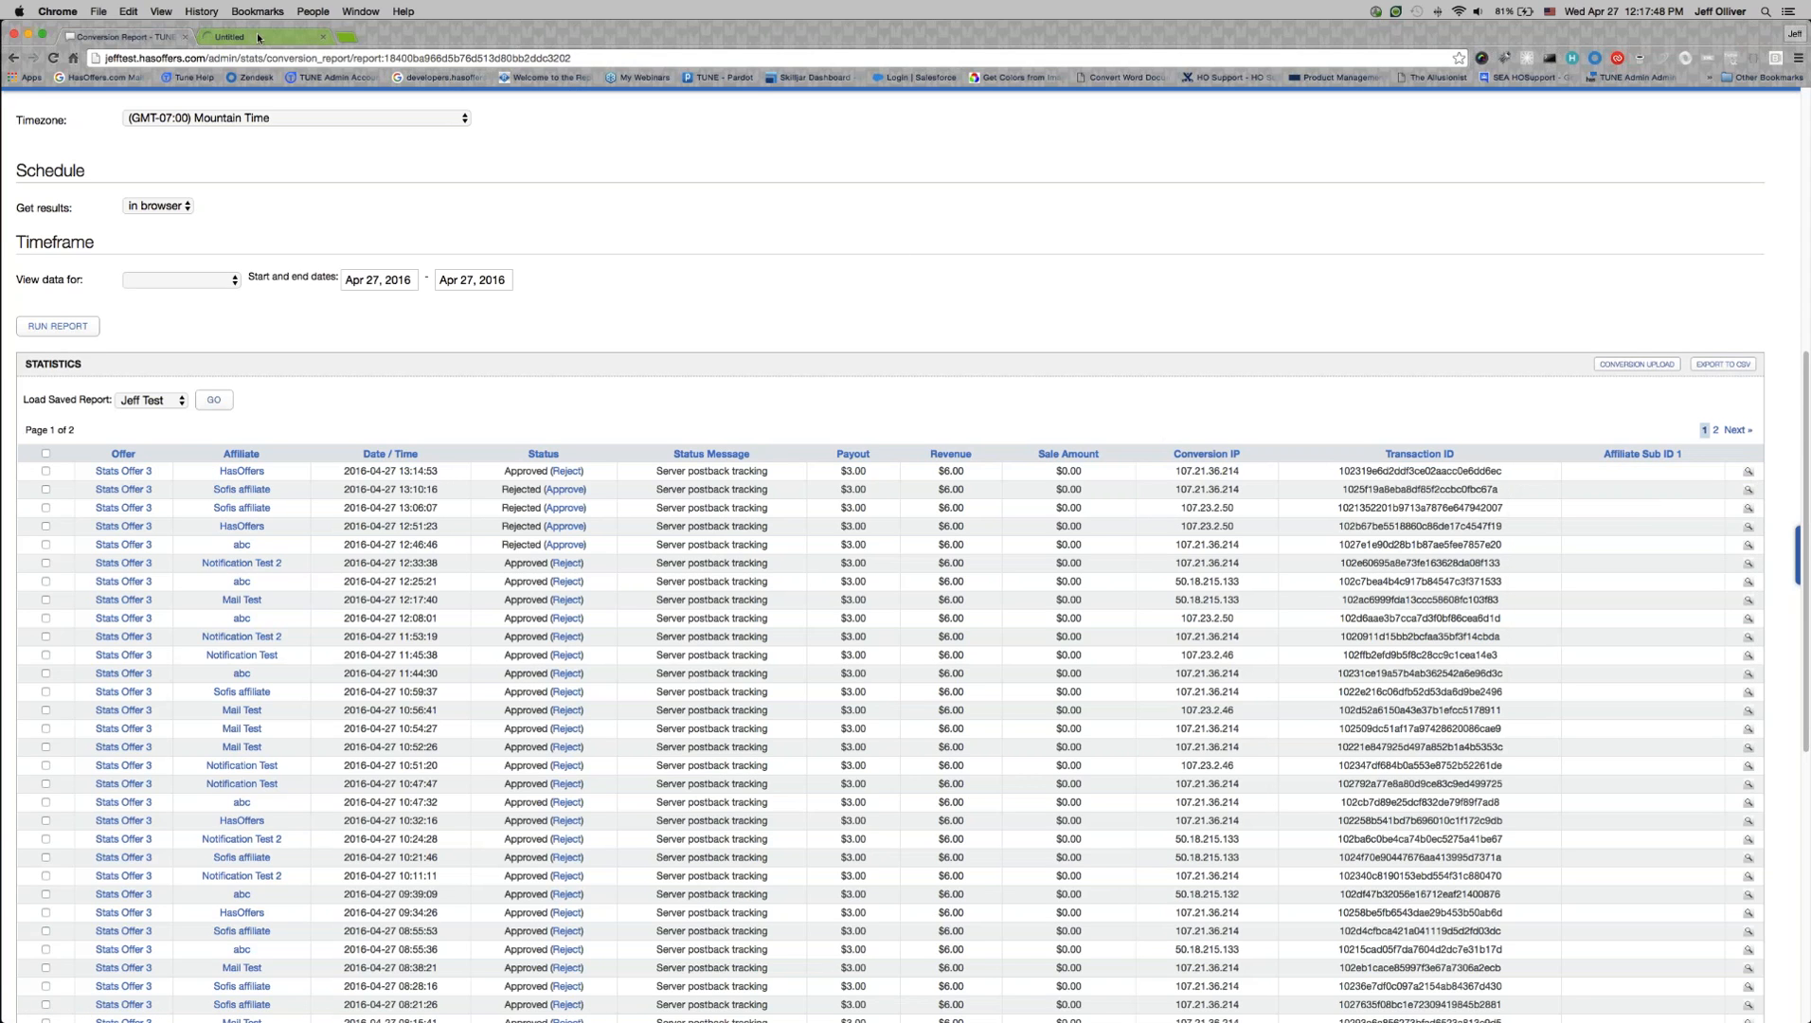
left_click(259, 38)
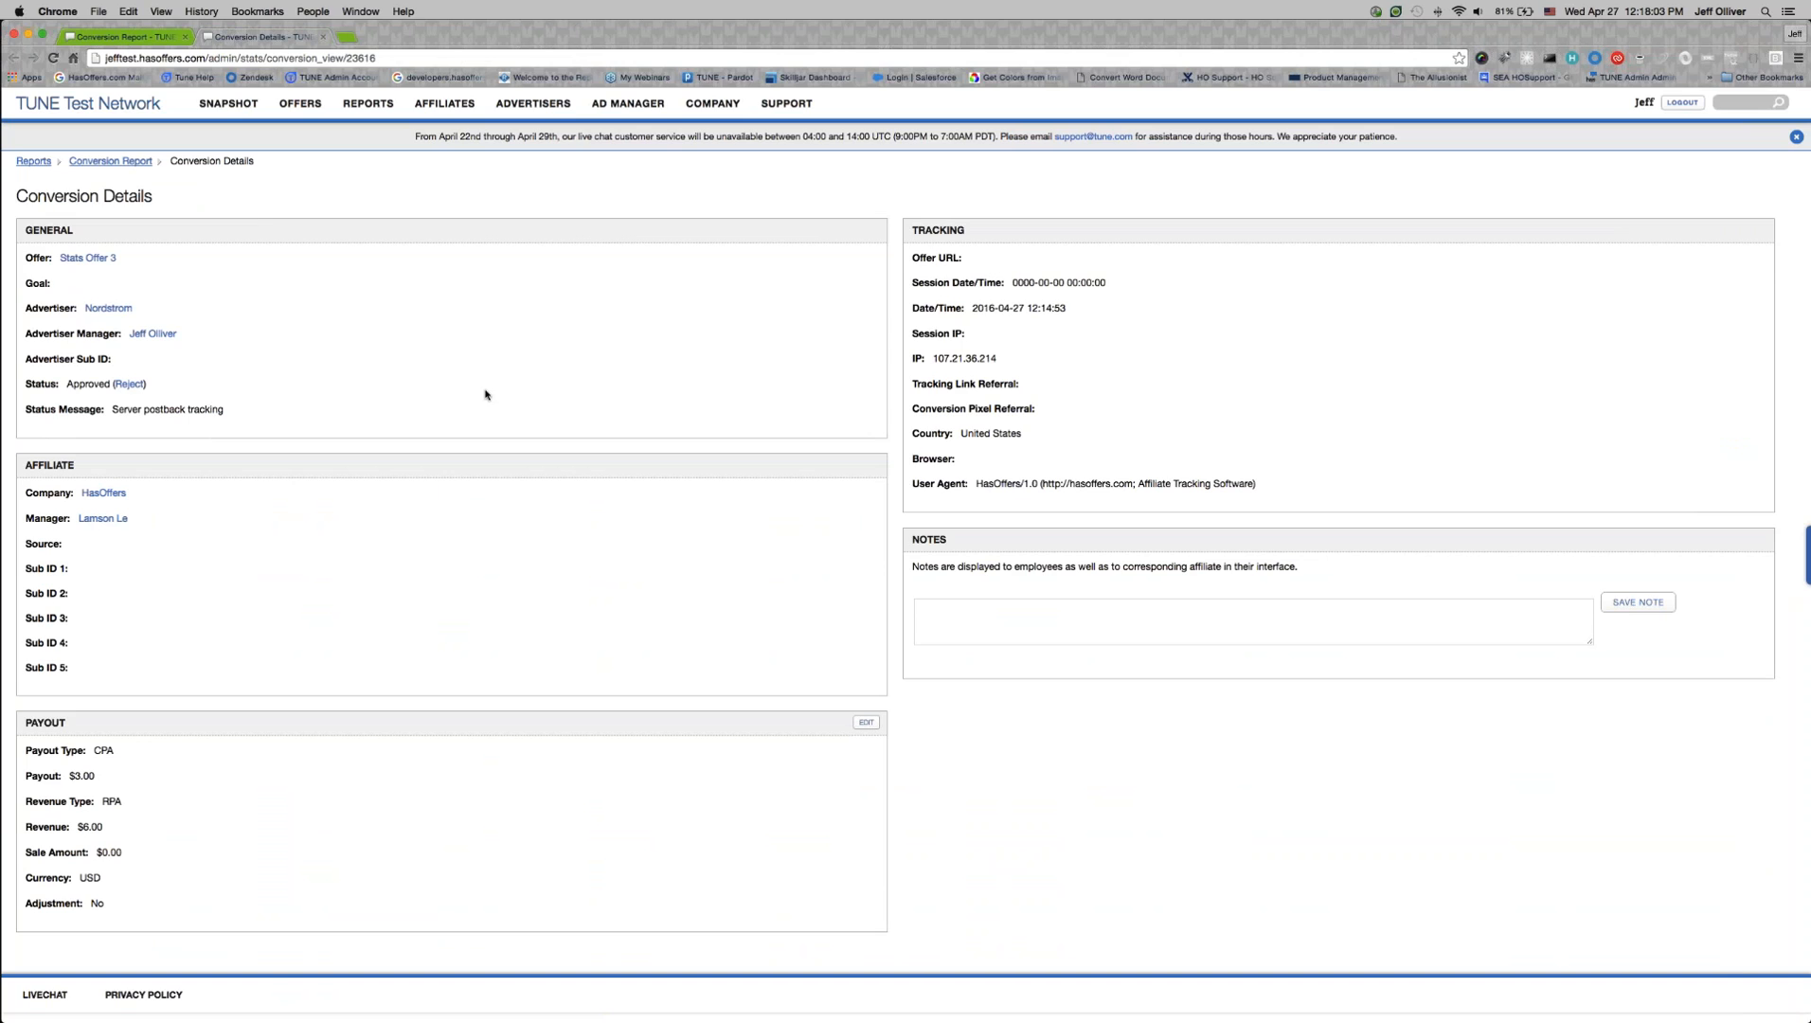
Step: Highlight the conversion's Tracking details from Offer URL to User Agent, and review its Affiliate section
left_click_drag(905, 259, 1171, 499)
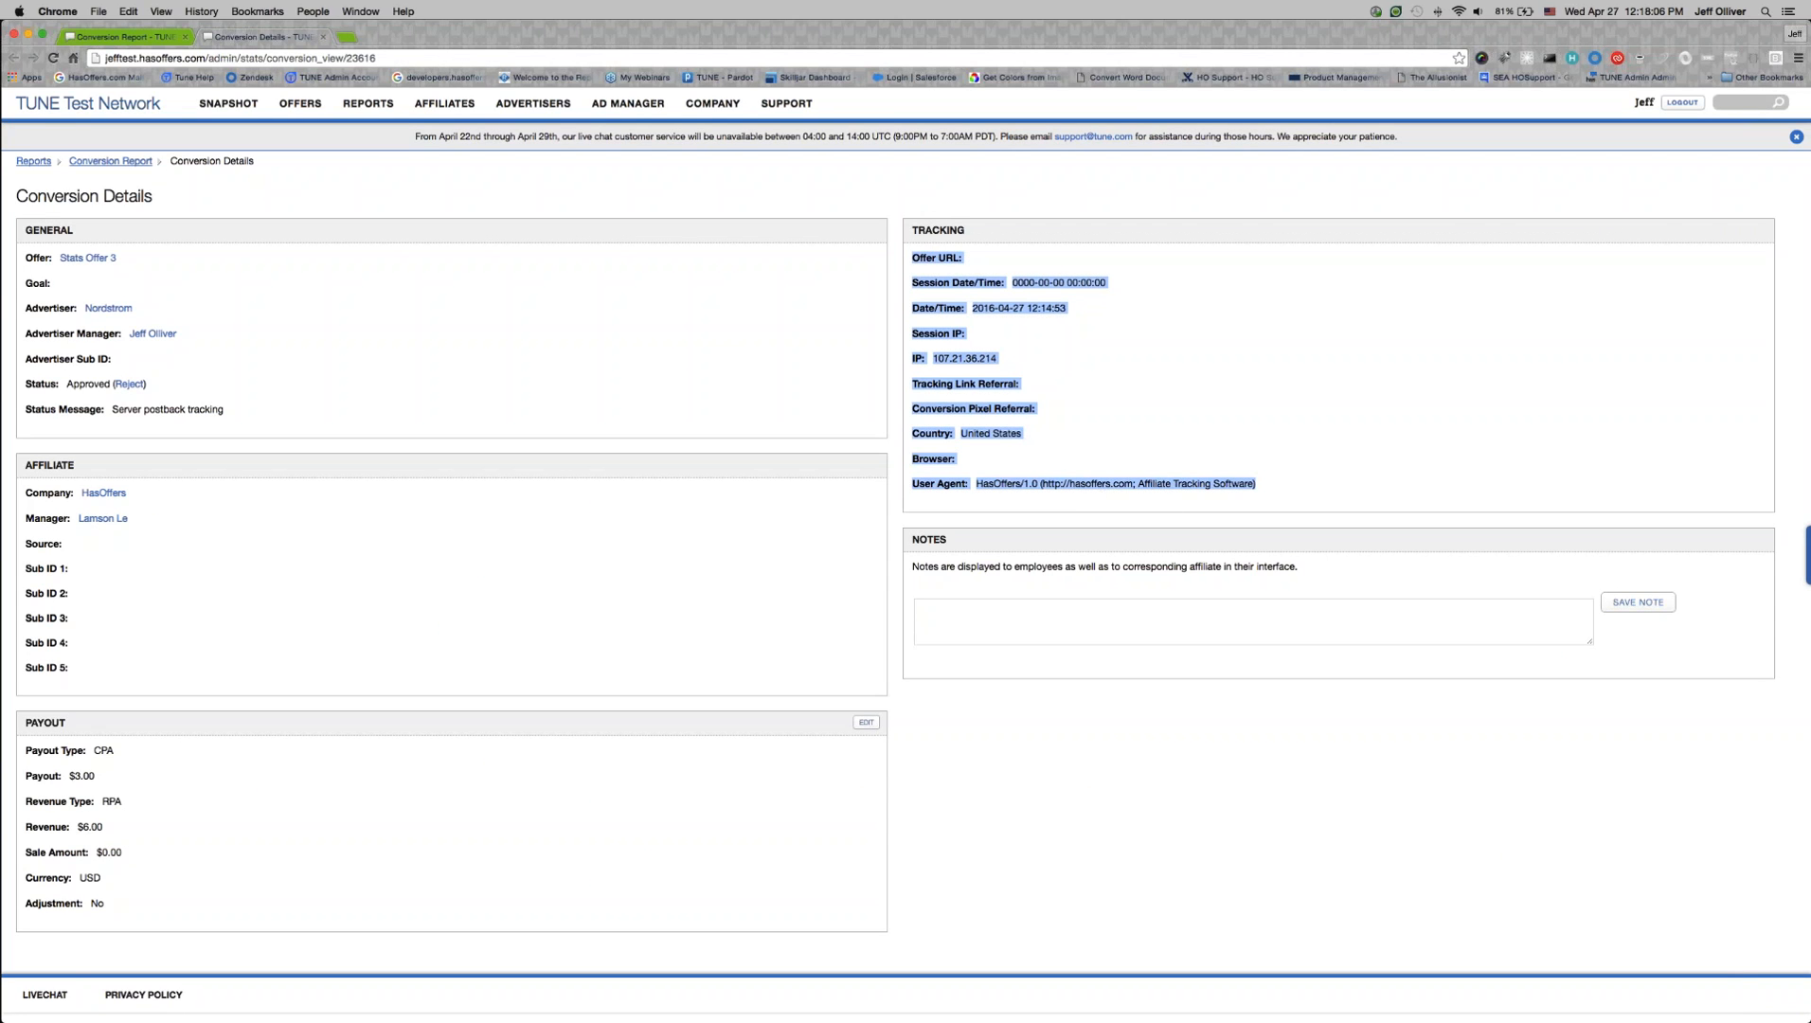
left_click(976, 258)
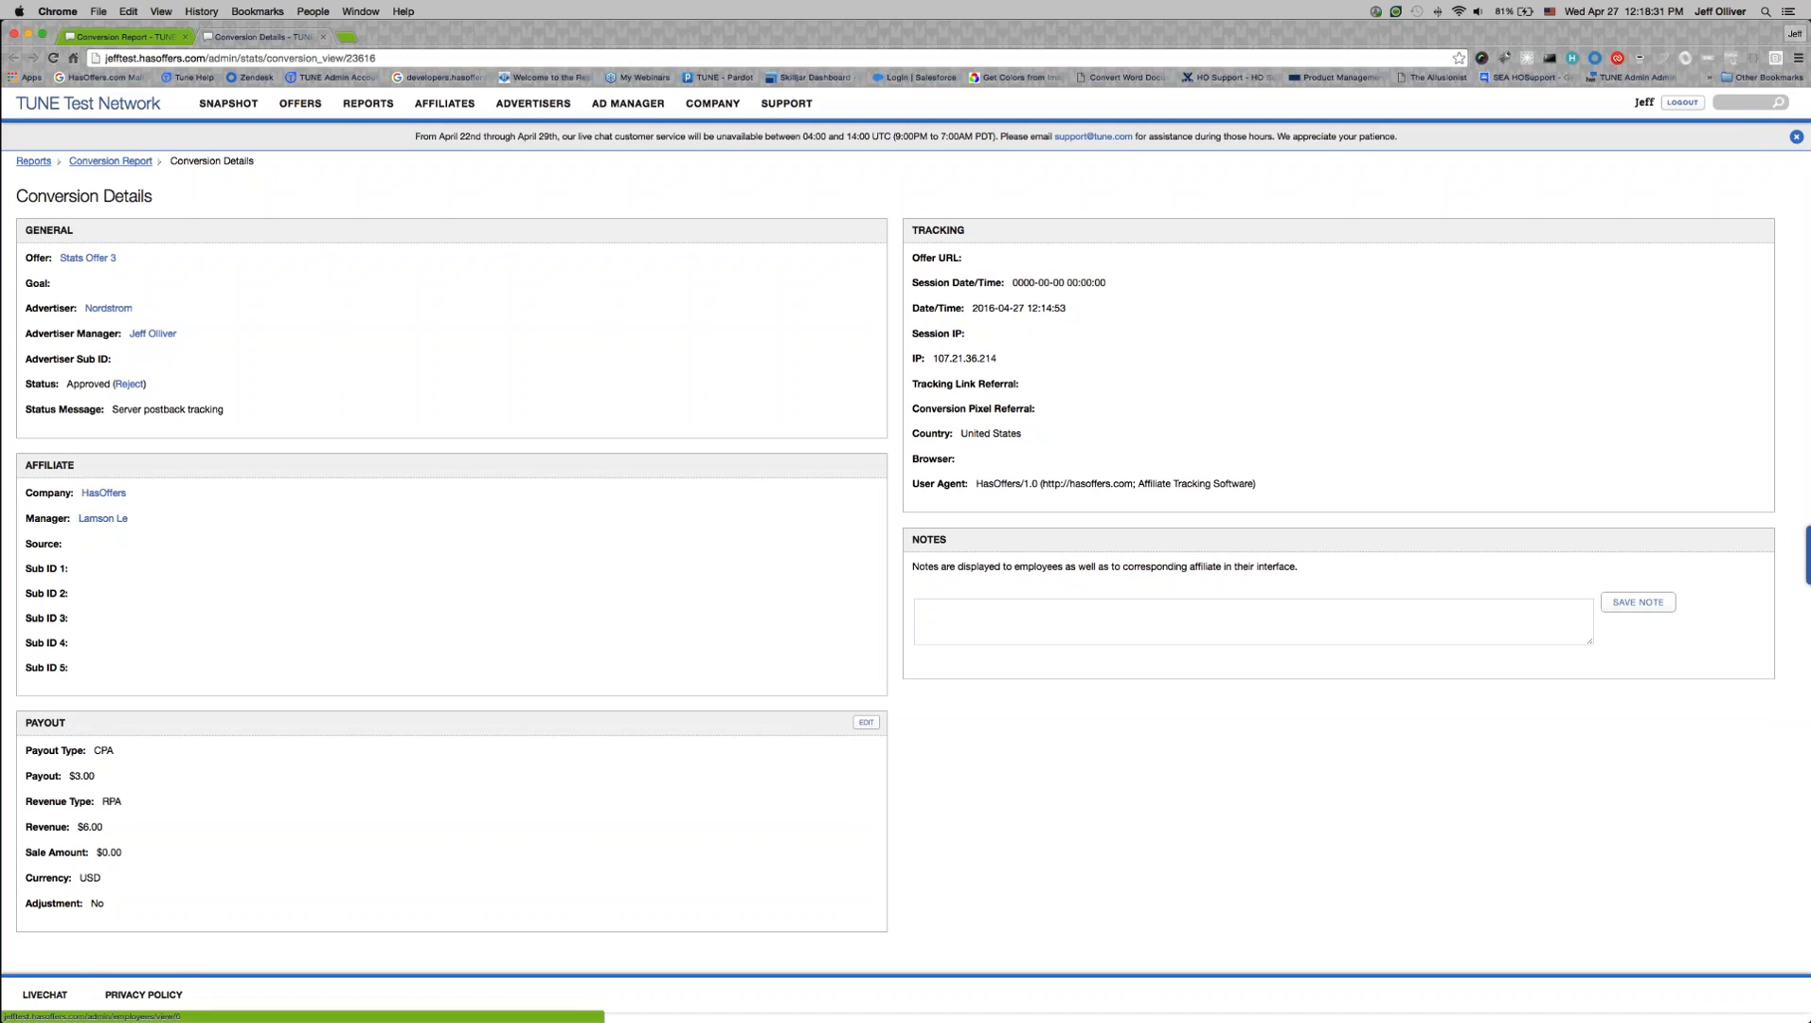
left_click(91, 498)
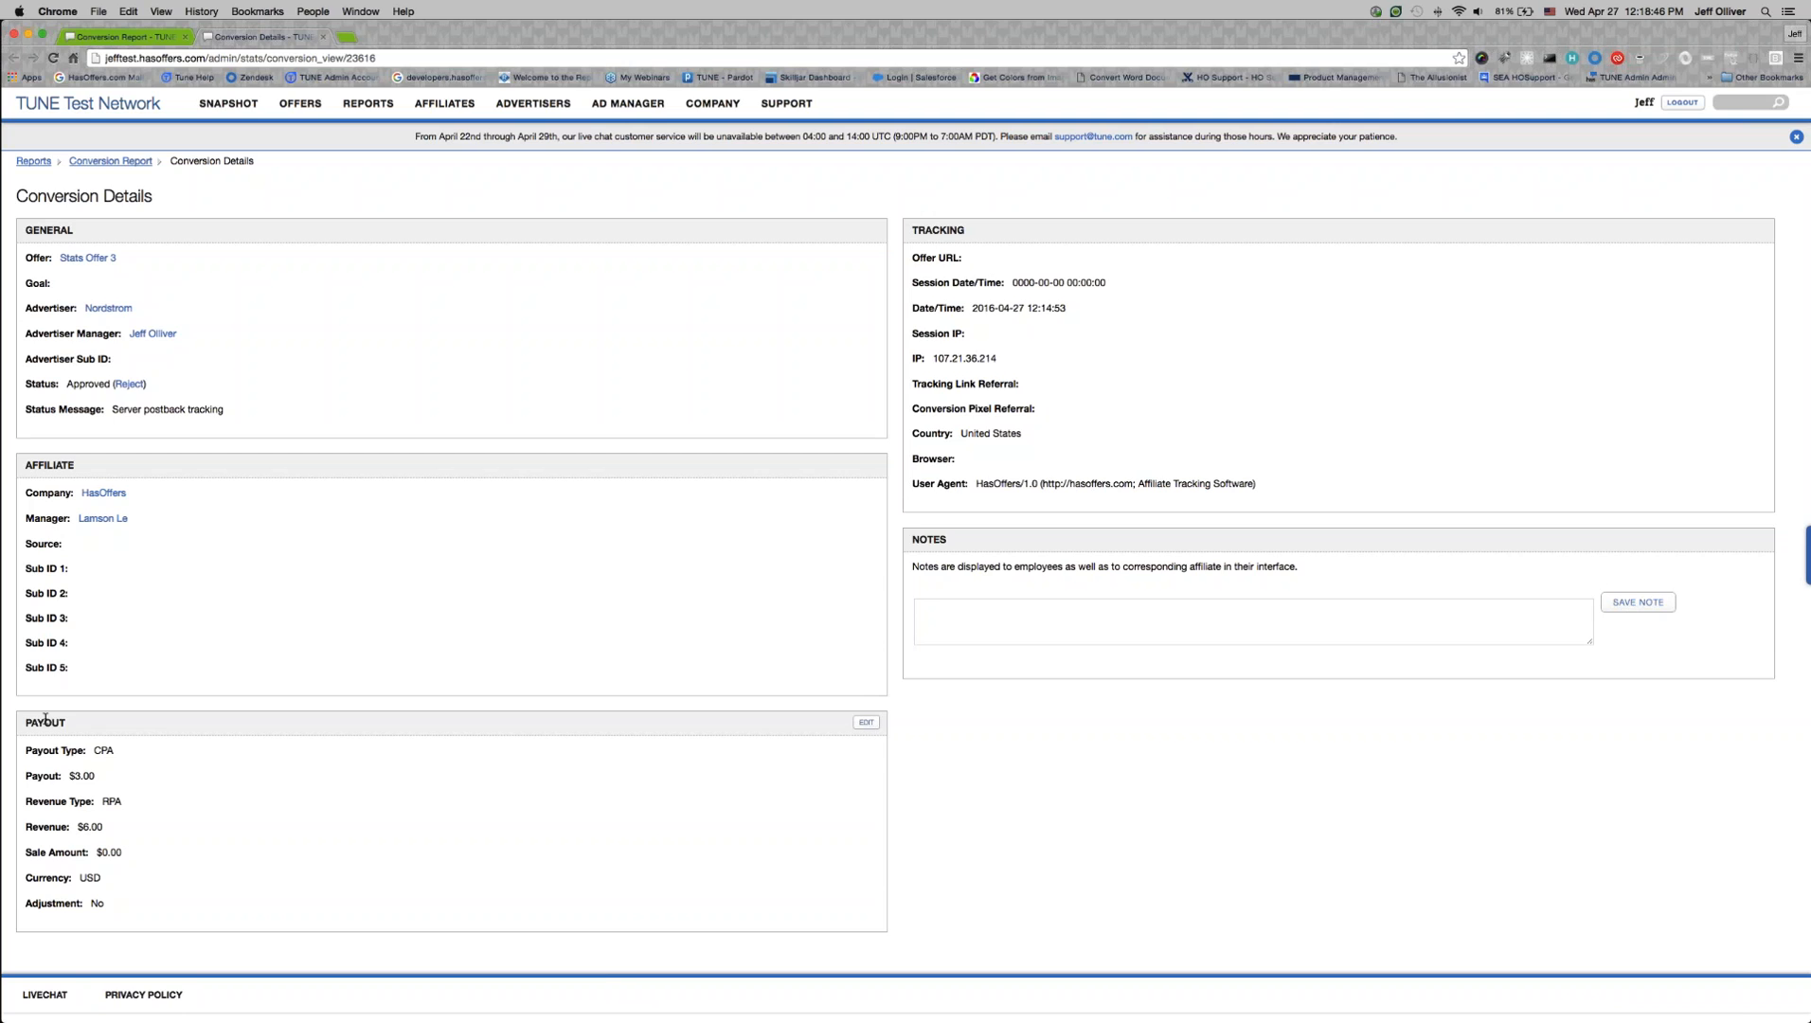
Step: Set the conversion's revenue to $10, payout to $5 and sale amount to $250, save, and return to its details
left_click(865, 723)
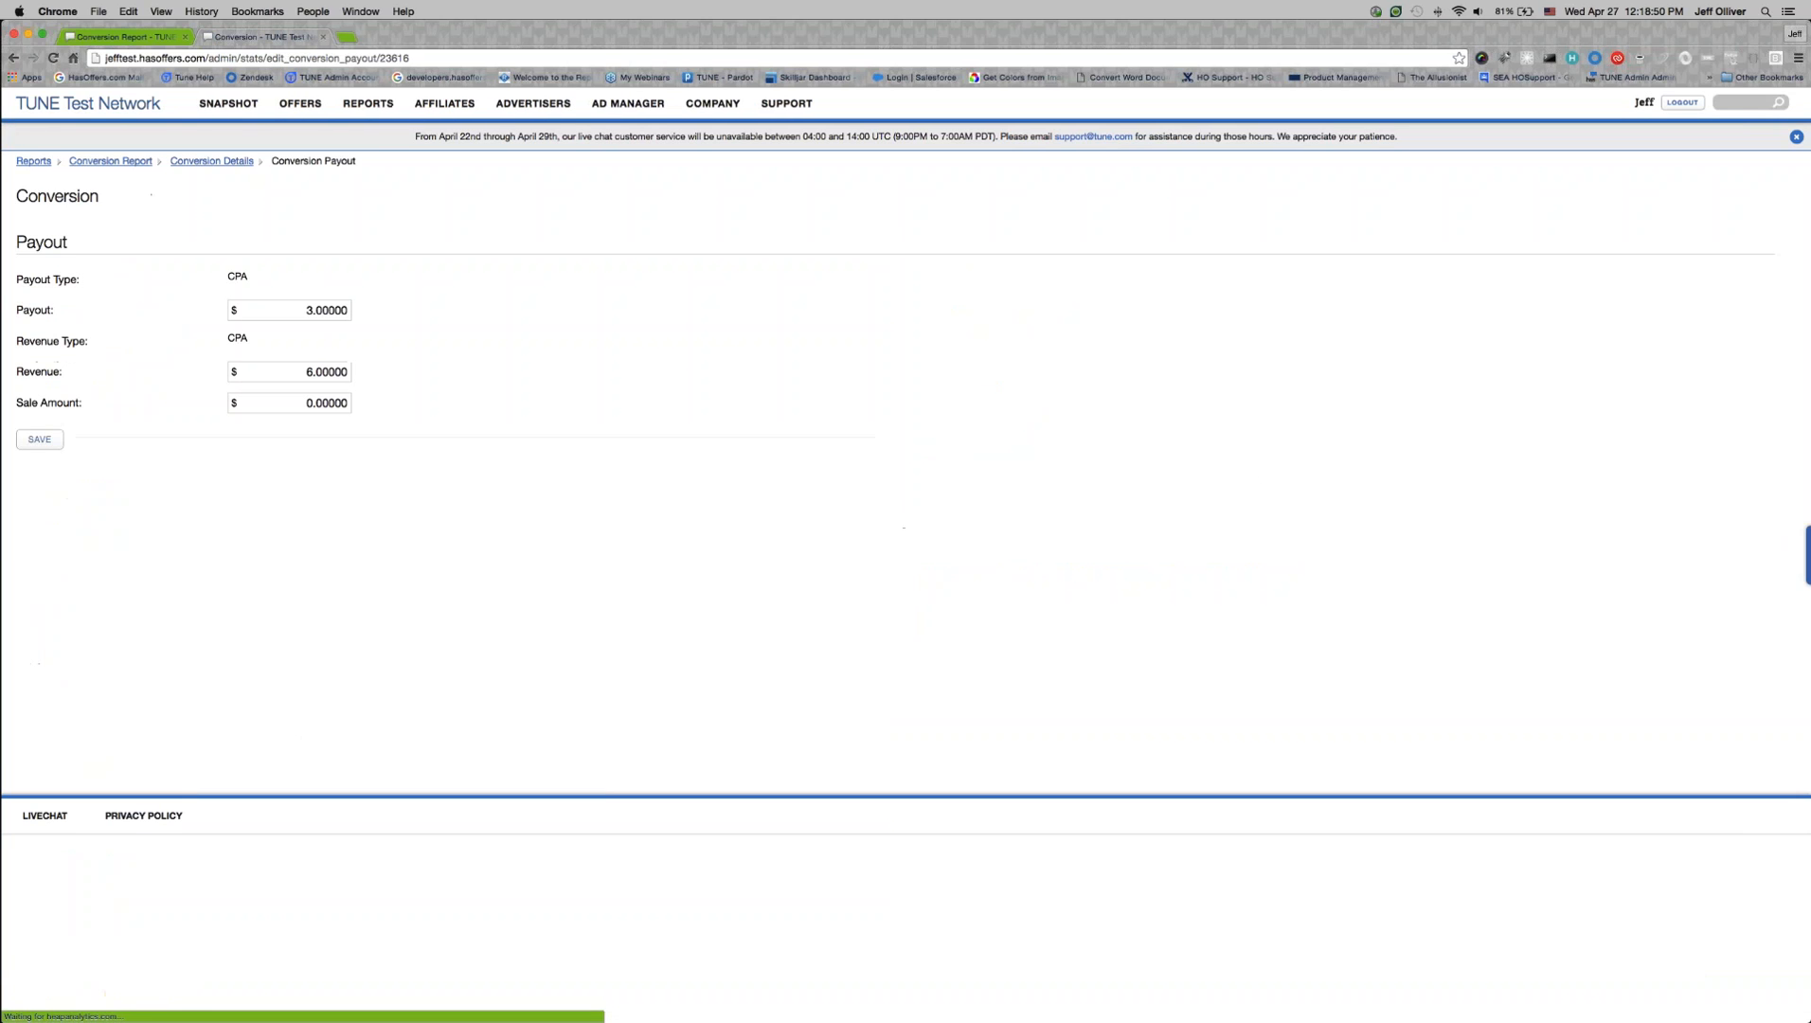
left_click(308, 372)
left_click_drag(308, 372, 315, 373)
type("10")
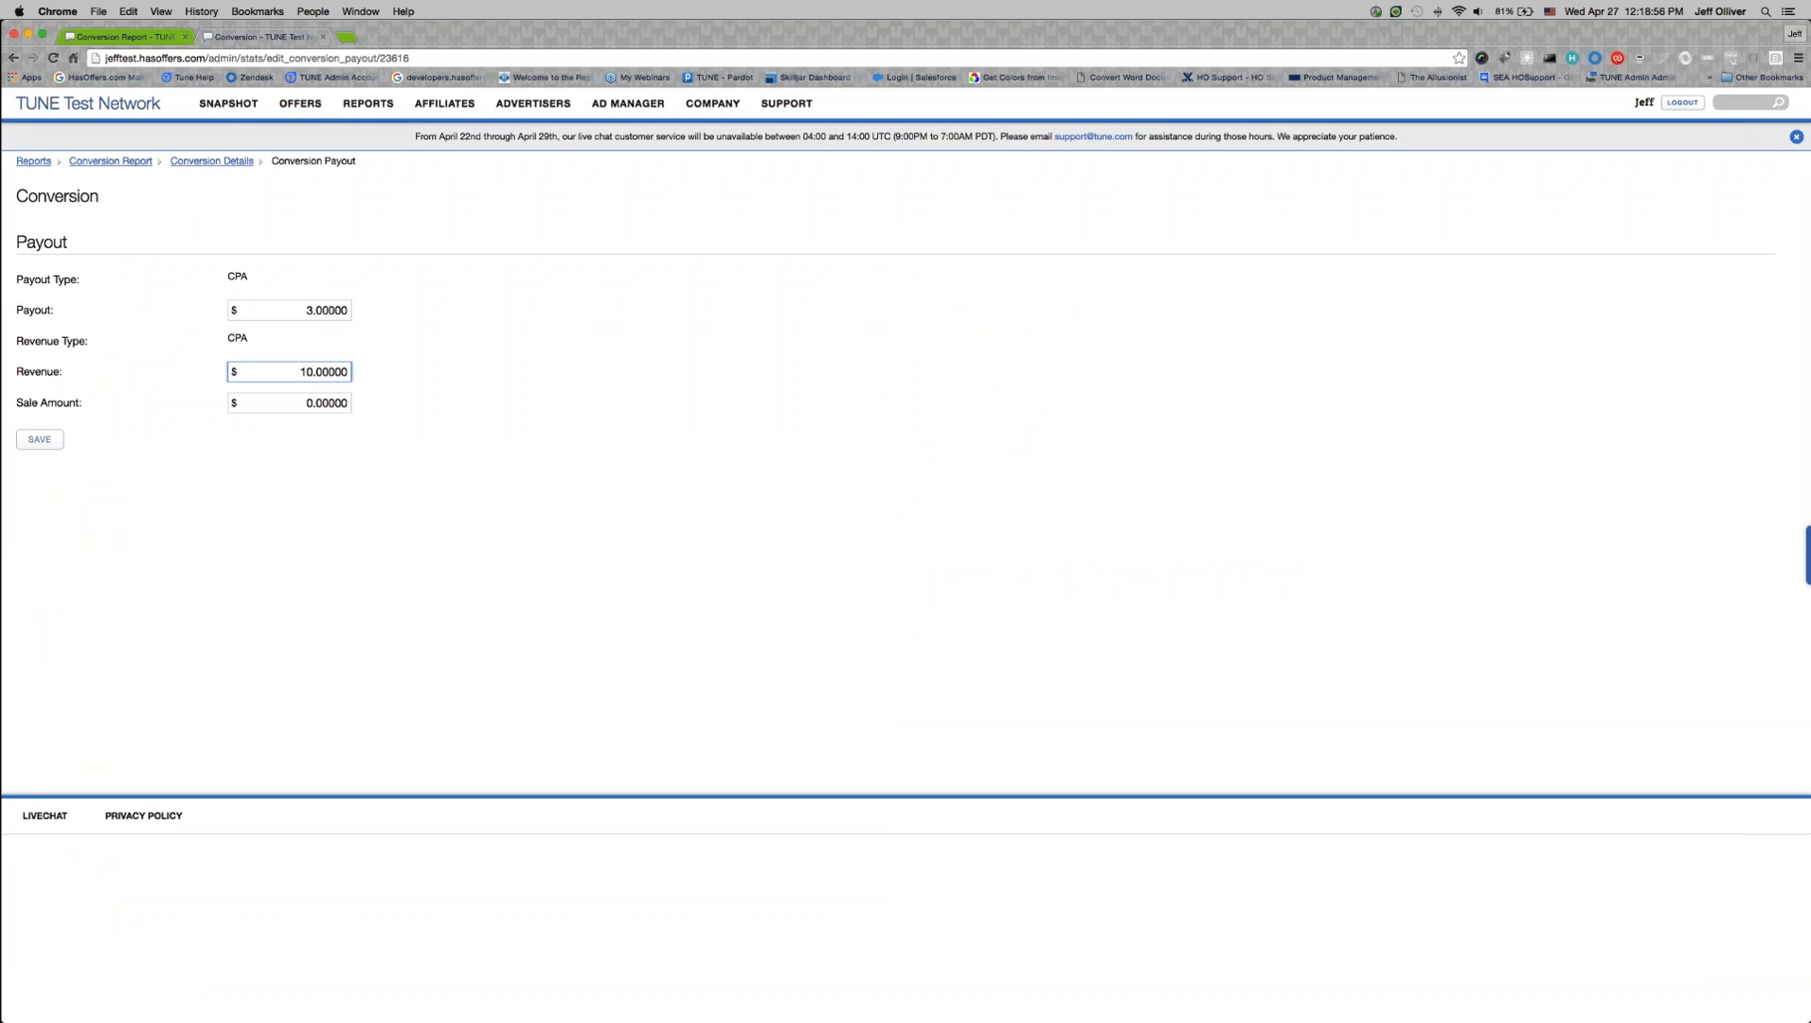
left_click(312, 310)
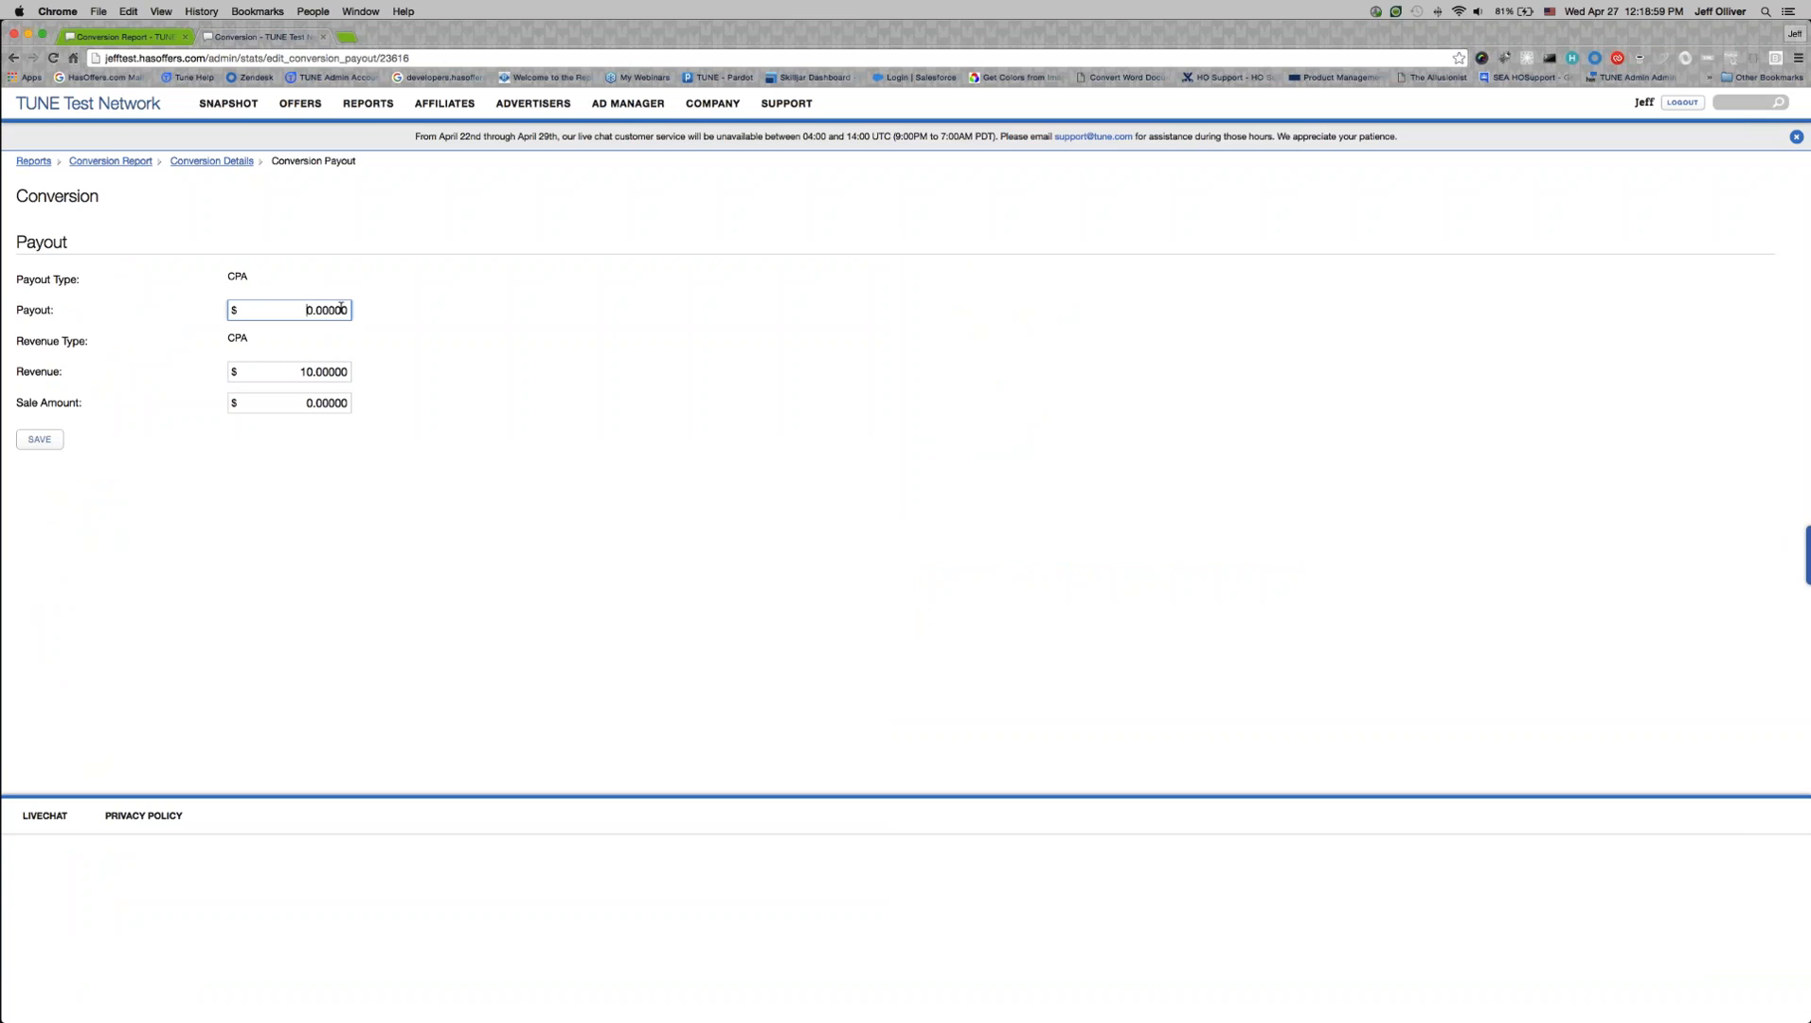
left_click(295, 522)
left_click(309, 402)
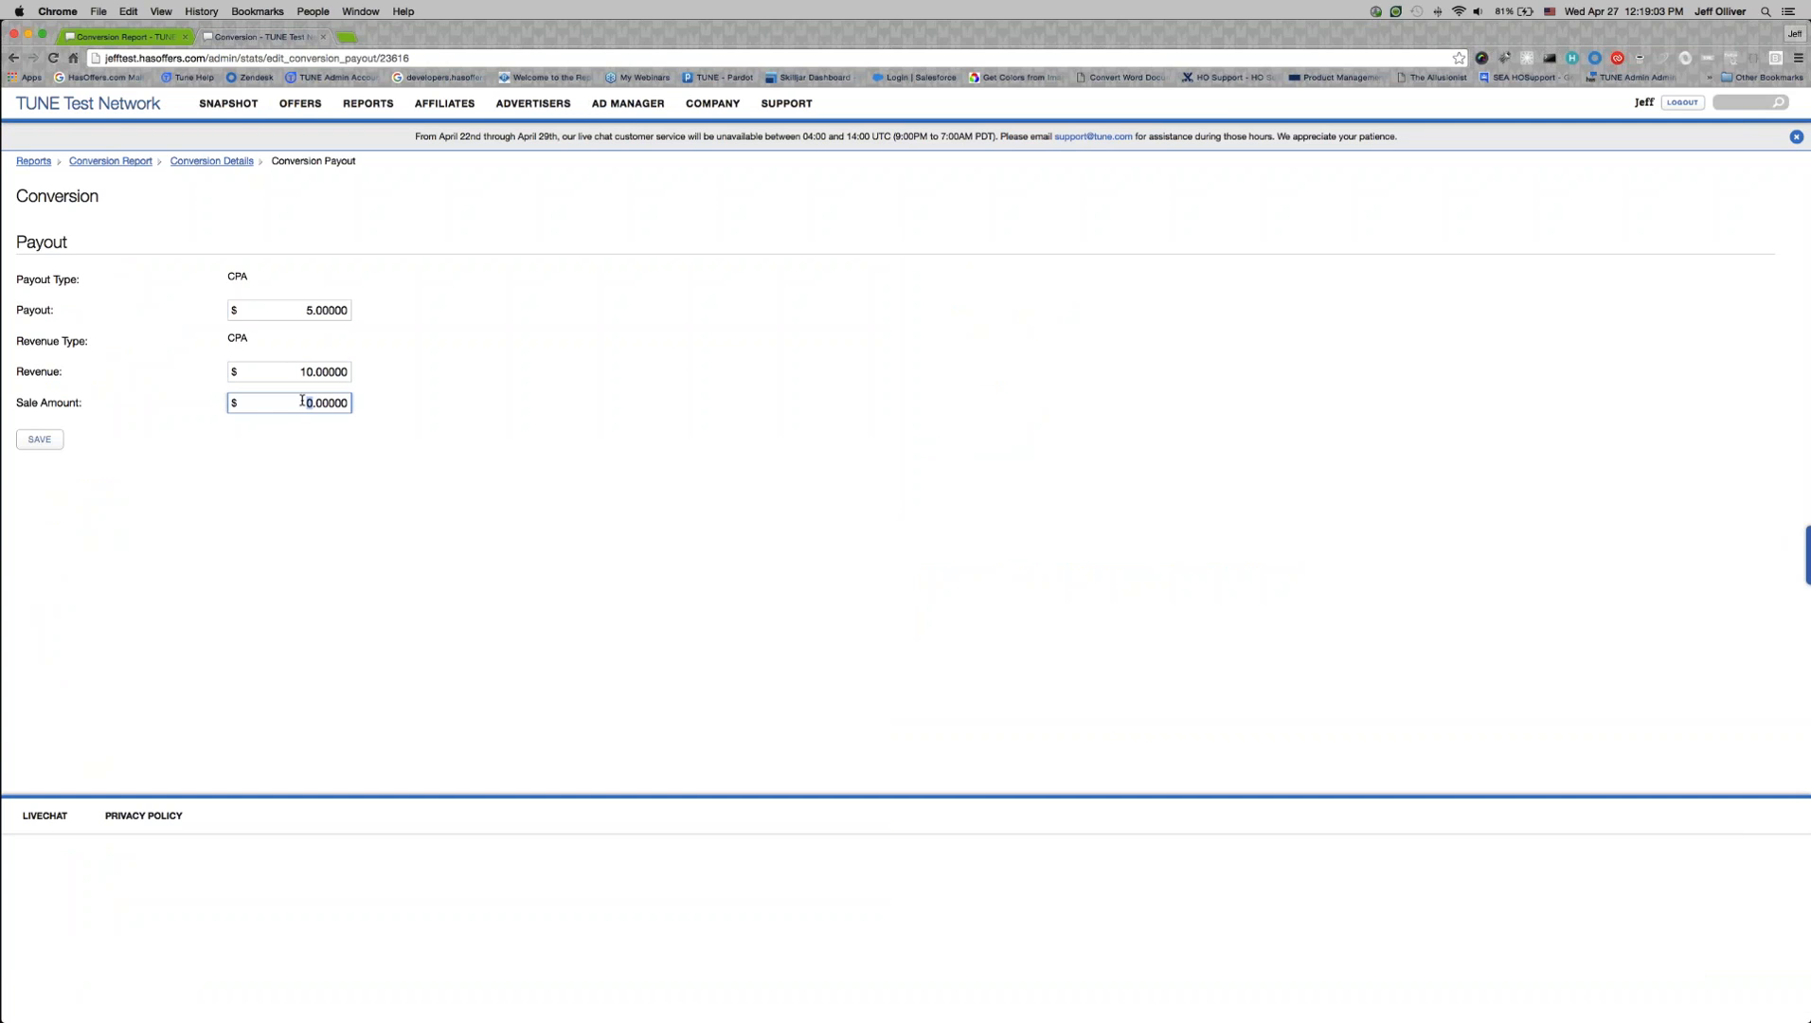
type("25")
left_click(39, 440)
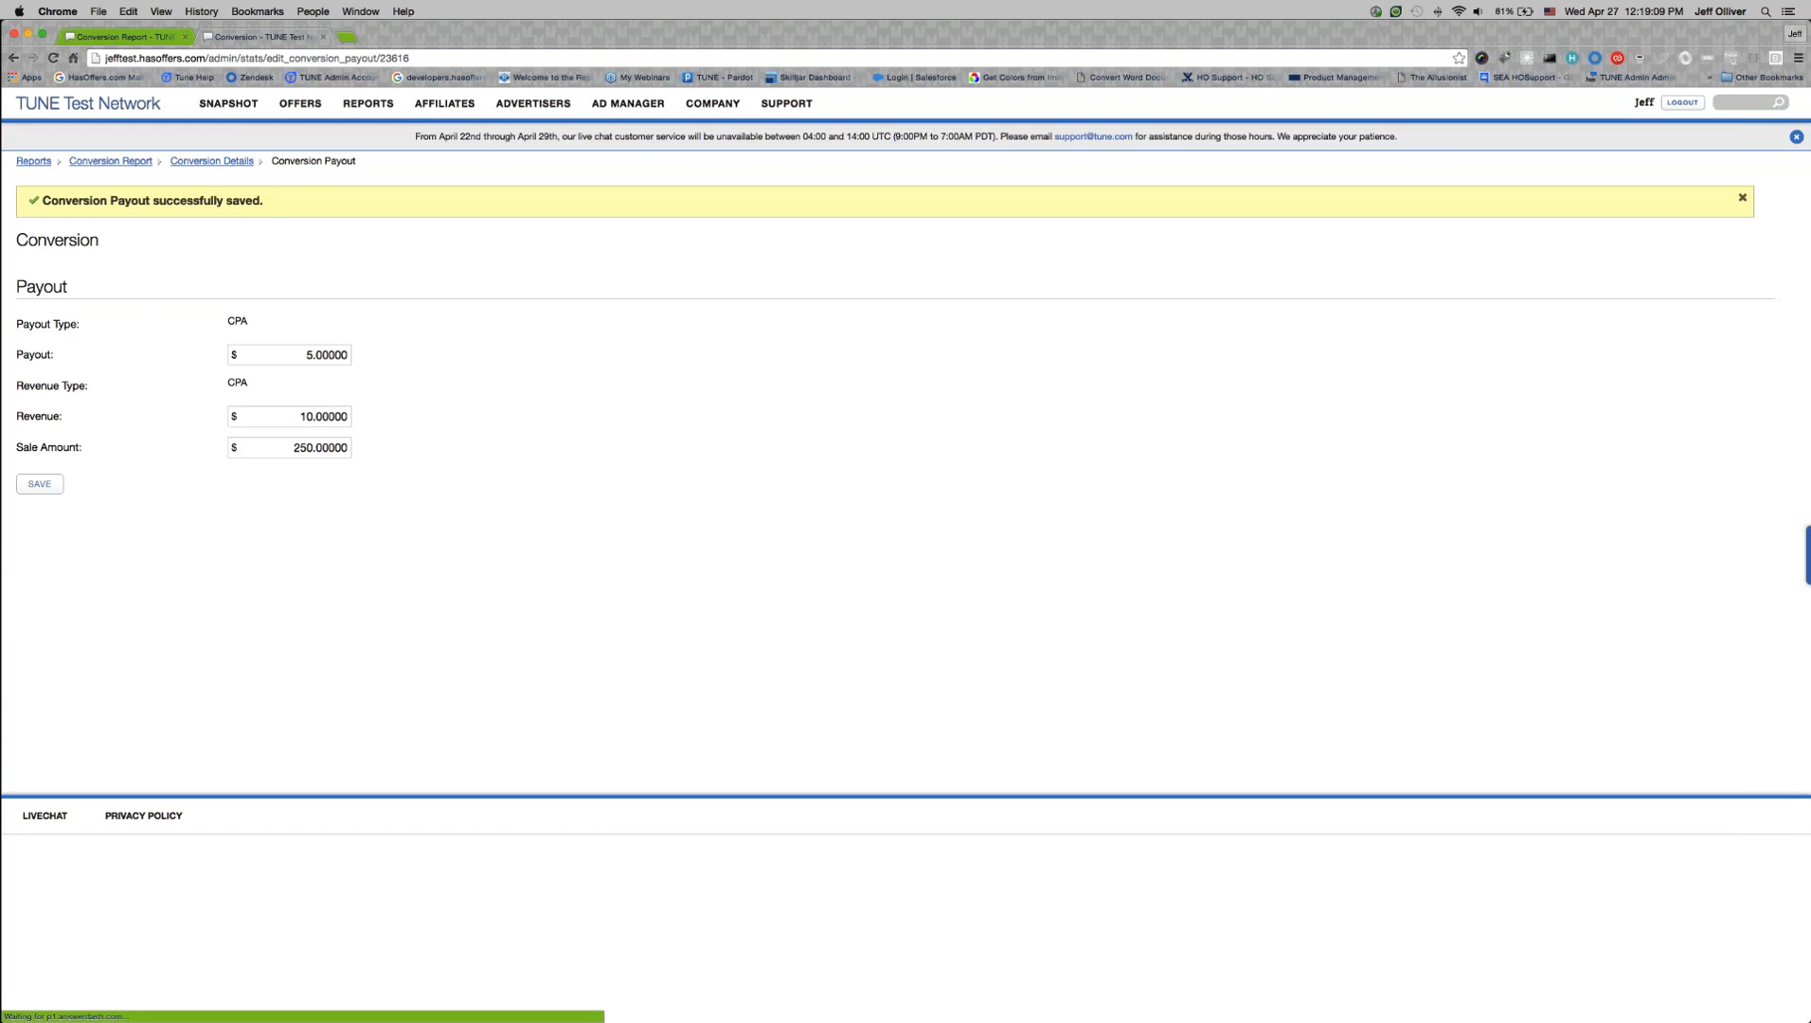
left_click(229, 162)
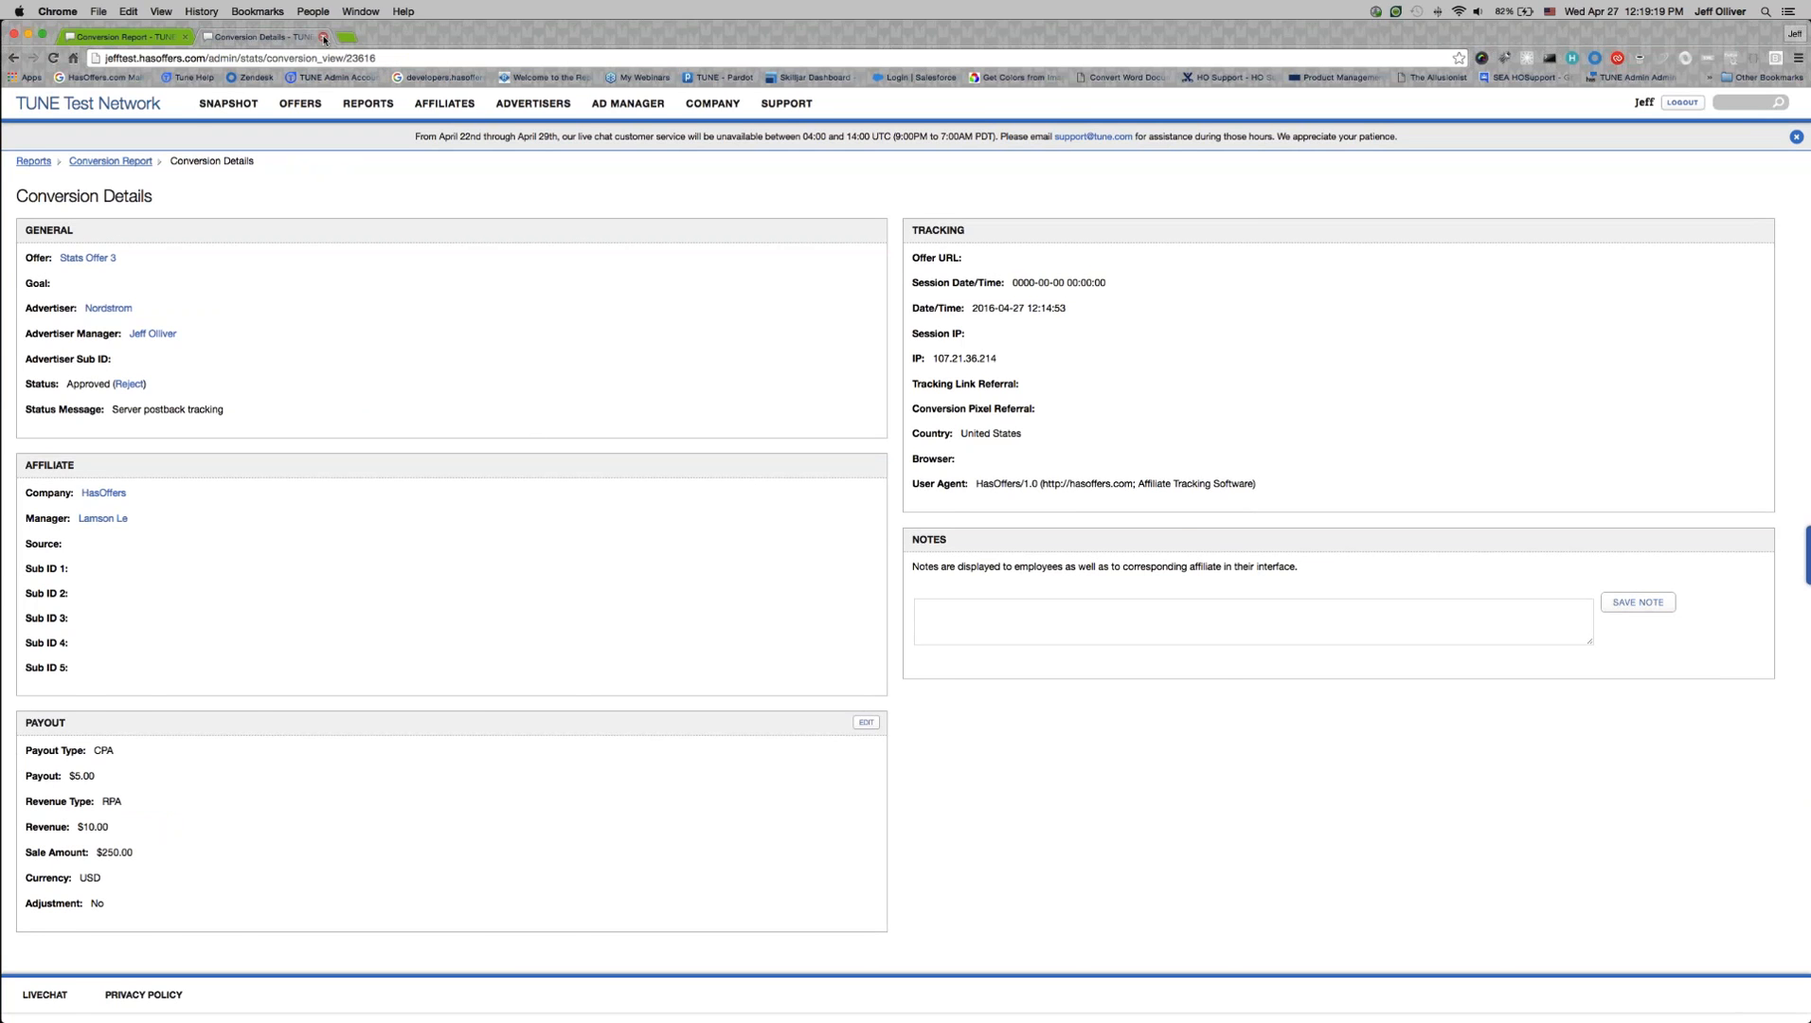
Step: Close the conversion details page and set the Conversion Report's search field to Transaction ID
key("super+w")
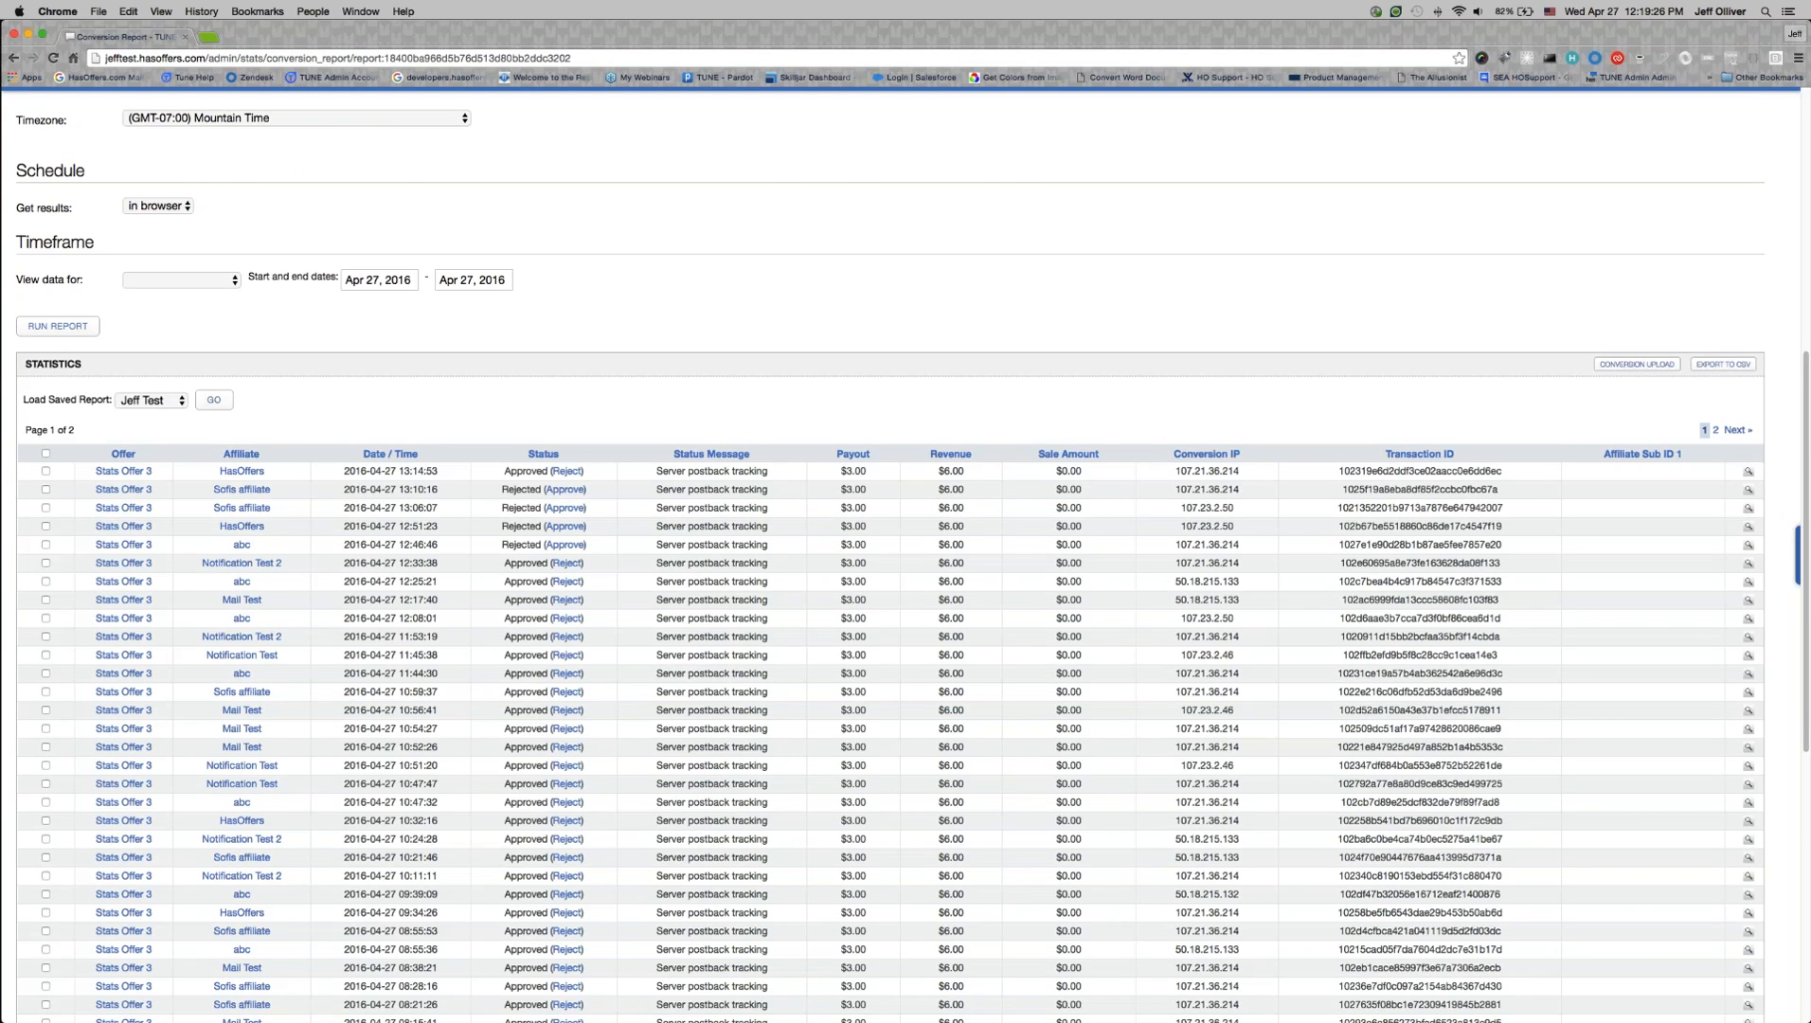
scroll(906, 568, "up", 10)
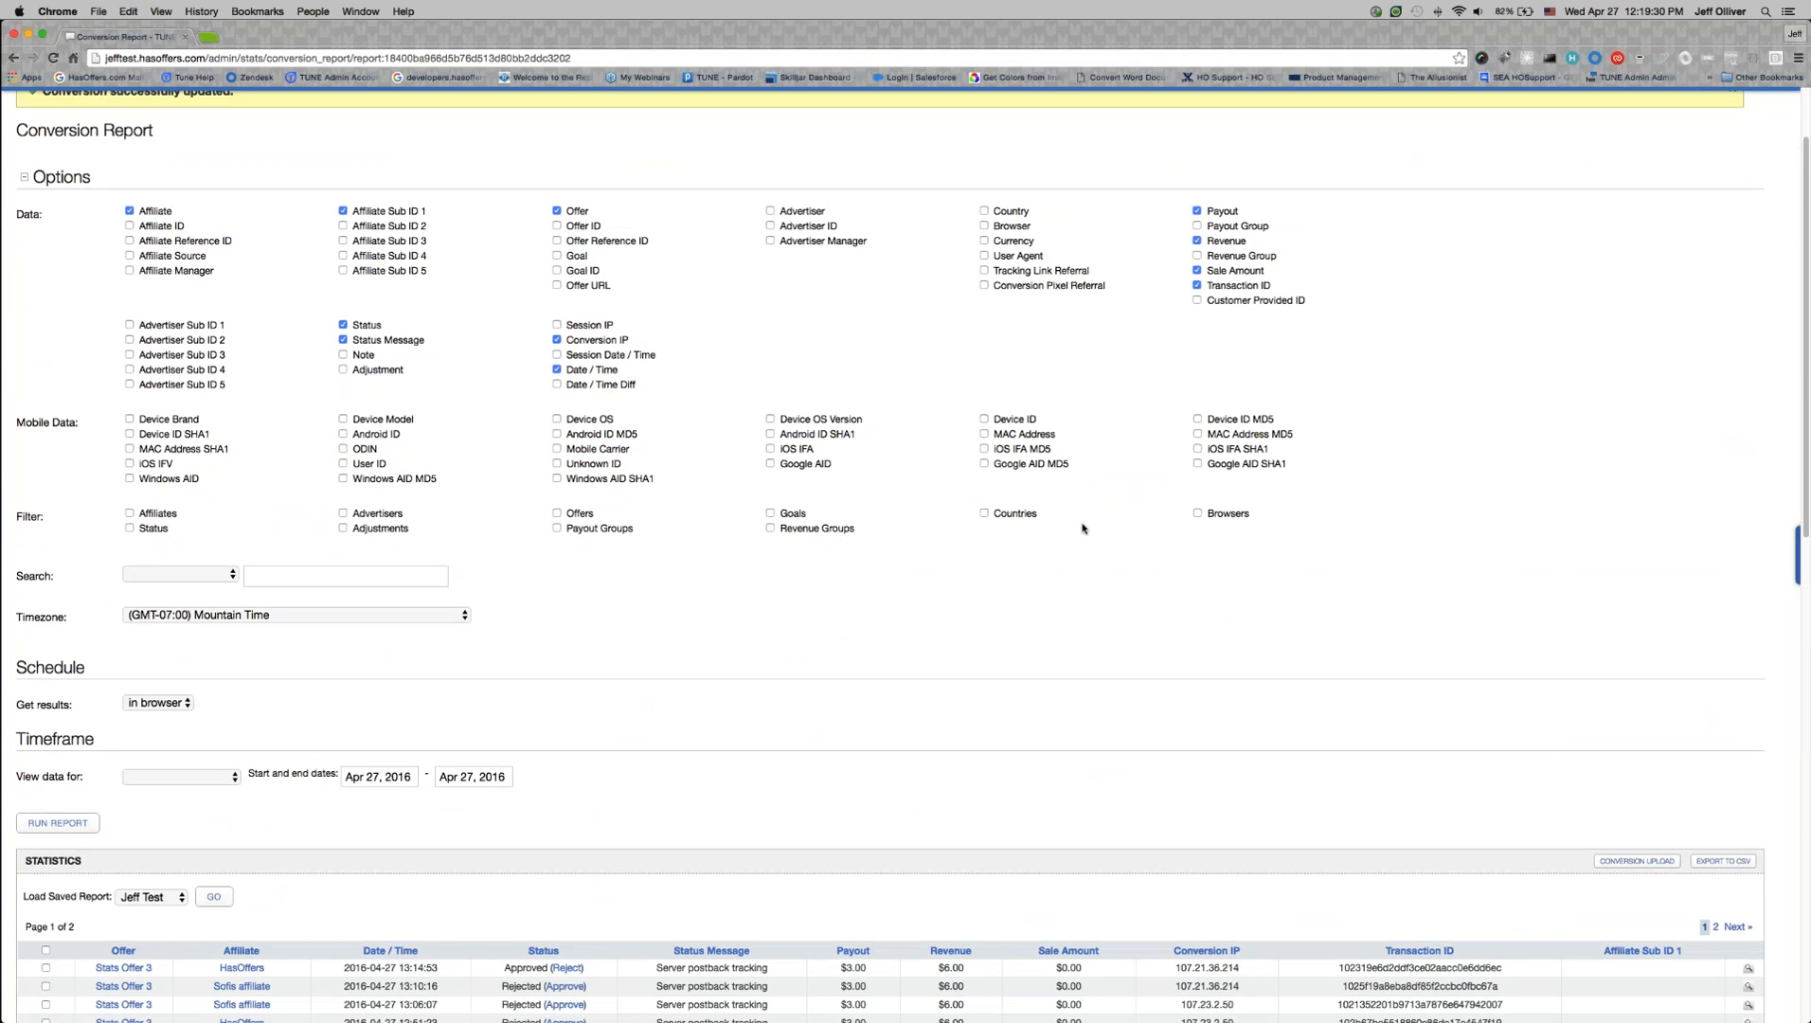
left_click(222, 574)
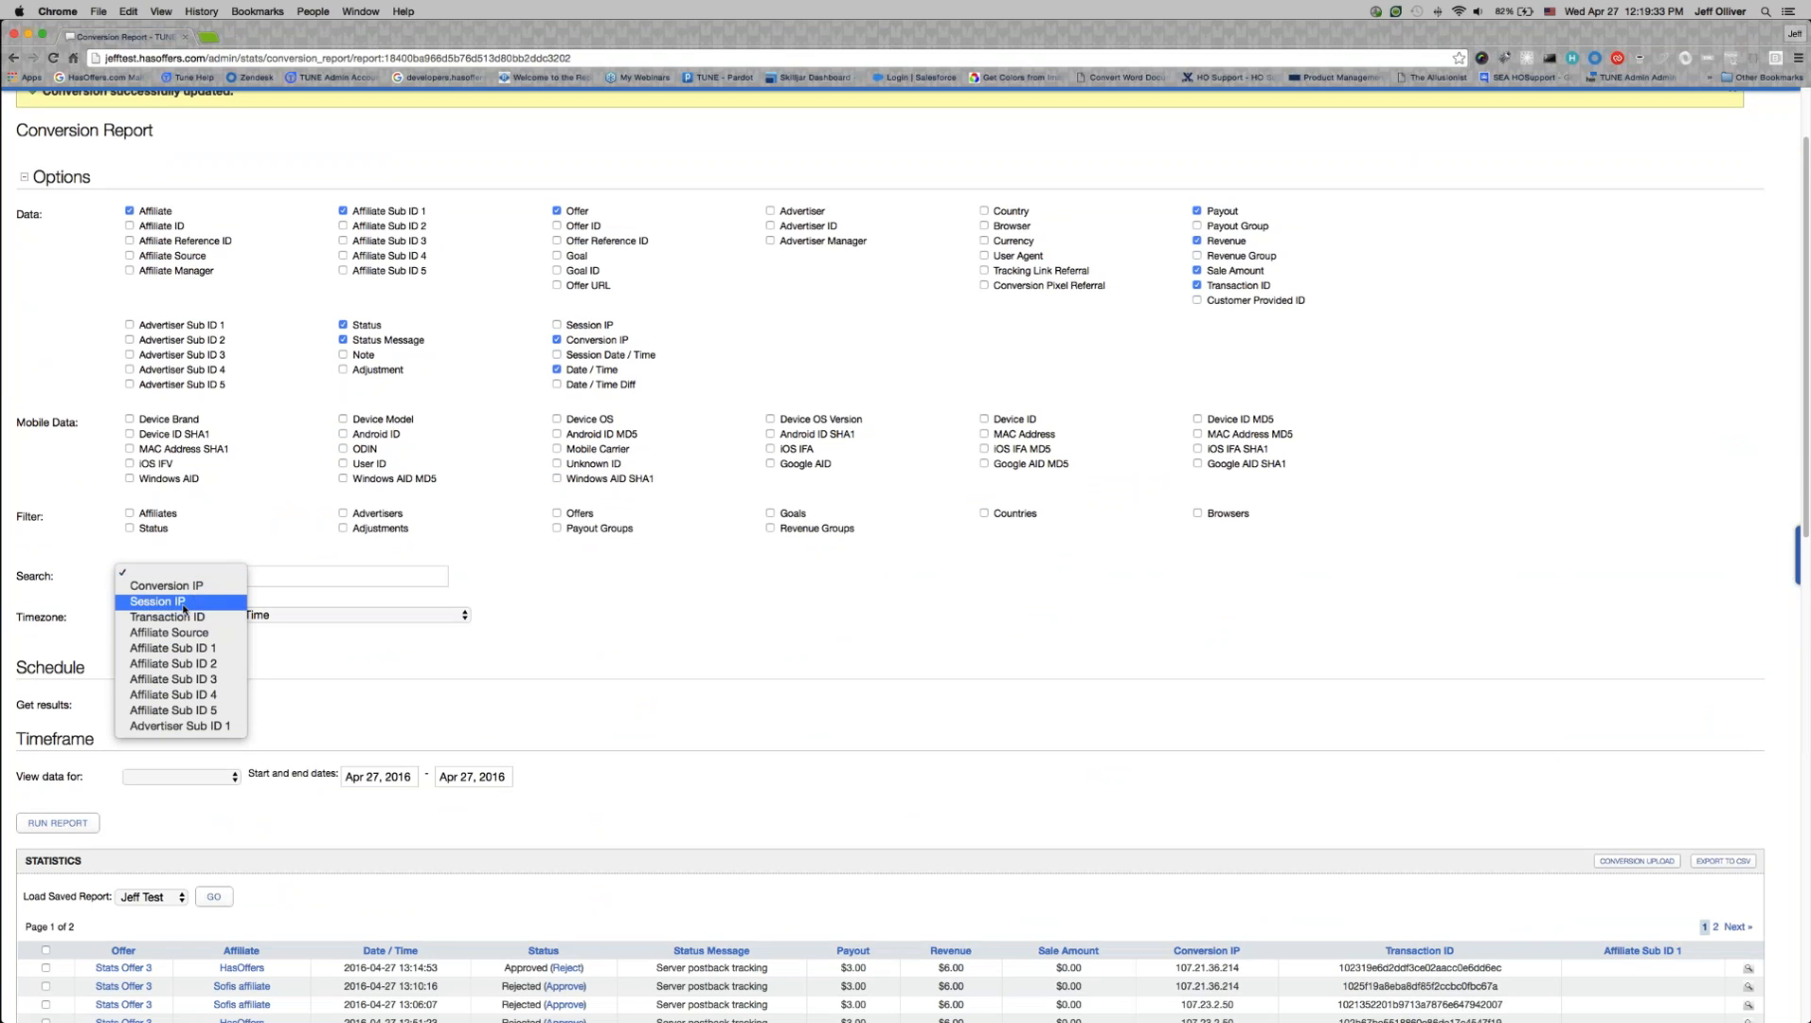
left_click(189, 617)
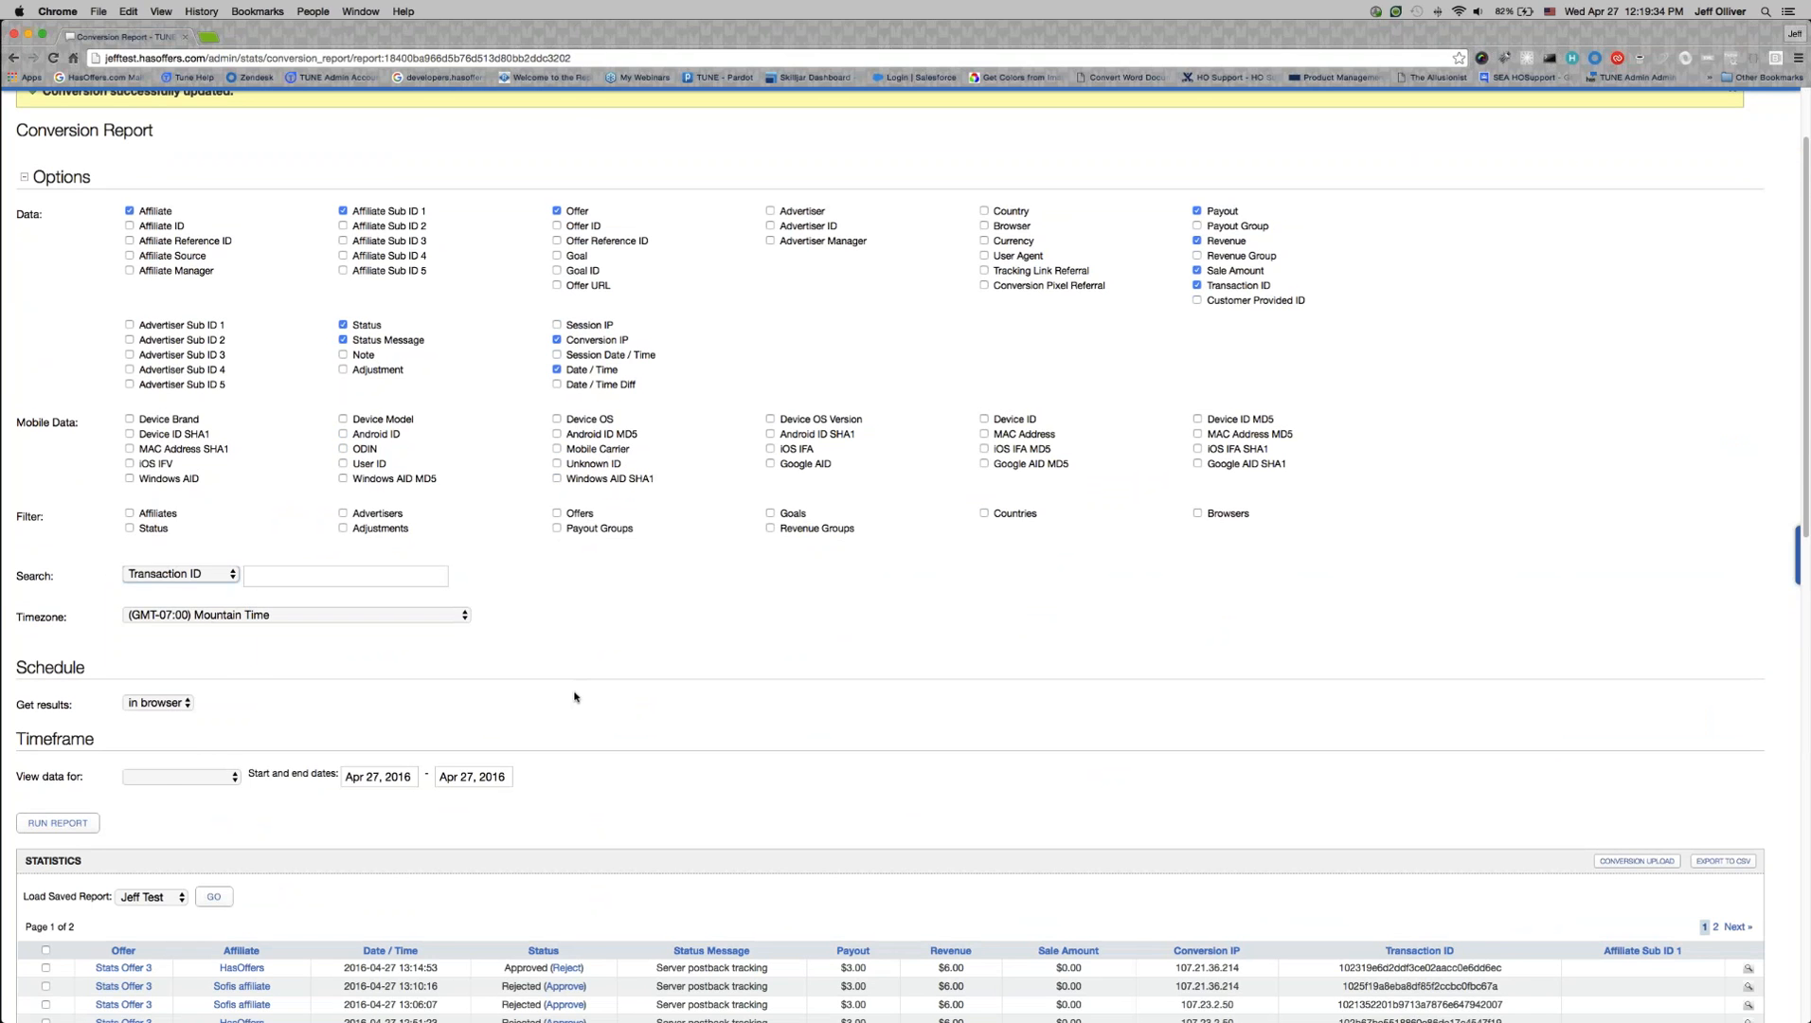
Step: Copy the transaction ID of the first conversion in the statistics list
scroll(574, 697, "down", 3)
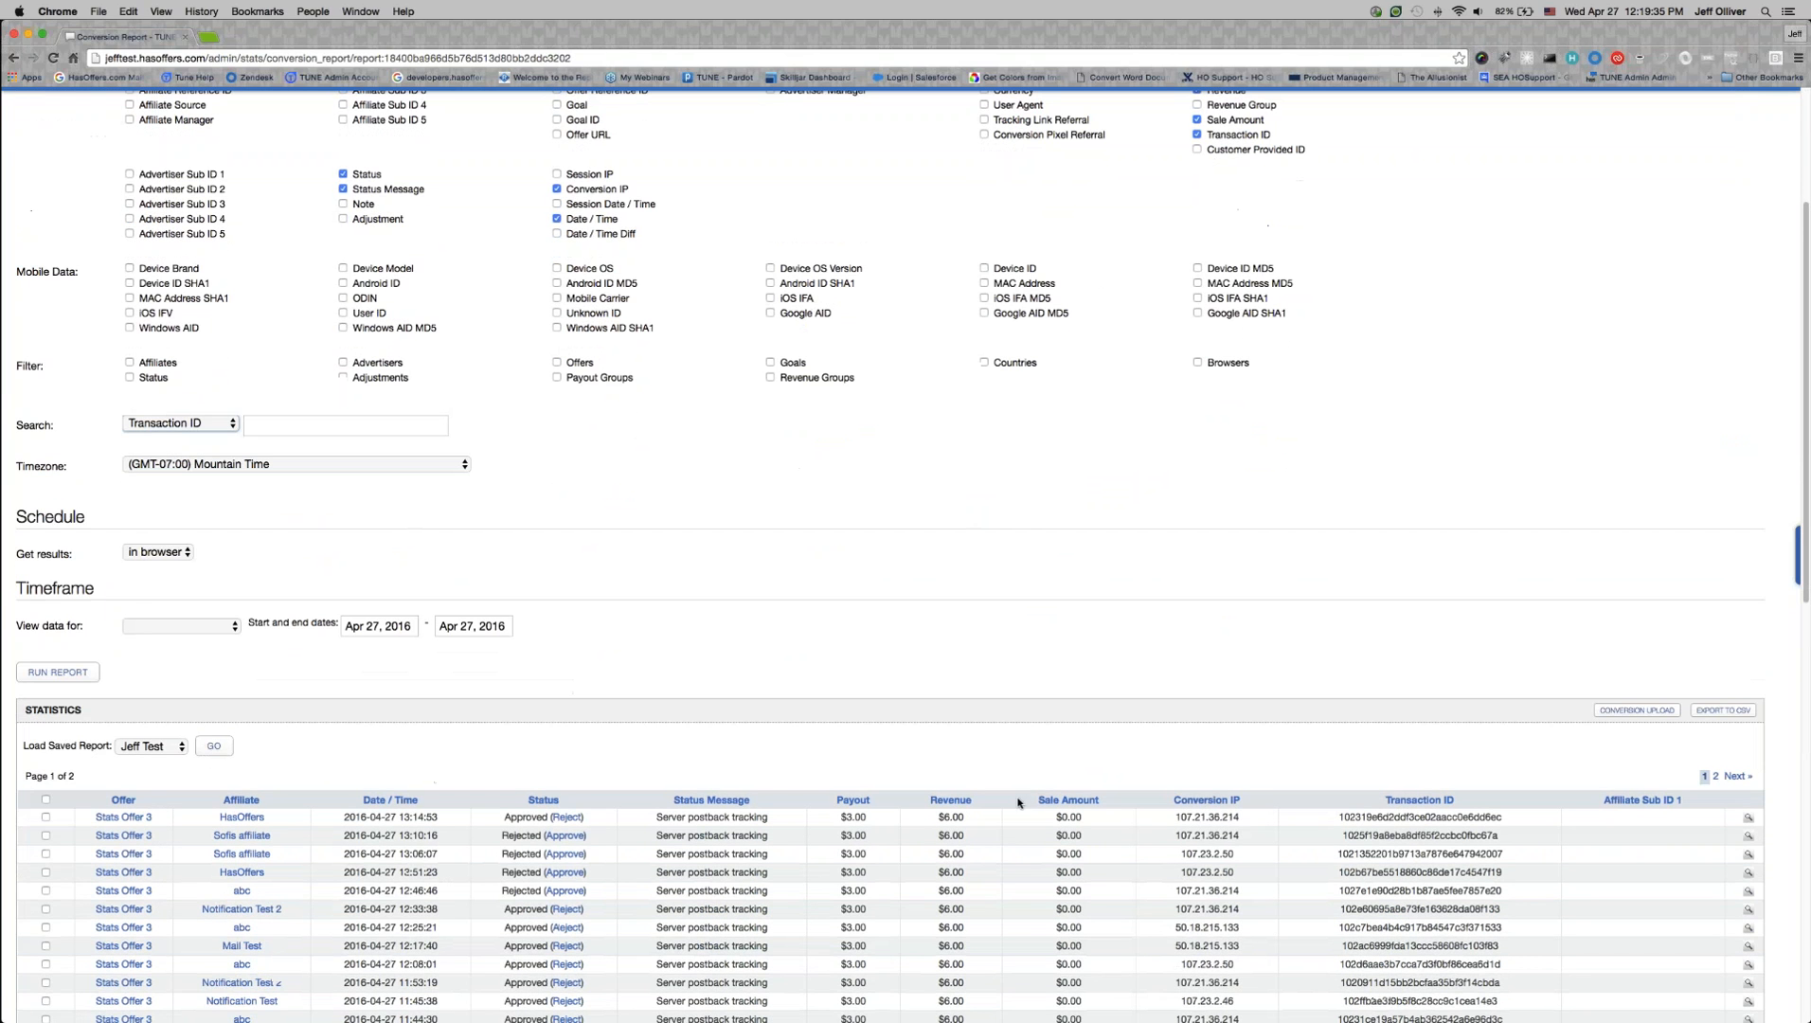
double_click(1421, 819)
key("super+c")
right_click(1356, 818)
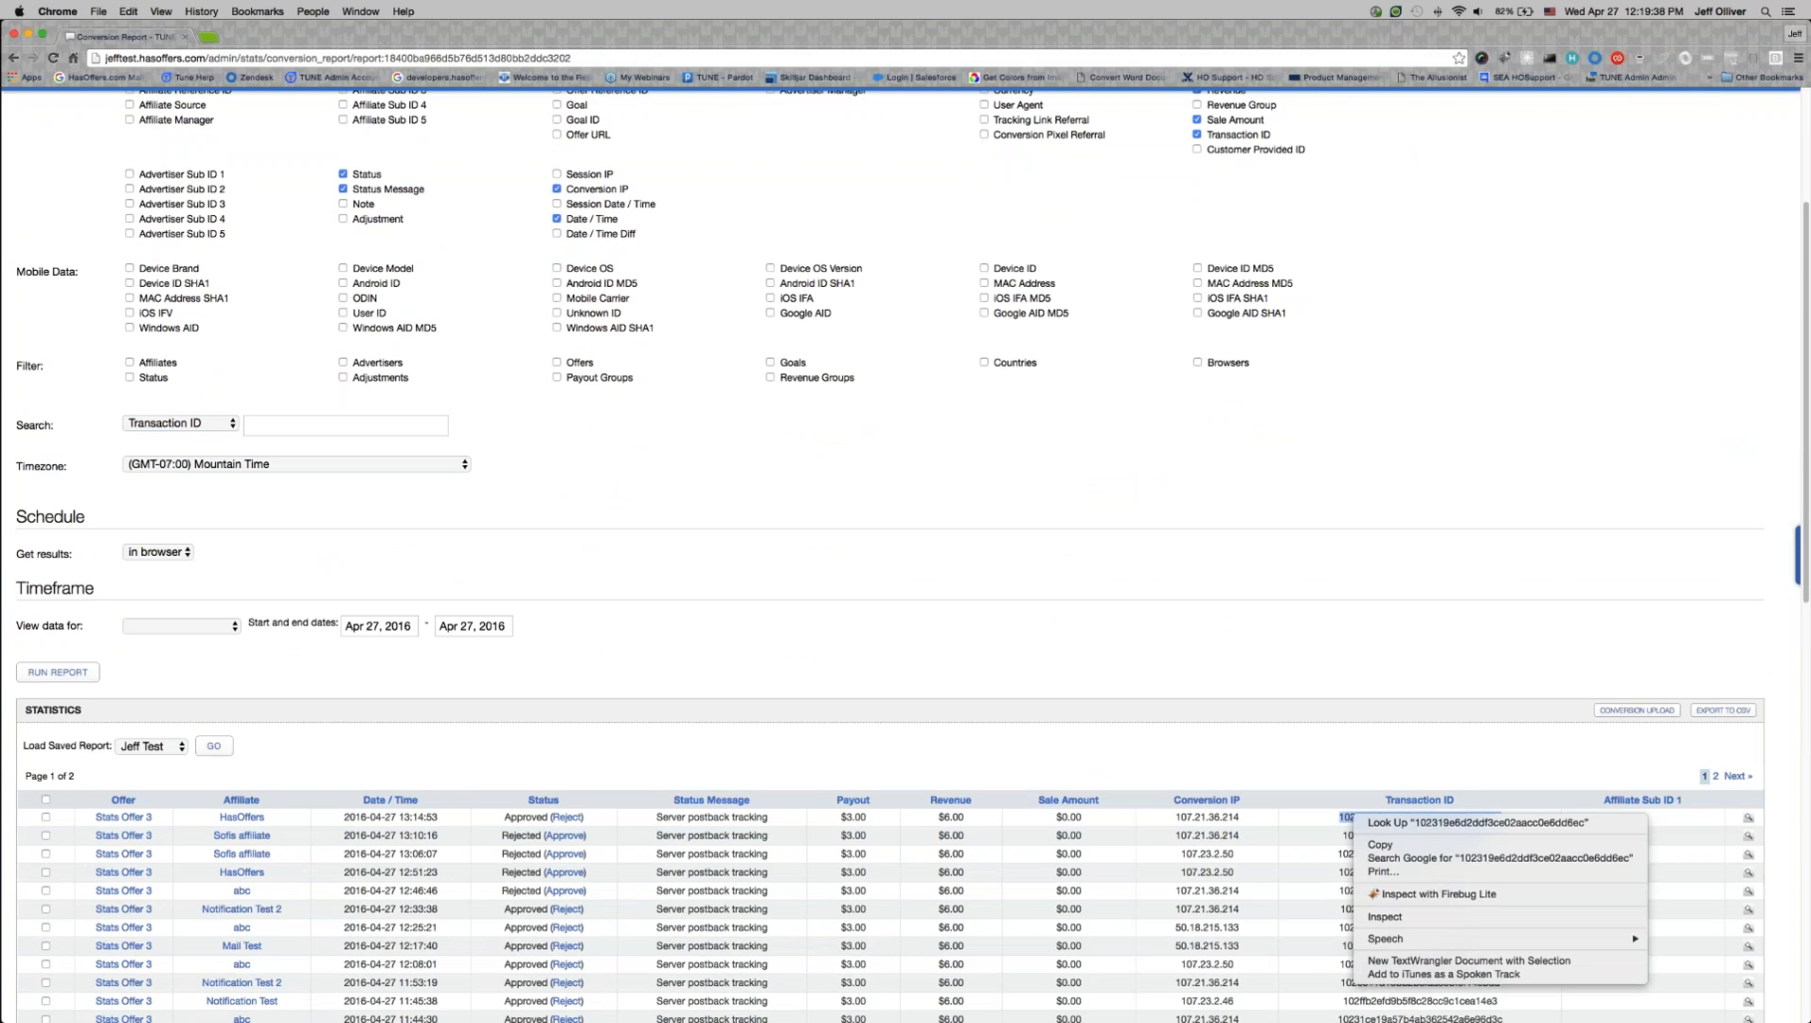
left_click(1381, 844)
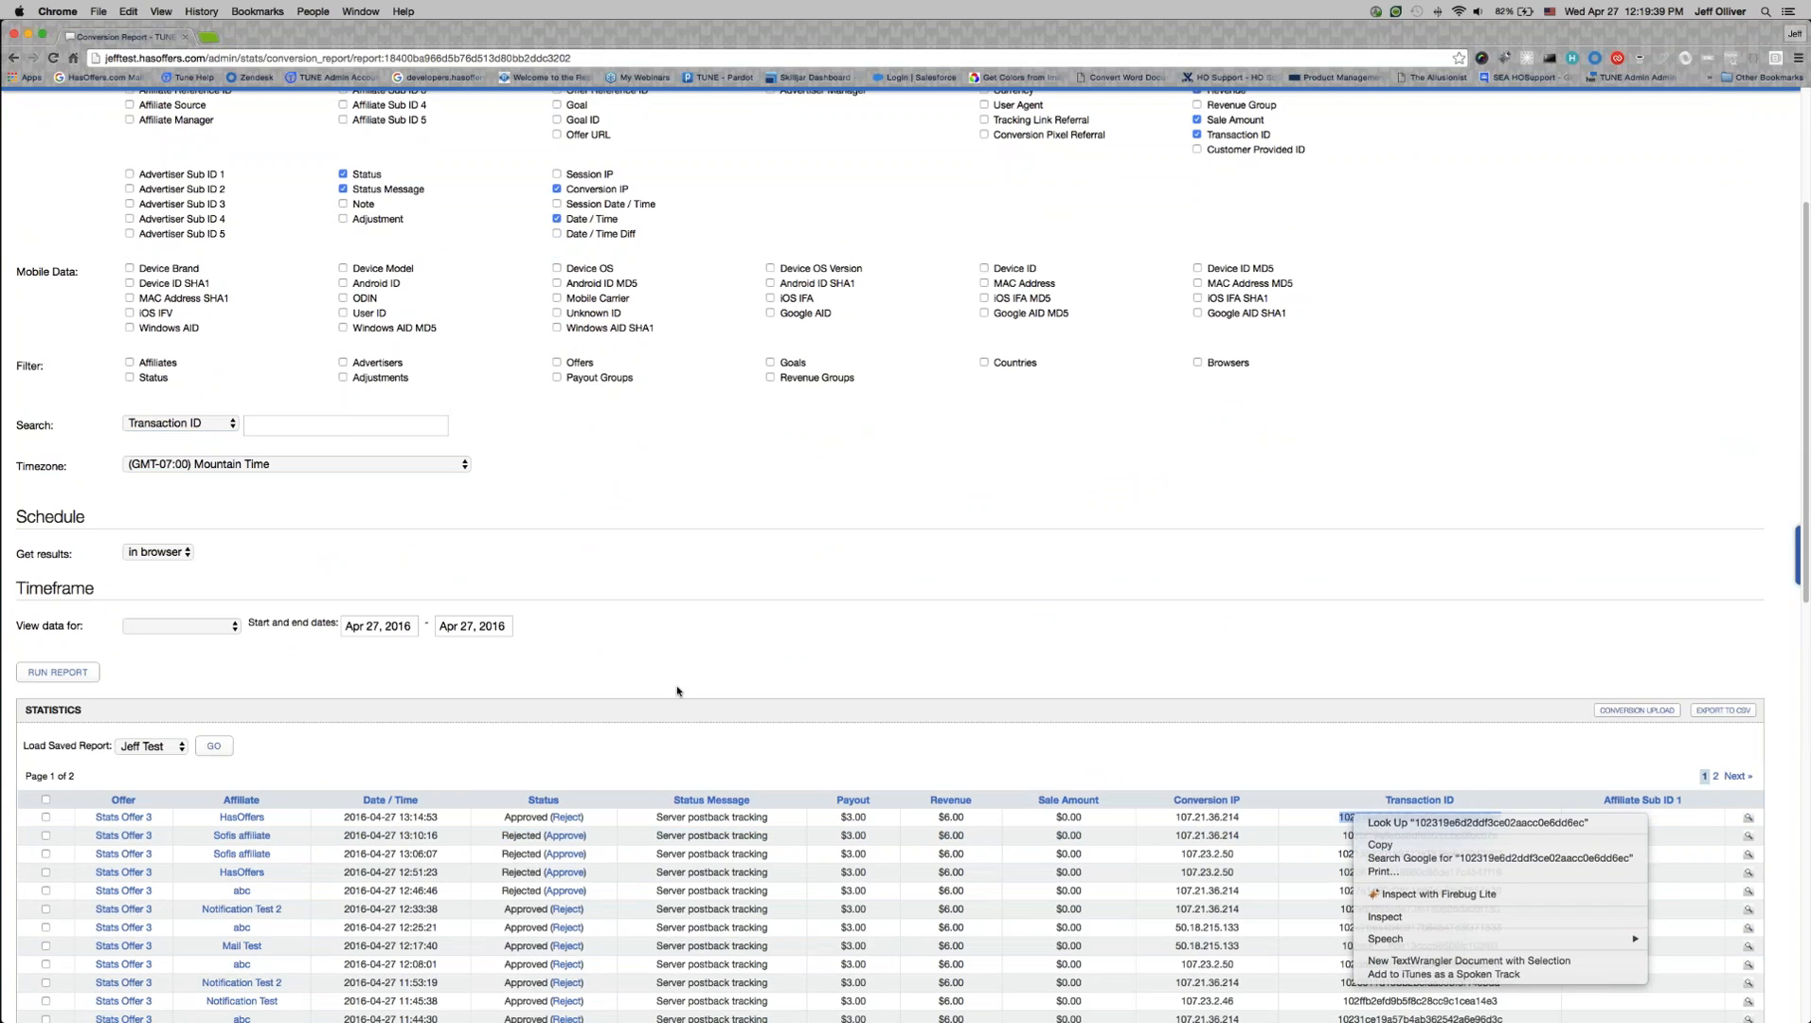
Step: Paste the copied transaction ID as the search value and run the Conversion Report for it
right_click(257, 427)
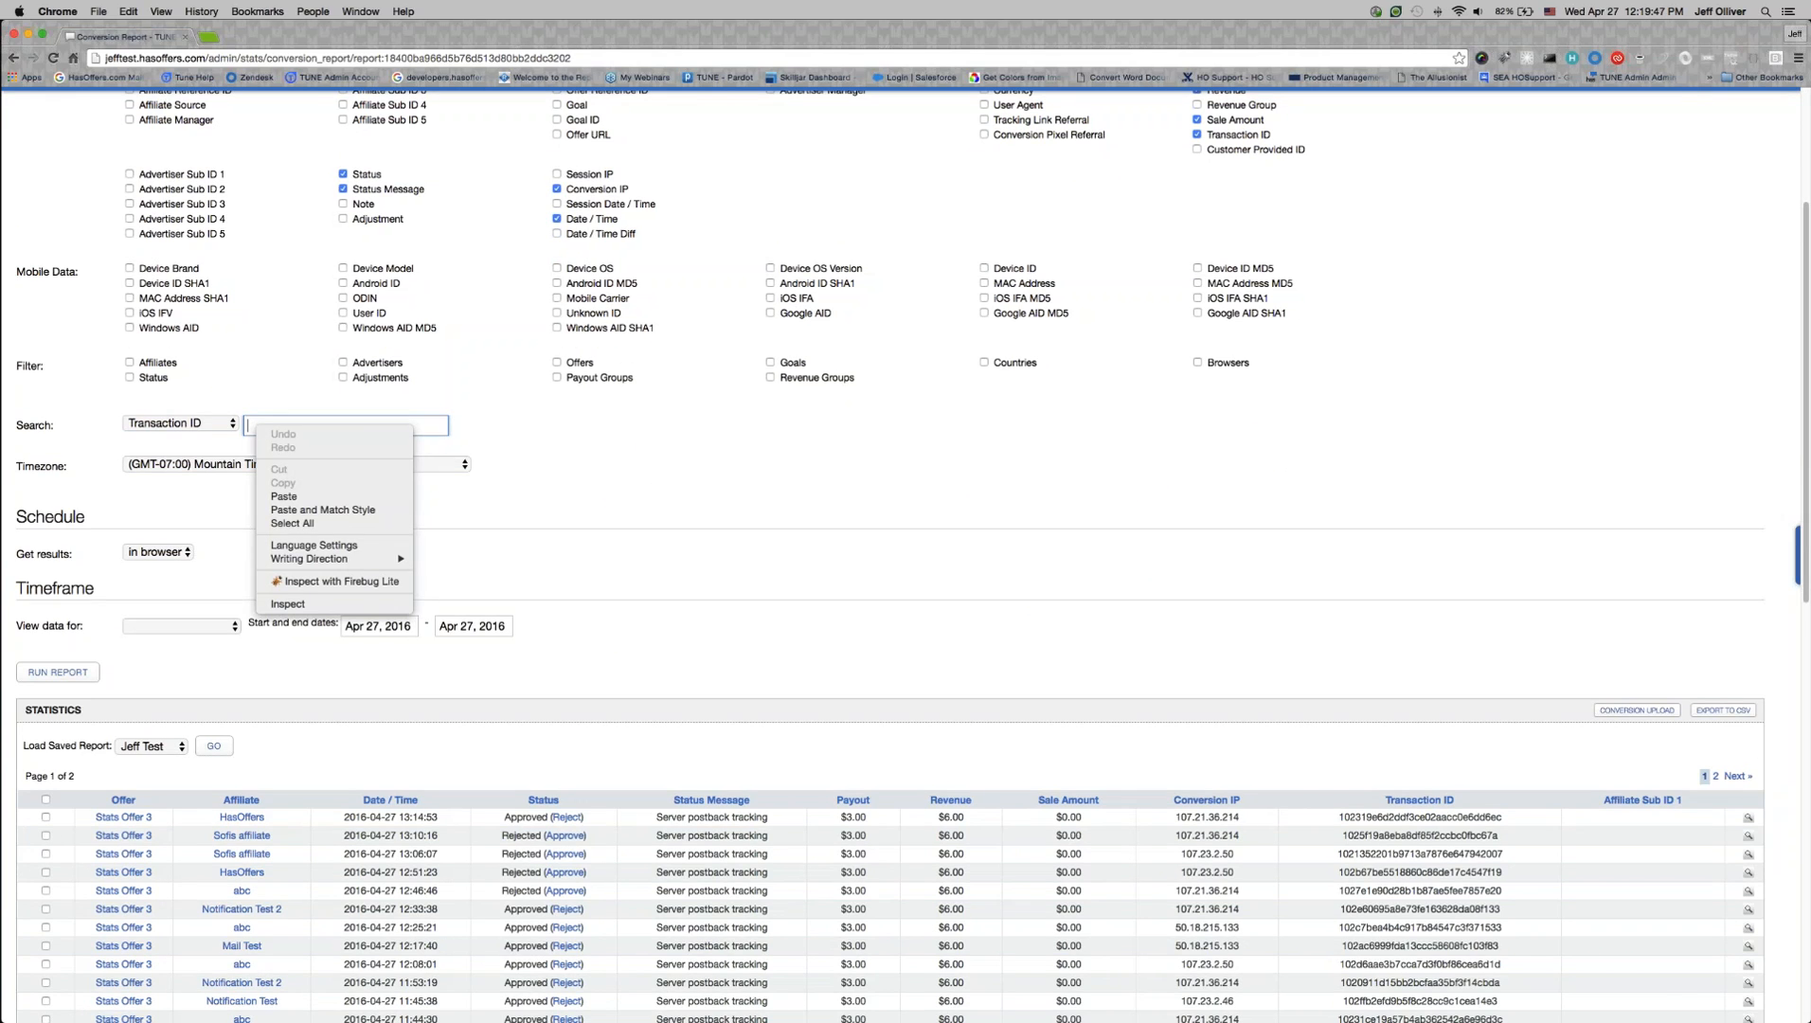
key("Escape")
left_click(284, 429)
right_click(275, 426)
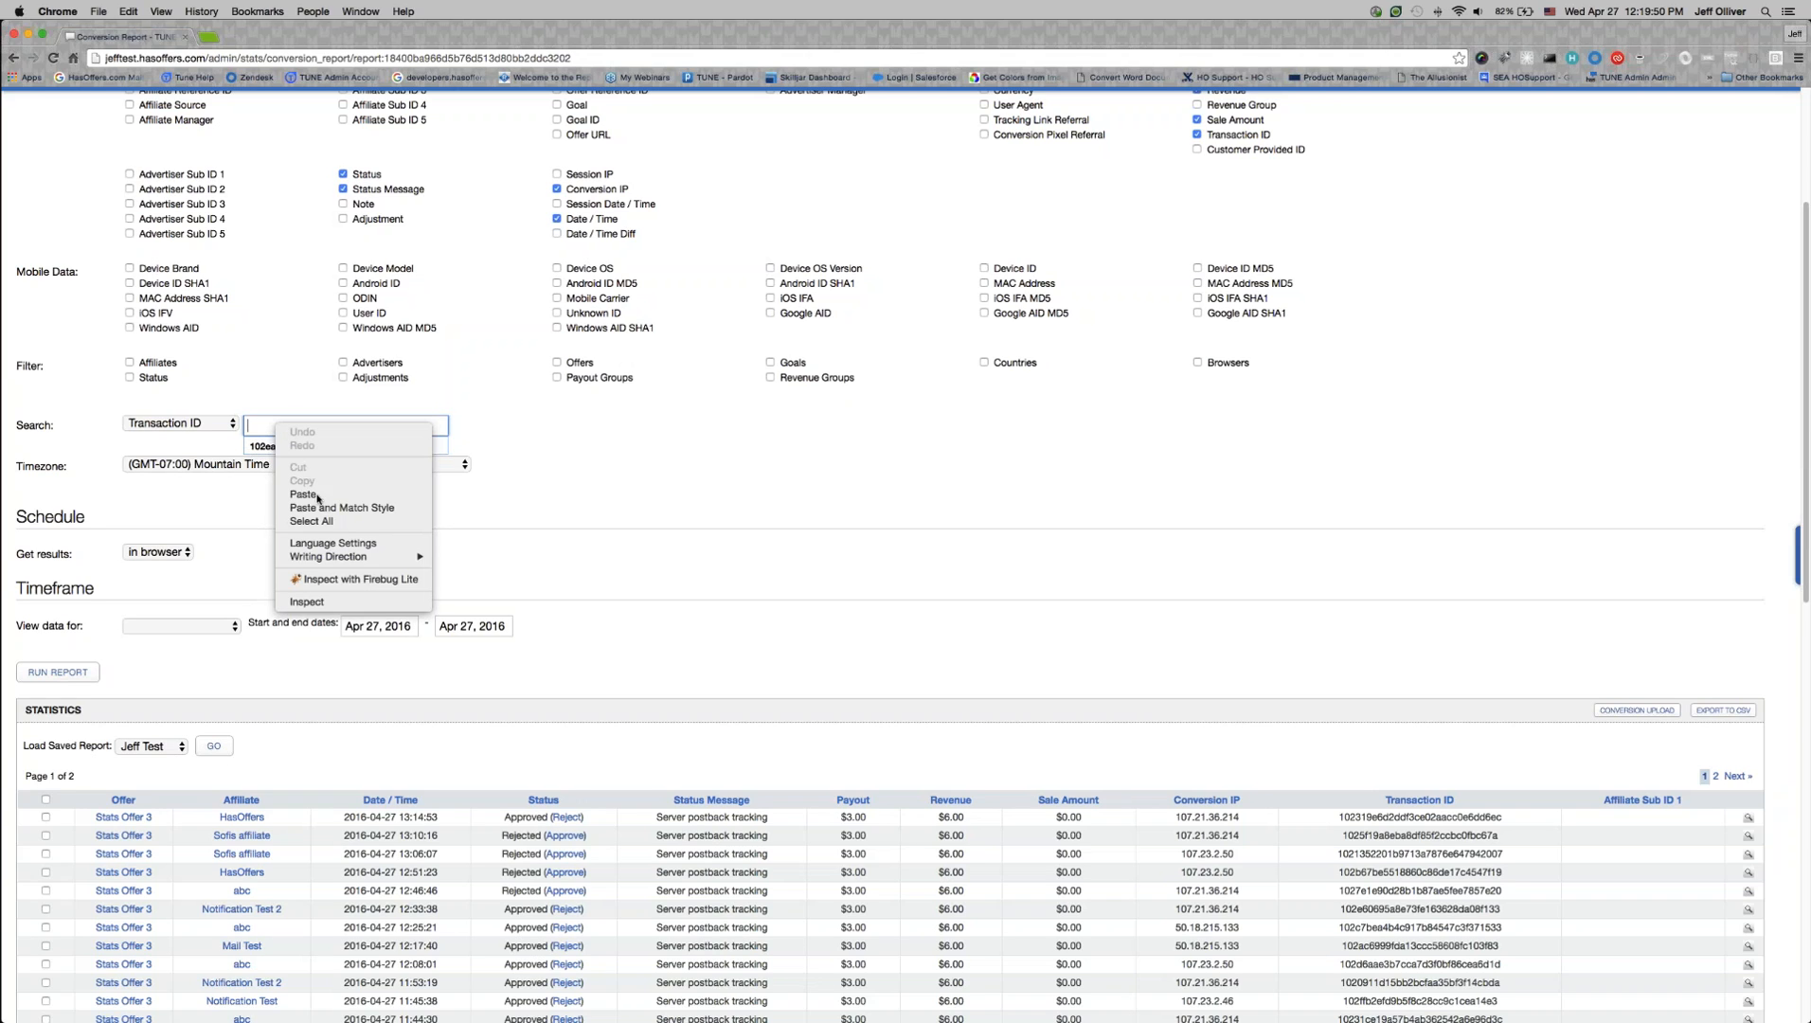
left_click(303, 494)
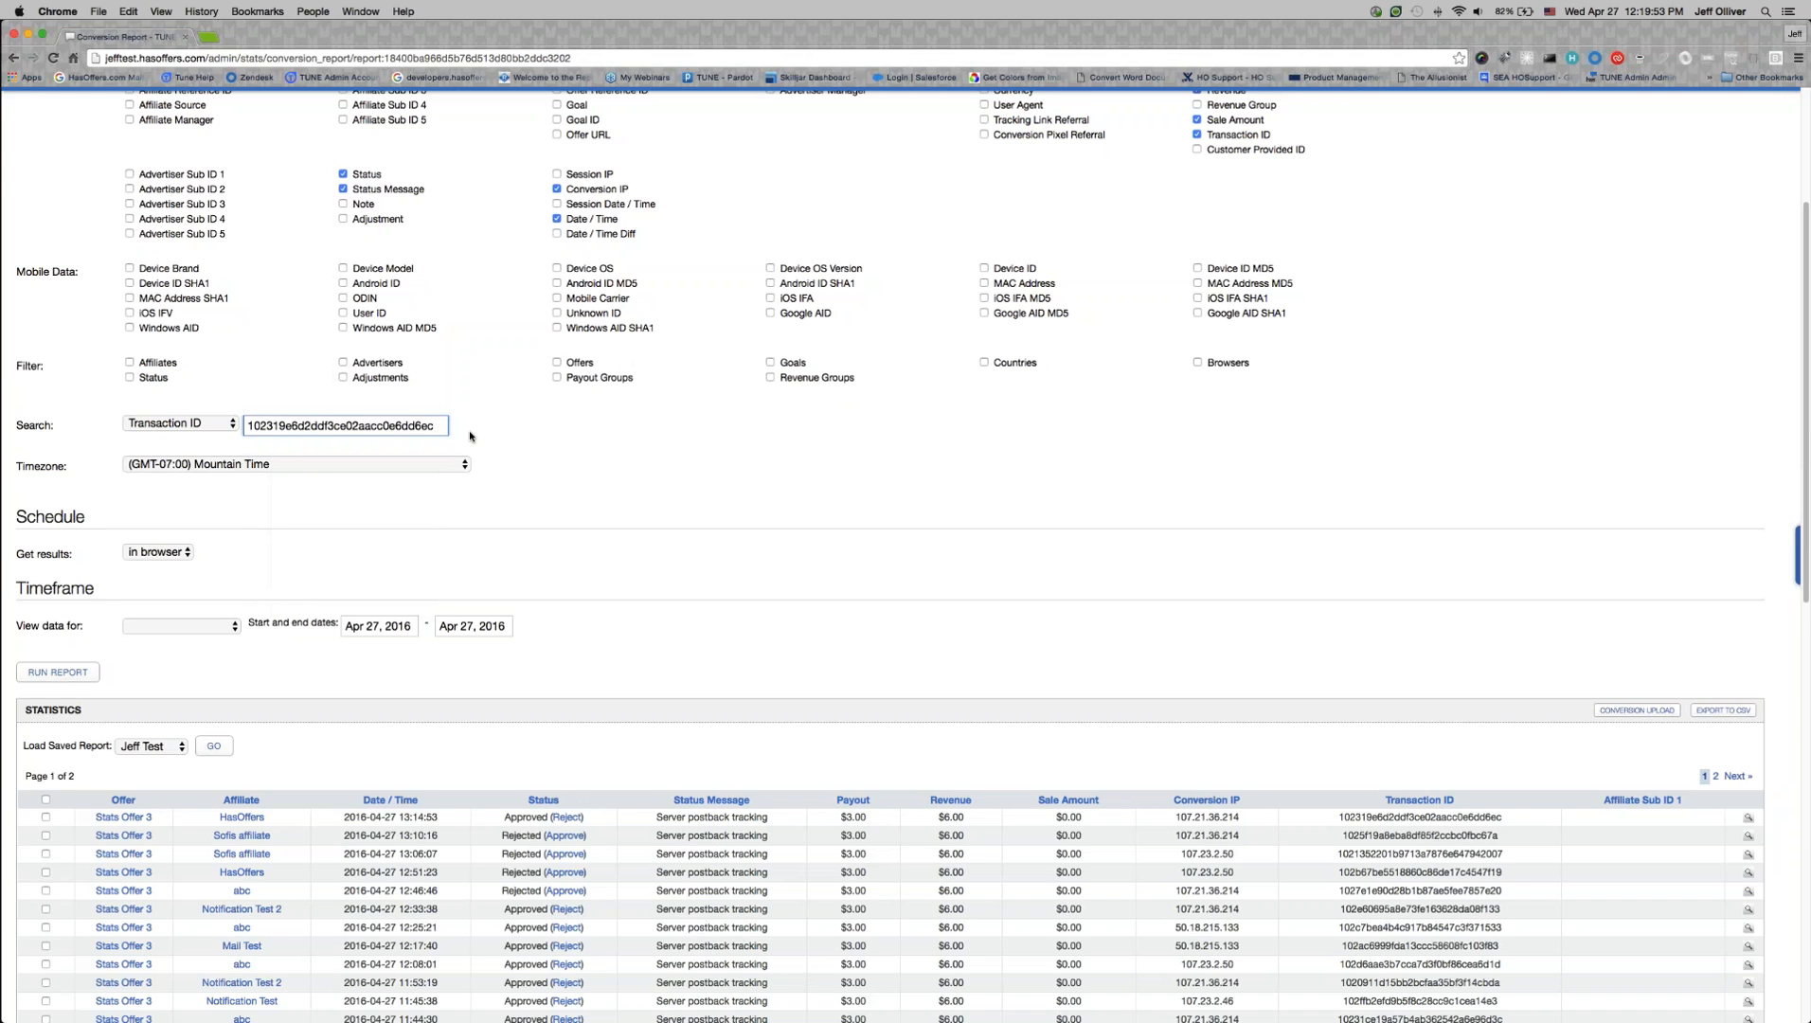
key("Return")
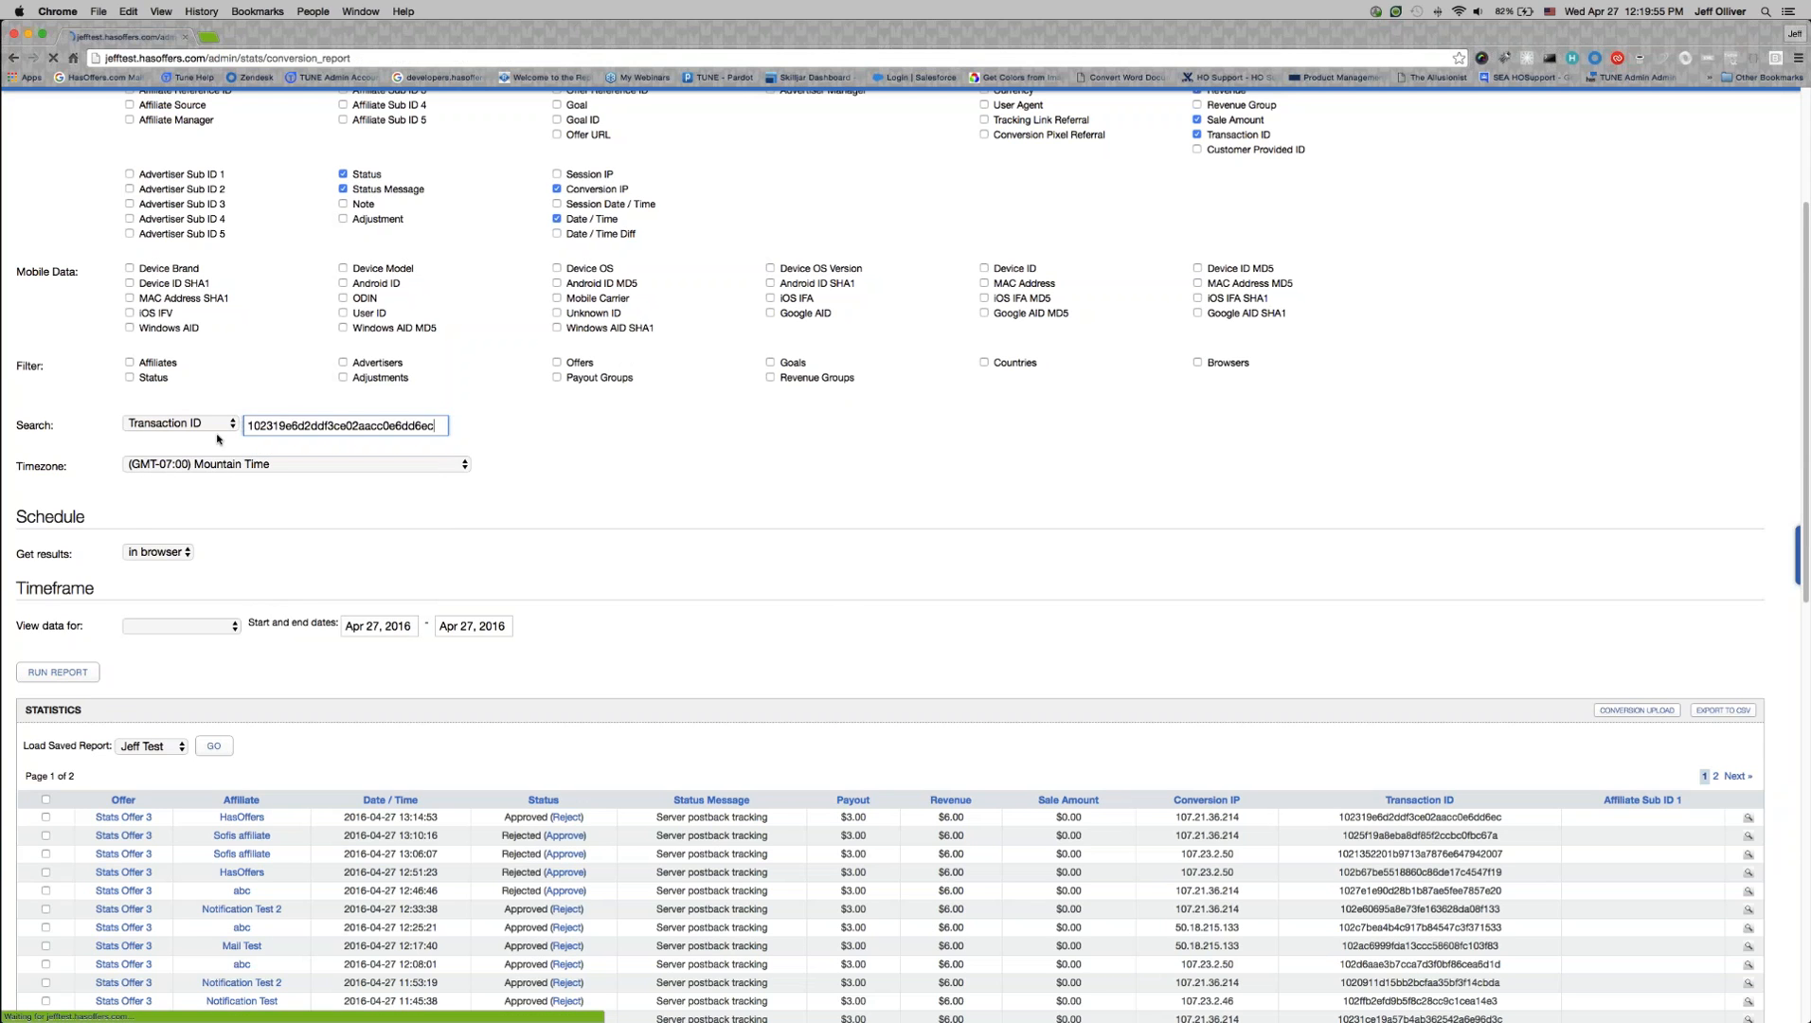
scroll(251, 806, "down", 5)
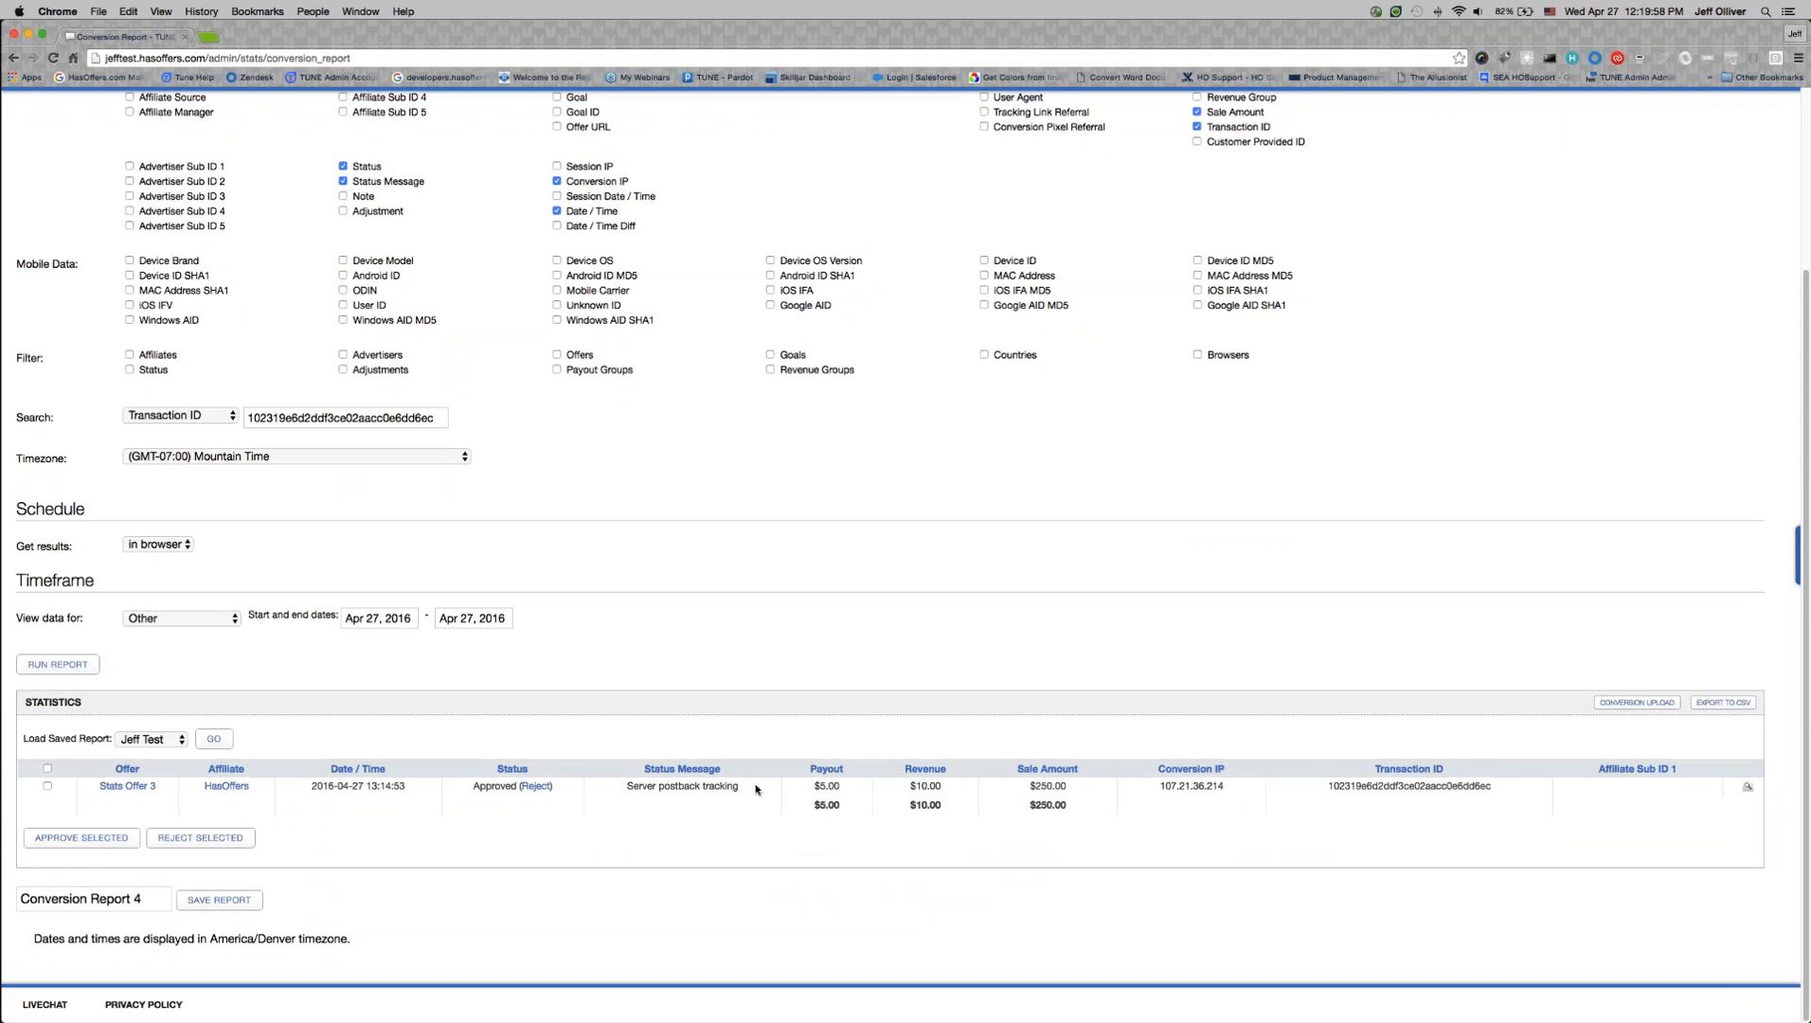
Step: Check the matching conversion's transaction ID and look over the available timeframe choices without changing them
left_click_drag(1497, 789, 1442, 789)
left_click(1329, 791)
left_click(152, 618)
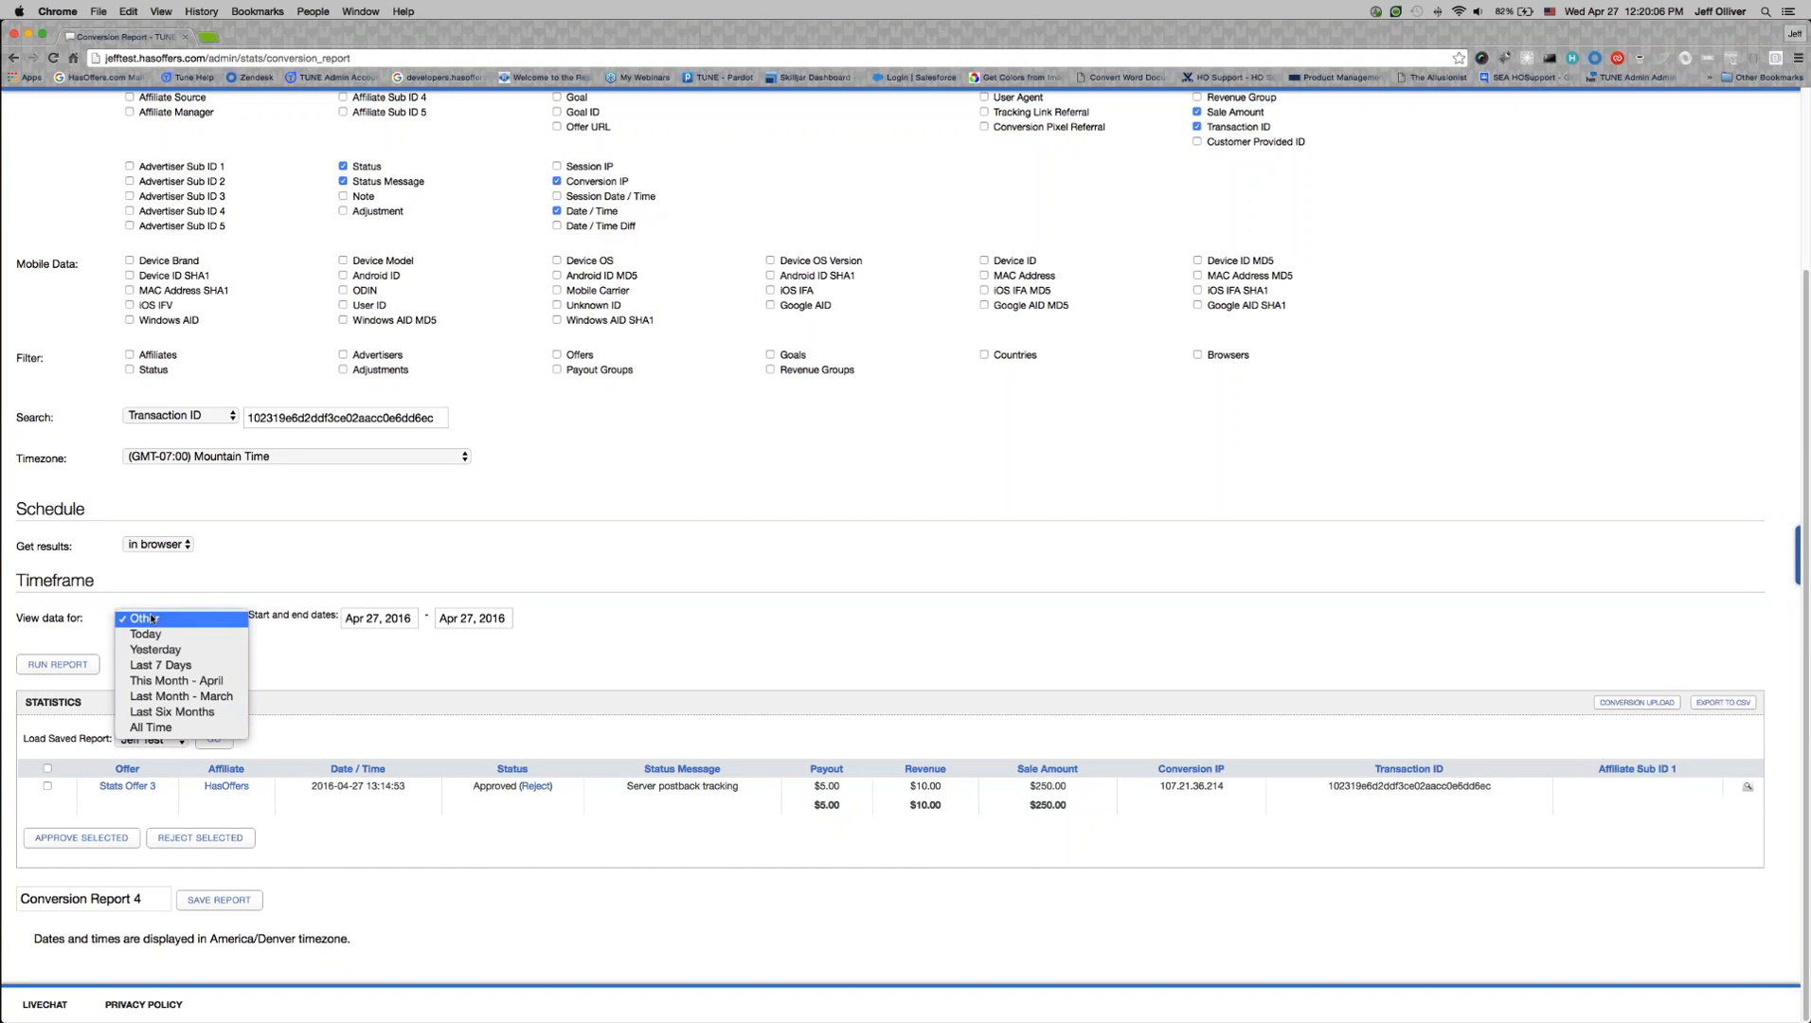
left_click(286, 552)
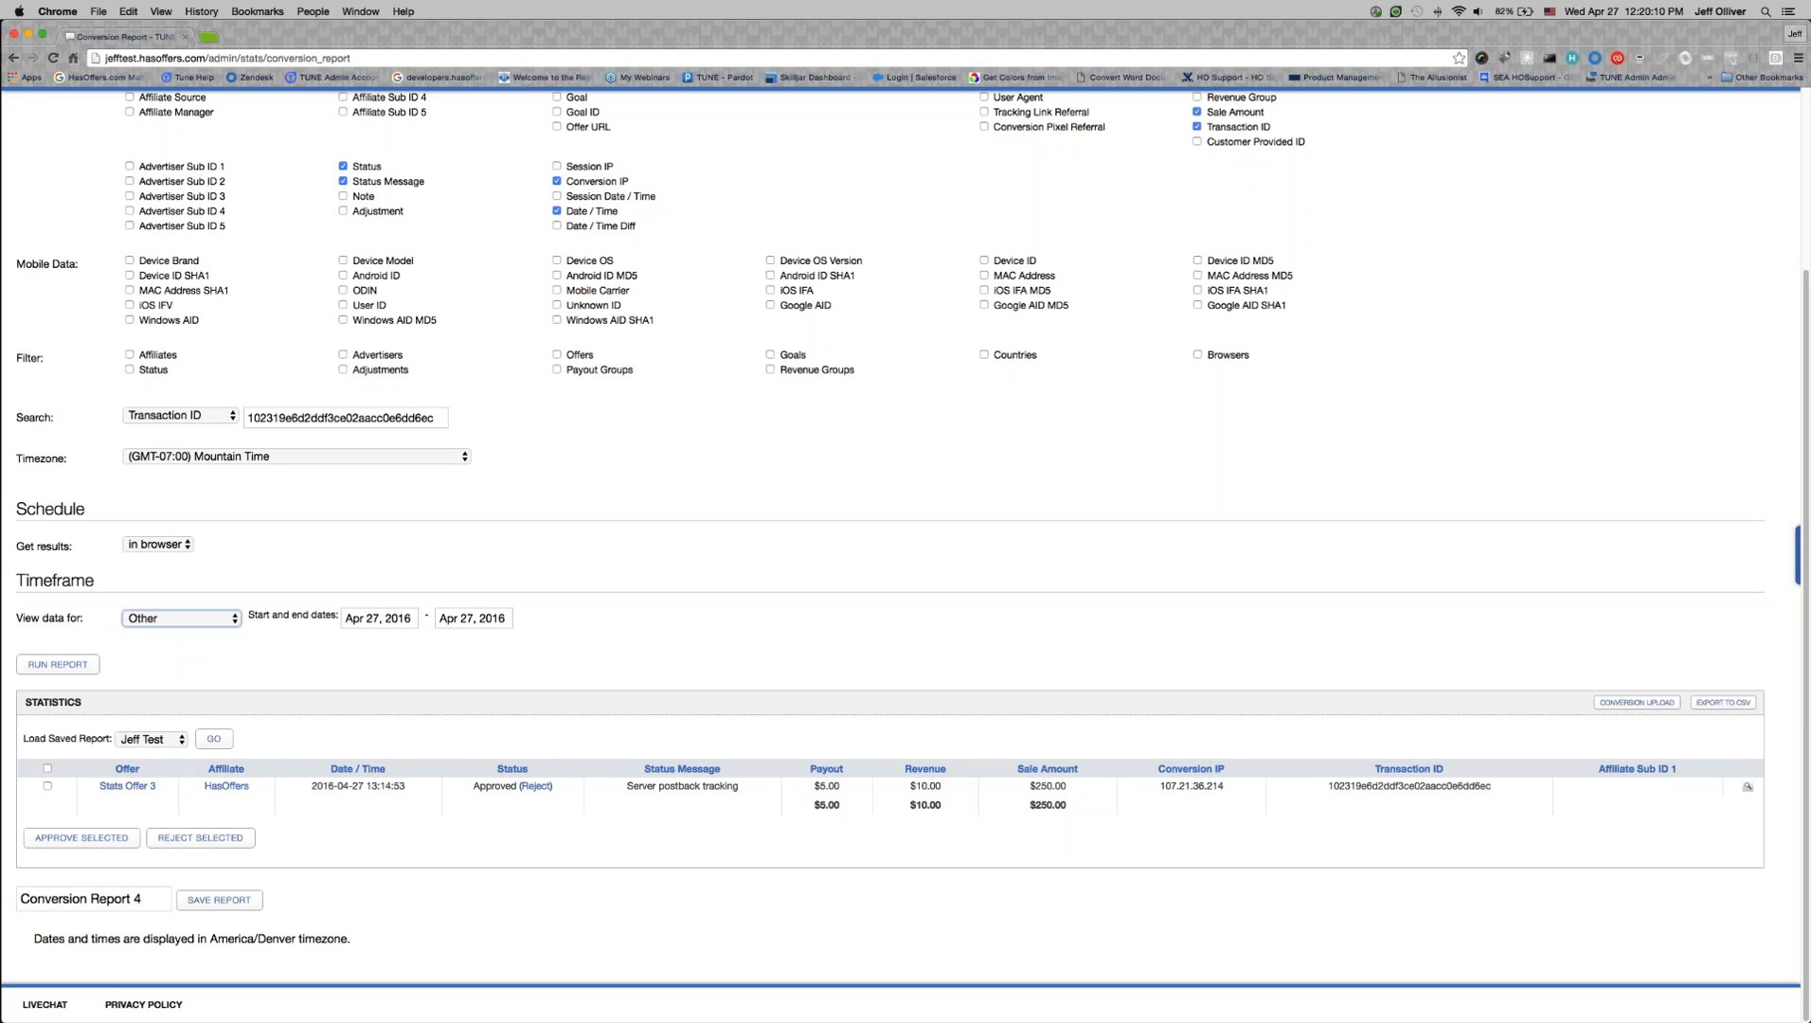
Step: Change the report's search field to Affiliate Sub ID 1 and try to highlight the search value
double_click(431, 418)
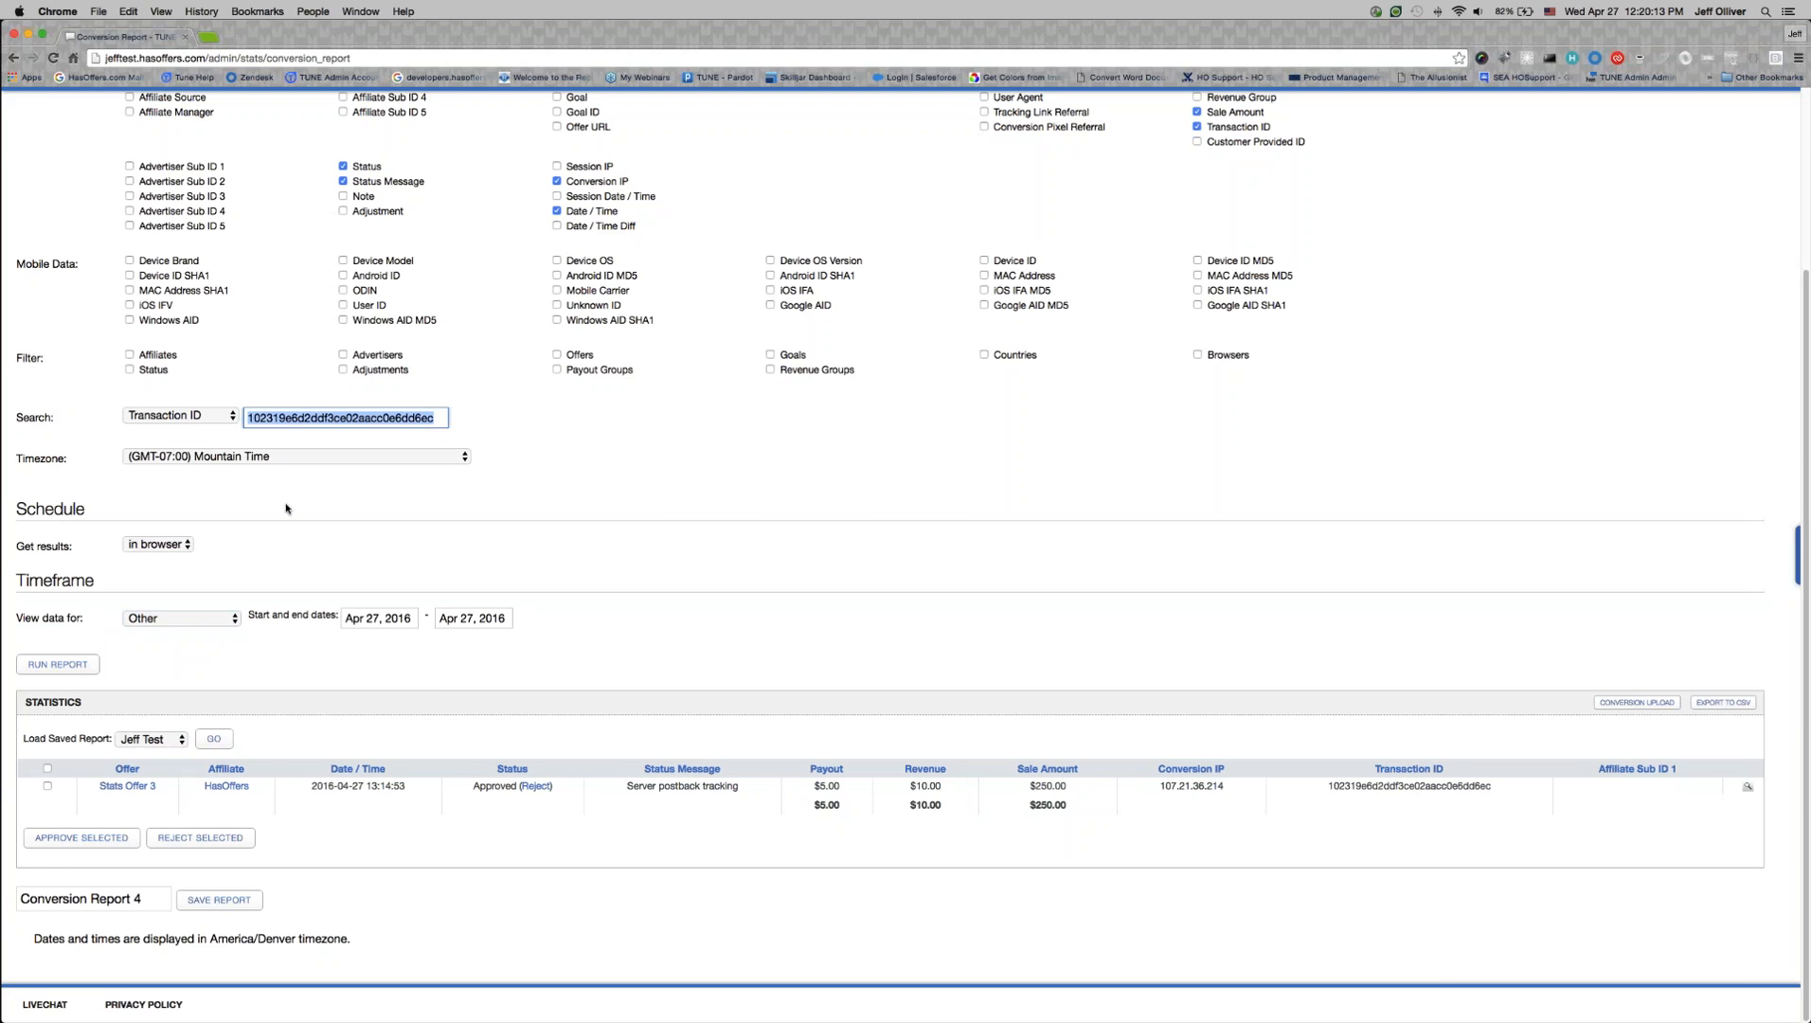
left_click(199, 417)
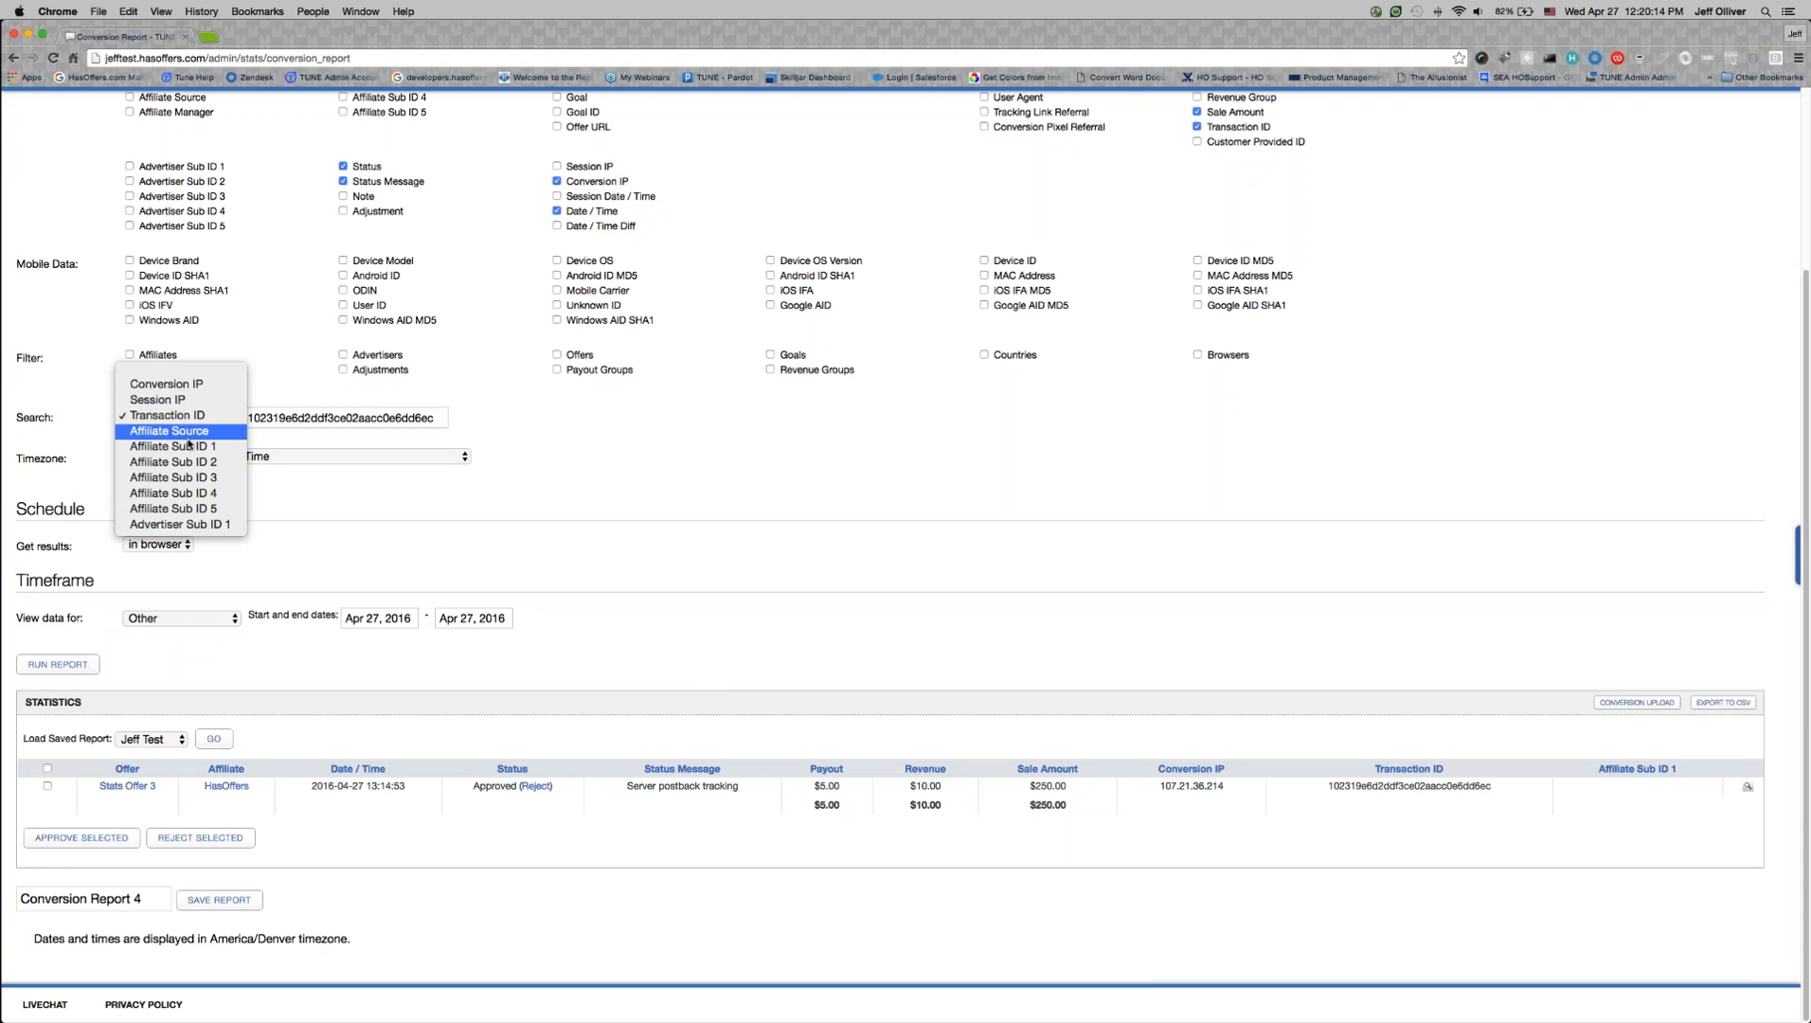
left_click(188, 447)
left_click_drag(445, 414, 129, 428)
left_click_drag(454, 419, 310, 405)
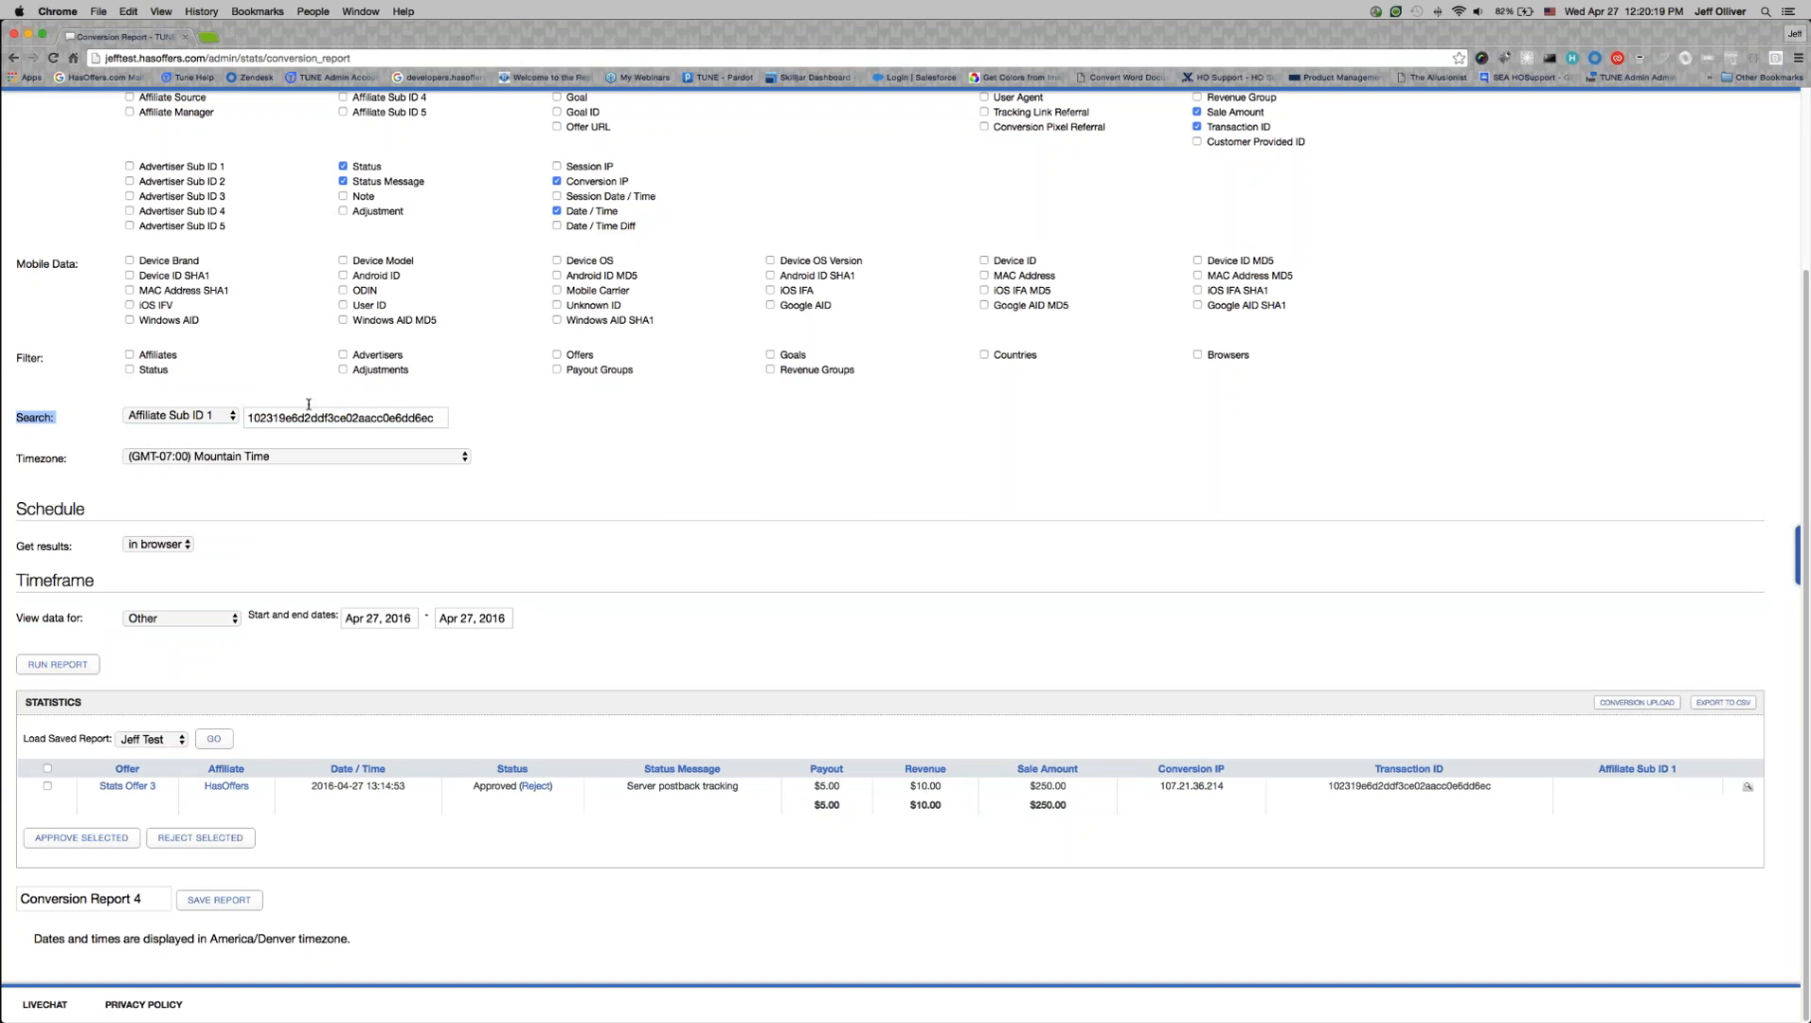
Step: Reset the search field to the blank option and delete the transaction ID from the search value
left_click(216, 420)
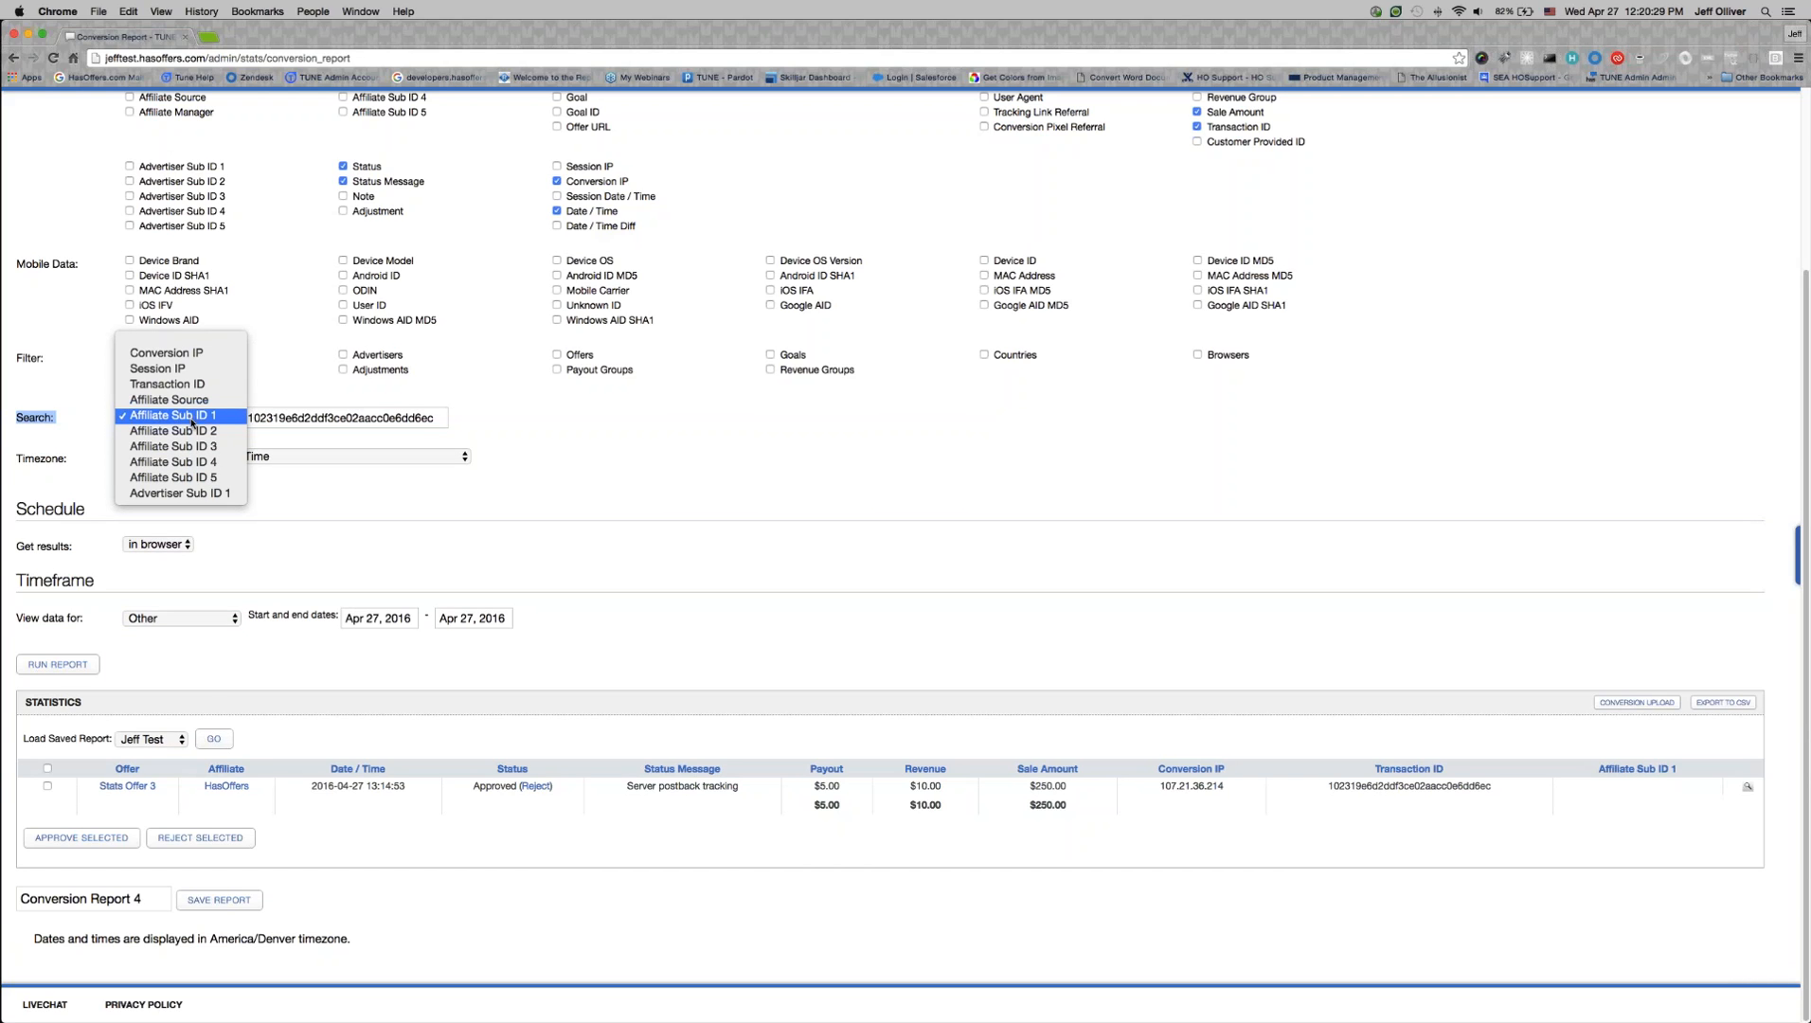
left_click(97, 385)
left_click(210, 415)
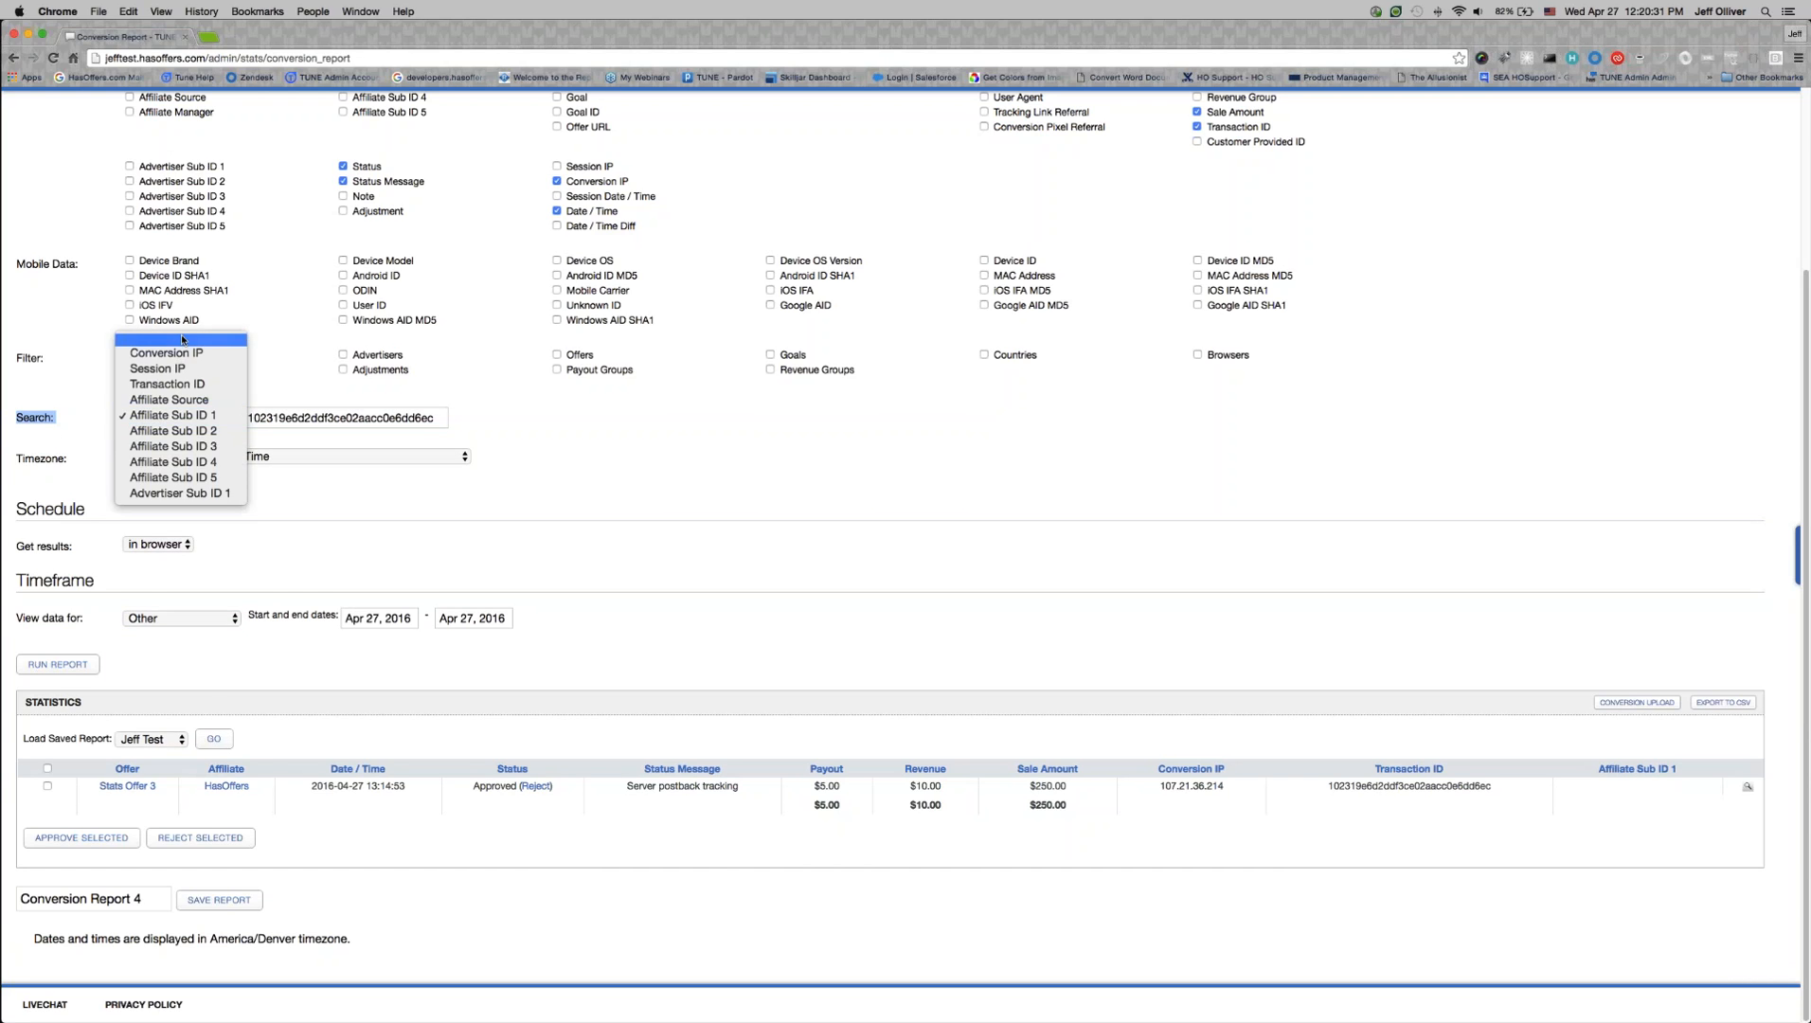
left_click(180, 341)
double_click(420, 418)
key("BackSpace")
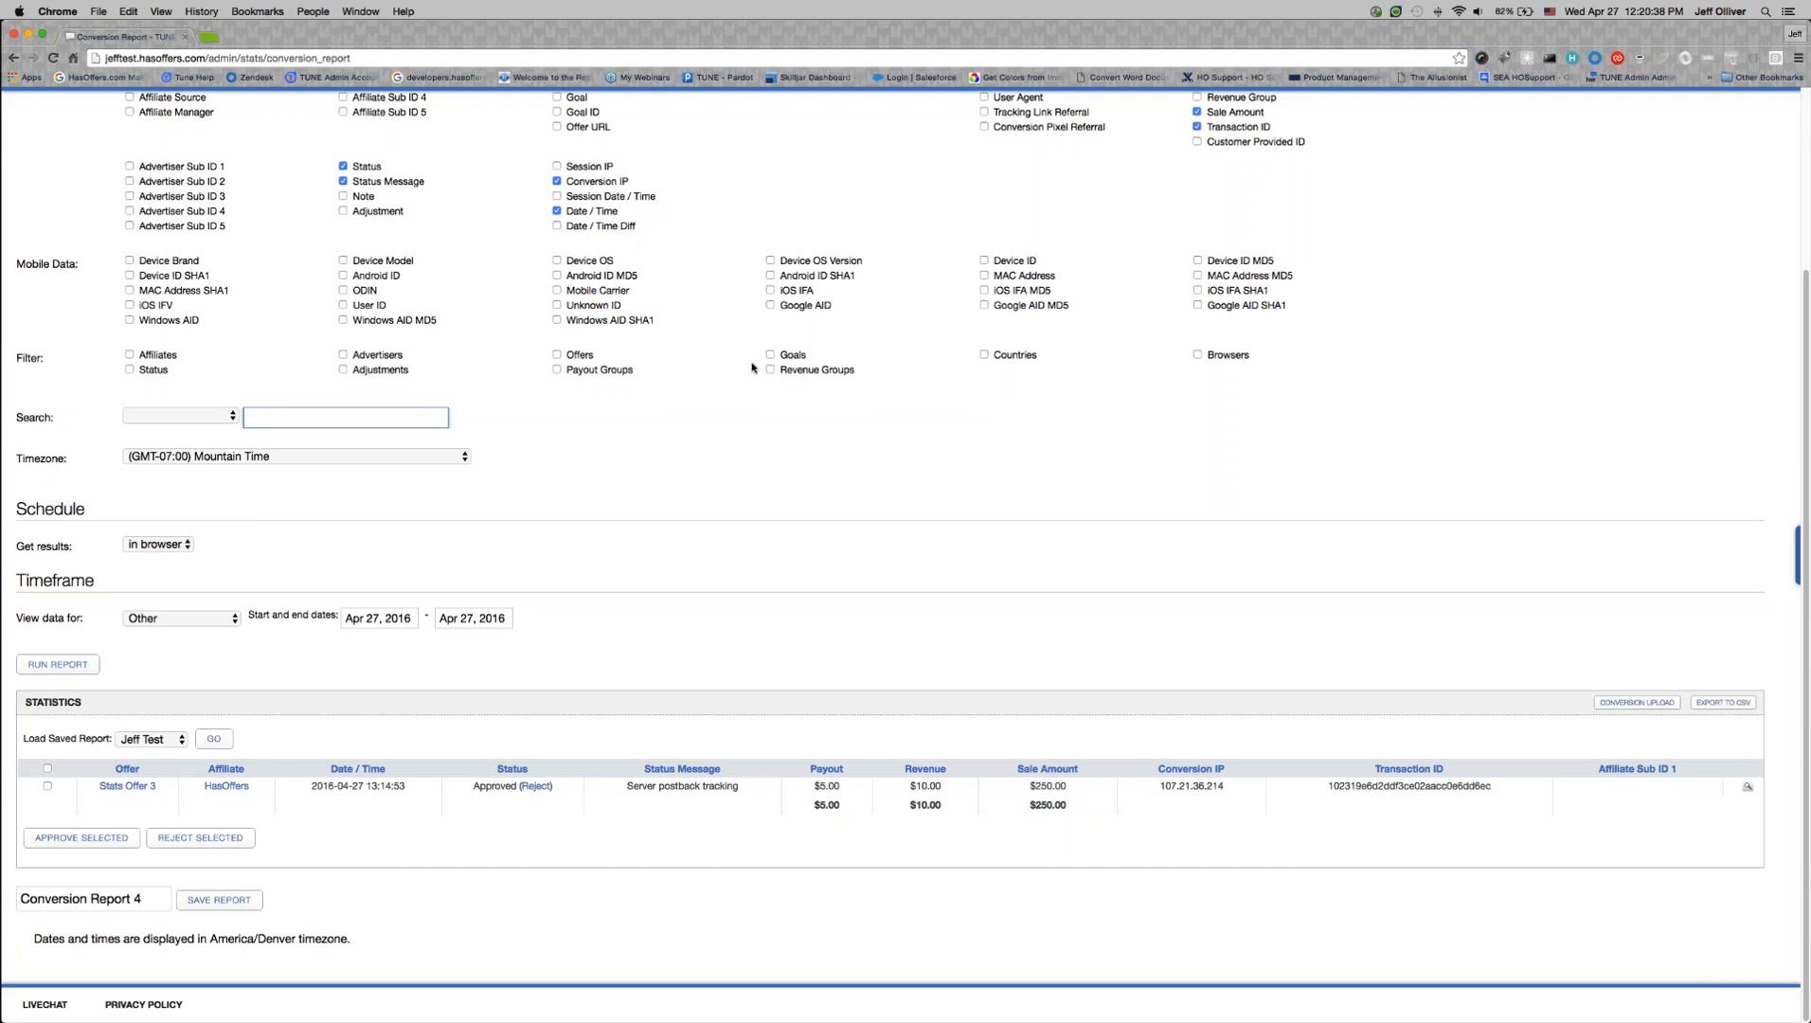
Step: Add an Offers filter for Test target (Offer ID: 10) and run the Conversion Report
left_click(557, 356)
left_click(281, 442)
scroll(214, 466, "down", 15)
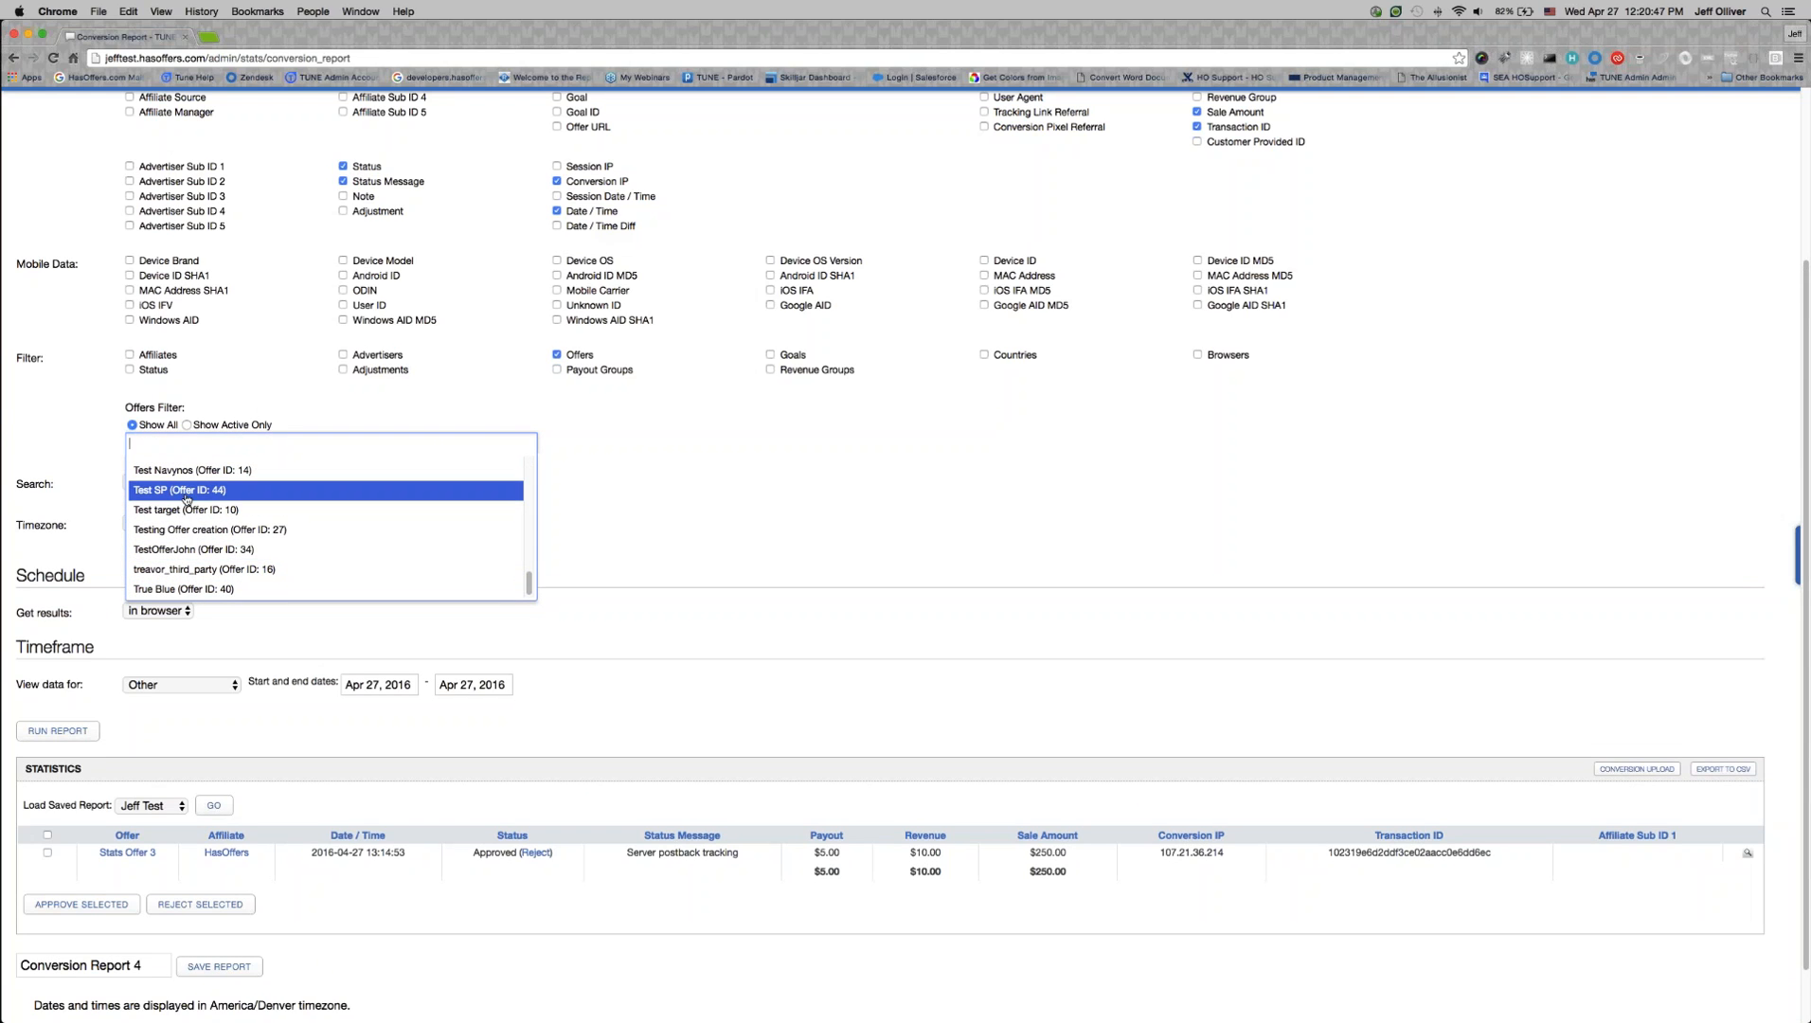
scroll(197, 491, "up", 3)
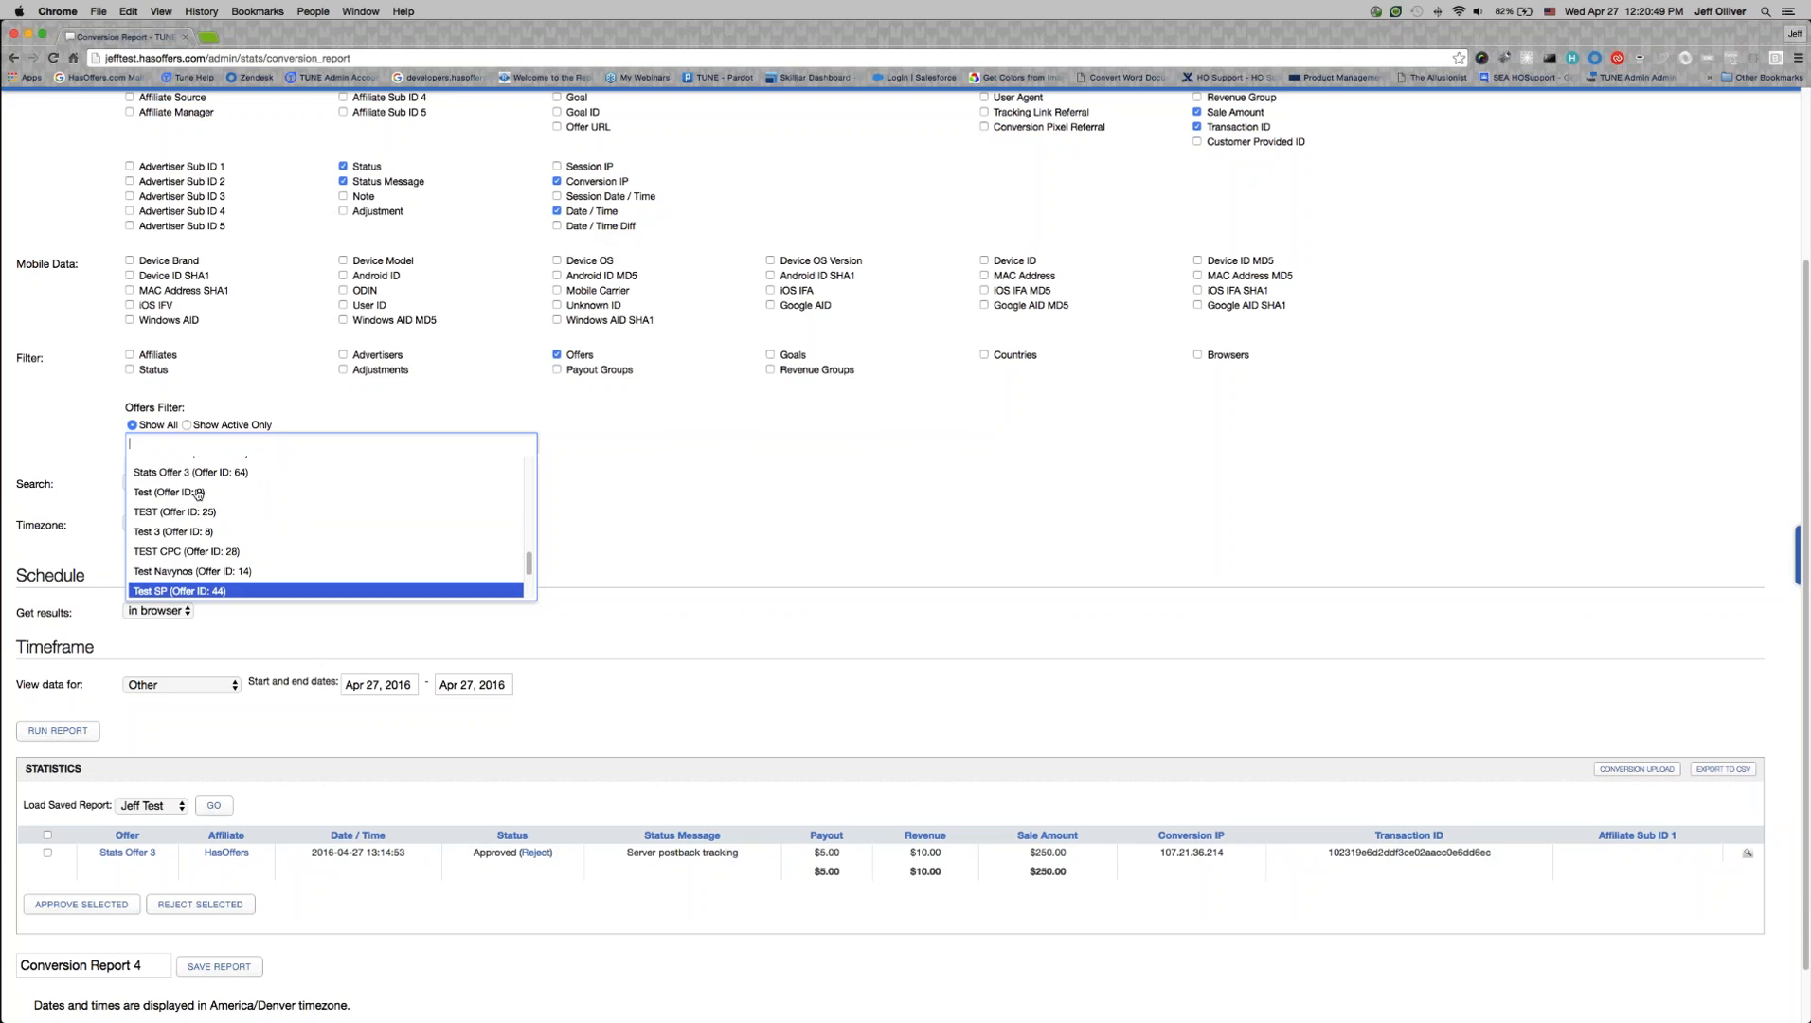
scroll(157, 484, "up", 1)
scroll(157, 483, "down", 3)
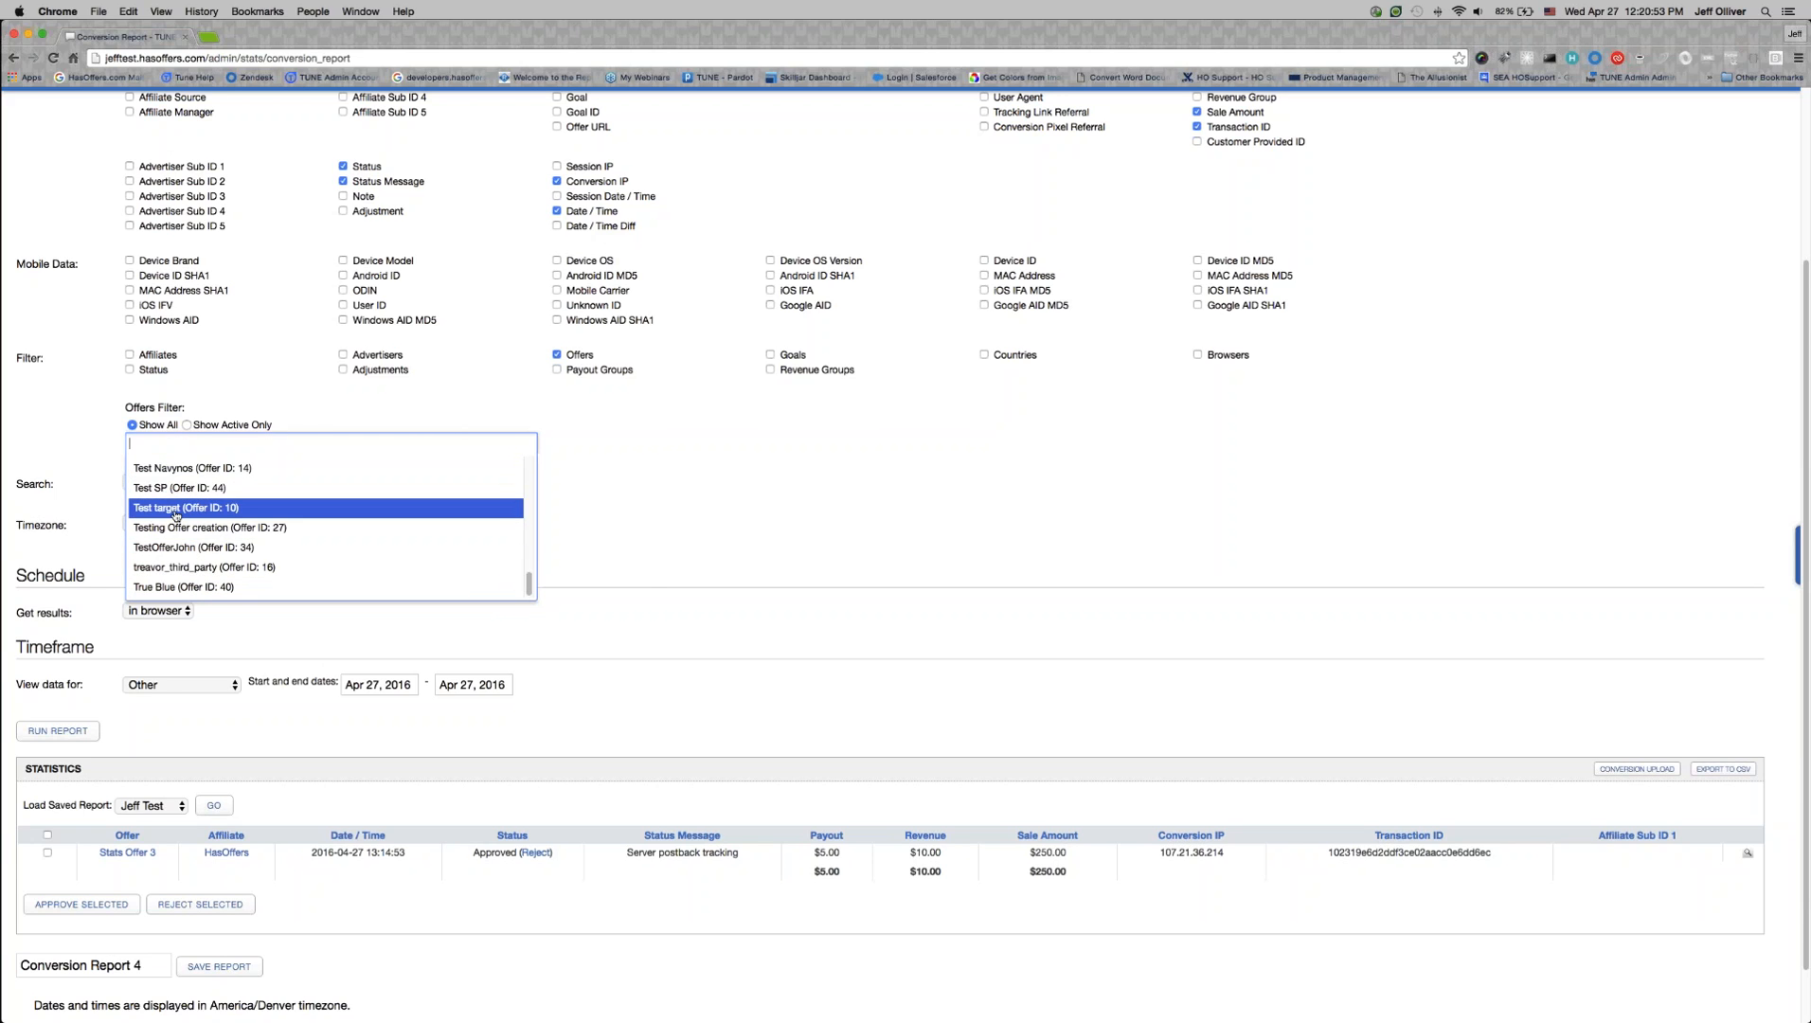
left_click(176, 518)
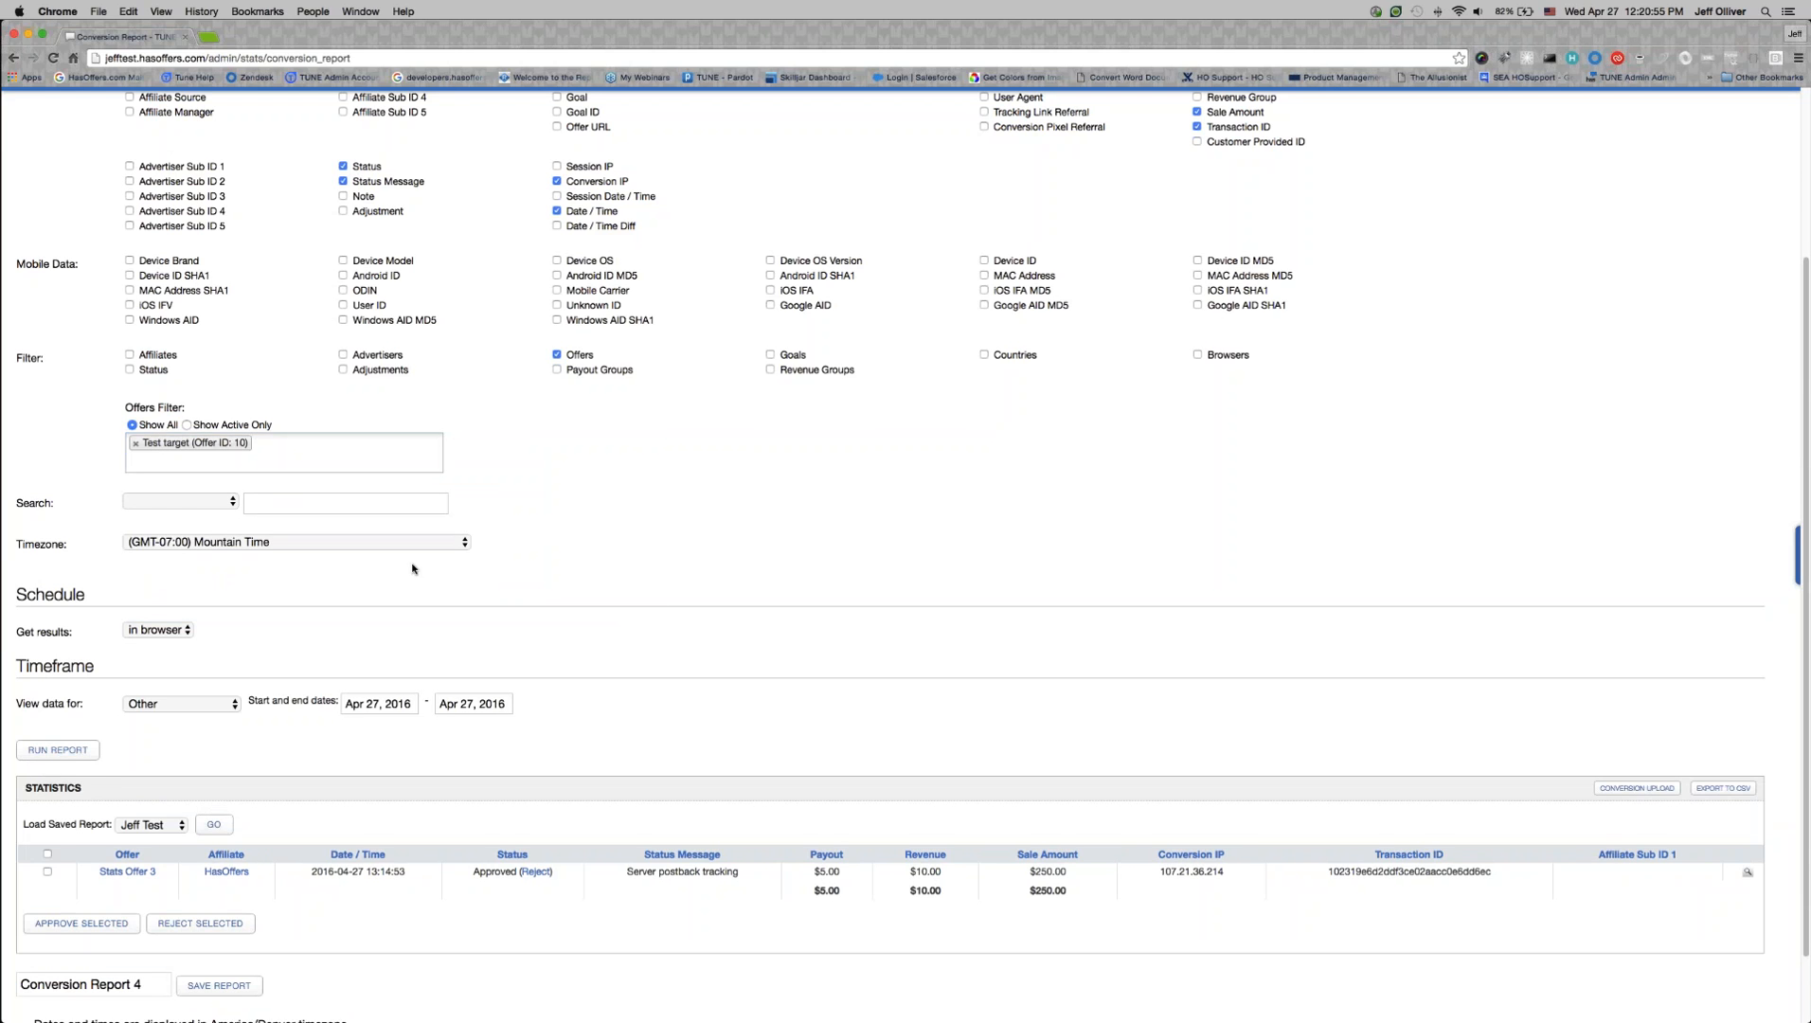
left_click(57, 750)
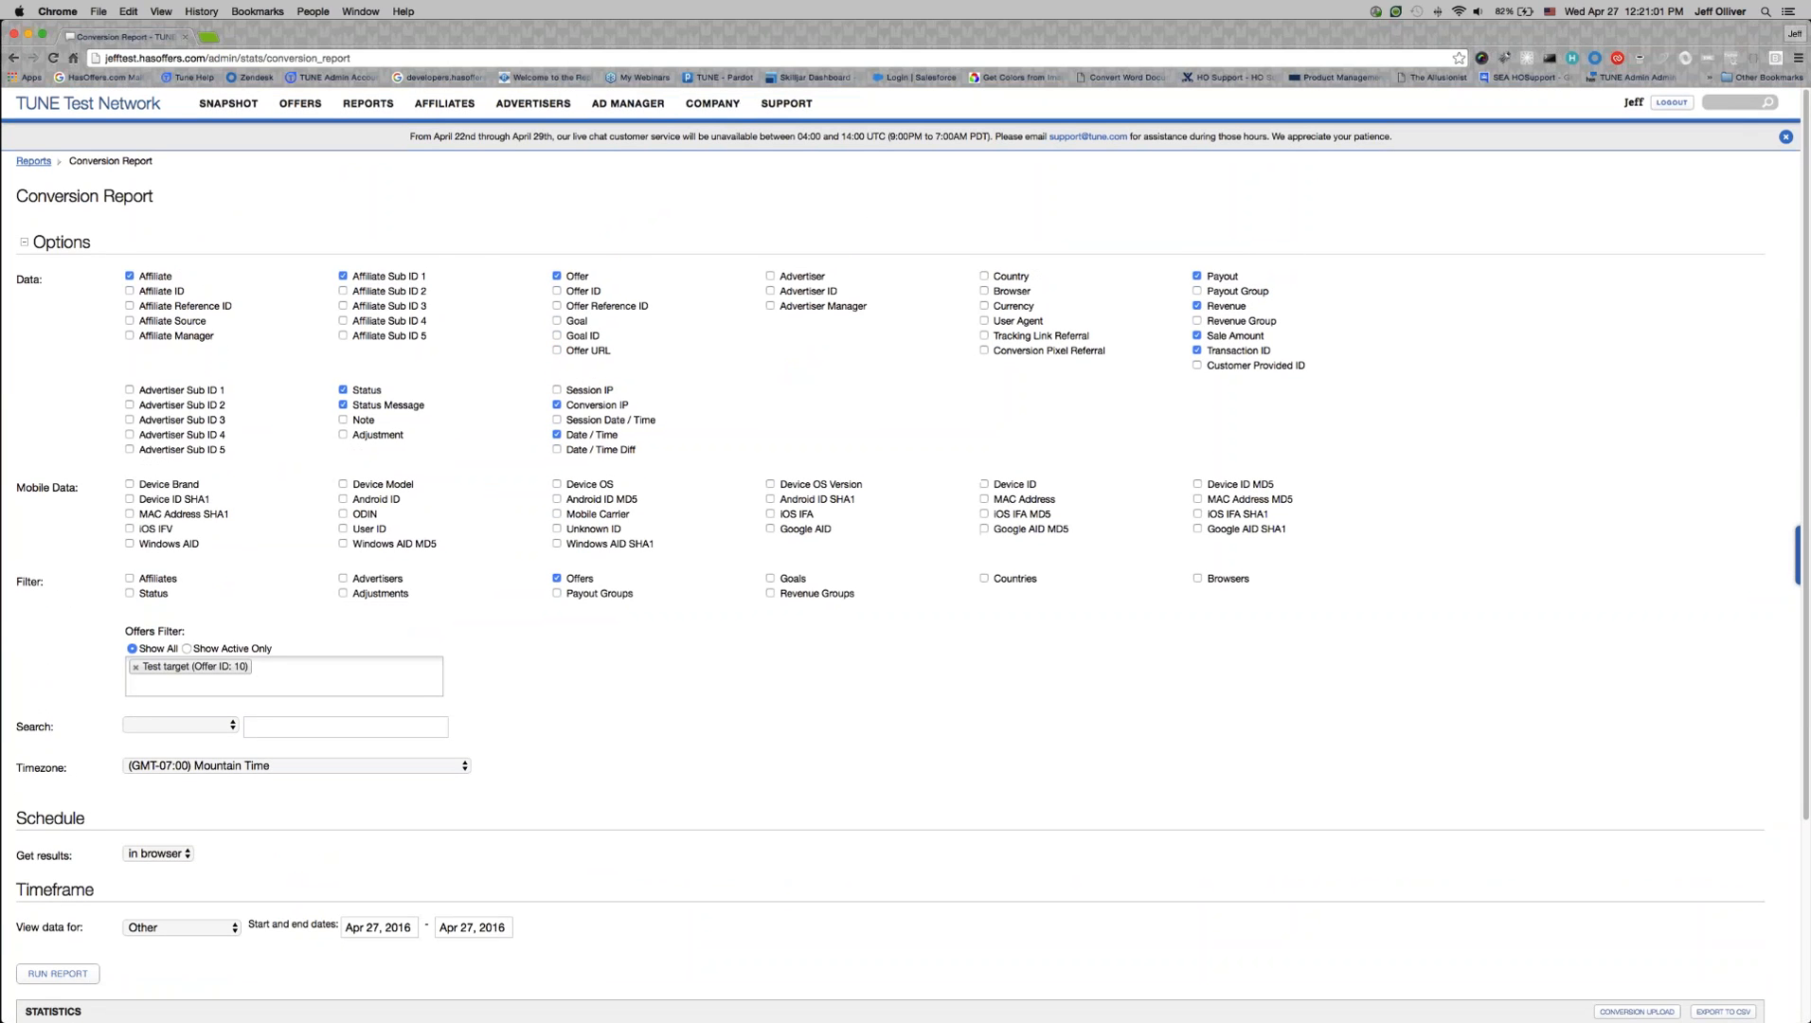
Step: Remove Test target from the Offers filter and highlight the Mobile Data options for review
left_click(136, 667)
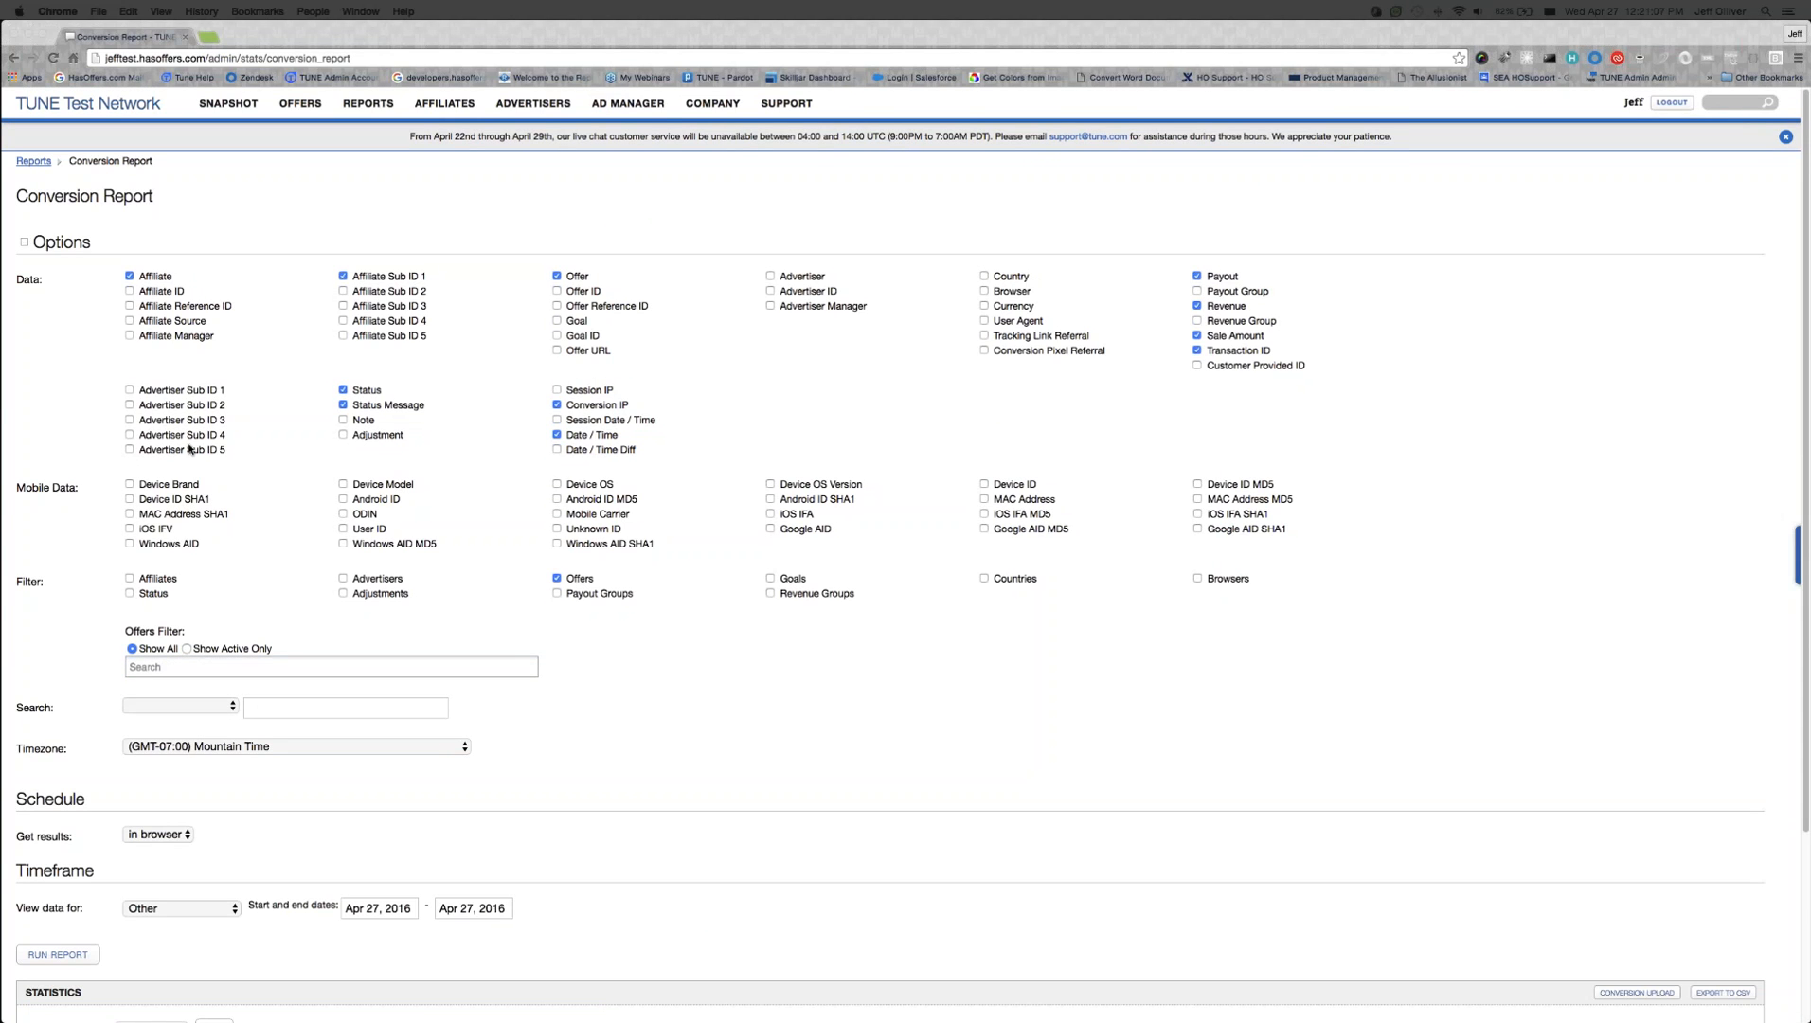
left_click(86, 492)
scroll(572, 561, "down", 1)
left_click_drag(573, 559, 171, 460)
left_click(271, 485)
scroll(270, 485, "down", 1)
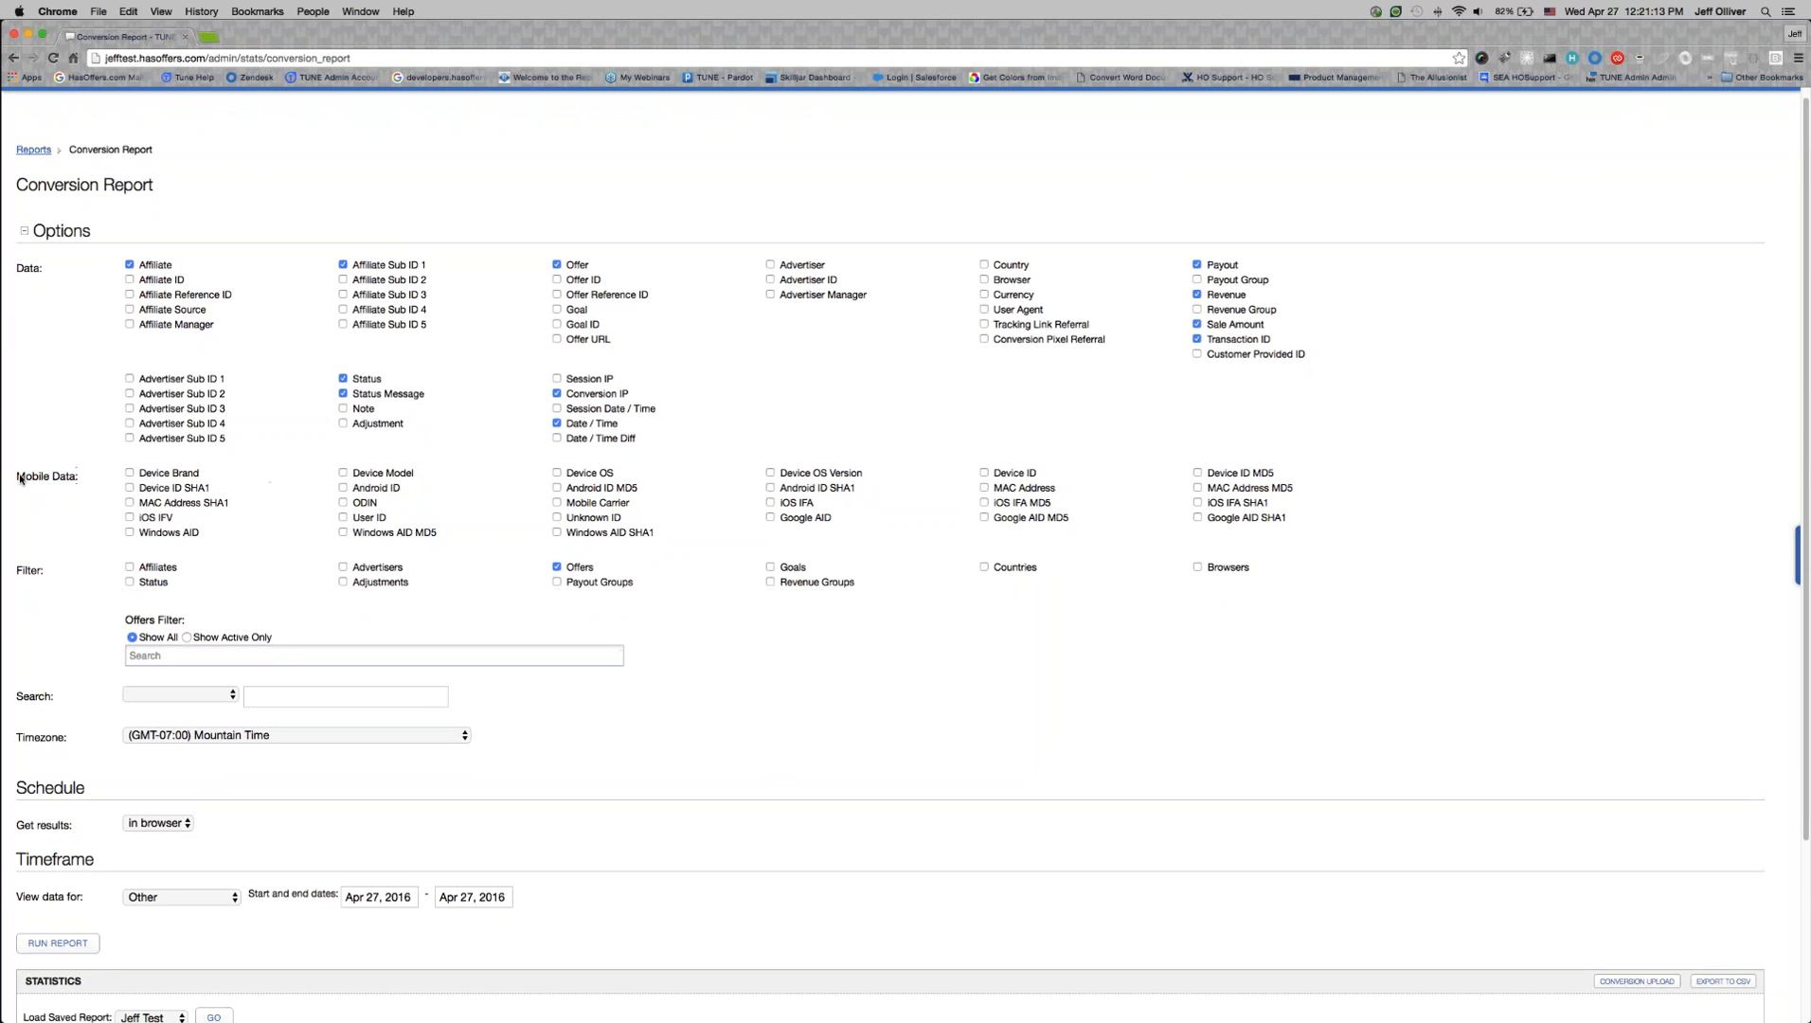
mouse_move(119, 474)
left_mouse_down()
mouse_move(357, 530)
mouse_move(106, 488)
left_mouse_up()
scroll(396, 494, "up", 1)
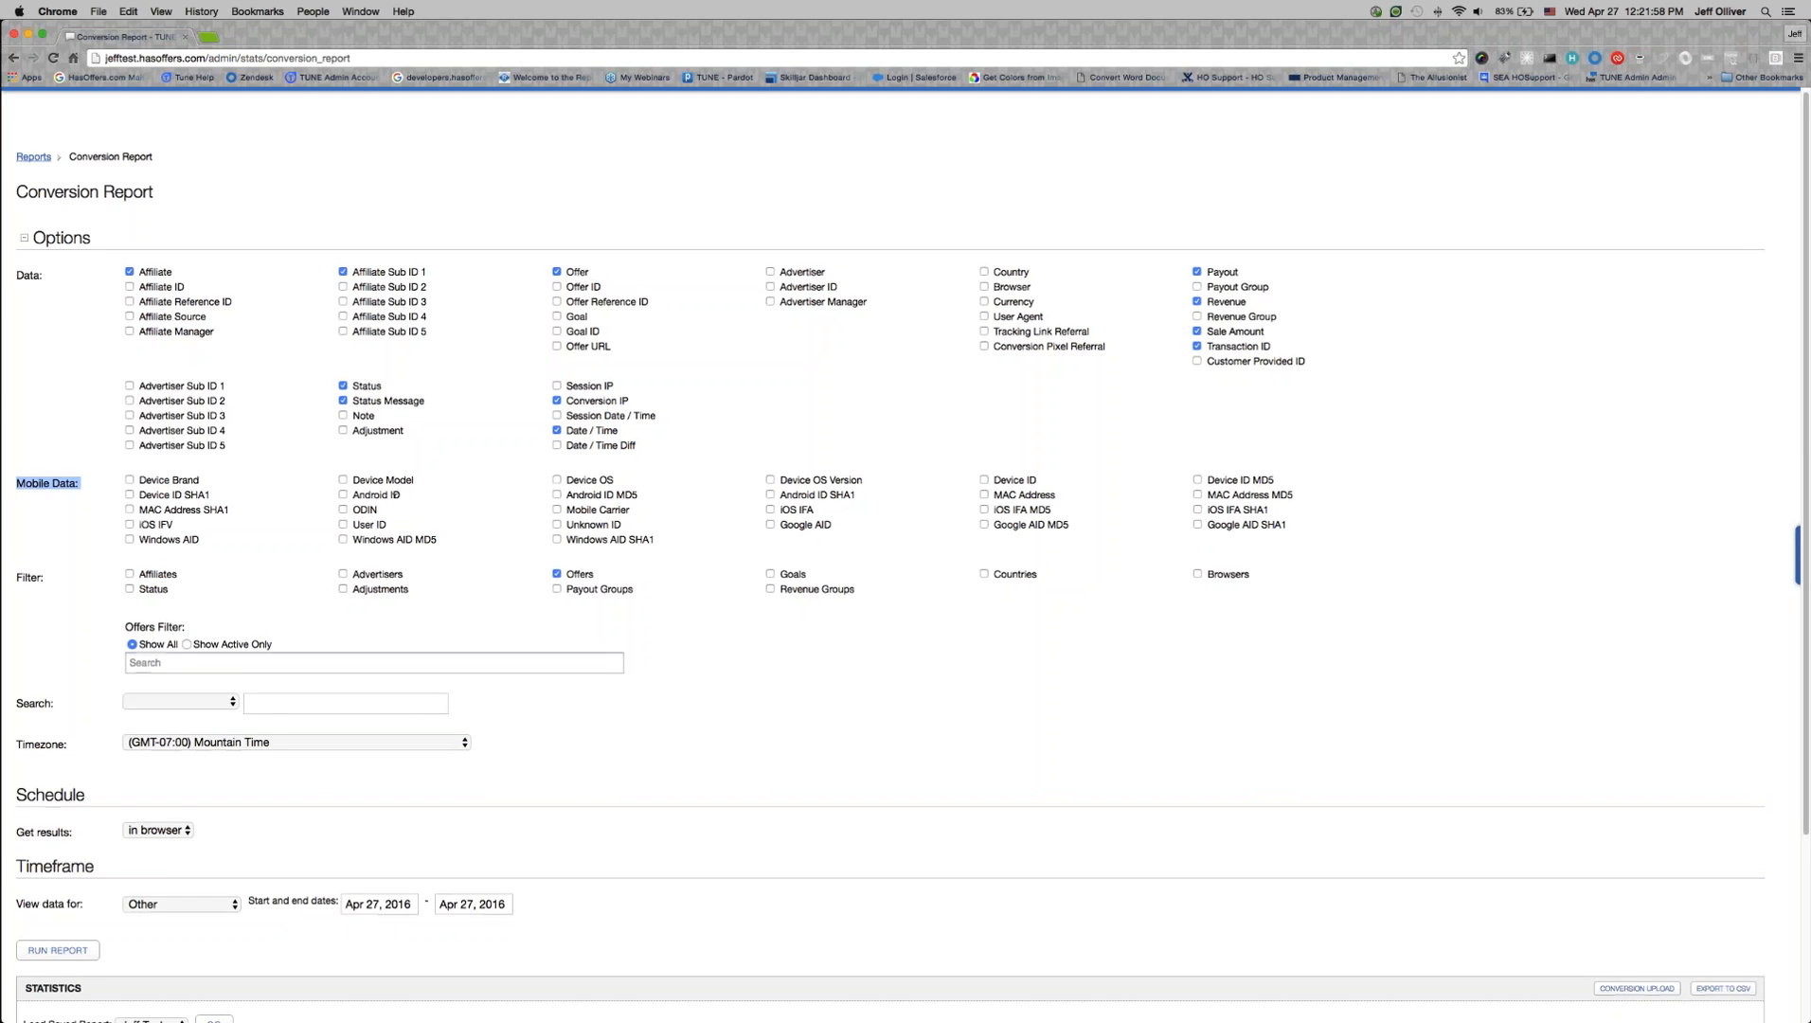
Step: Open the Mobile Stats Report, view its statistics and return to the Conversion Report
mouse_move(367, 104)
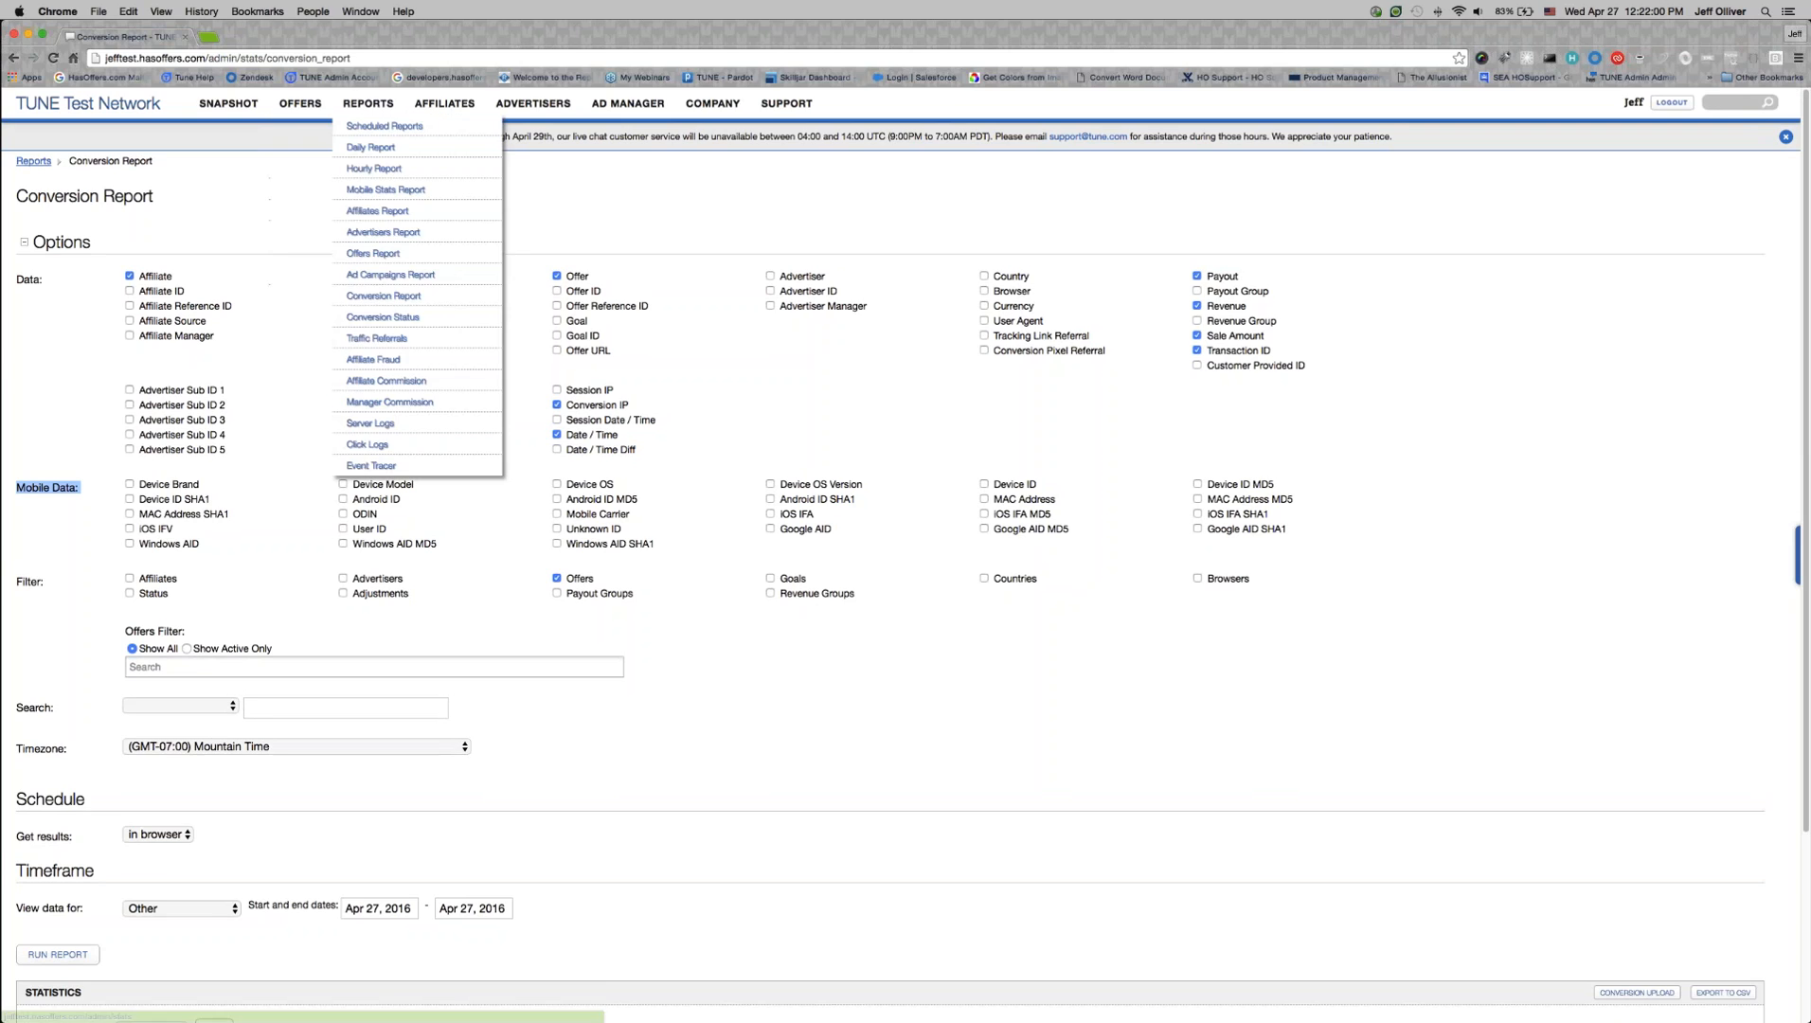
left_click(357, 195)
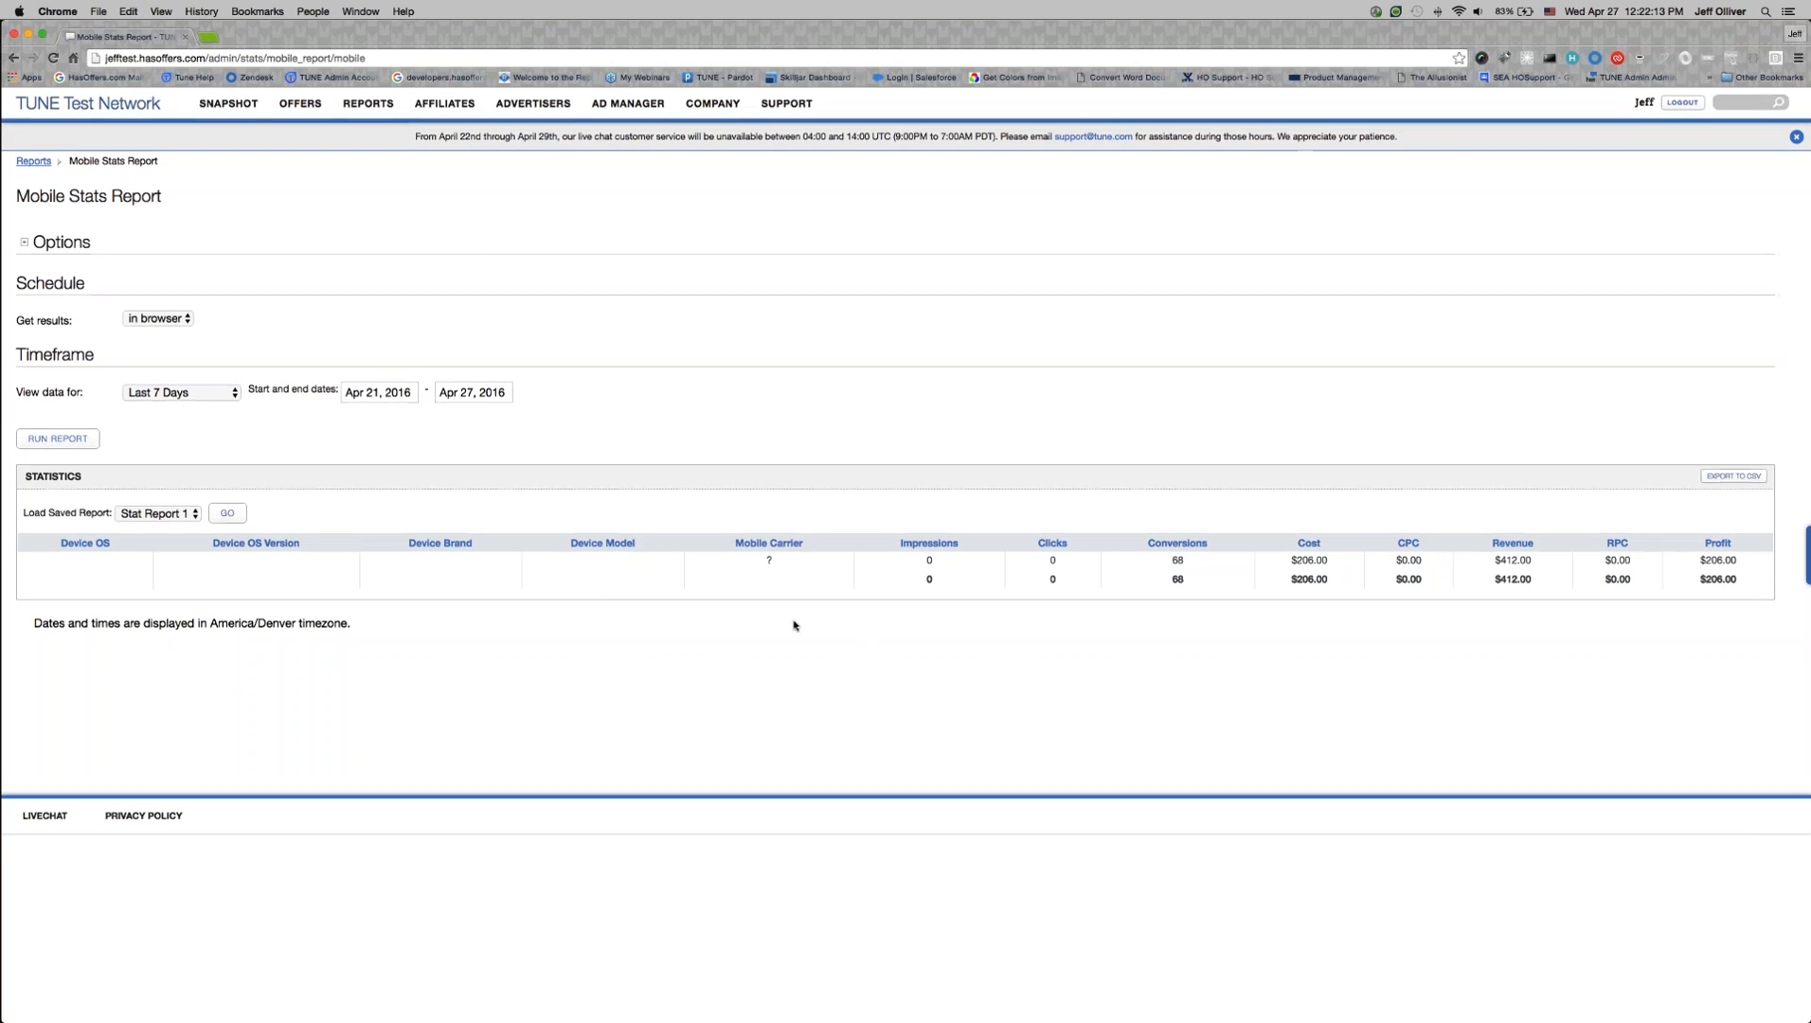
mouse_move(360, 112)
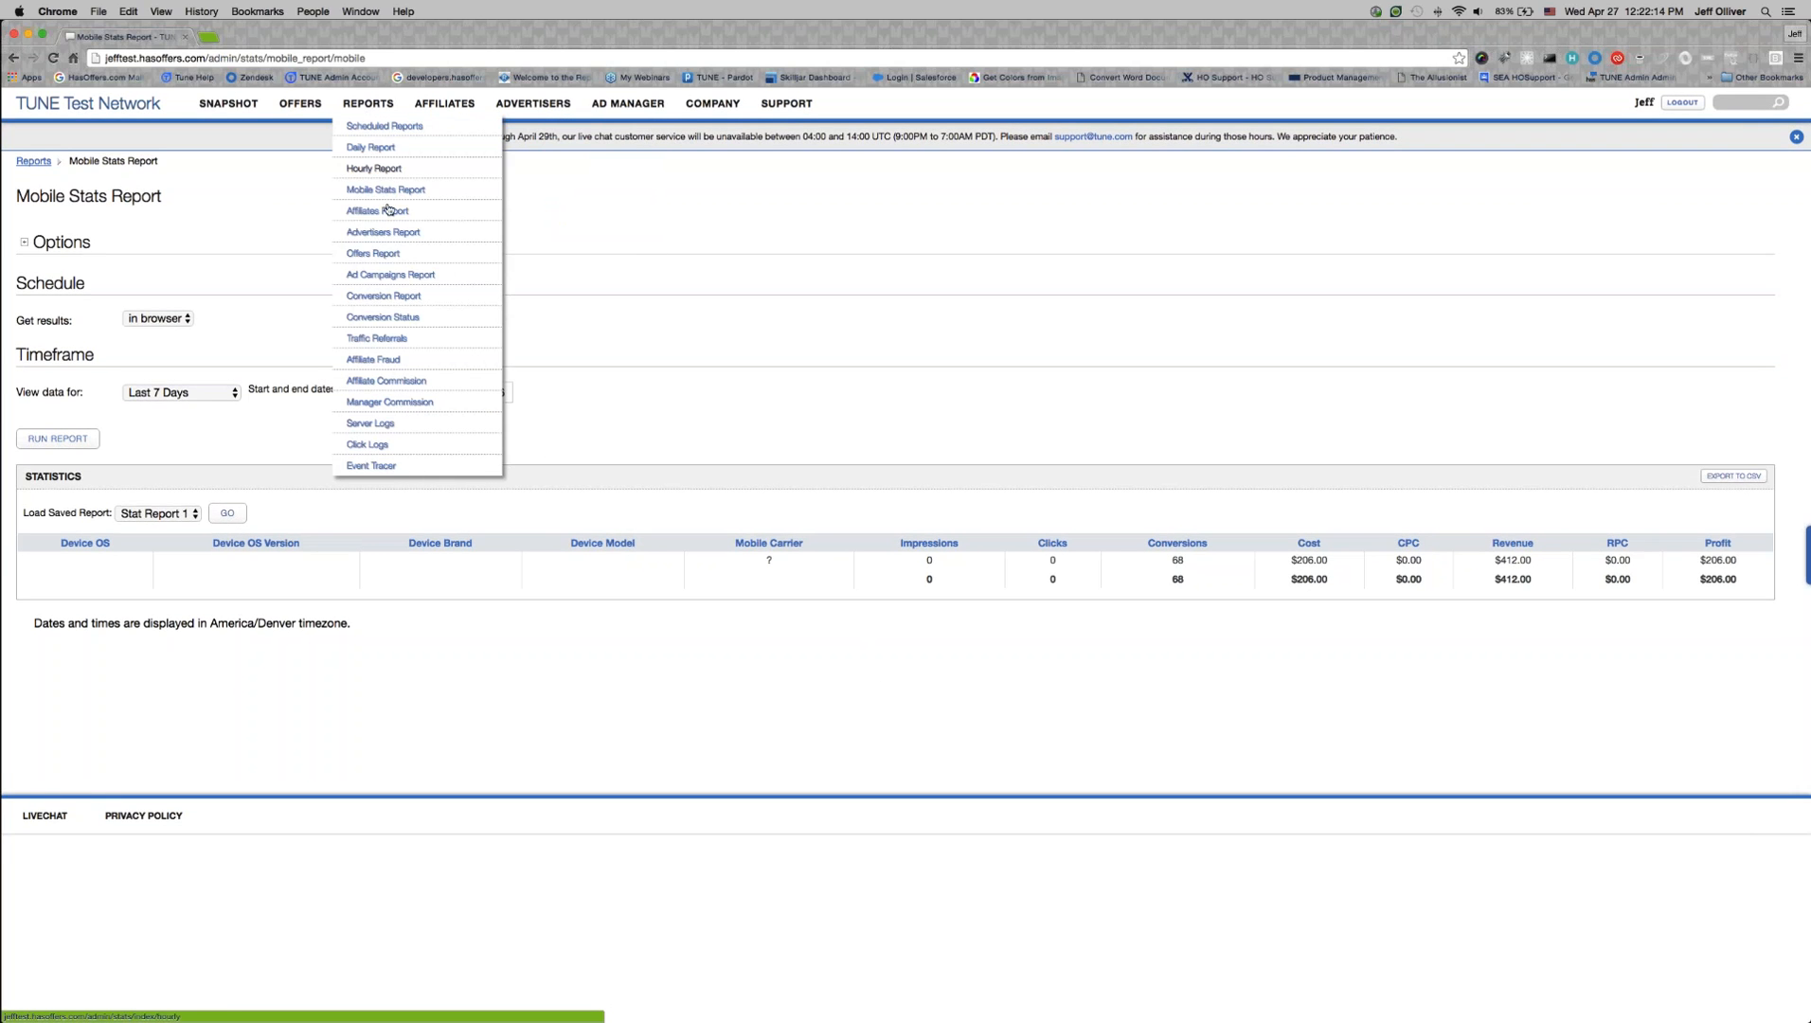
left_click(385, 296)
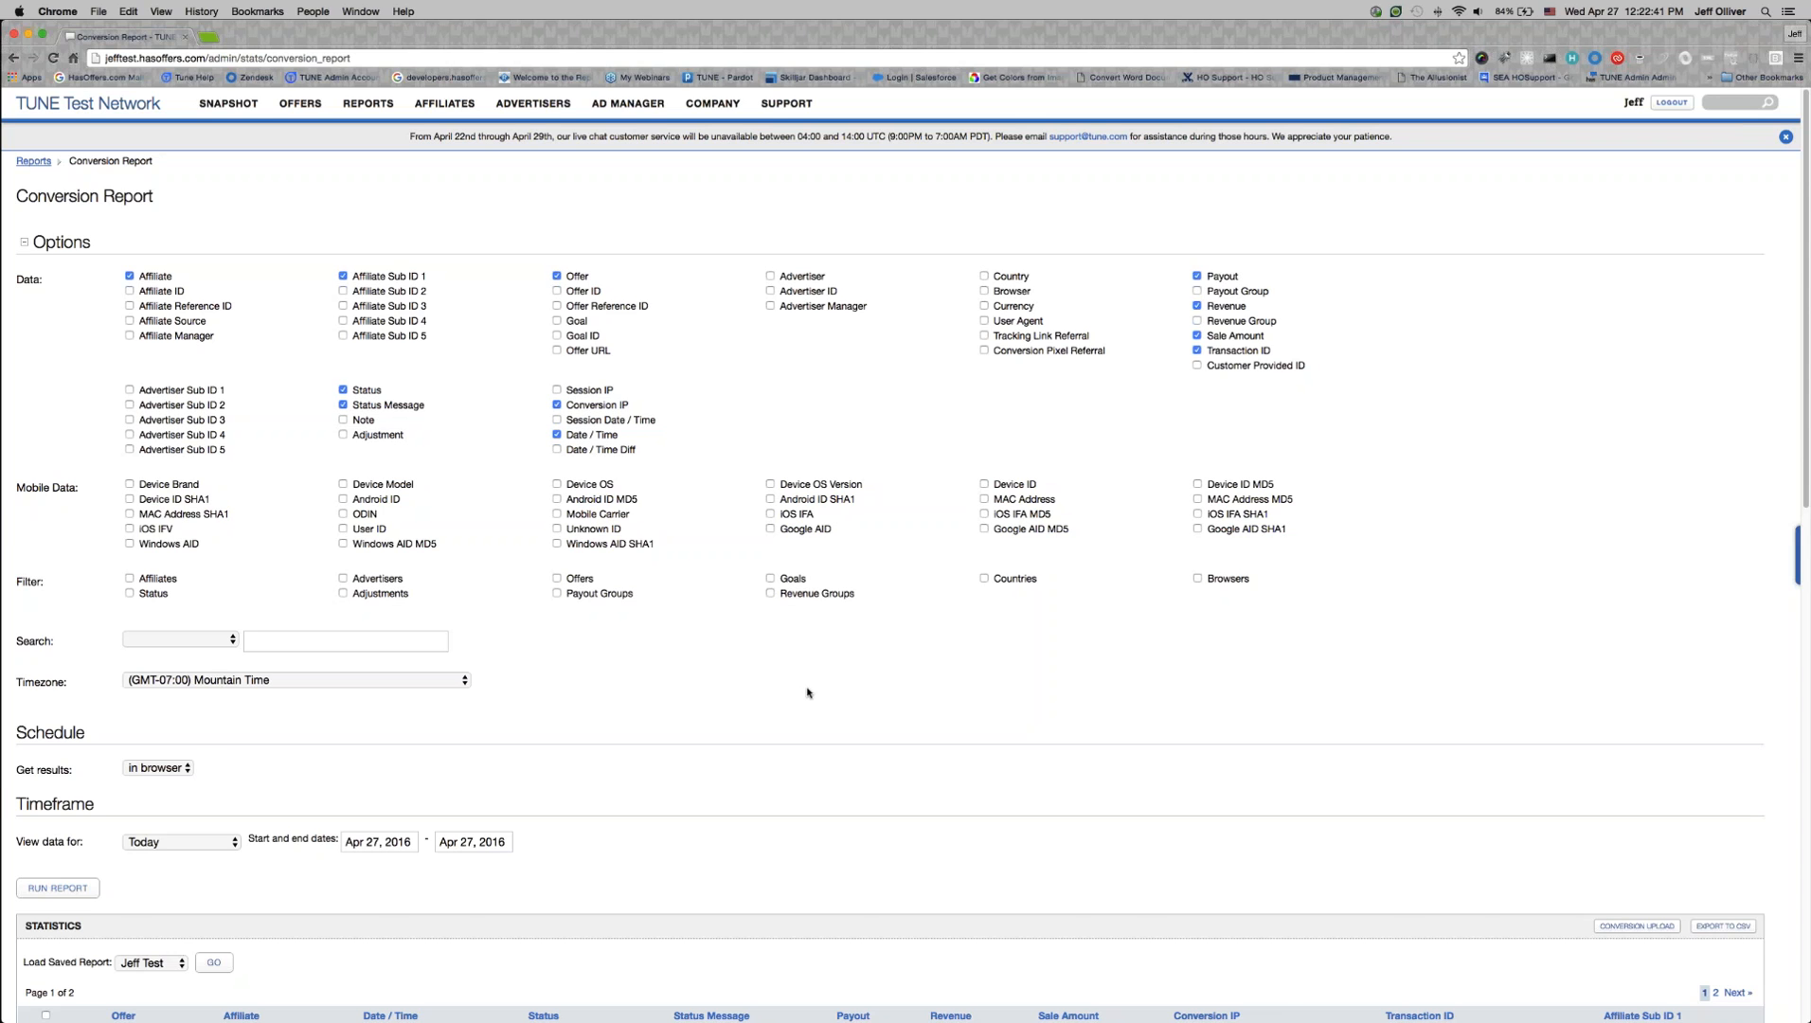
Step: Add Currency to the Conversion Report's data columns, run the report and view the updated list
scroll(749, 677, "down", 5)
scroll(748, 676, "up", 5)
left_click(985, 306)
scroll(553, 386, "up", 2)
scroll(764, 443, "down", 1)
scroll(763, 442, "down", 5)
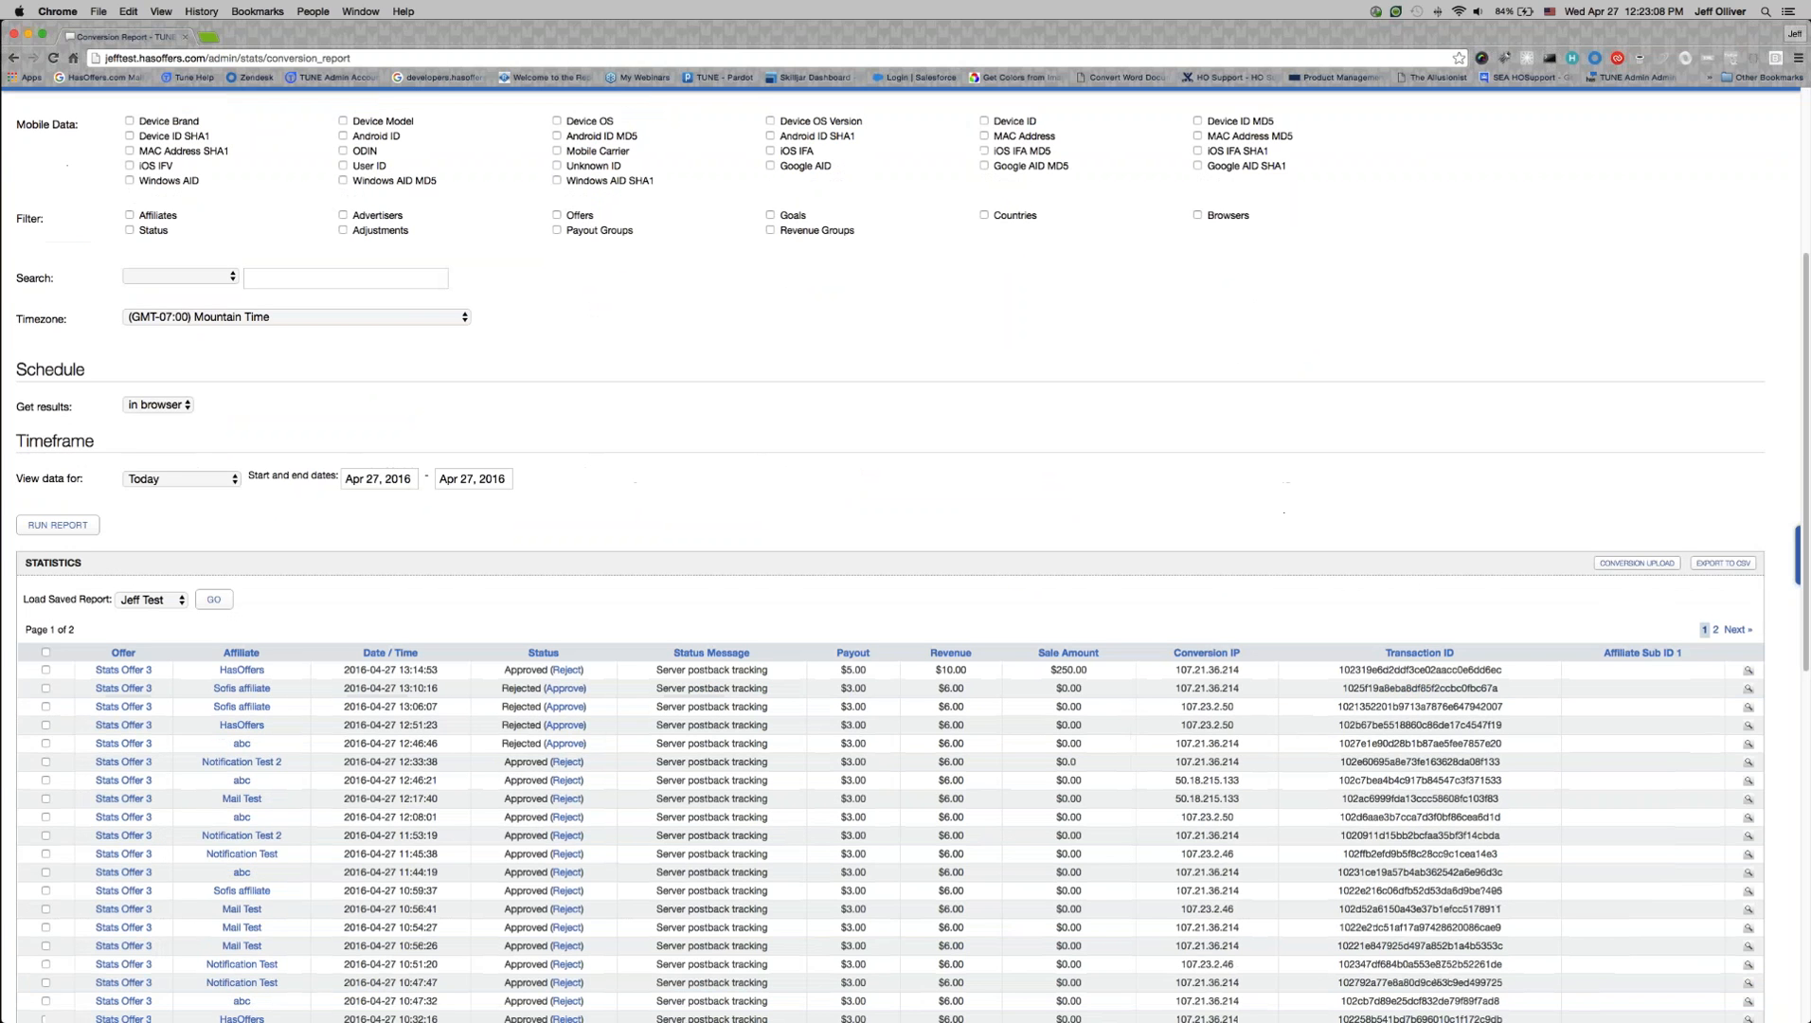
left_click(81, 528)
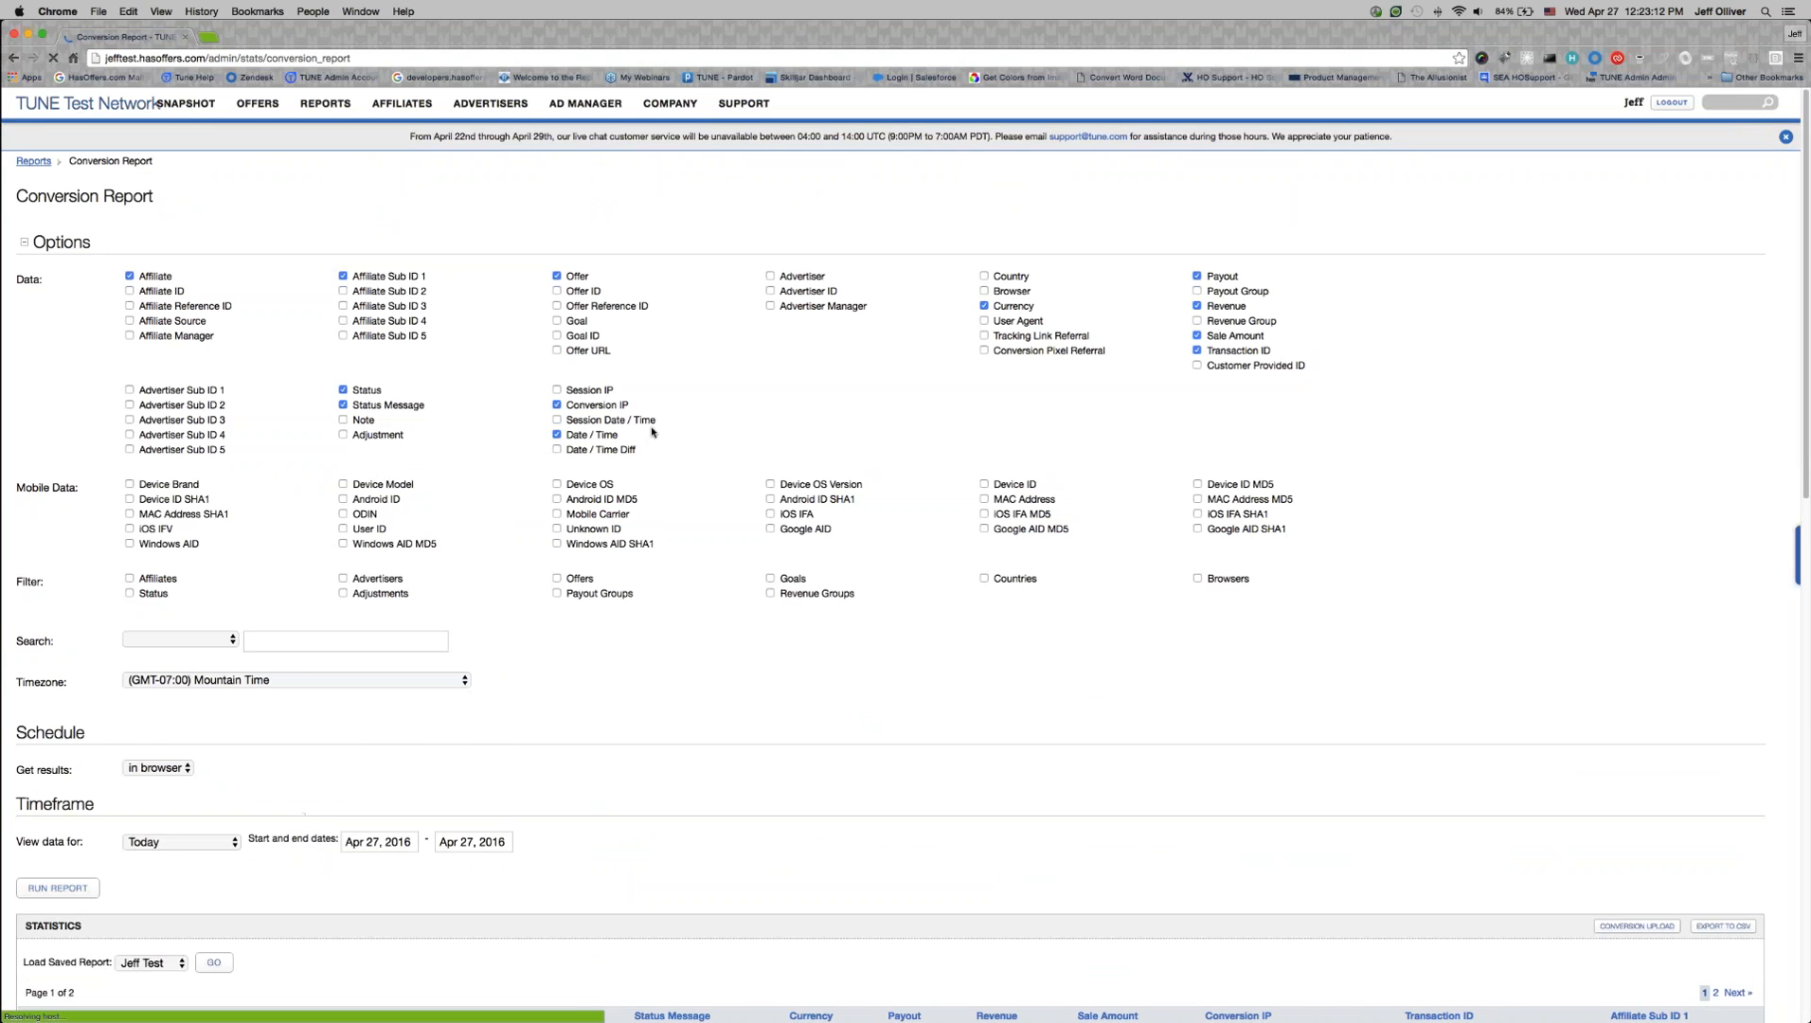
scroll(652, 431, "down", 7)
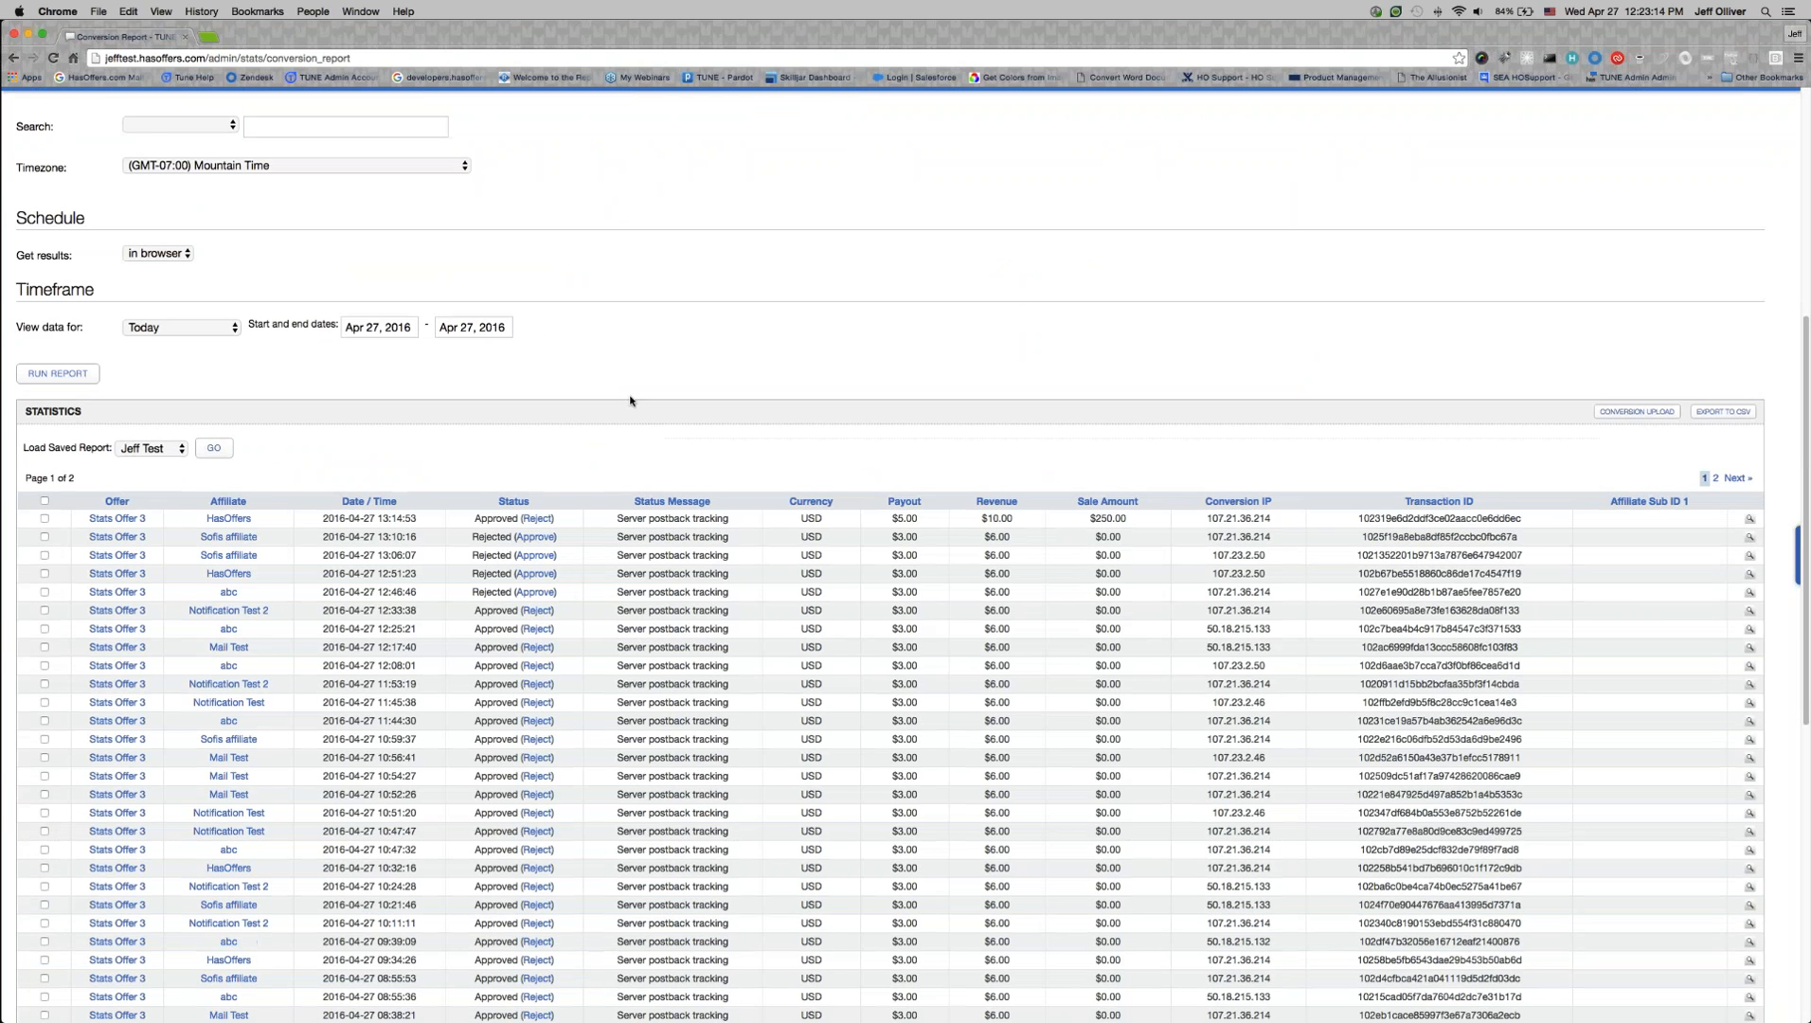
Step: Examine the Currency column in the Conversion Report's results together with the data, filter and timeframe options above them
scroll(630, 399, "up", 2)
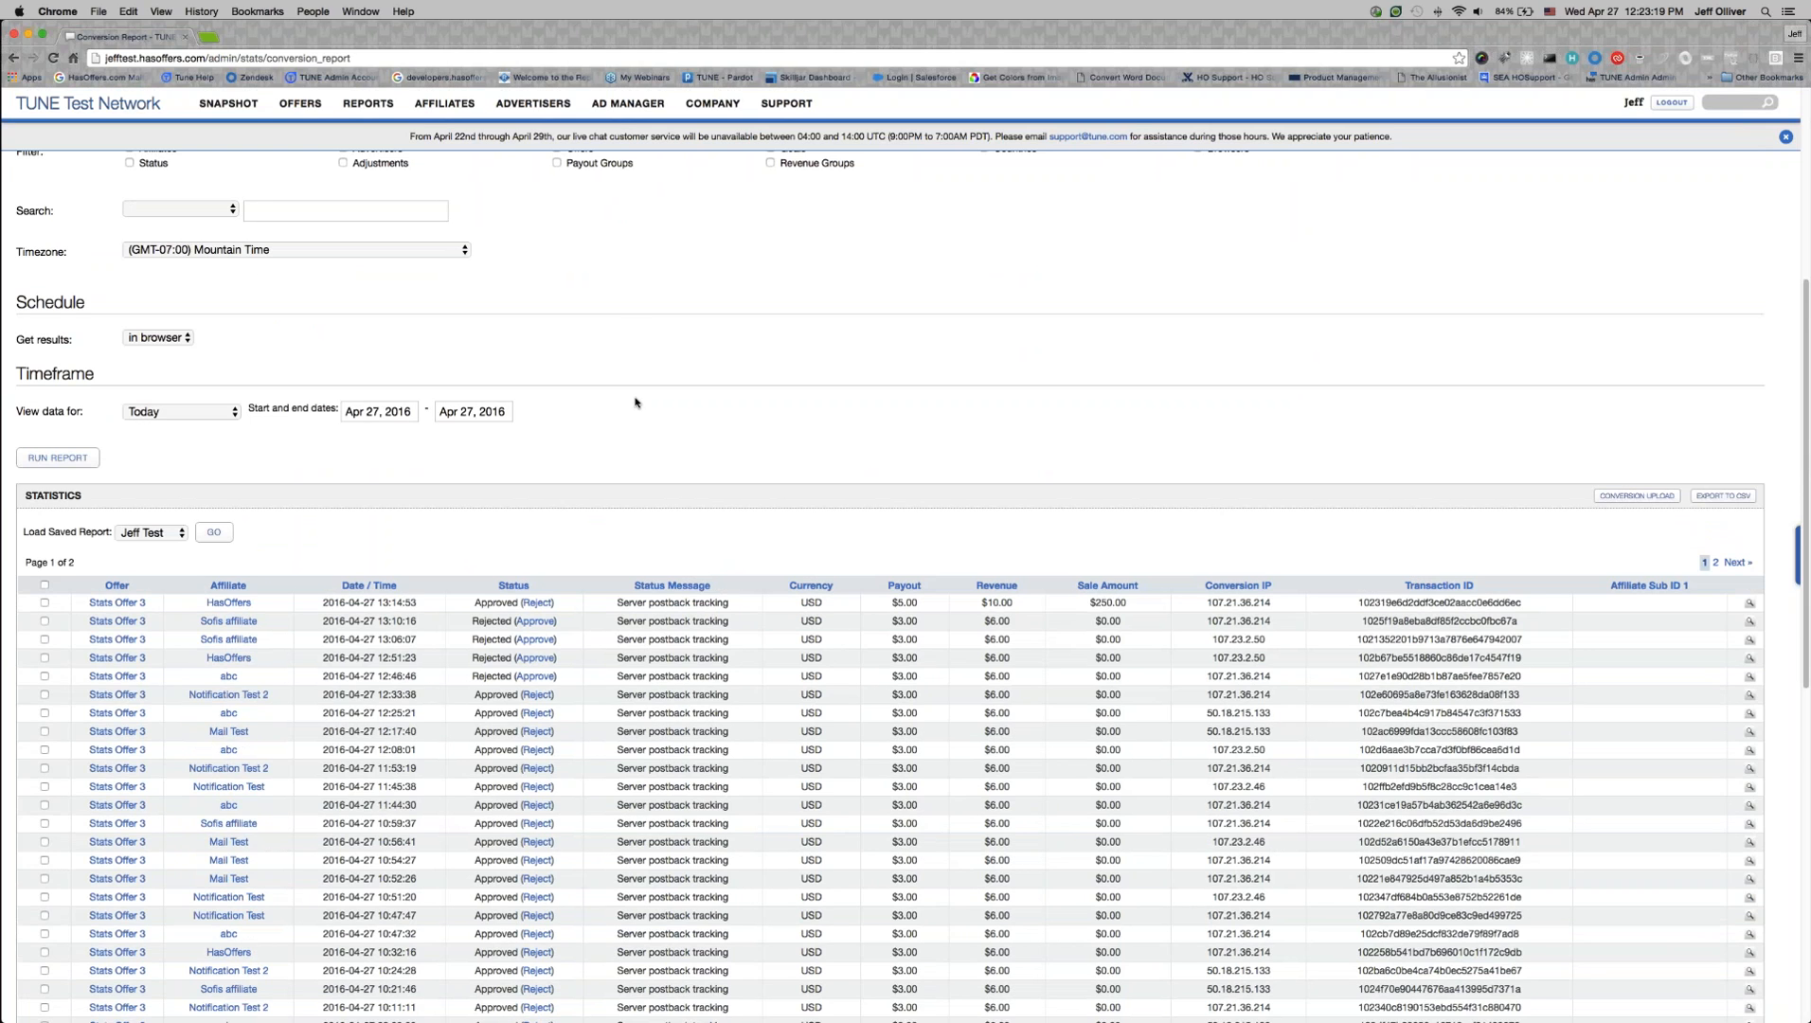
scroll(635, 402, "down", 3)
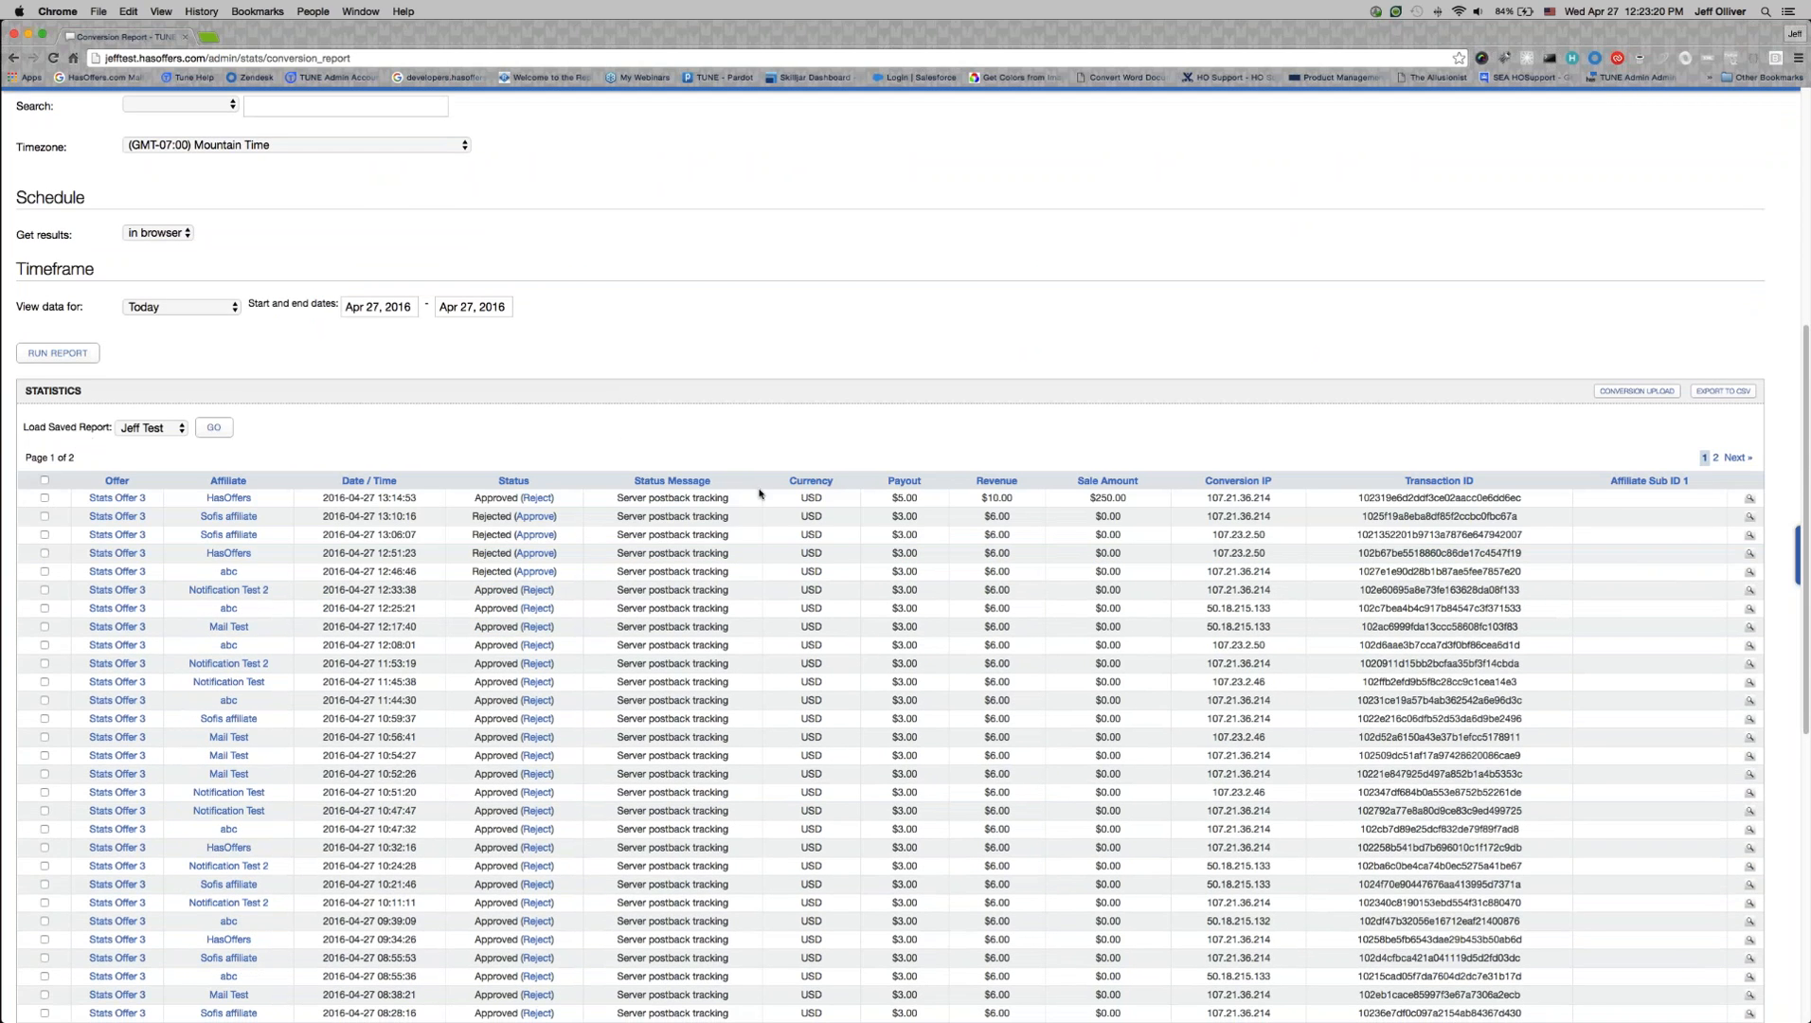
double_click(812, 499)
scroll(797, 504, "down", 10)
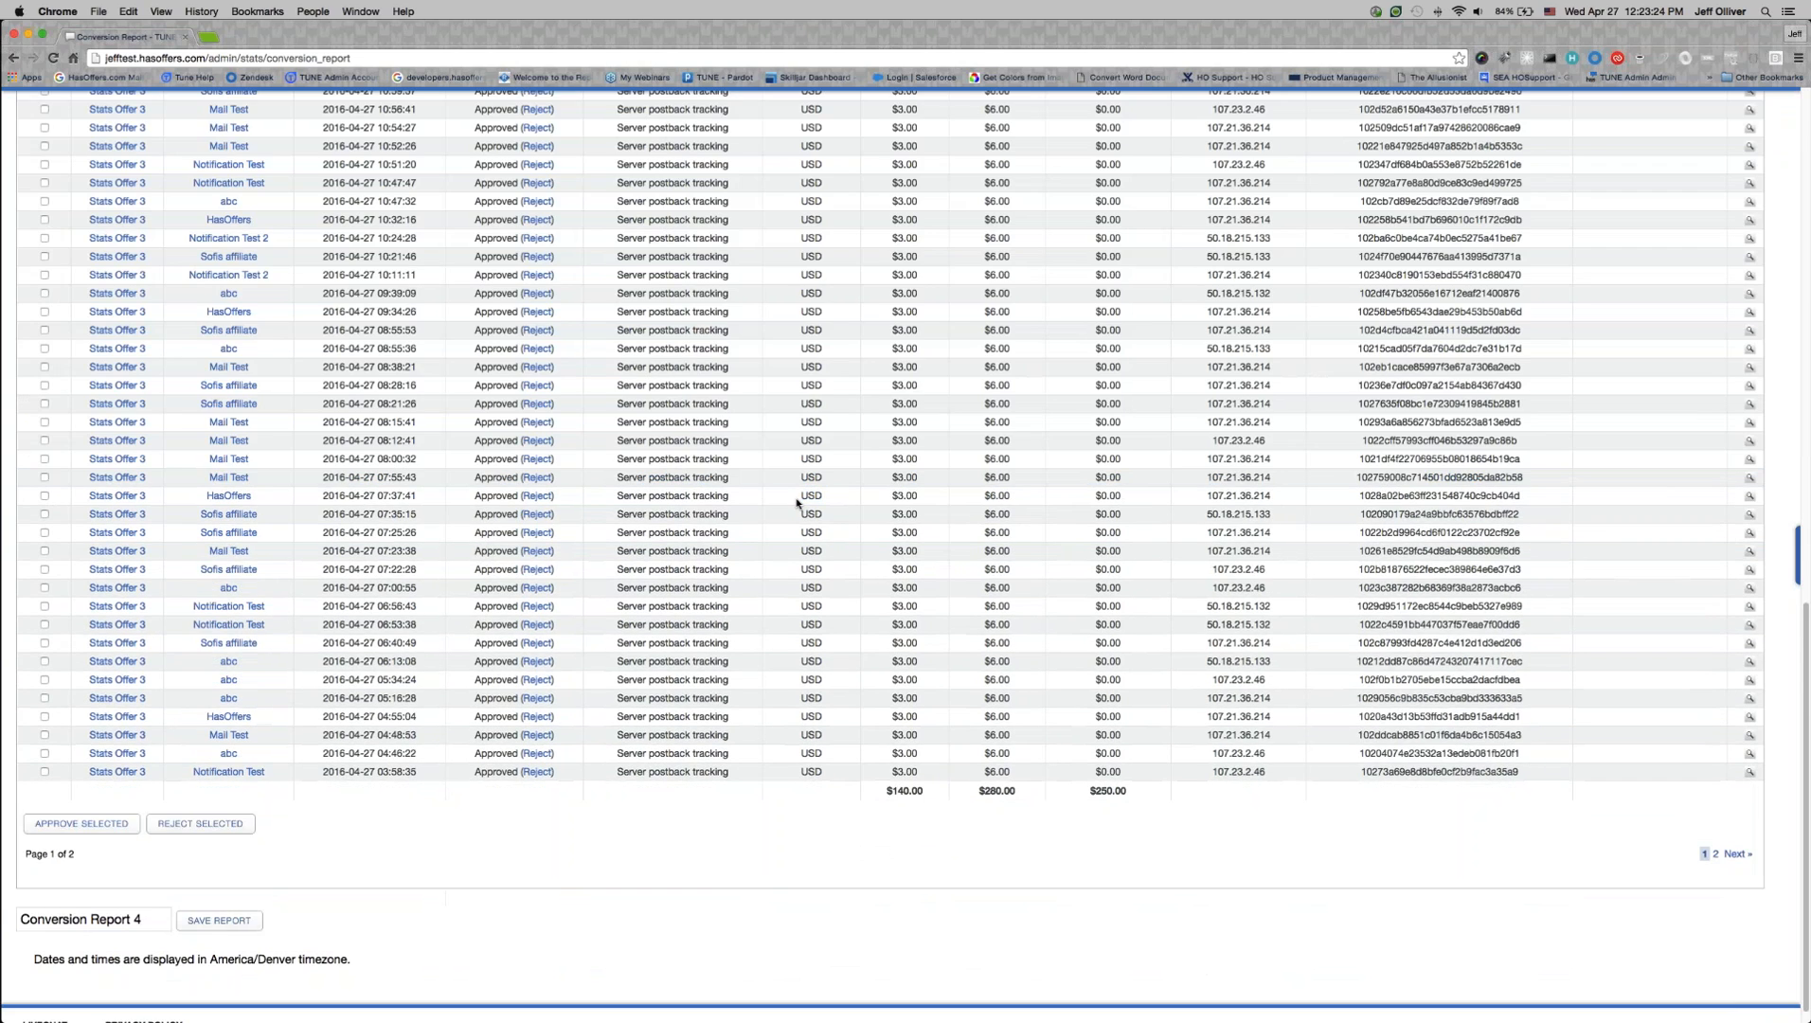
scroll(798, 503, "up", 12)
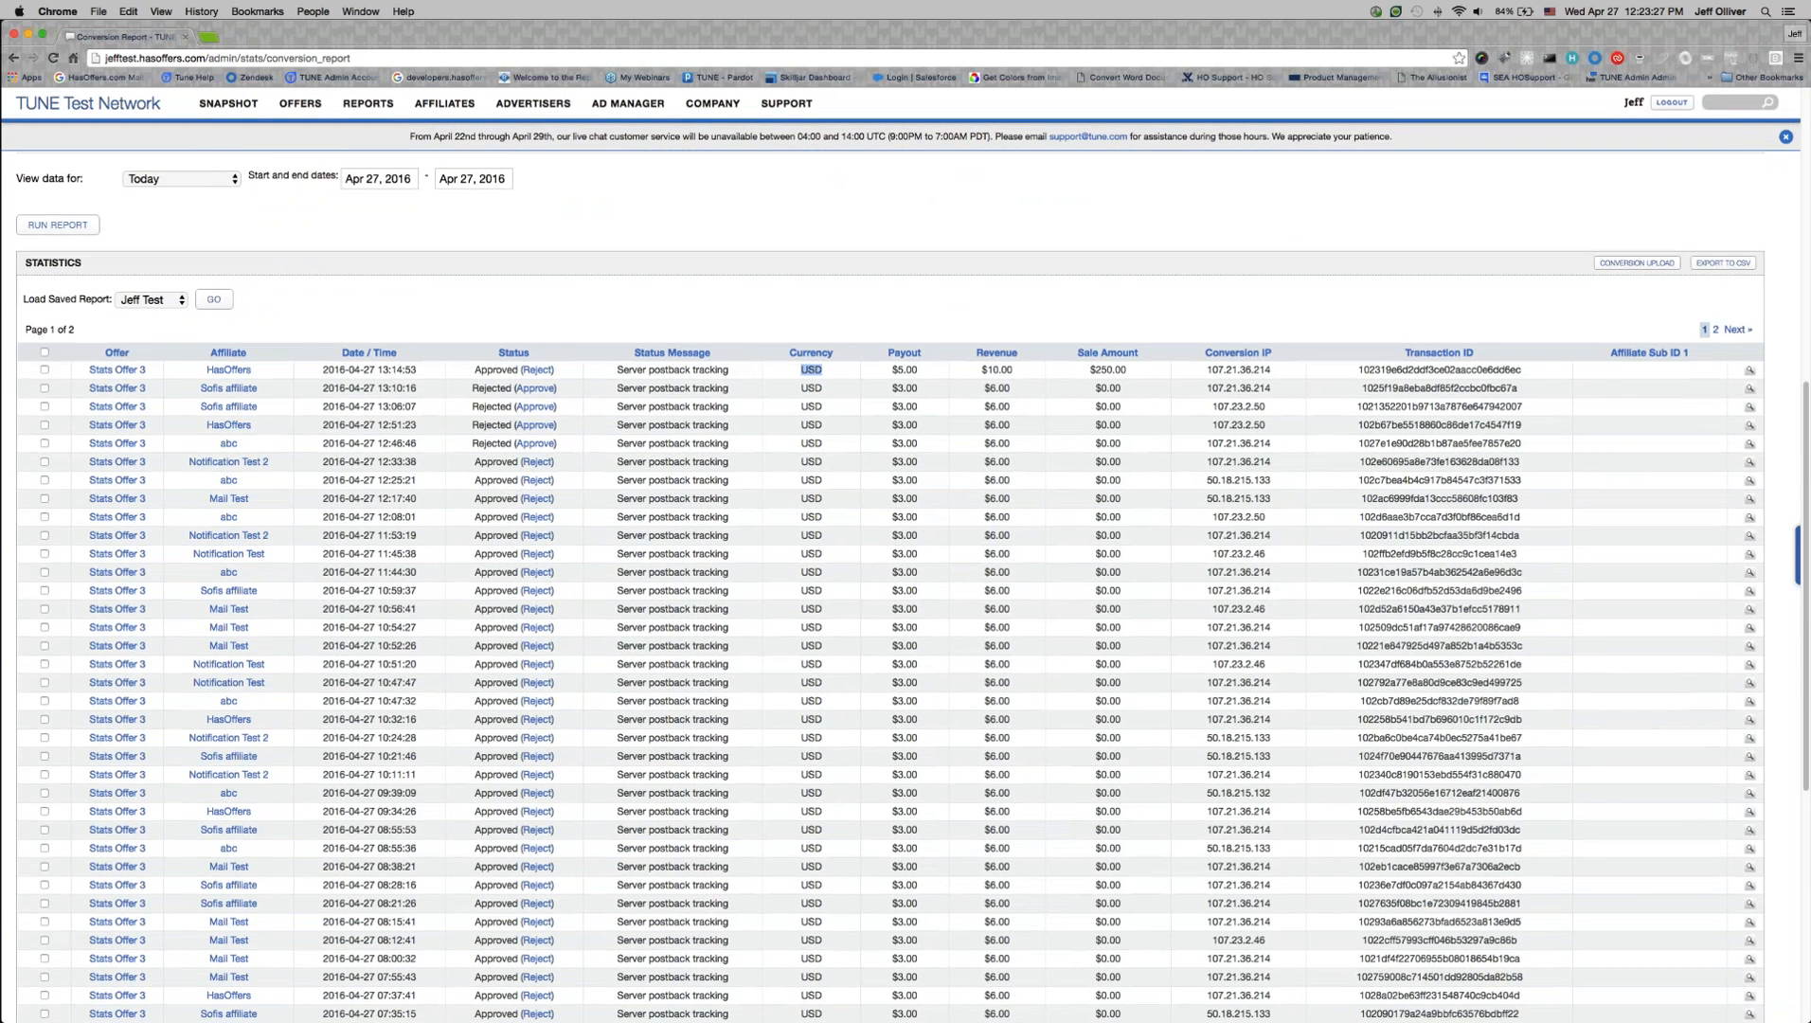
scroll(880, 731, "up", 8)
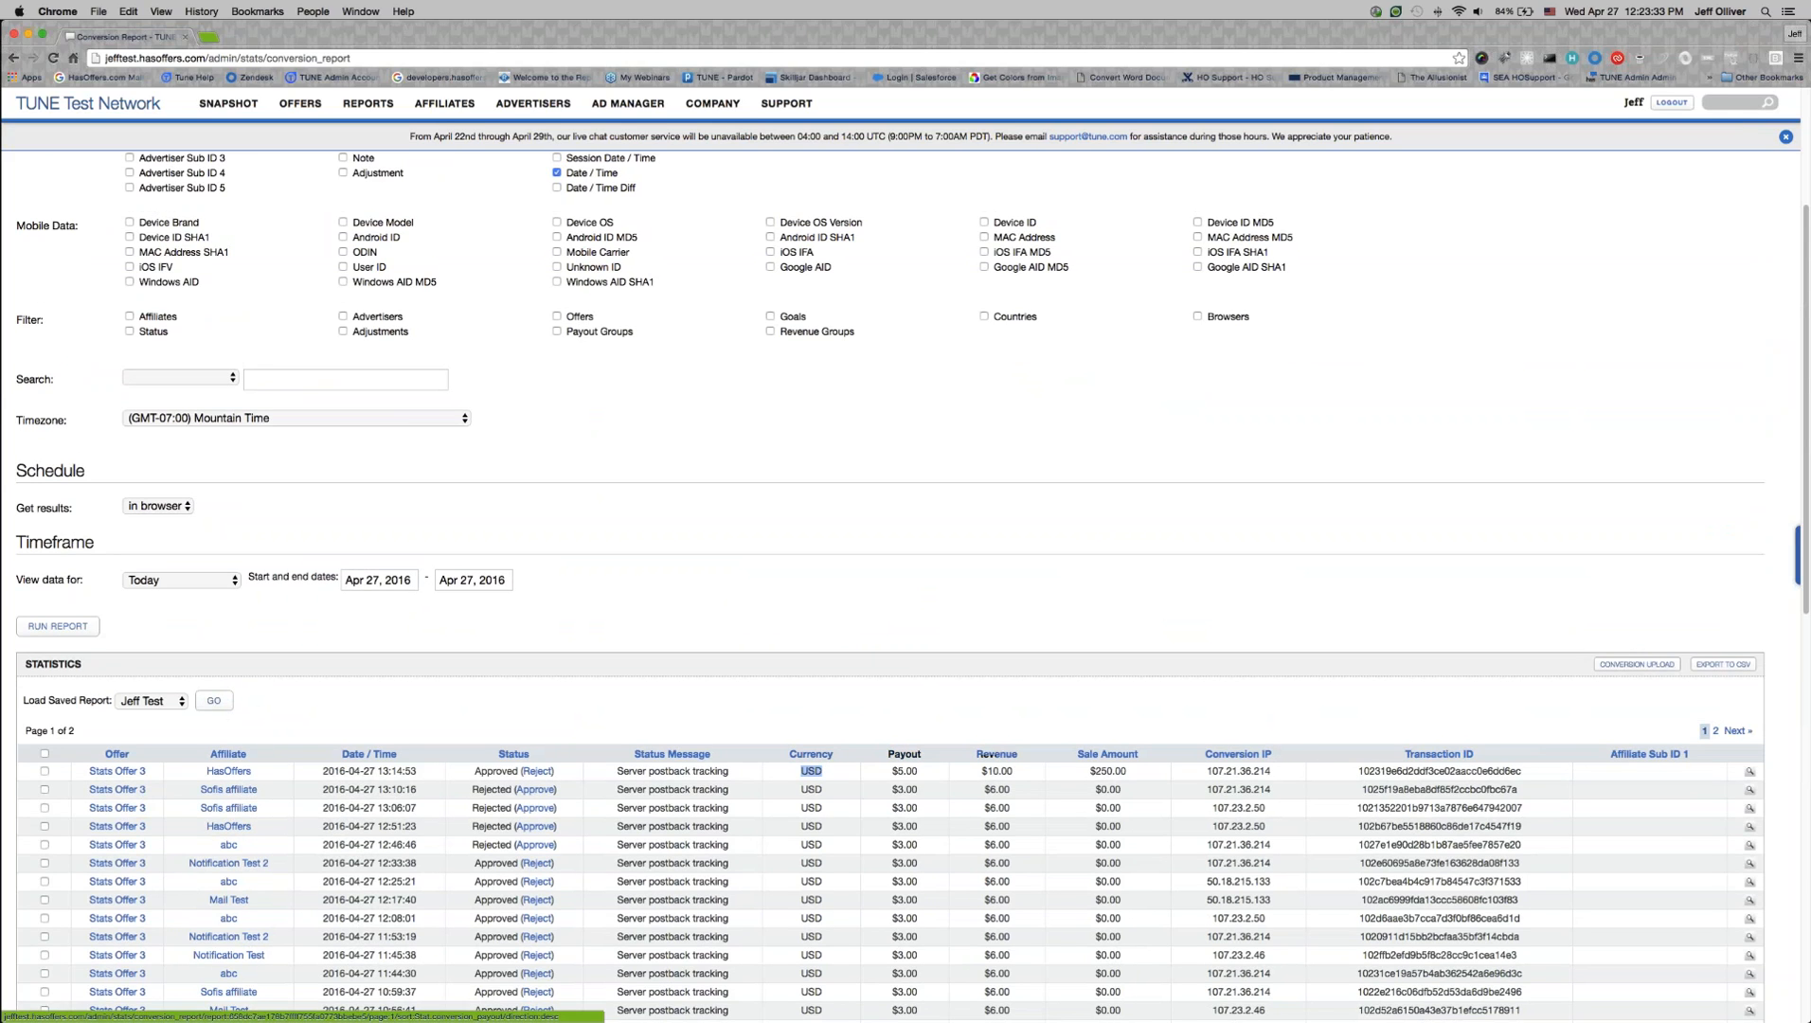
scroll(810, 704, "up", 1)
scroll(808, 704, "down", 5)
scroll(808, 704, "up", 5)
scroll(808, 704, "up", 5)
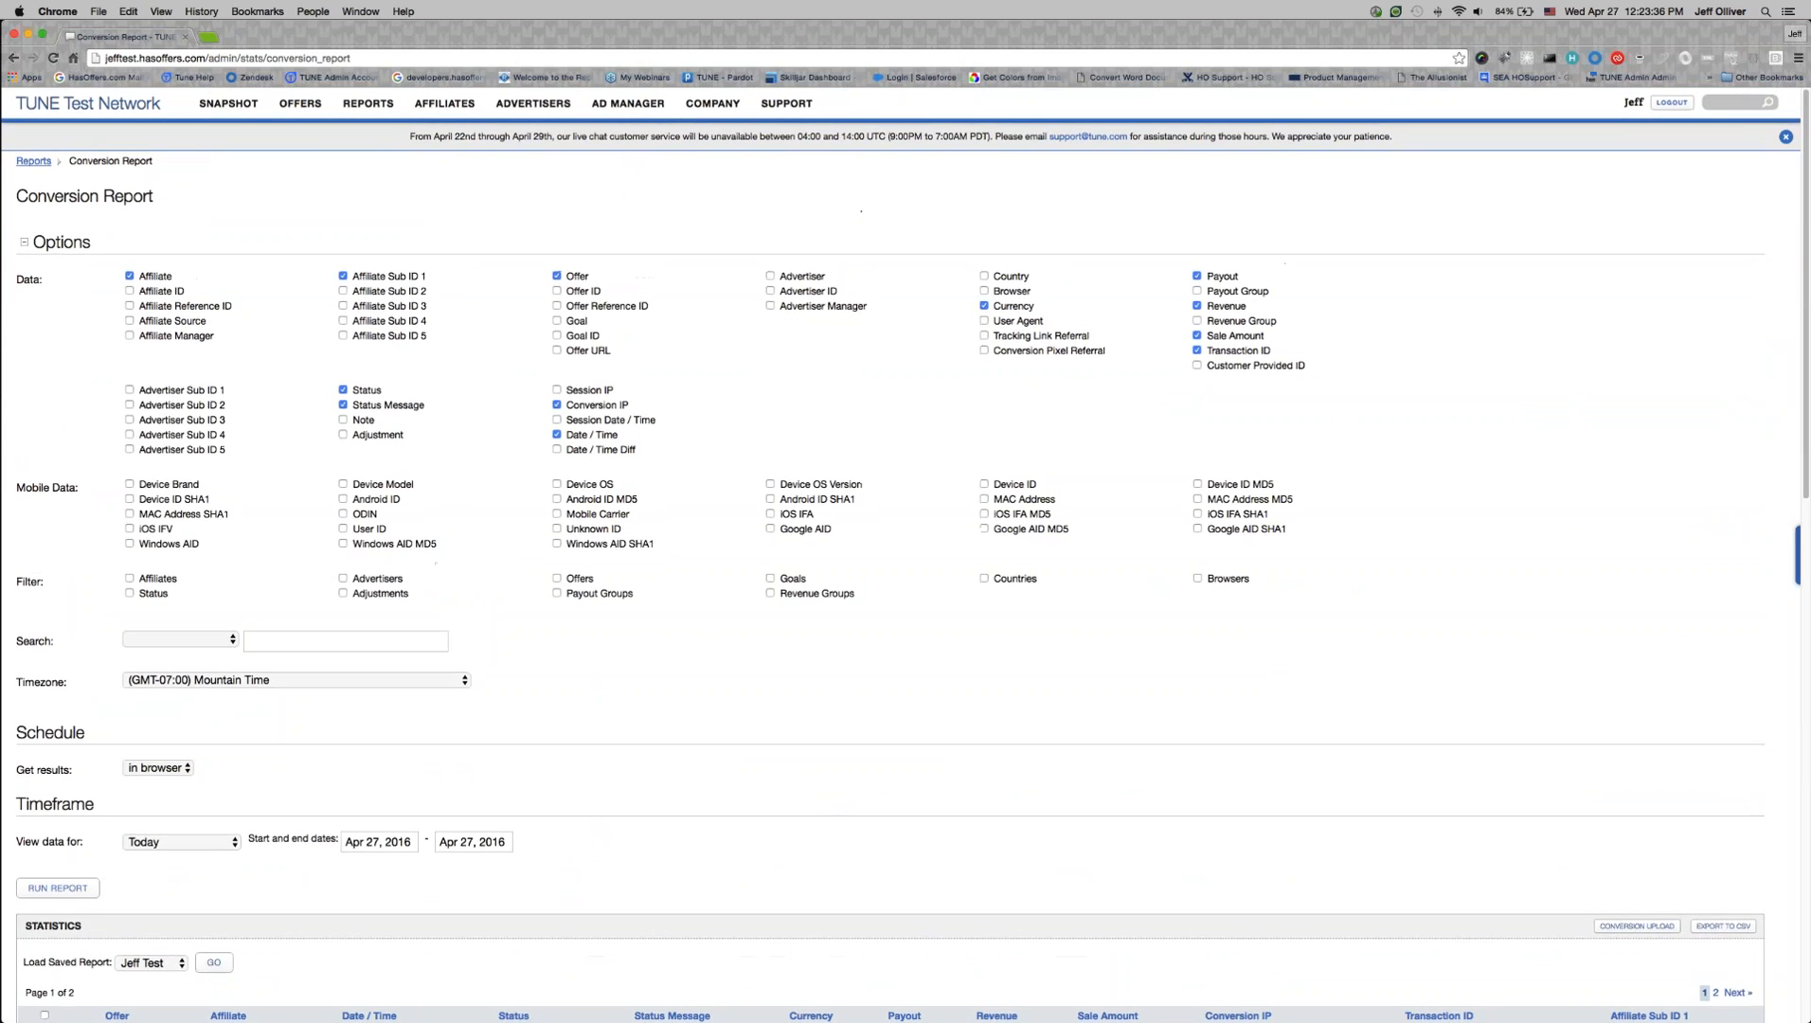
scroll(808, 704, "down", 9)
scroll(810, 702, "down", 1)
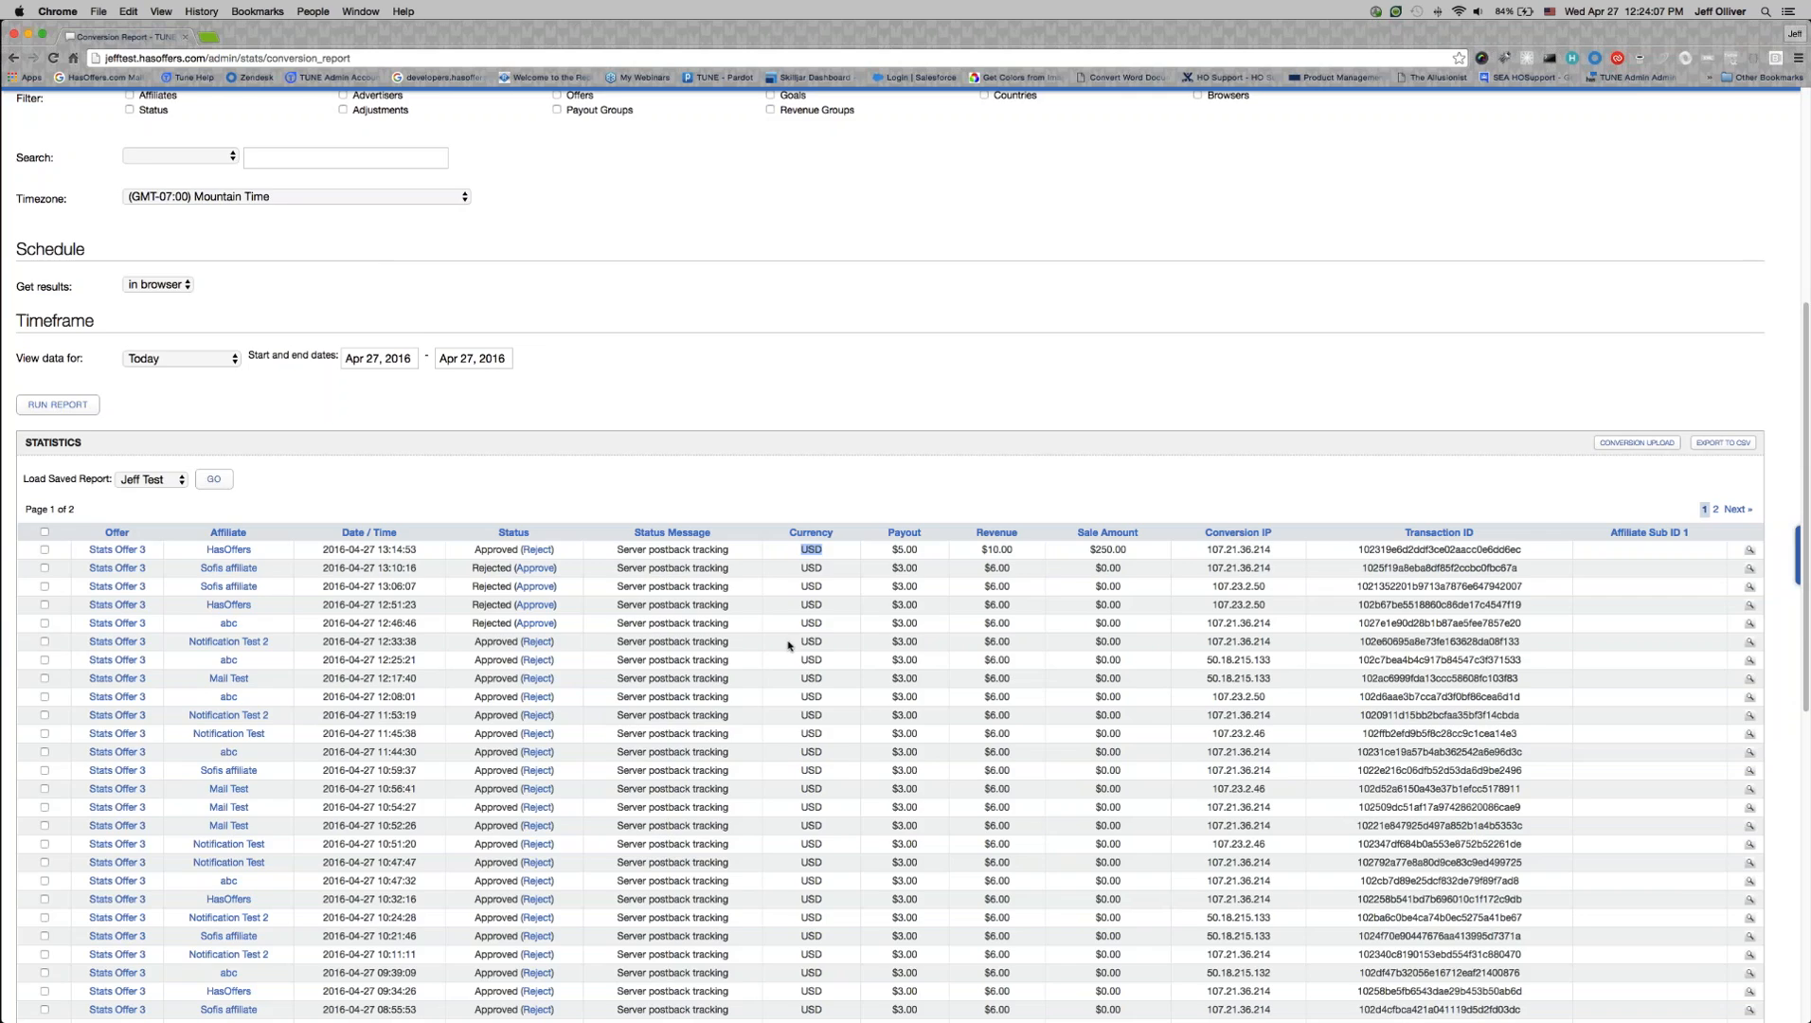
scroll(788, 645, "up", 5)
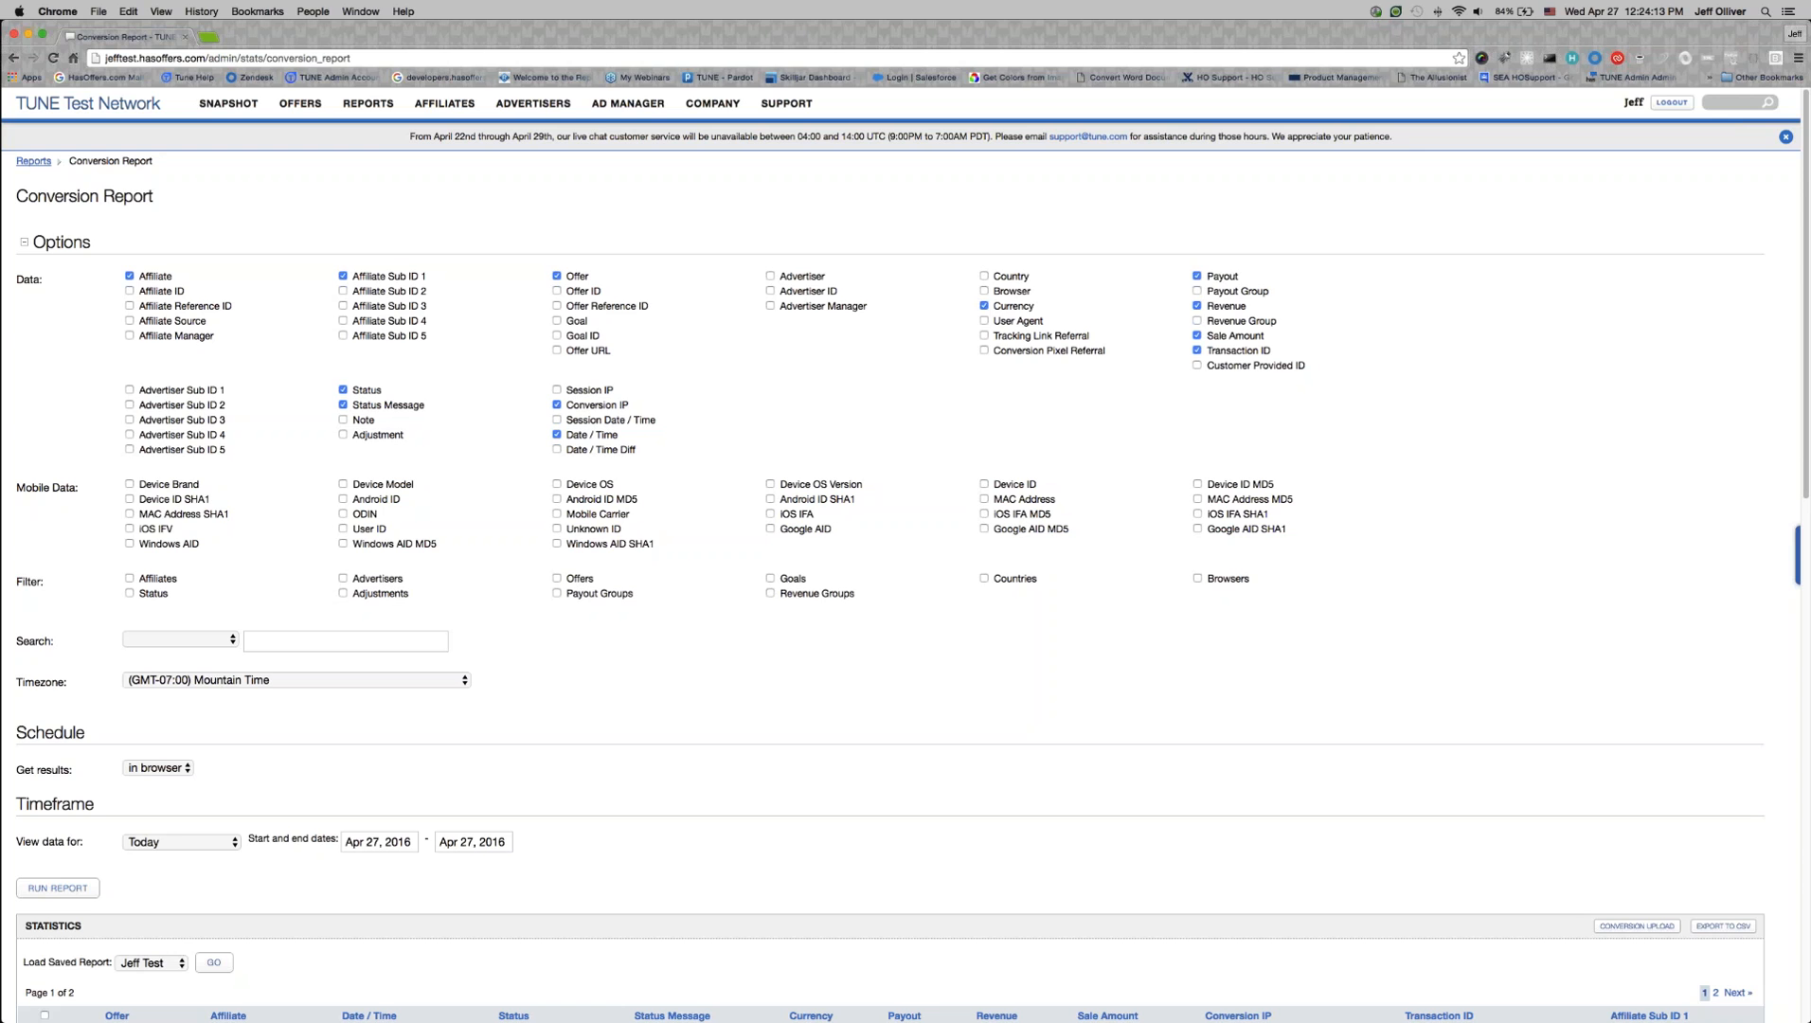
scroll(906, 569, "down", 7)
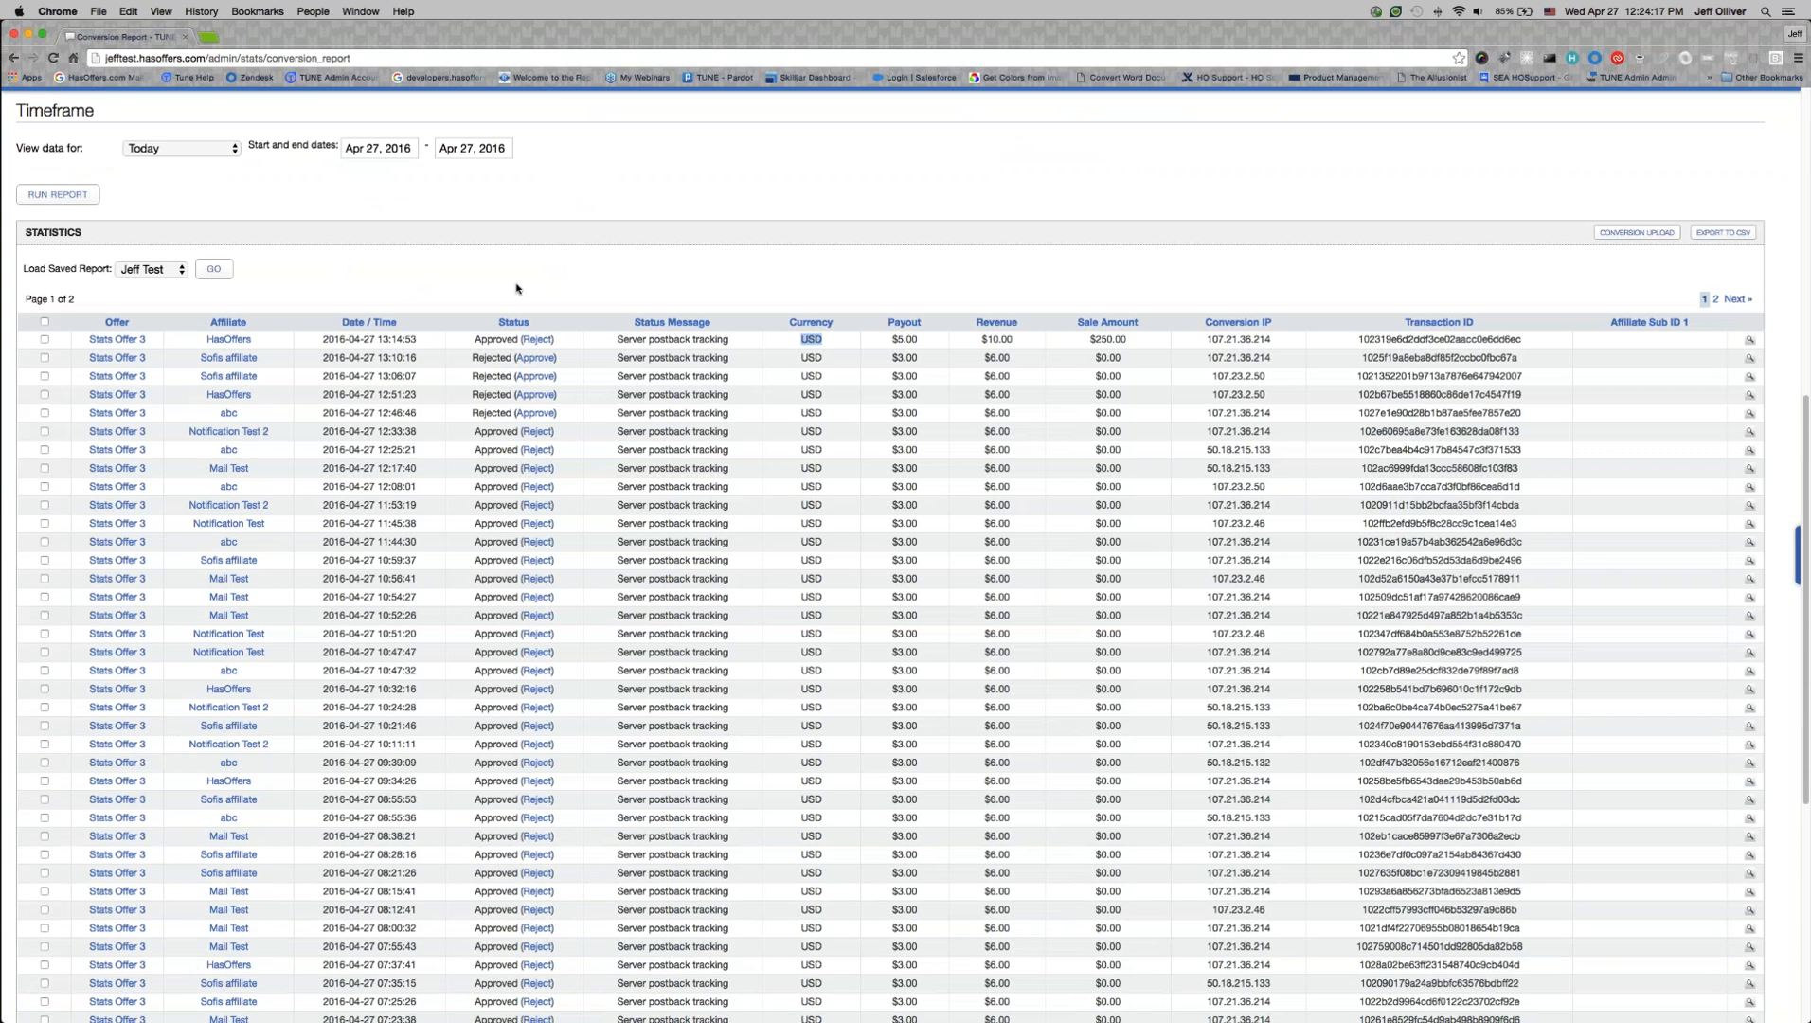
Step: Open the Conversion Upload page in a separate tab, review its past uploads and close it to return to the Conversion Report
right_click(1604, 236)
left_click(1229, 187)
right_click(1632, 232)
left_click(1501, 232)
right_click(1638, 232)
left_click(1544, 239)
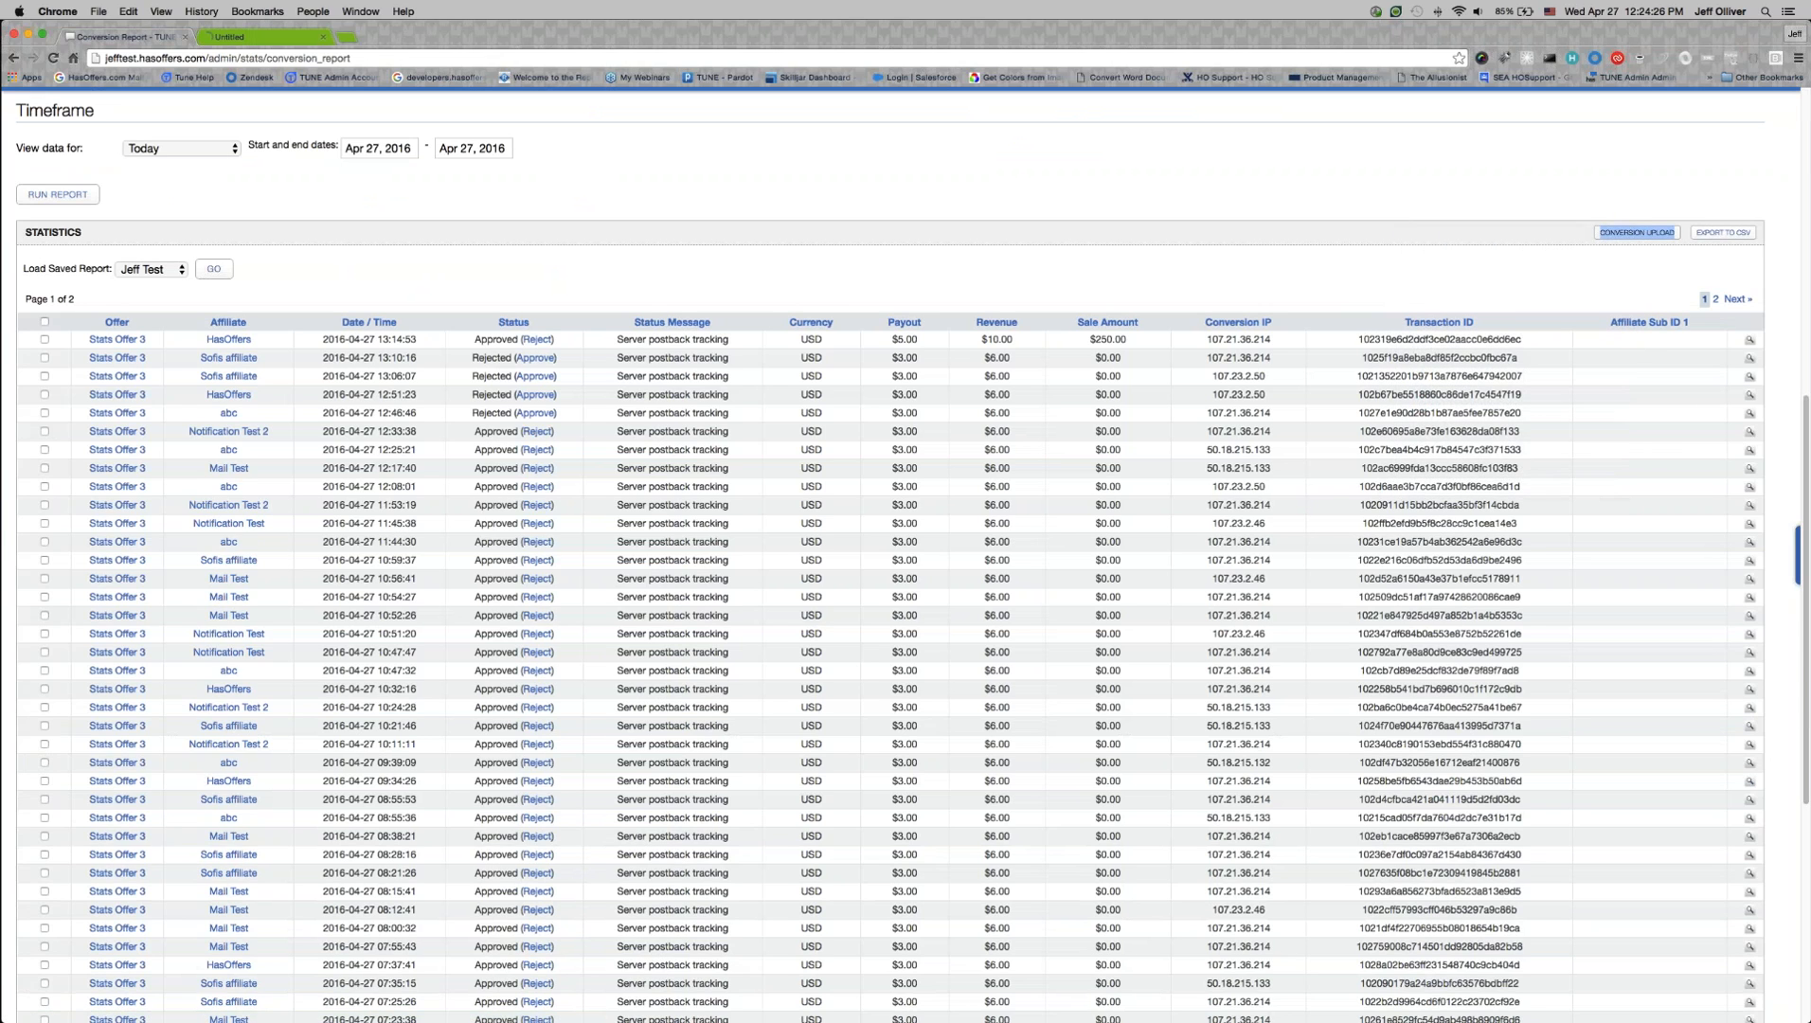
right_click(1725, 232)
left_click(1346, 283)
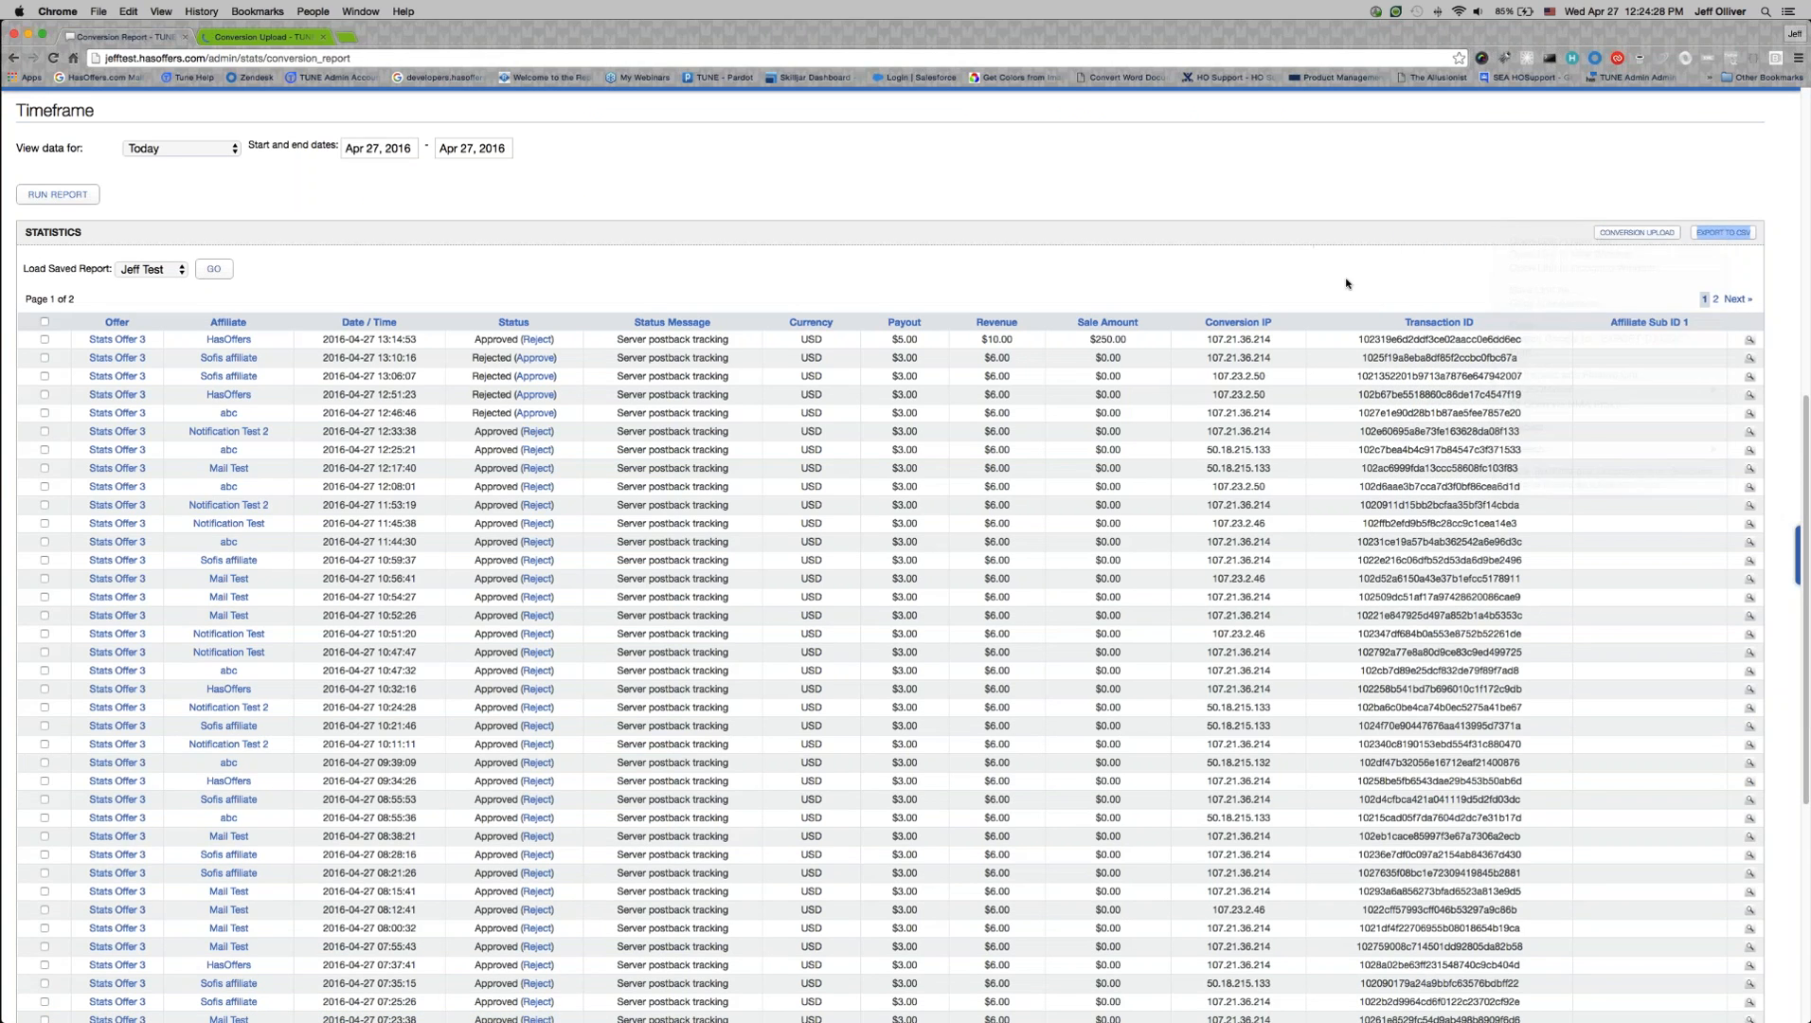
left_click(263, 36)
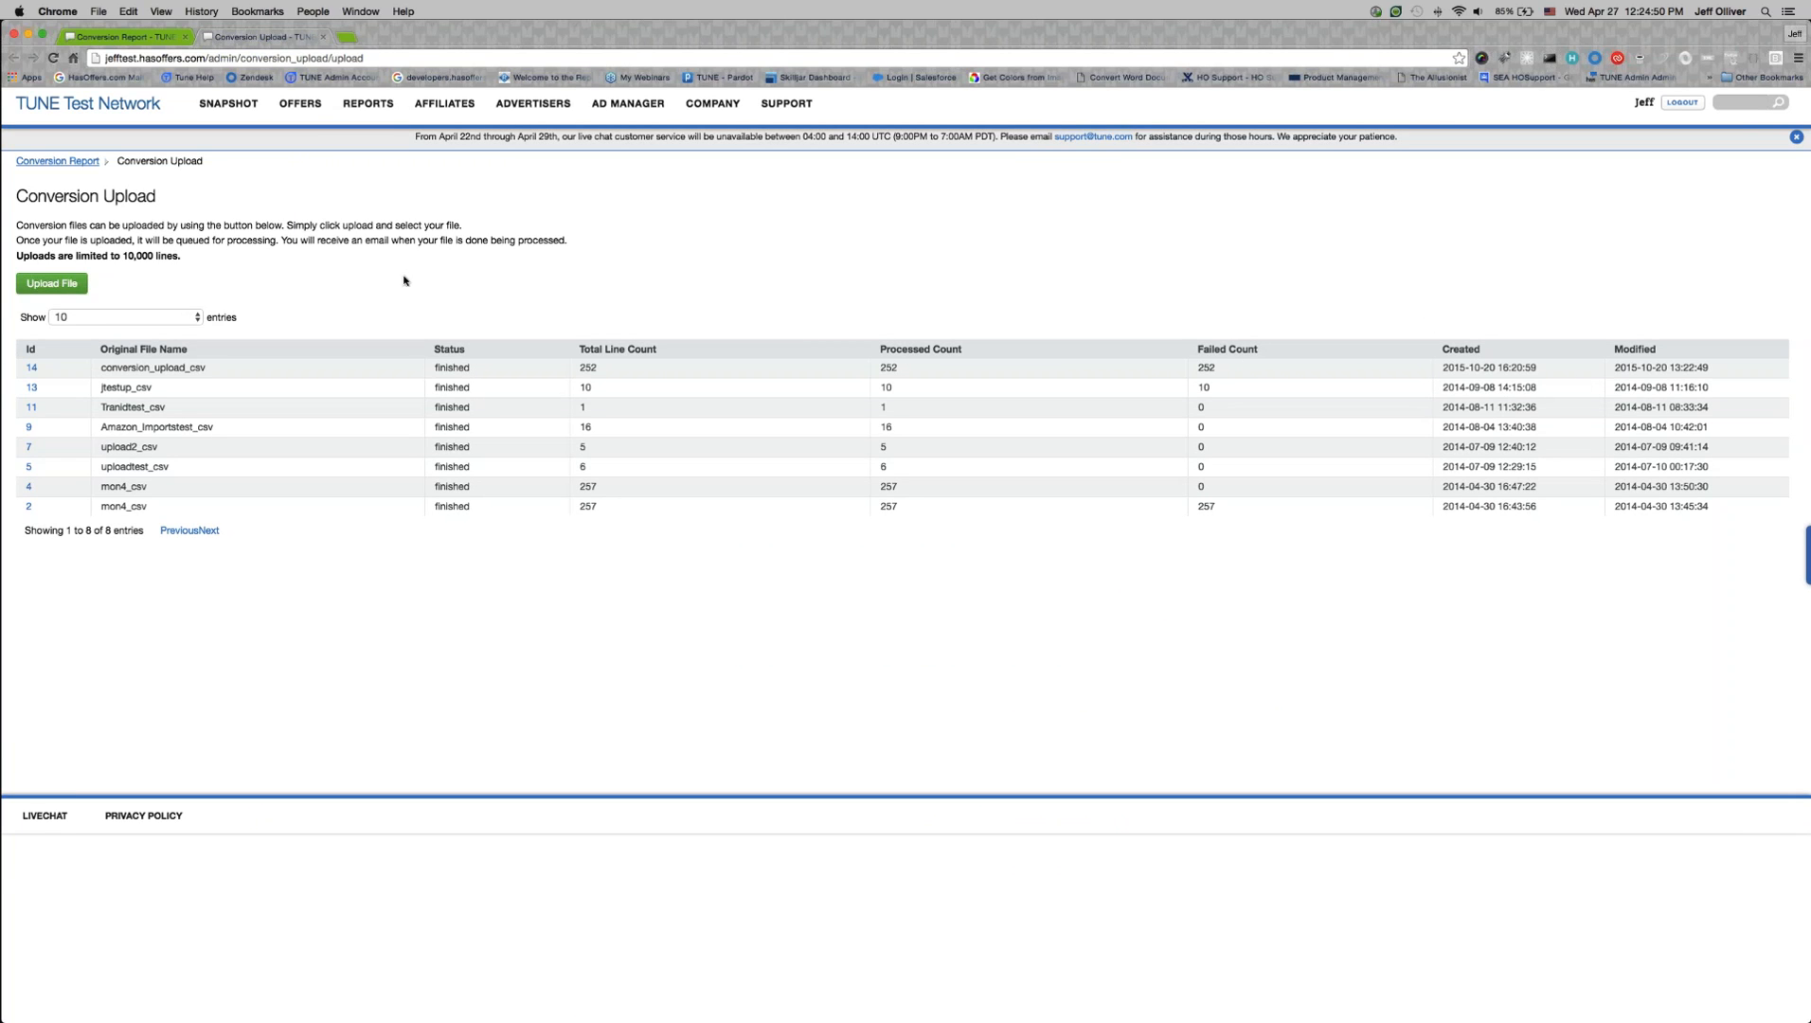
left_click(324, 37)
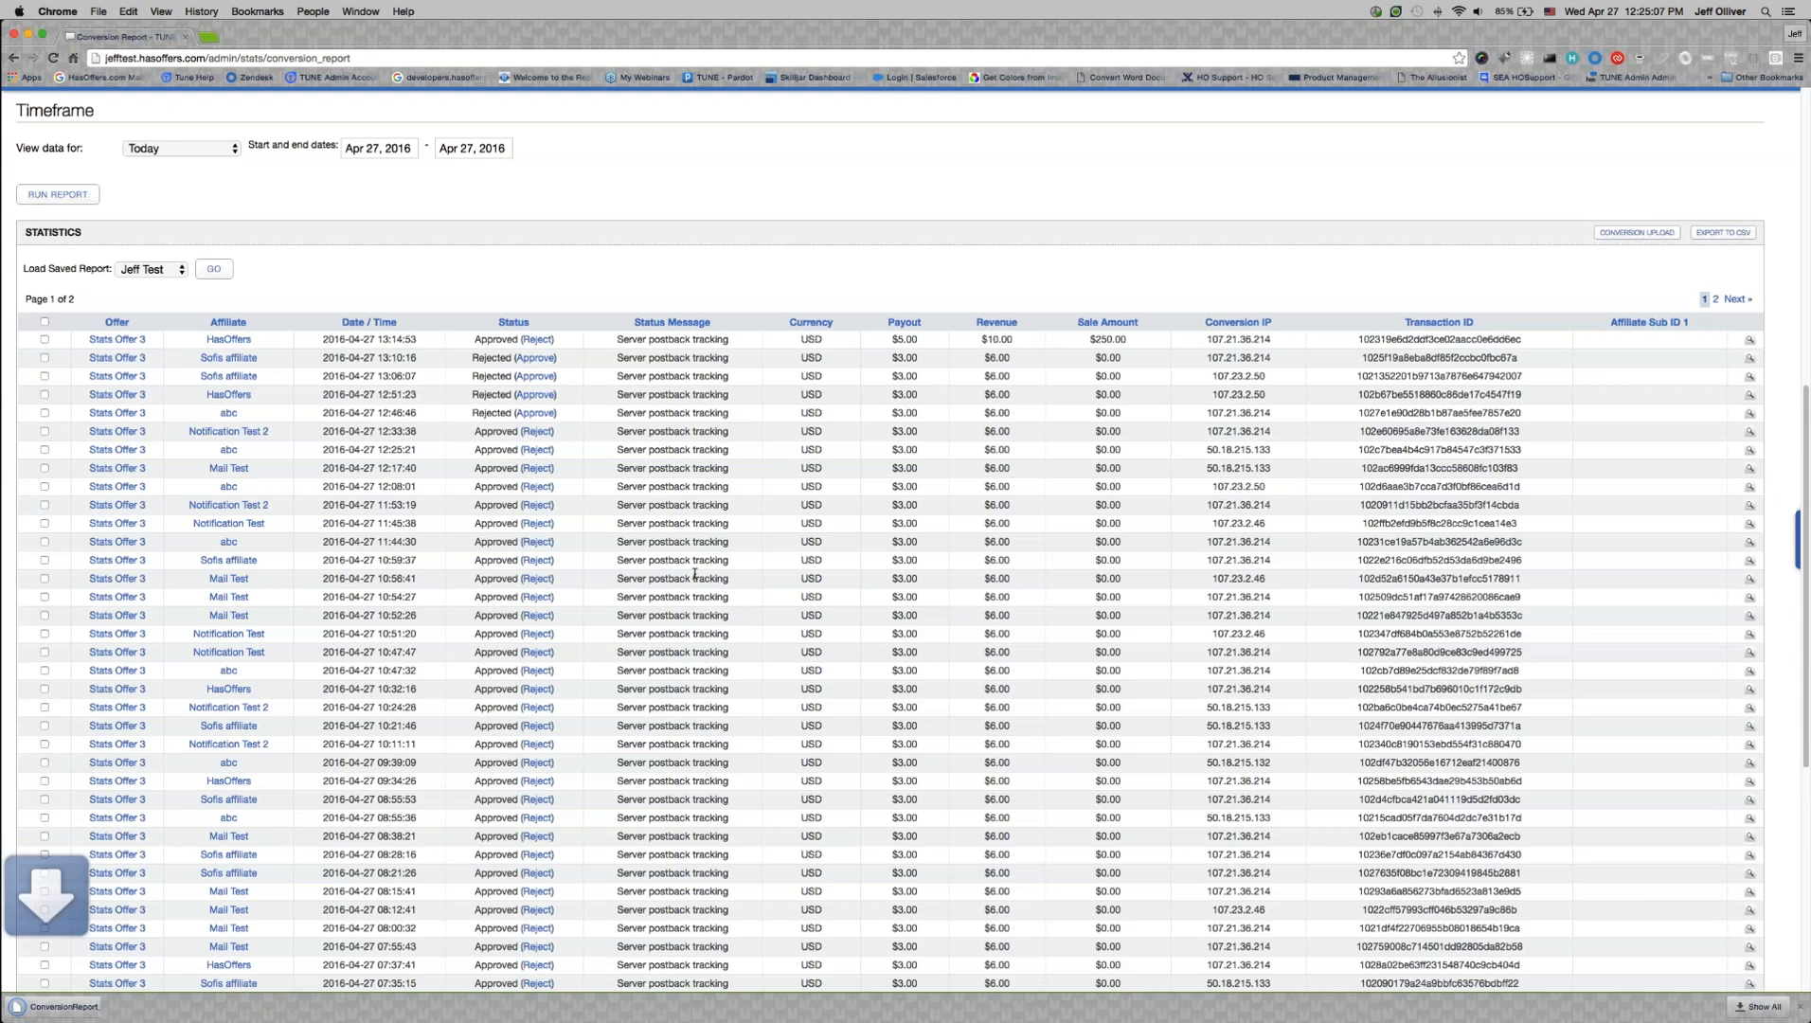
Step: Export the Conversion Report's results to CSV and open the downloaded file in Excel
scroll(114, 541, "down", 1)
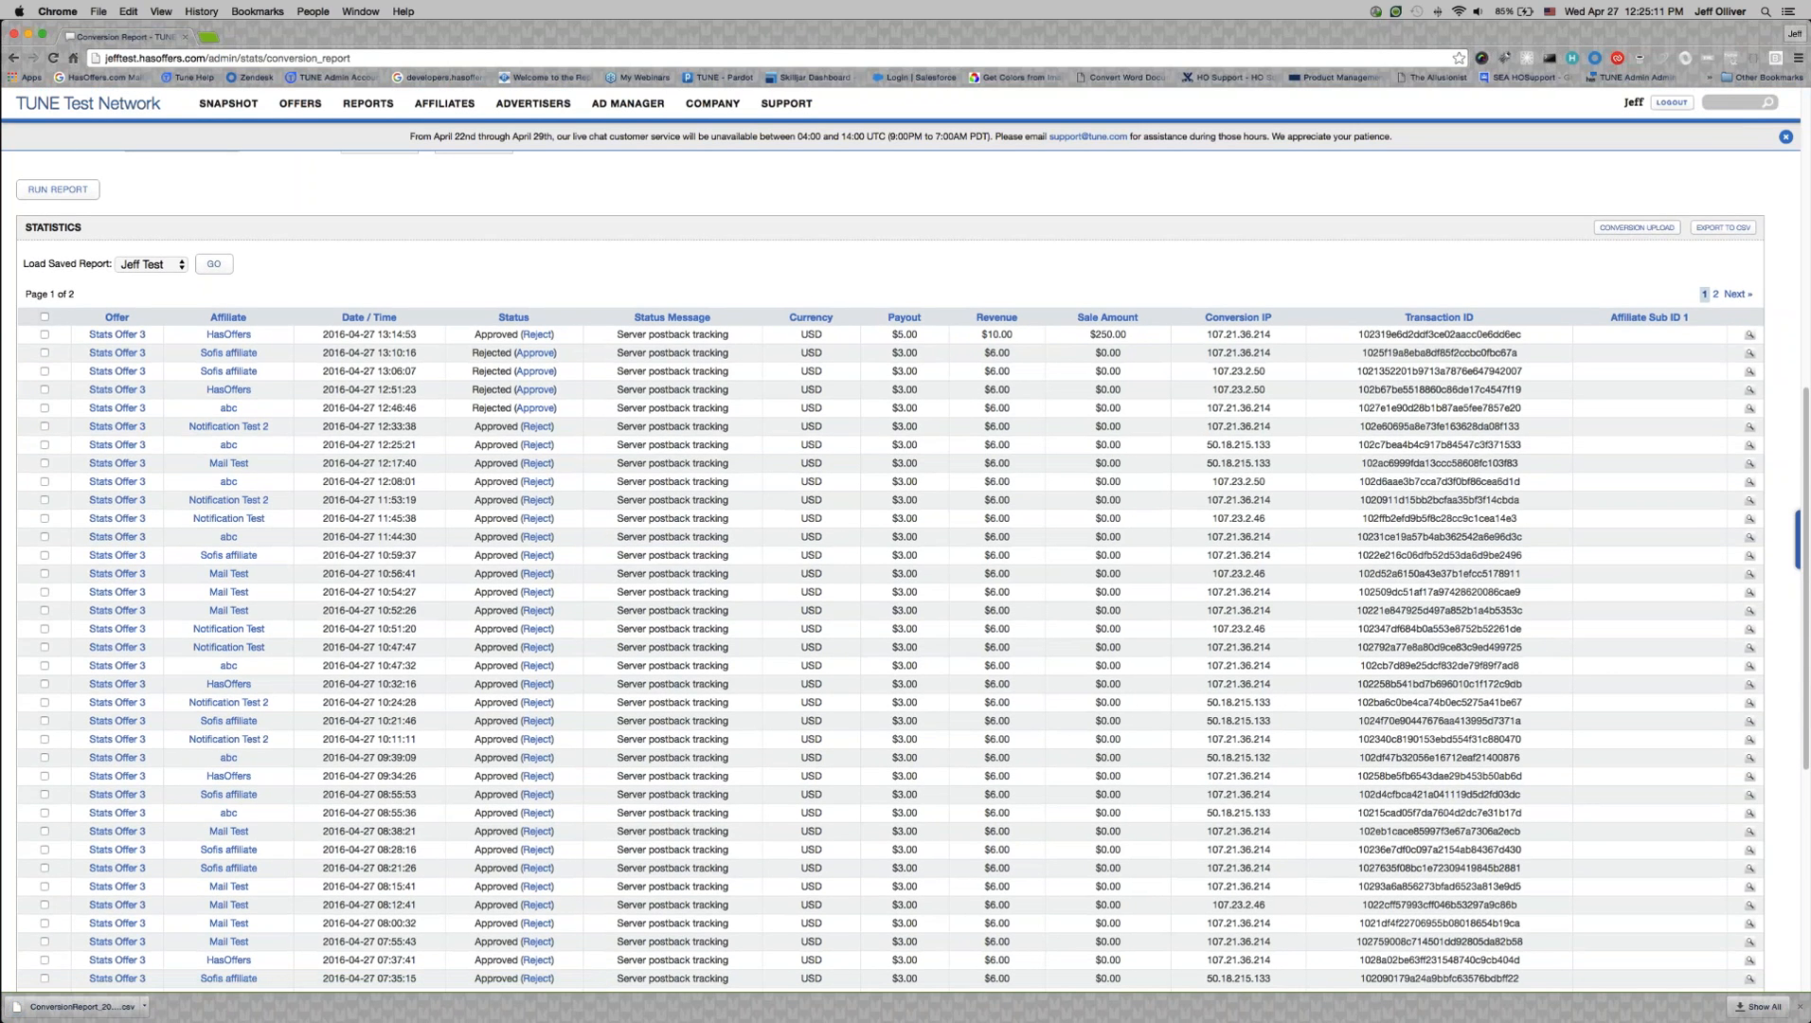
scroll(538, 464, "down", 1)
scroll(873, 554, "up", 1)
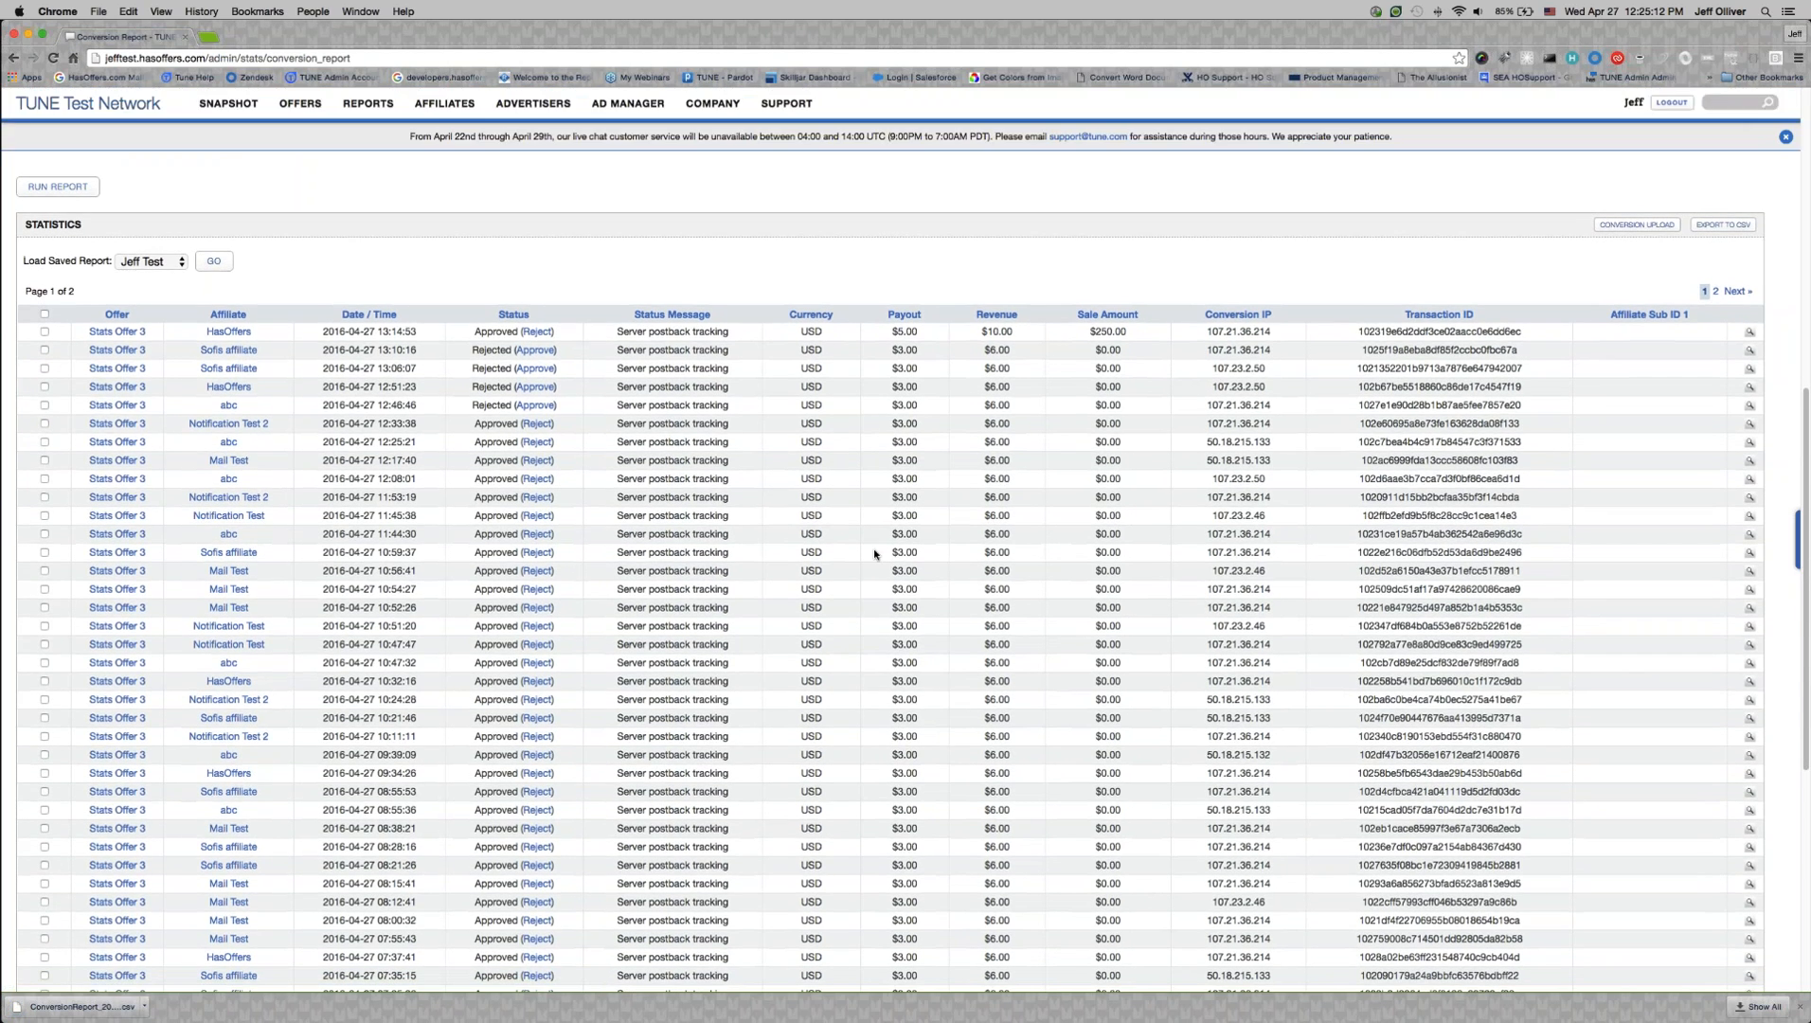
scroll(874, 555, "down", 1)
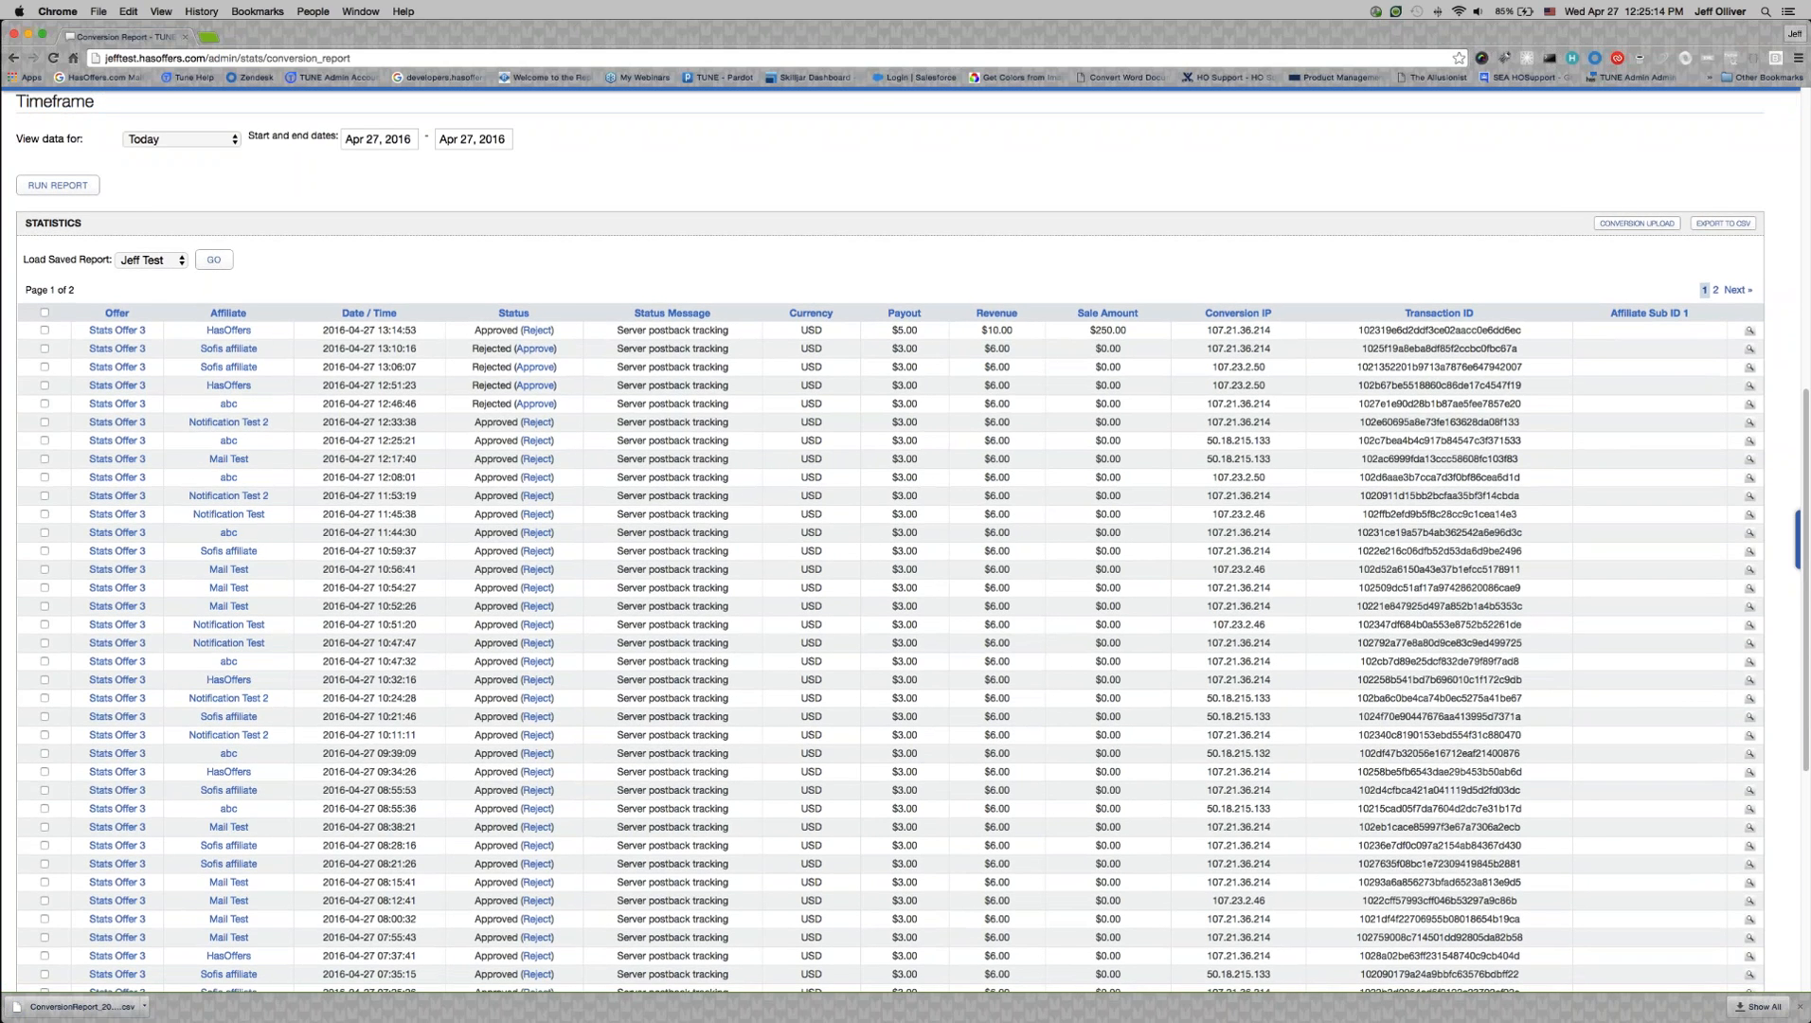
left_click(83, 1007)
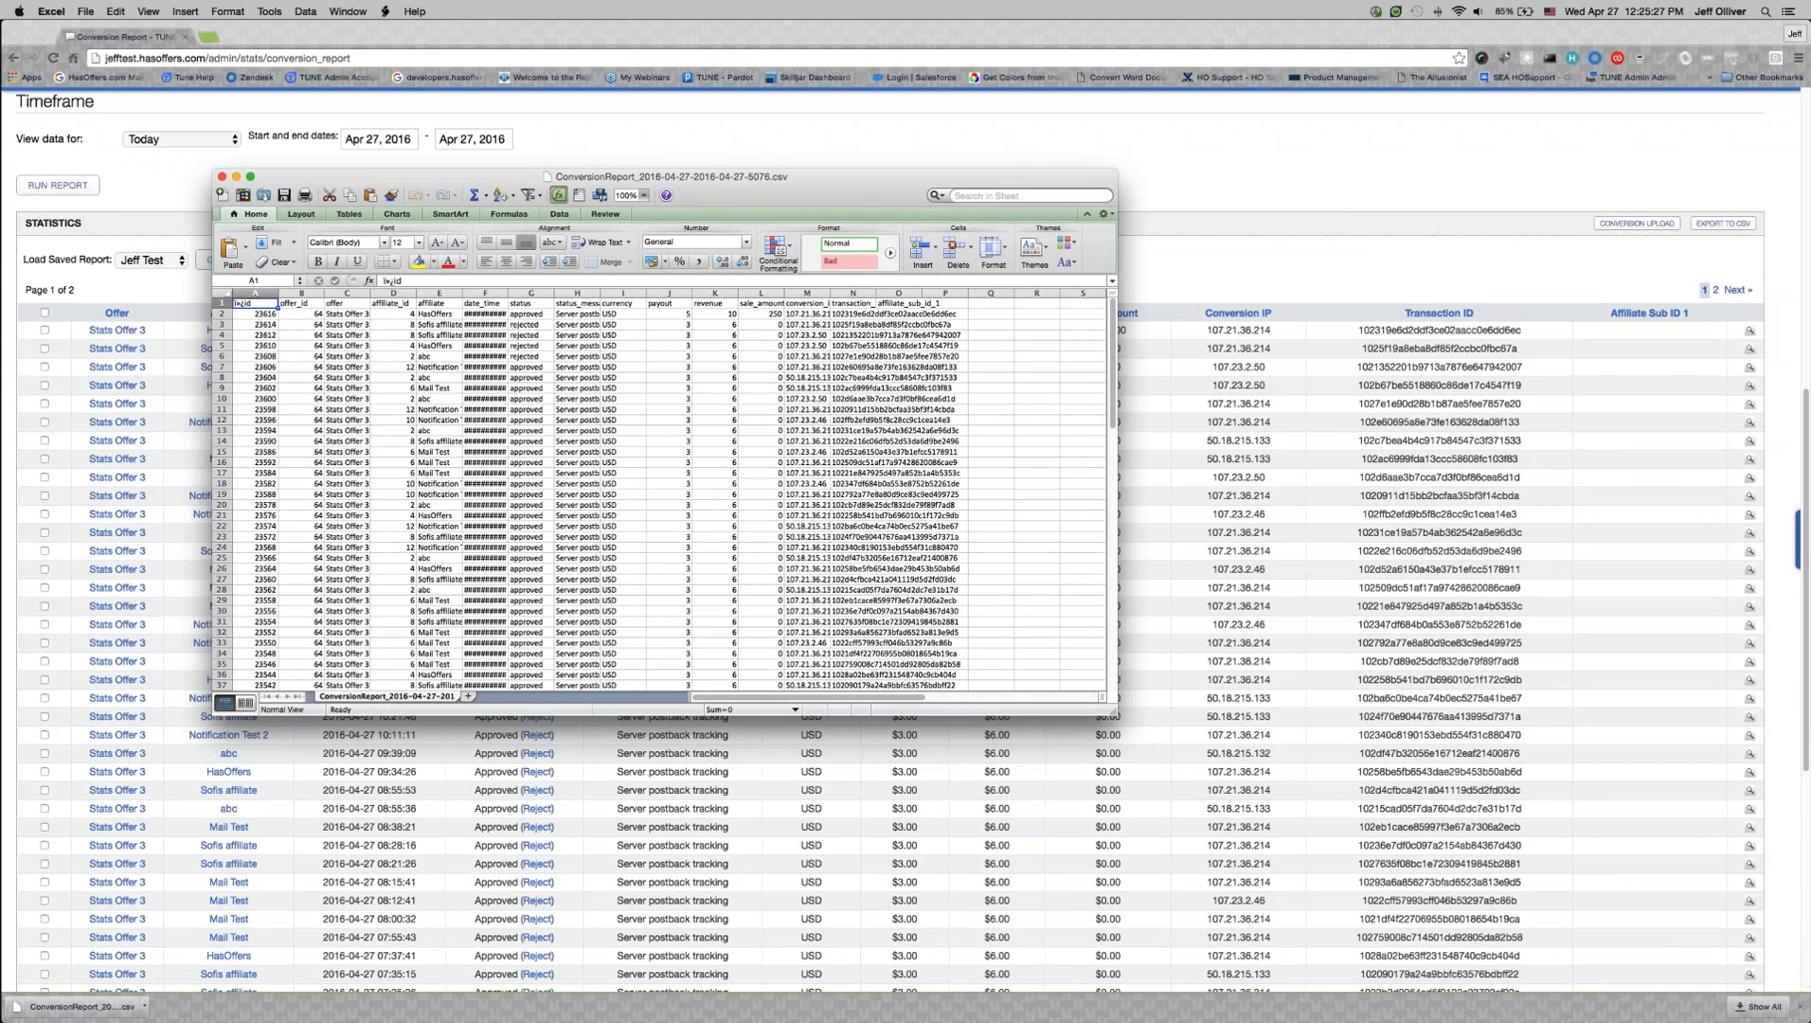
Step: Enlarge the exported spreadsheet's window, widen the affiliate and date_time columns to read them, and close the file without saving
left_click_drag(1113, 711, 1709, 971)
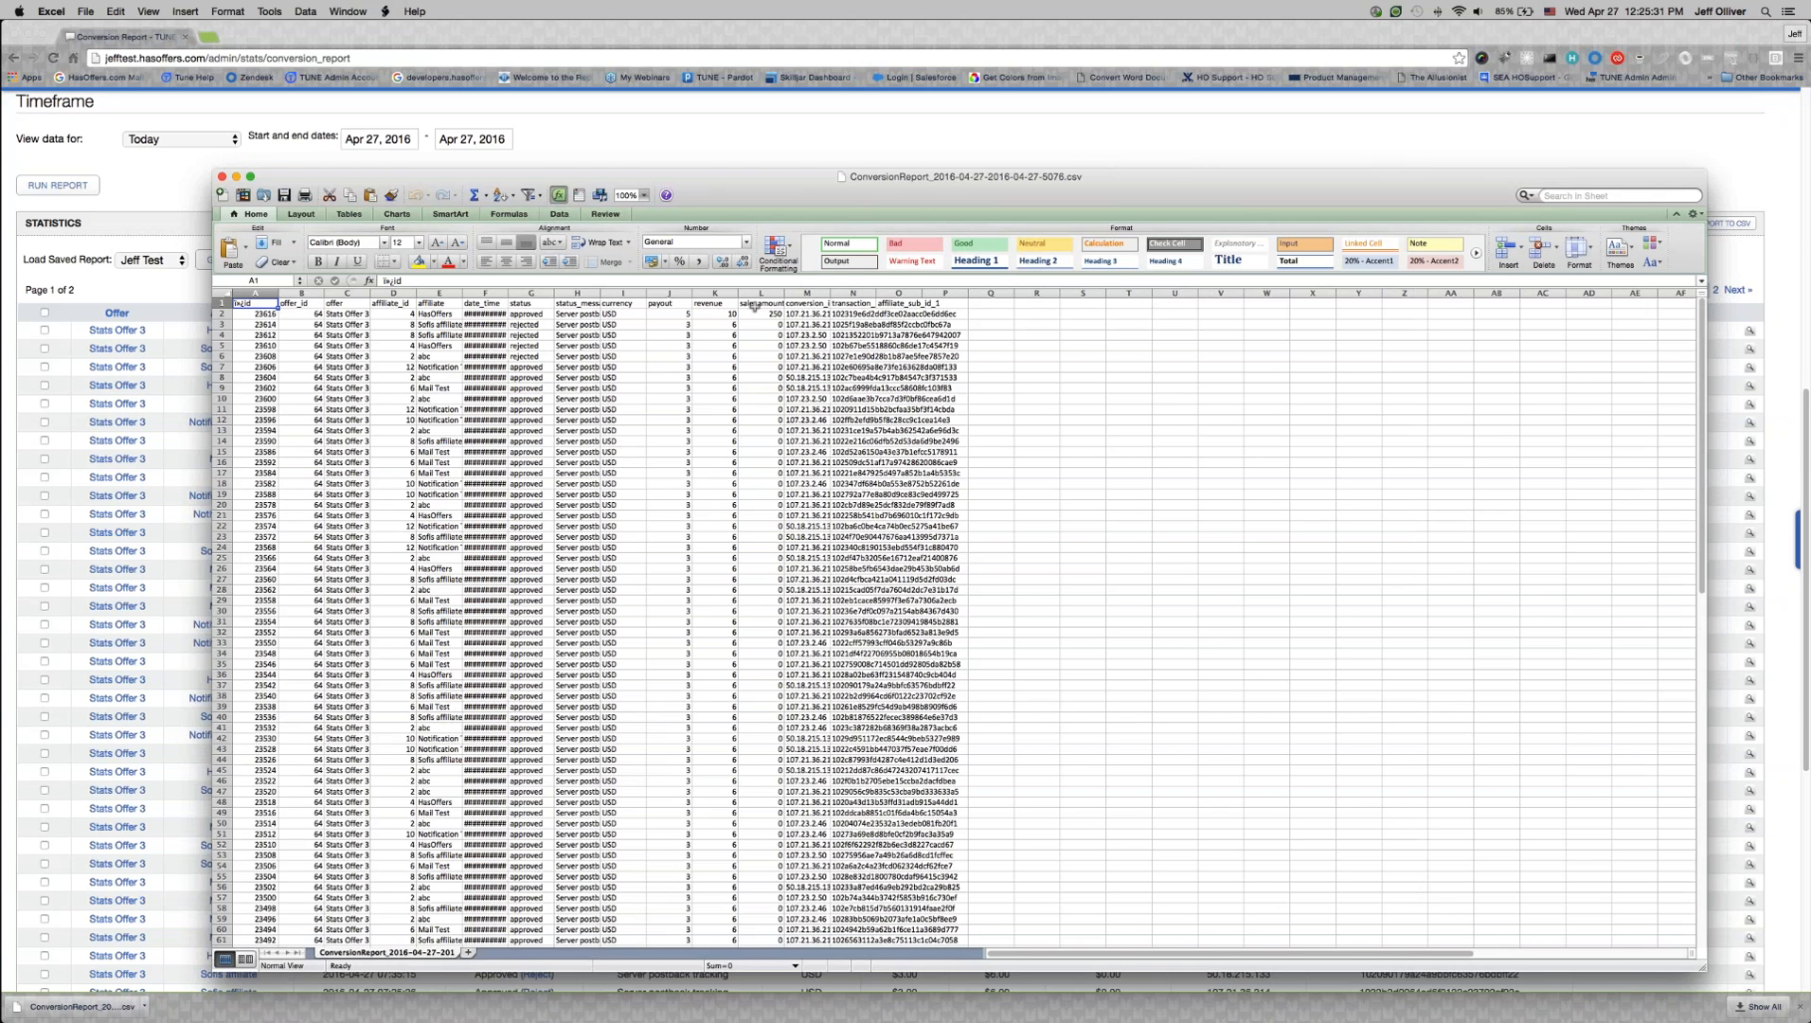
left_click_drag(597, 298, 599, 297)
left_click_drag(370, 296, 506, 296)
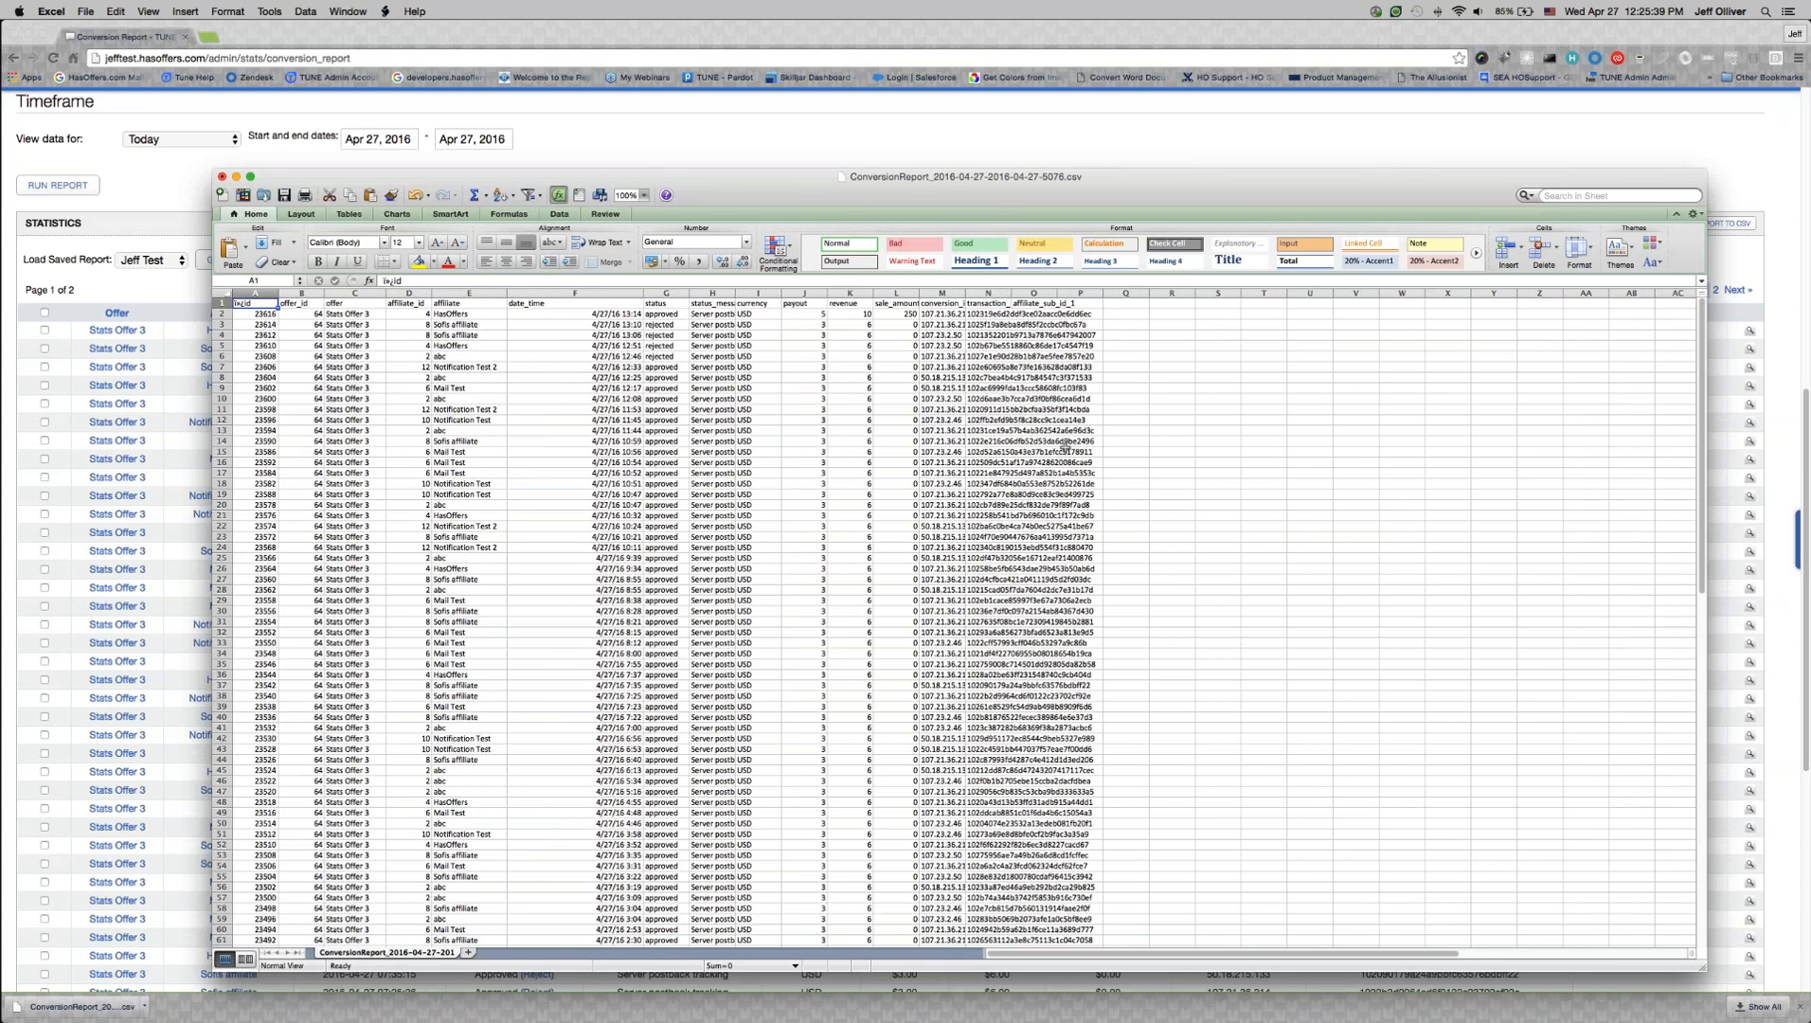
left_click(221, 177)
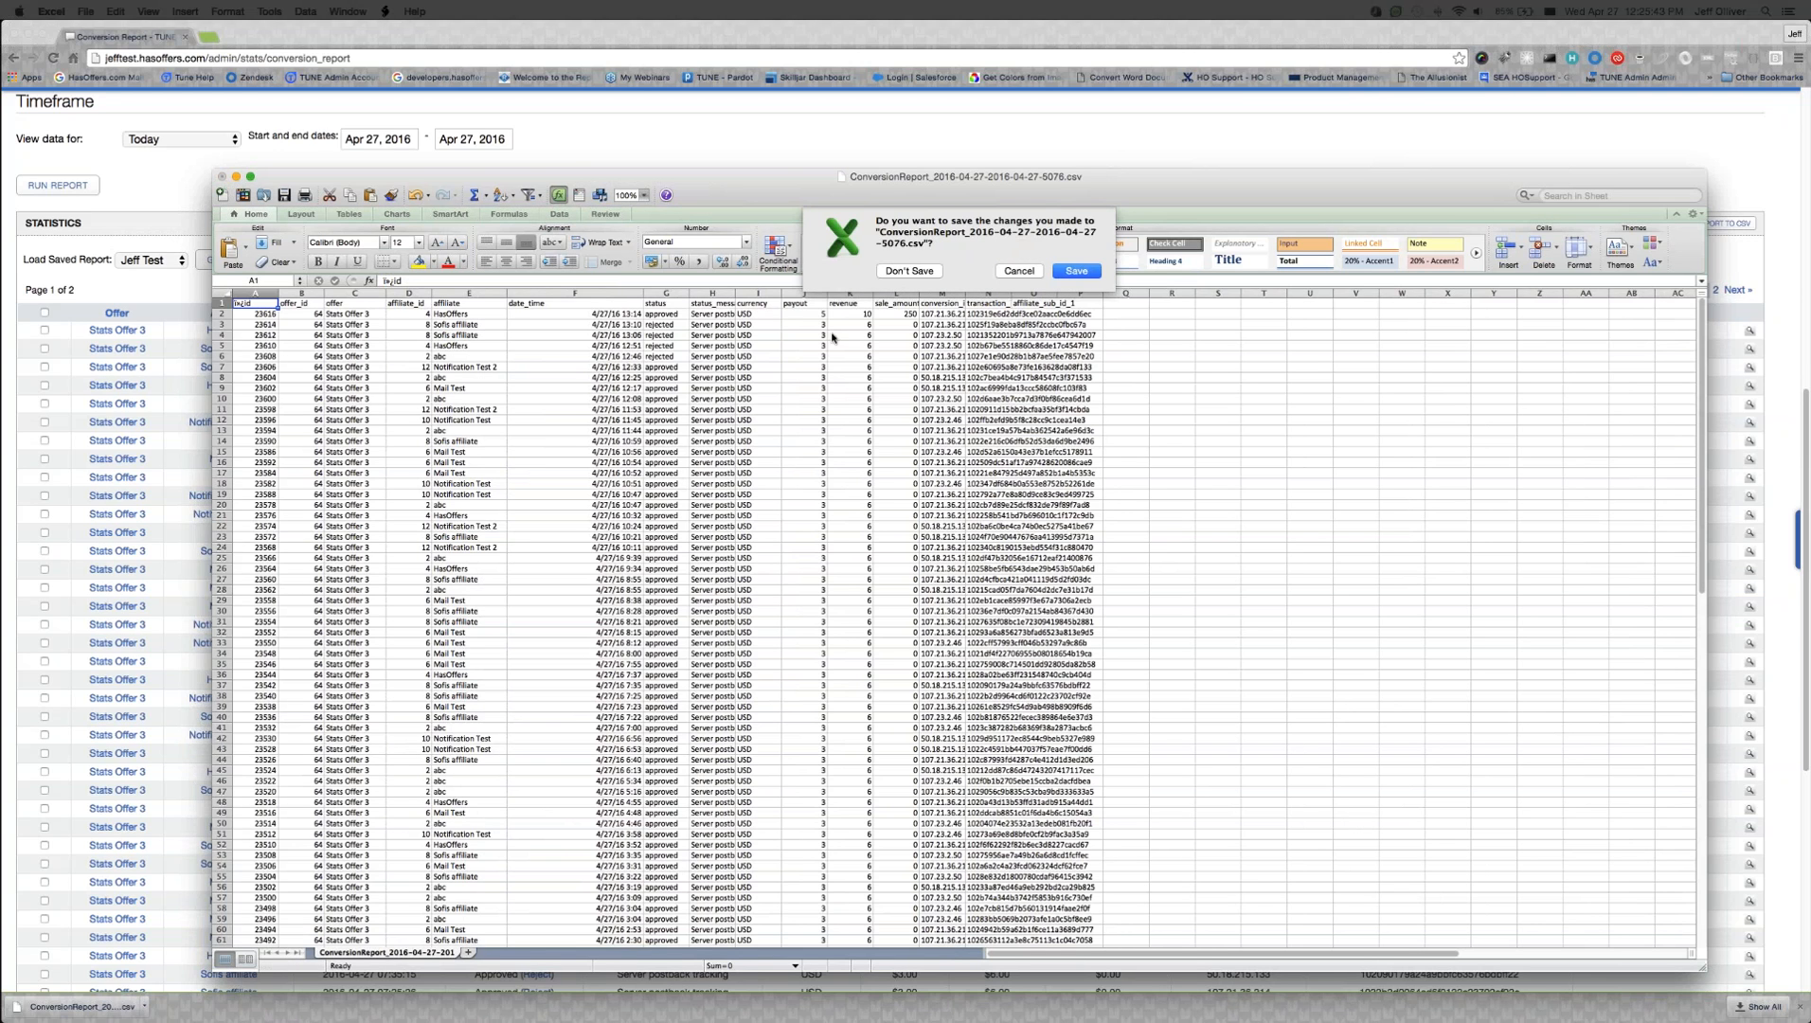
left_click(909, 271)
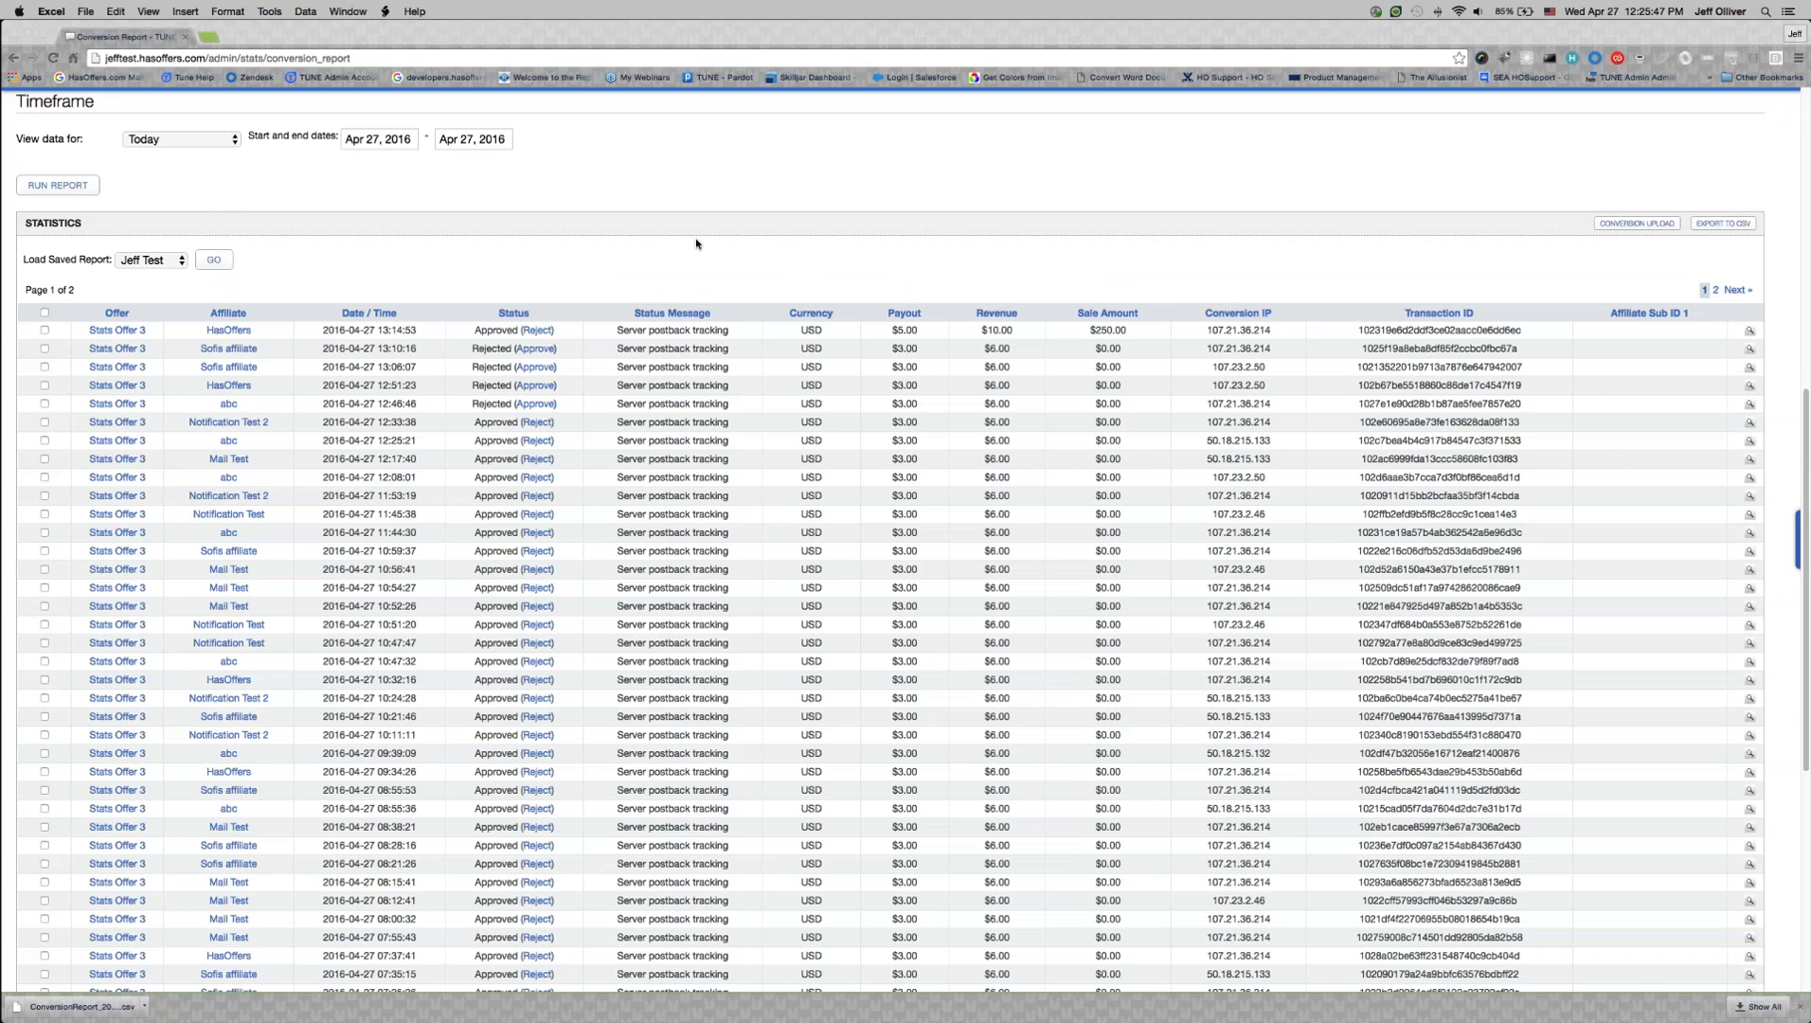
Step: Open an affiliate manager's record from the company's Employees list and highlight the Stats Export option on its Permissions page
scroll(688, 246, "up", 10)
left_click(707, 141)
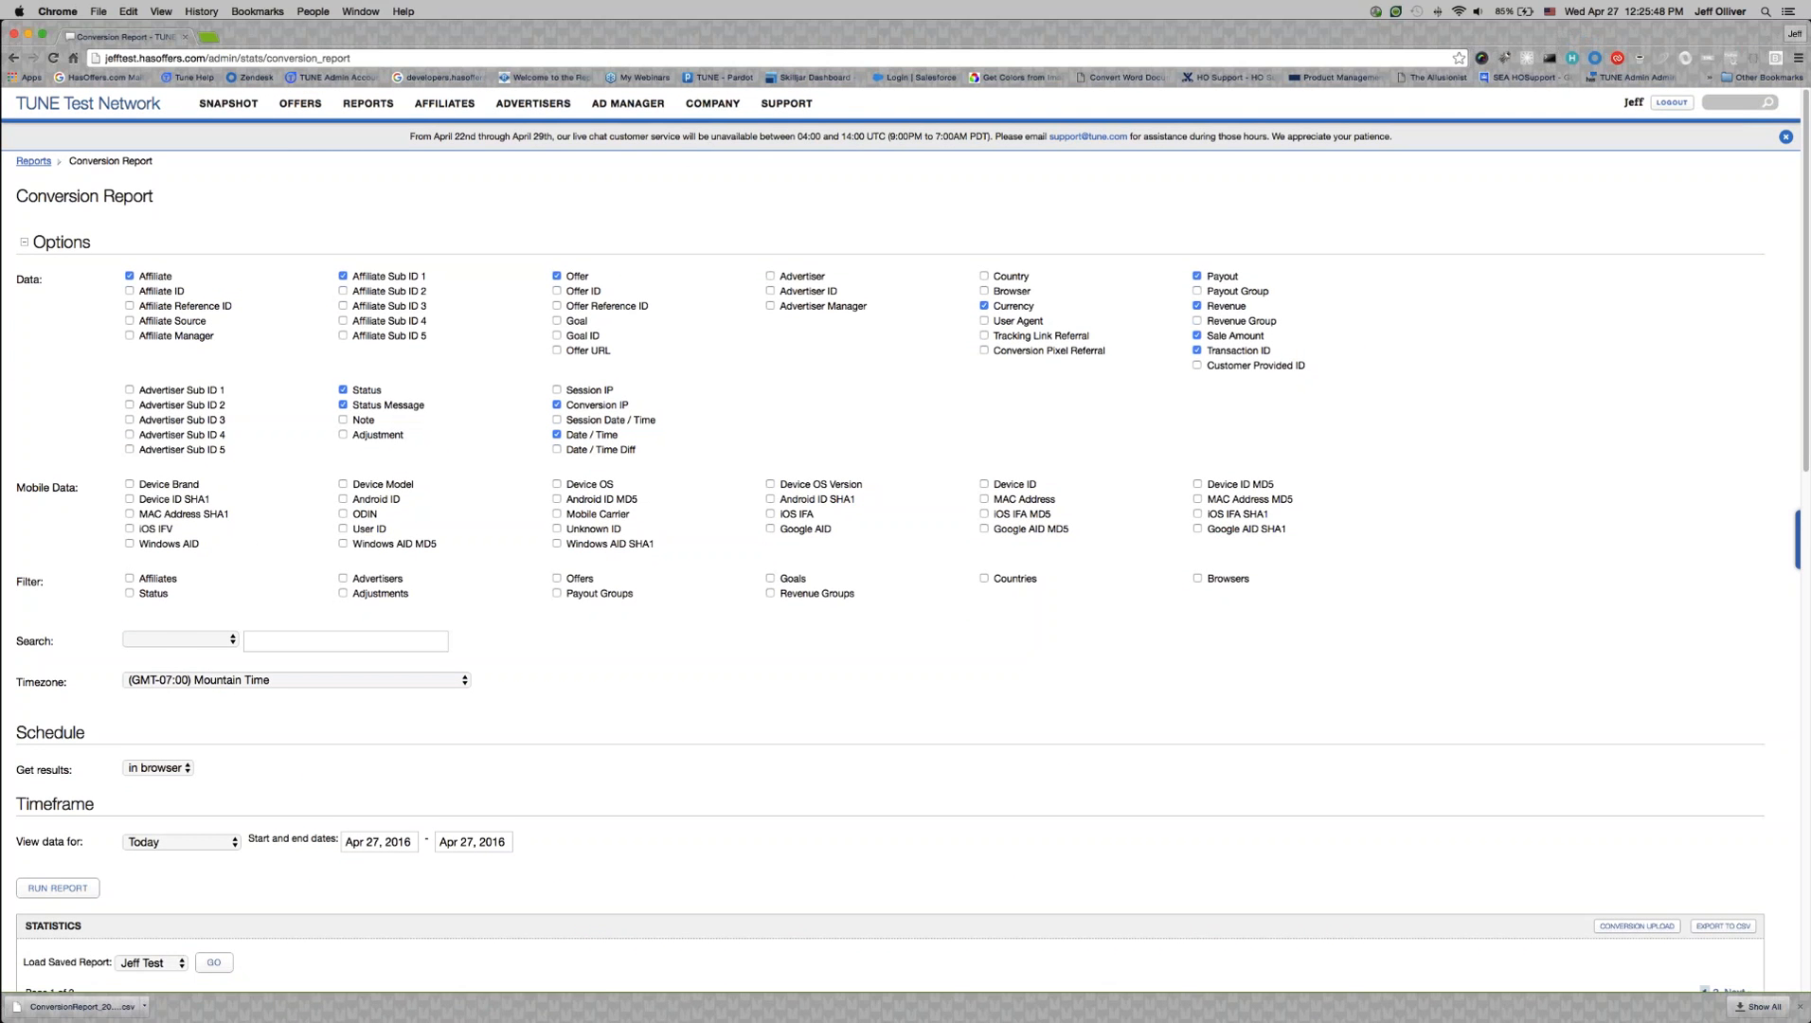
mouse_move(712, 106)
left_click(719, 168)
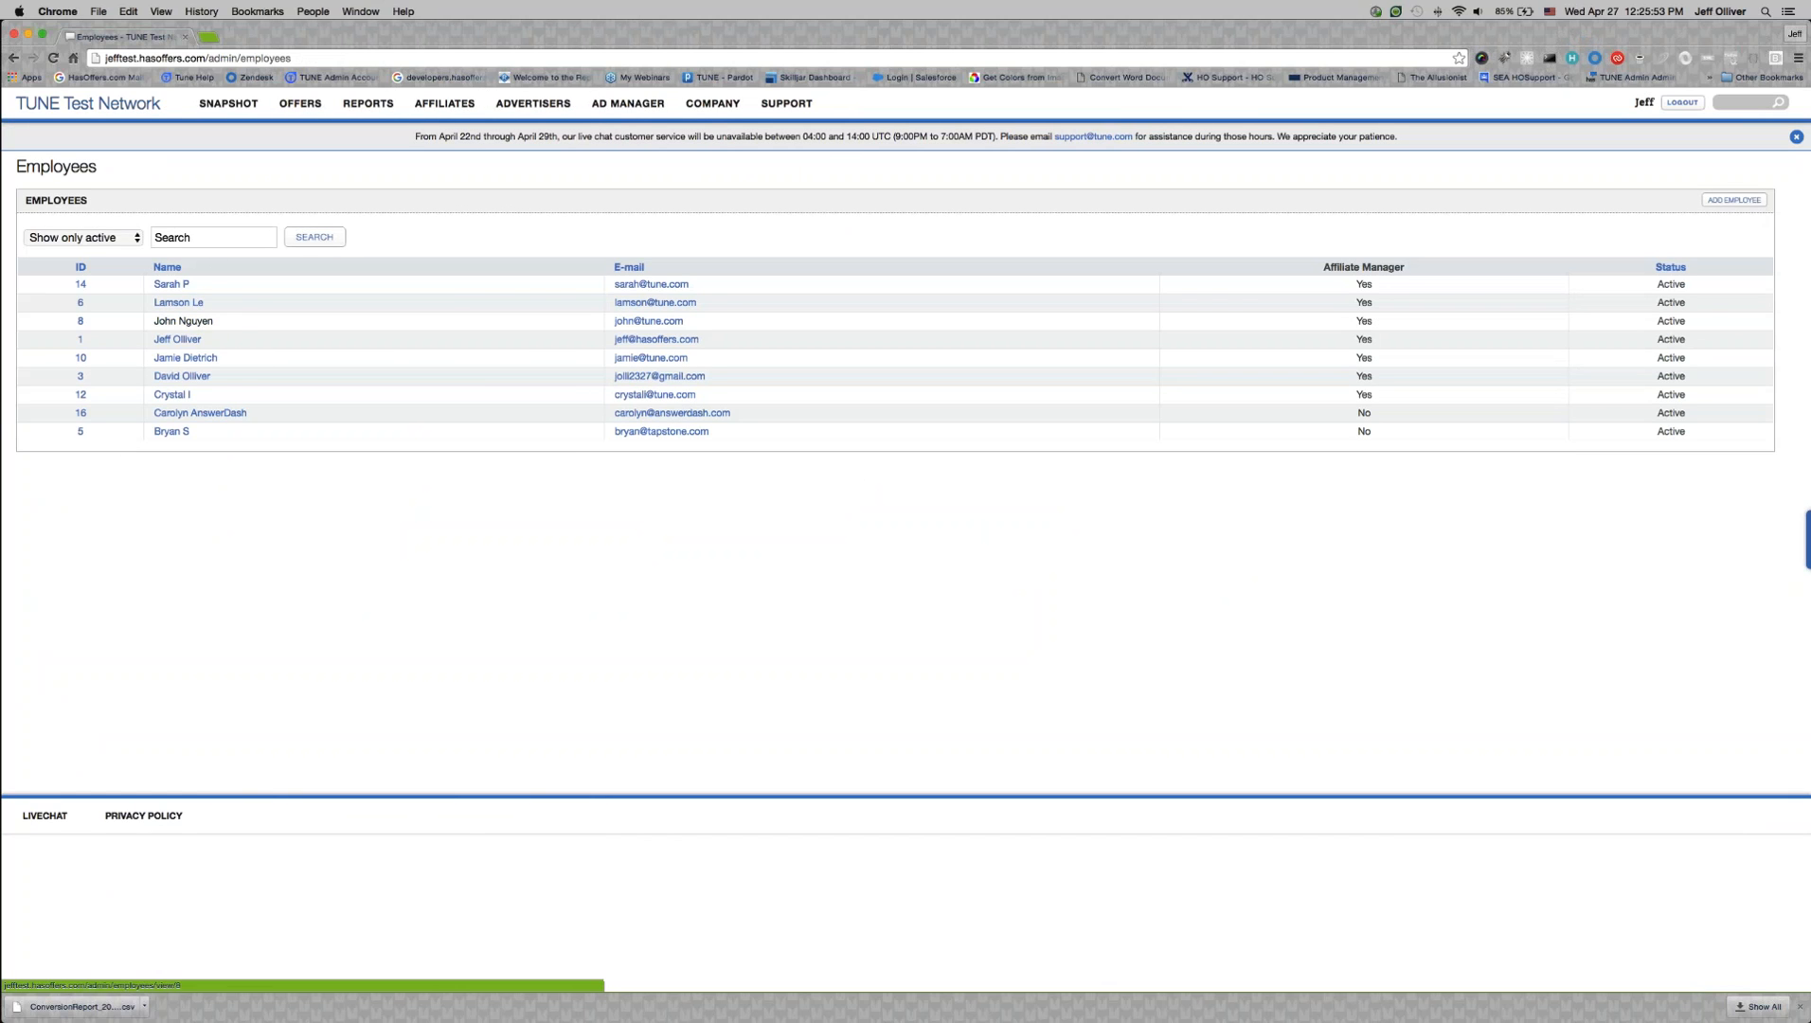
left_click(171, 360)
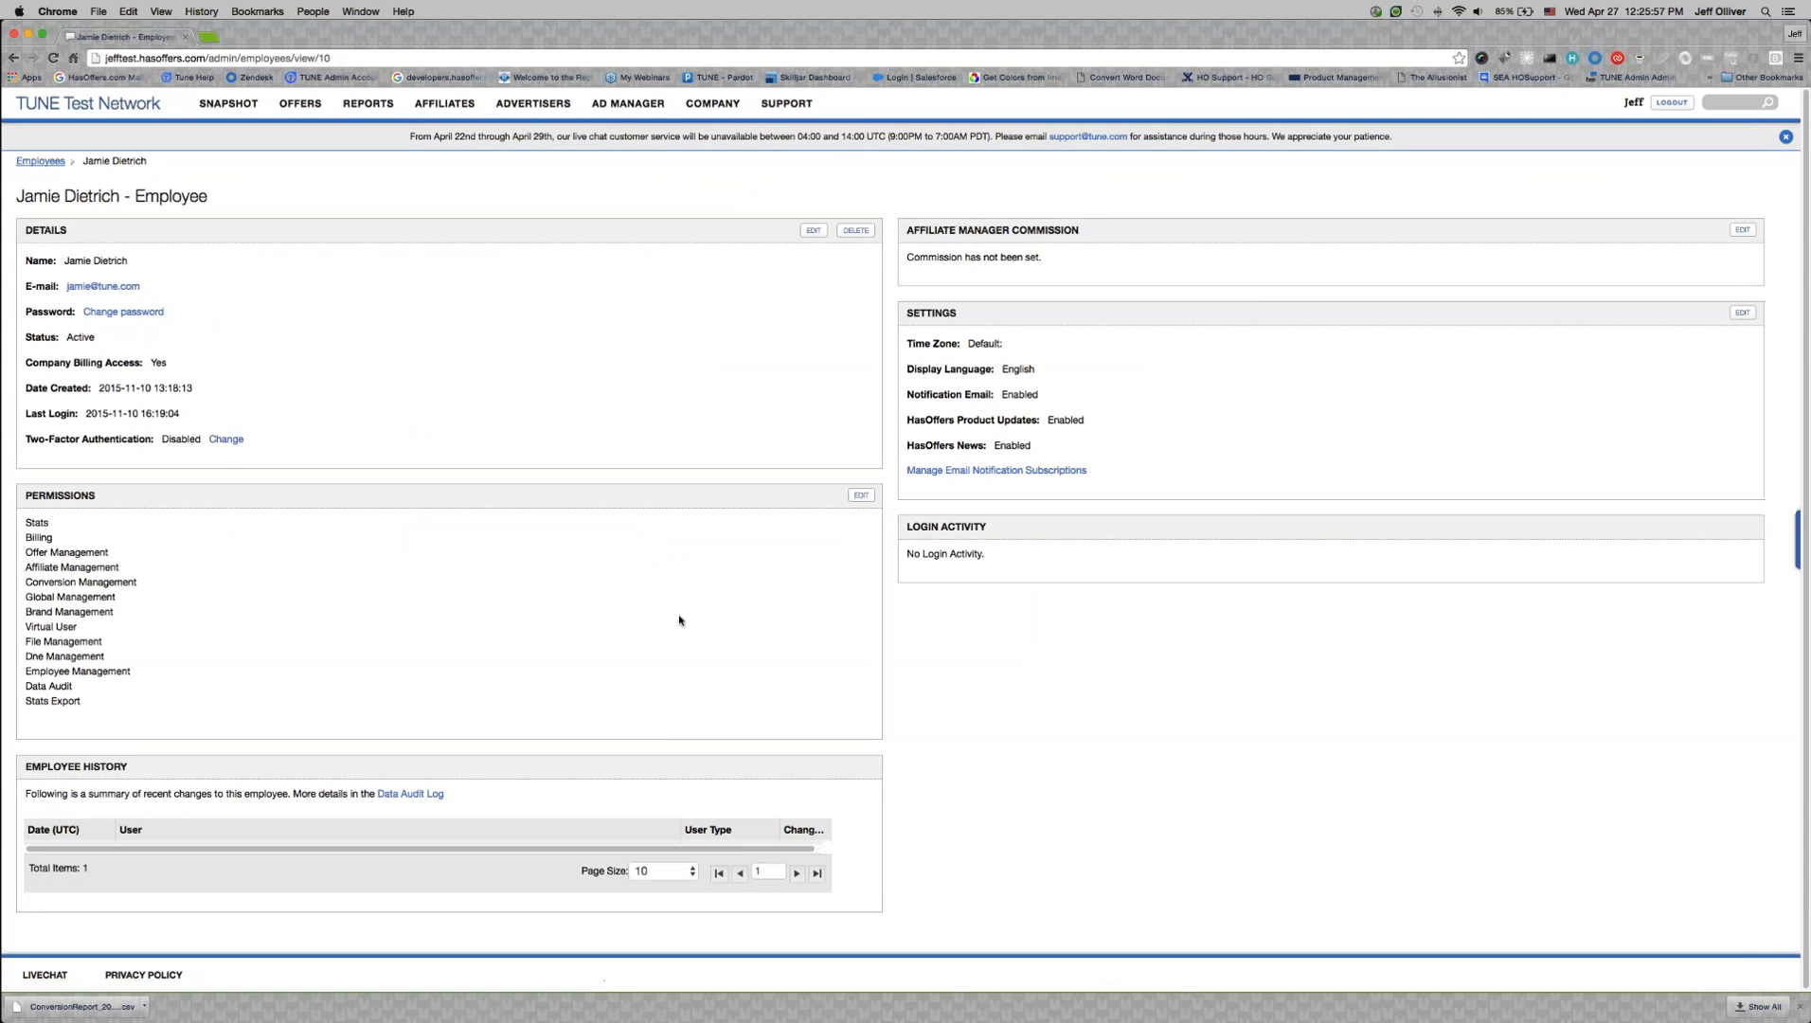
left_click(853, 497)
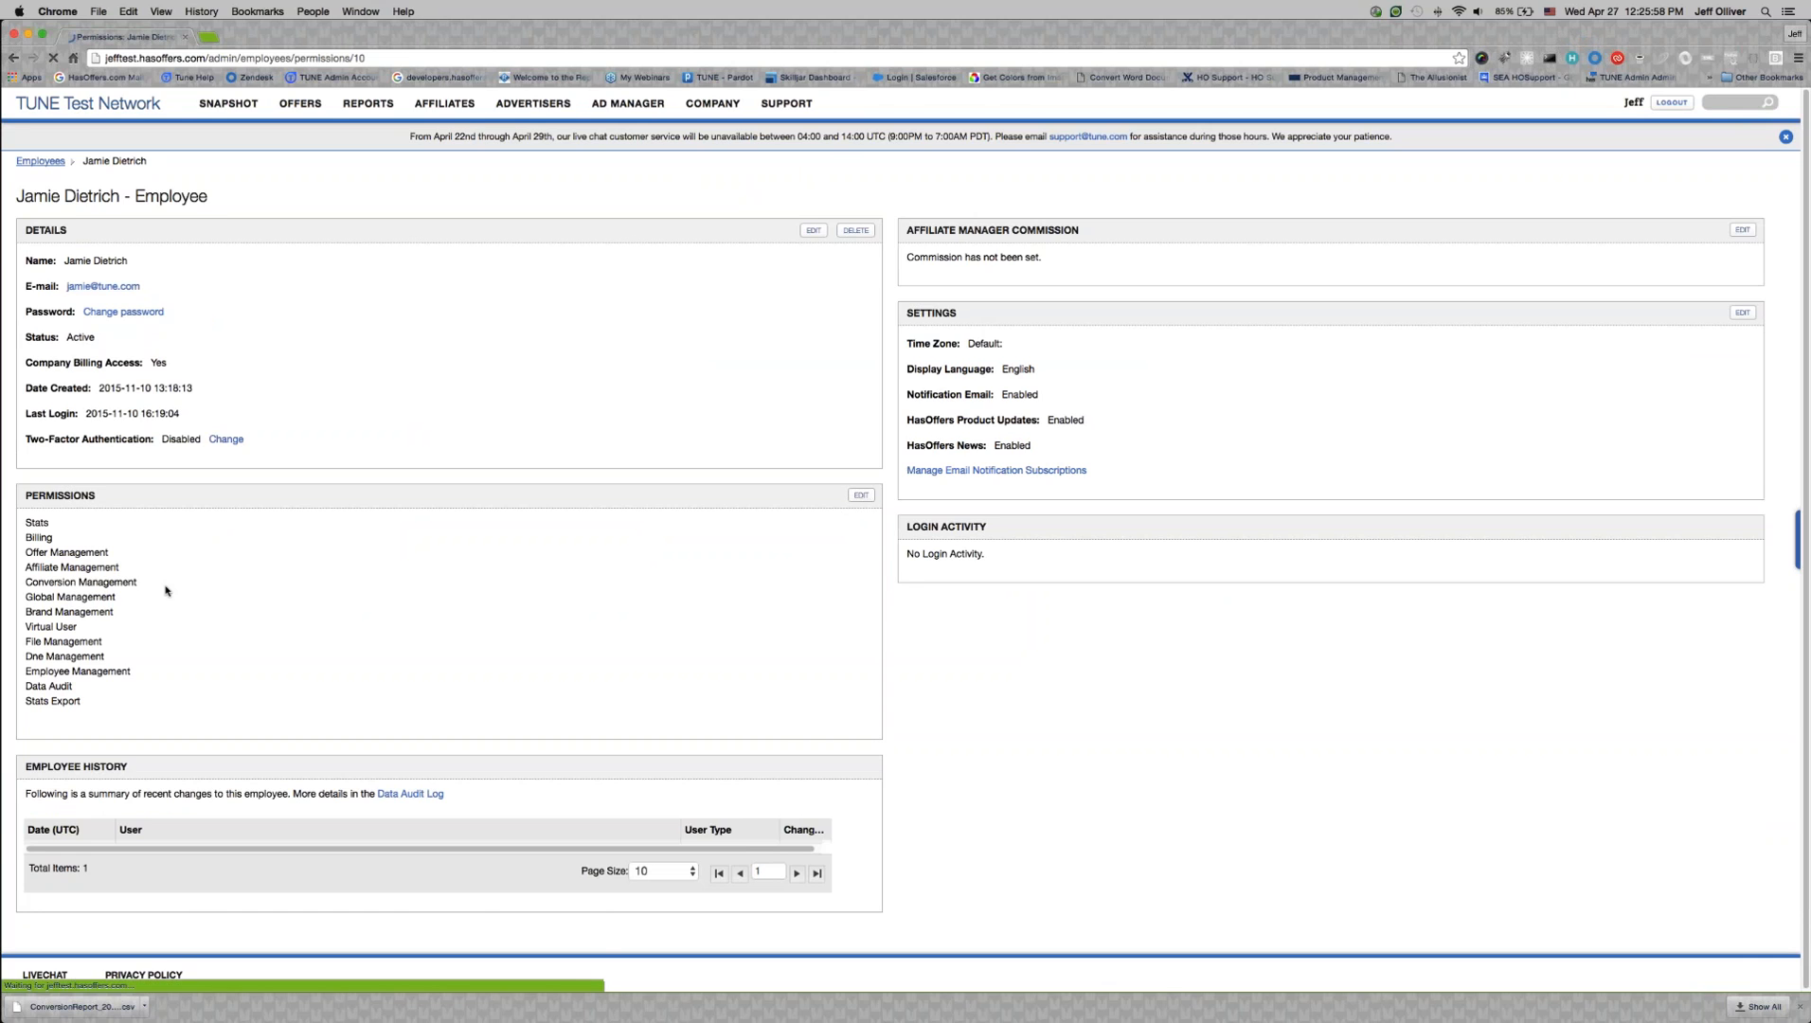
left_click_drag(119, 617, 15, 616)
left_click(87, 616)
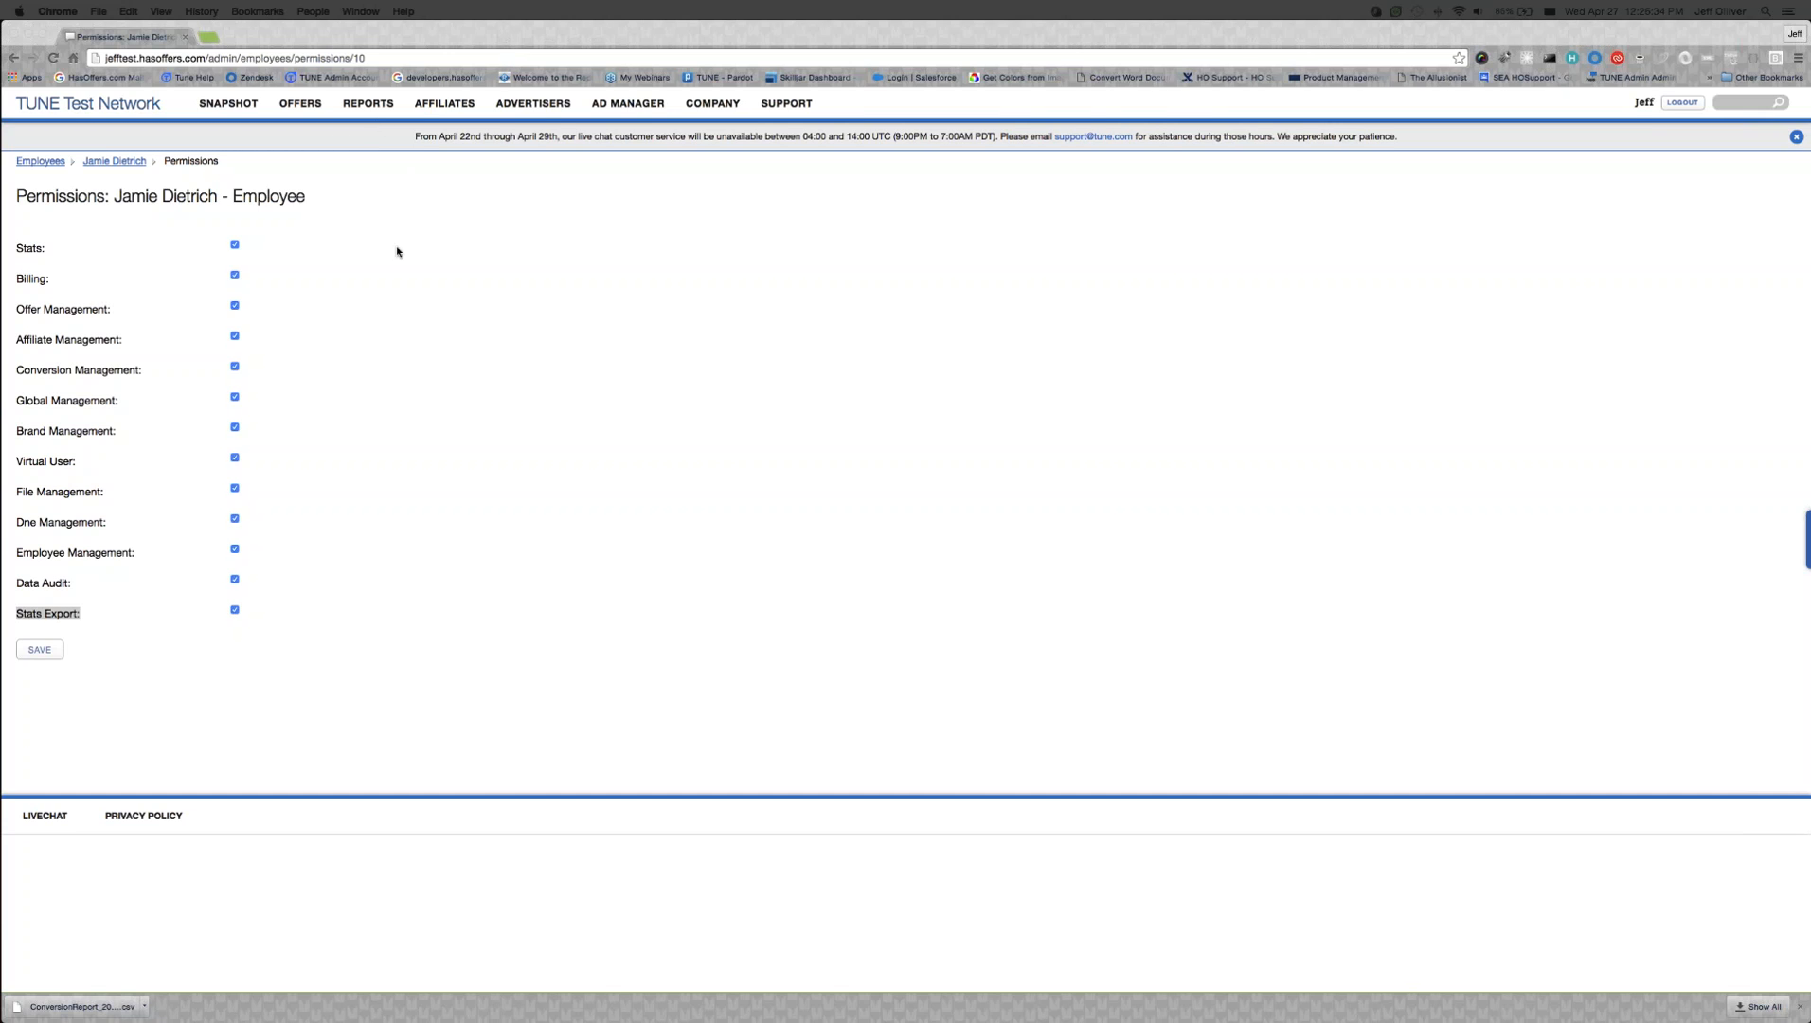
Step: Open the Server Logs report, add Offer and Affiliate to its data columns and run it
mouse_move(360, 112)
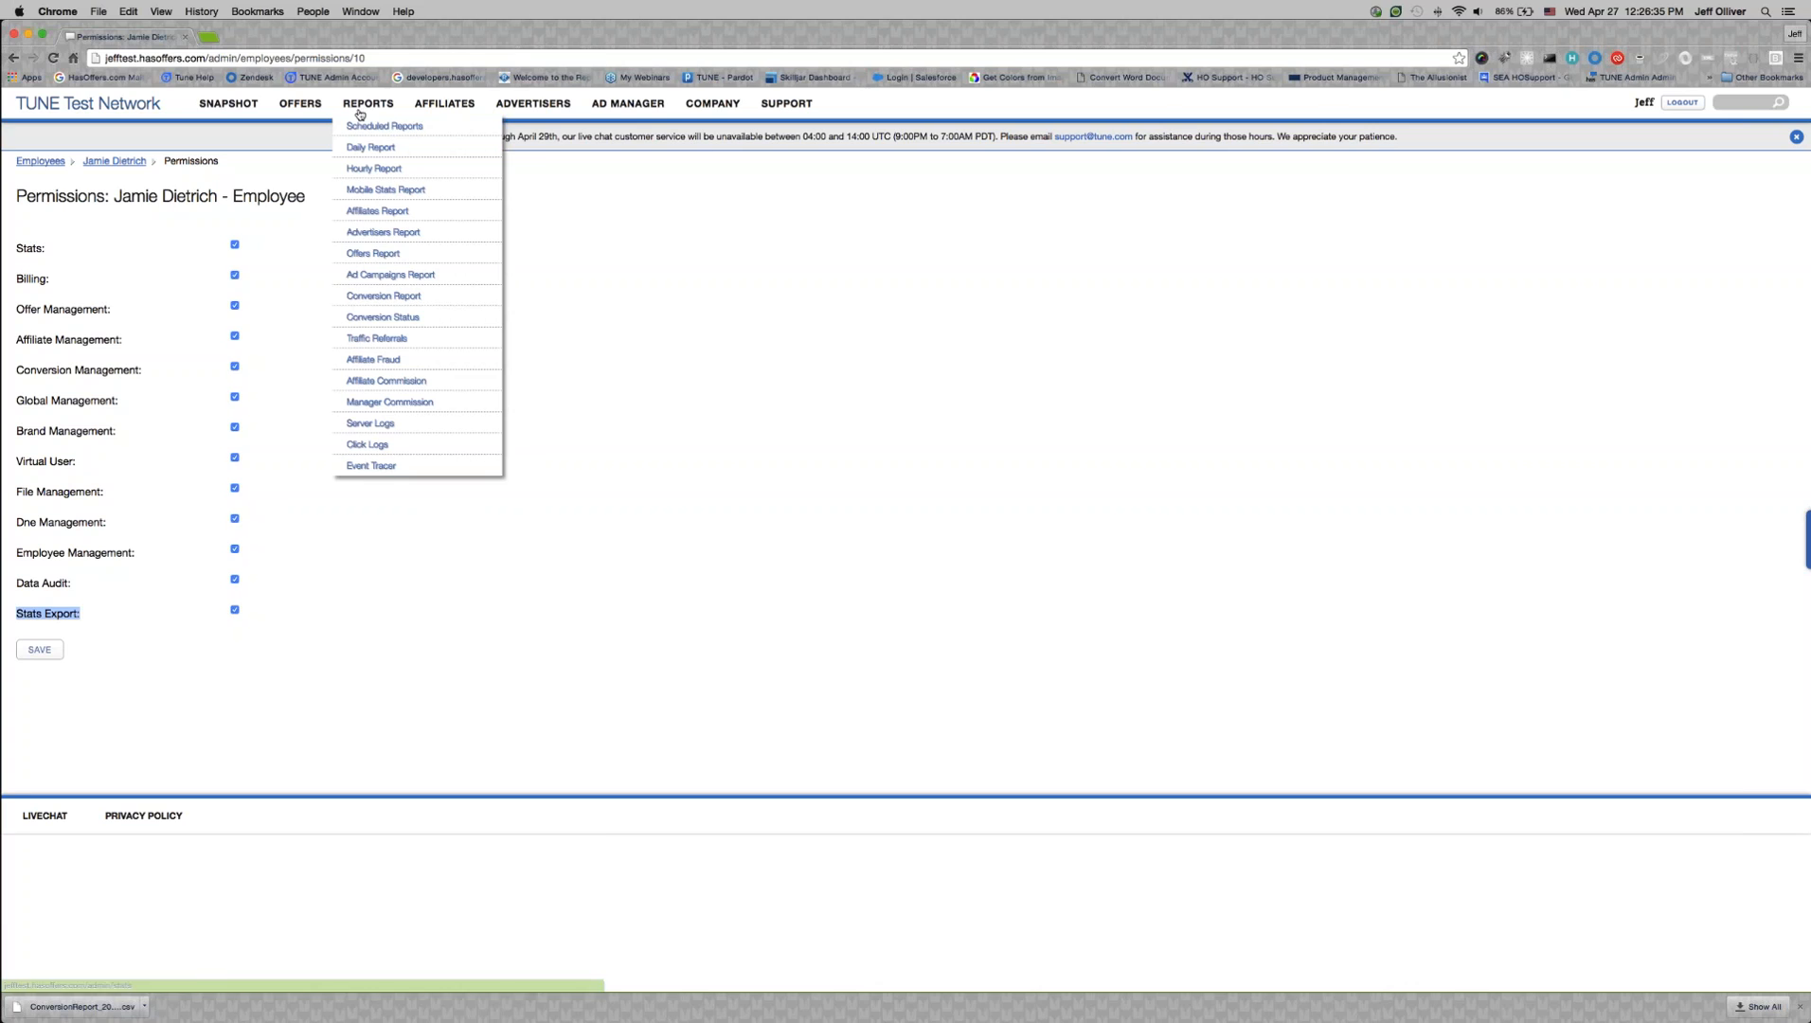
left_click(380, 423)
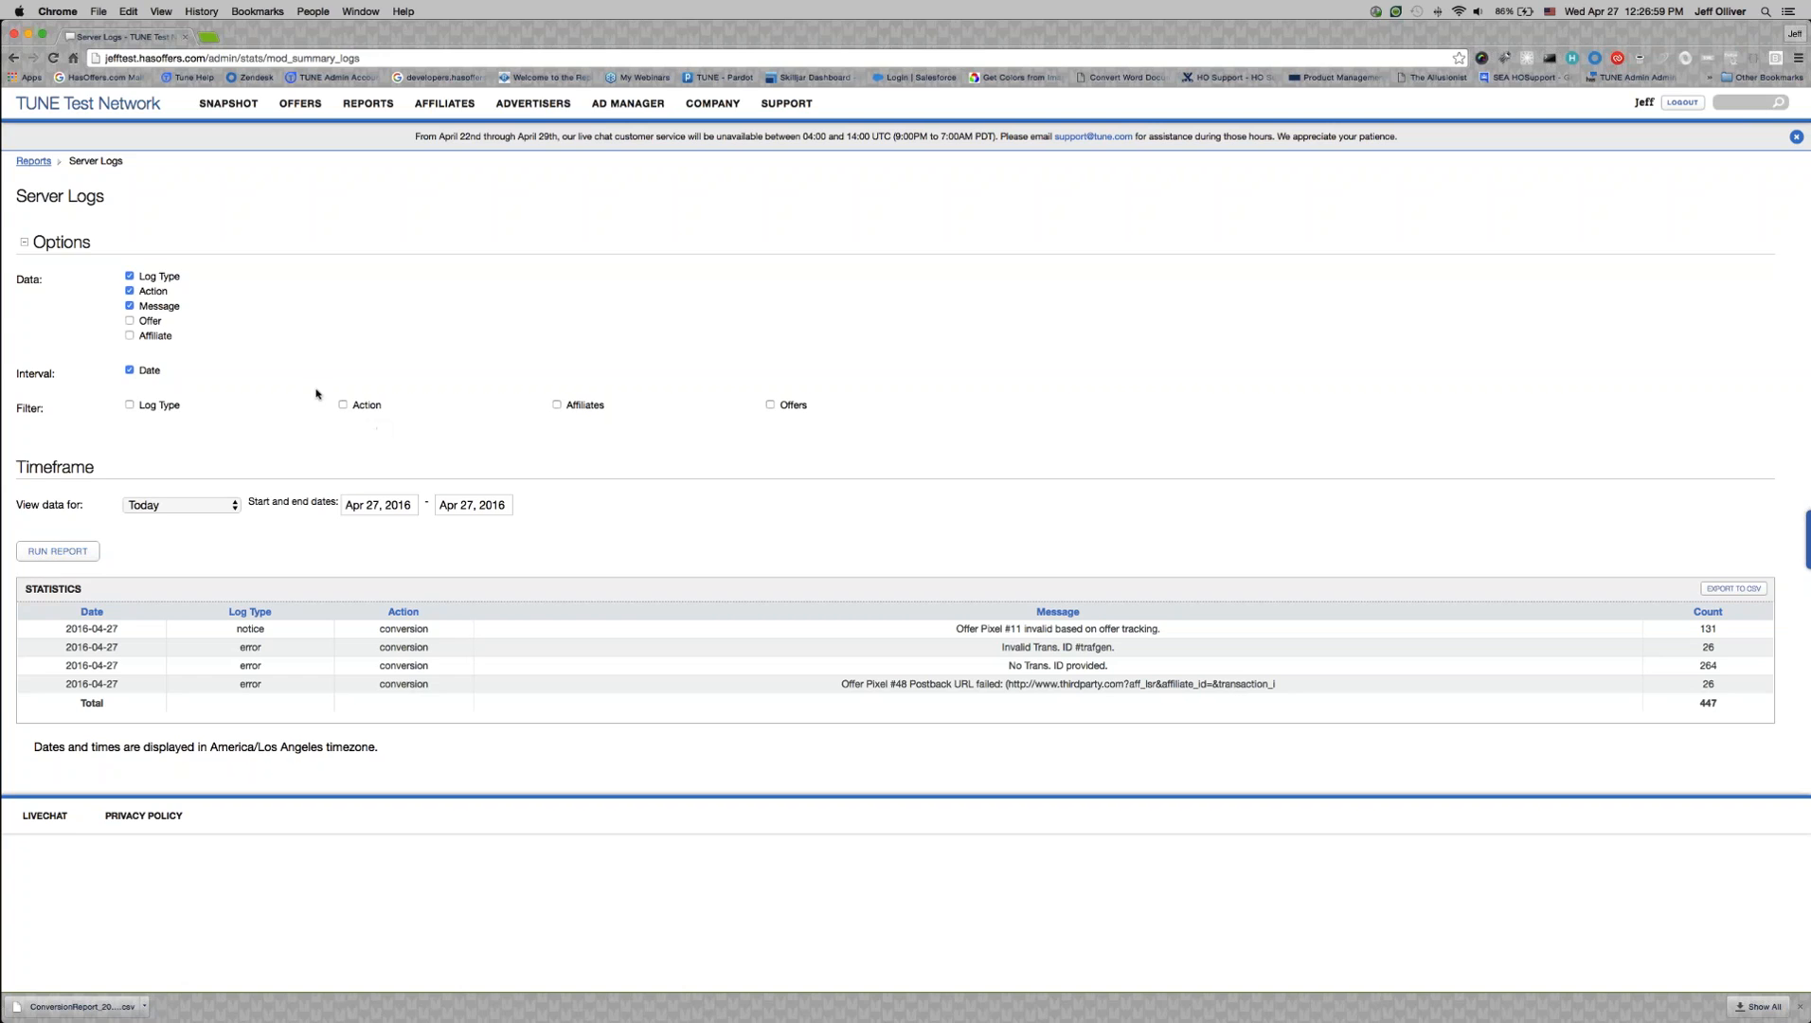
left_click(130, 321)
left_click(129, 336)
left_click(76, 551)
scroll(379, 392, "down", 1)
scroll(379, 392, "up", 1)
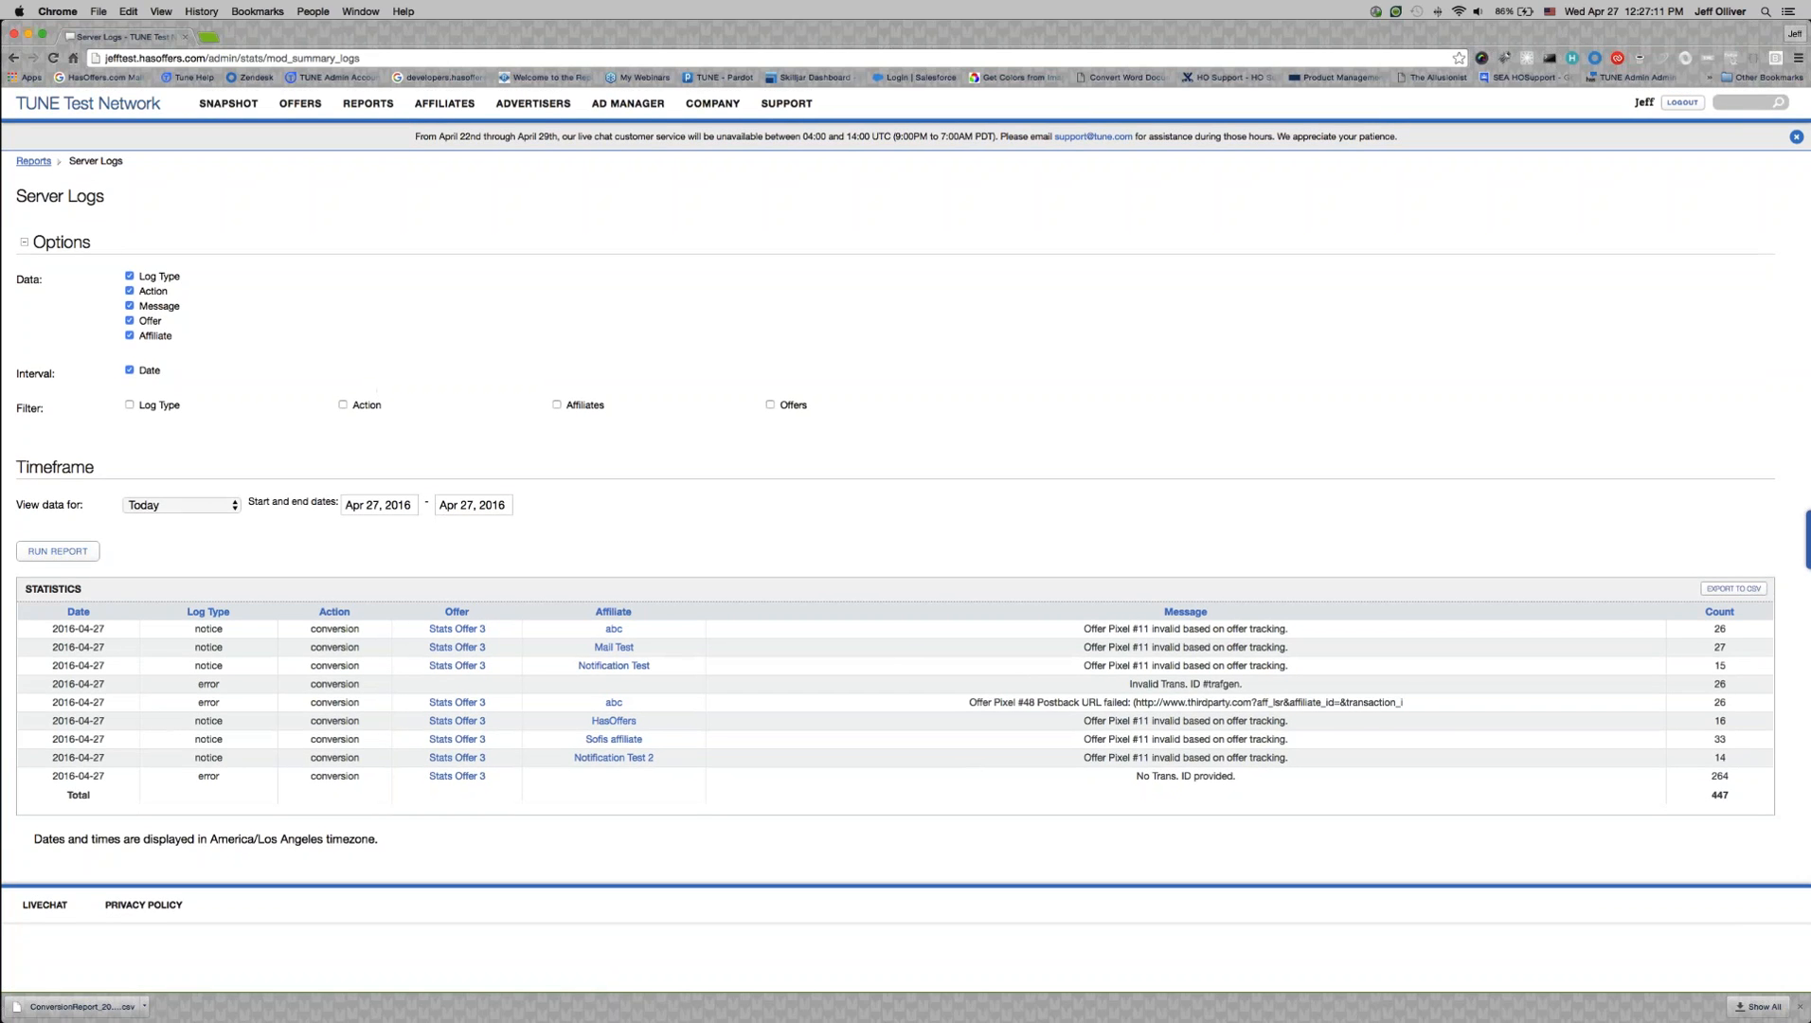
Step: Highlight the "Offer Pixel #48 Postback URL failed" message in the Server Logs for review, and clear the selection
left_click_drag(1441, 708, 968, 705)
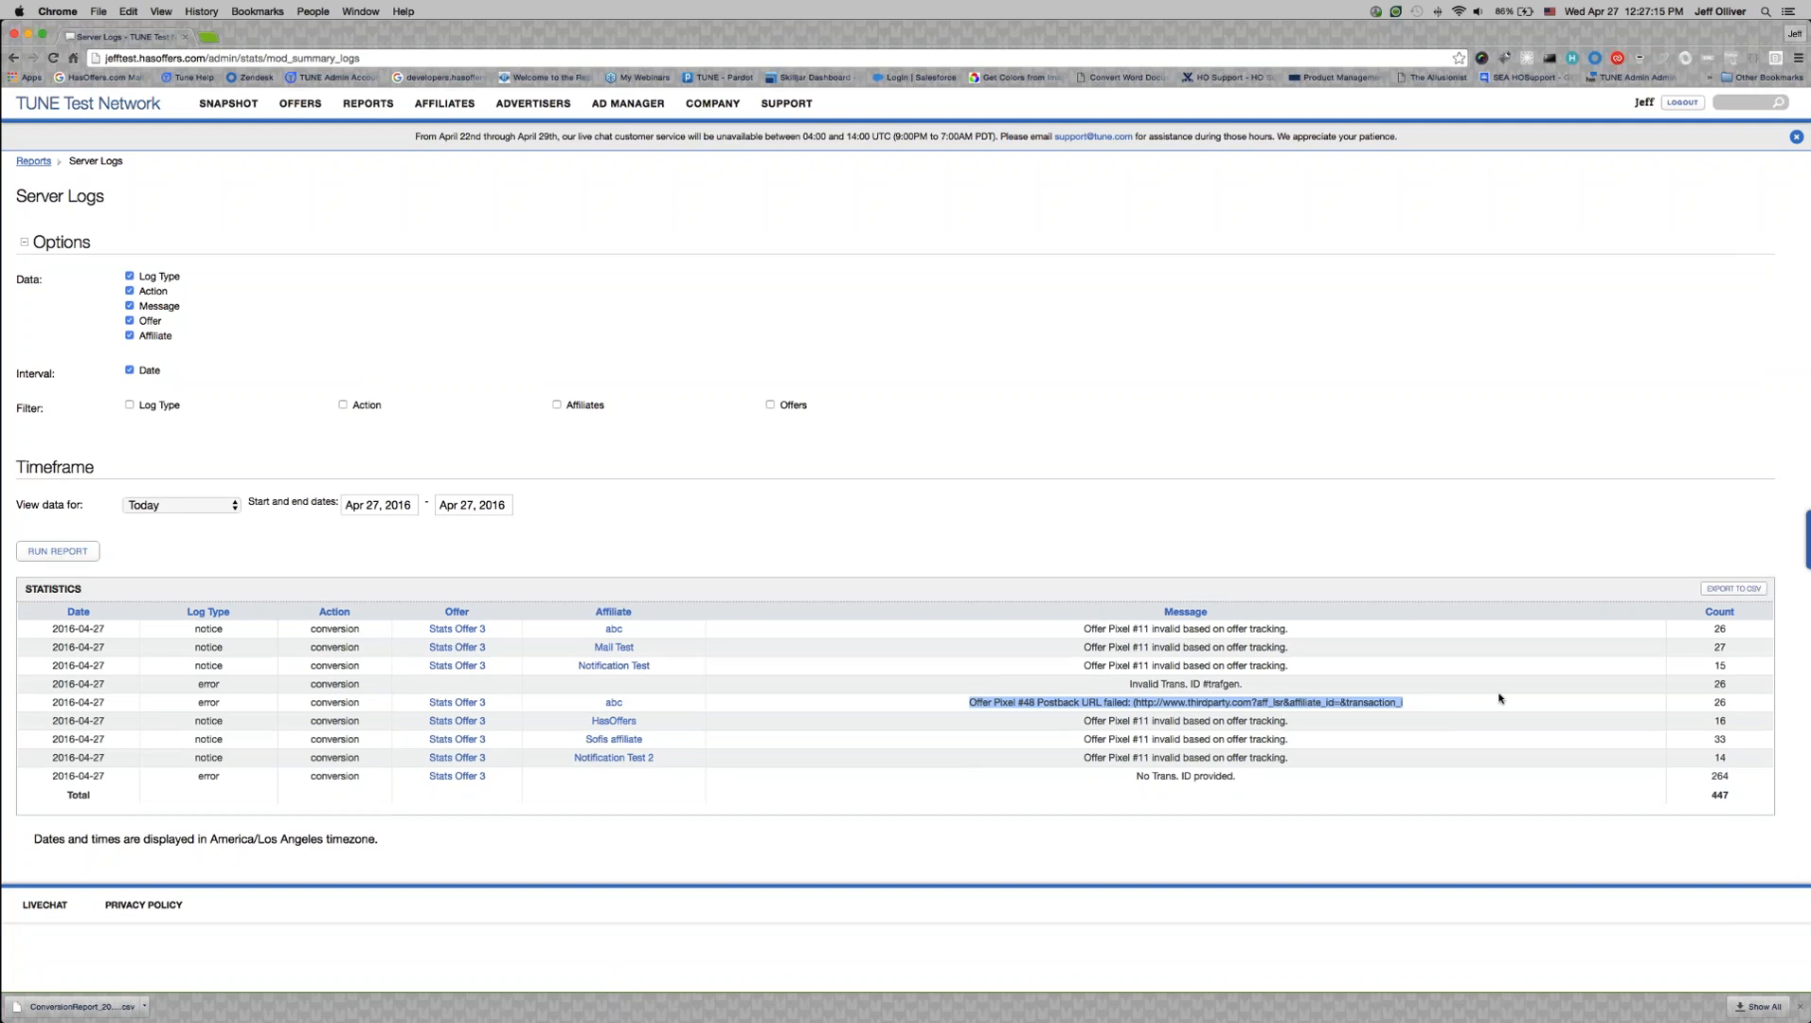
left_click(1421, 707)
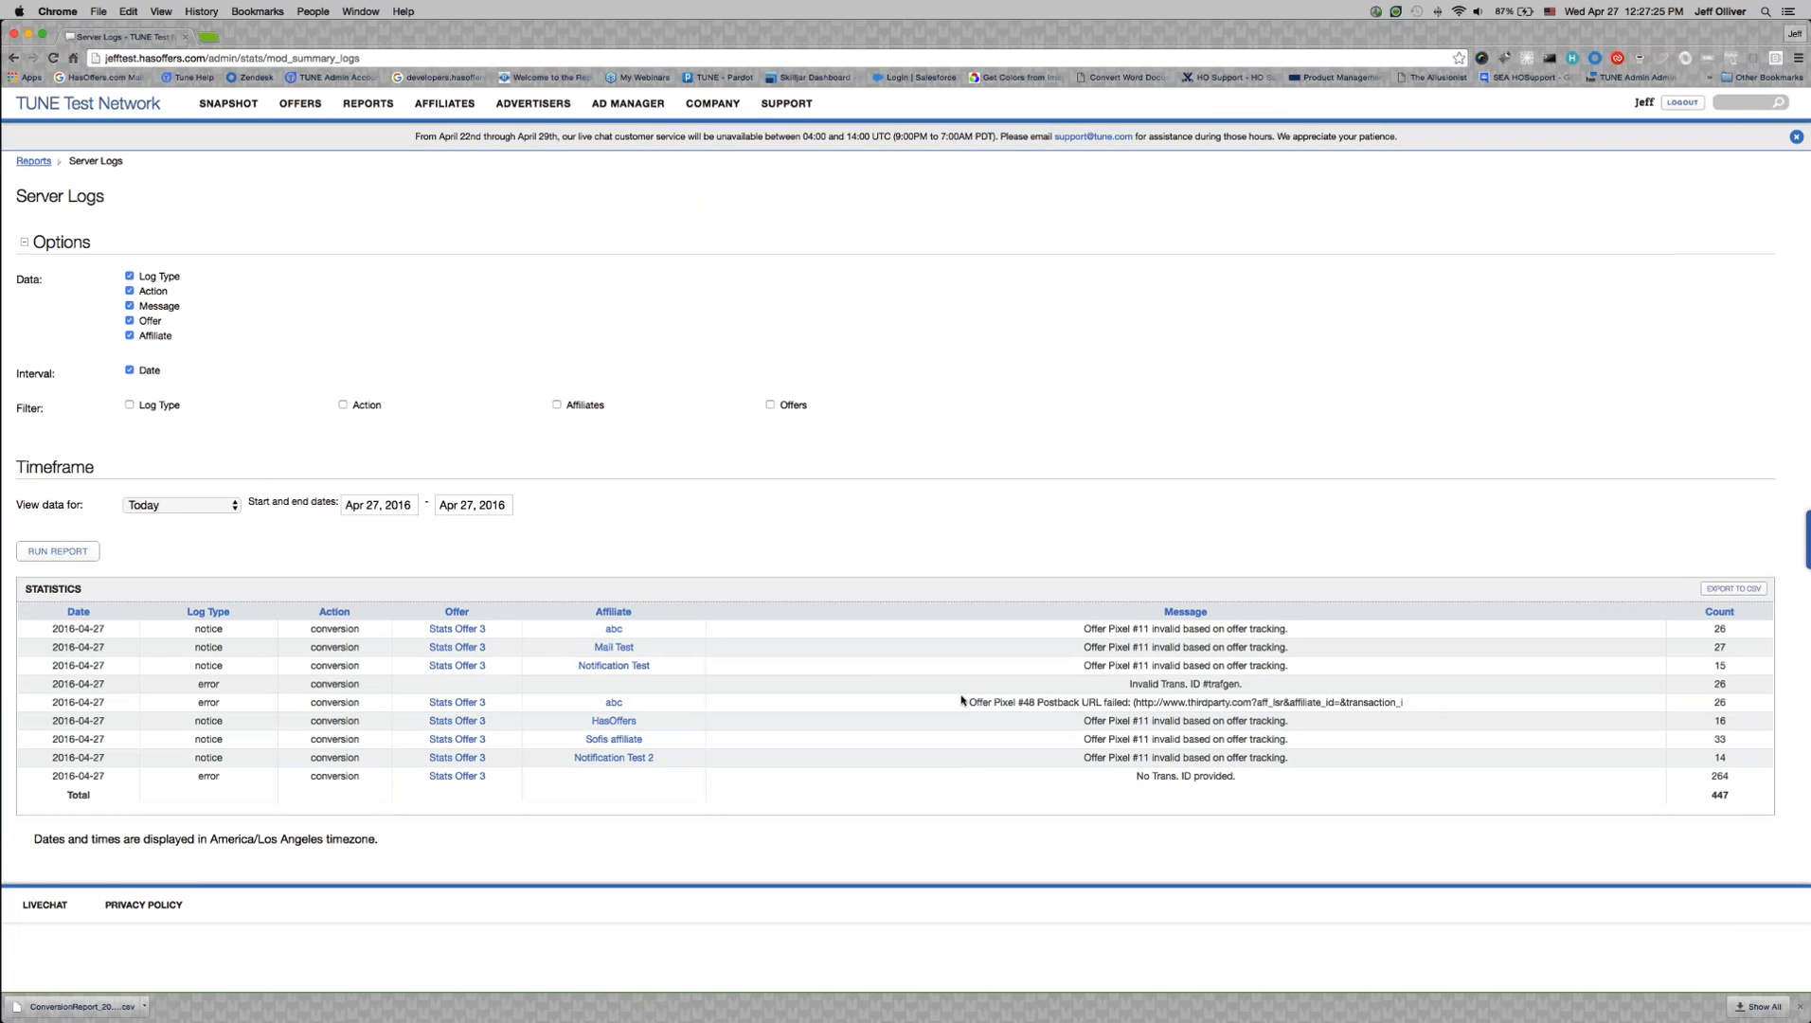
left_click_drag(962, 701, 961, 723)
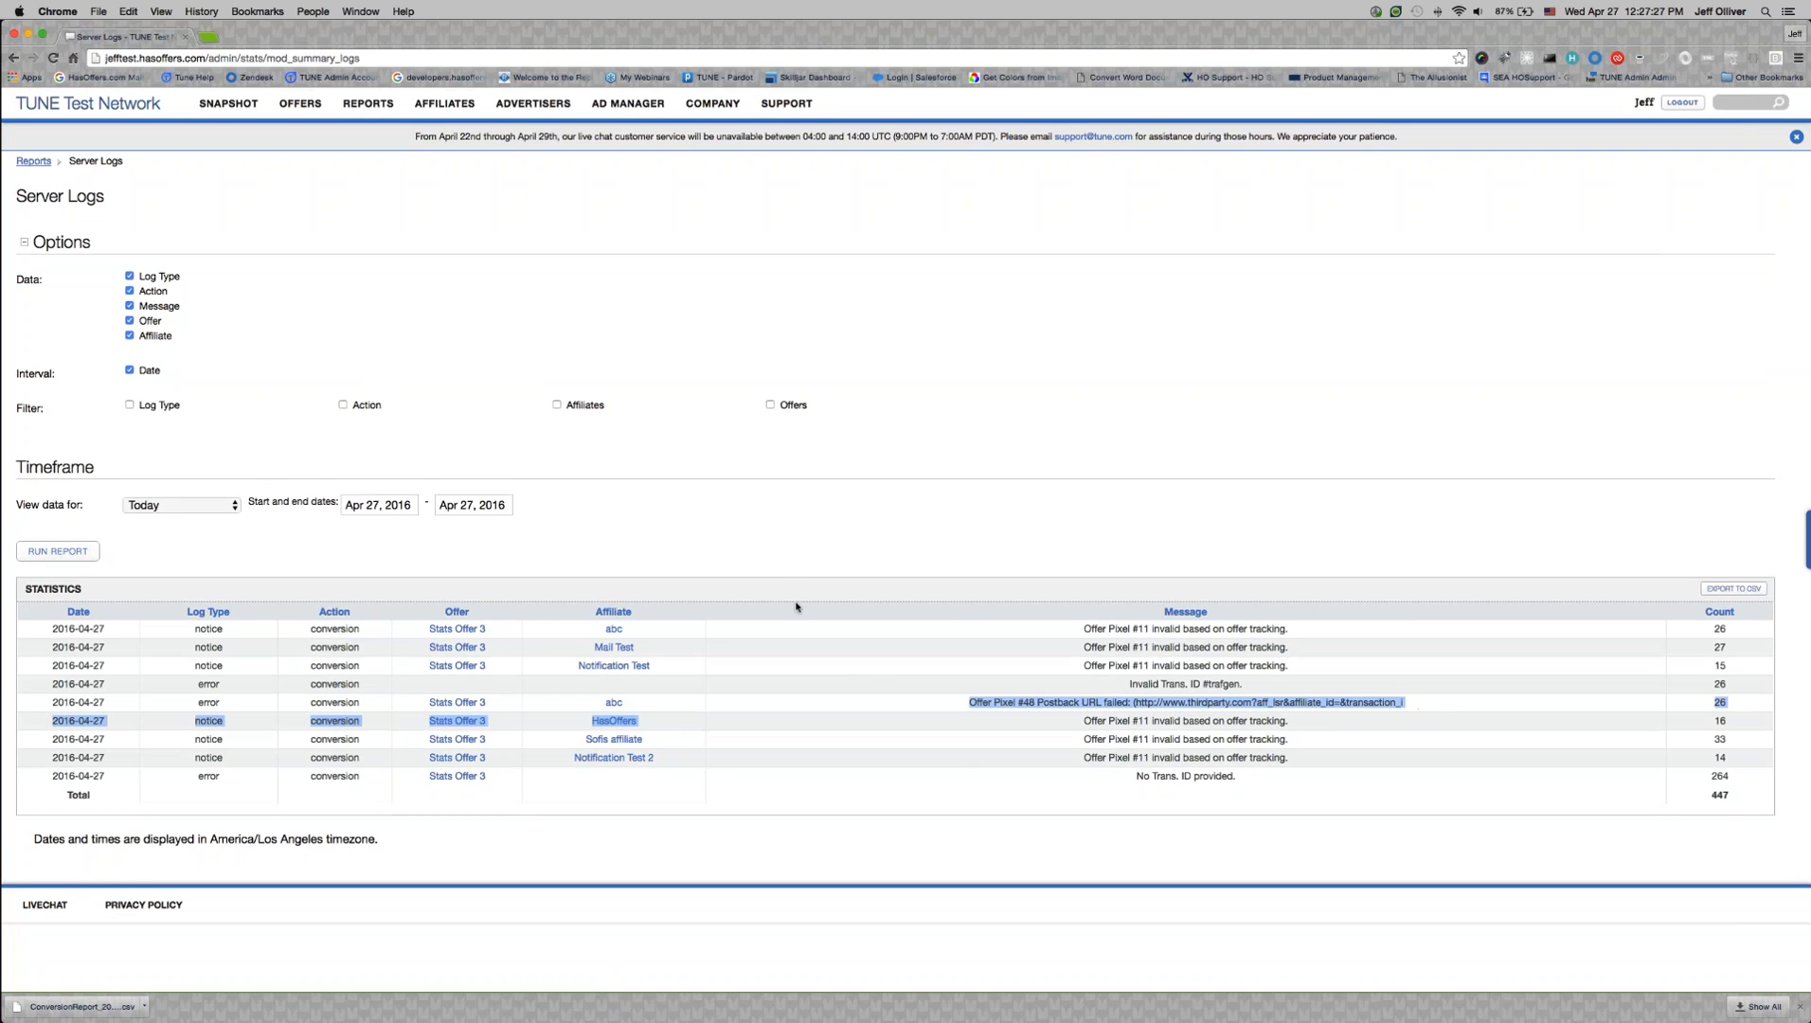
left_click(783, 560)
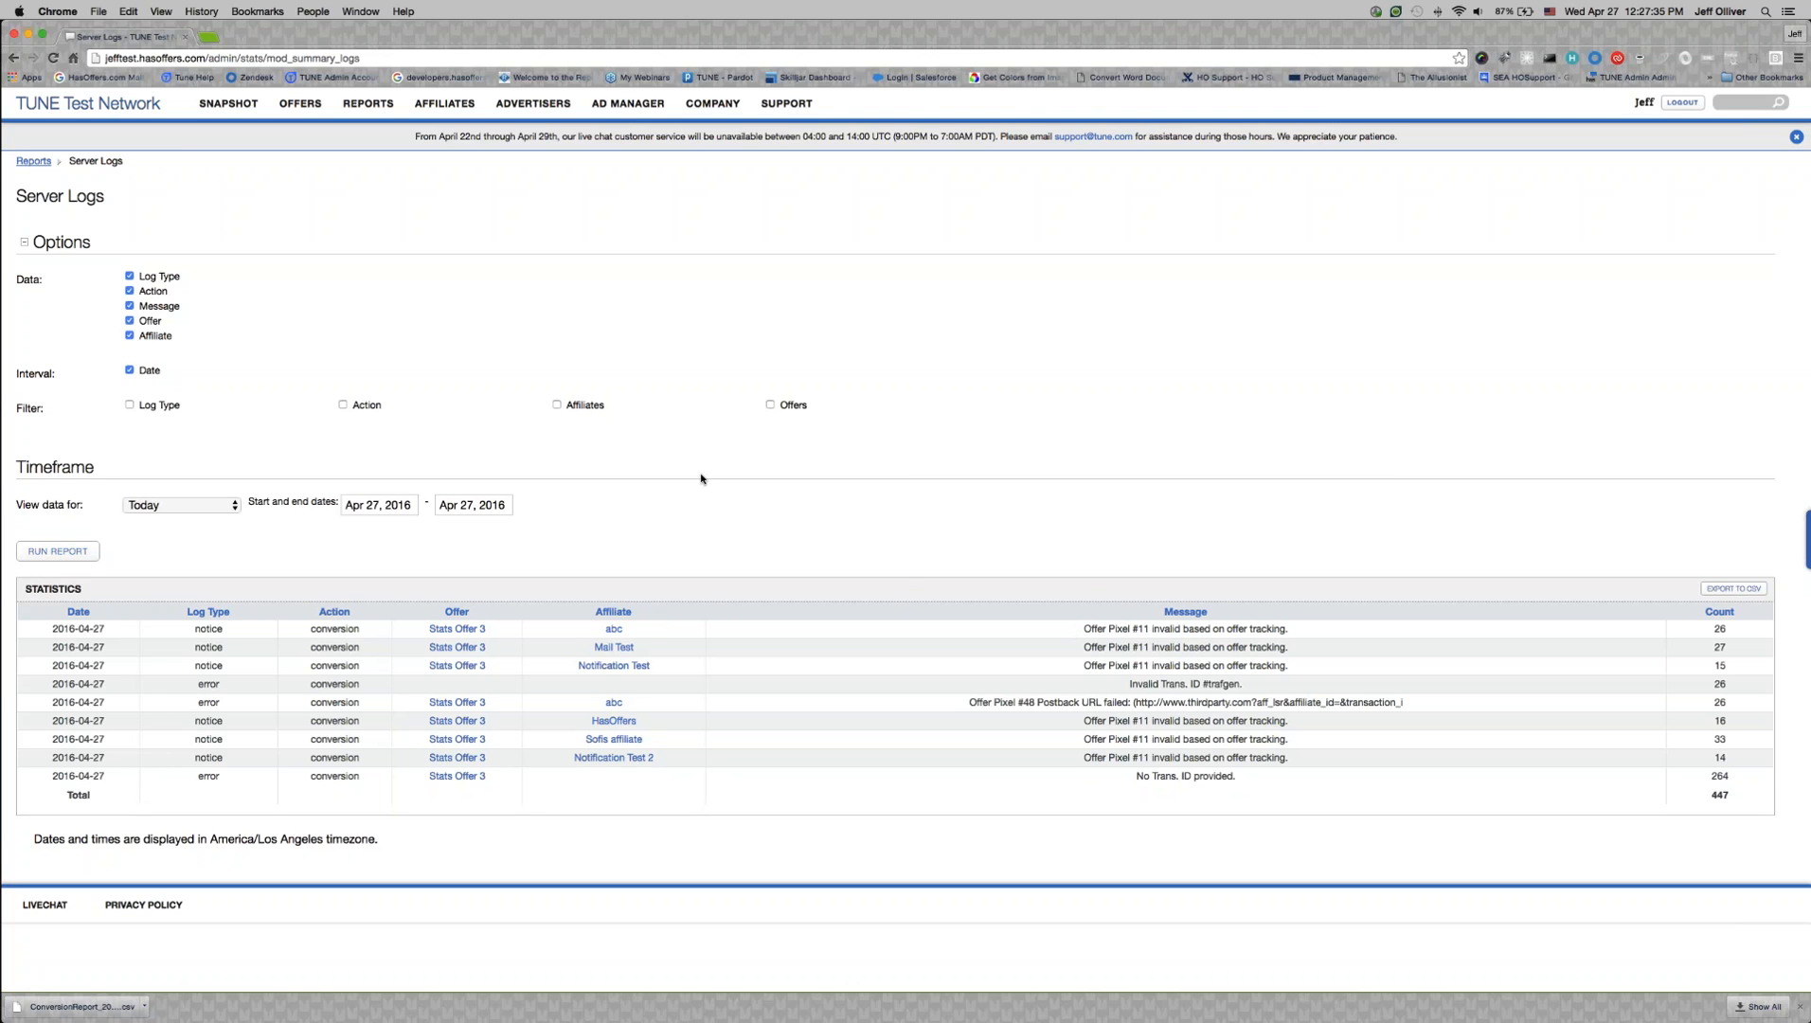
Step: Highlight the first "Offer Pixel #11 invalid based on offer tracking" message in the Server Logs for review
mouse_move(367, 103)
triple_click(1077, 630)
left_click(1133, 650)
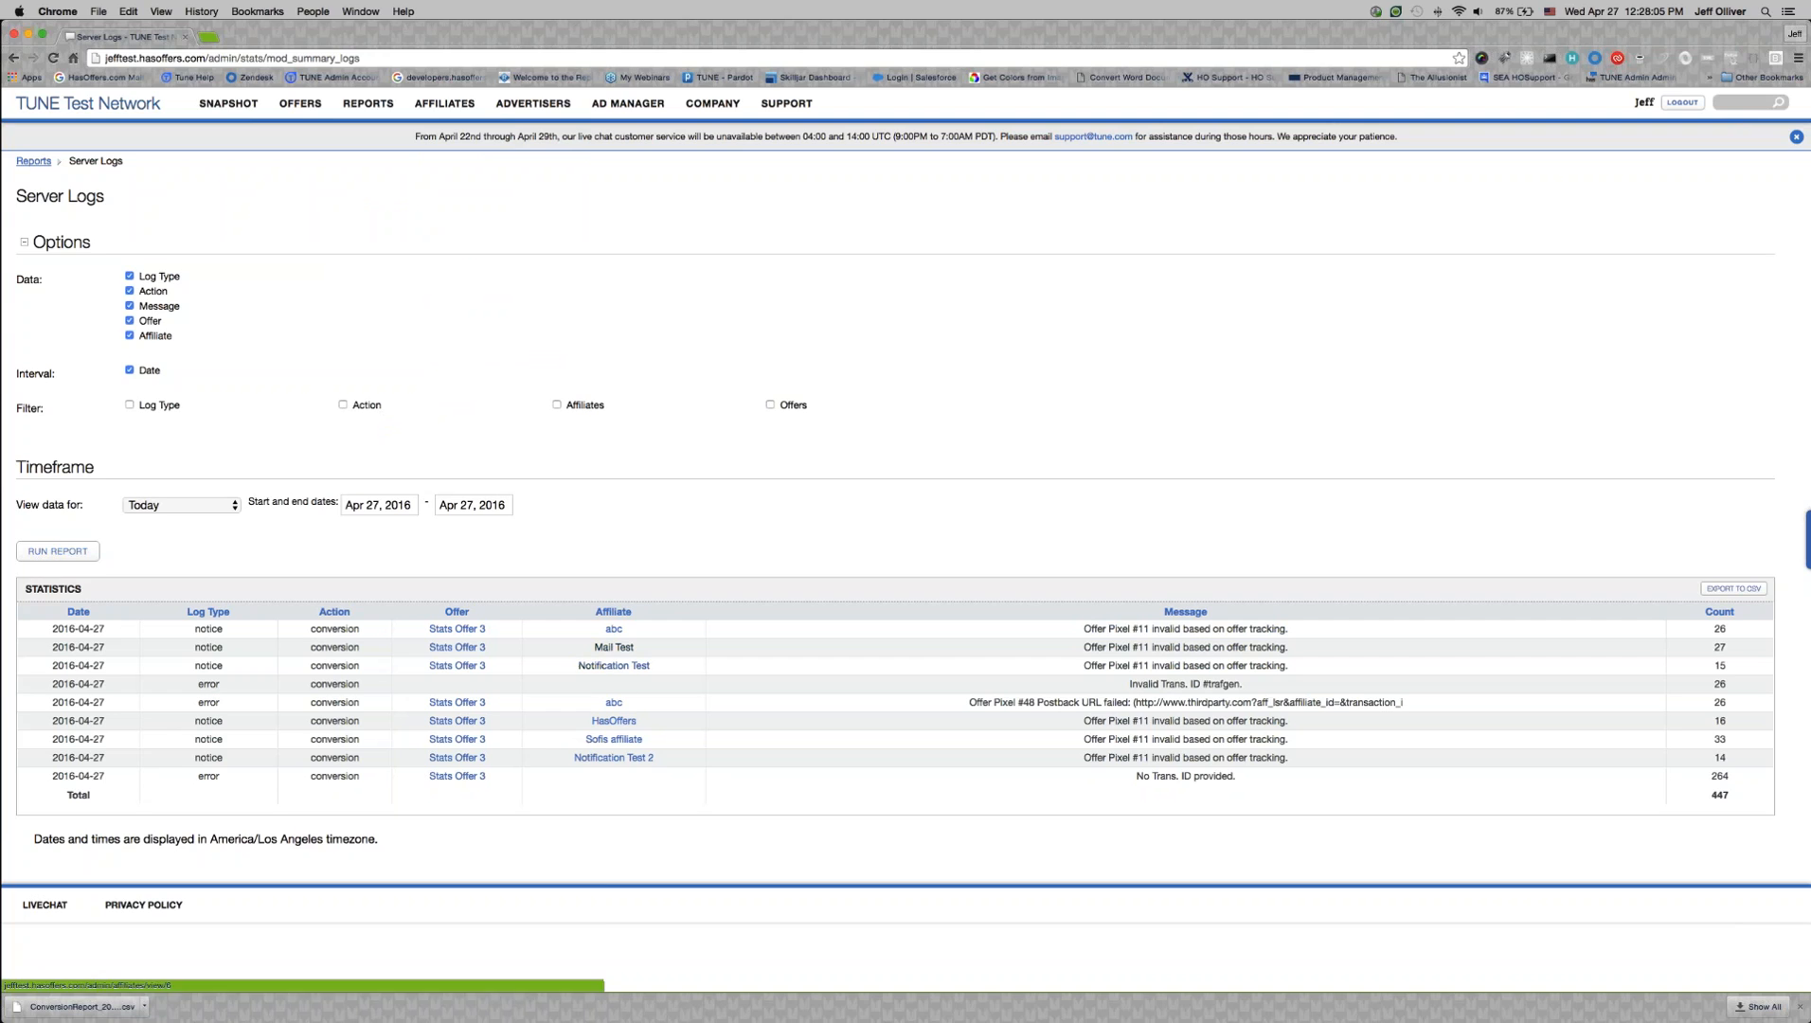
left_click_drag(1290, 629, 1072, 626)
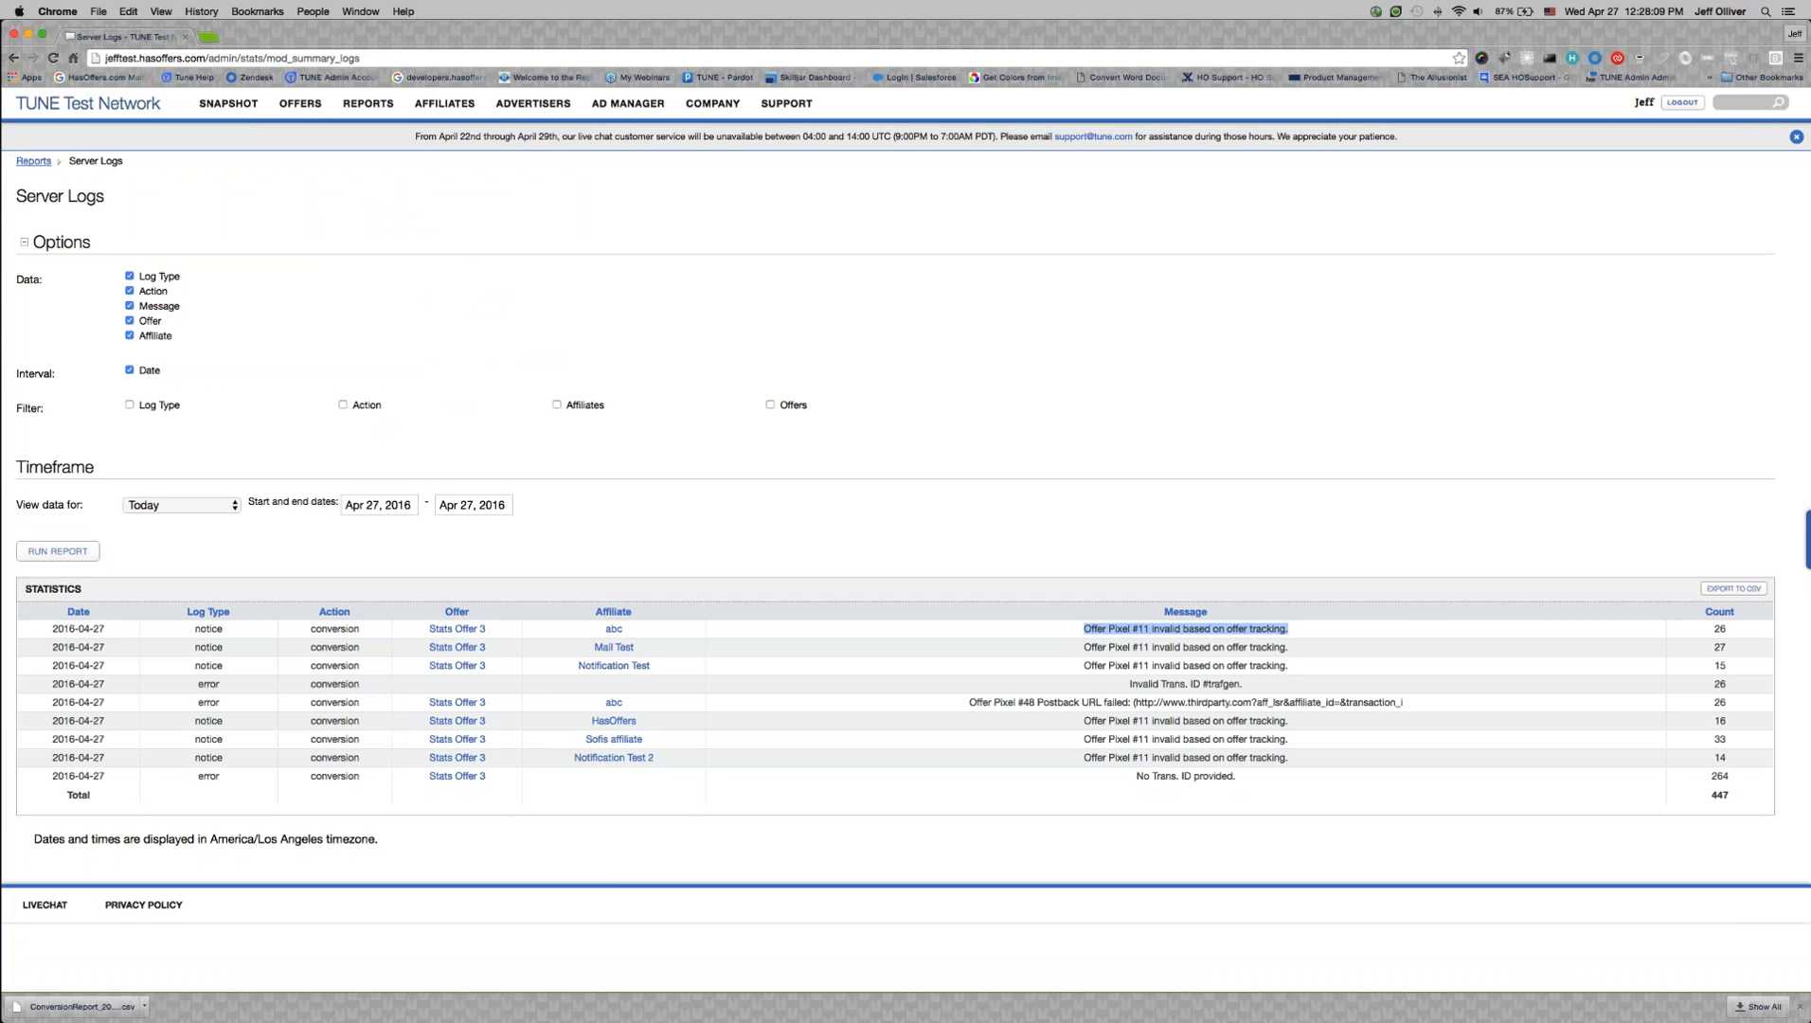
Step: Open the Event Tracer report, logging back in with the prefilled account credentials
left_click(1252, 632)
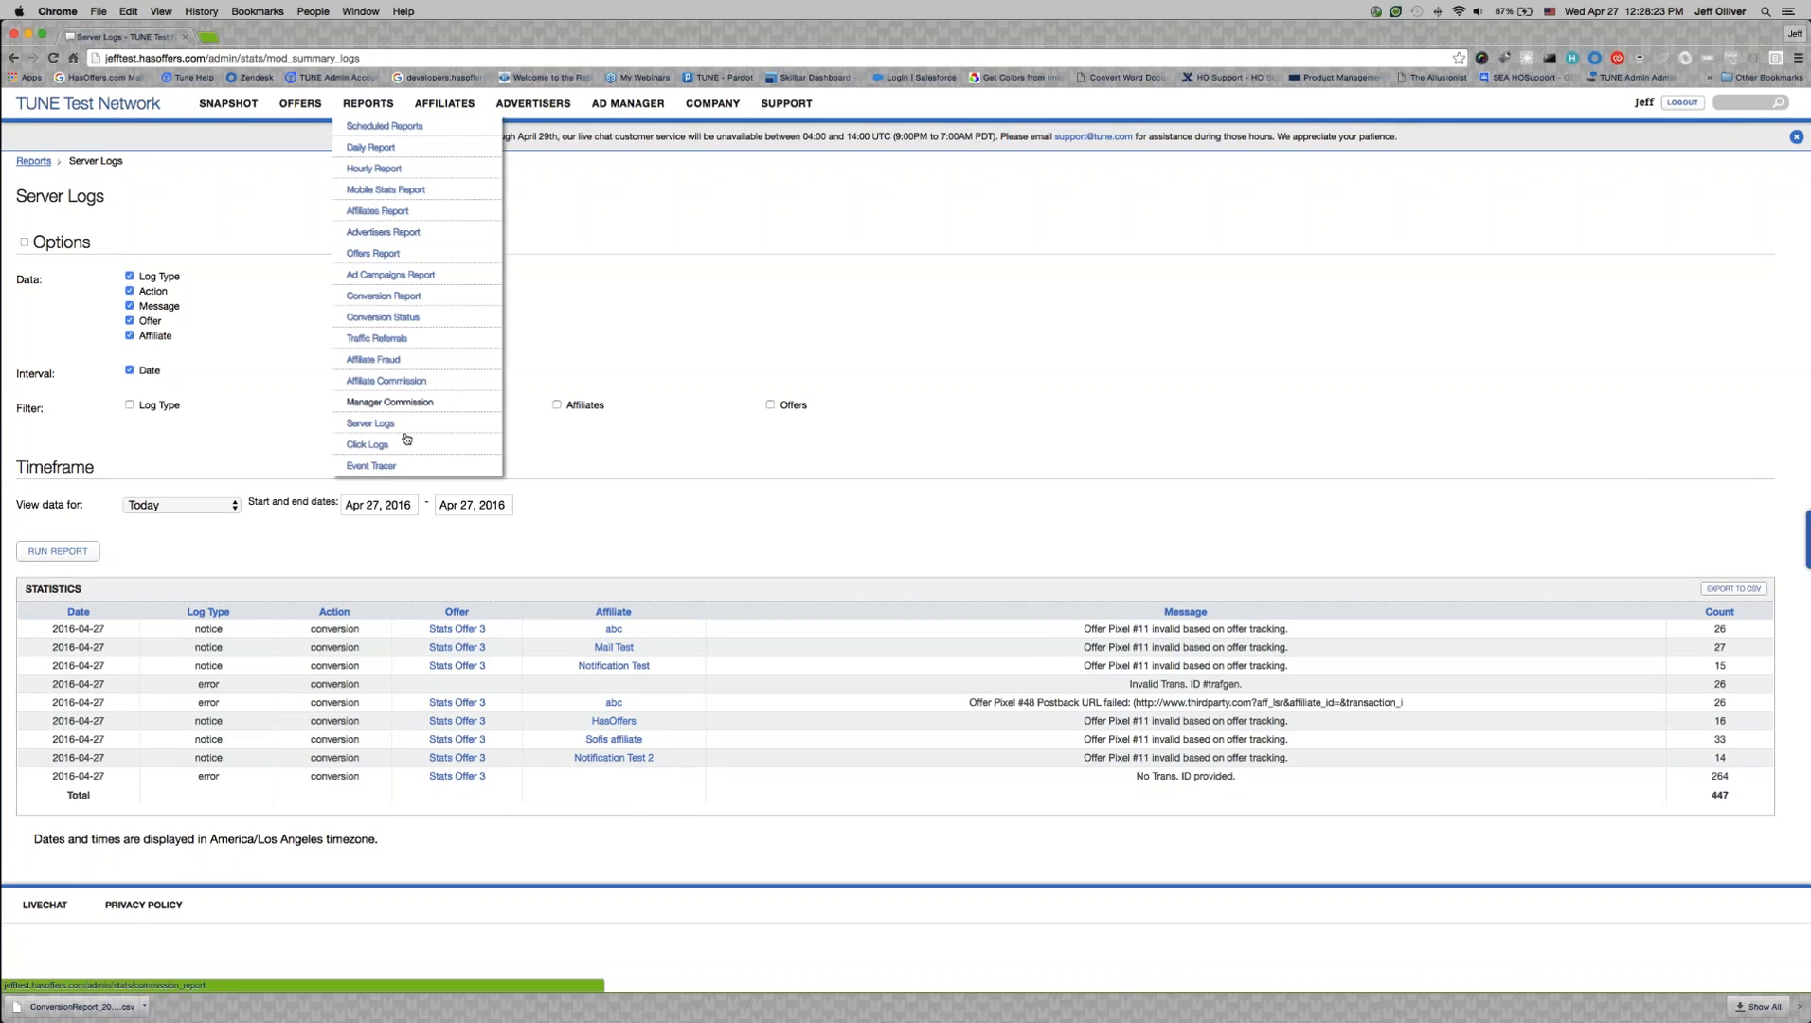
left_click(367, 468)
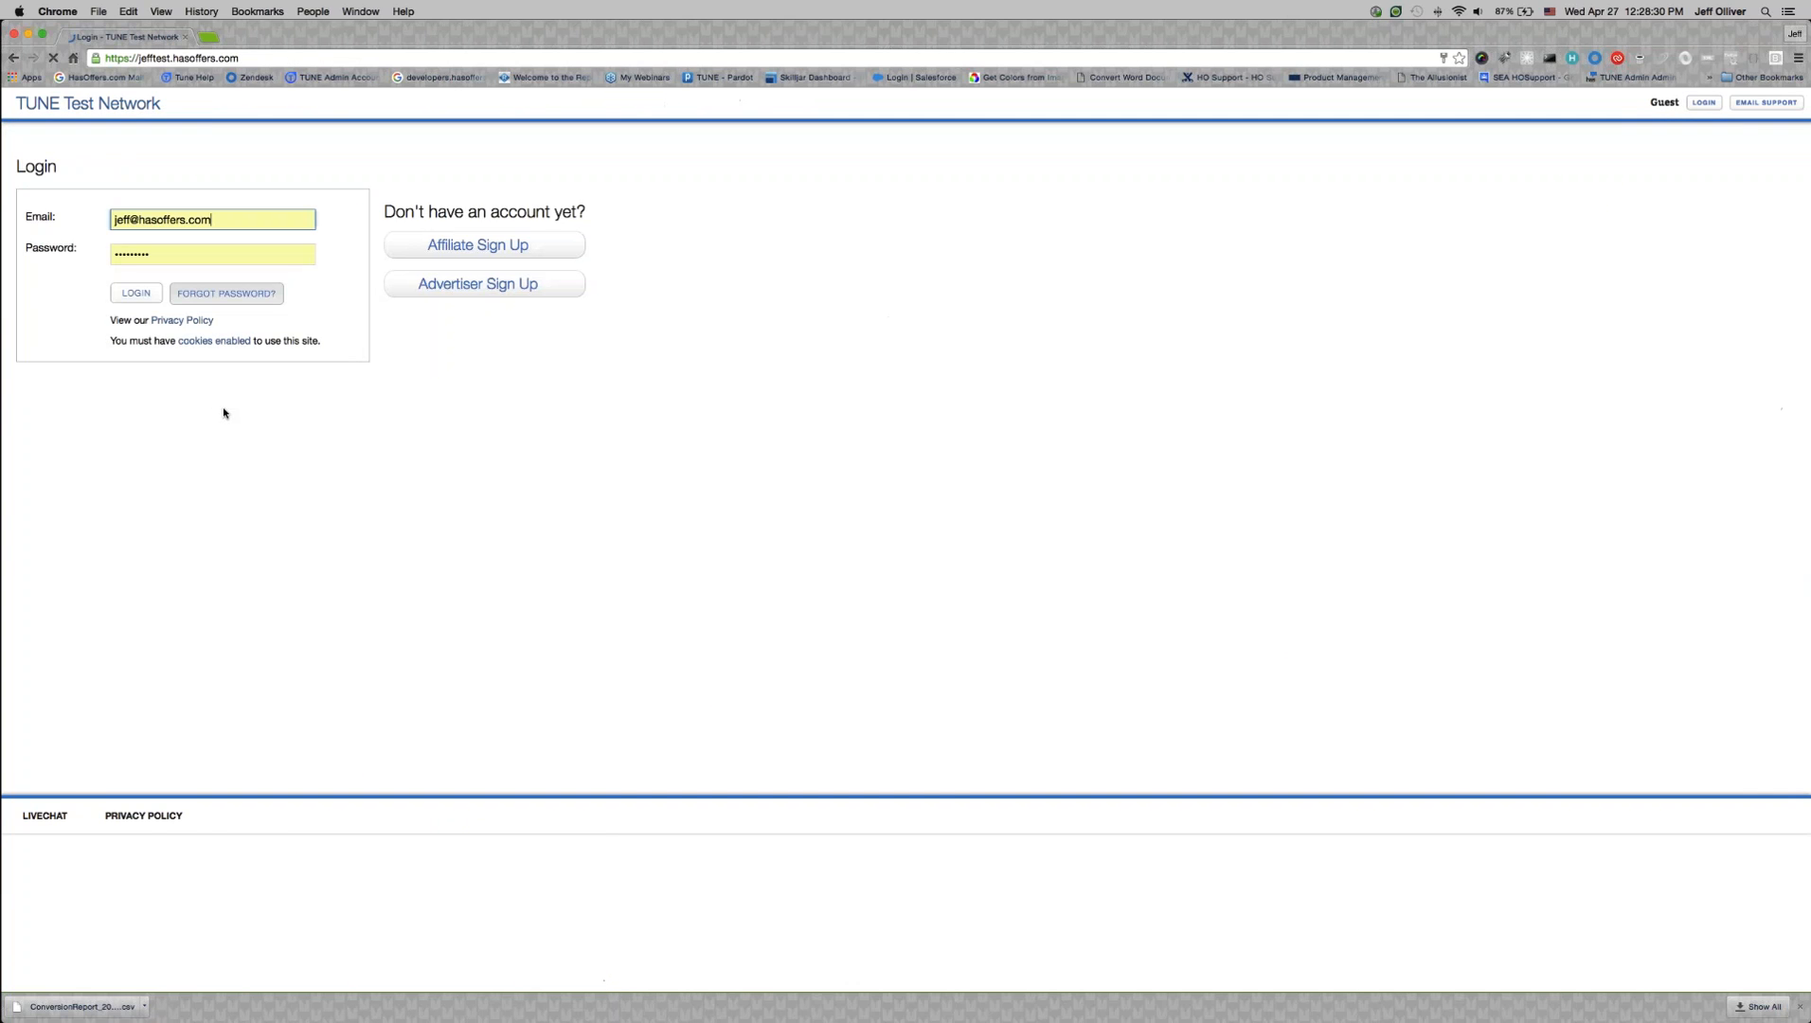
left_click(133, 295)
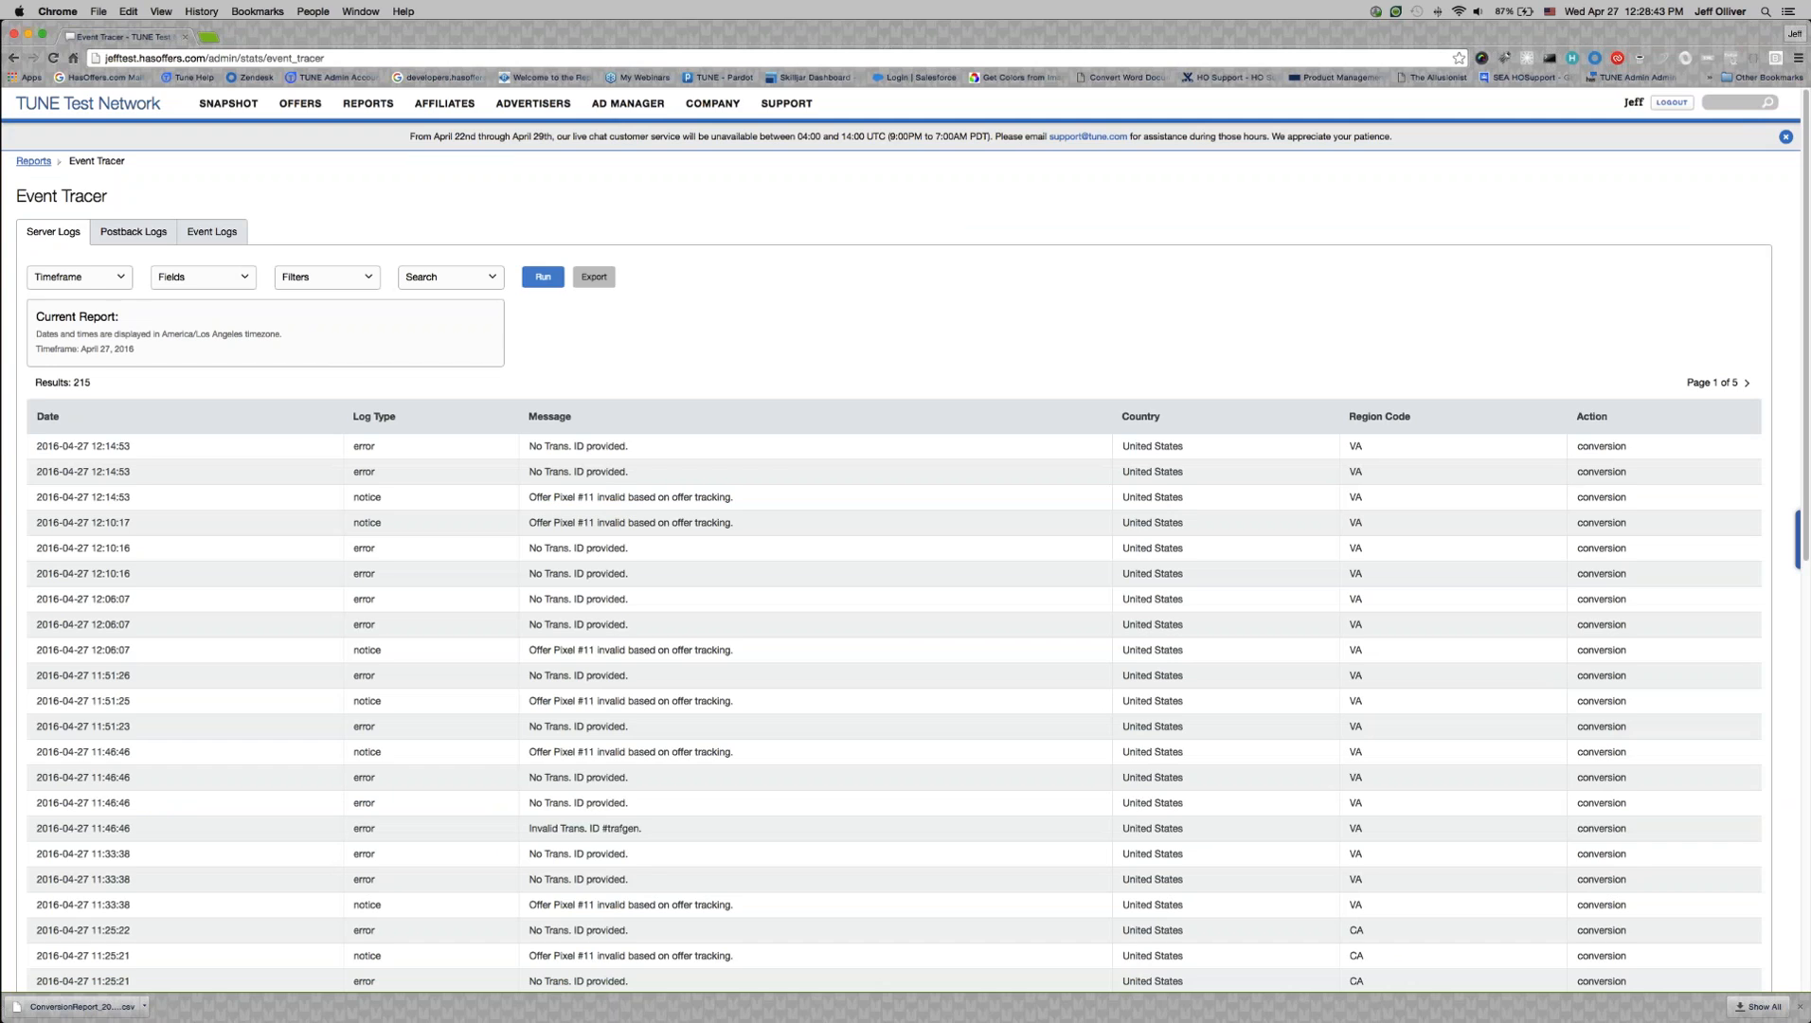
Step: Examine the timestamps, log types and messages of the individual entries in Event Tracer's Server Logs
mouse_move(368, 106)
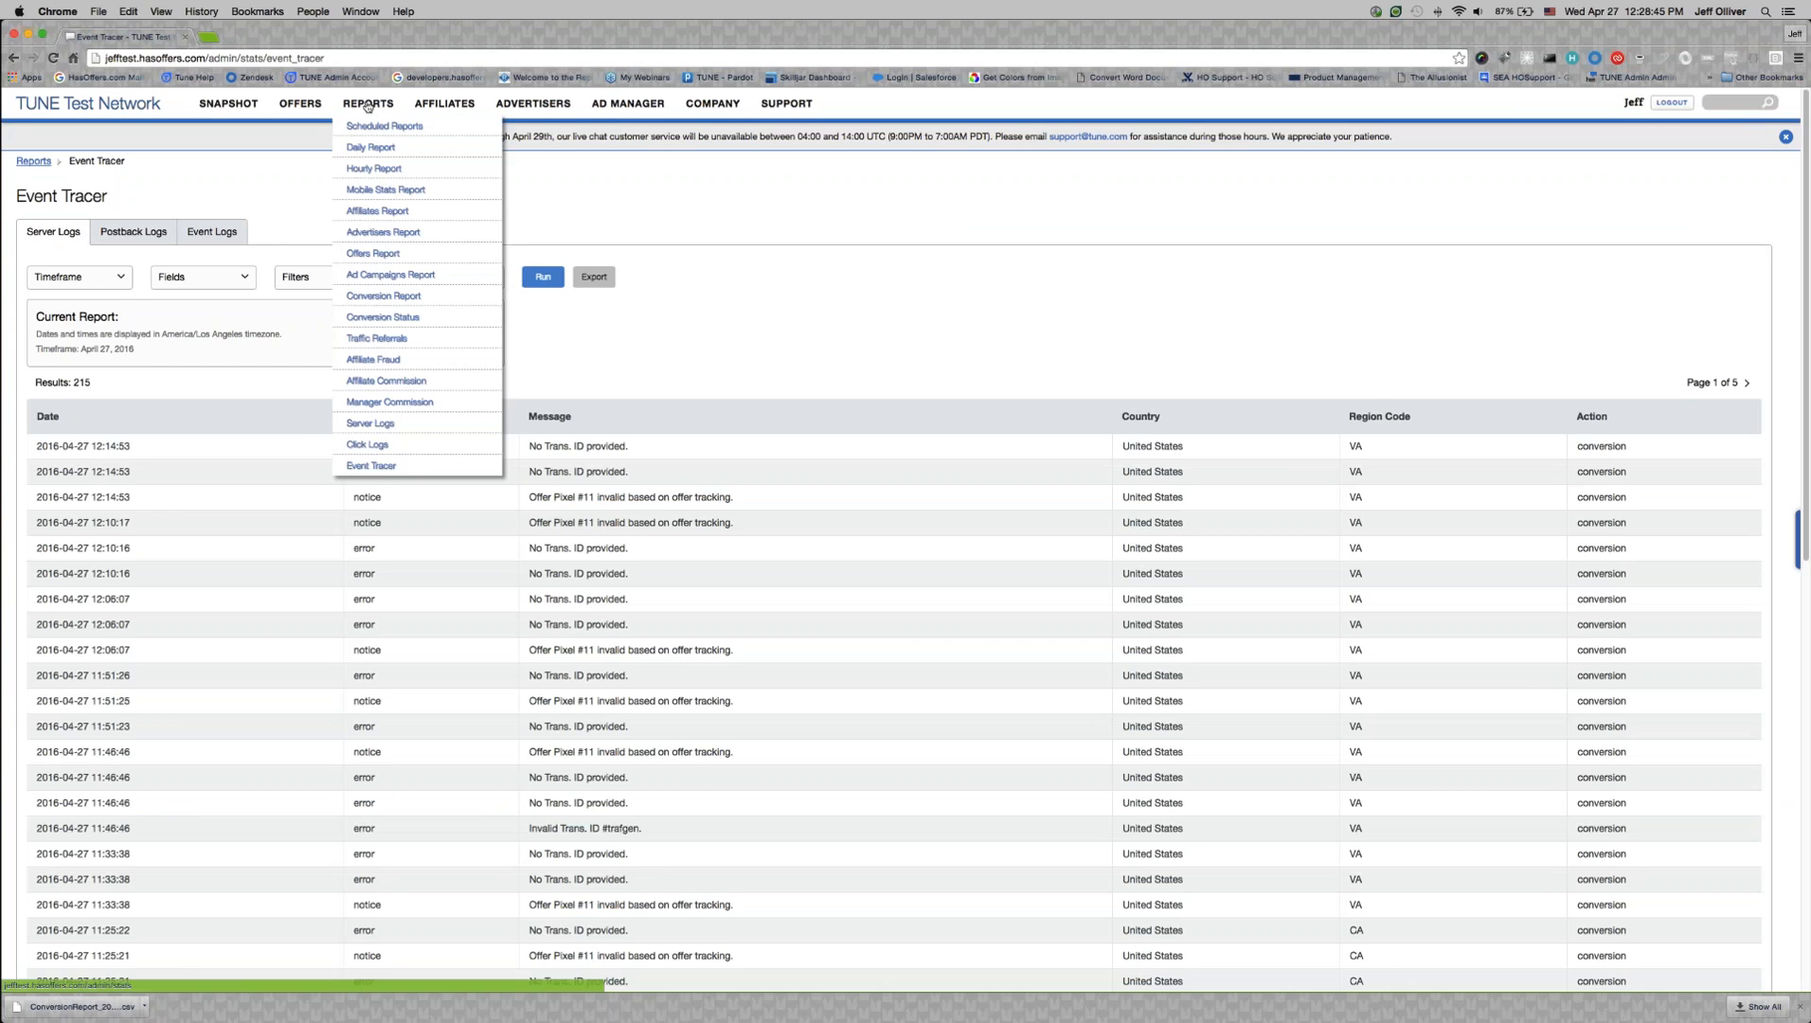
left_click(379, 423)
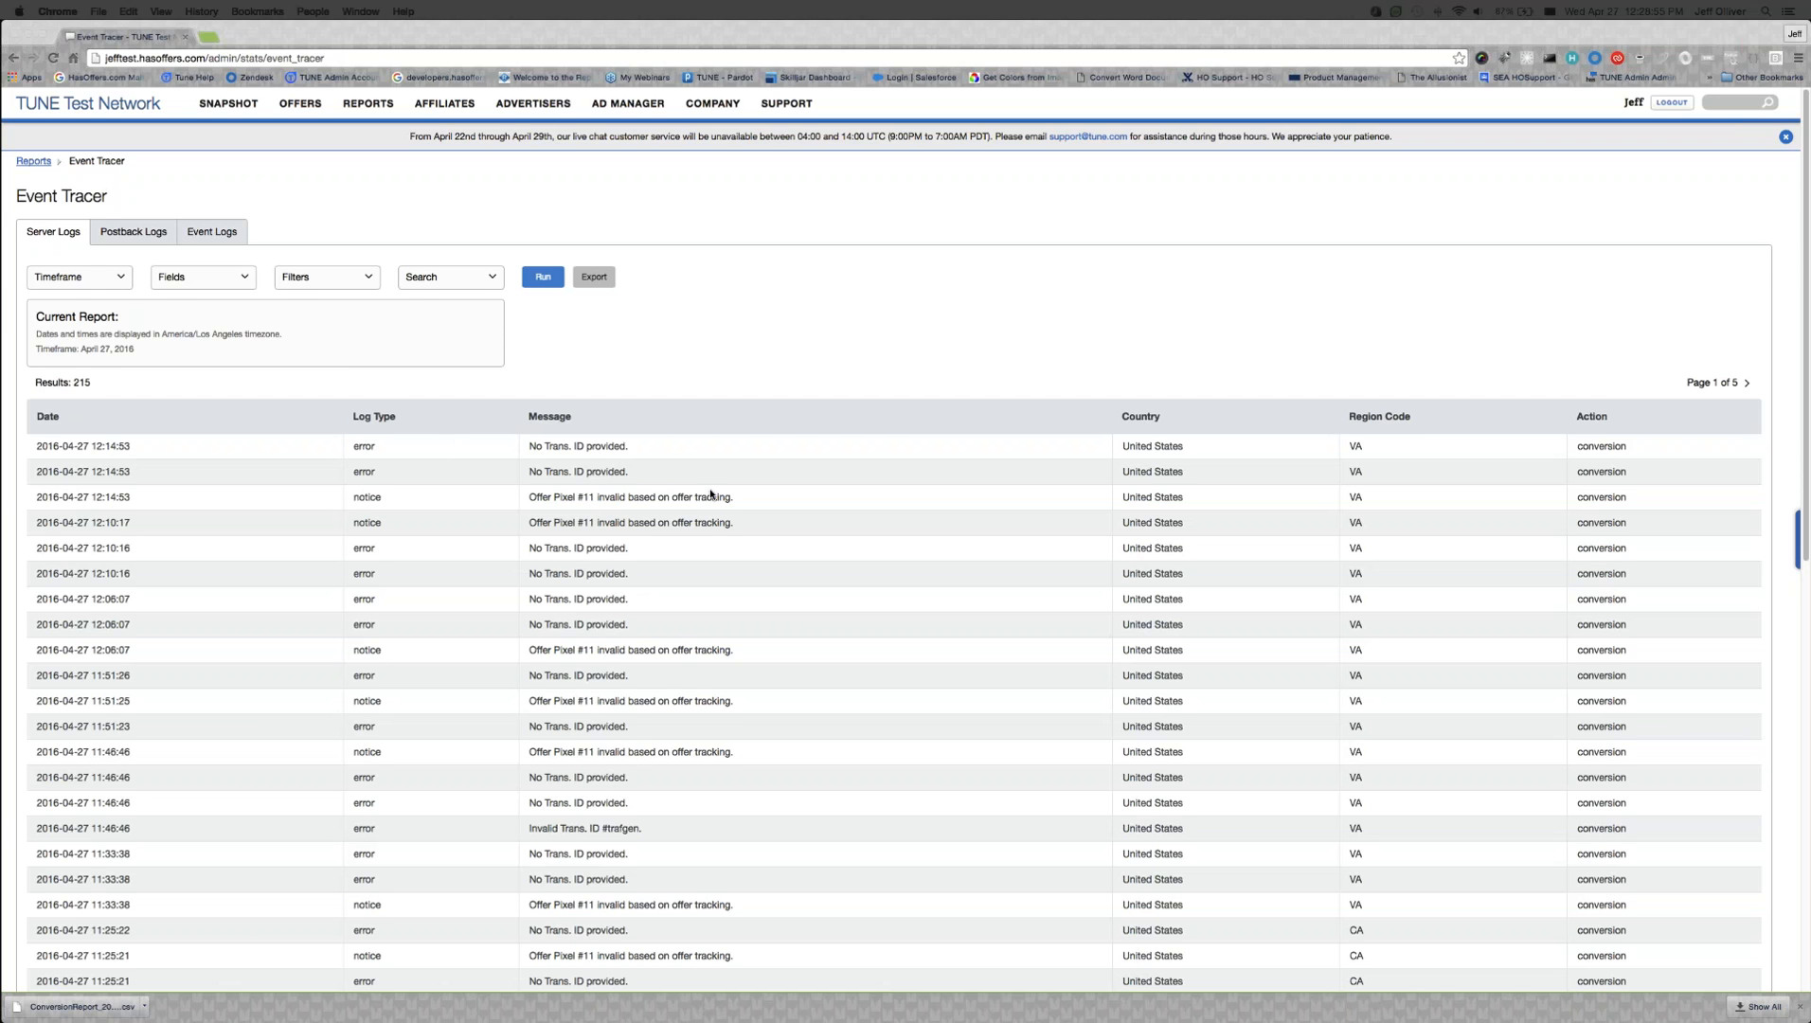
scroll(710, 474, "down", 5)
scroll(722, 520, "down", 9)
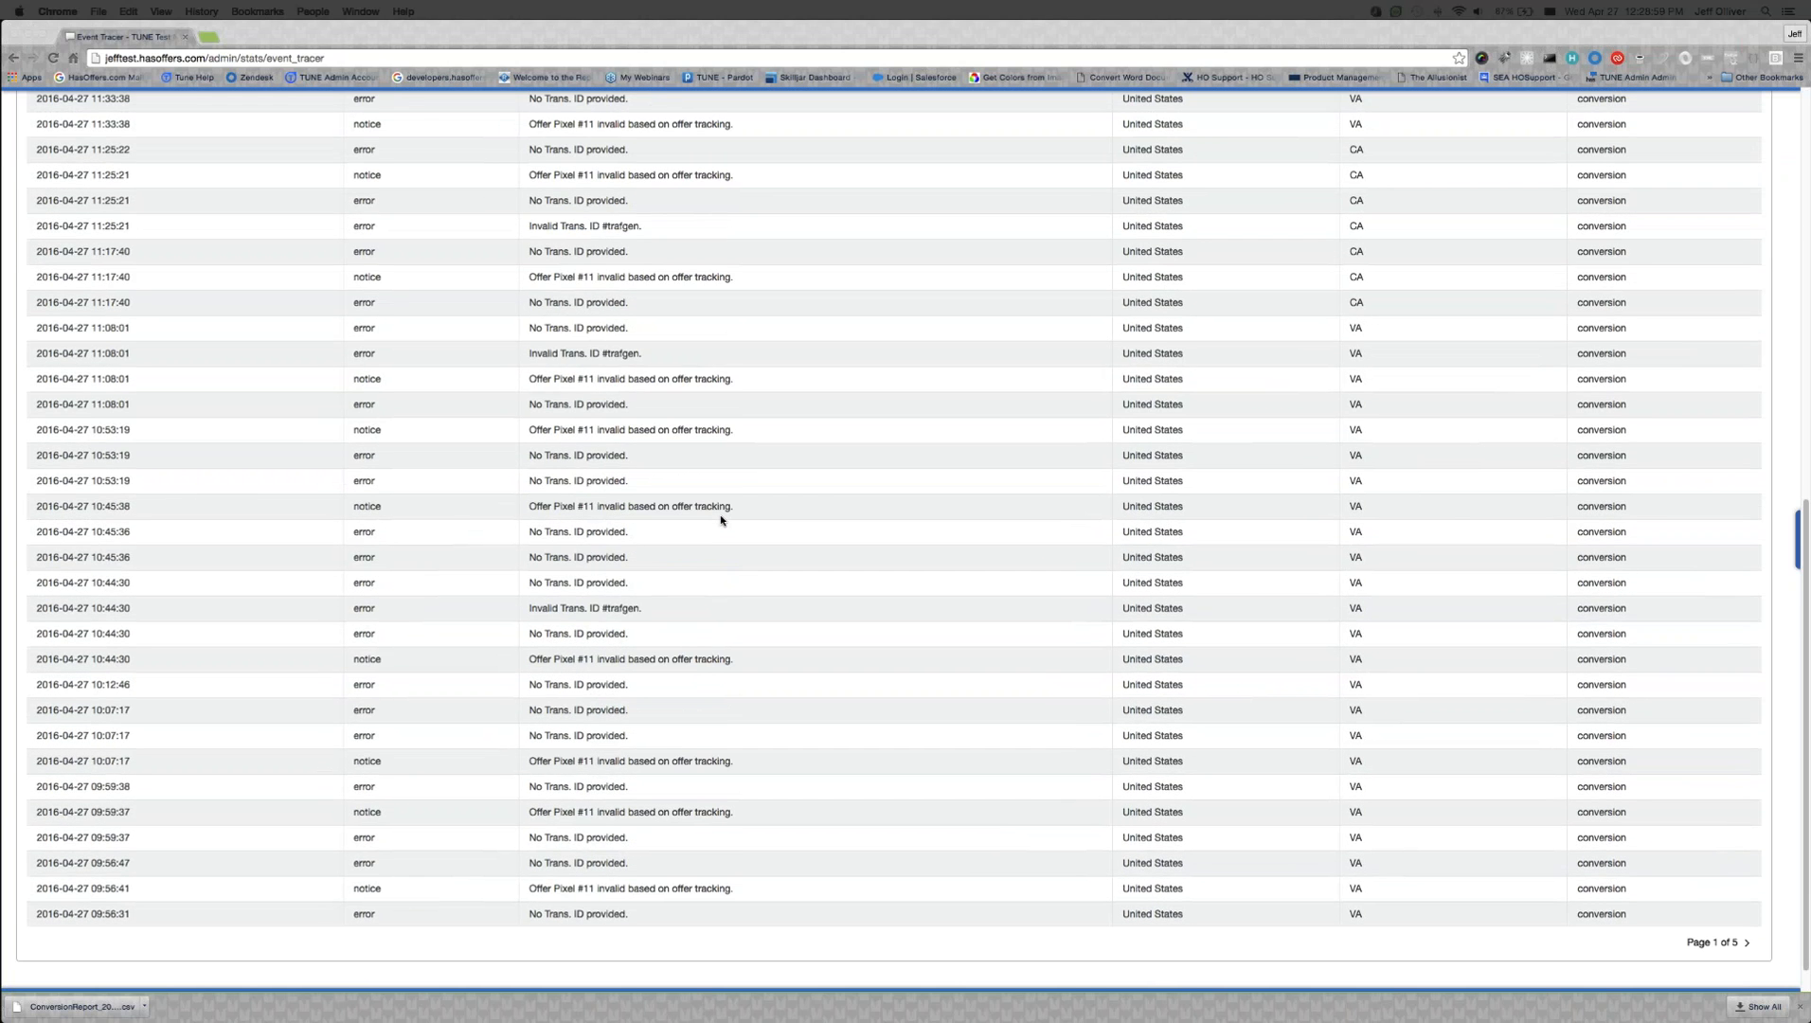
scroll(723, 519, "up", 14)
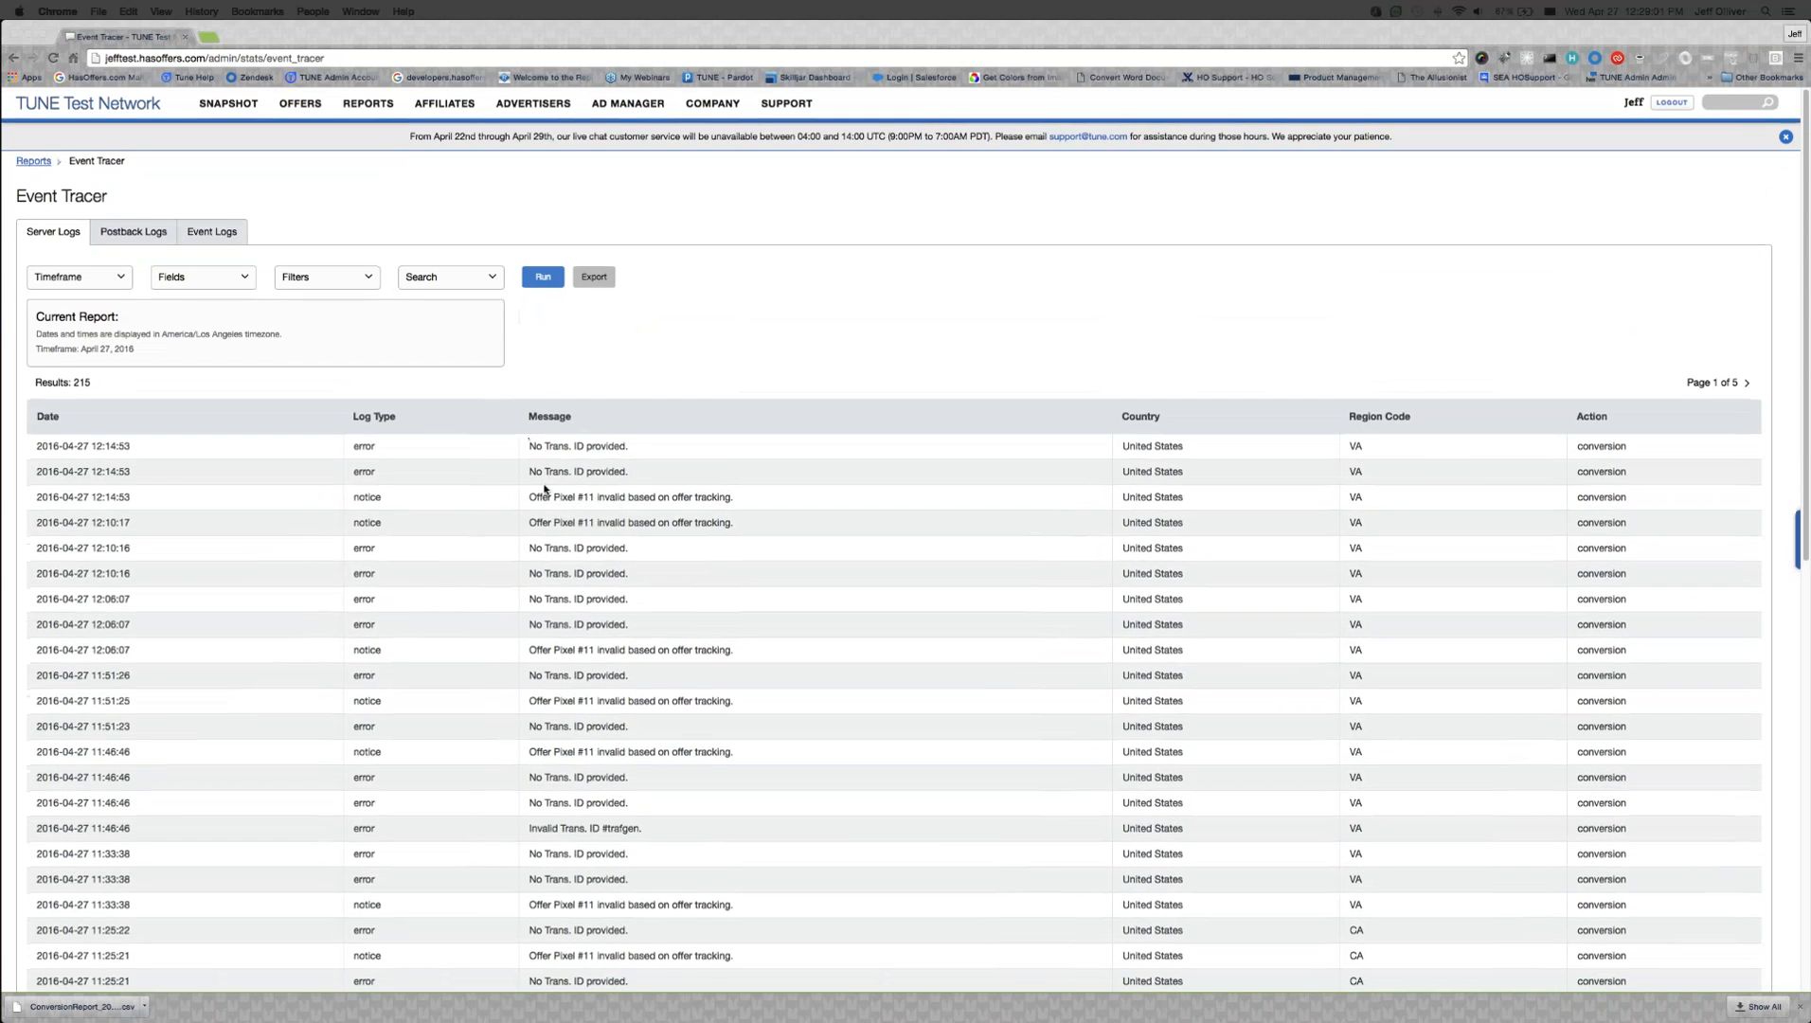
scroll(556, 495, "down", 4)
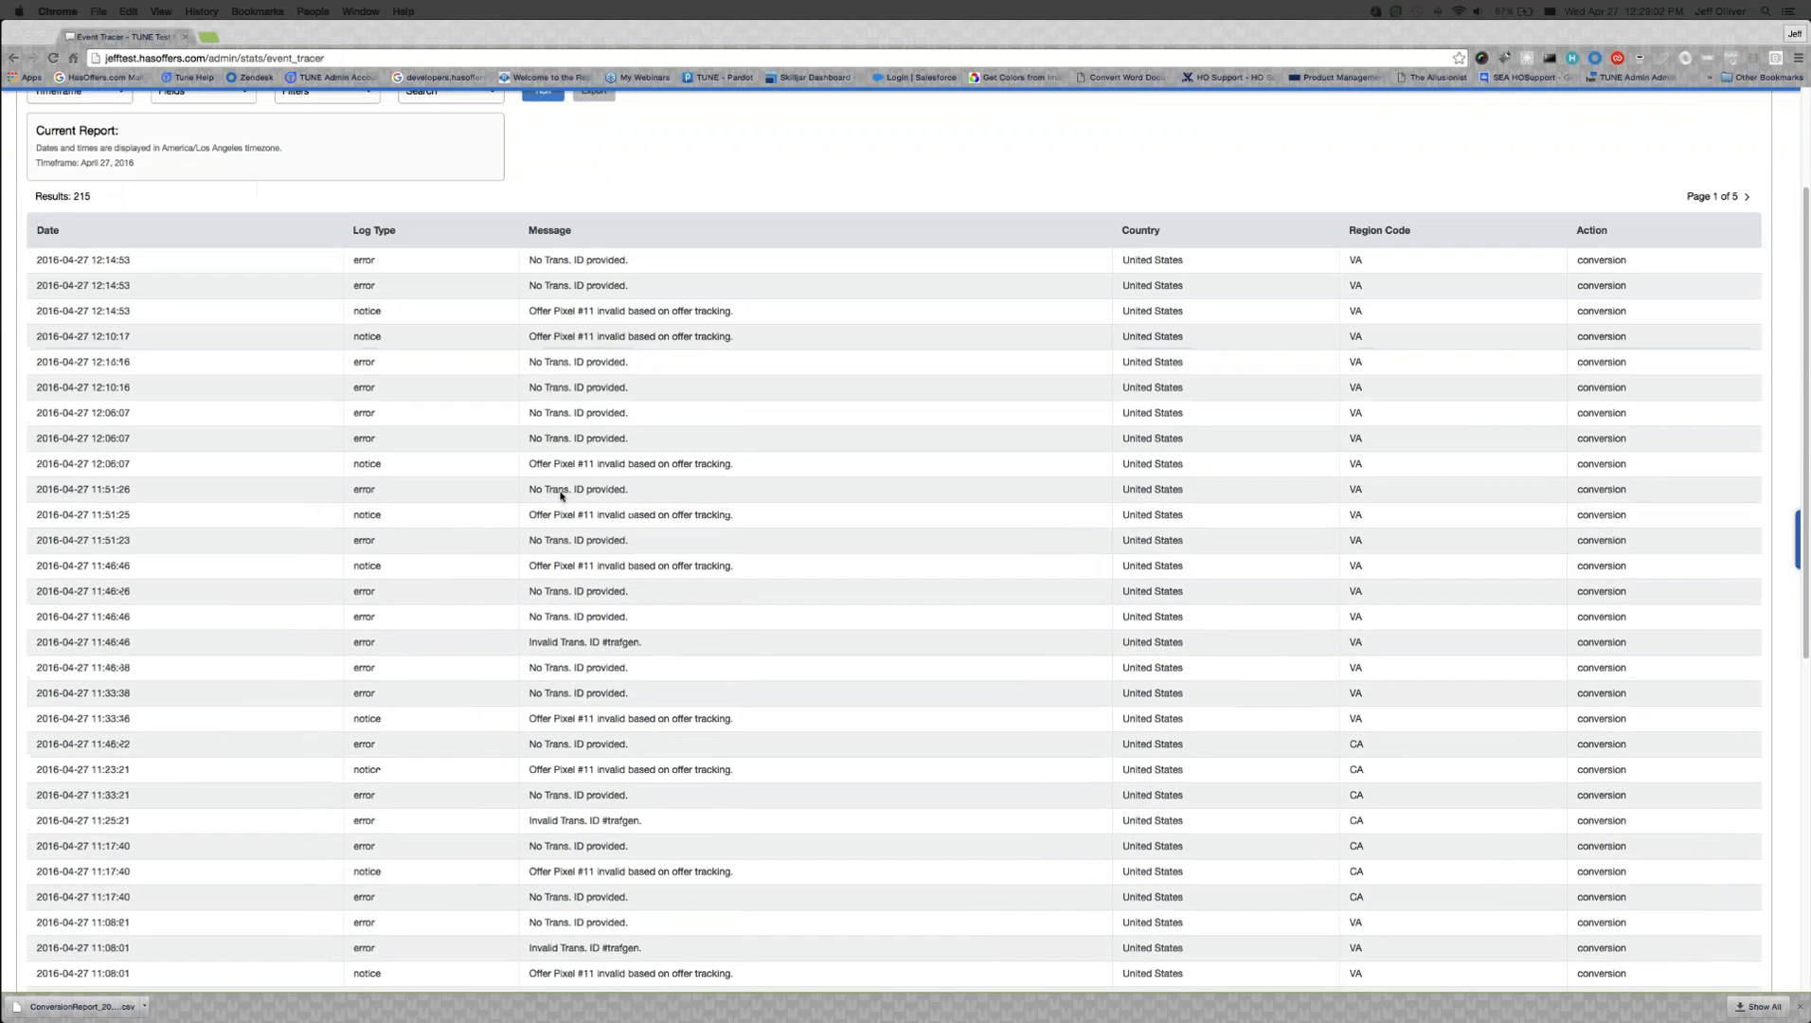
scroll(560, 495, "up", 1)
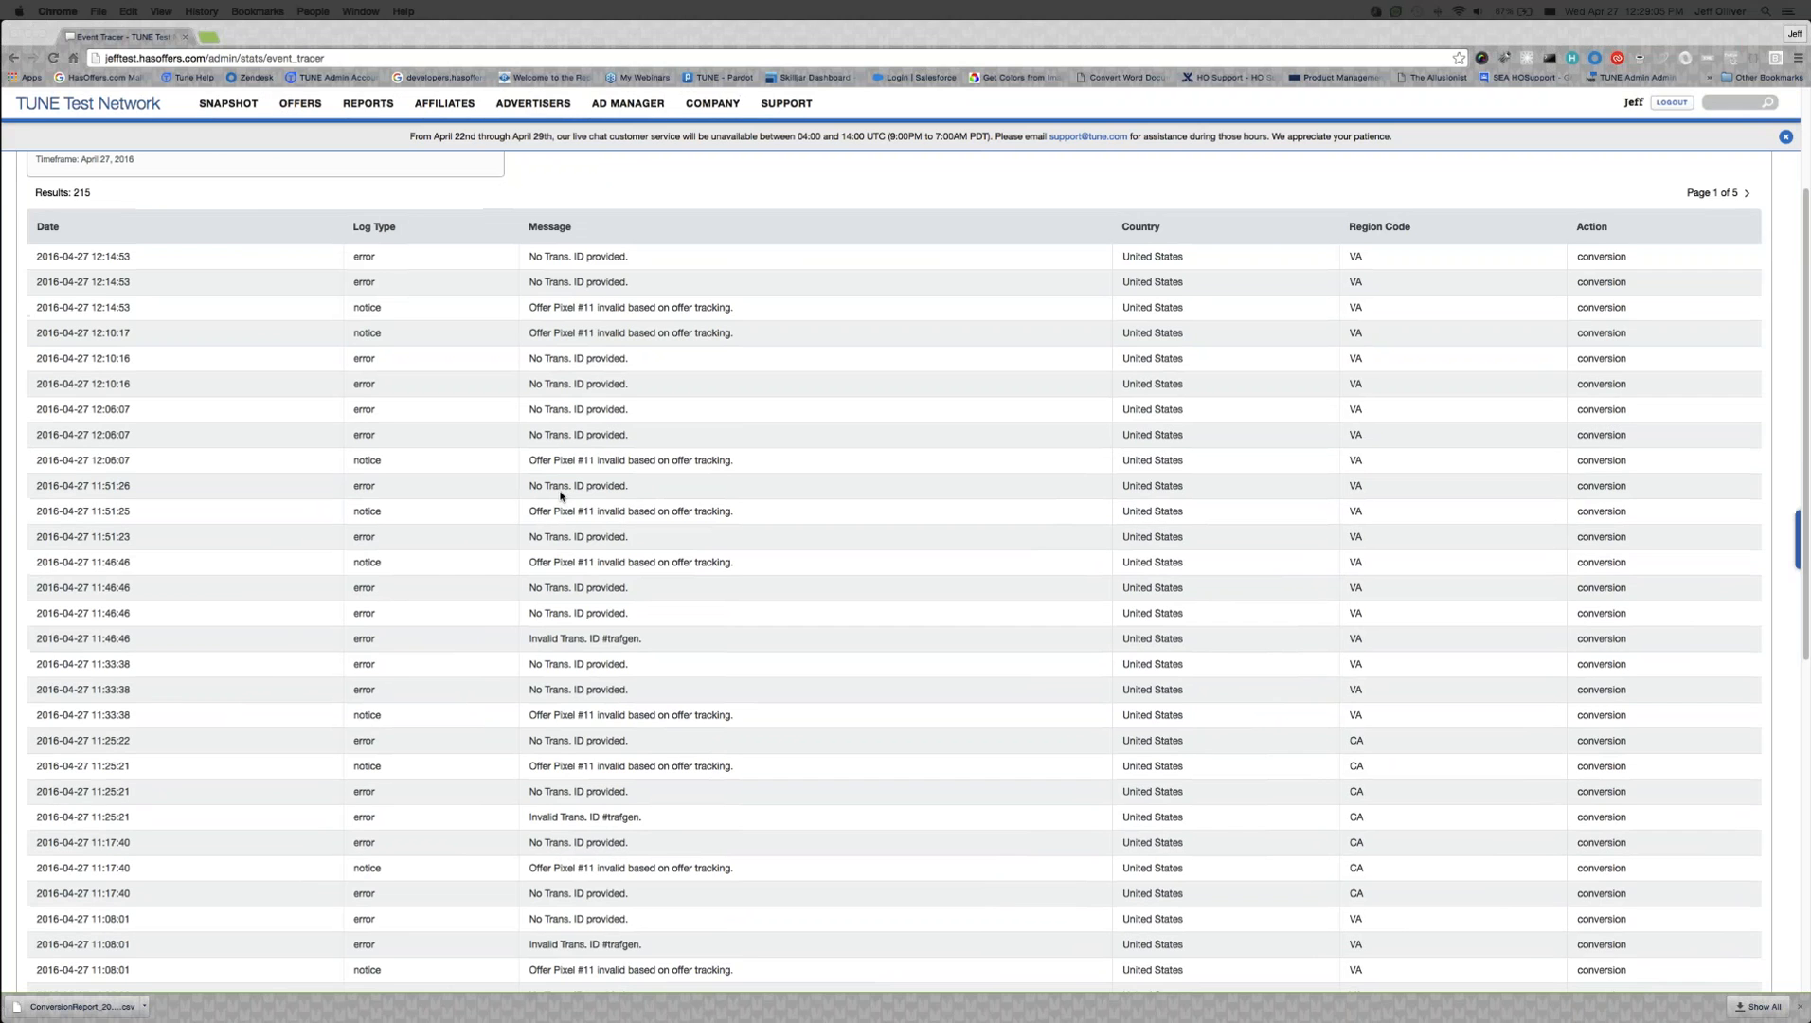
scroll(559, 495, "down", 3)
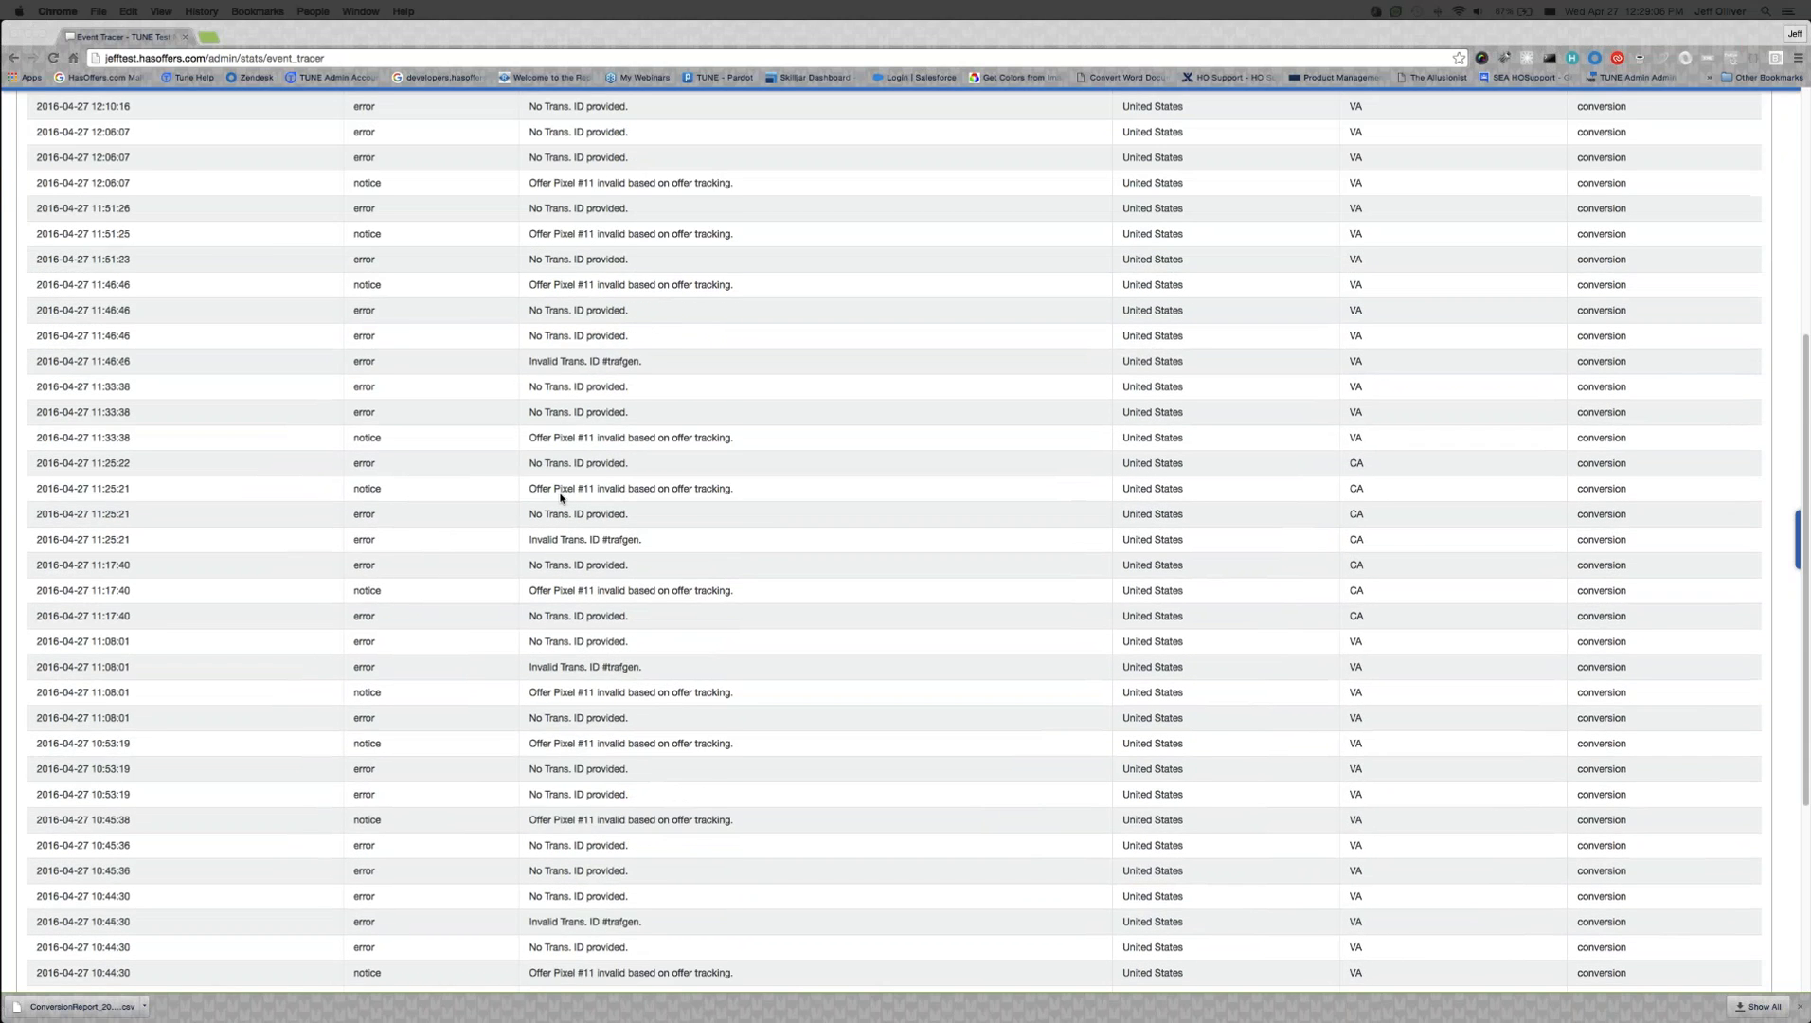
scroll(560, 495, "up", 4)
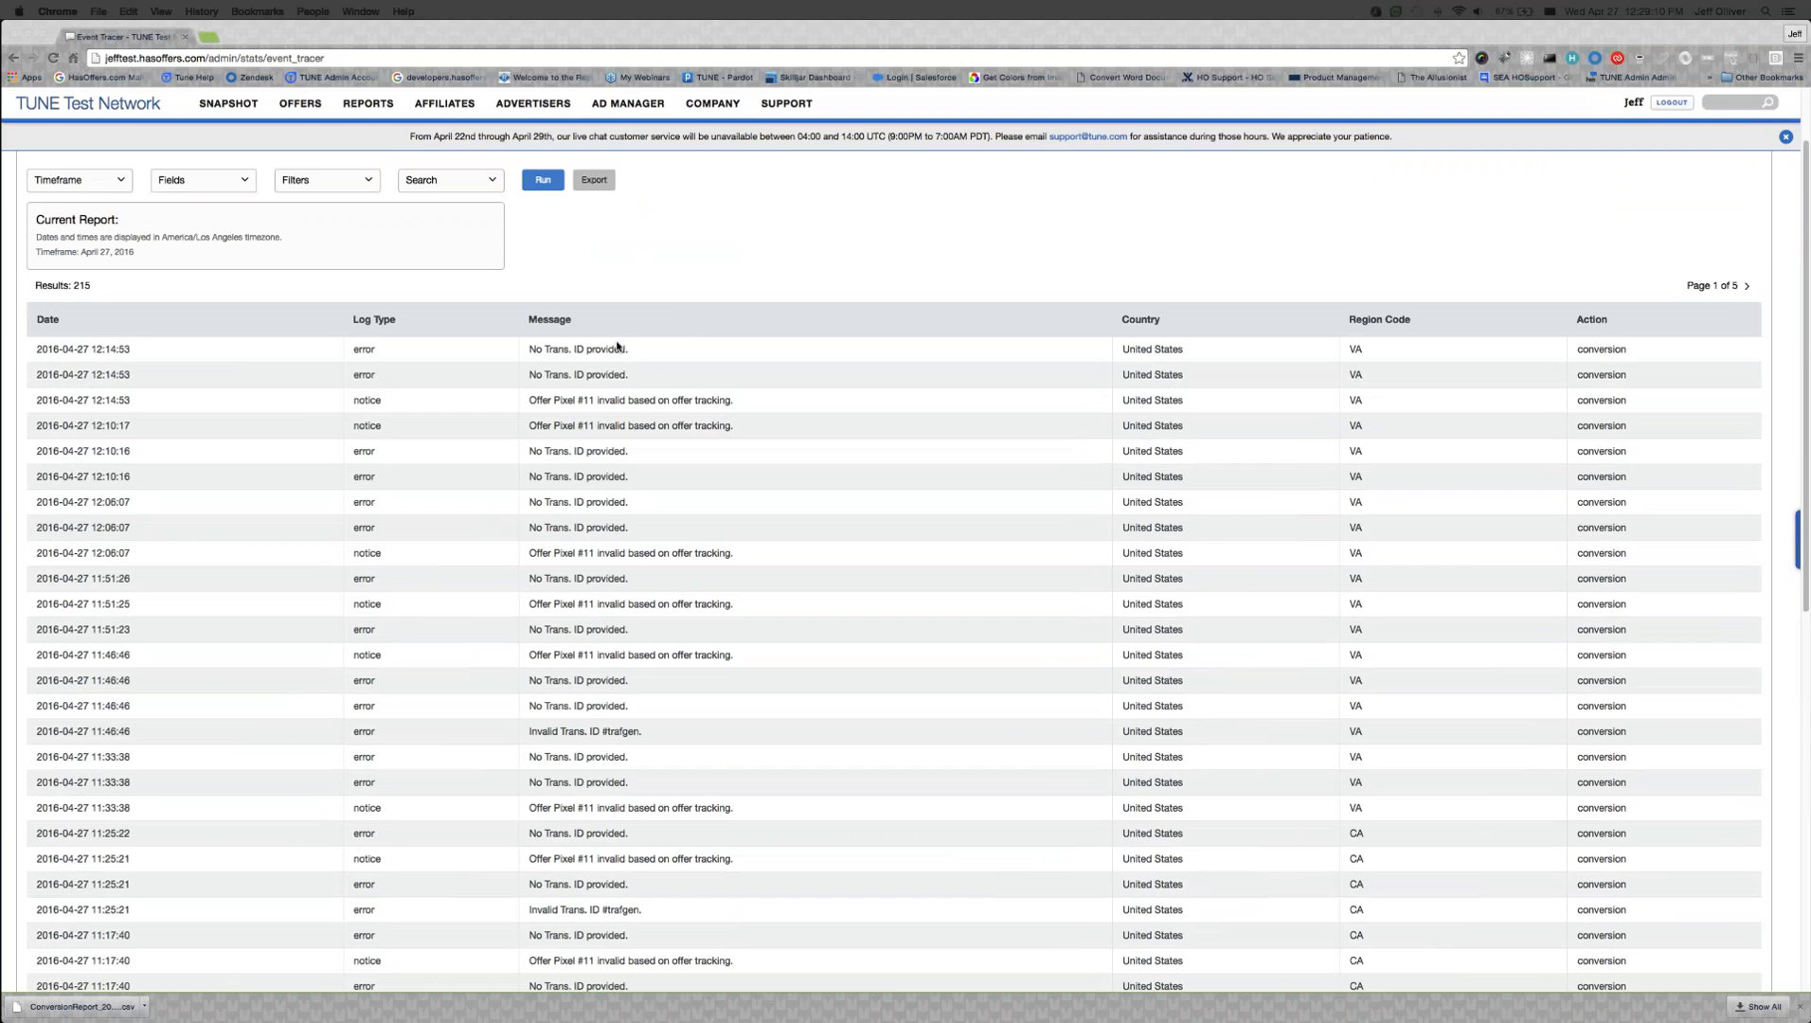
scroll(618, 347, "down", 1)
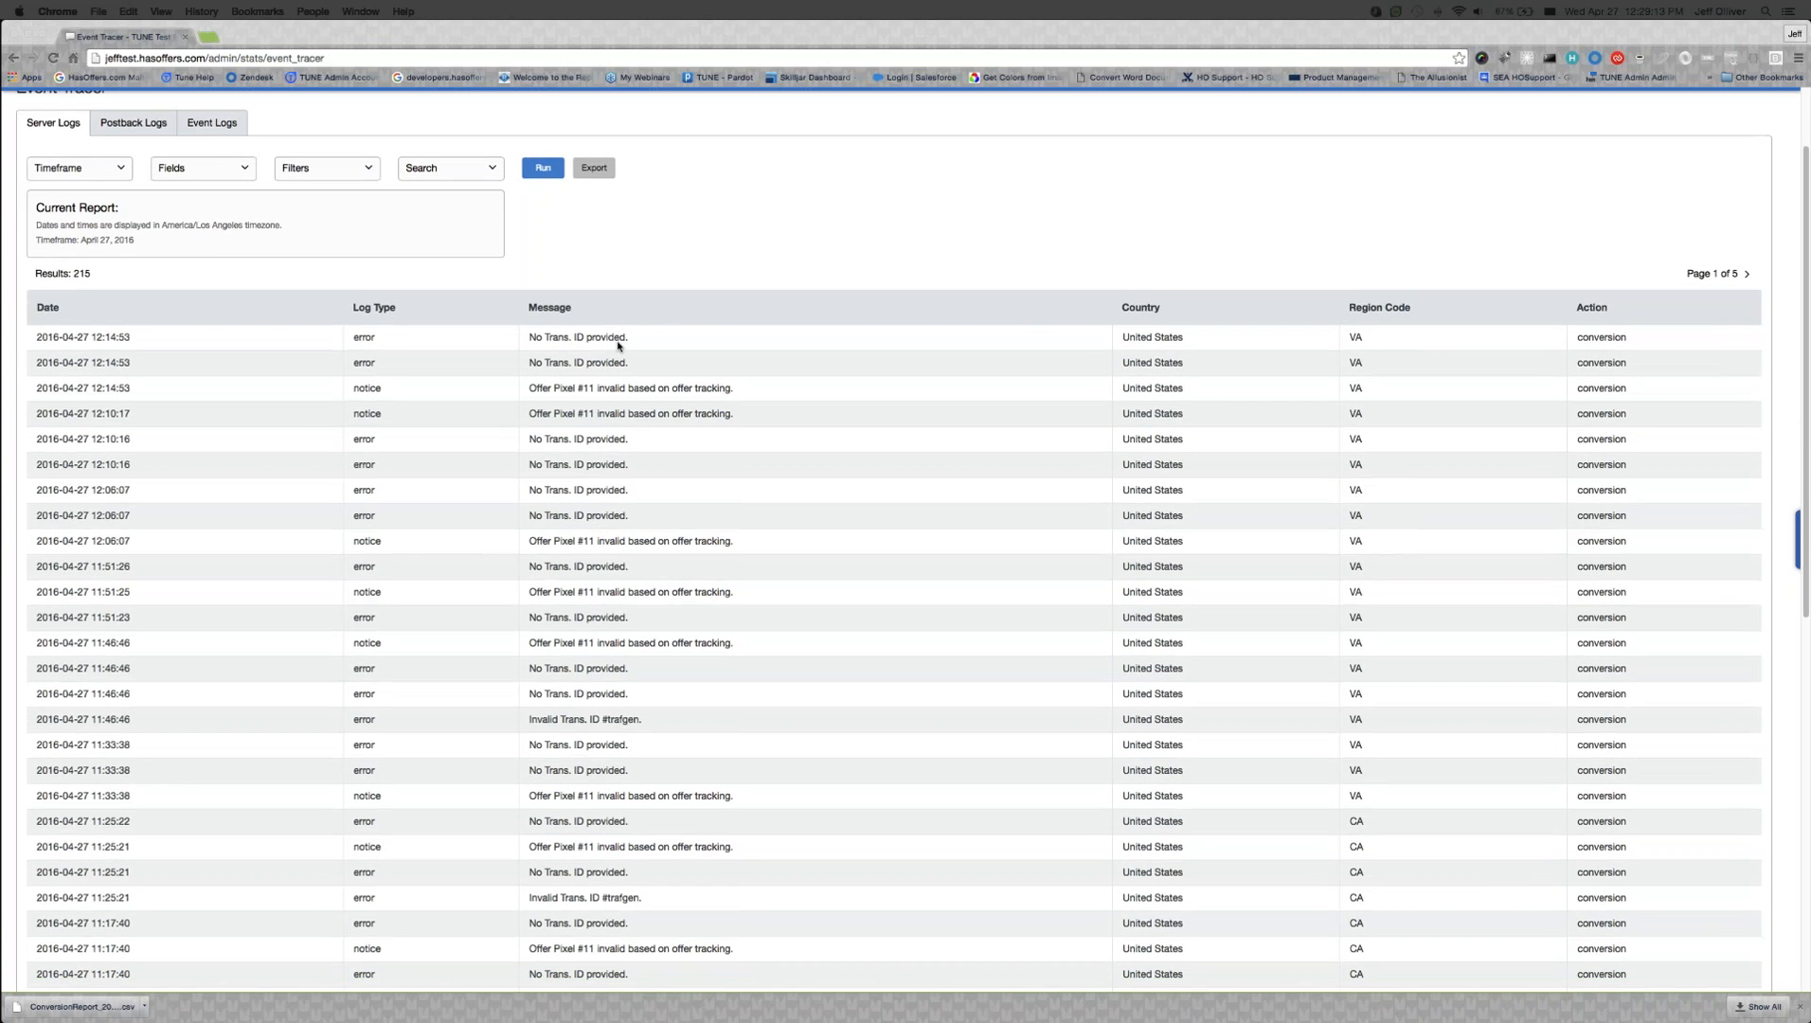
scroll(618, 346, "up", 3)
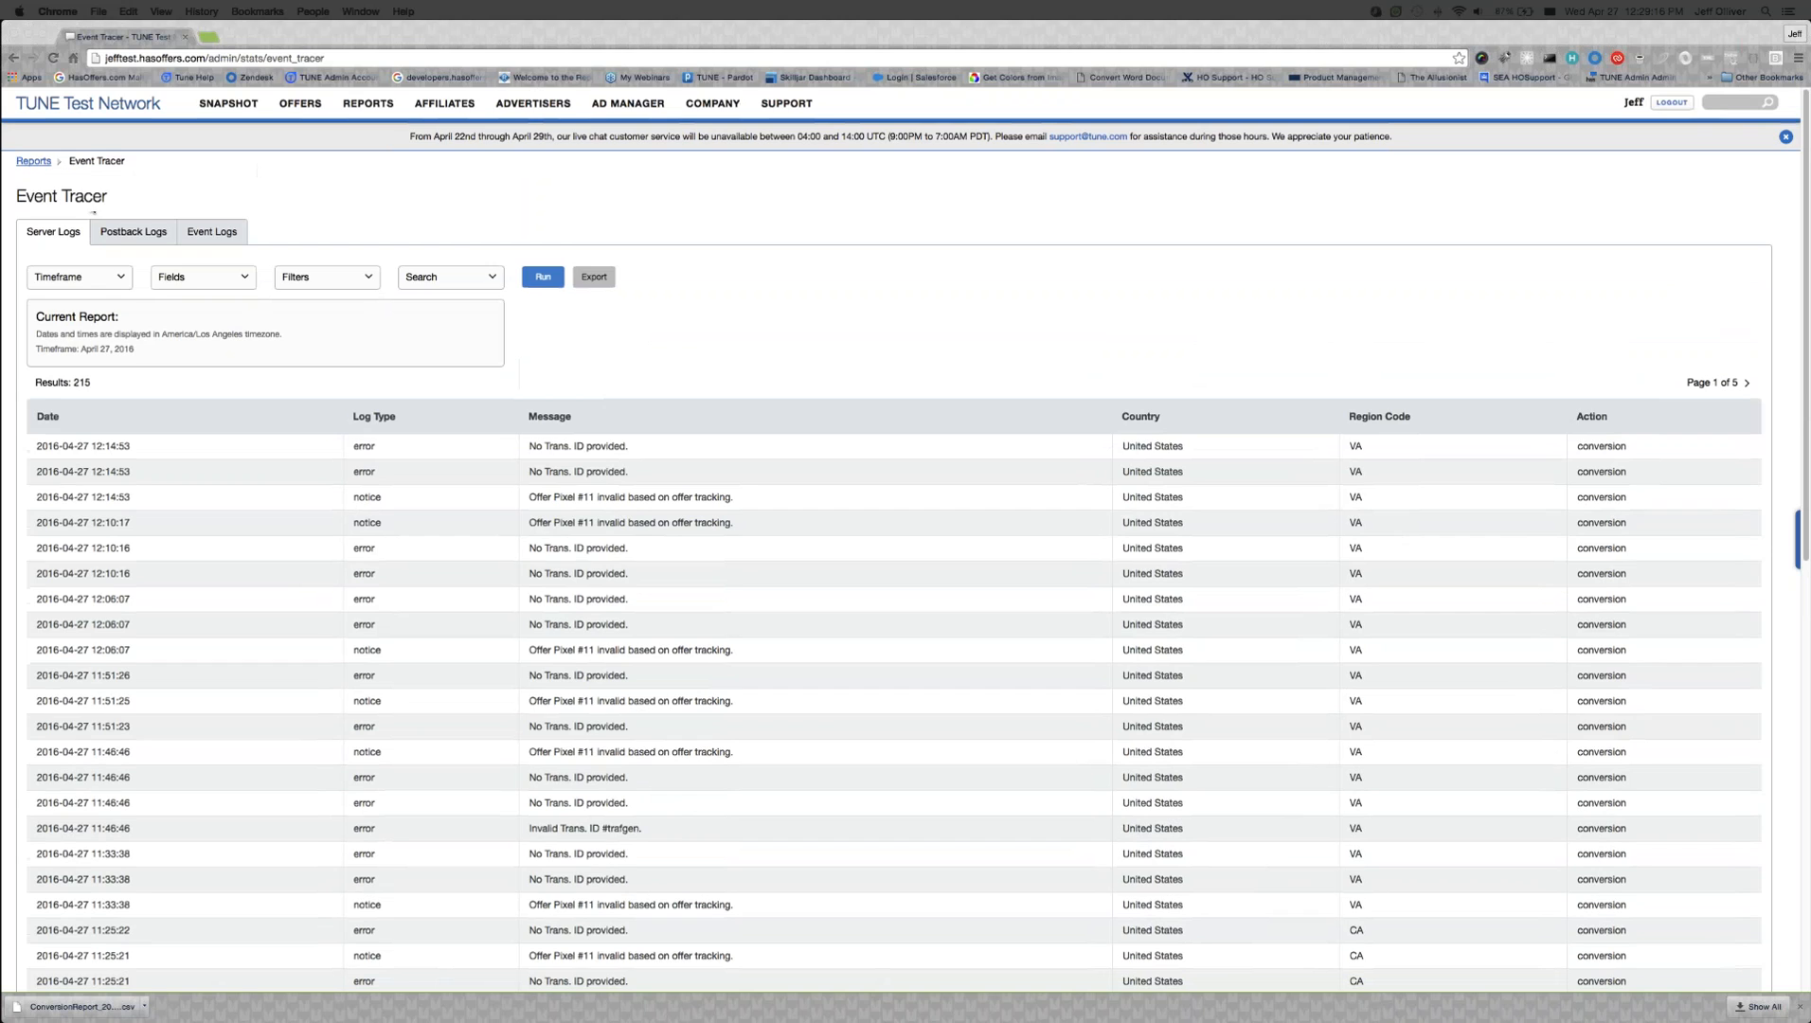
Step: Add the affiliate, offer, IP and request URL fields to Event Tracer's Server Logs and run the report
left_click(108, 277)
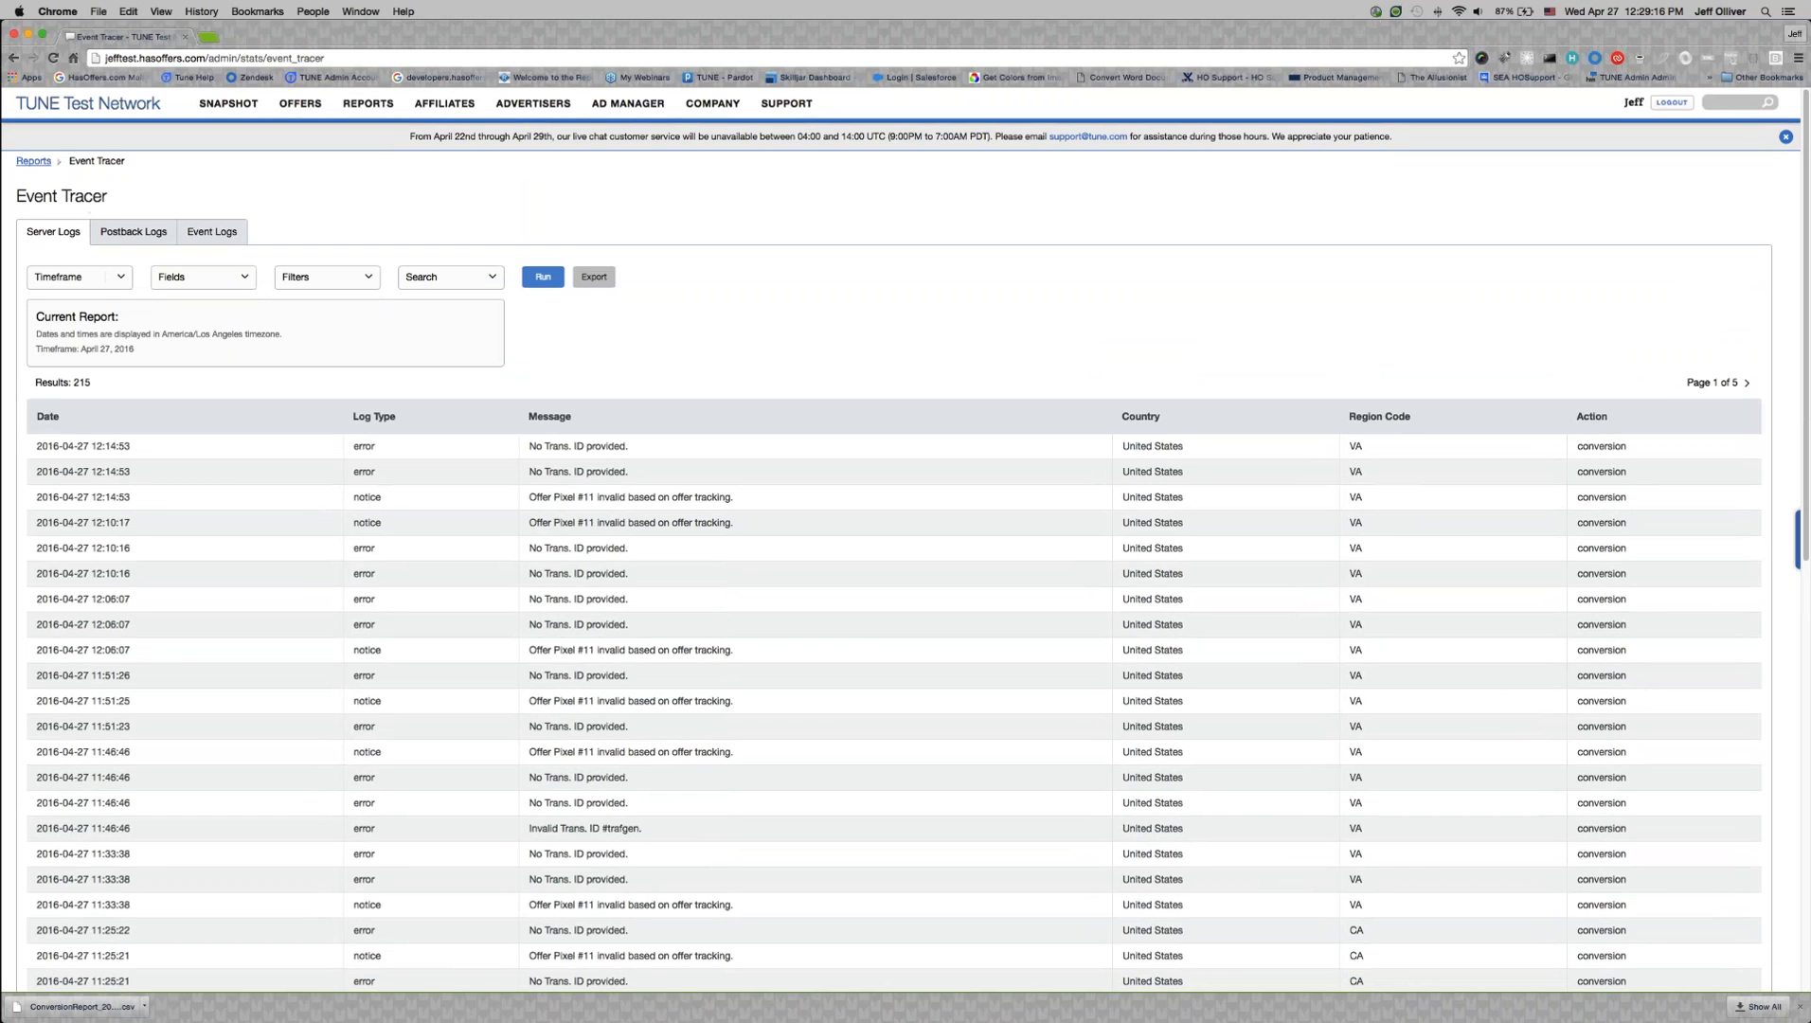
left_click(96, 280)
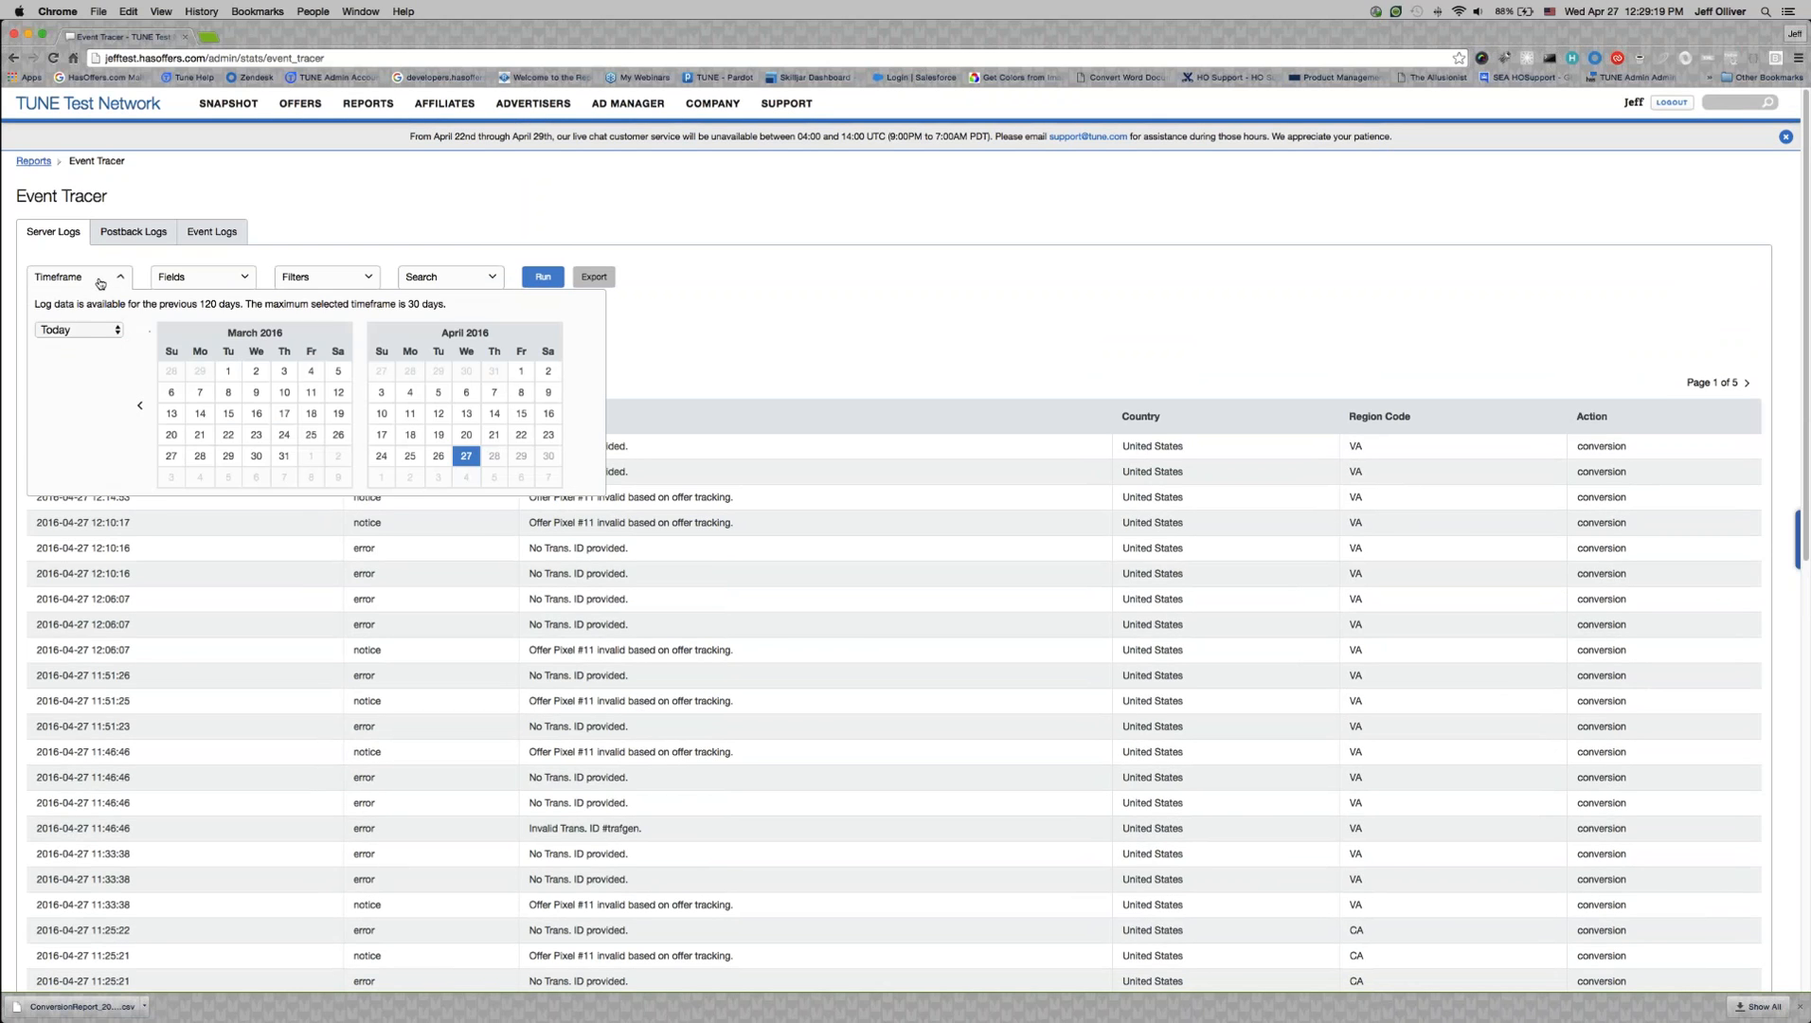
left_click(226, 284)
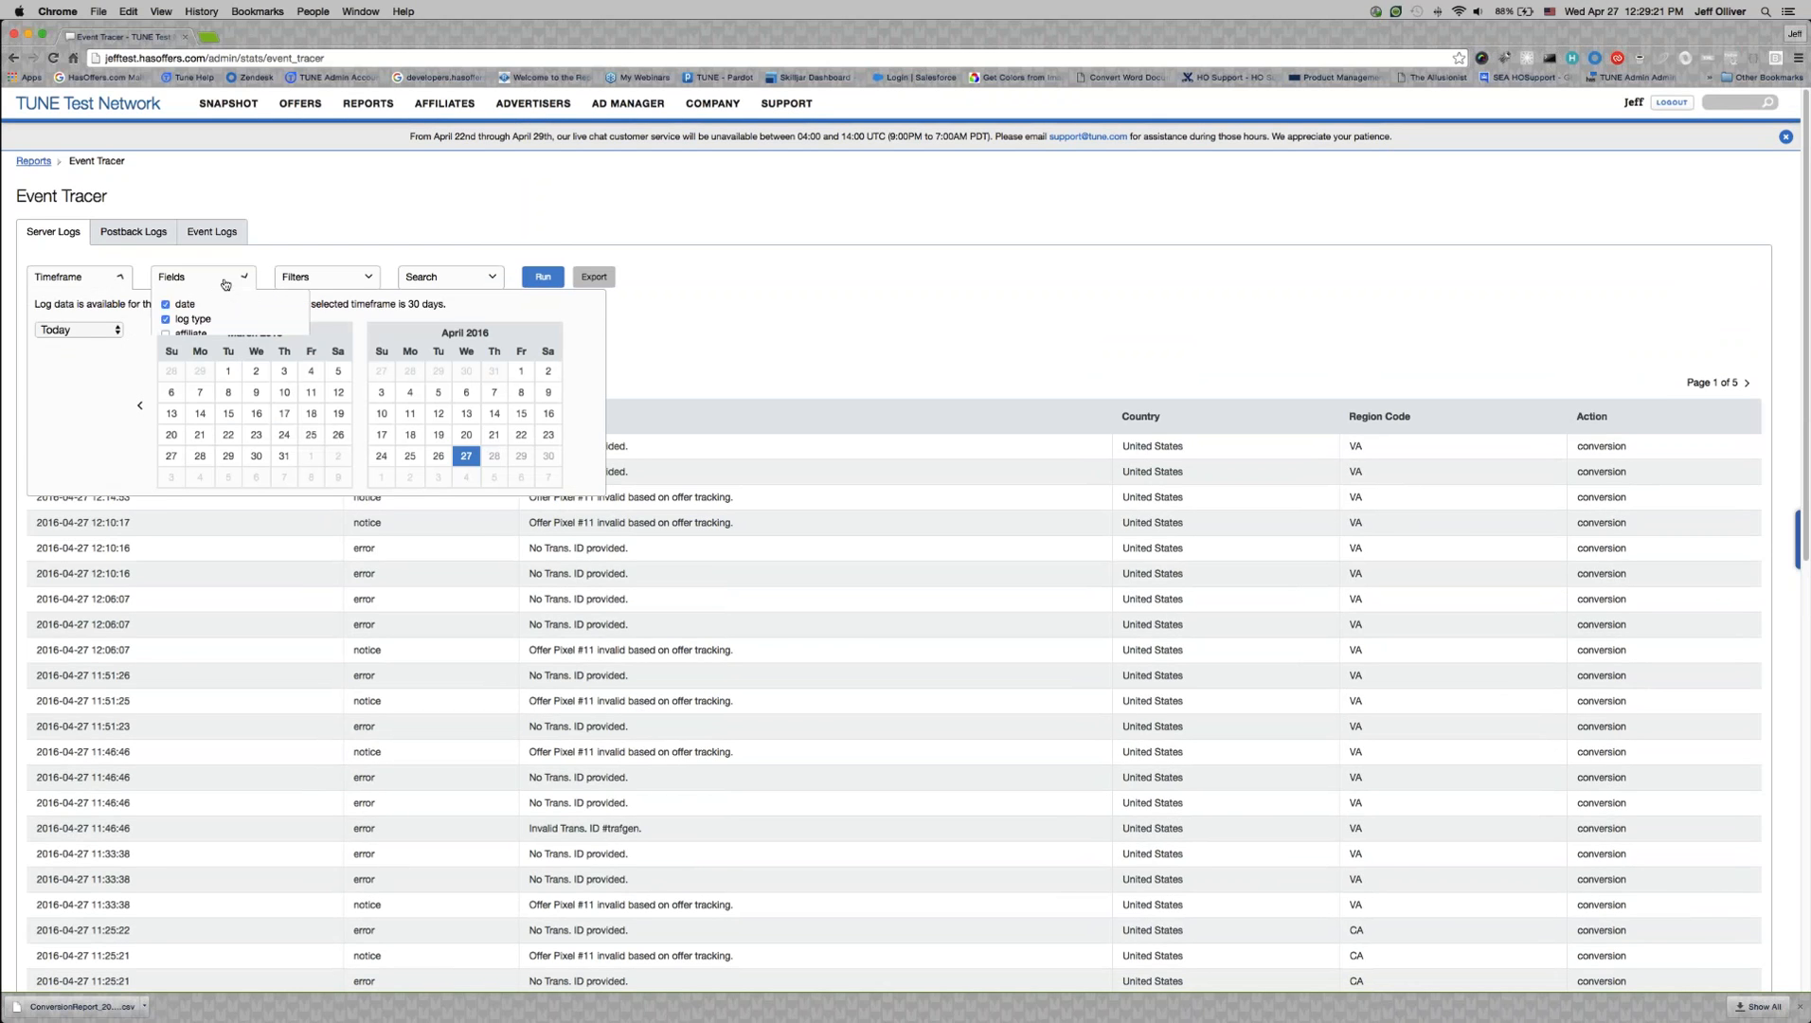
left_click(167, 334)
left_click(166, 349)
left_click(166, 364)
left_click(165, 378)
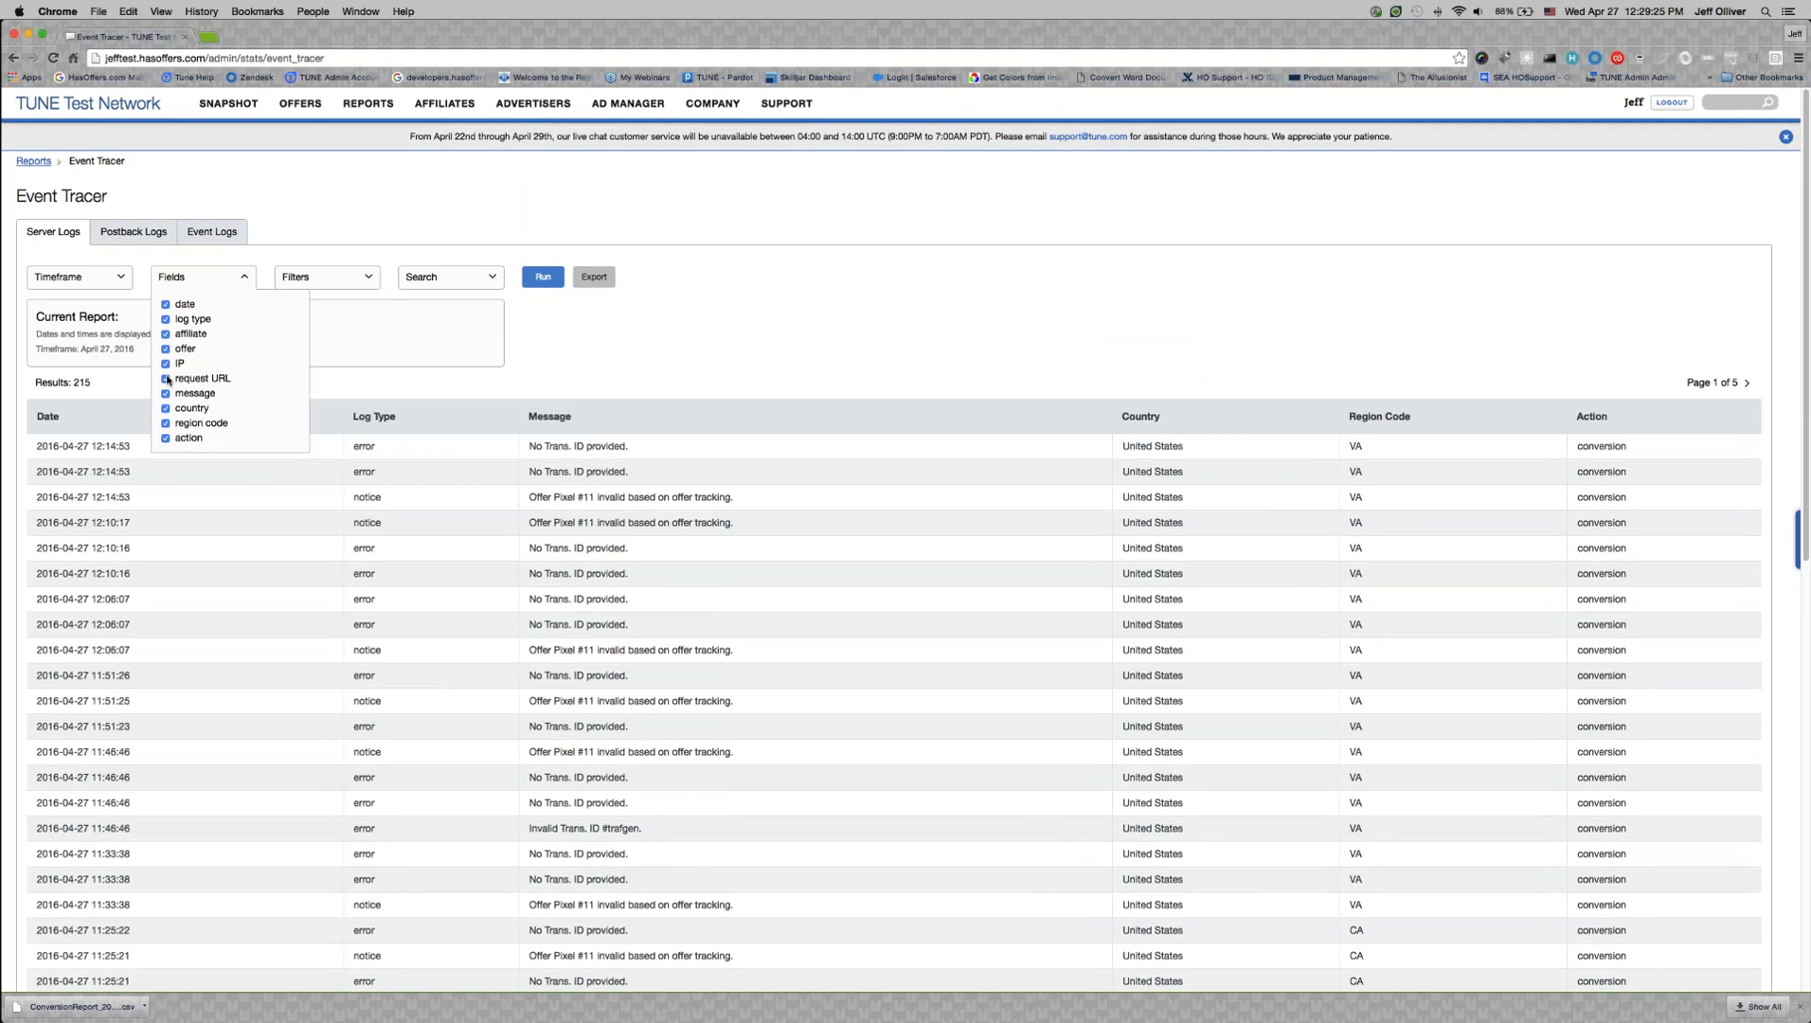
left_click(363, 281)
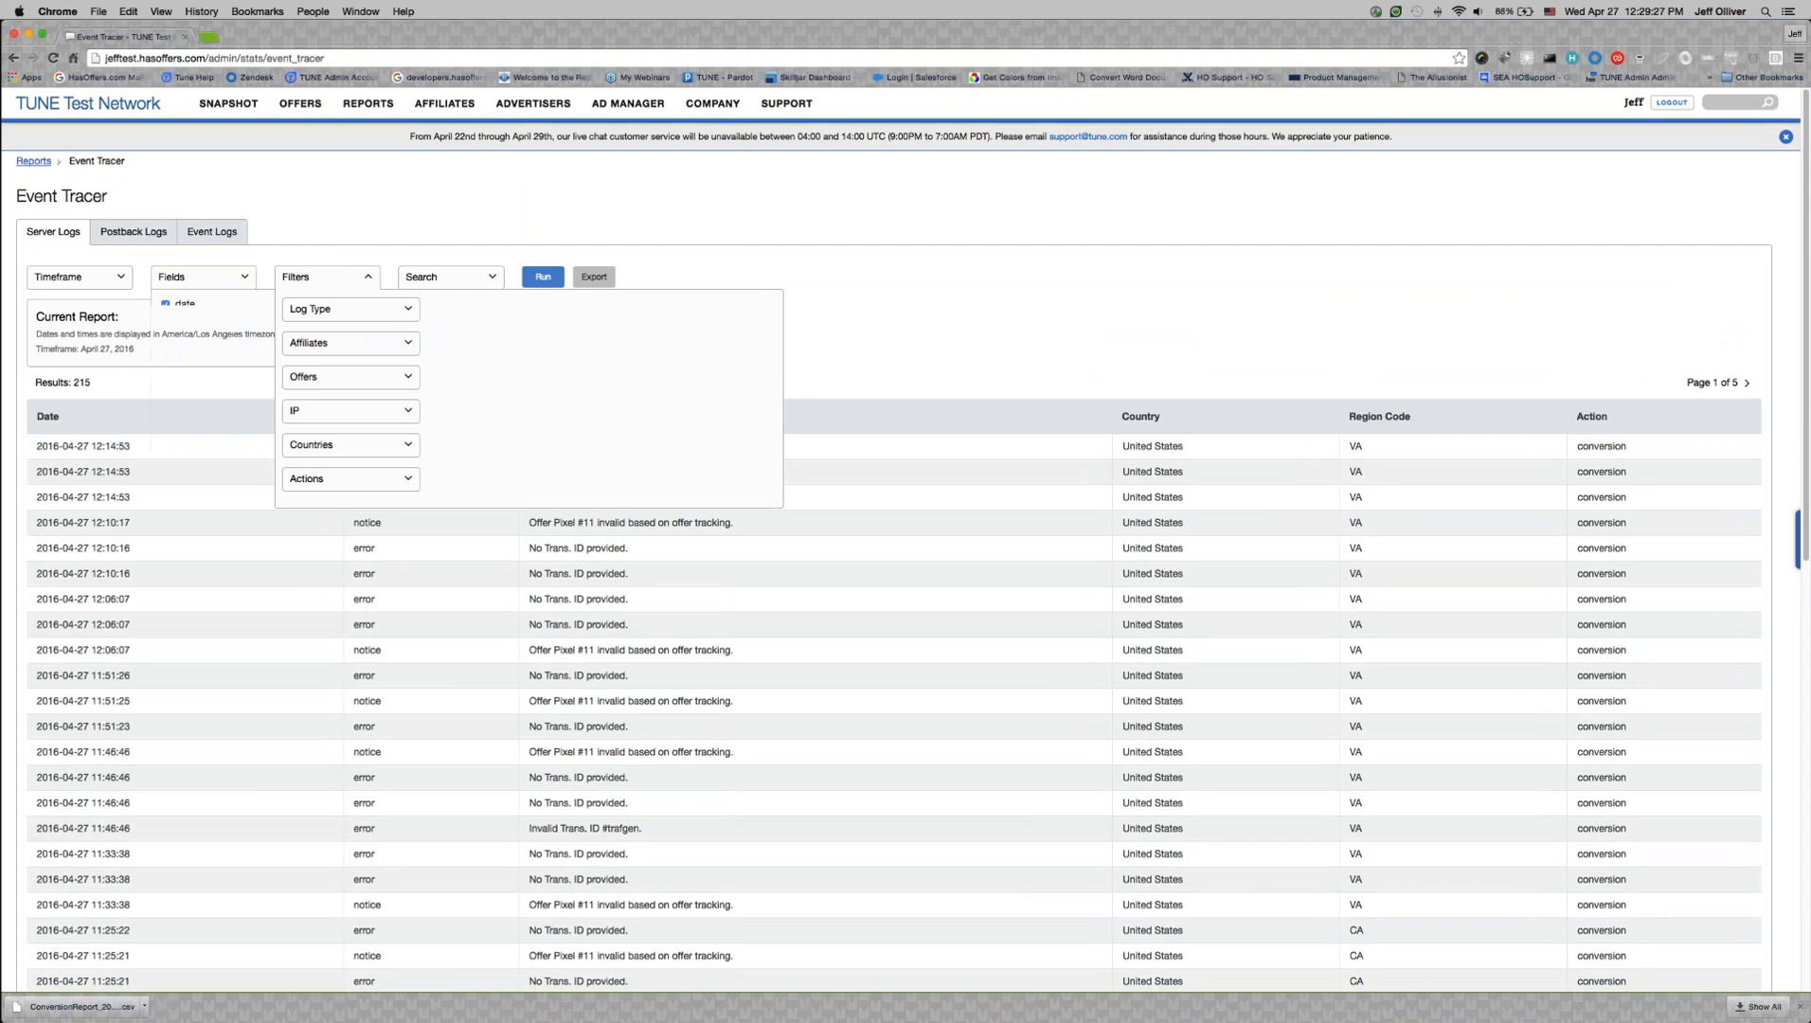
left_click(477, 279)
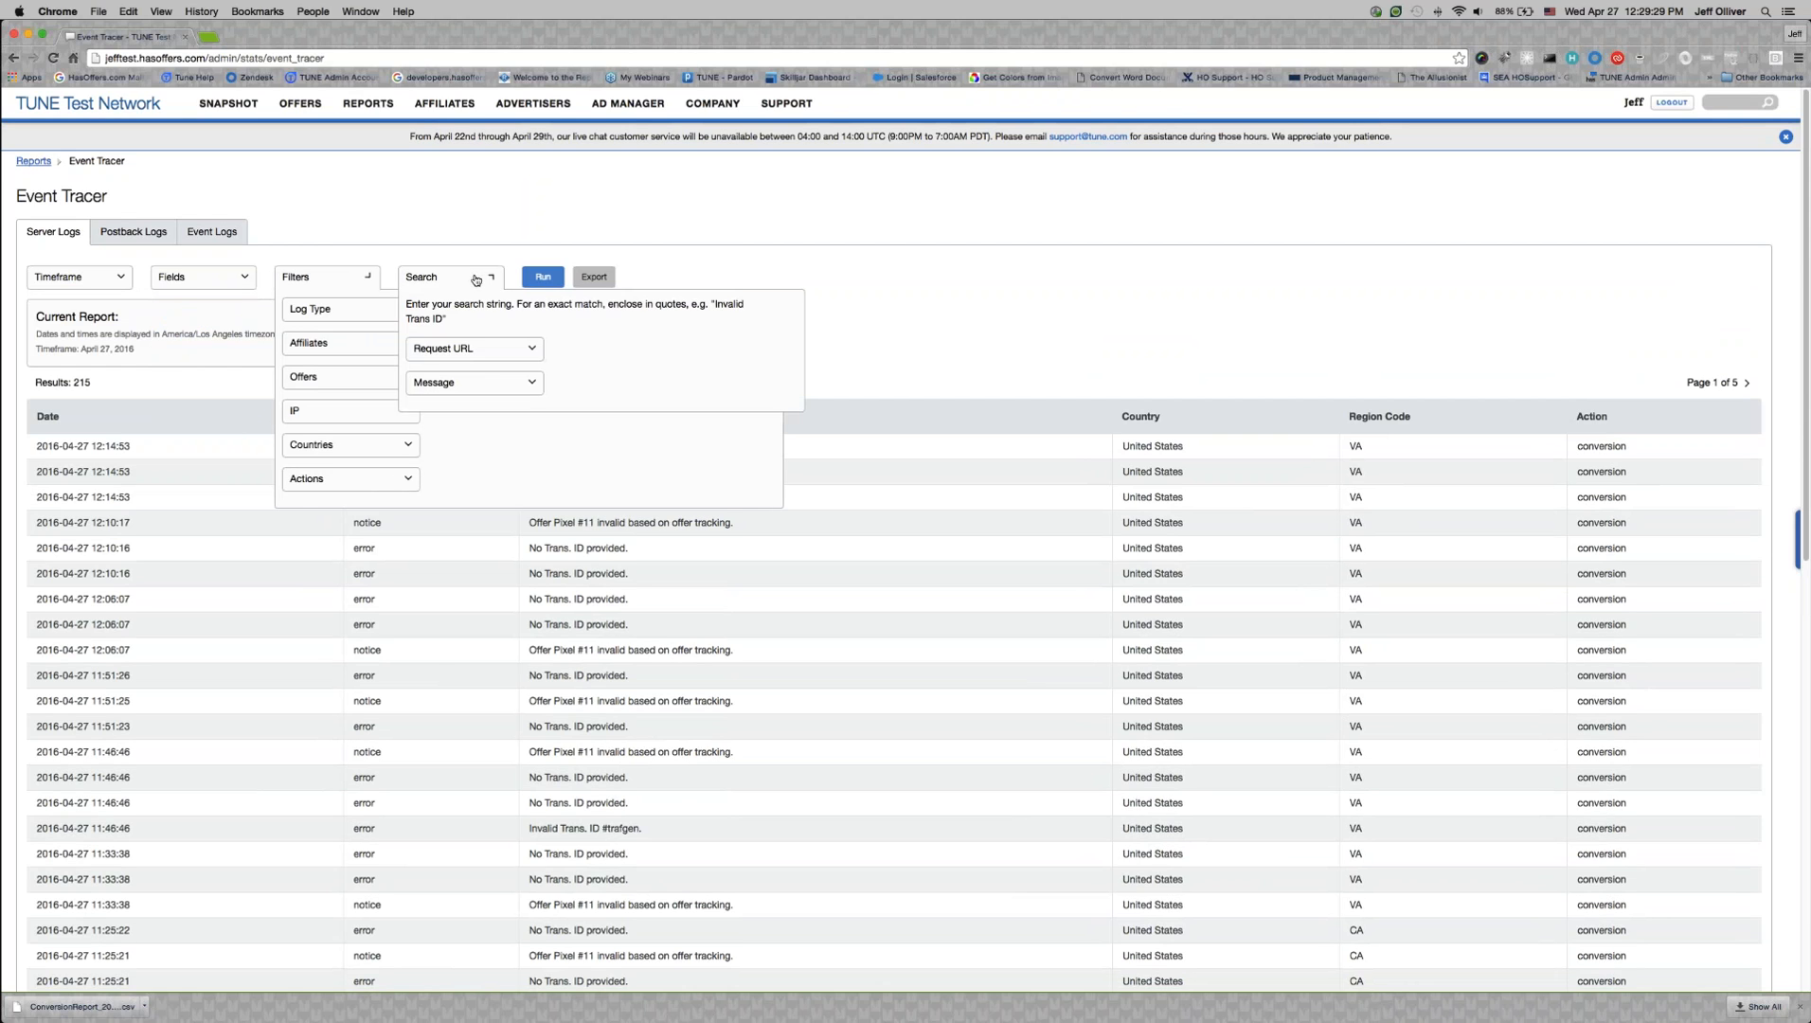
left_click(535, 280)
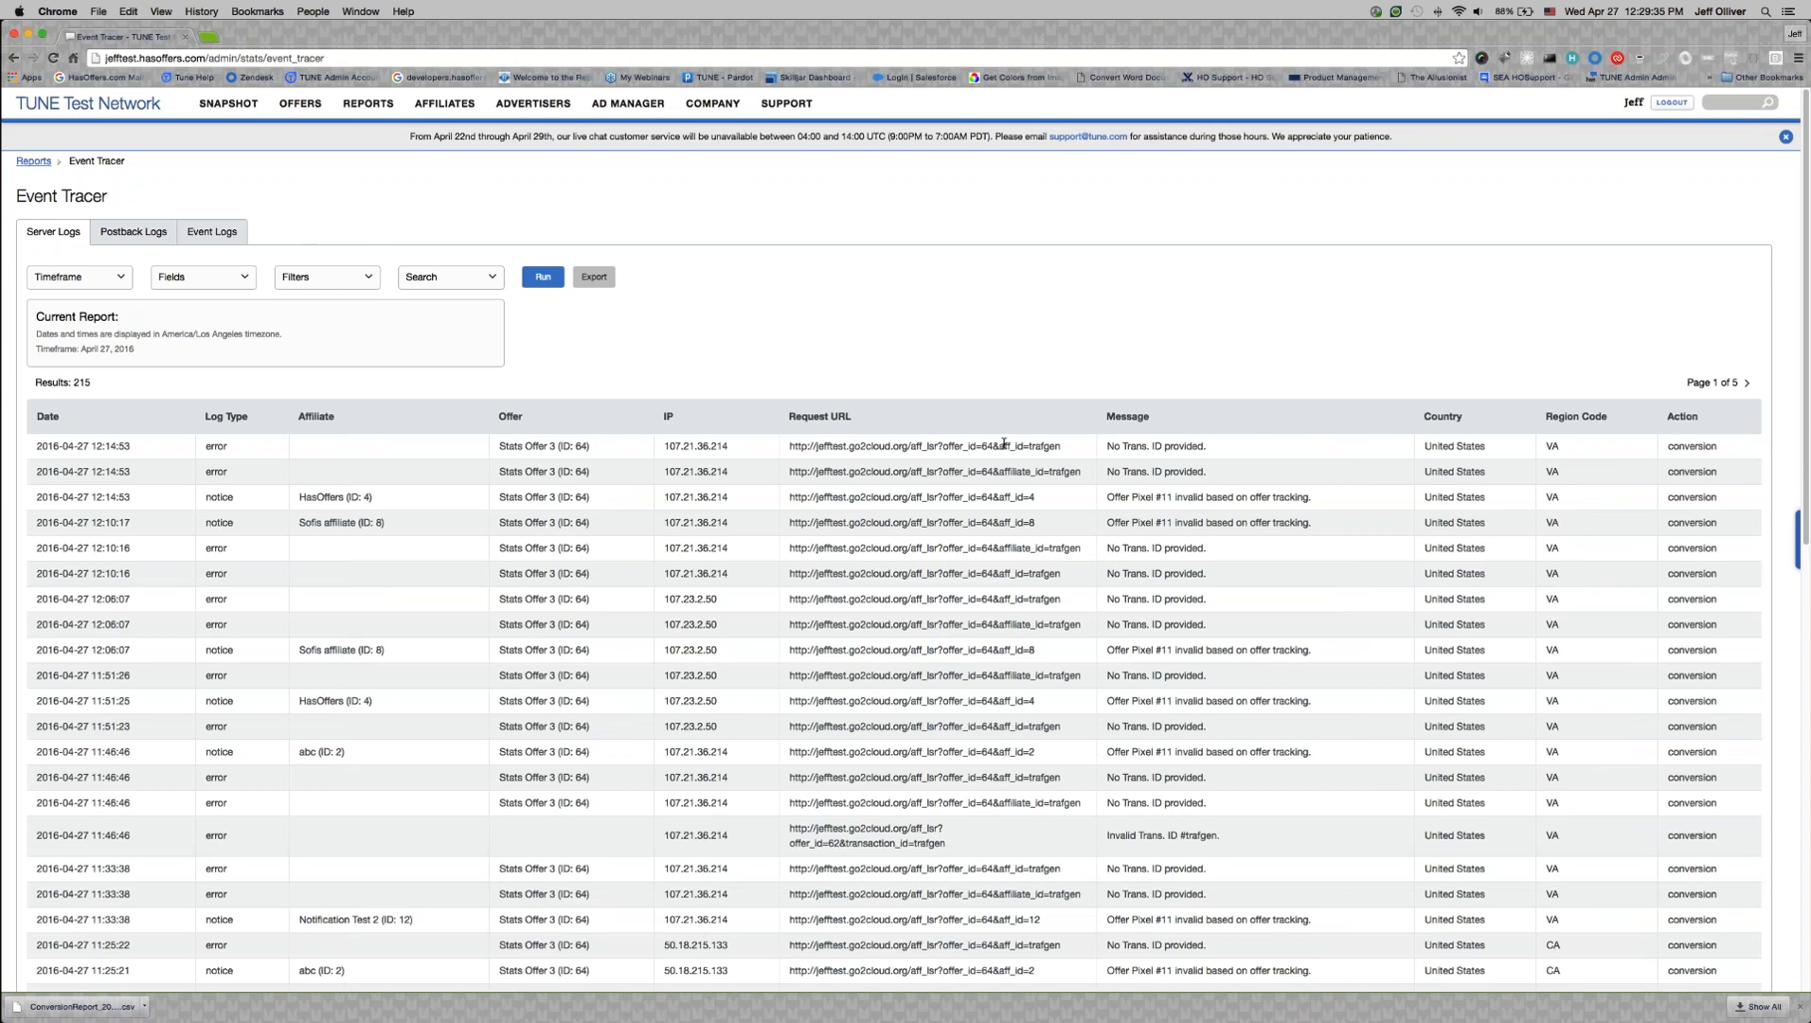
Step: Examine the affiliate, offer, IP, request URL and message details across the expanded Server Logs entries
scroll(1003, 443, "down", 3)
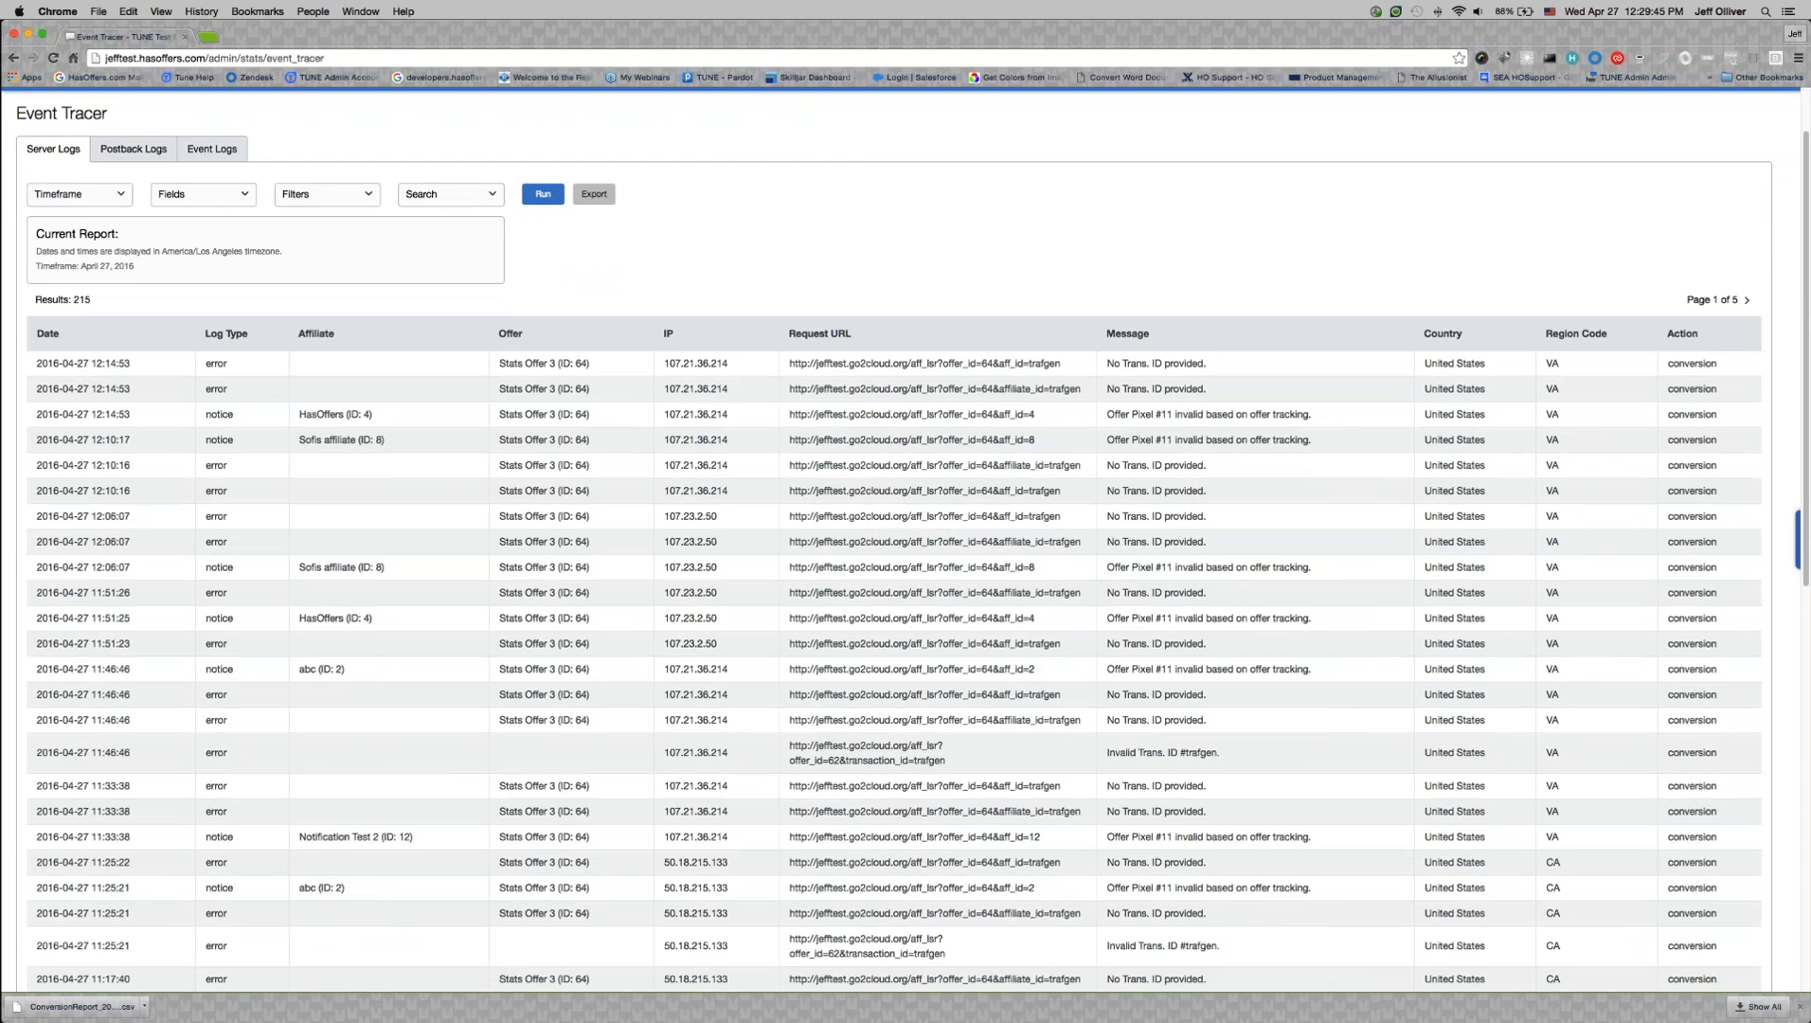
scroll(894, 542, "down", 3)
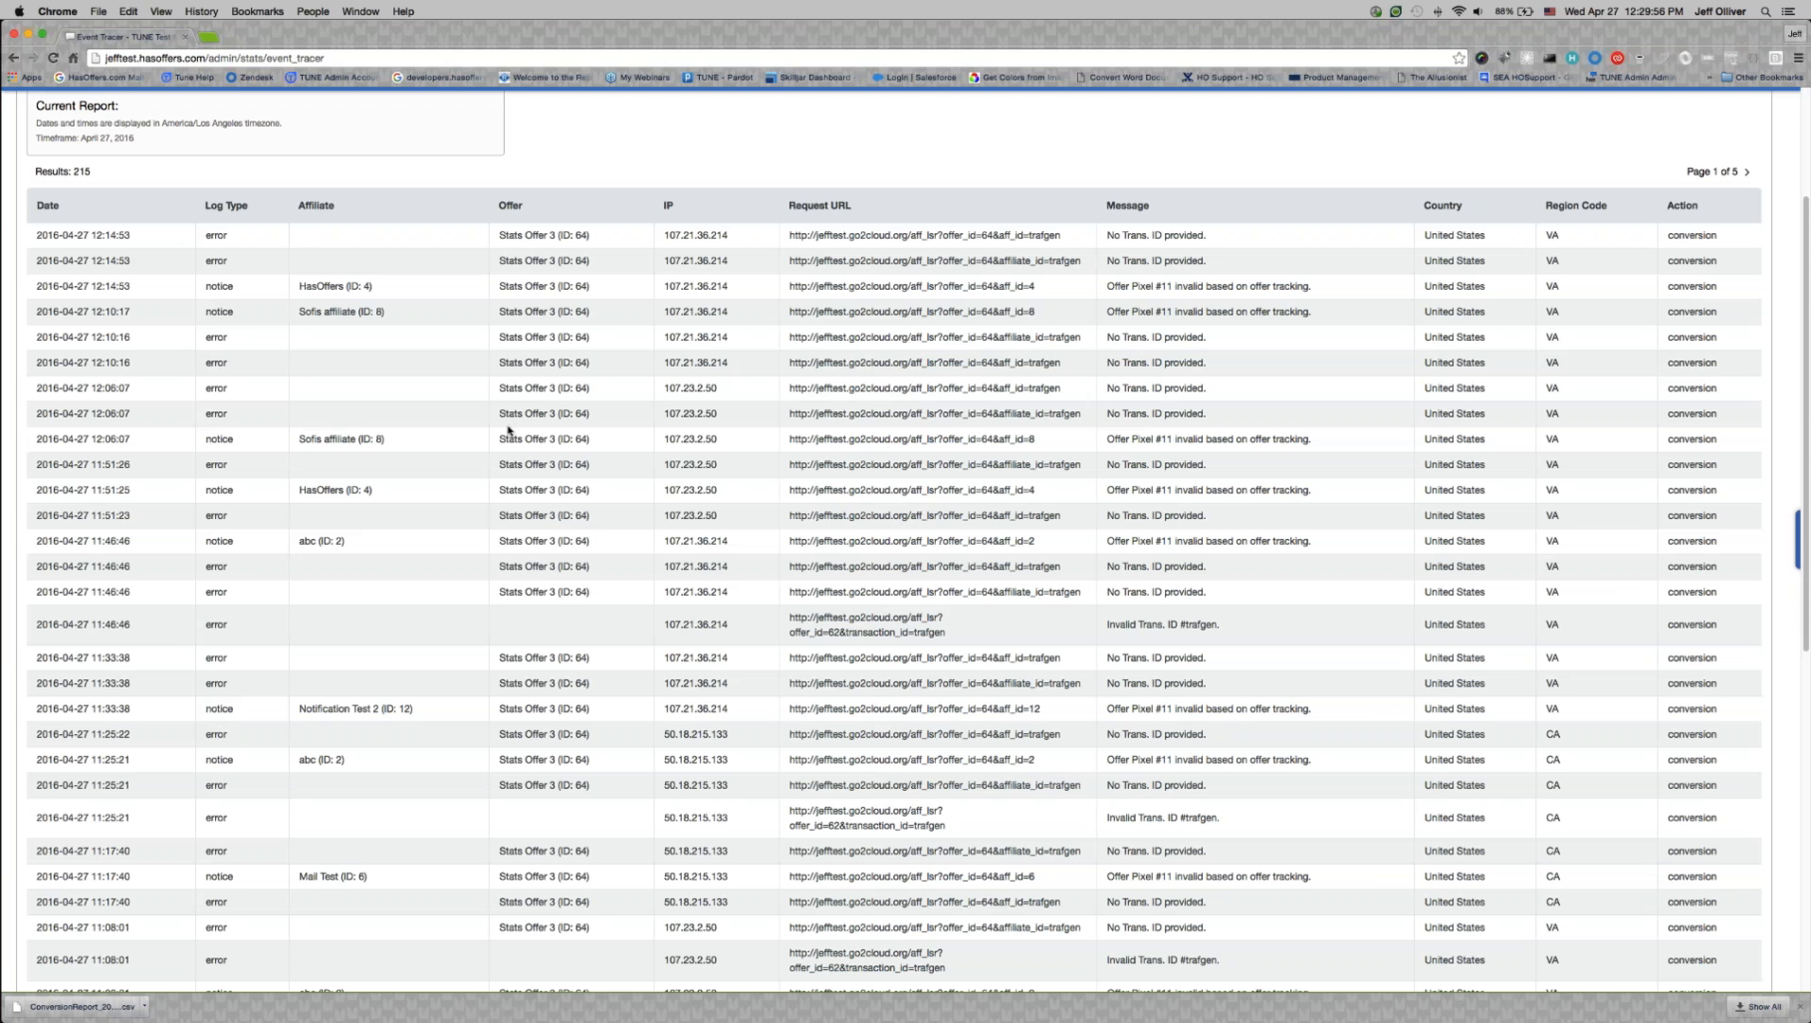
scroll(512, 431, "down", 5)
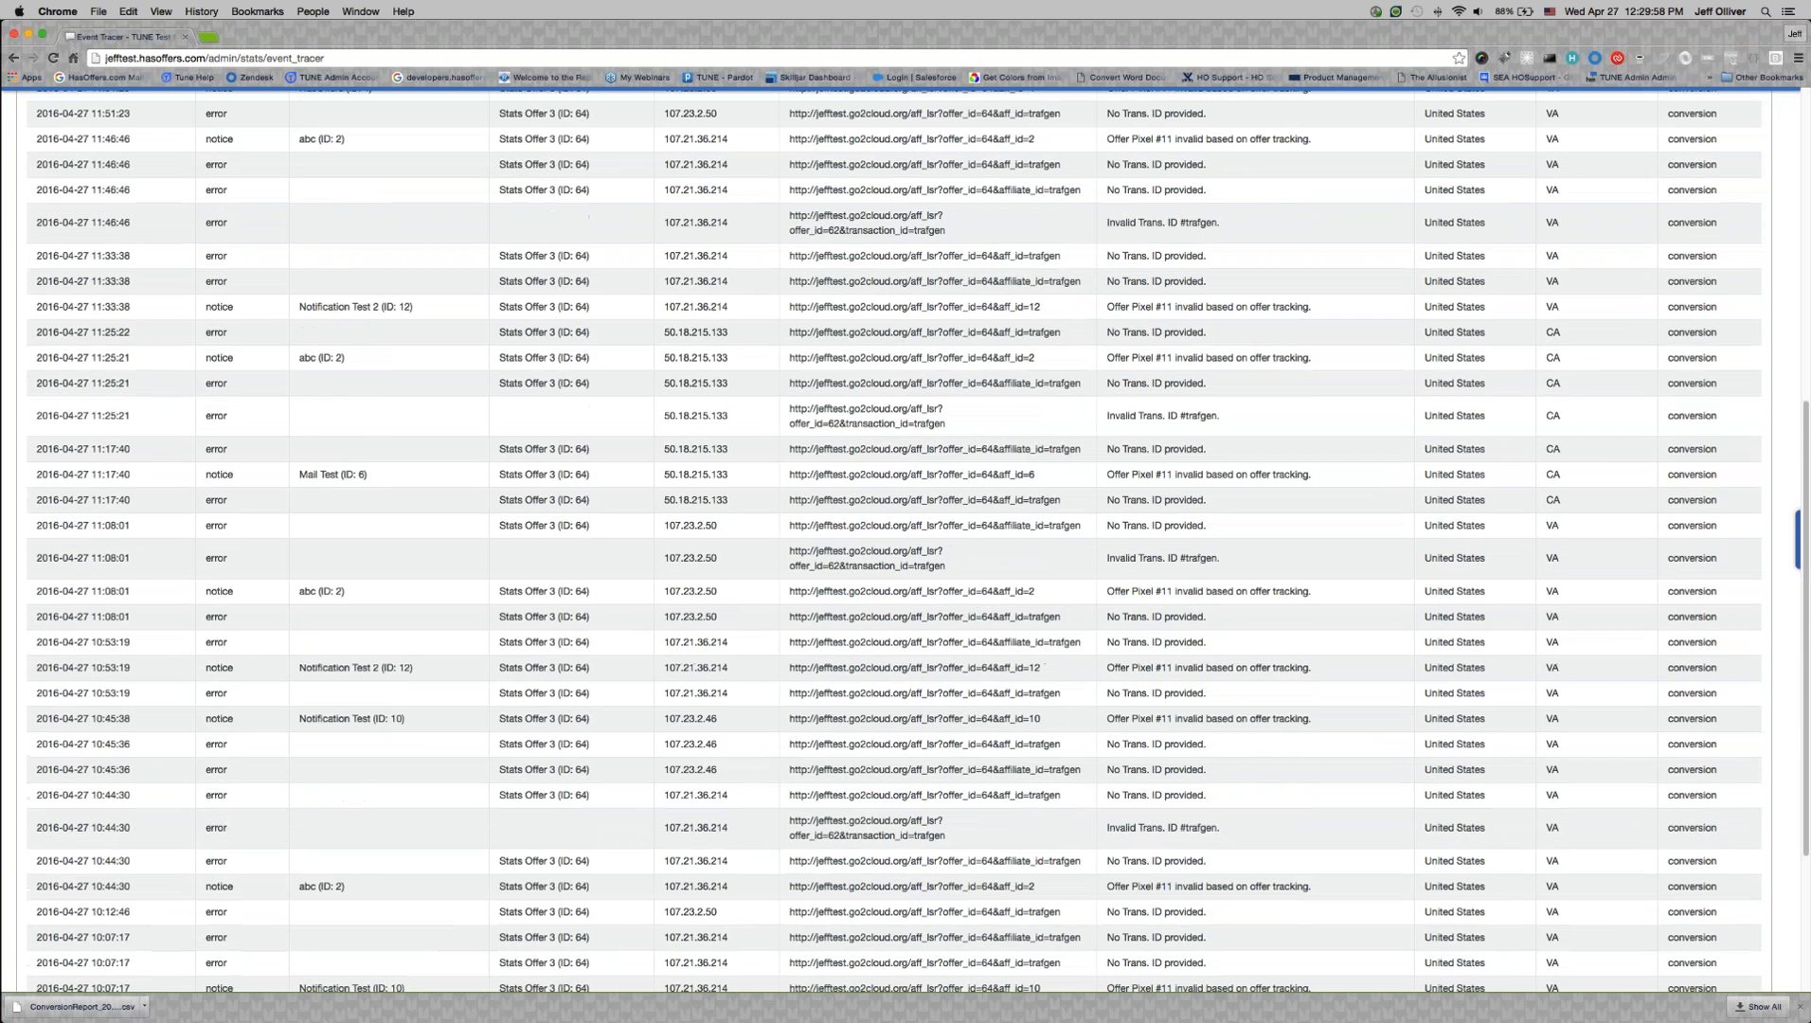
scroll(512, 431, "up", 5)
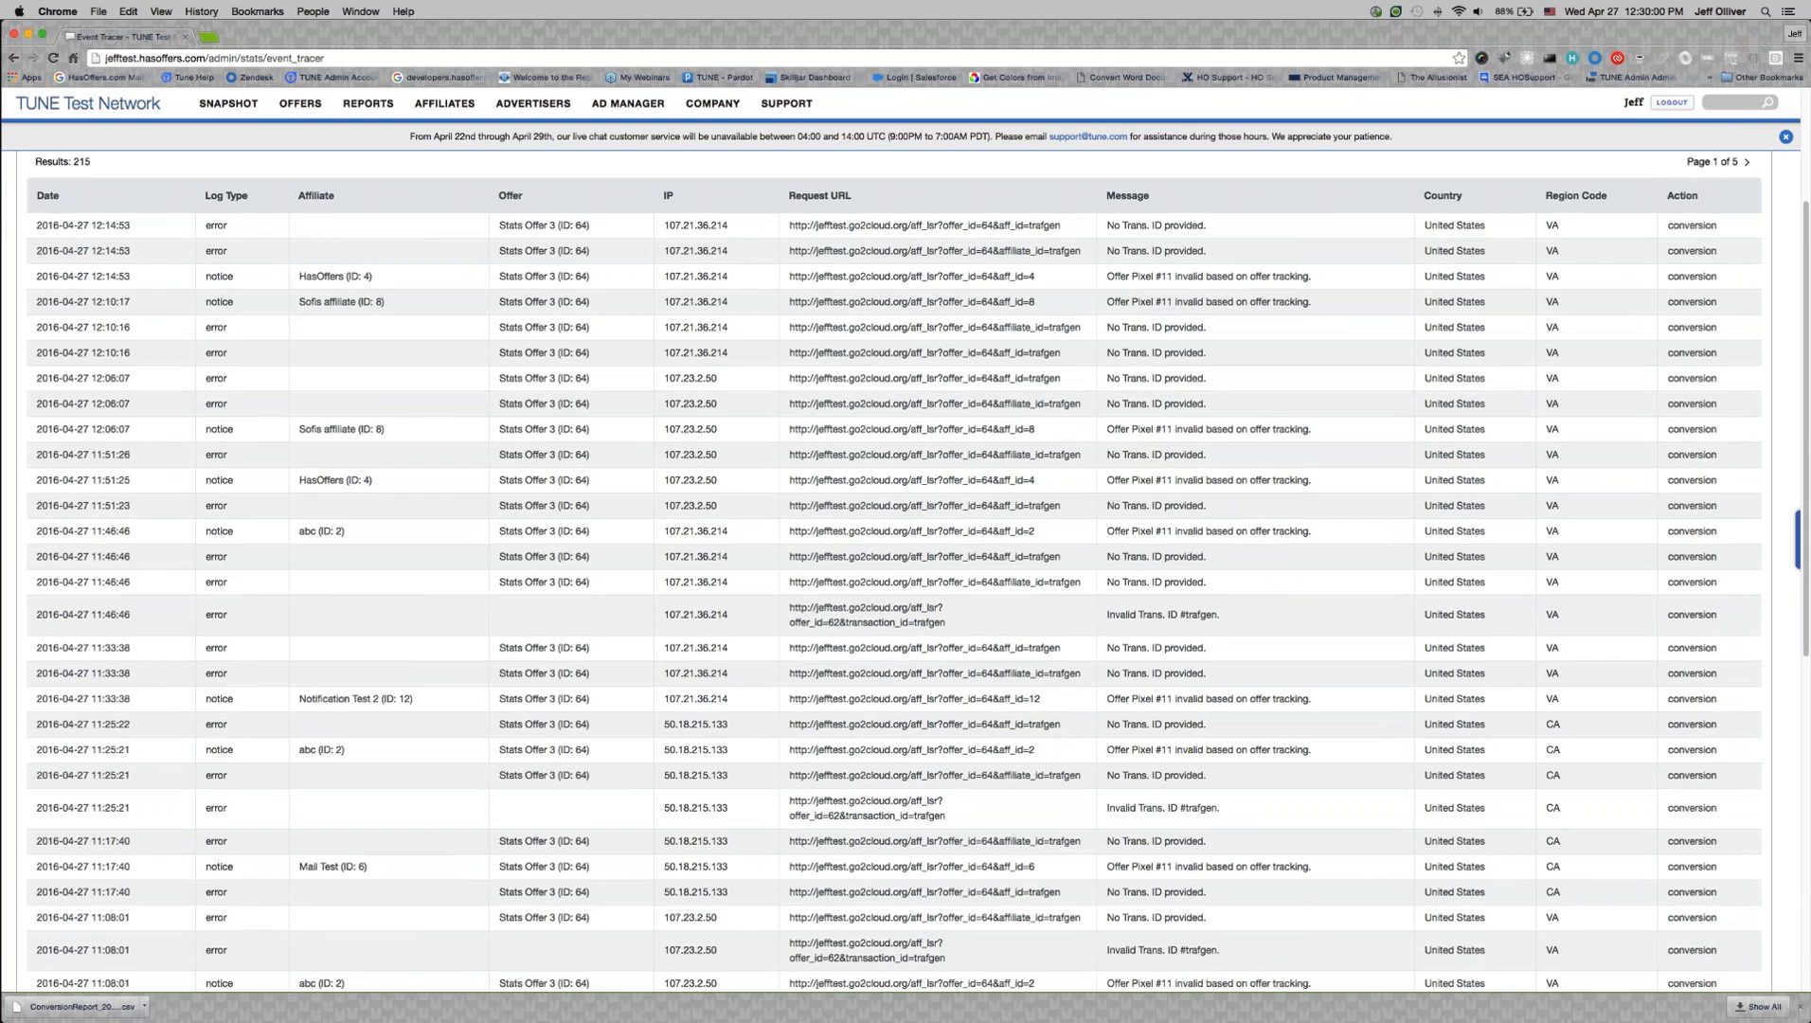
scroll(1364, 504, "down", 1)
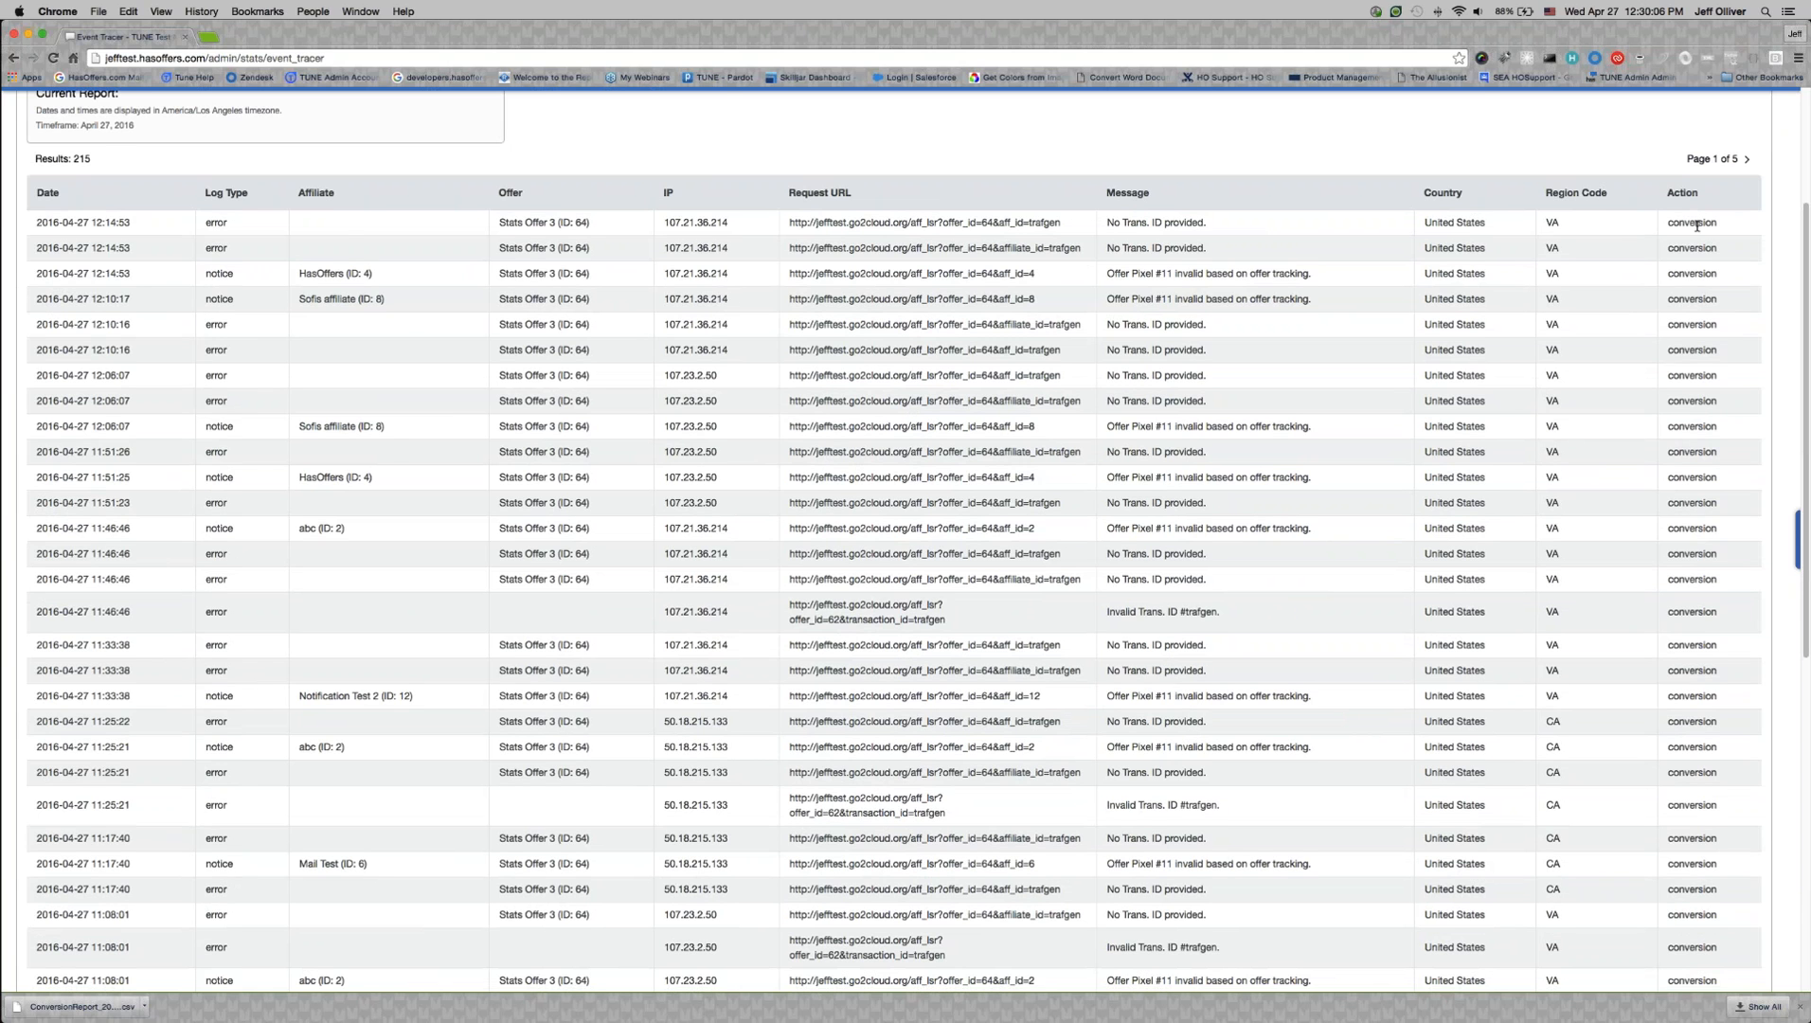
scroll(1702, 222, "down", 5)
scroll(1696, 230, "down", 2)
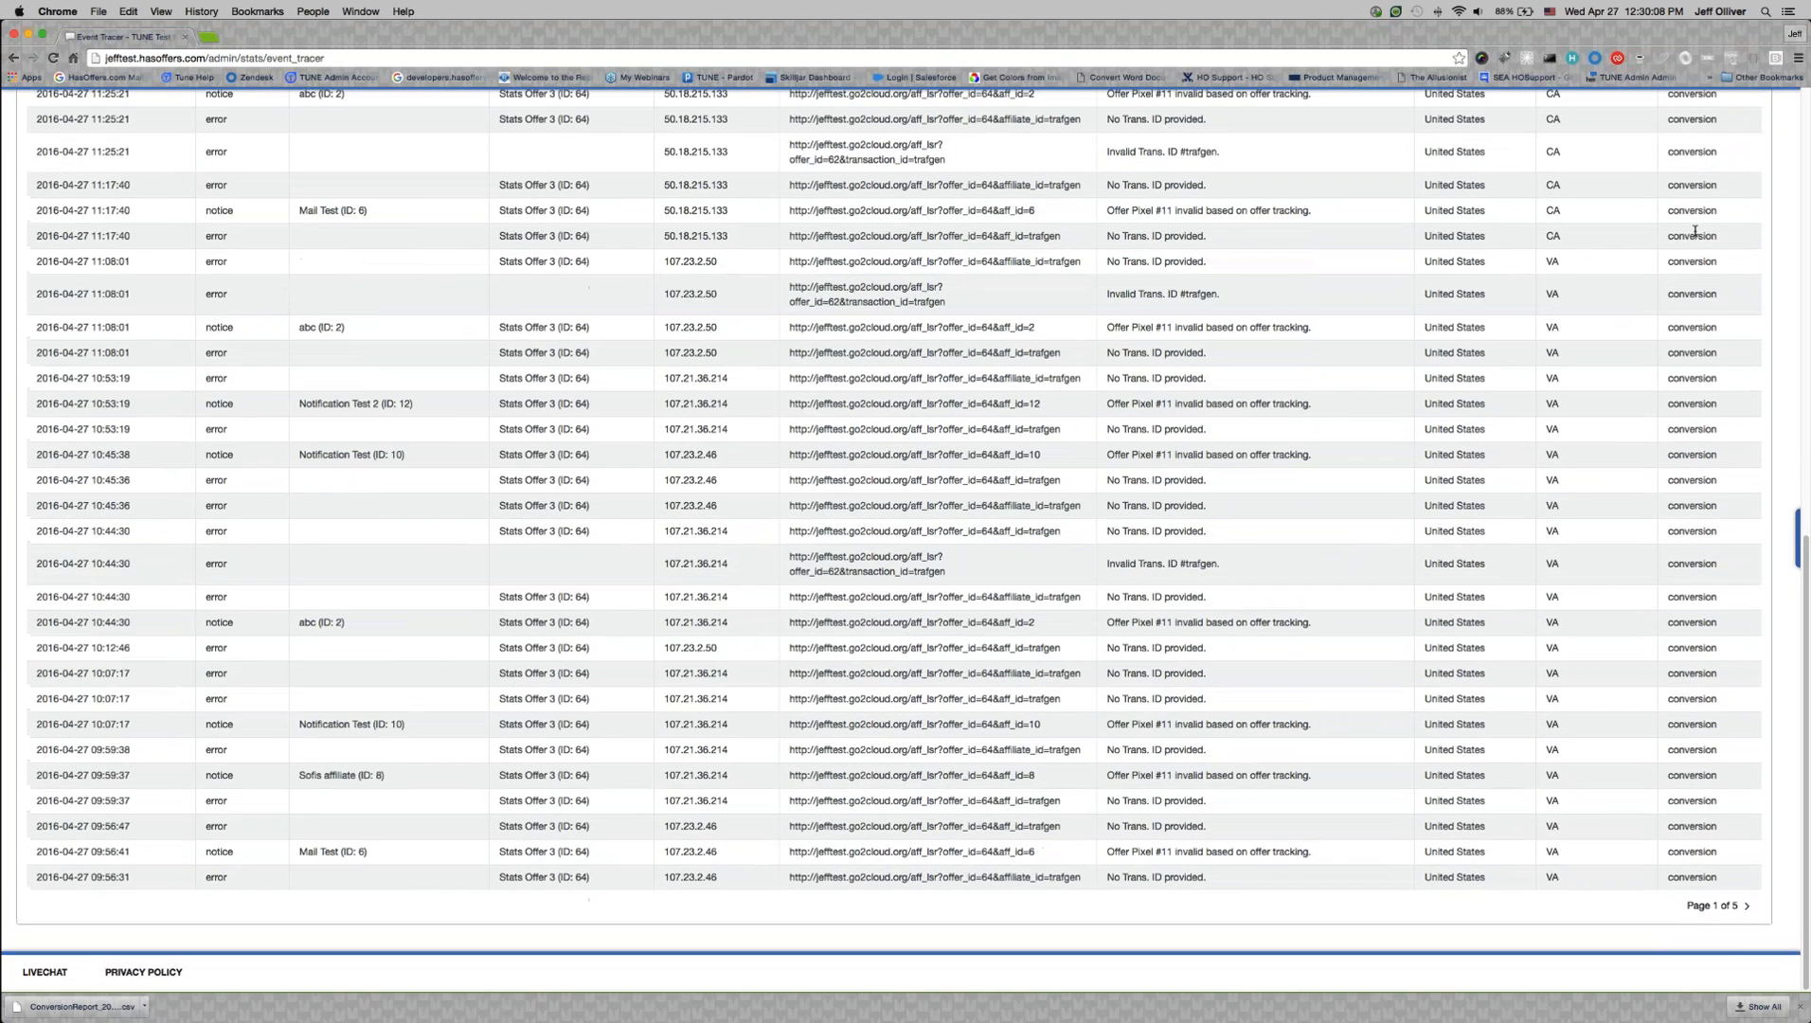
scroll(1696, 230, "up", 1)
scroll(900, 550, "up", 8)
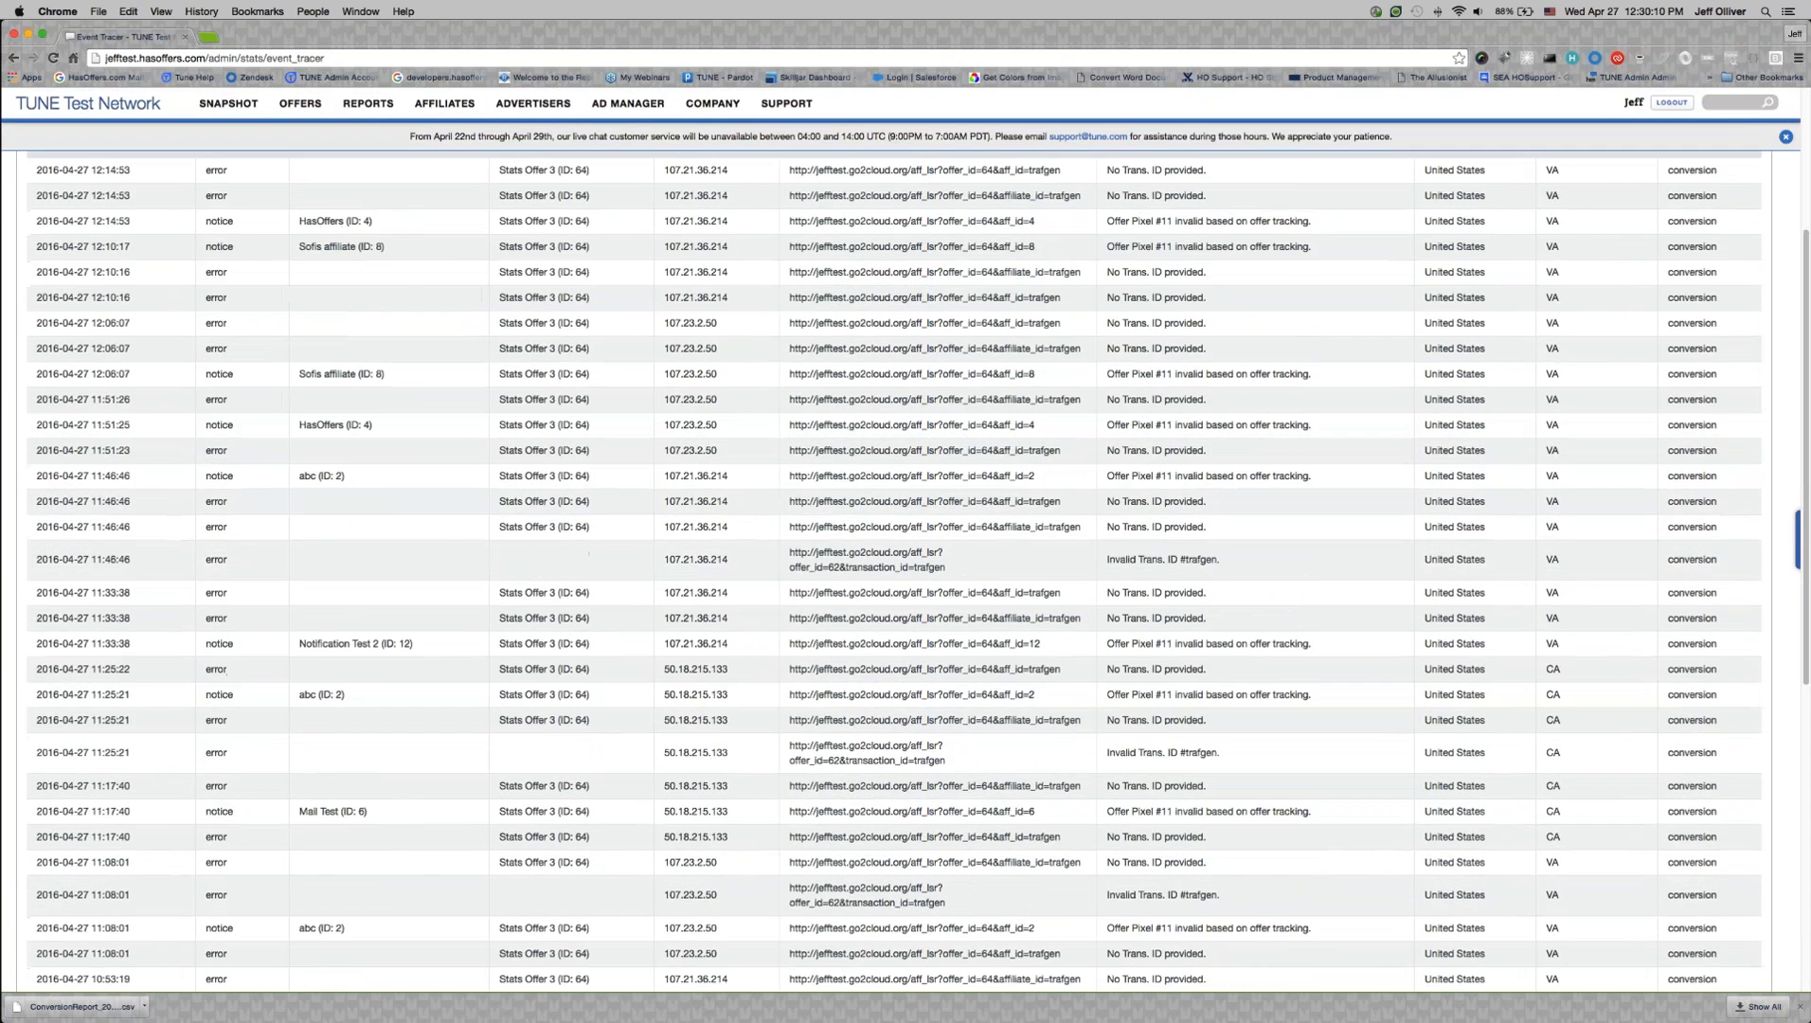
Step: Open the Postback Logs and highlight the first entry's 3rd party postback URL and its transaction ID for review
left_click(140, 235)
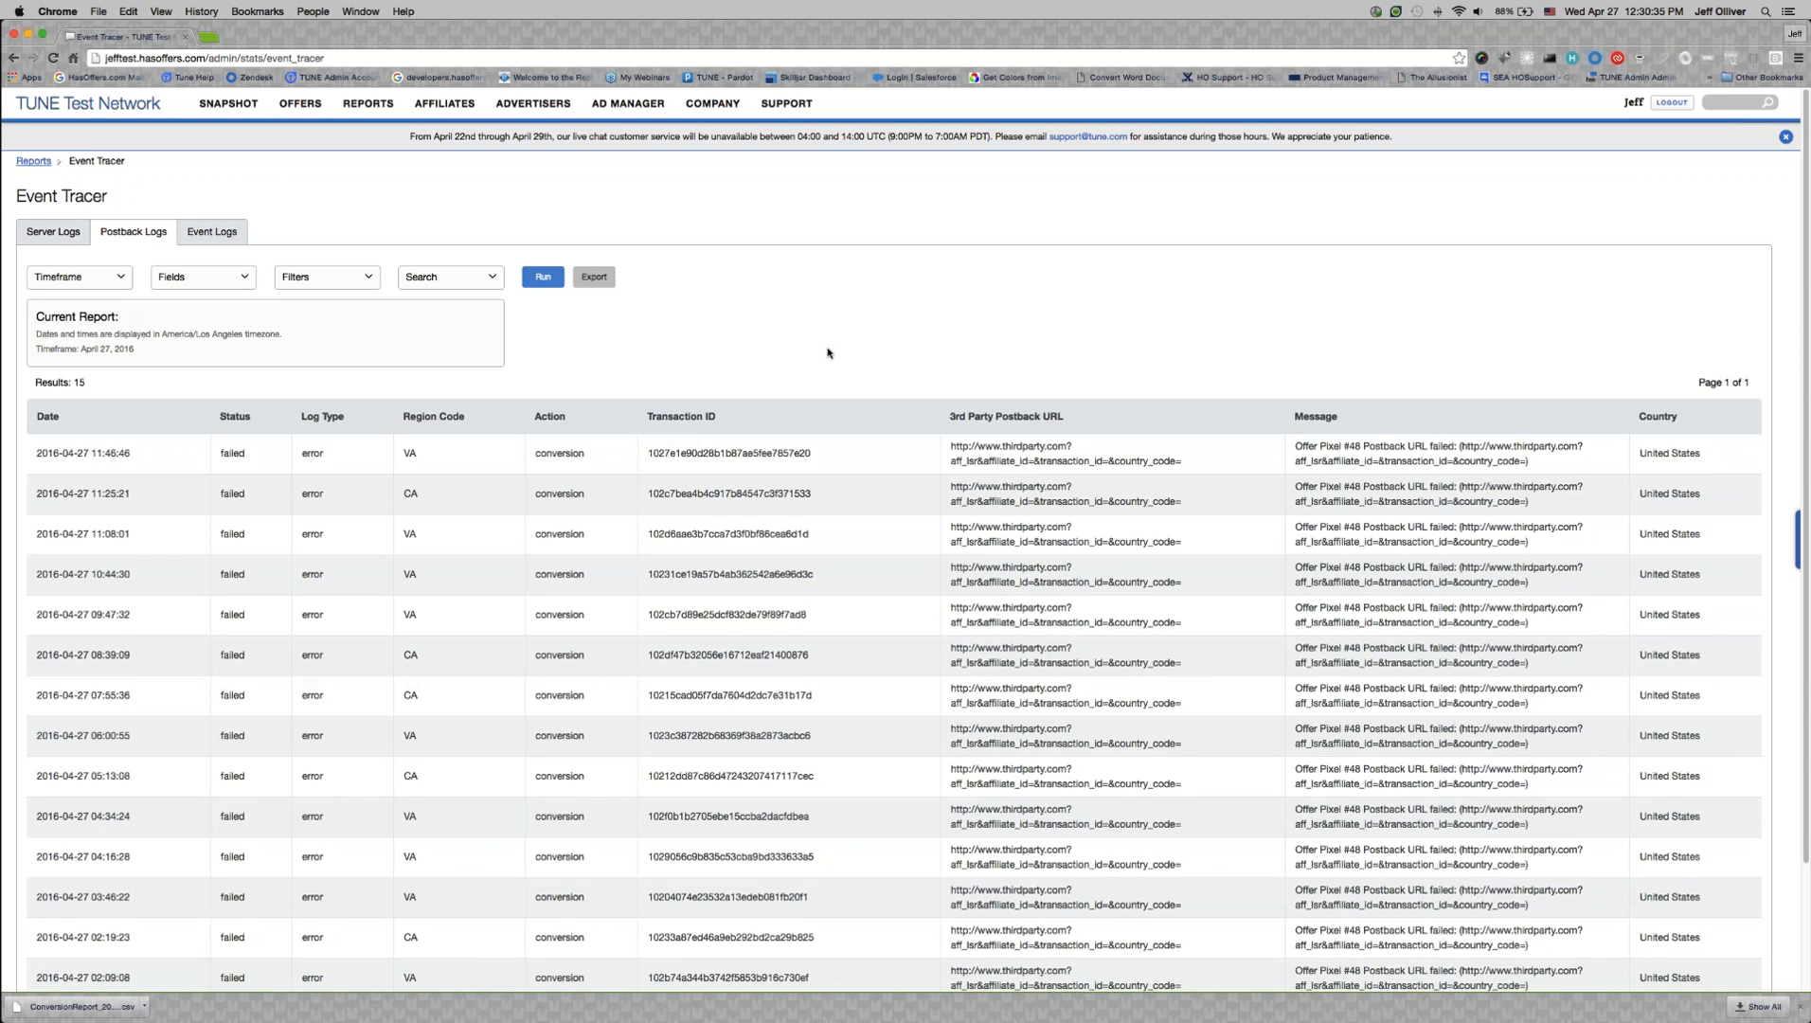
scroll(827, 352, "down", 2)
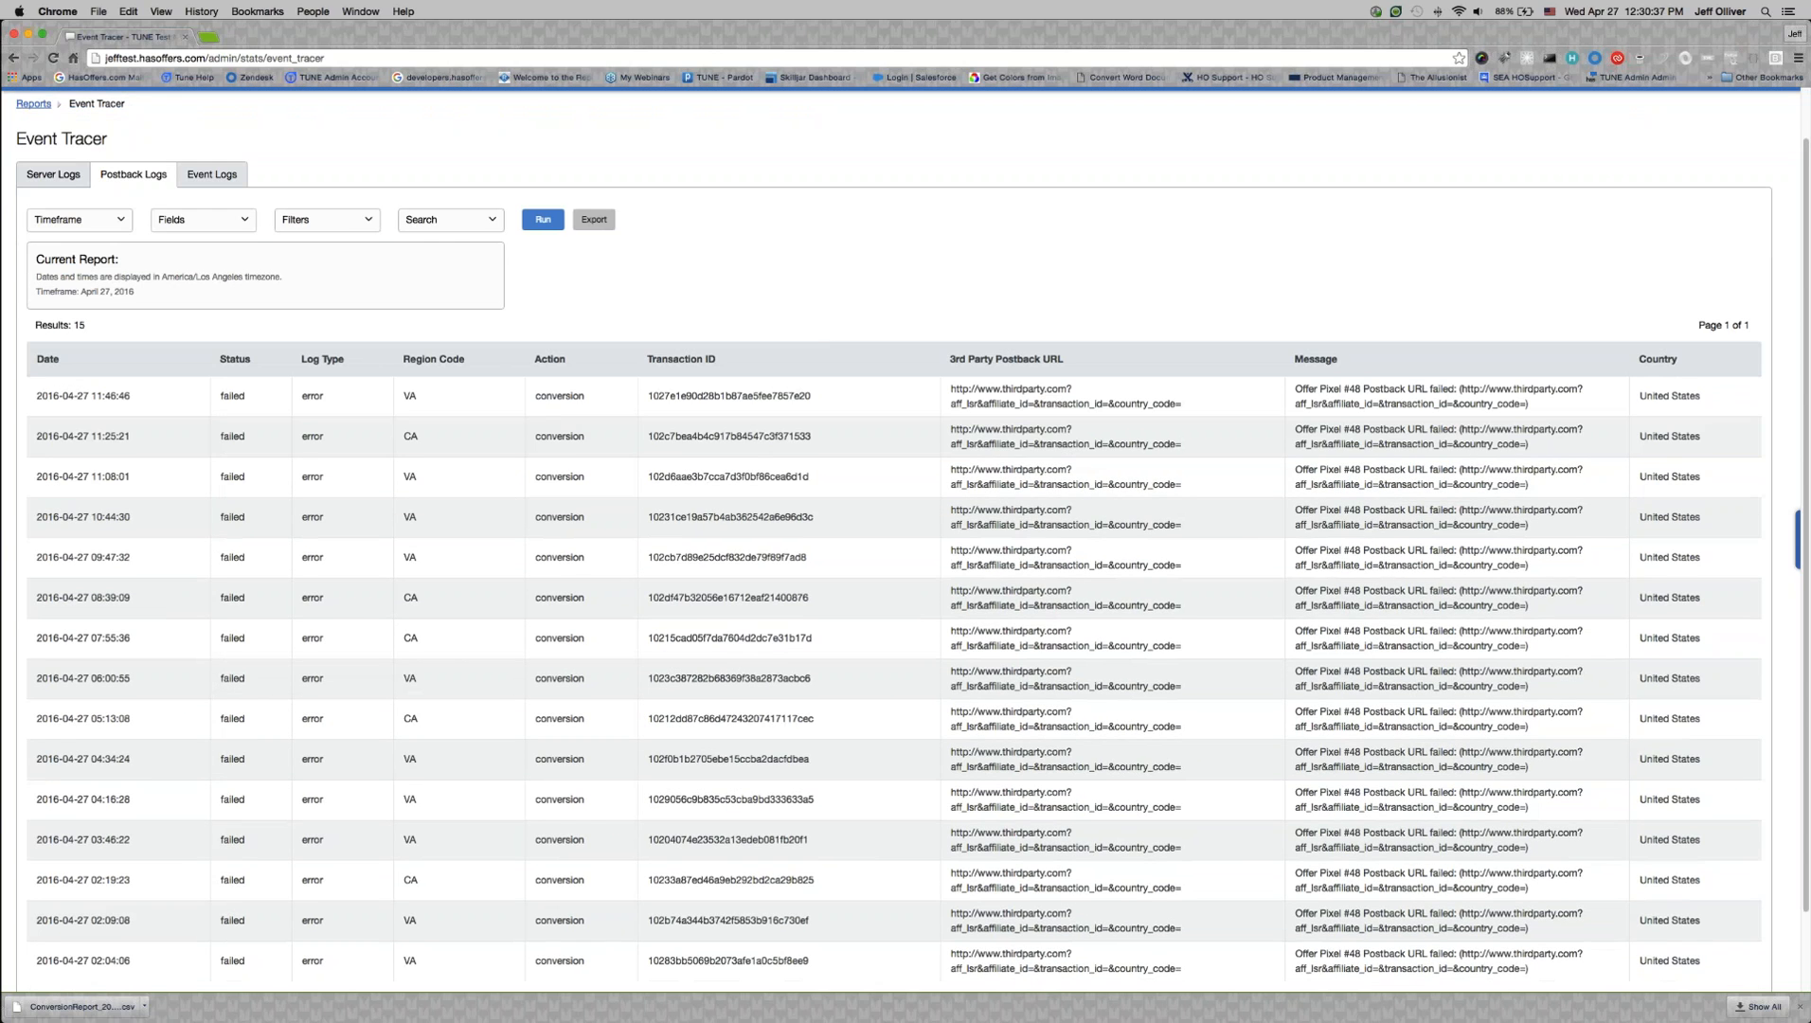
left_click_drag(1554, 407, 951, 388)
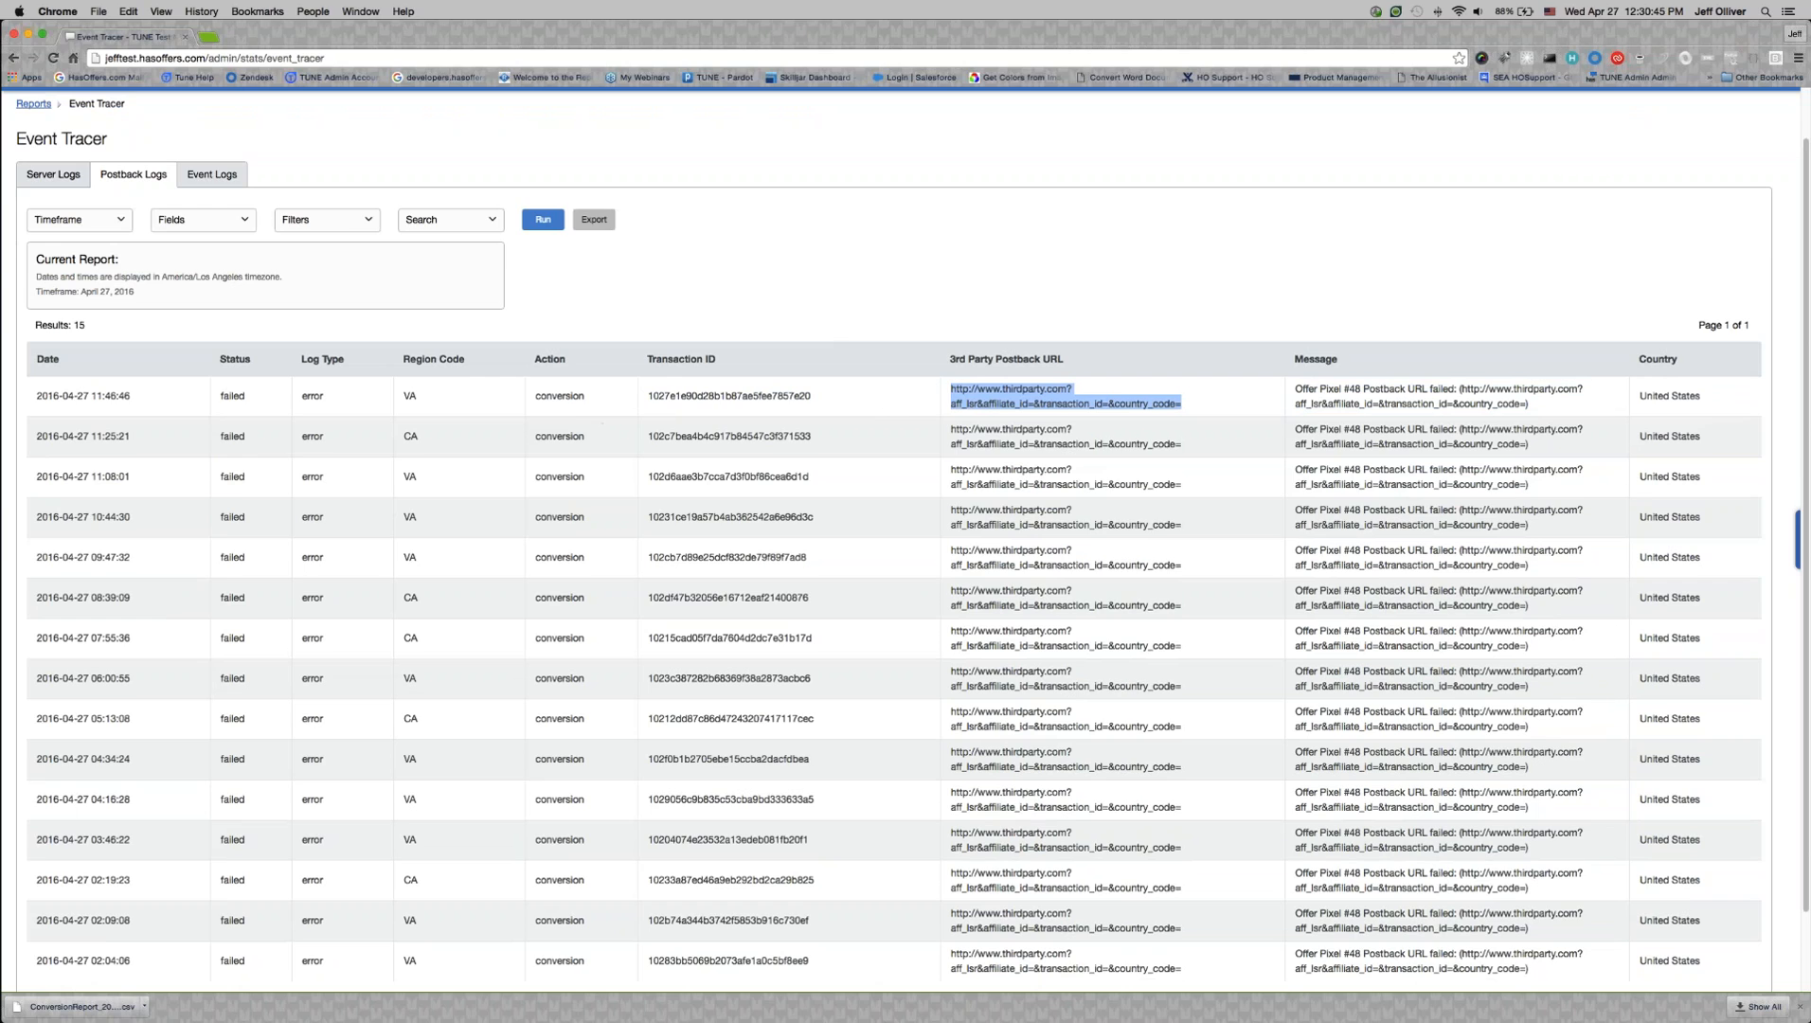
left_click(748, 393)
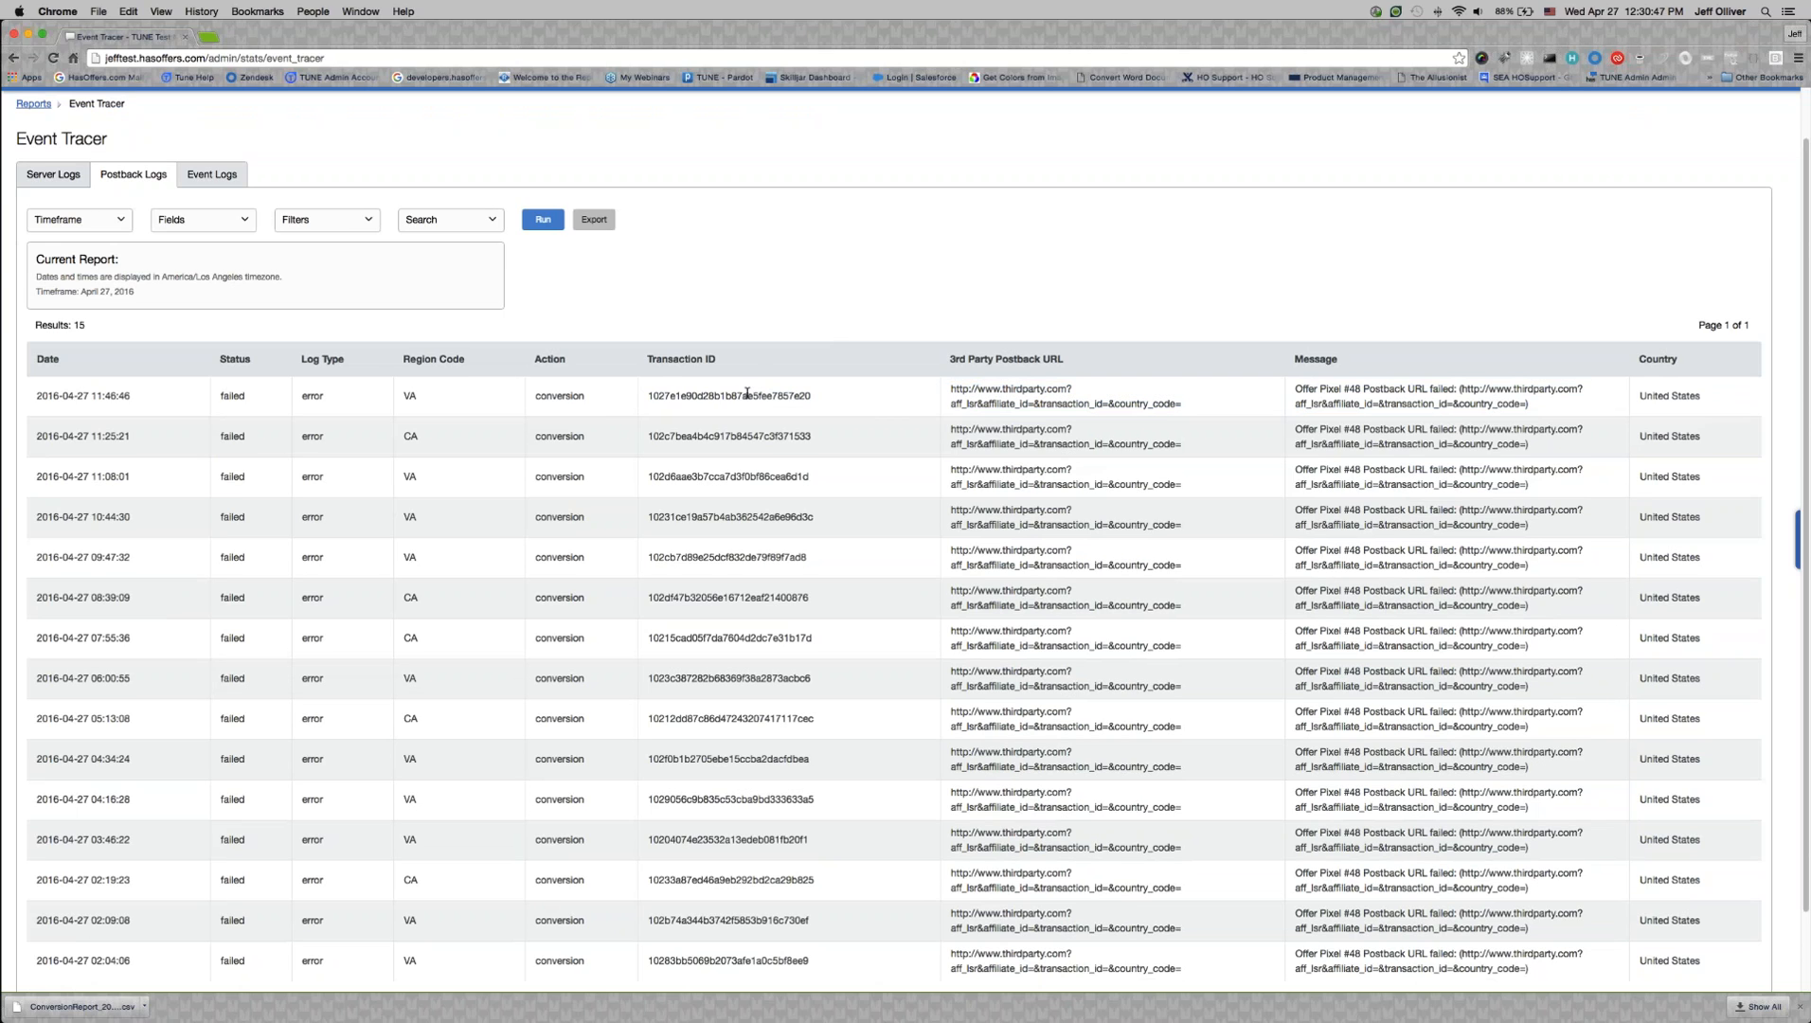
left_click_drag(812, 399, 650, 392)
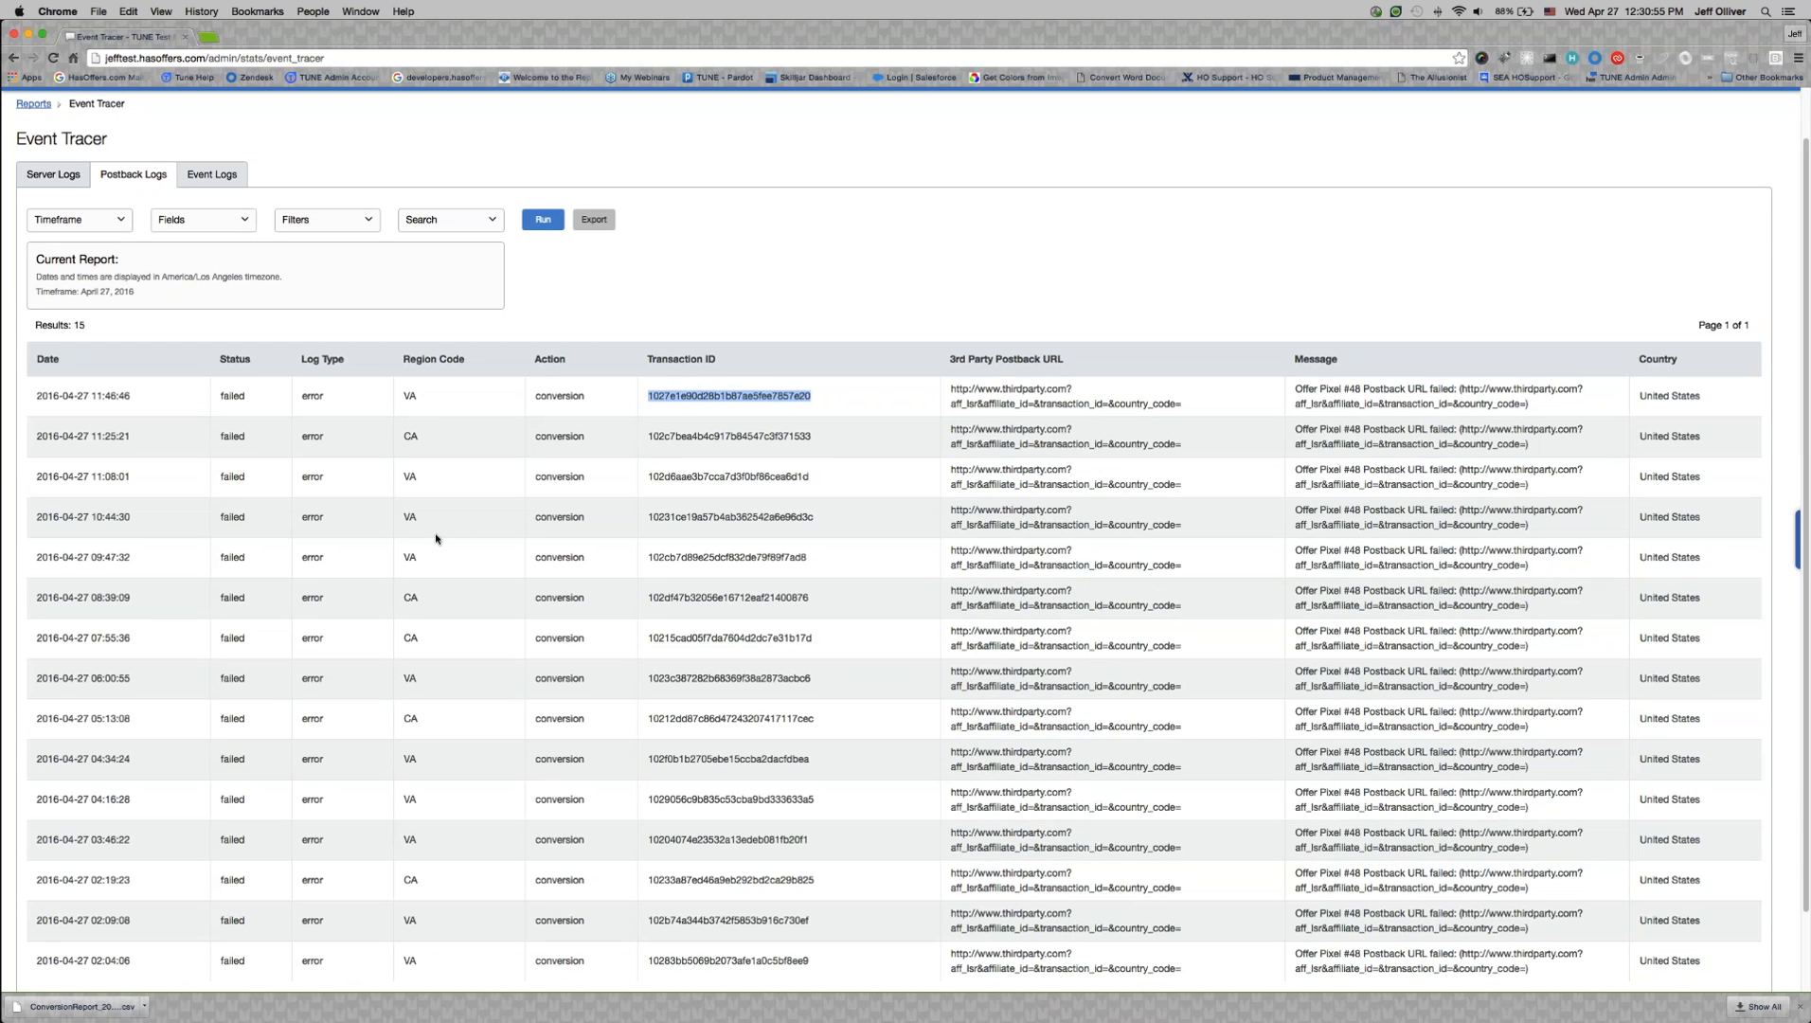
Step: Add final attempt, request URL, HTTP code, data, size, response time, user agent, cookie and remote IP to the Postback Logs fields and run the report
left_click(202, 218)
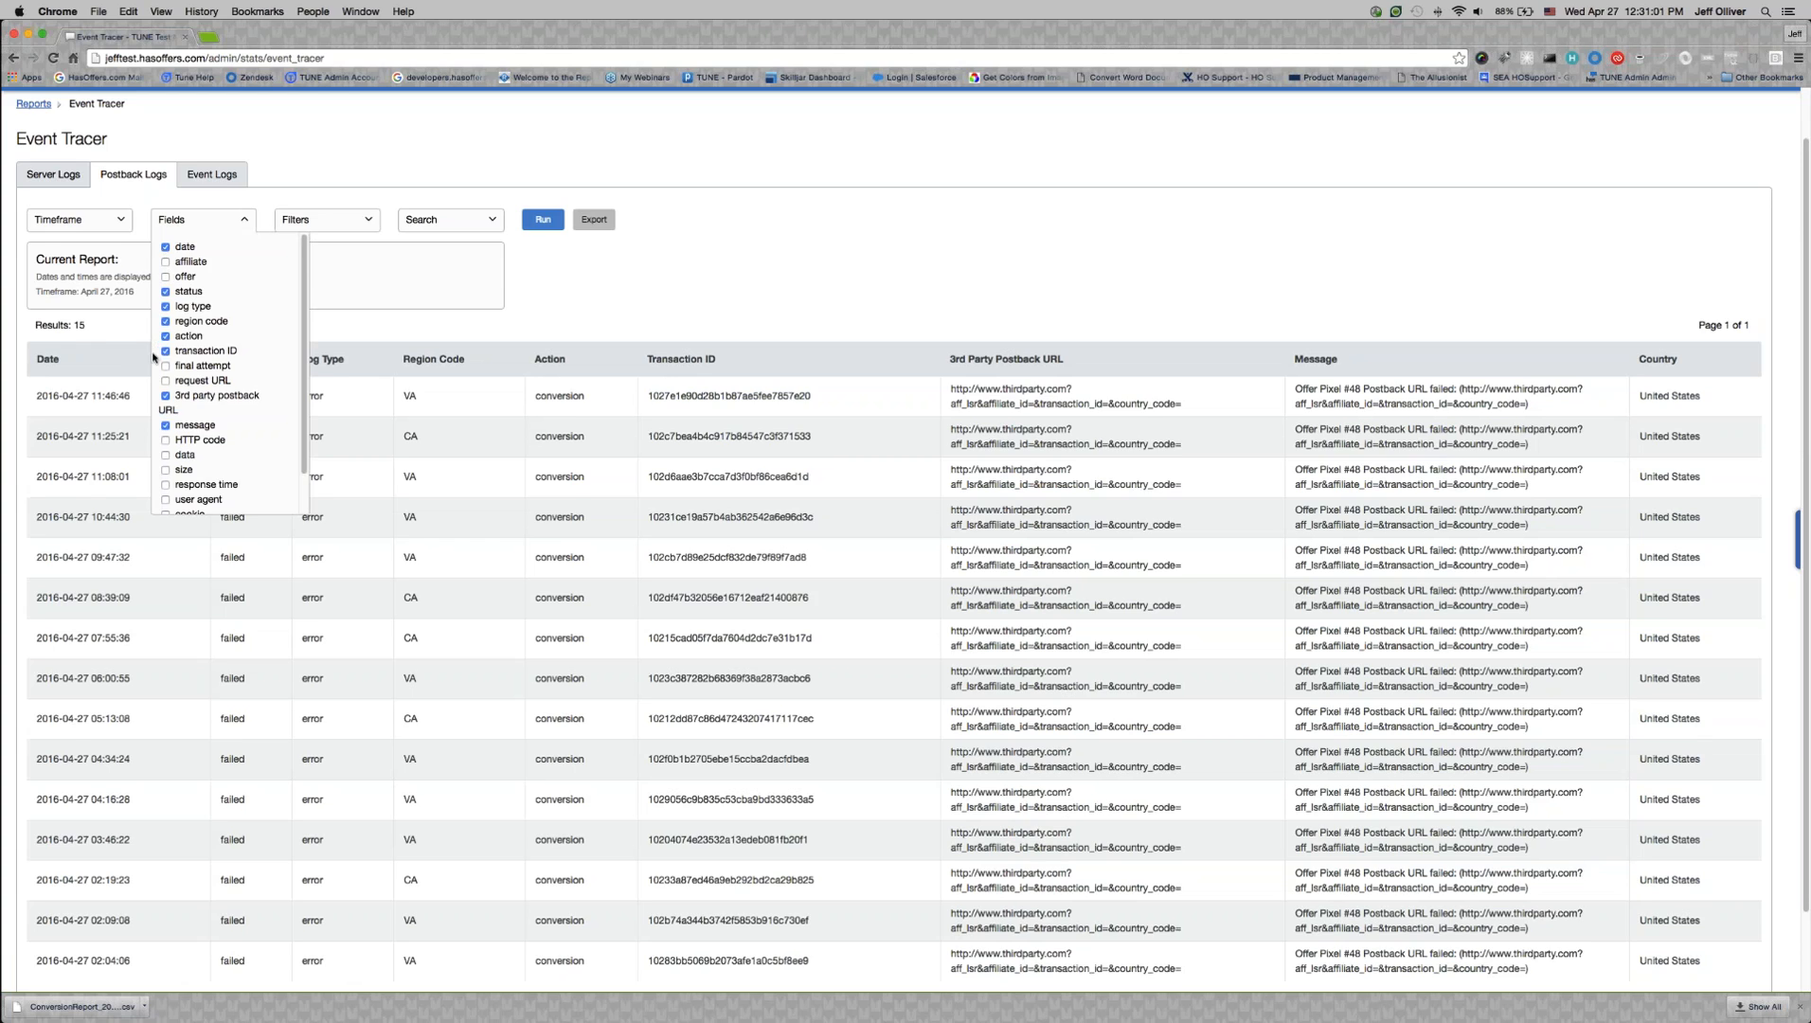
scroll(154, 346, "down", 5)
left_click(165, 305)
left_click(165, 320)
left_click(166, 336)
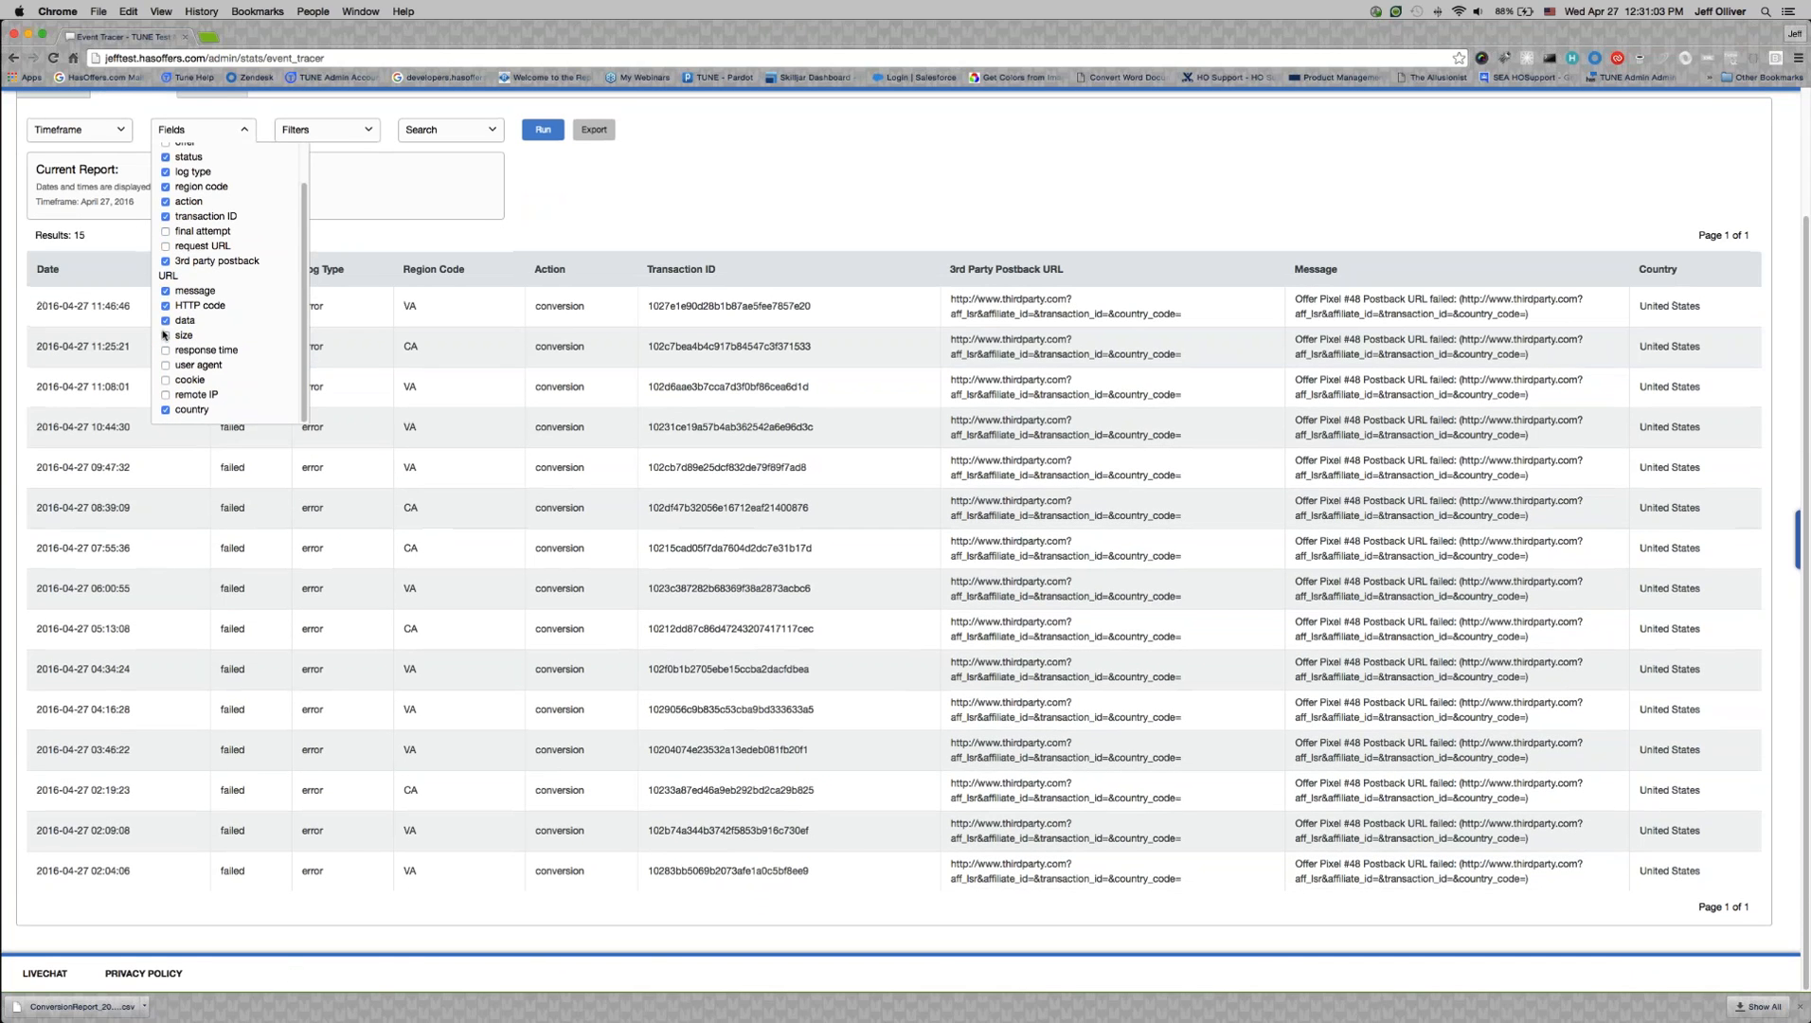
left_click(166, 231)
left_click(166, 245)
left_click(165, 350)
left_click(166, 364)
left_click(166, 380)
left_click(166, 394)
left_click(546, 137)
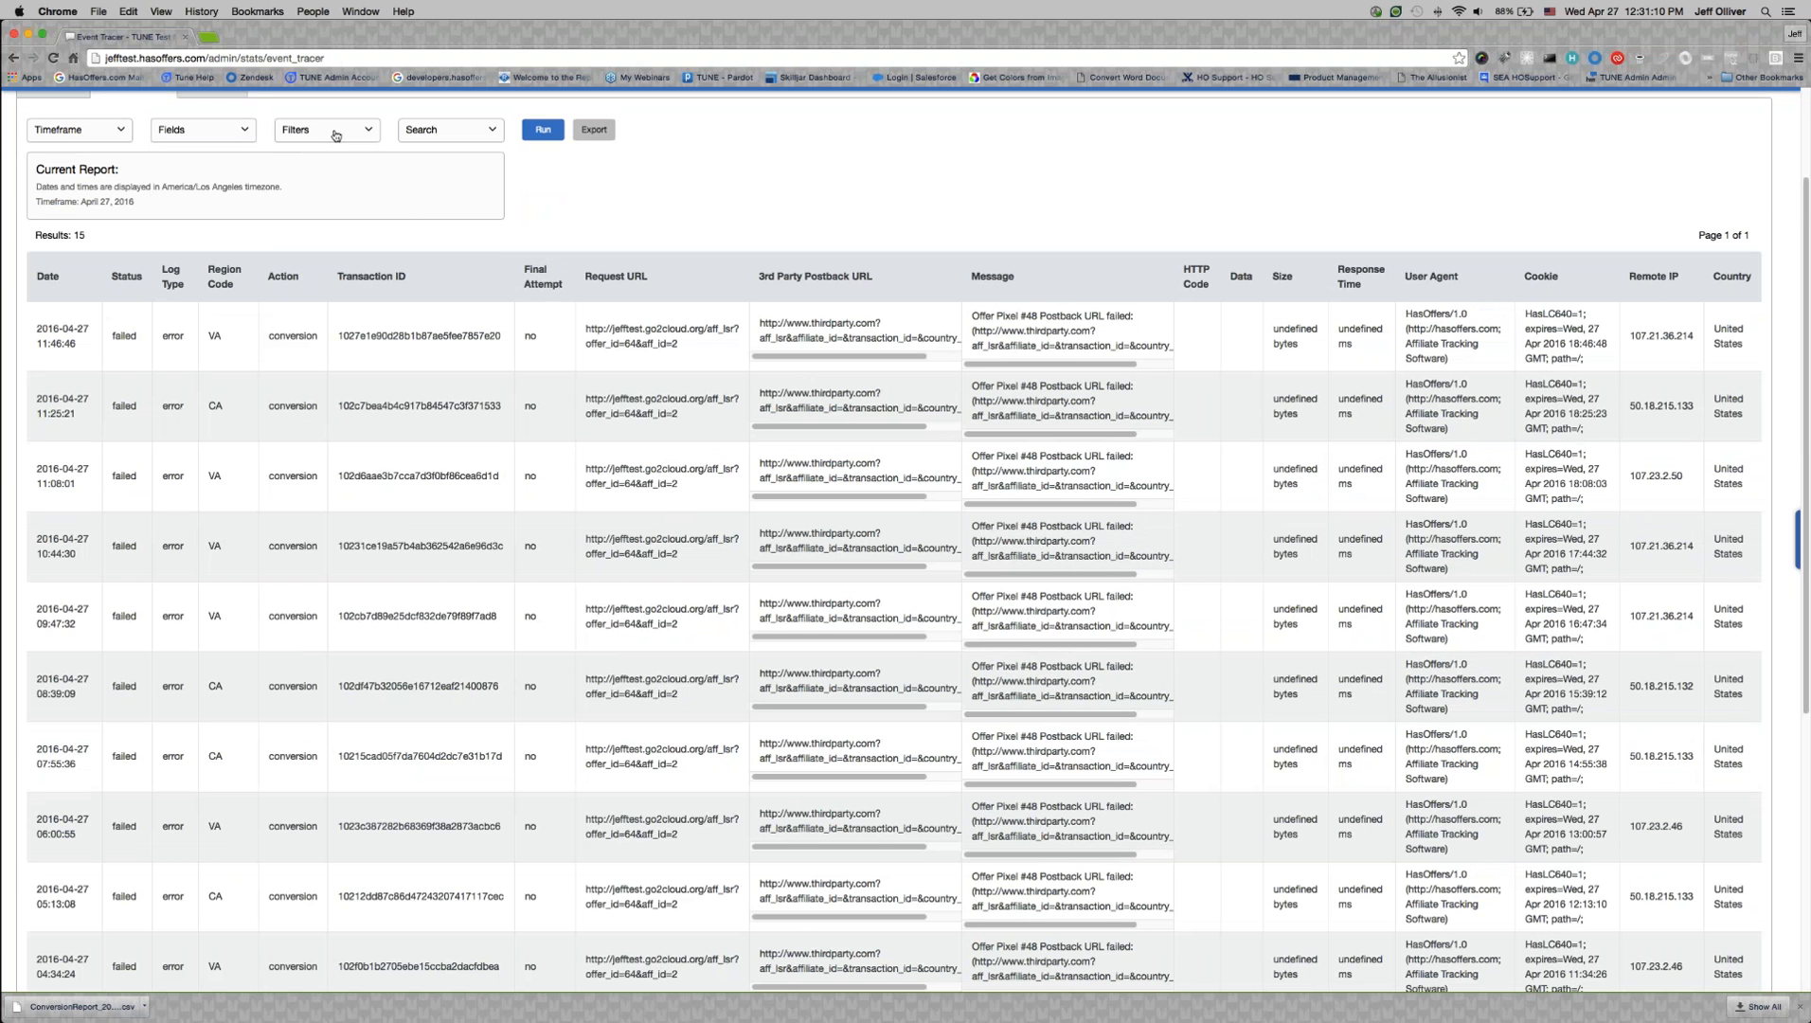
Step: Review the filters available for the Postback Logs and rerun the report
left_click(331, 132)
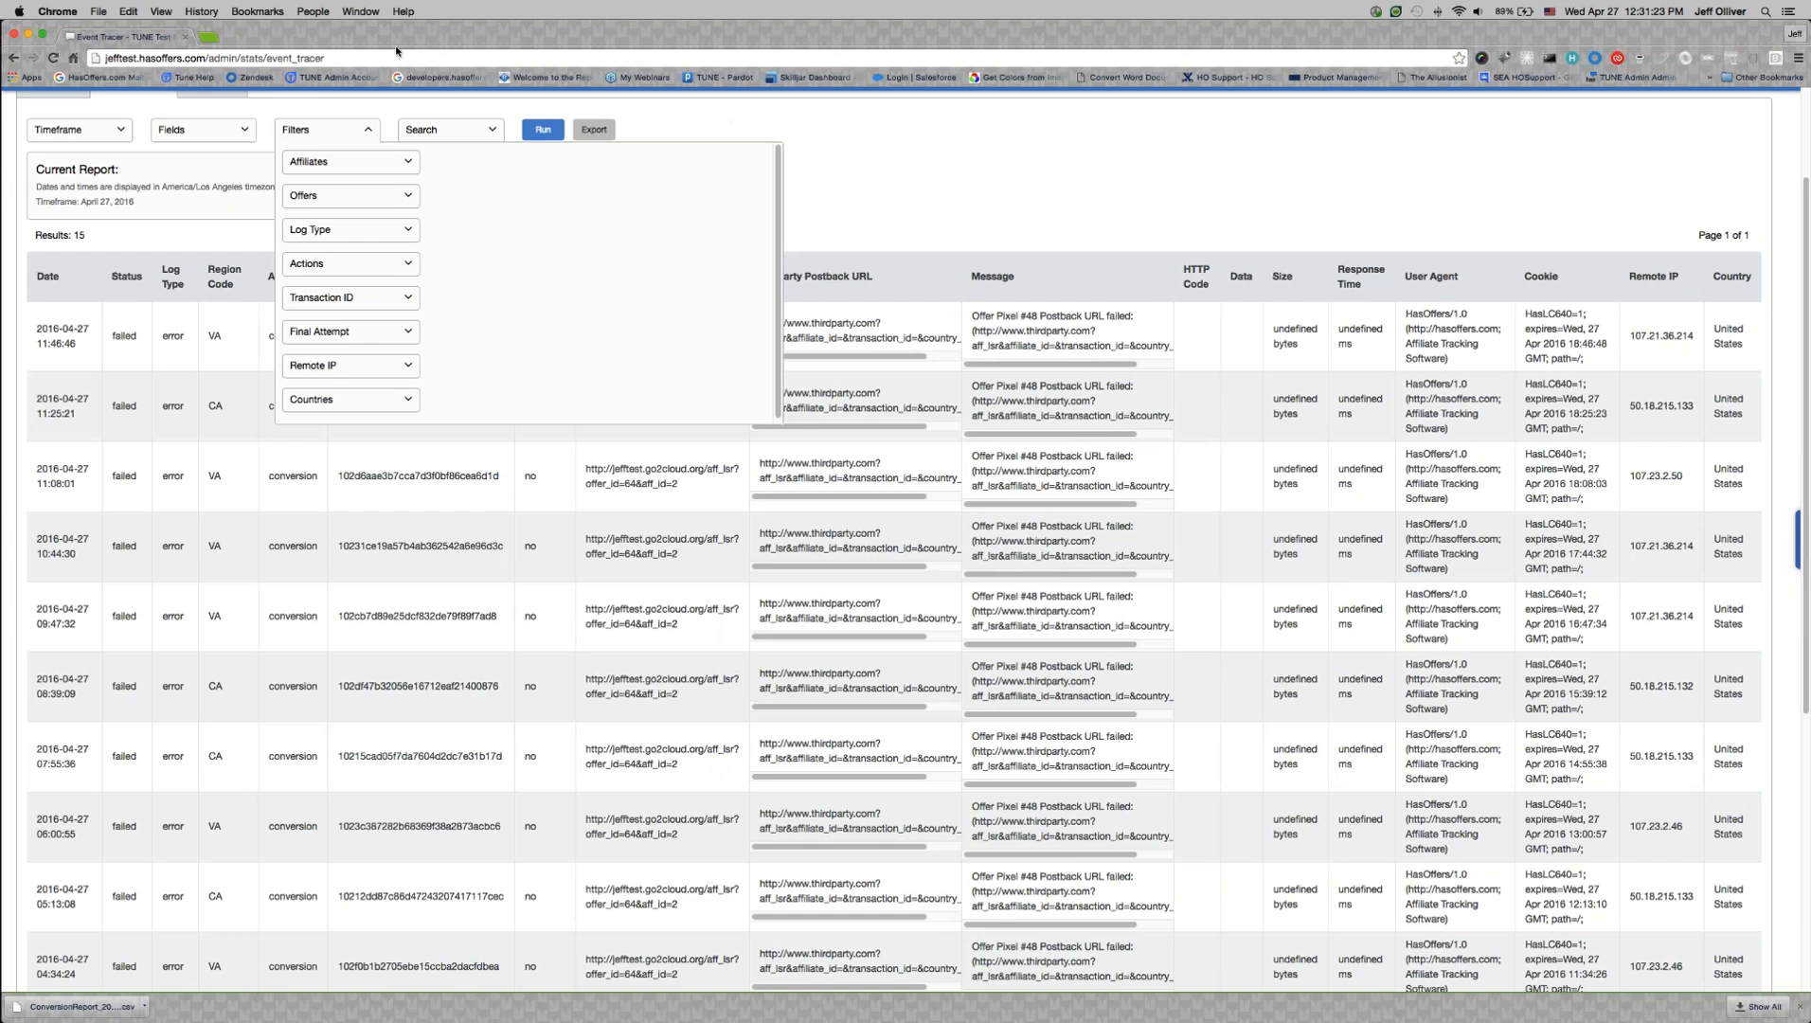
mouse_move(381, 92)
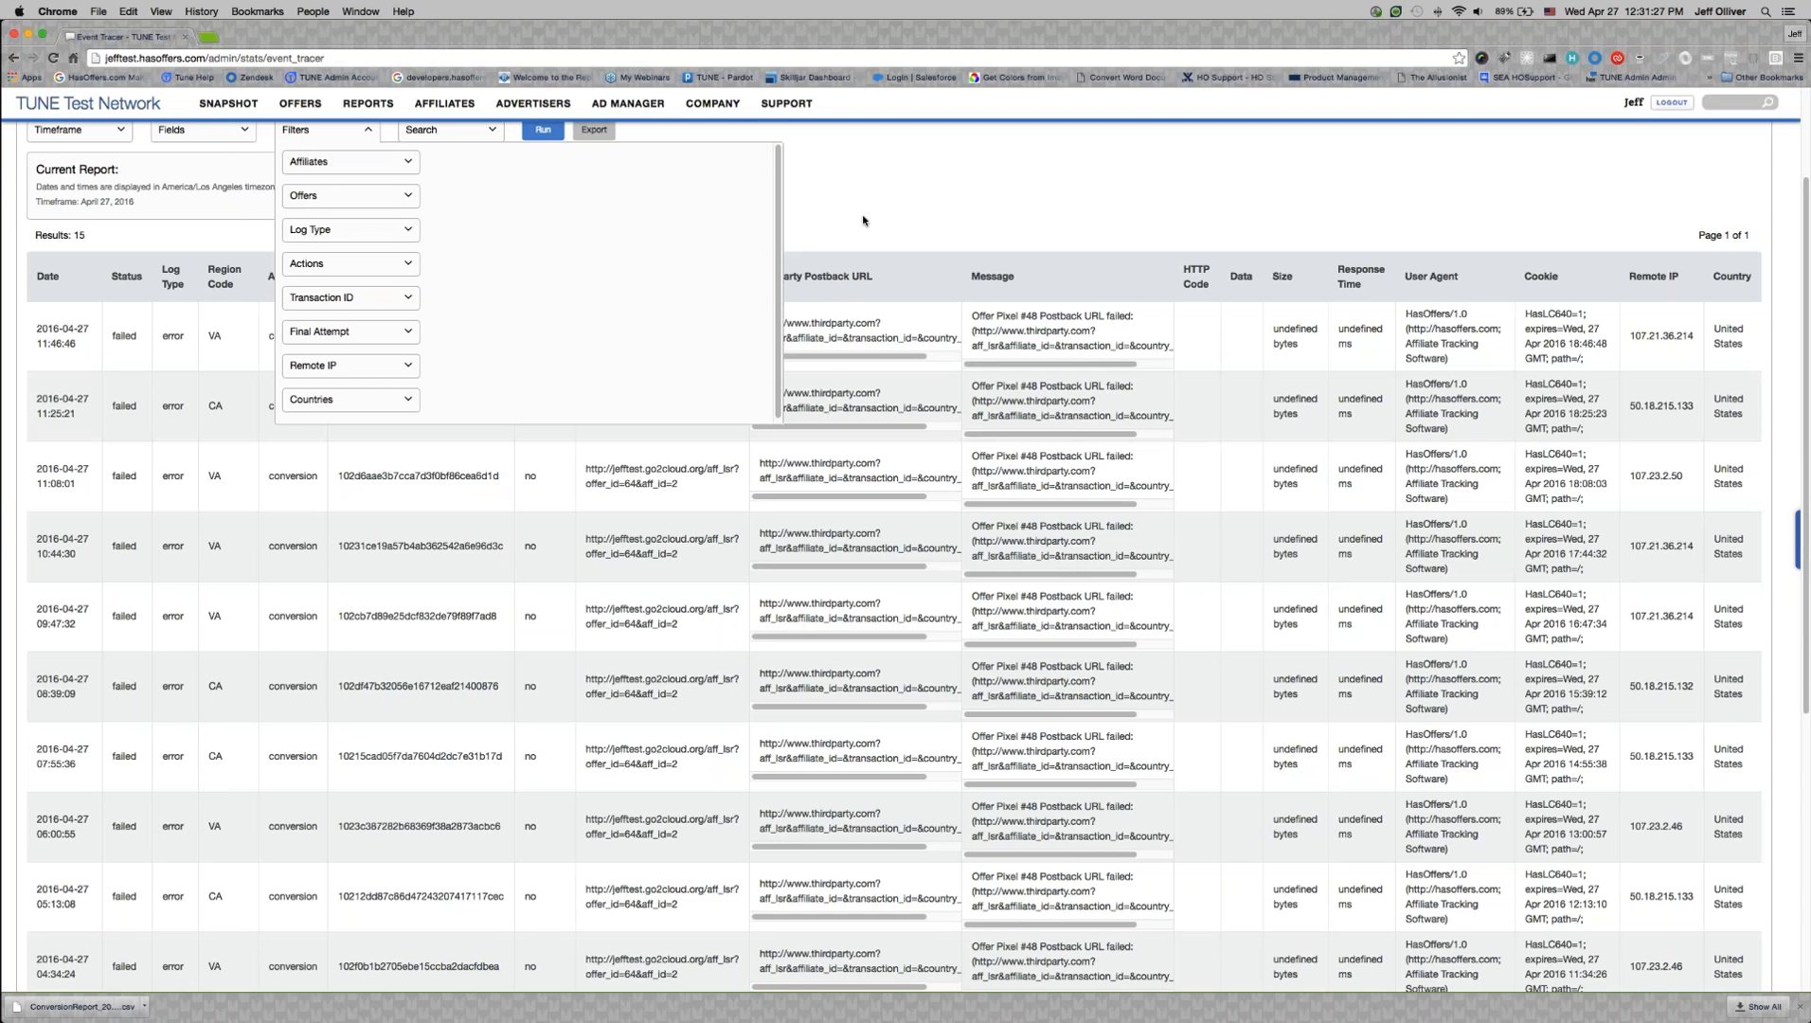
left_click(545, 129)
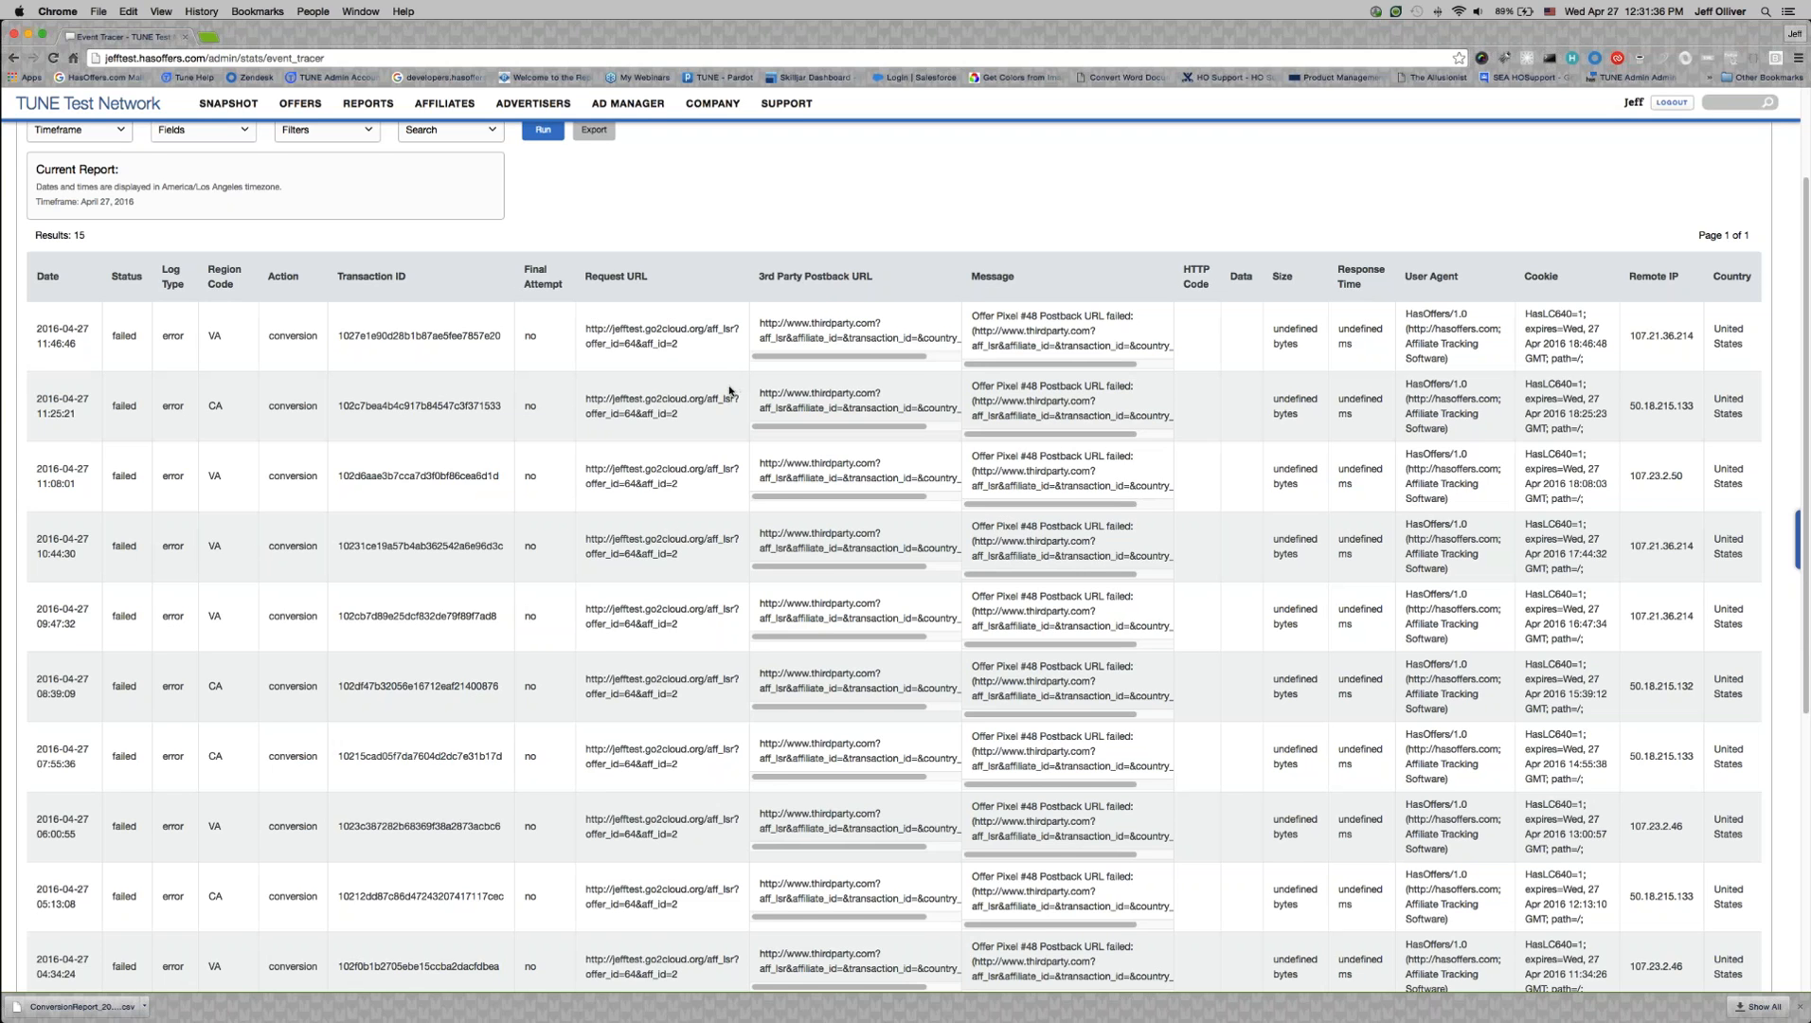
scroll(734, 387, "down", 3)
scroll(720, 388, "up", 5)
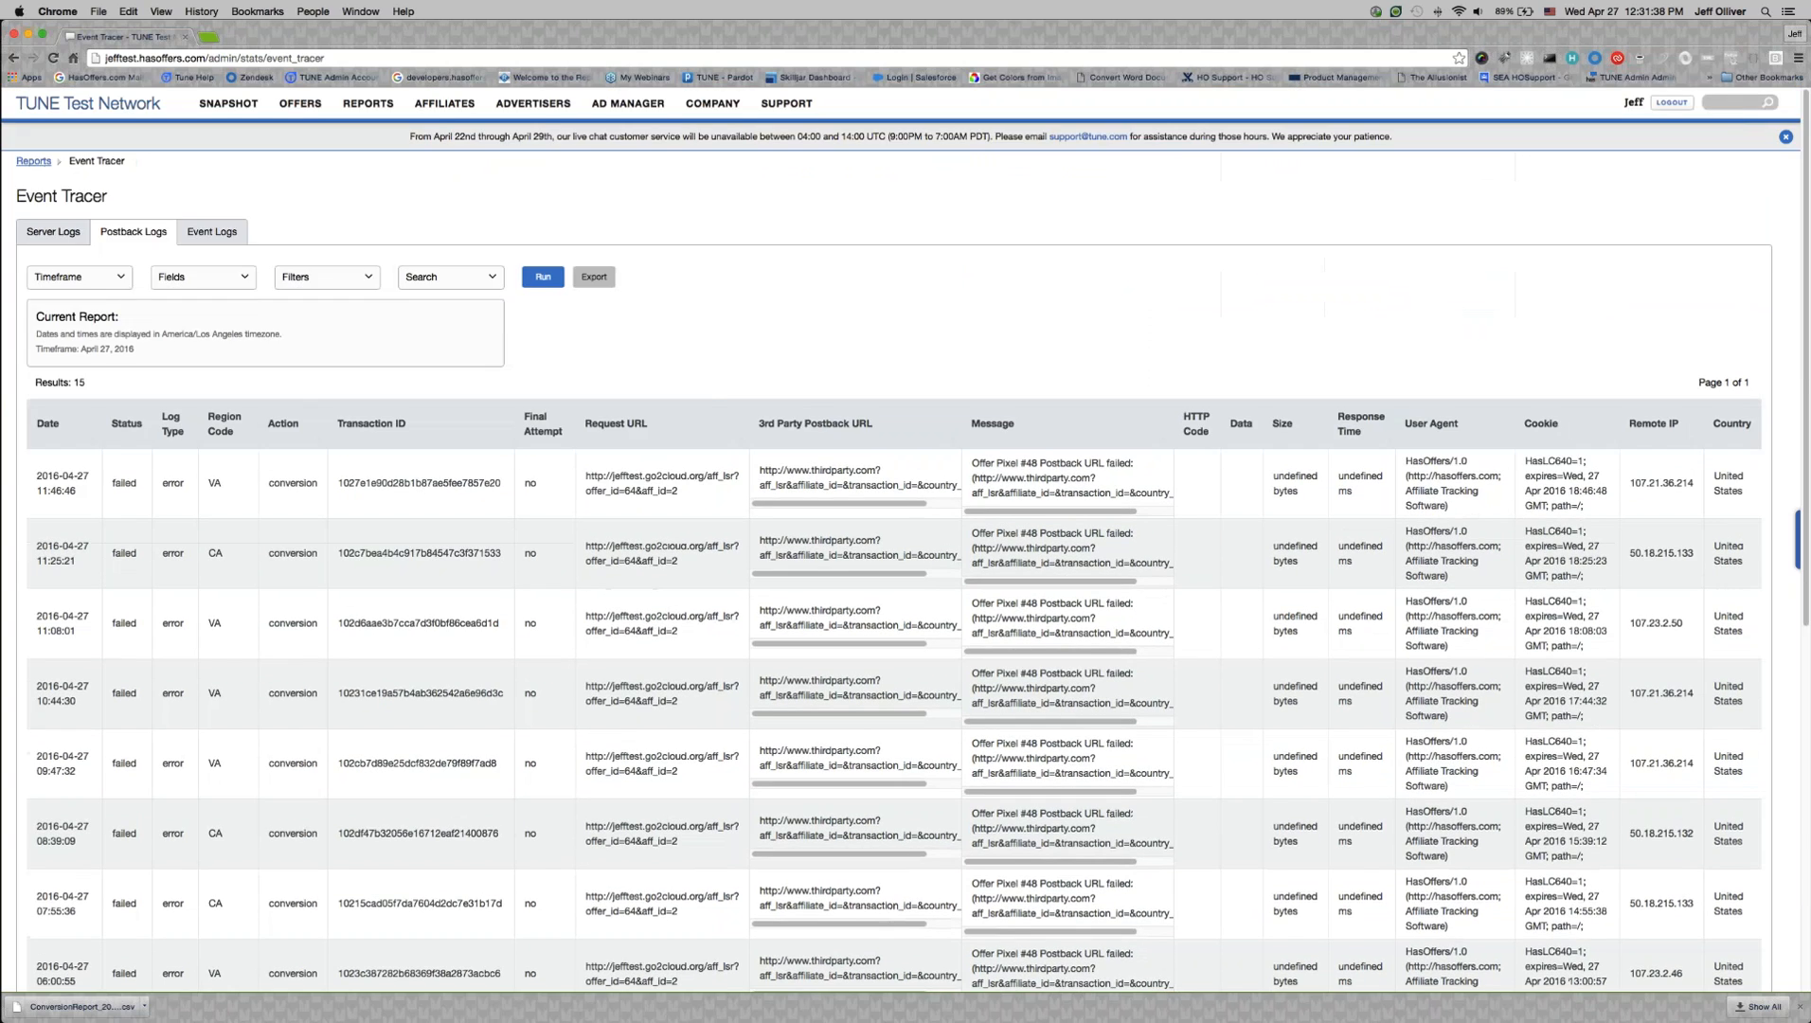
Step: Open the Event Logs and review the available filters, fields and search options
left_click(229, 235)
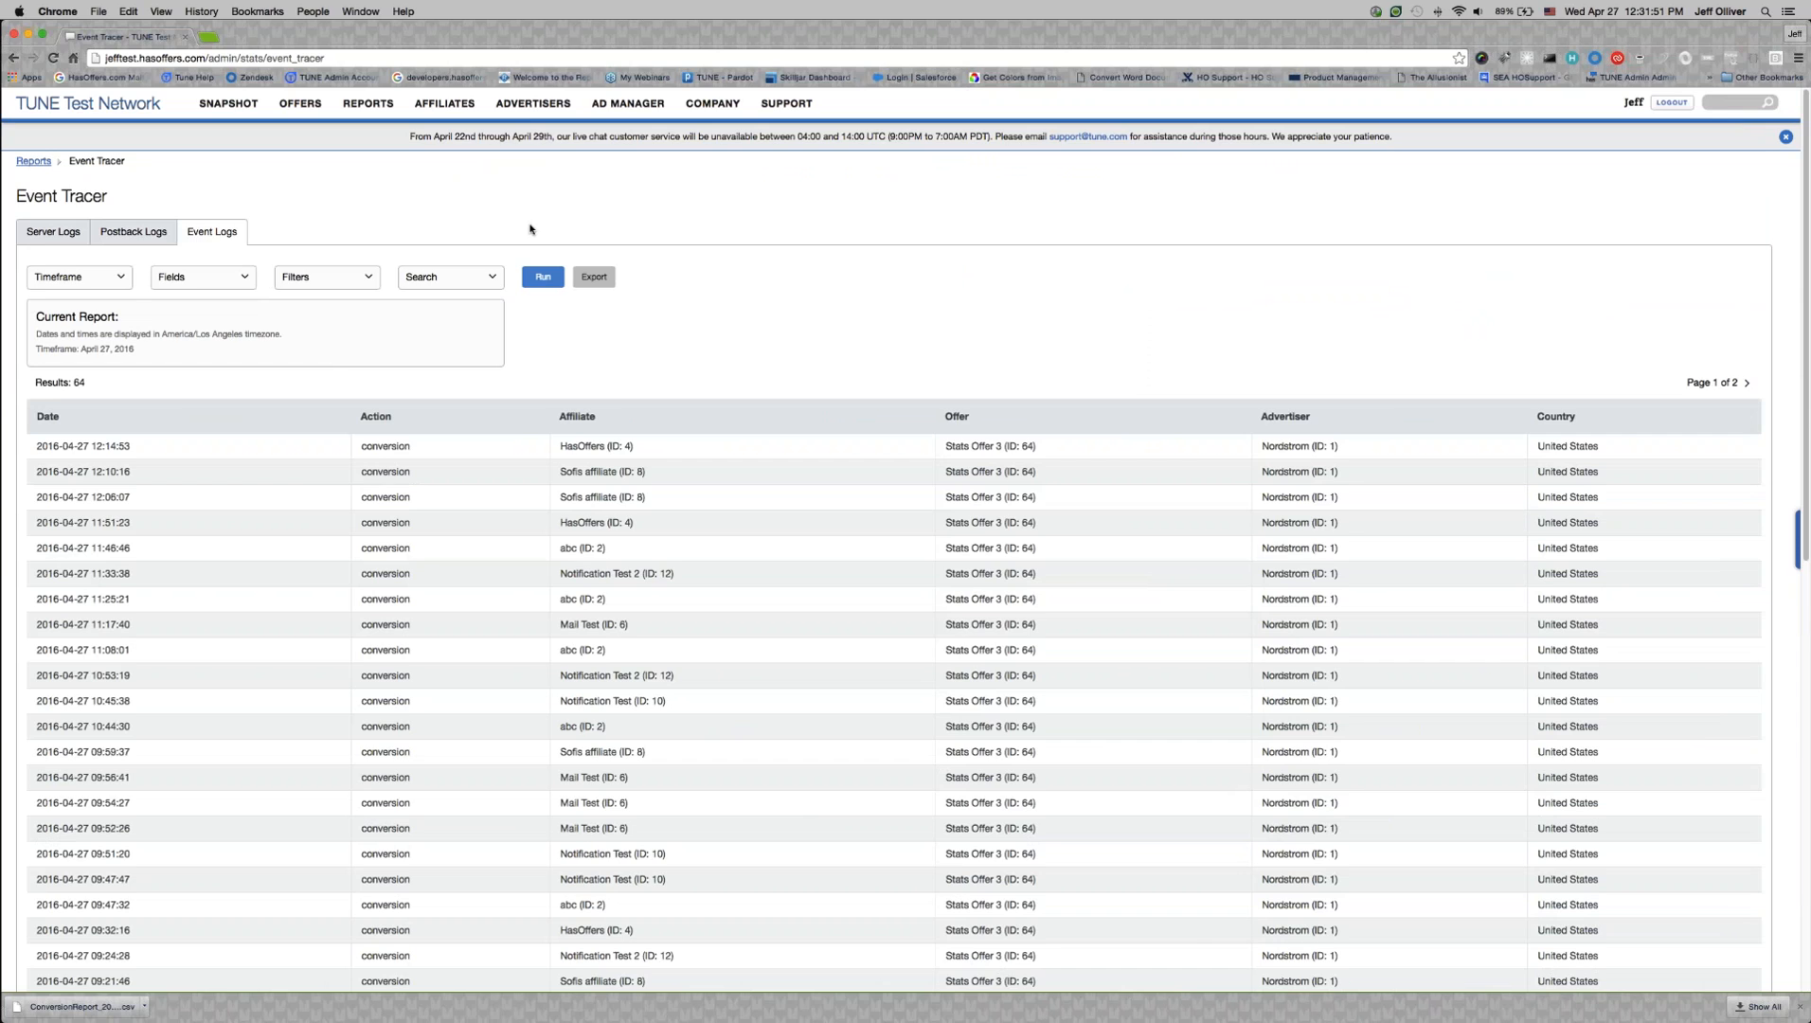
left_click(344, 284)
left_click(205, 281)
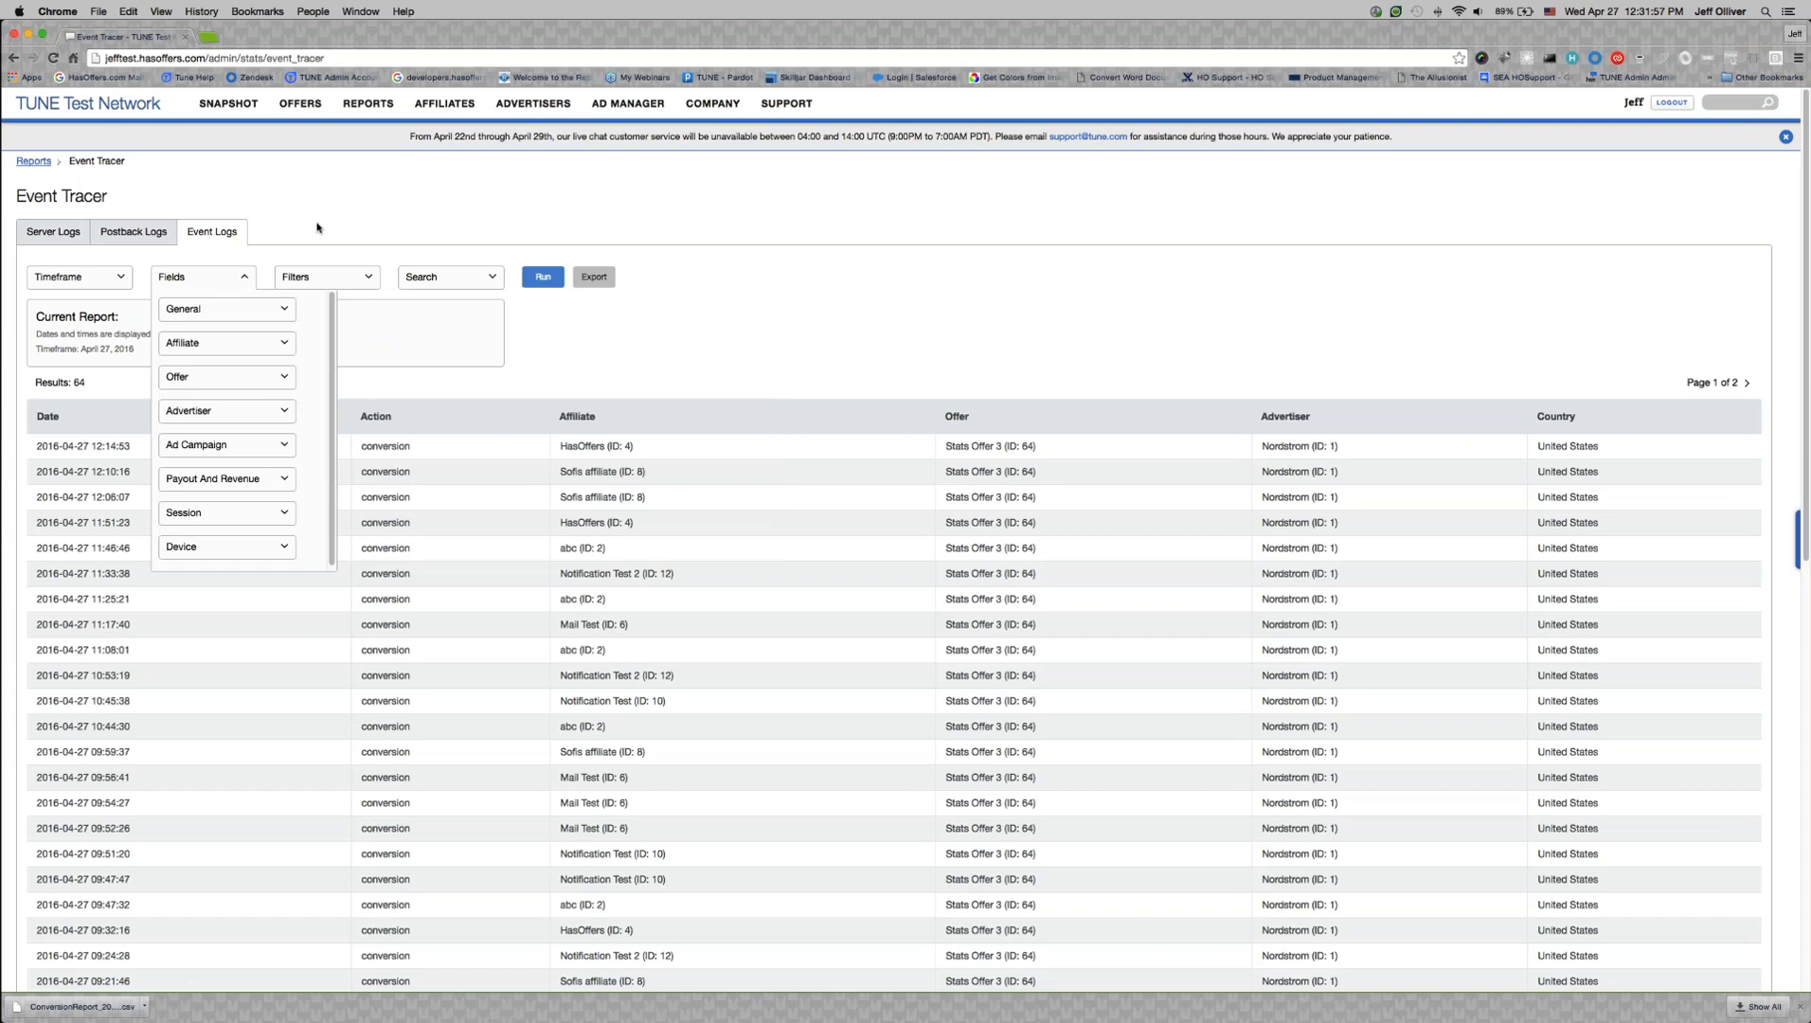
left_click(451, 286)
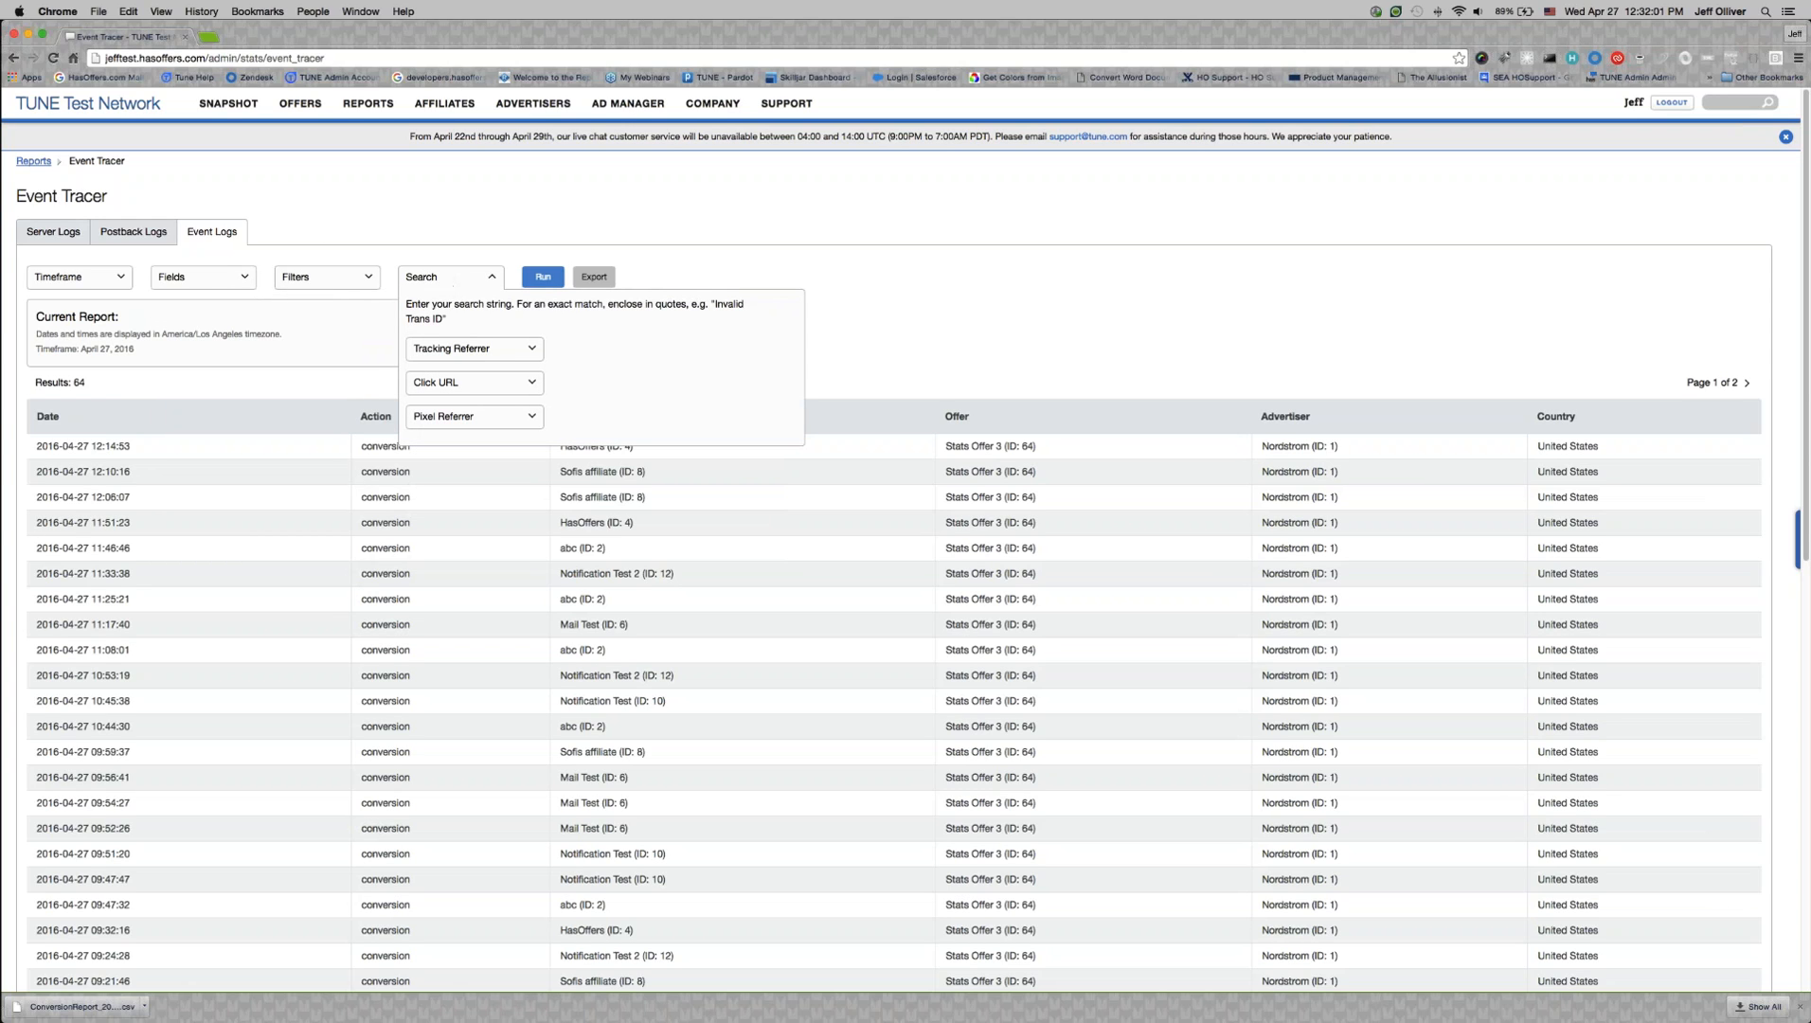
Step: Add the general fields is click unique and click URL to the Event Logs report
left_click(218, 284)
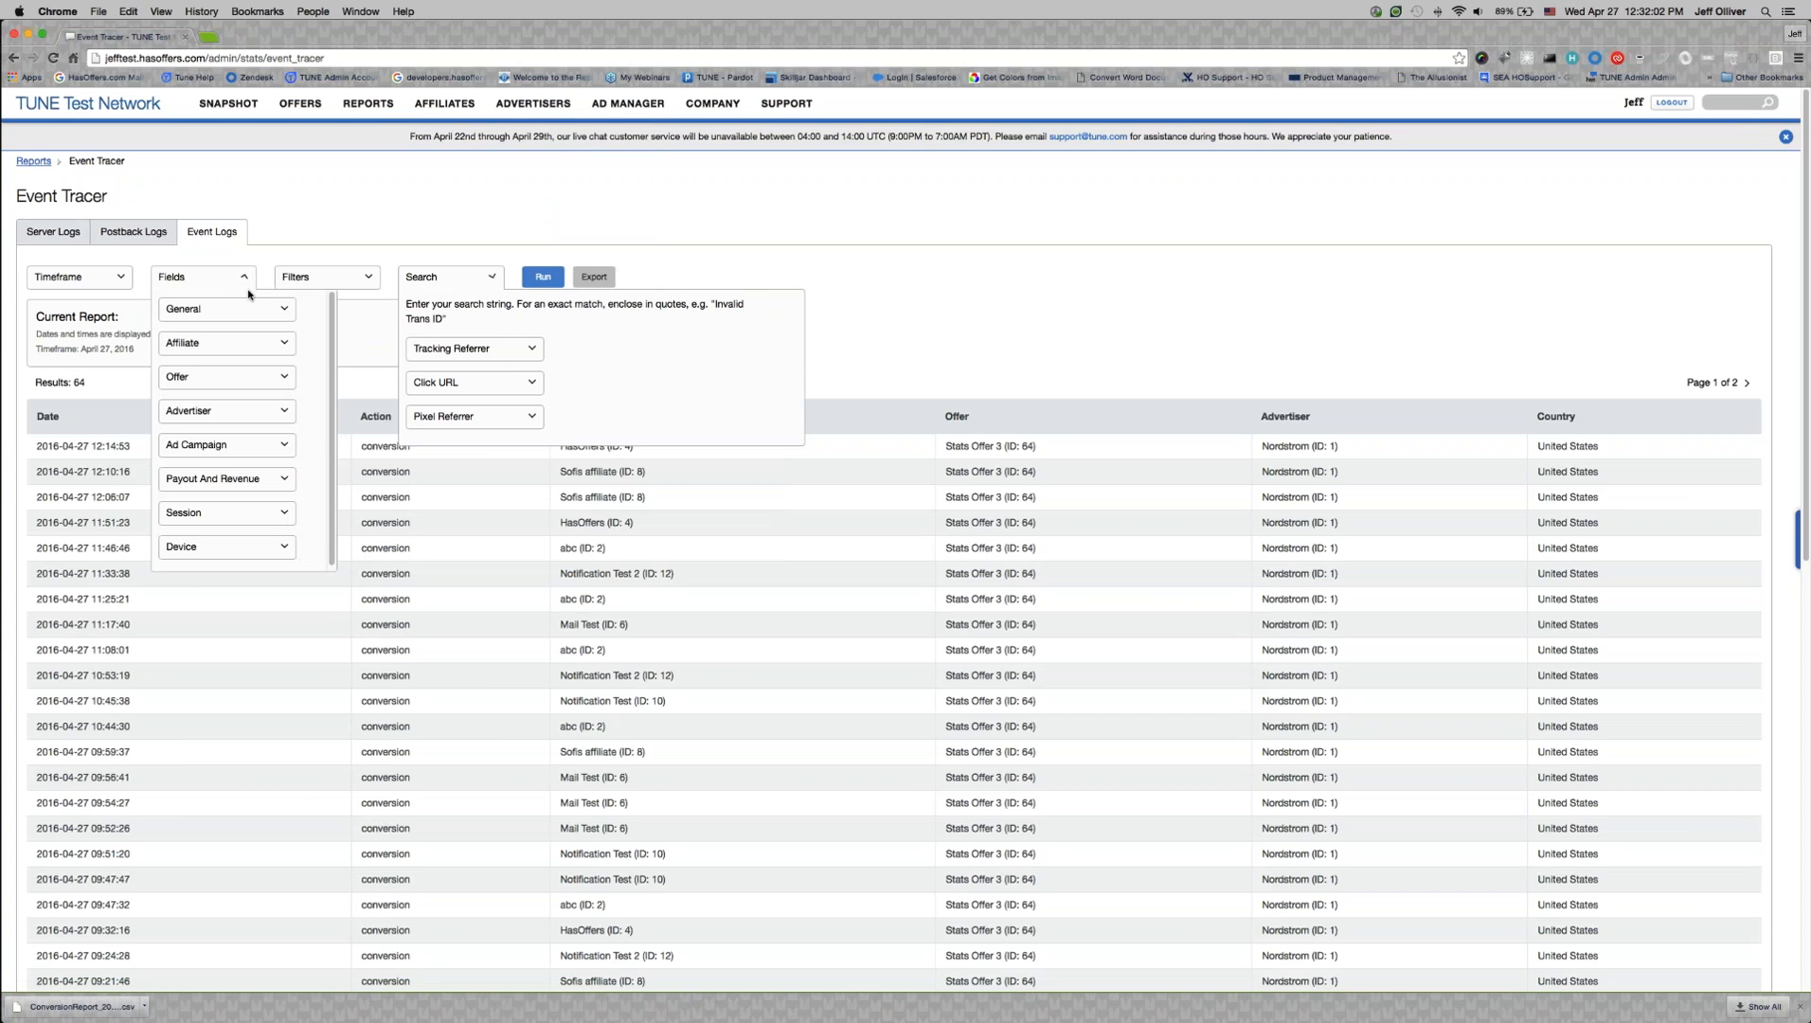
scroll(223, 297, "down", 1)
left_click(218, 287)
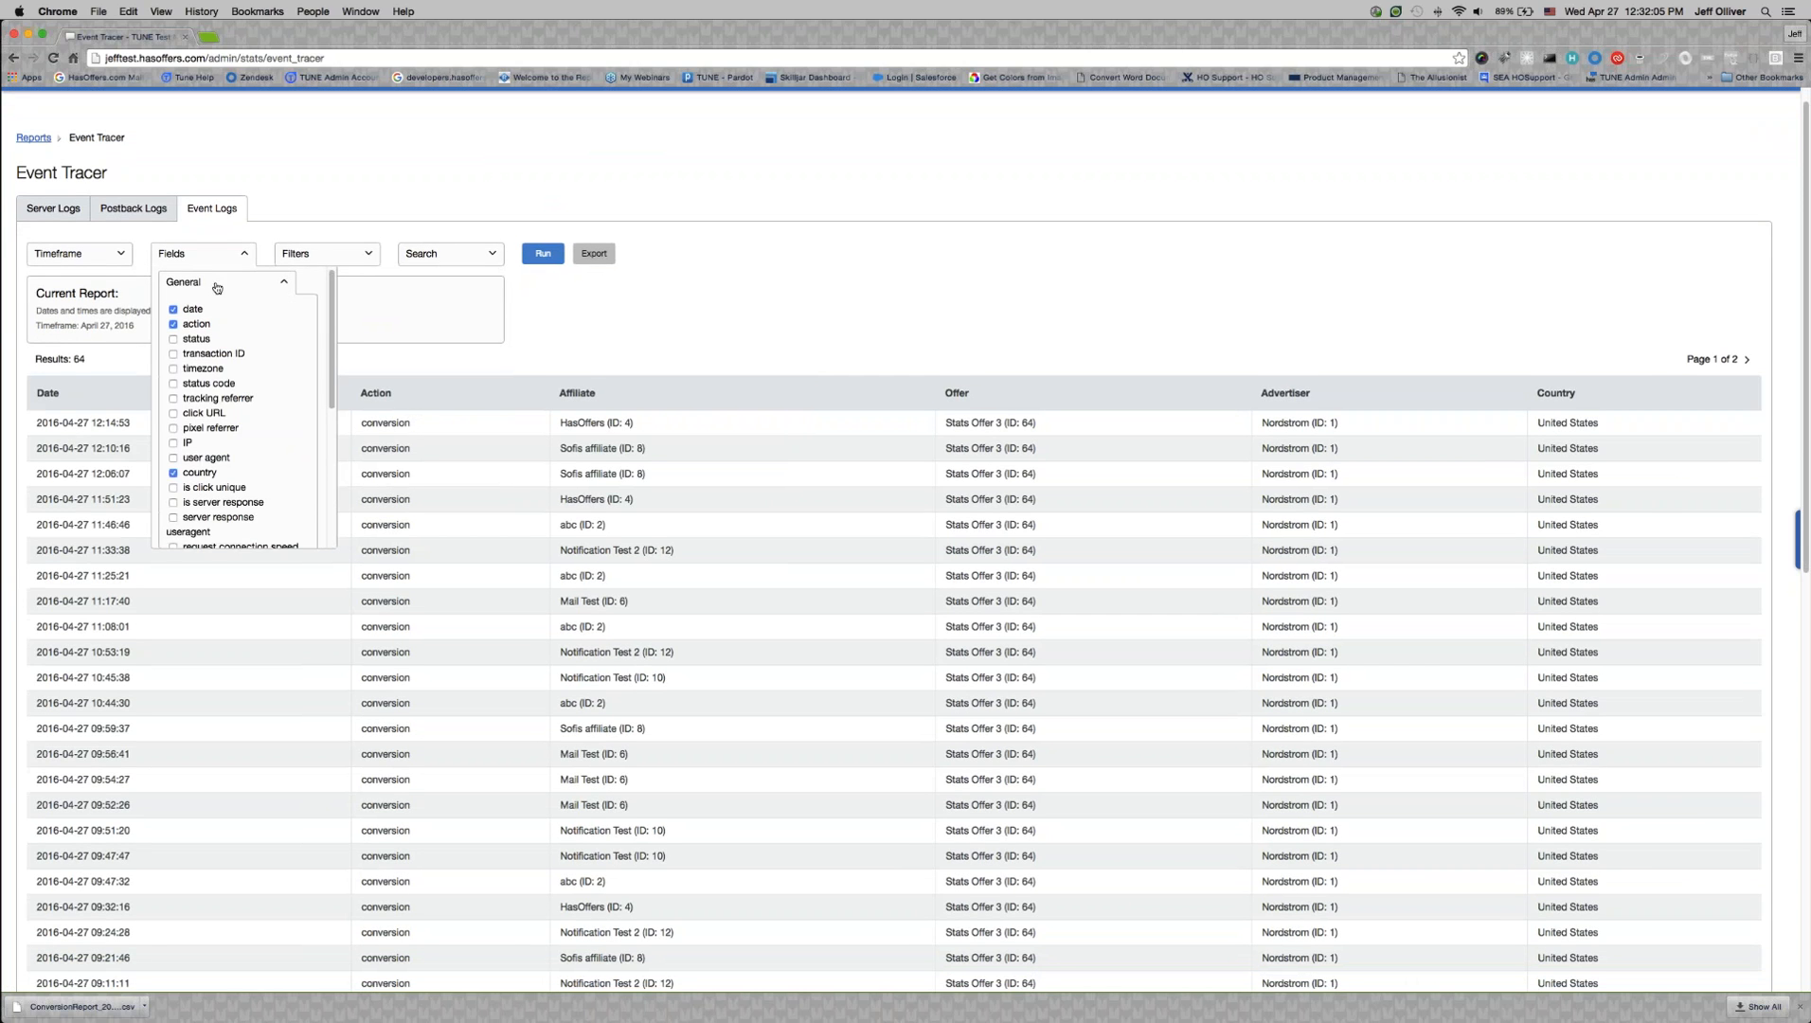
scroll(242, 407, "down", 3)
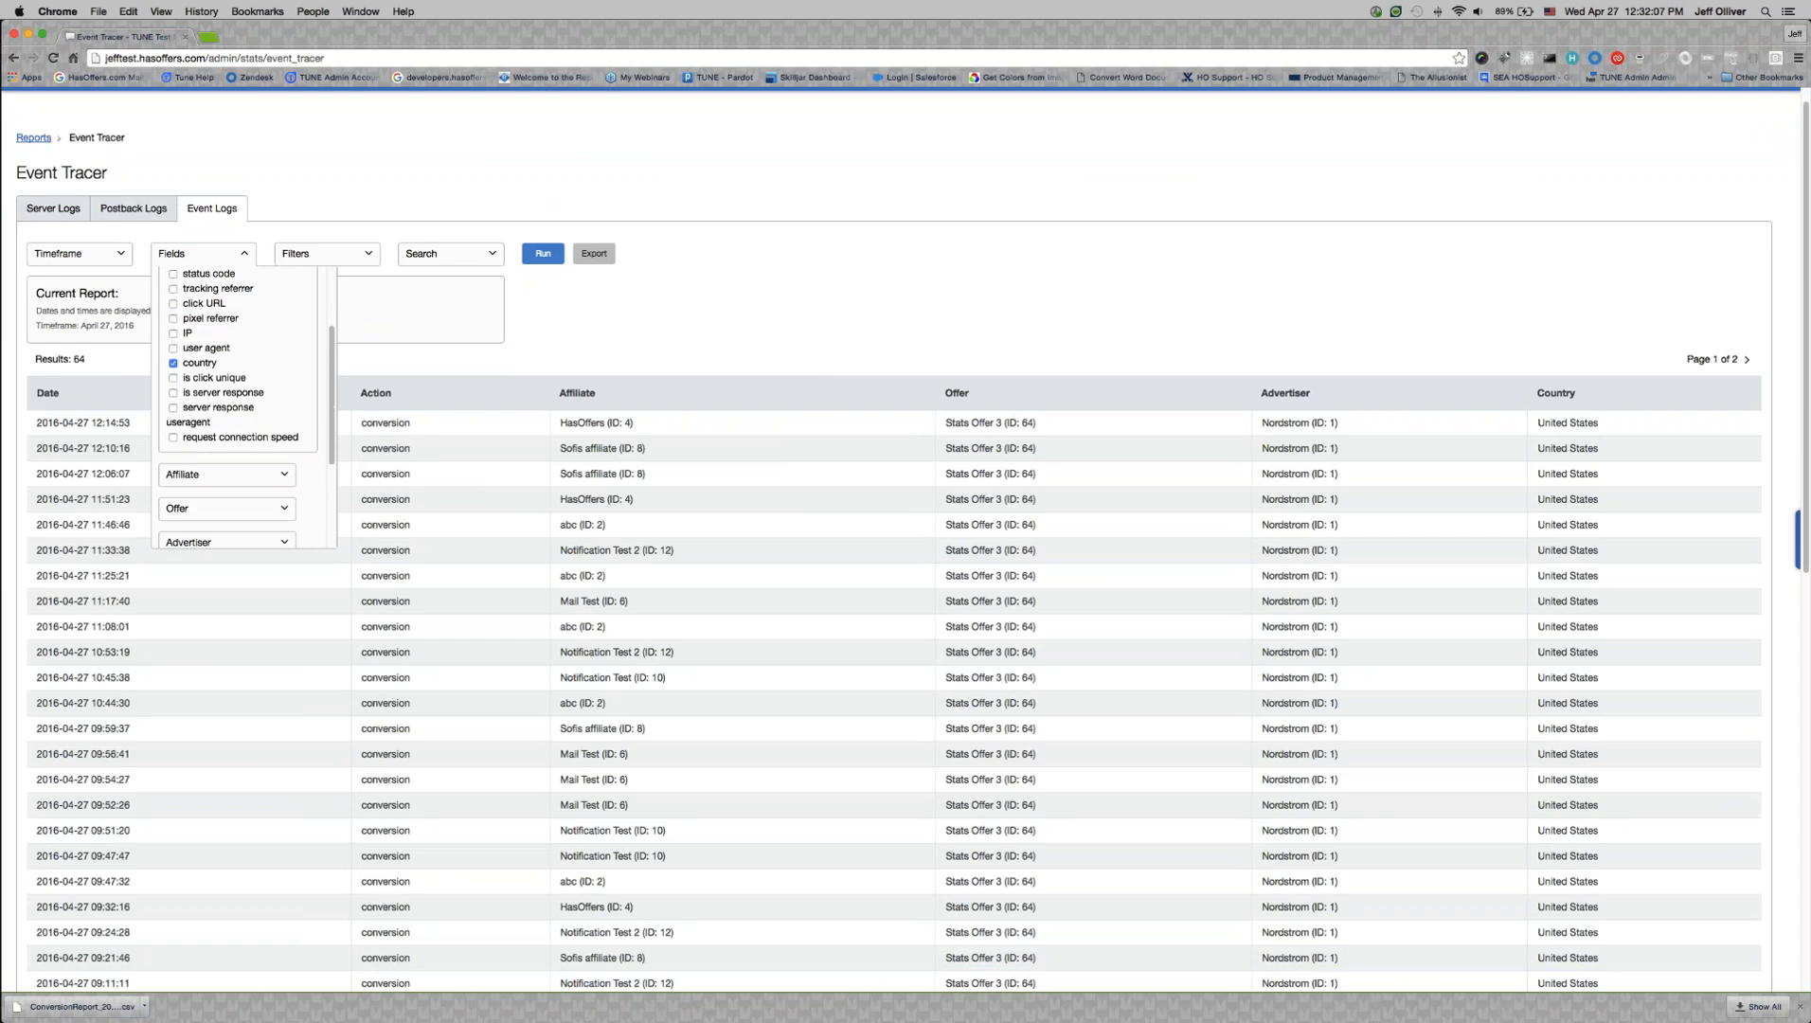
left_click(173, 377)
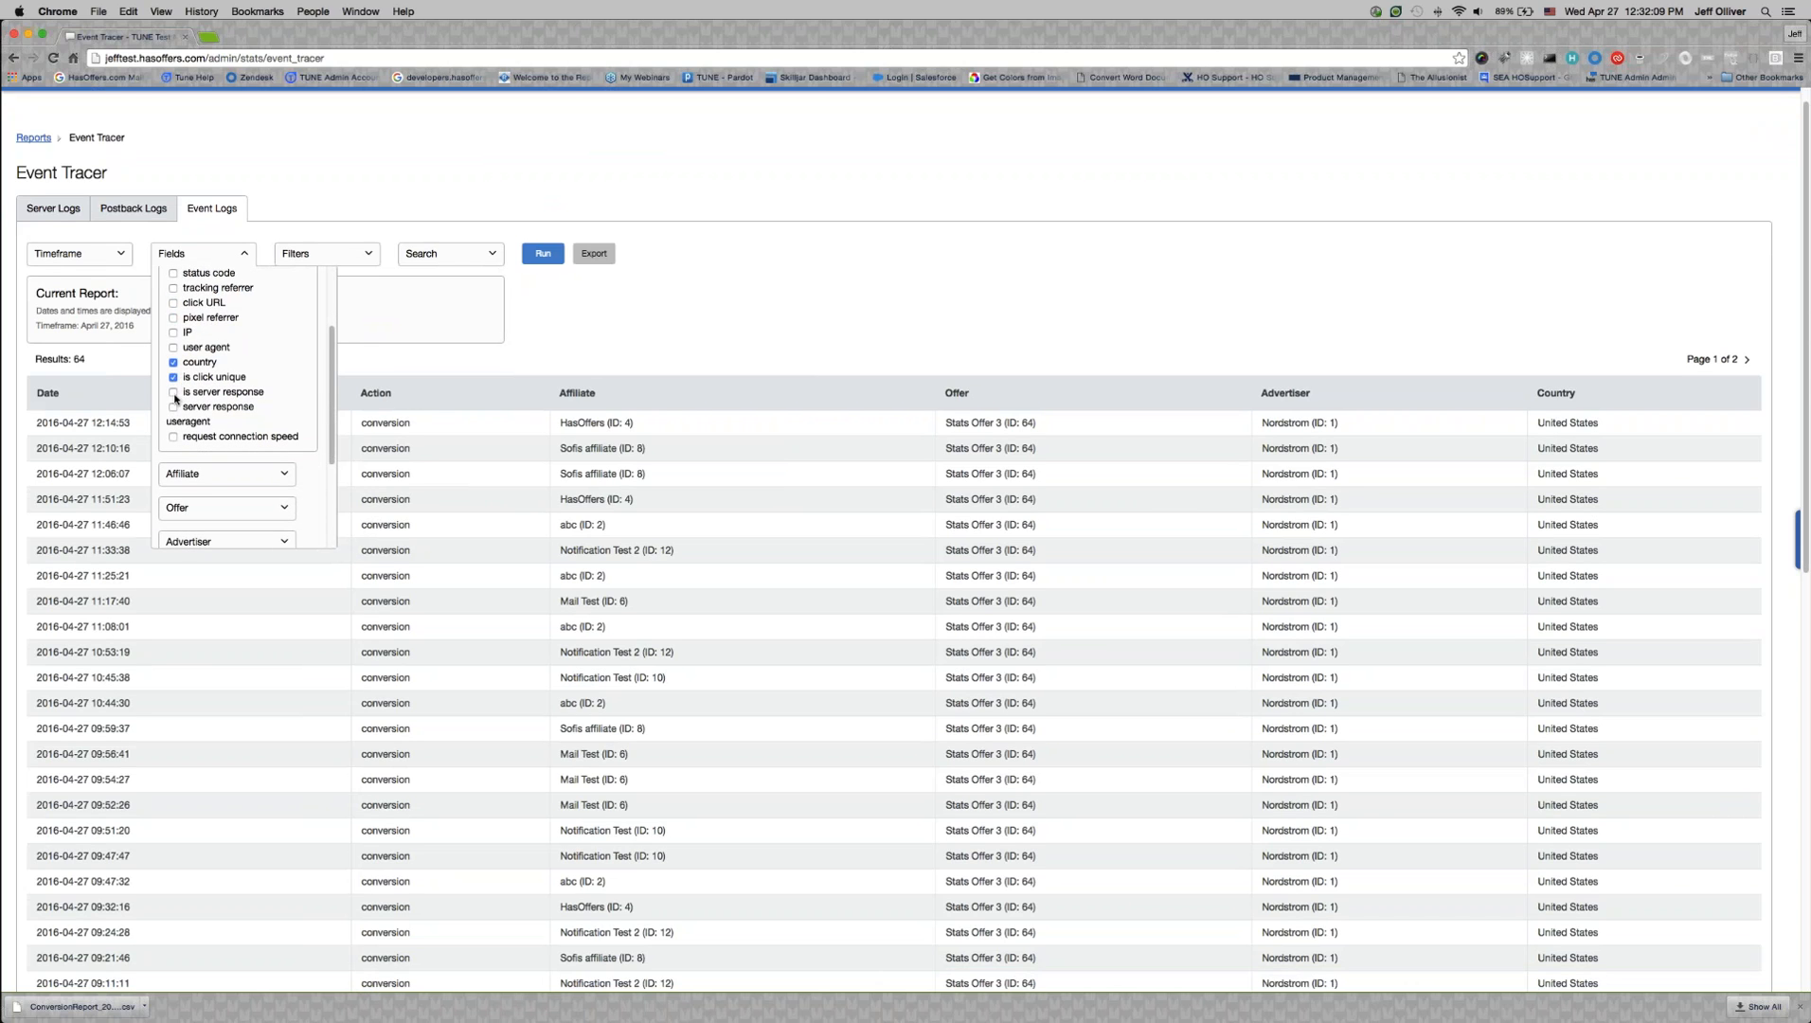
scroll(159, 328, "up", 2)
left_click(173, 355)
scroll(173, 356, "up", 3)
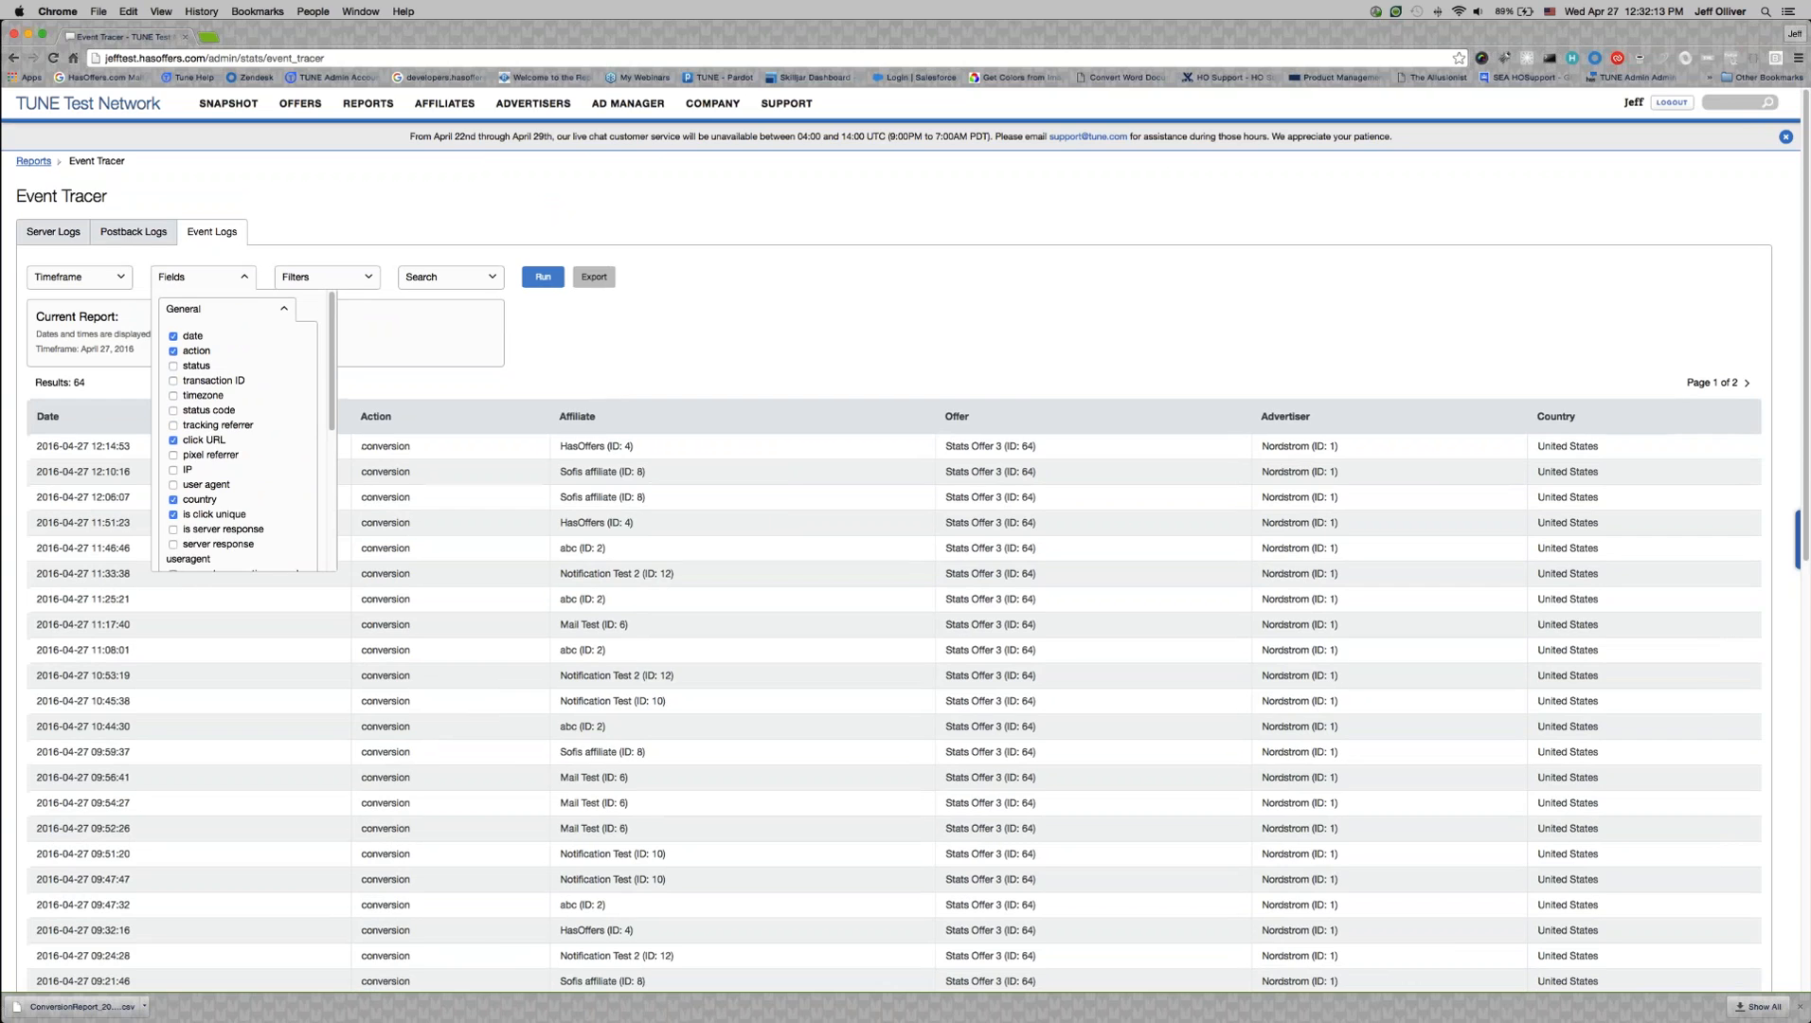
Step: Filter the Event Logs to click actions only and run the report
left_click(313, 278)
left_click(350, 308)
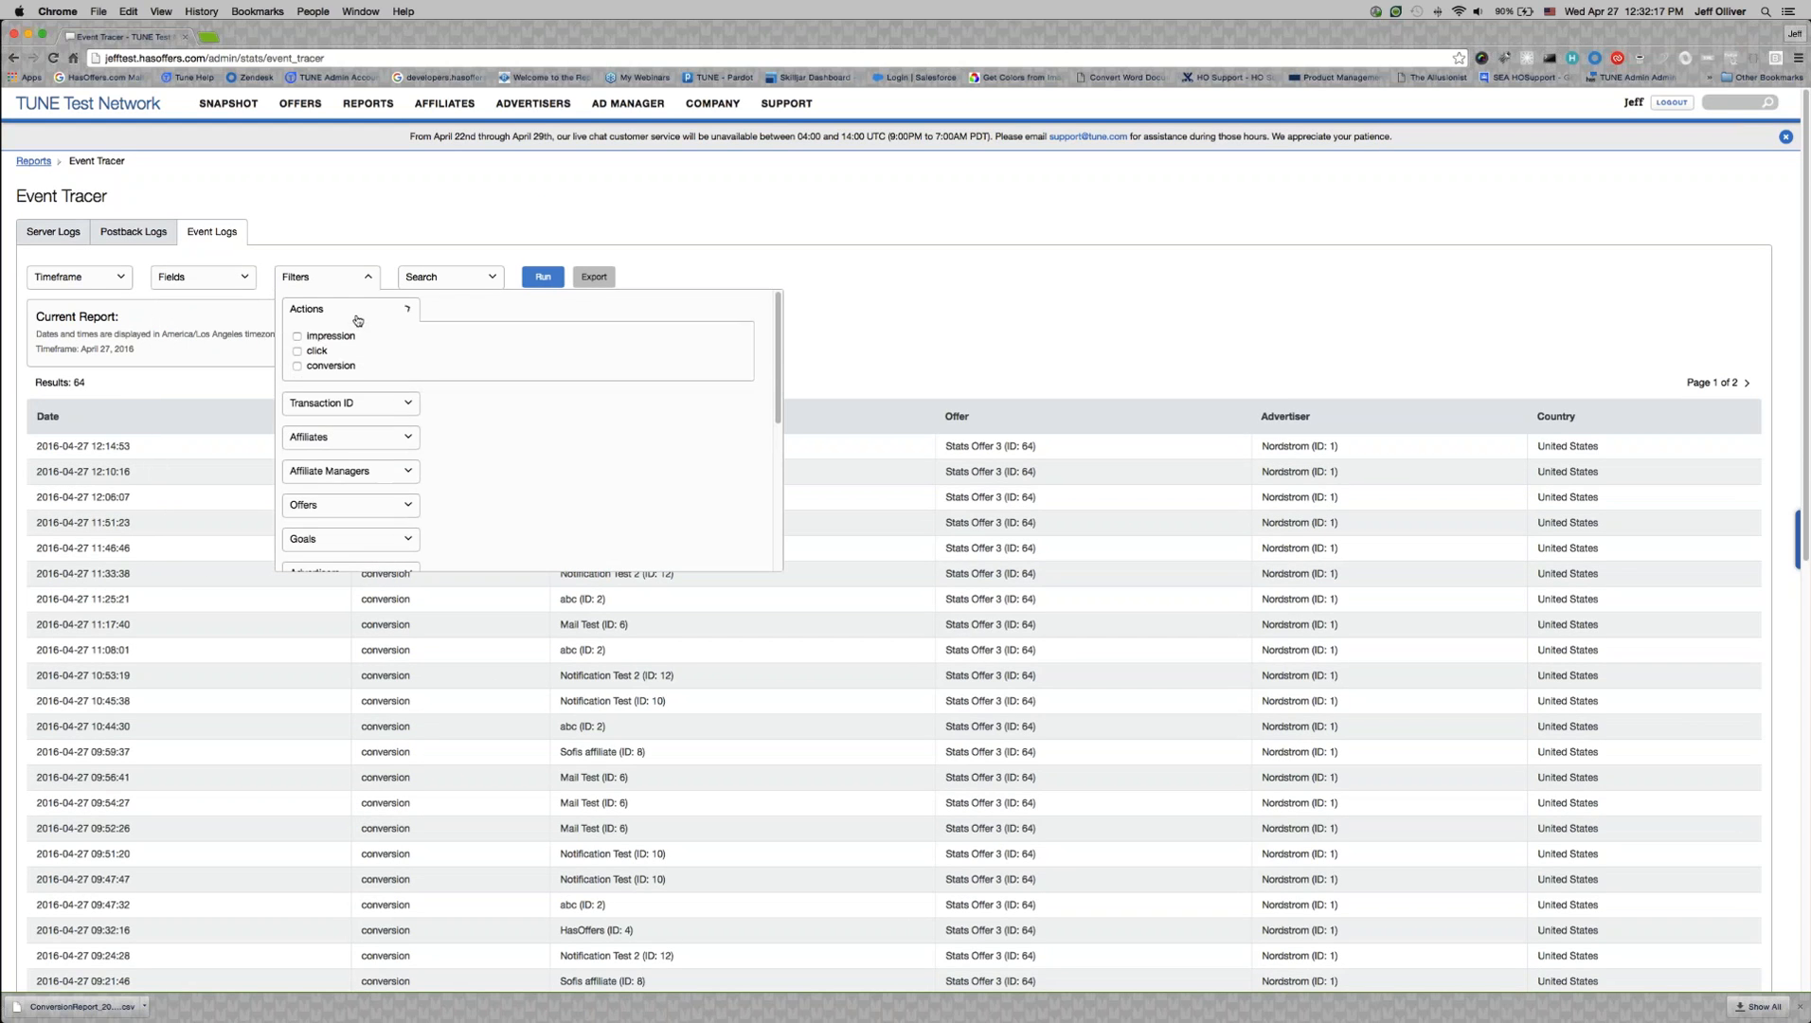
left_click(298, 350)
left_click(543, 276)
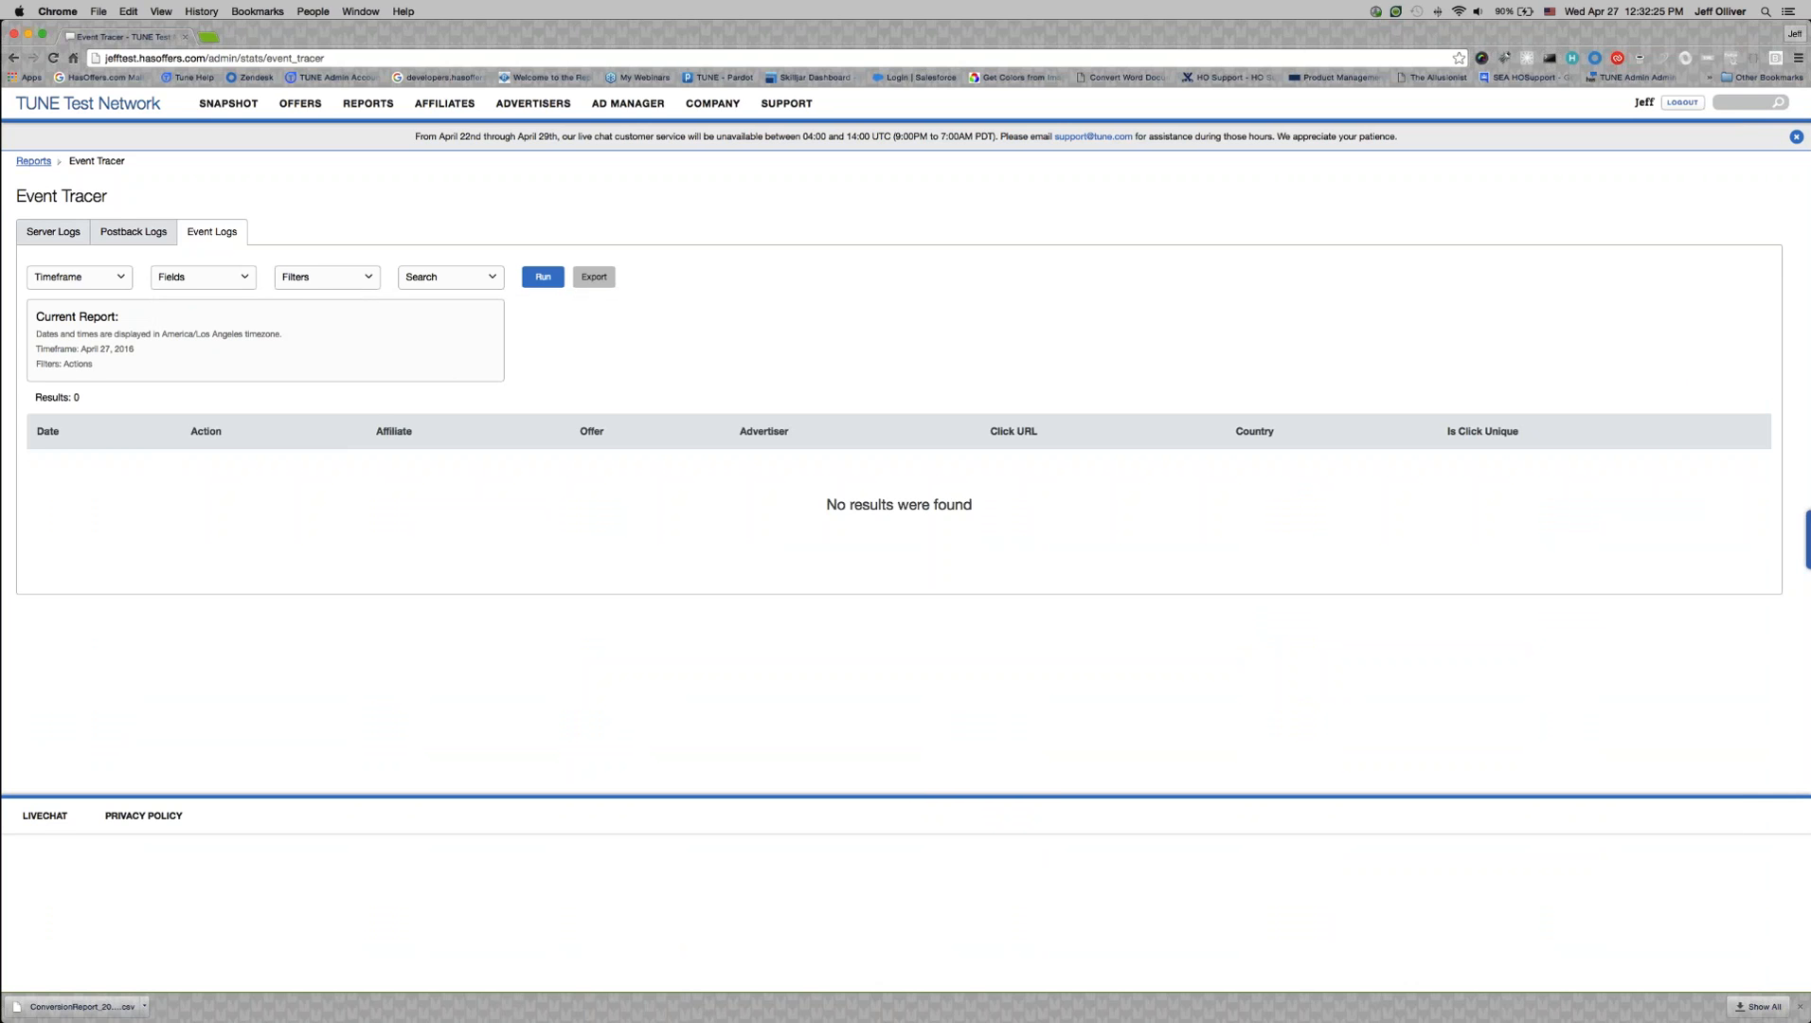
Step: Add the offer Camp Chef Deluxe Stove (ID: 32) to the Event Logs filters
left_click(326, 280)
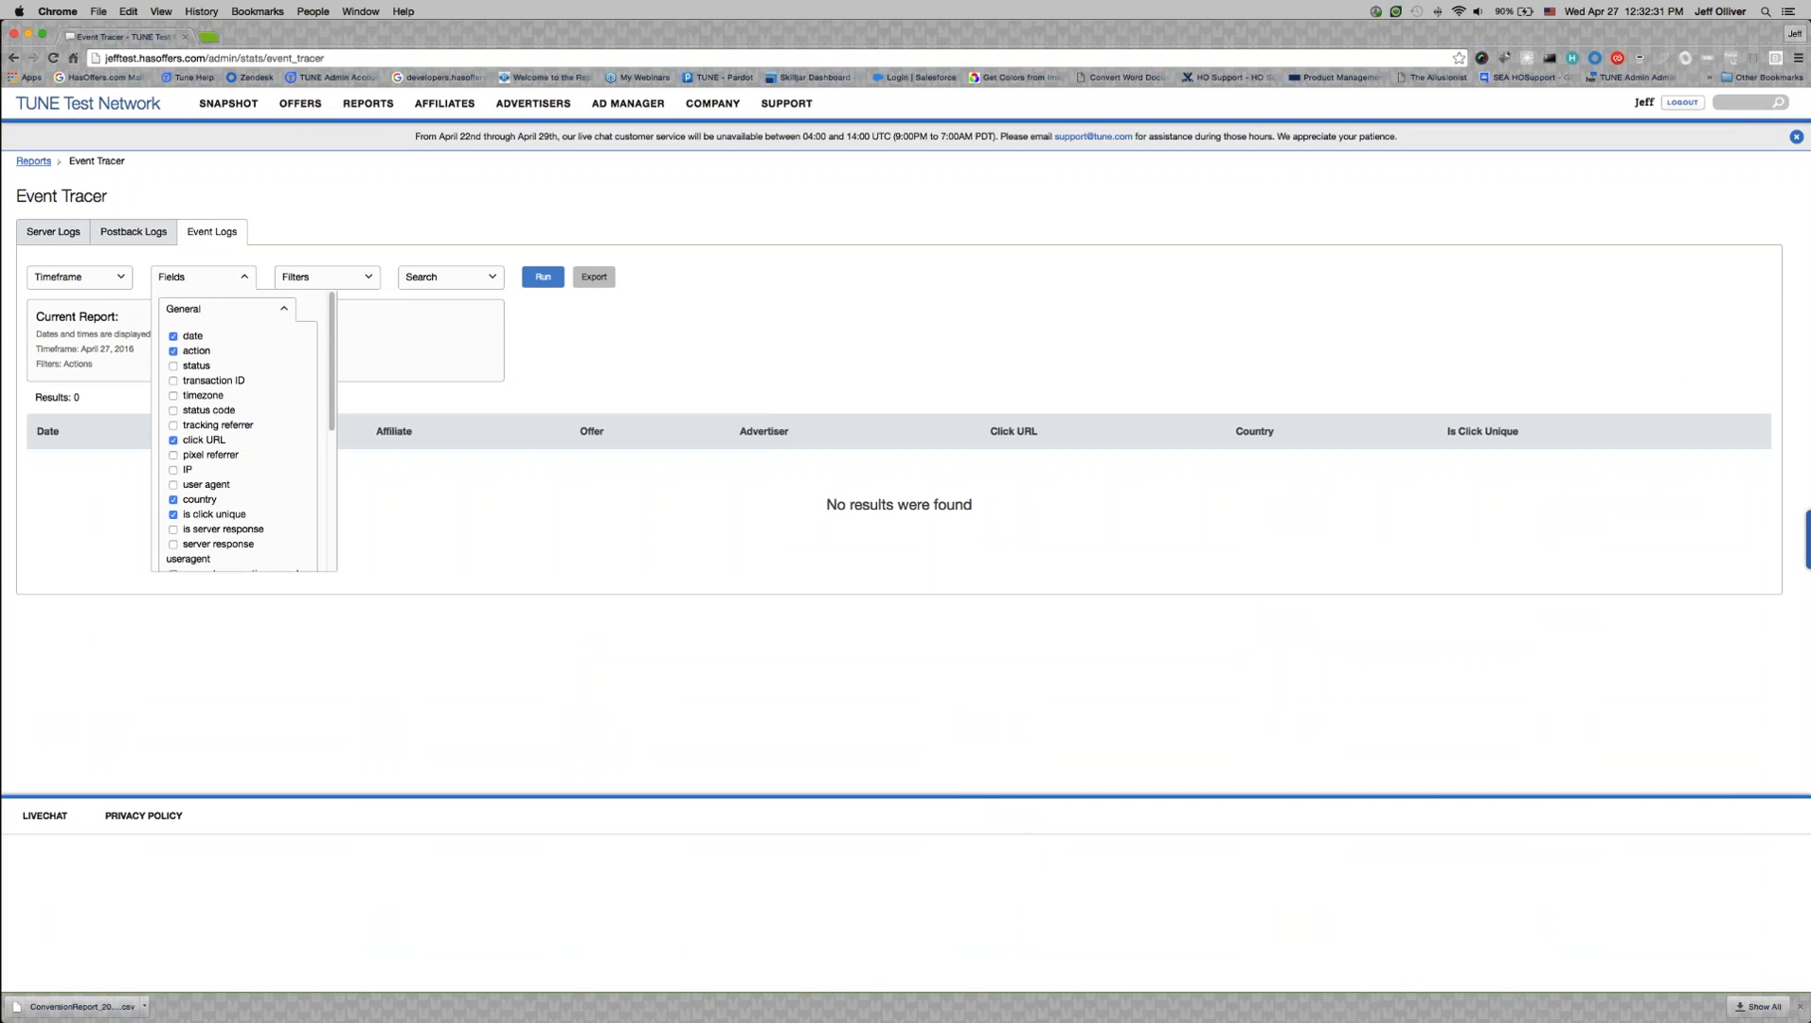
left_click(367, 278)
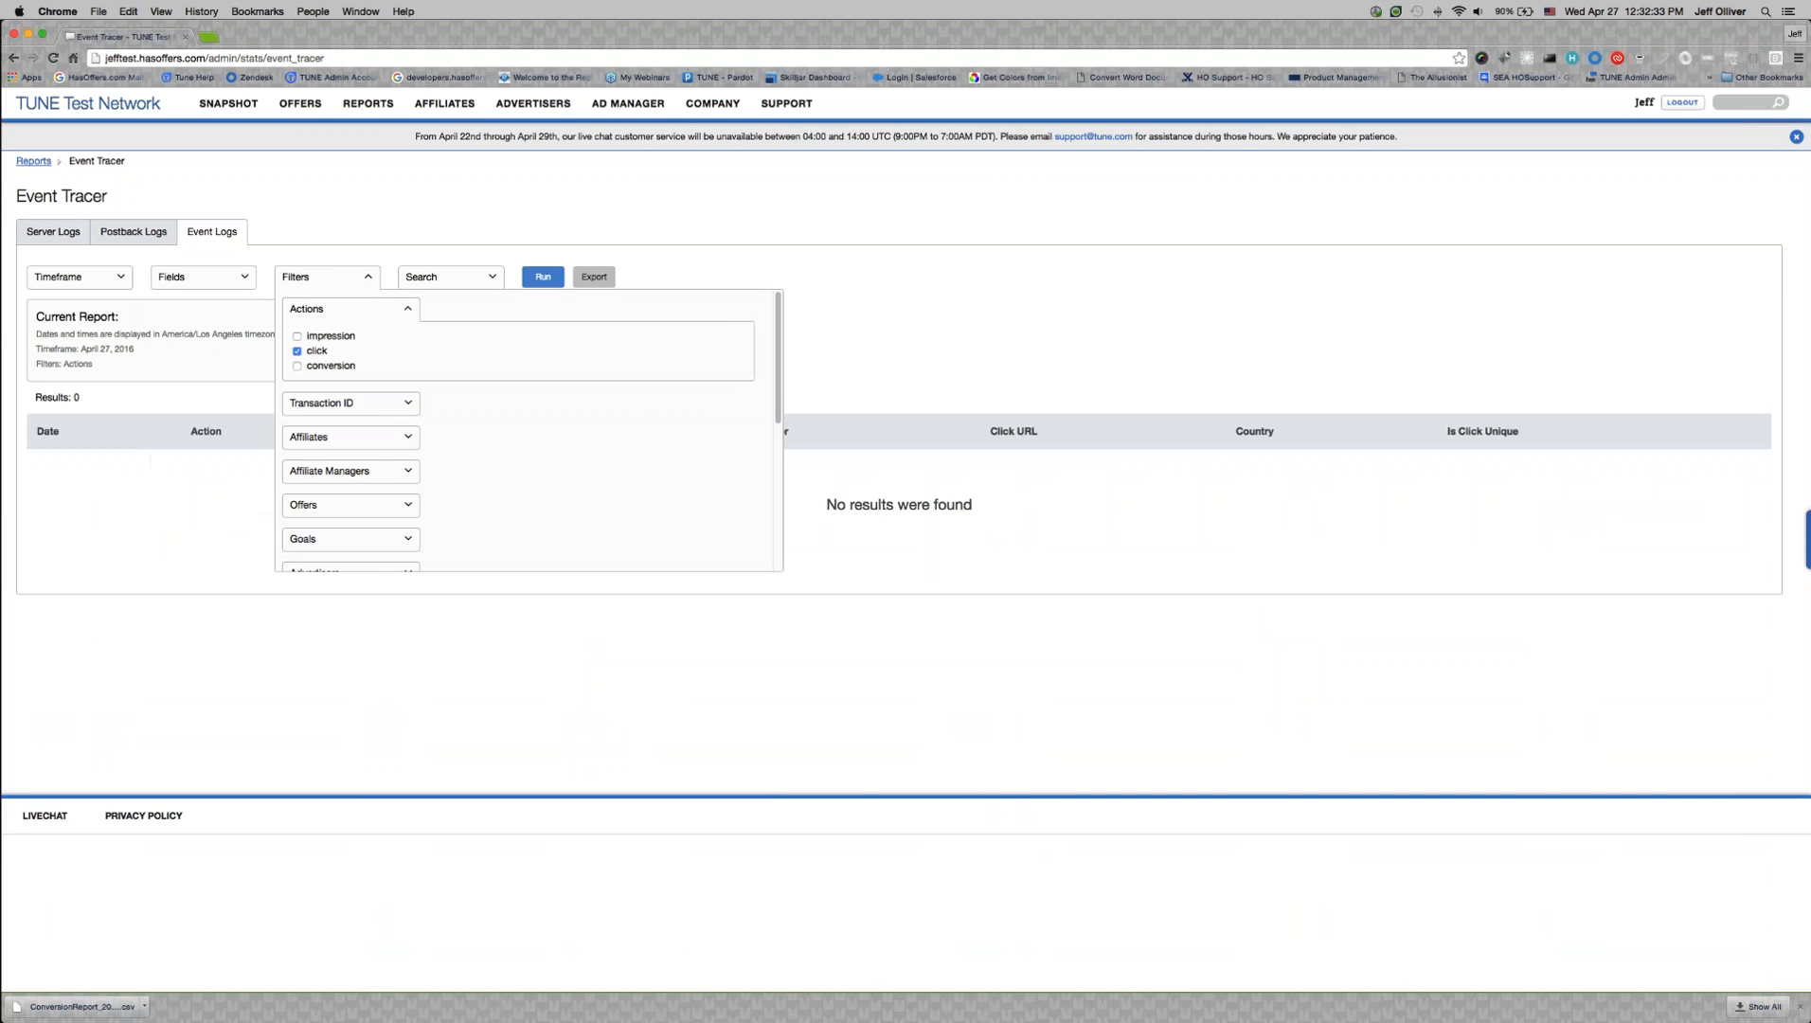
left_click(362, 505)
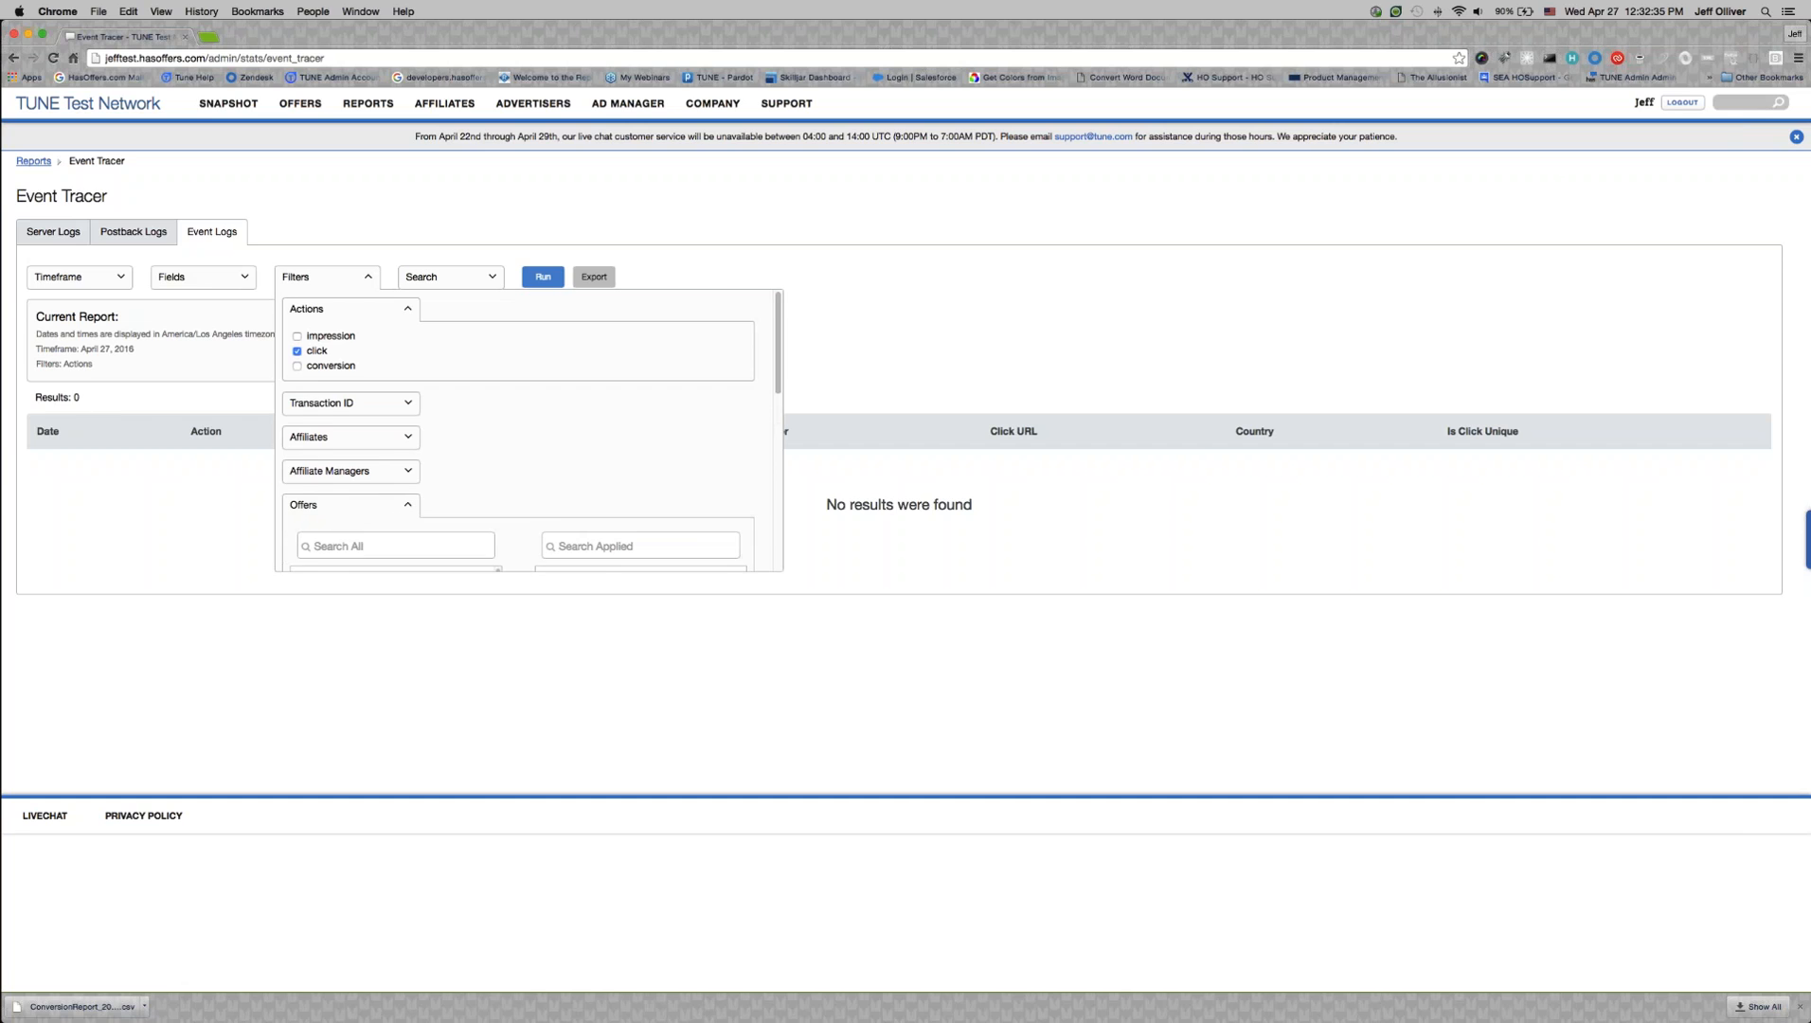
scroll(349, 515, "down", 1)
scroll(360, 530, "down", 4)
left_click(358, 479)
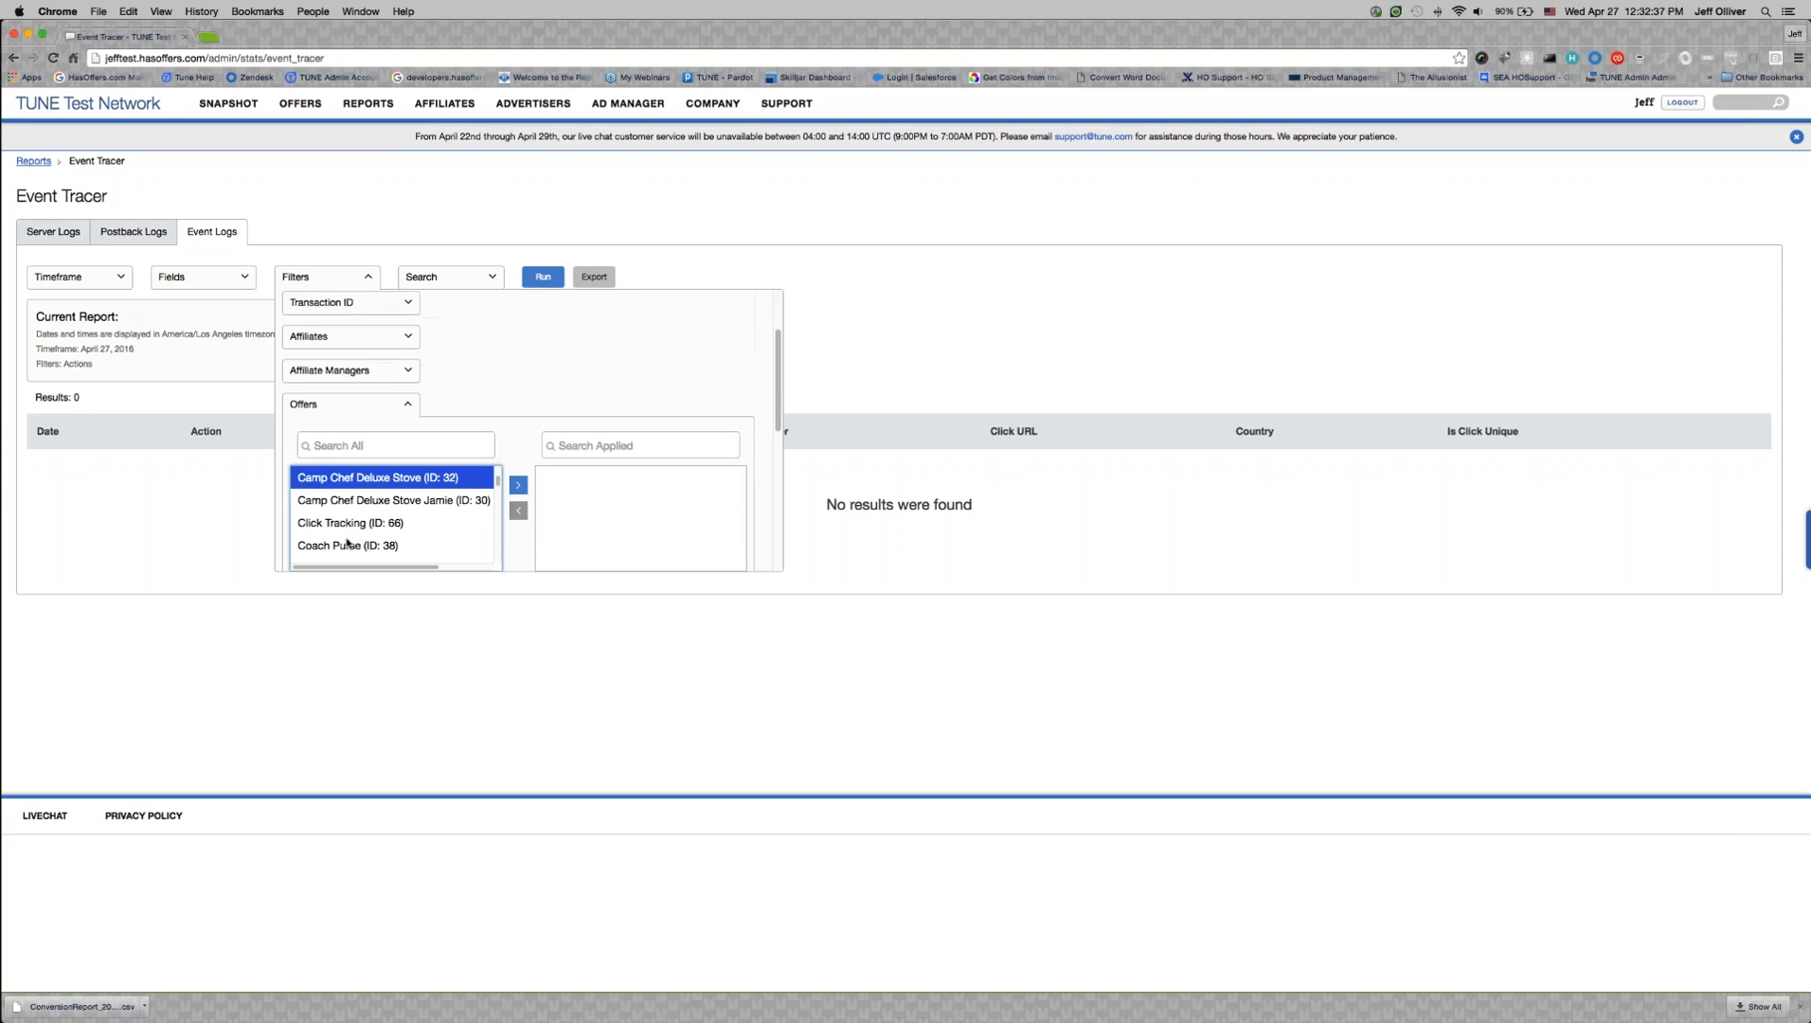
left_click(518, 485)
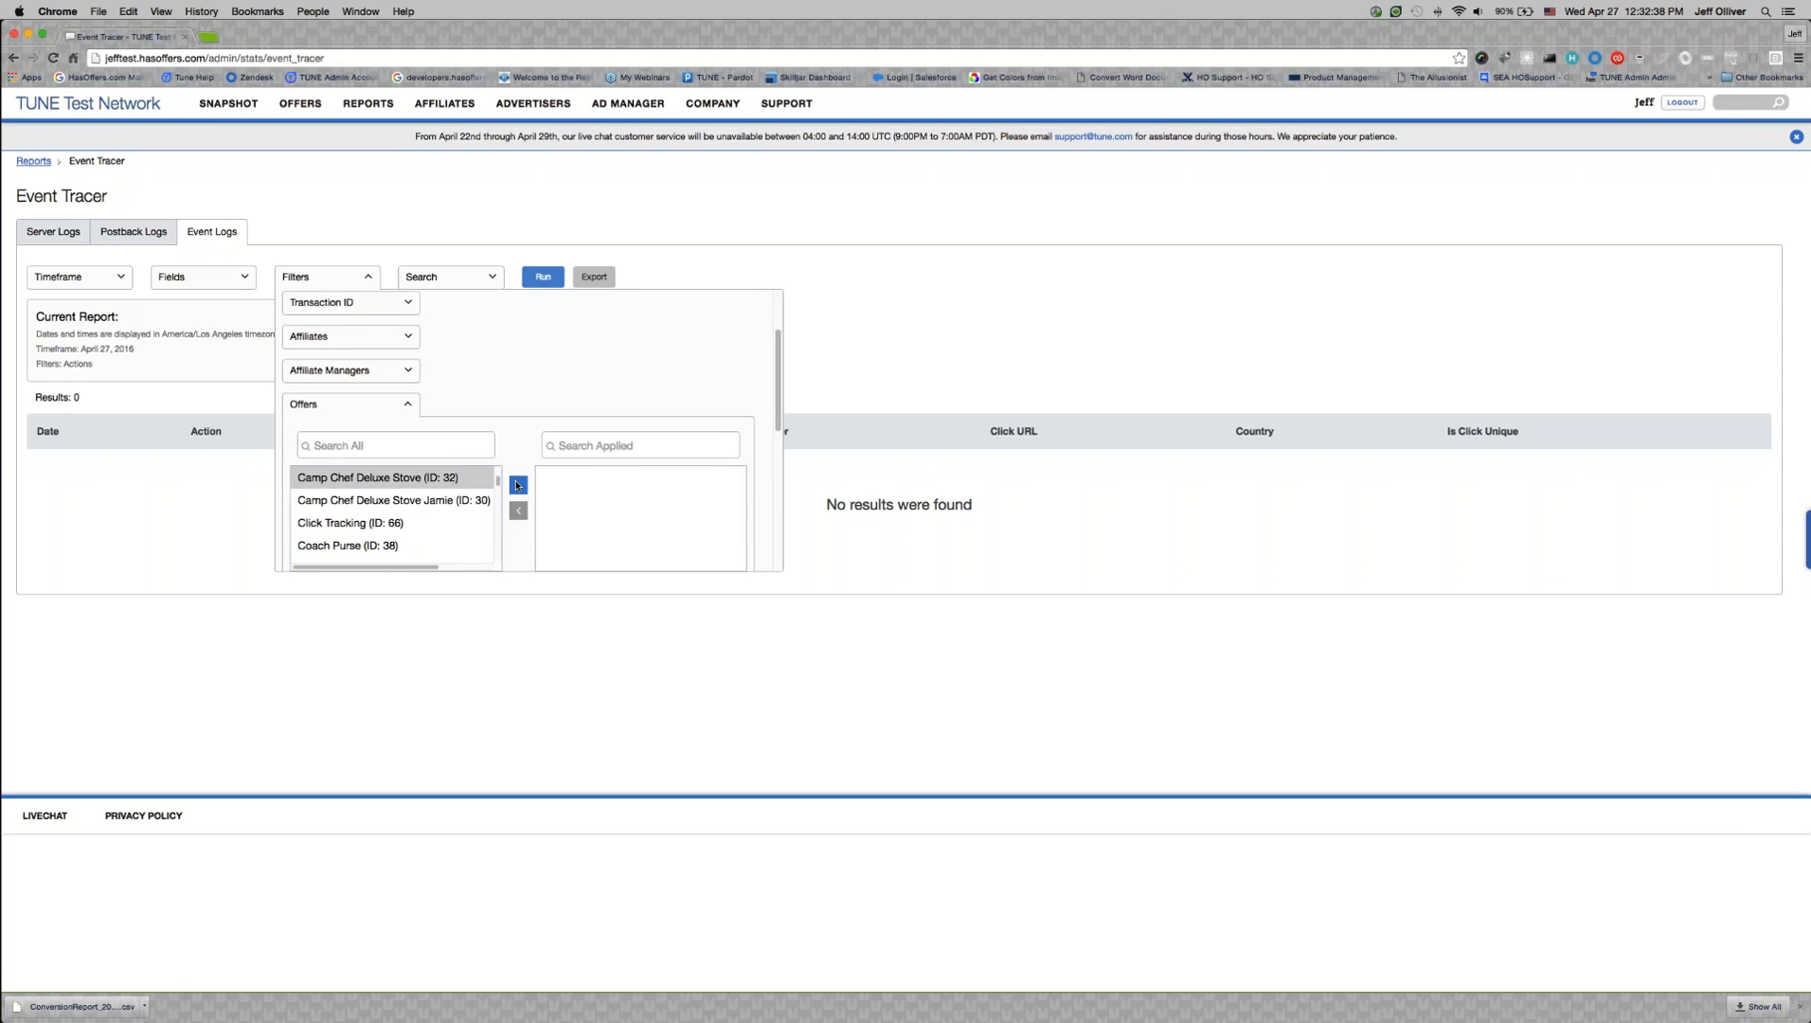
Step: Add the affiliate CrystalTestAff to the Event Logs filters and run the report
left_click(373, 339)
left_click(369, 430)
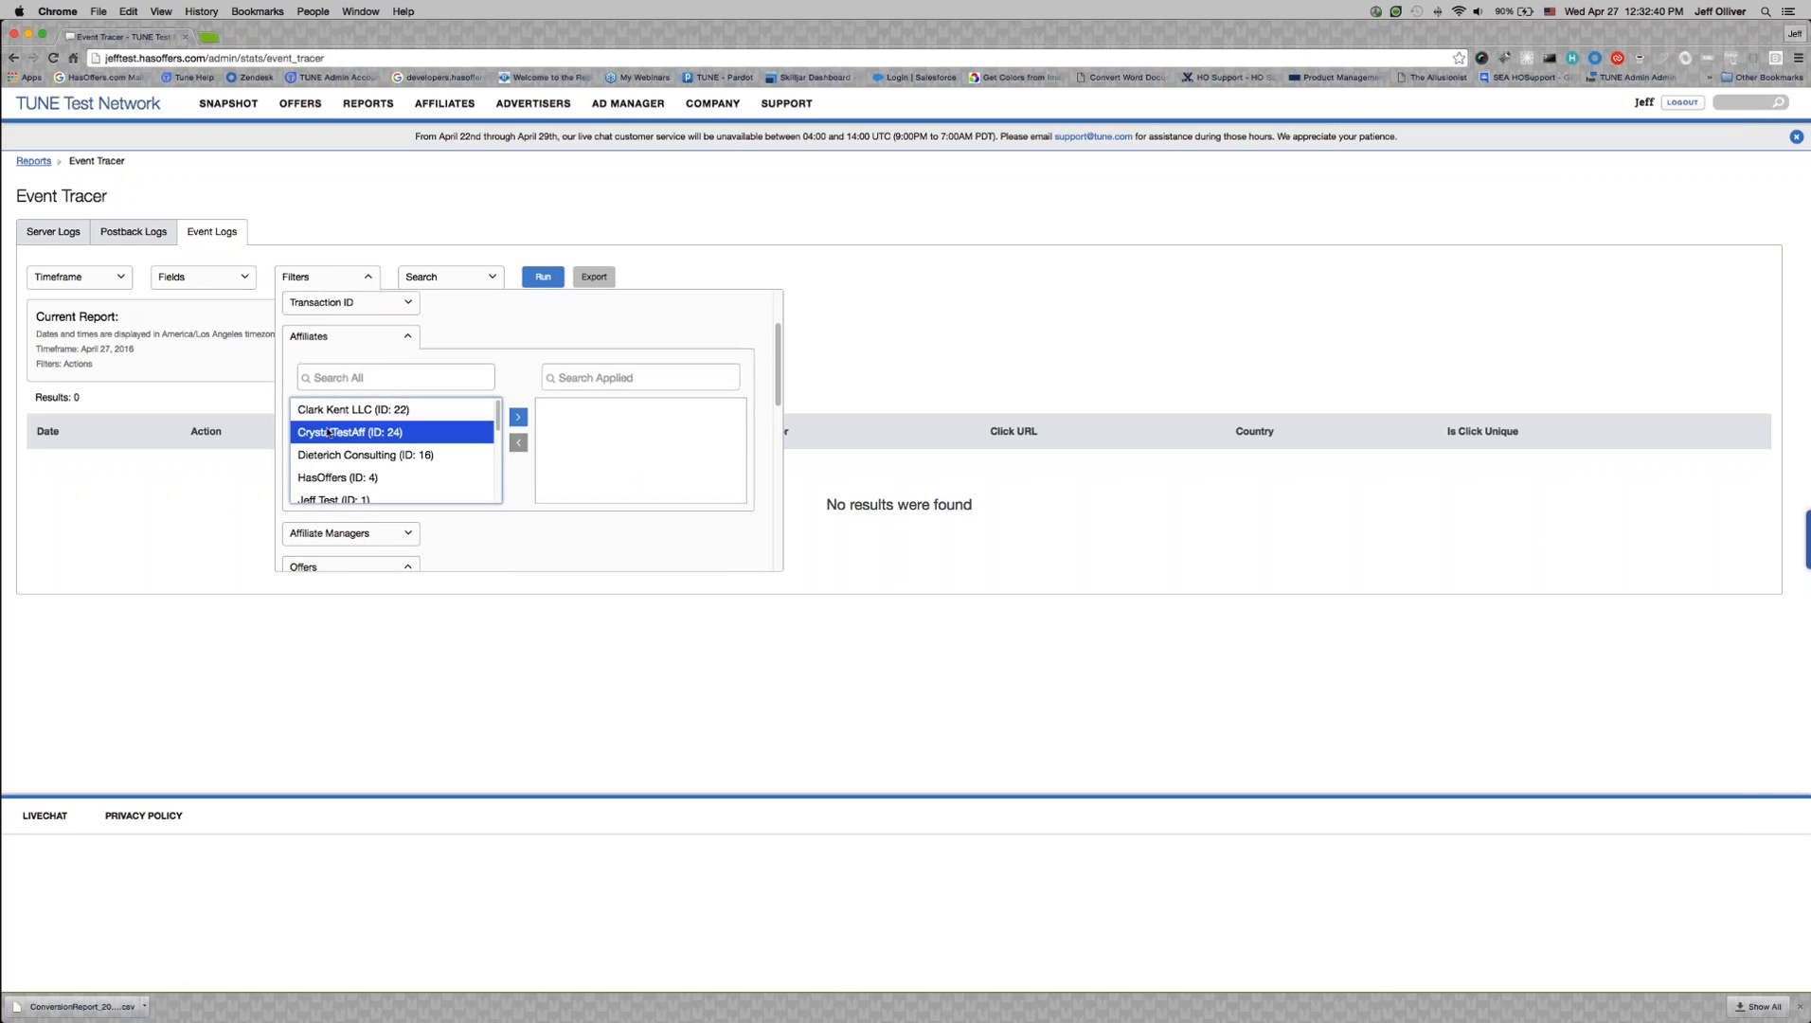
left_click(517, 417)
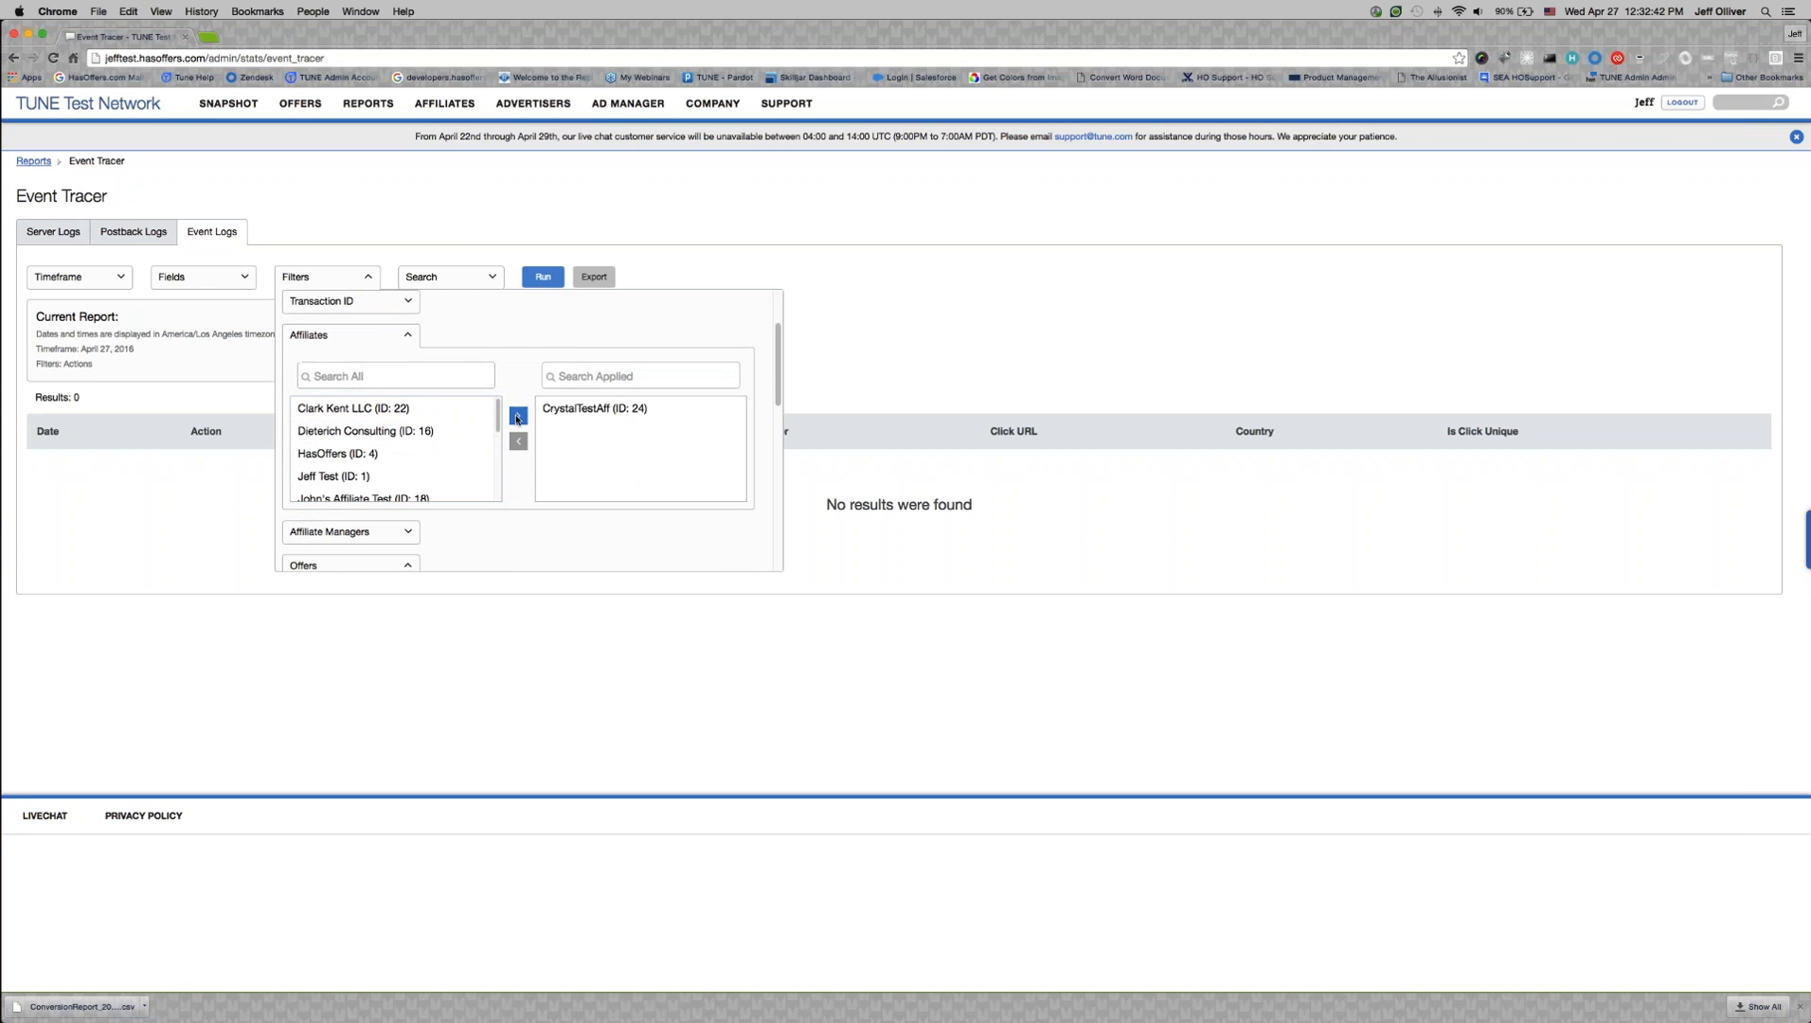
left_click(540, 277)
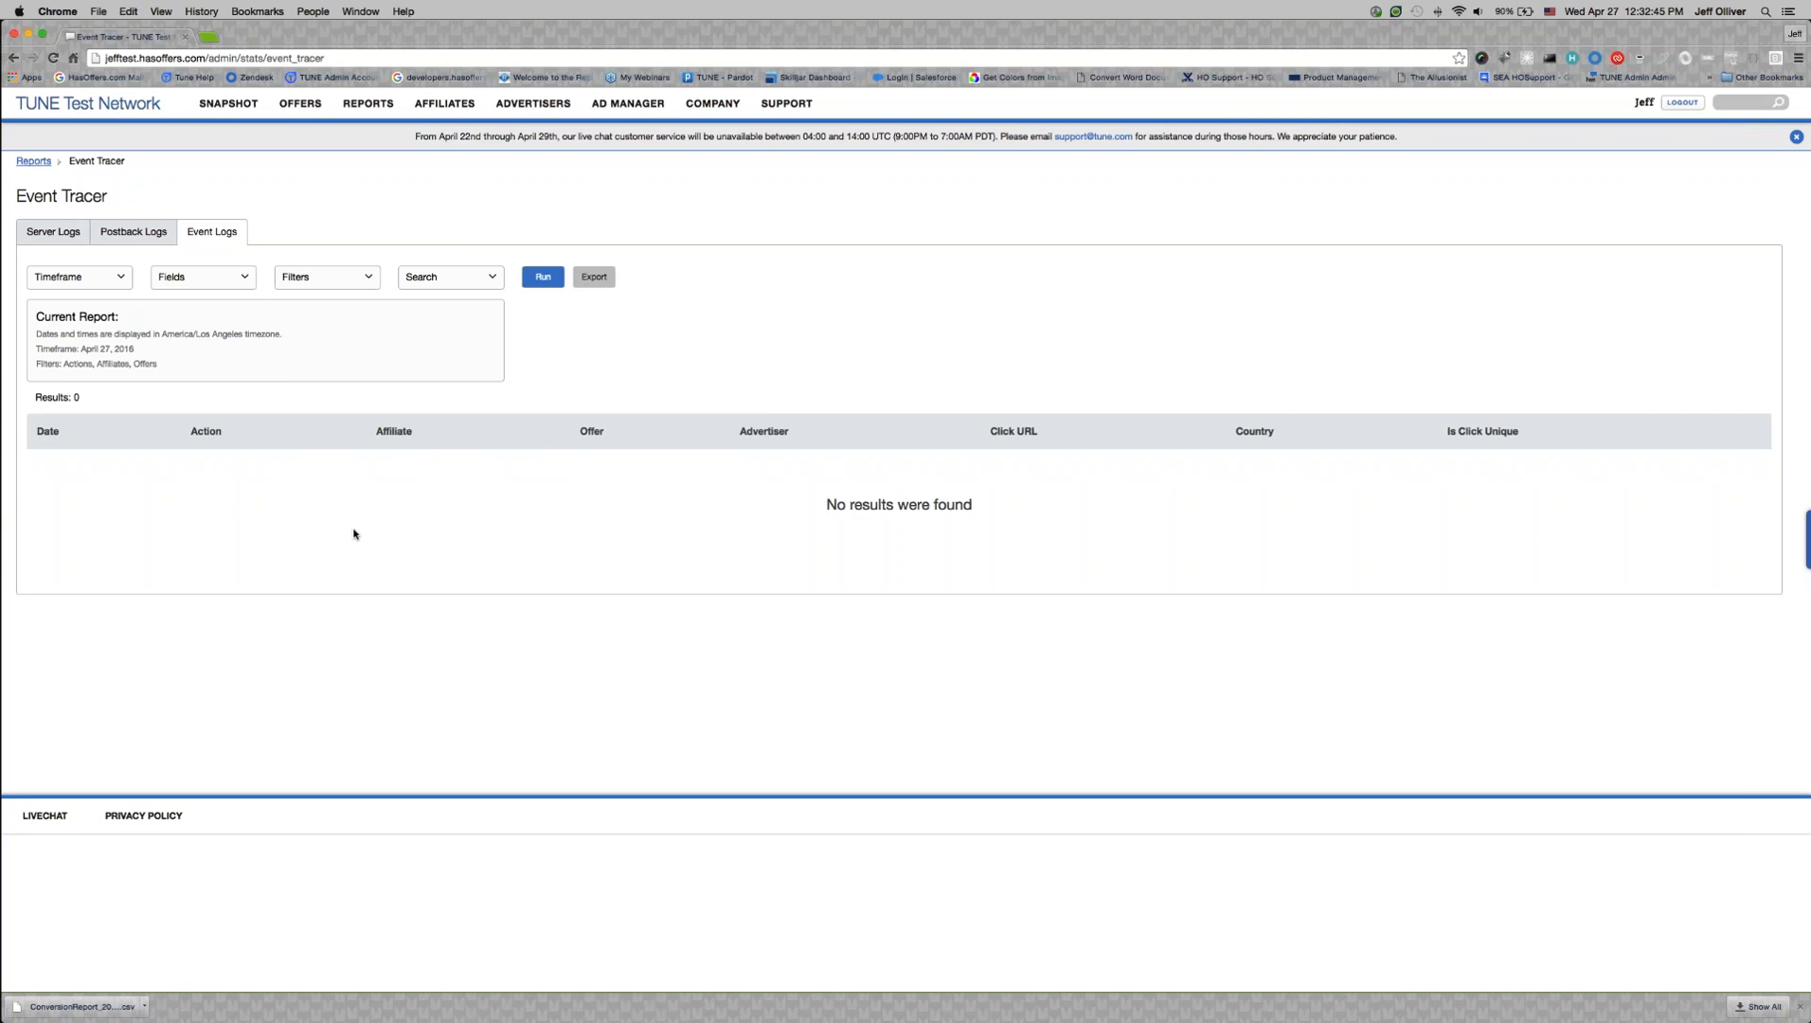
Step: Open the Click Logs report in a separate tab
mouse_move(385, 109)
right_click(385, 447)
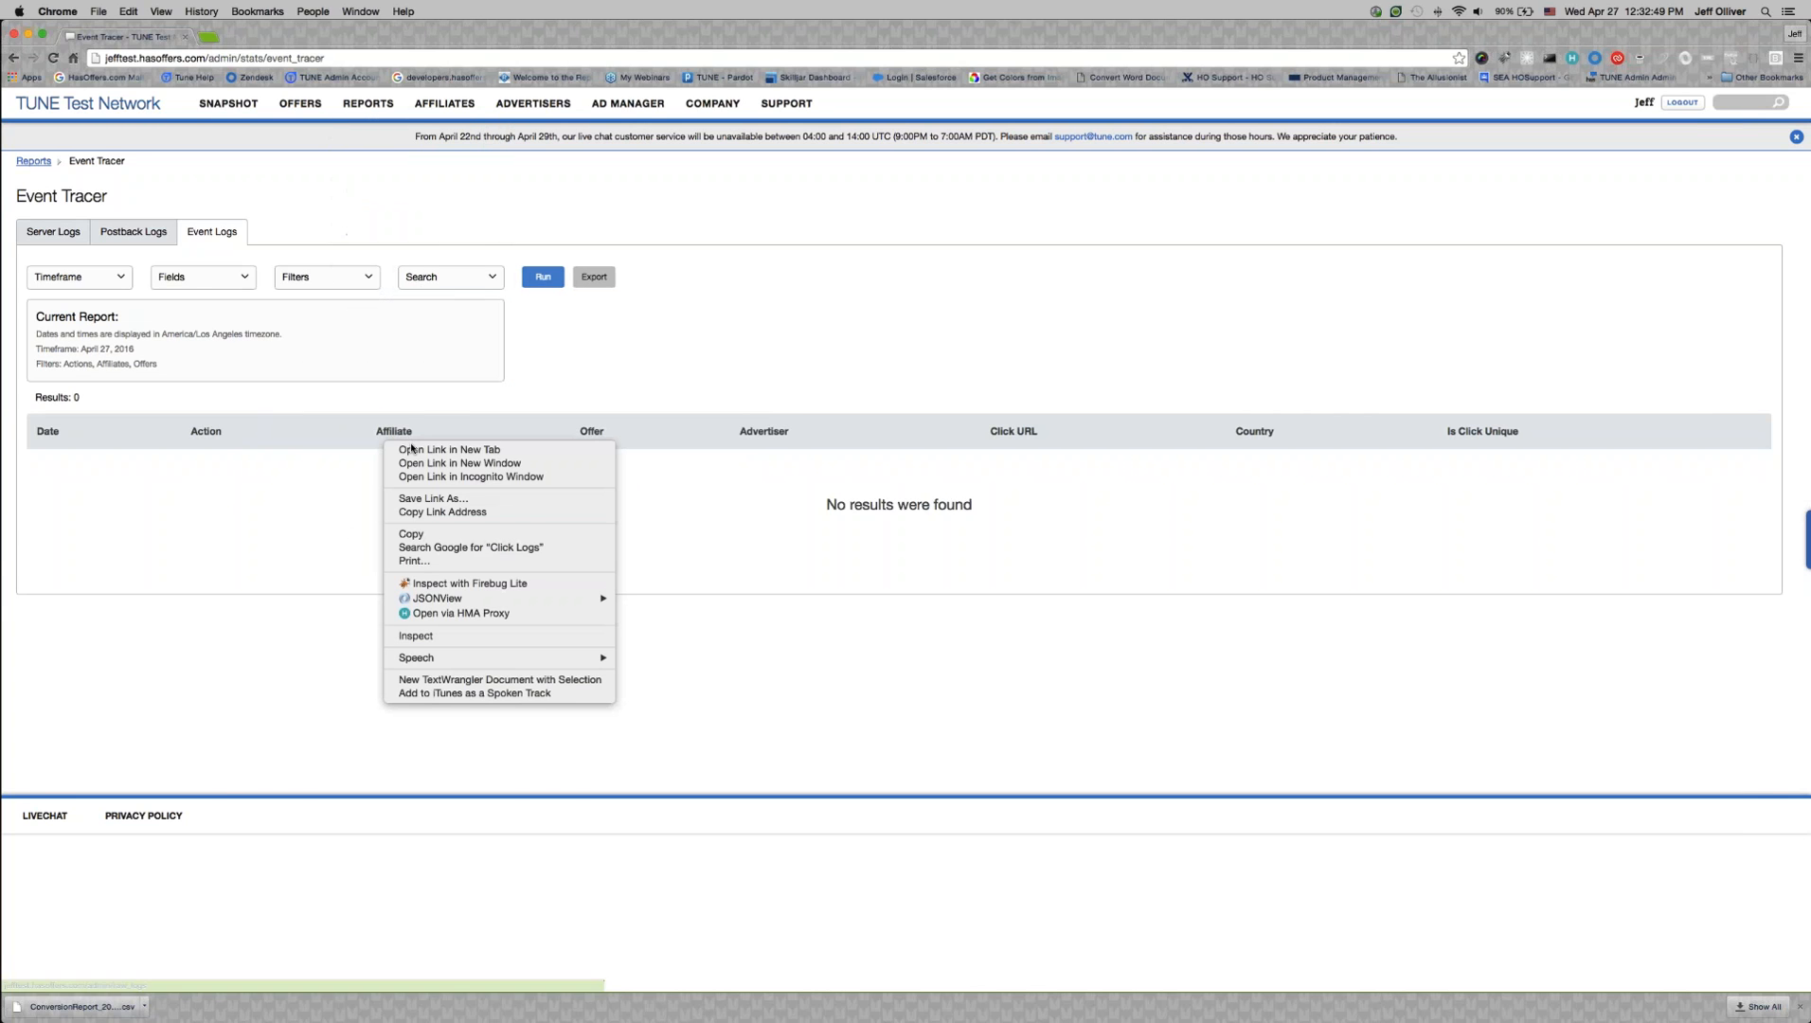
left_click(402, 450)
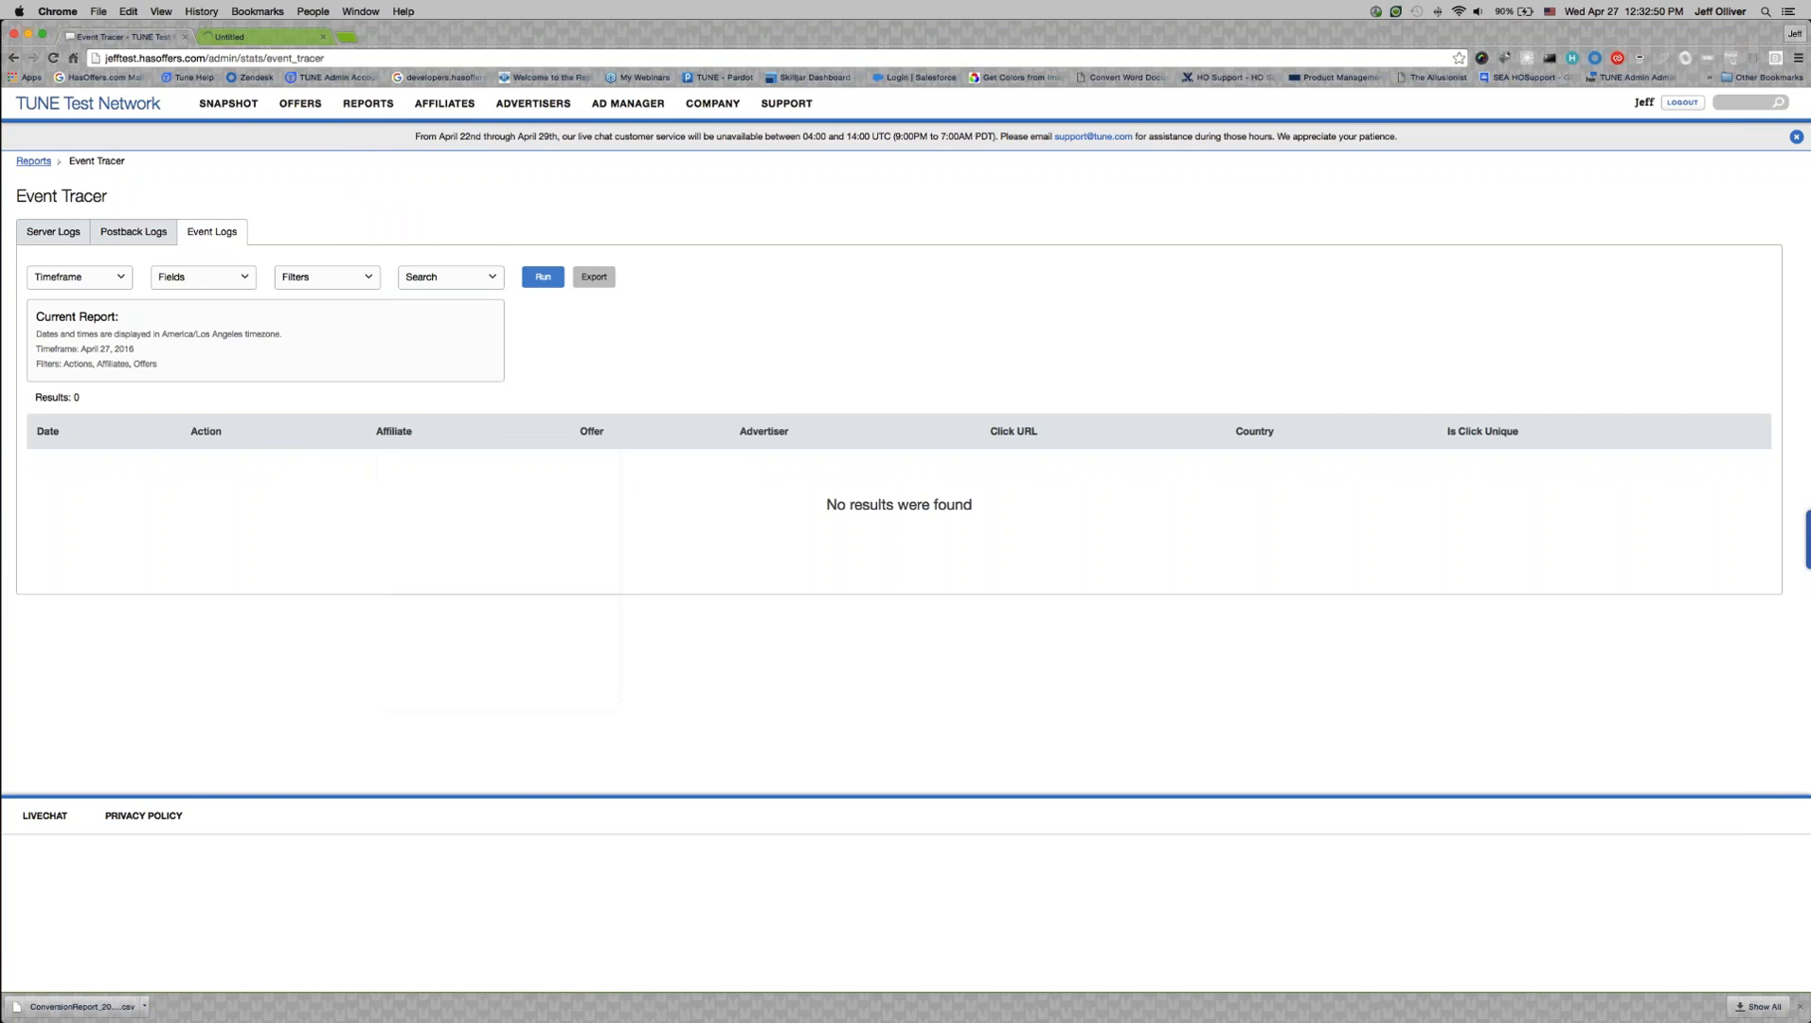
key("super+w")
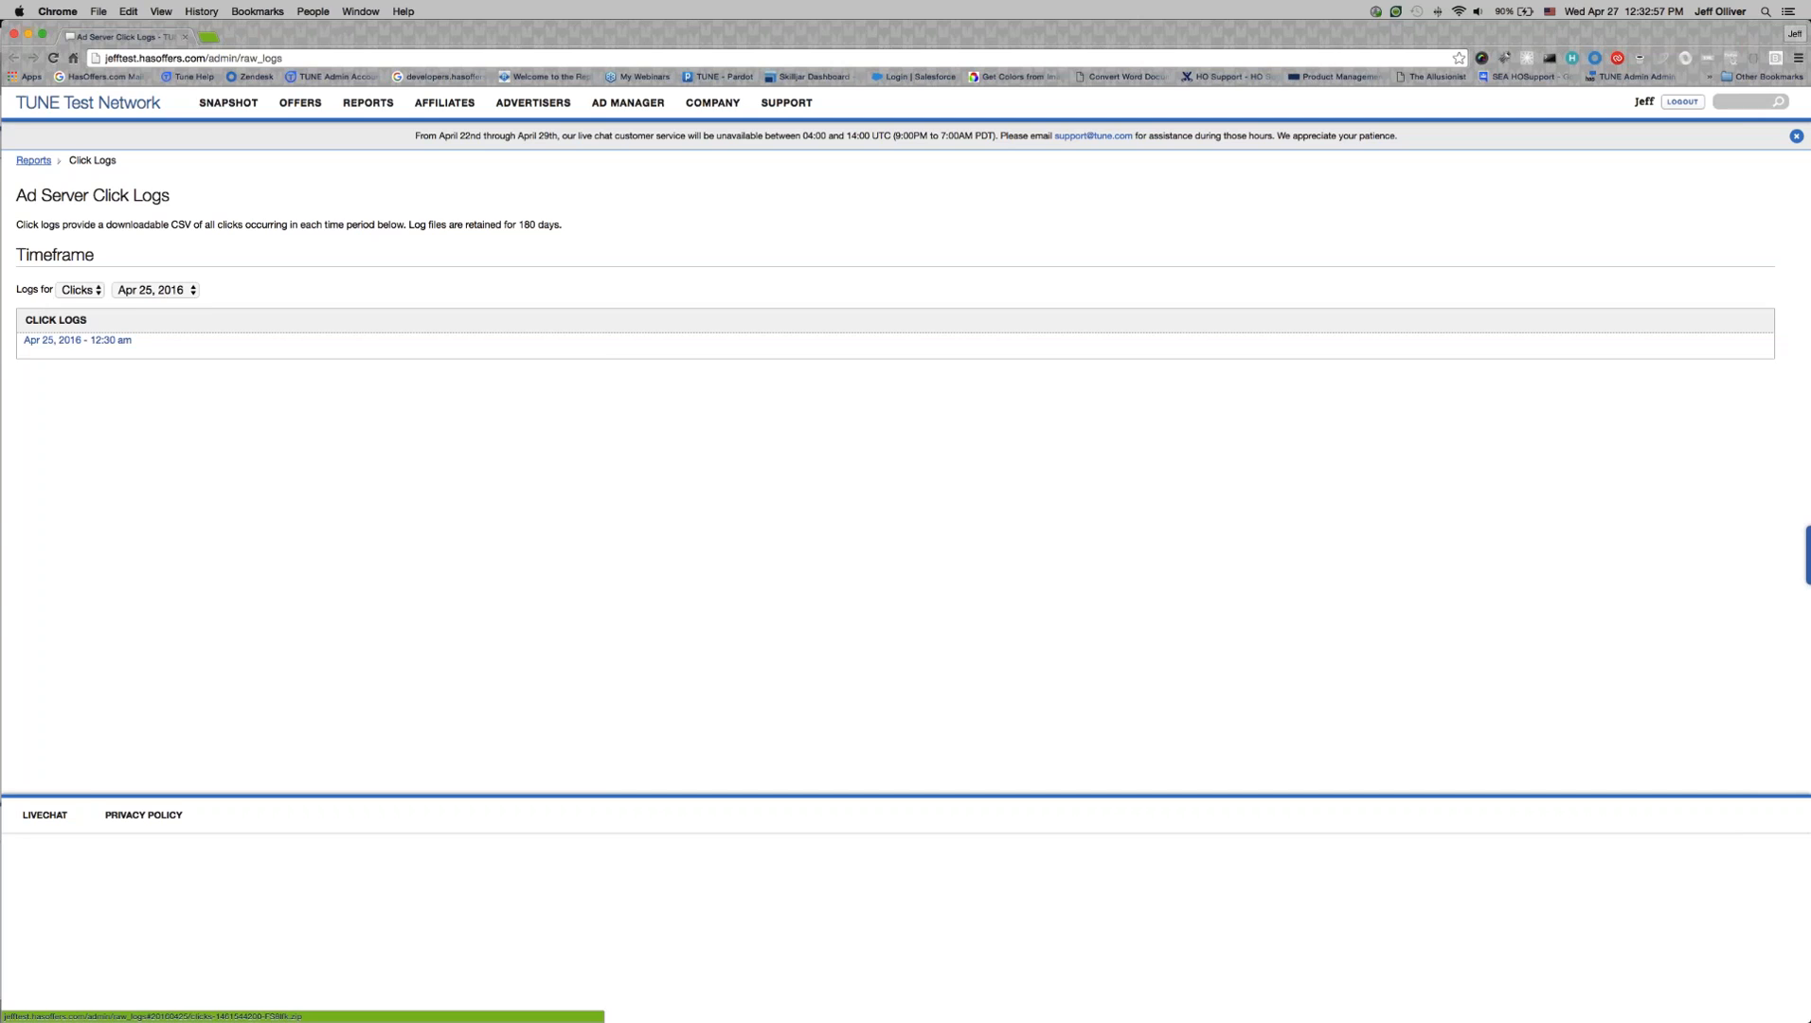
Step: Show the click logs for Apr 21, 2016 and for Apr 20, 2016, and highlight the Apr 20 07:00 pm log
left_click(166, 290)
left_click(162, 304)
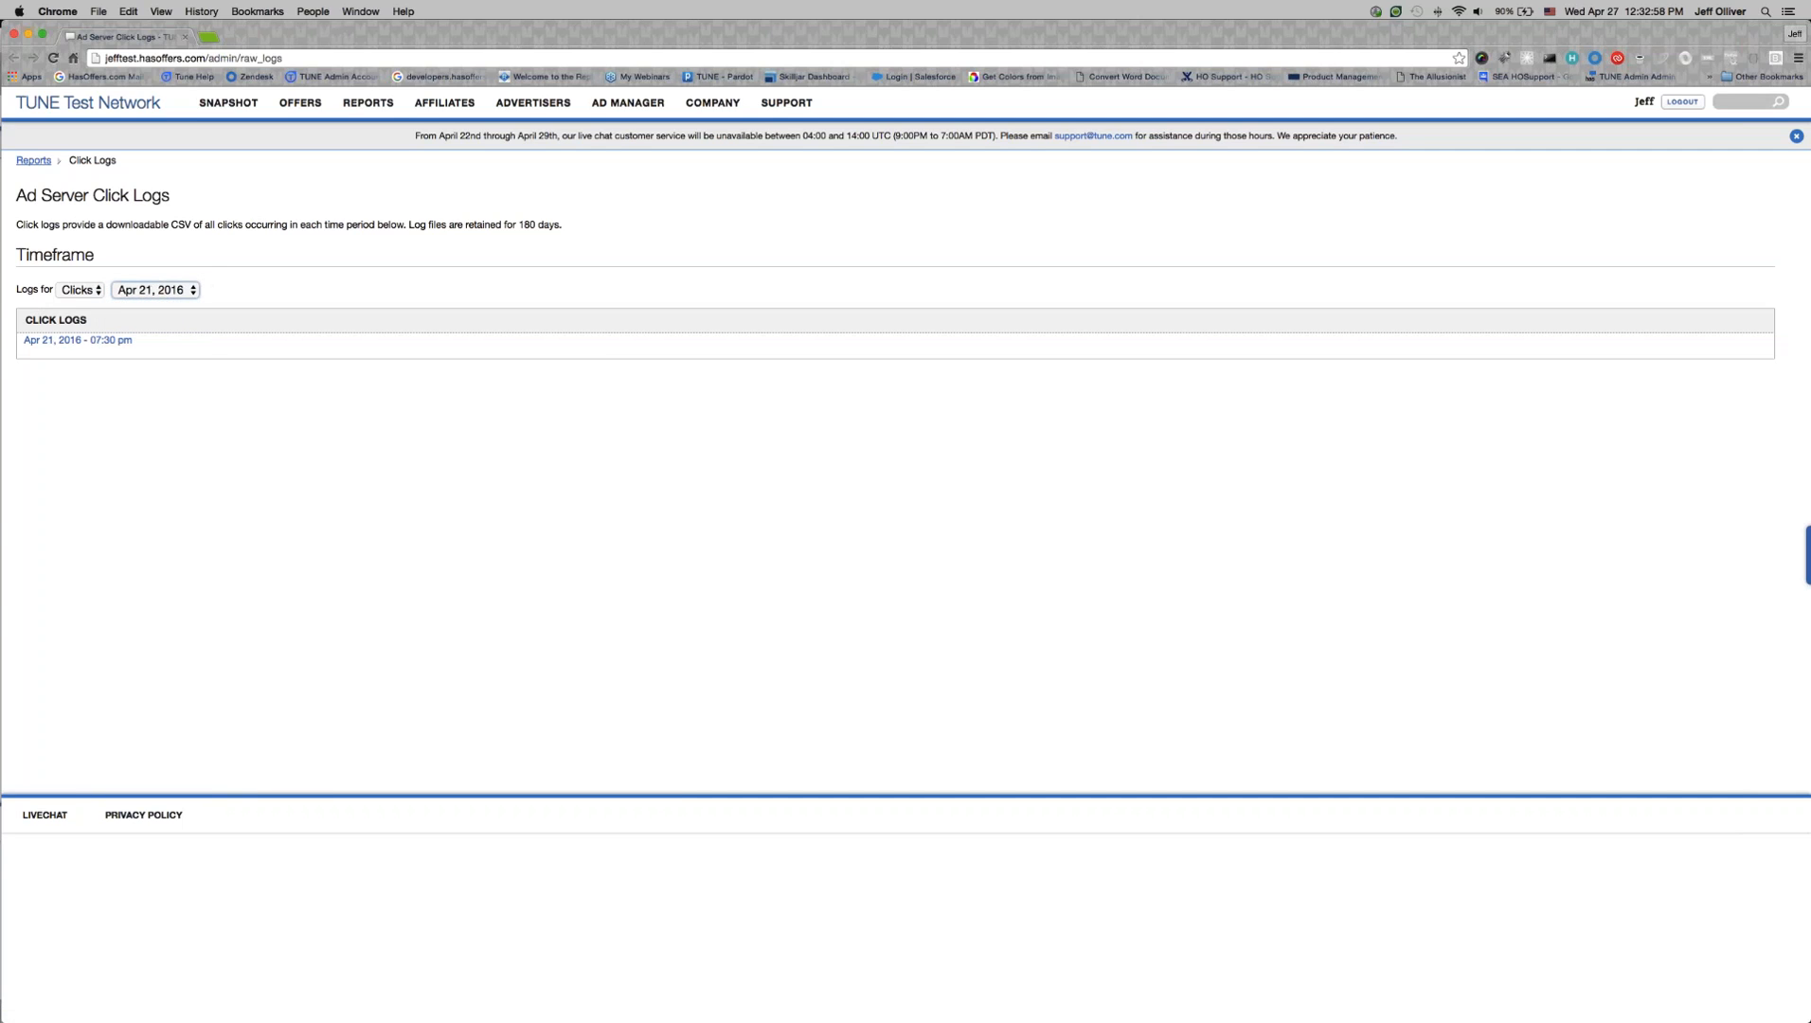
left_click(164, 291)
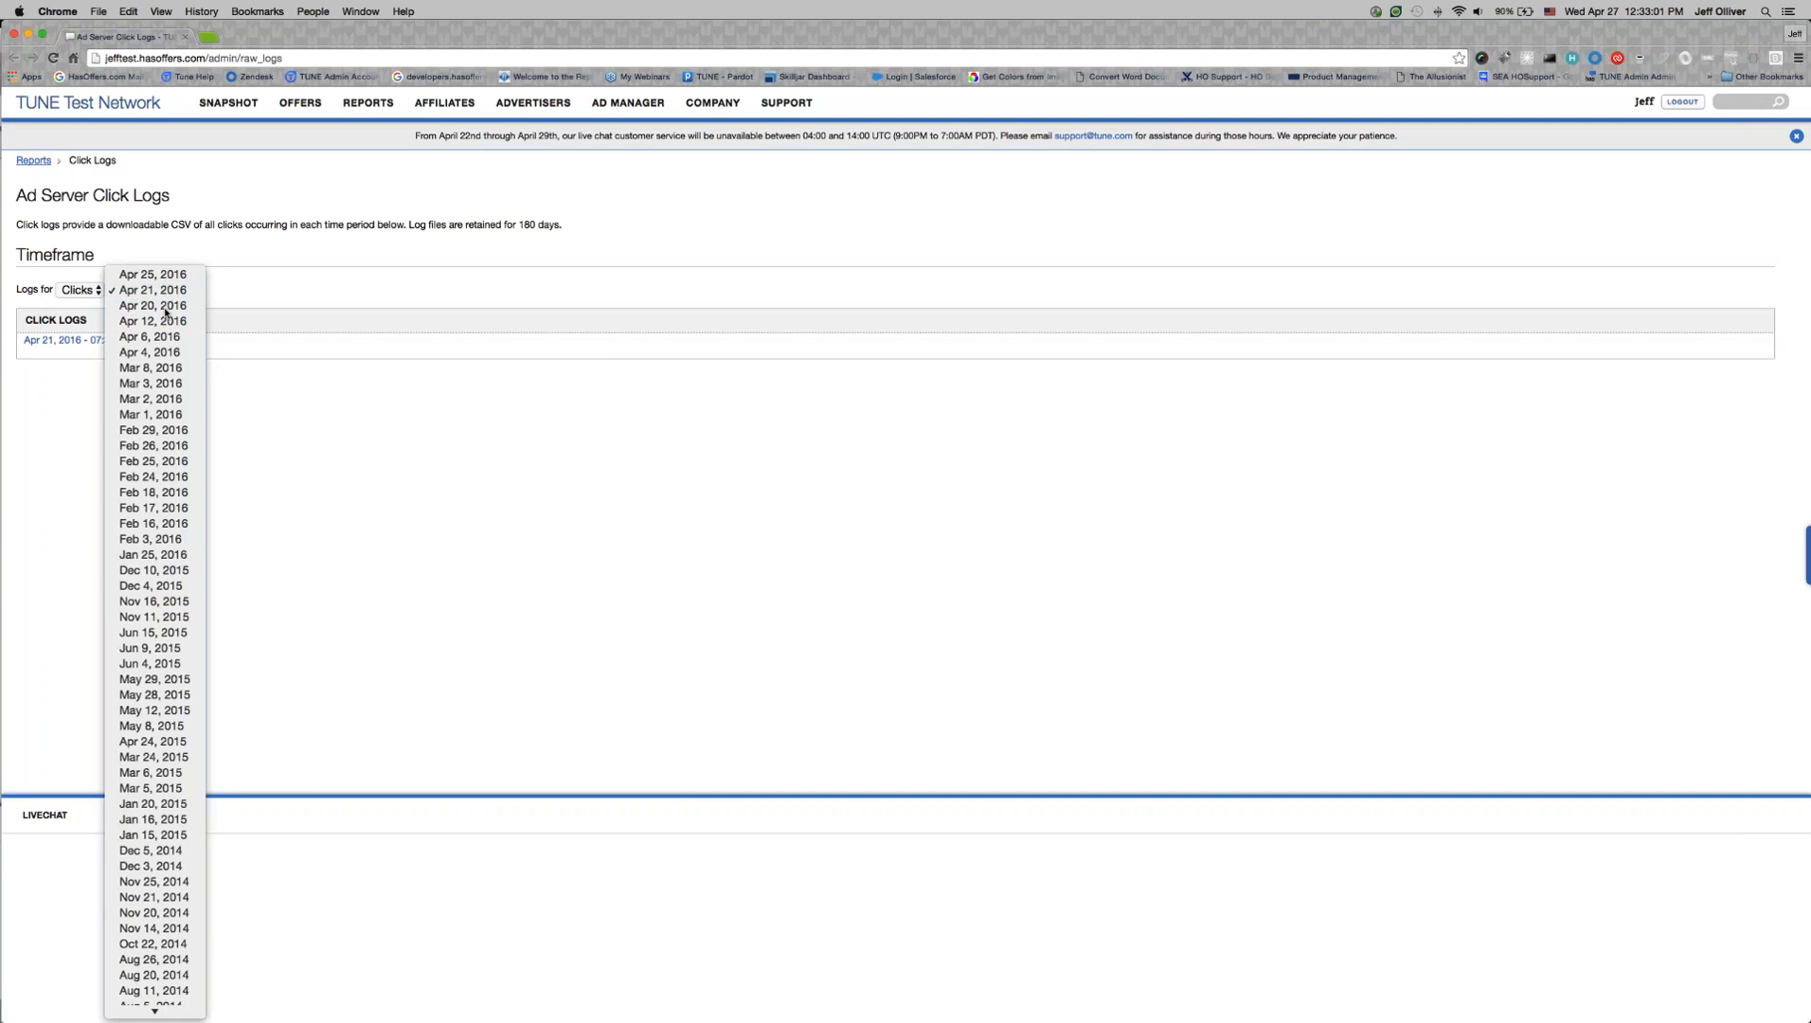
left_click(163, 305)
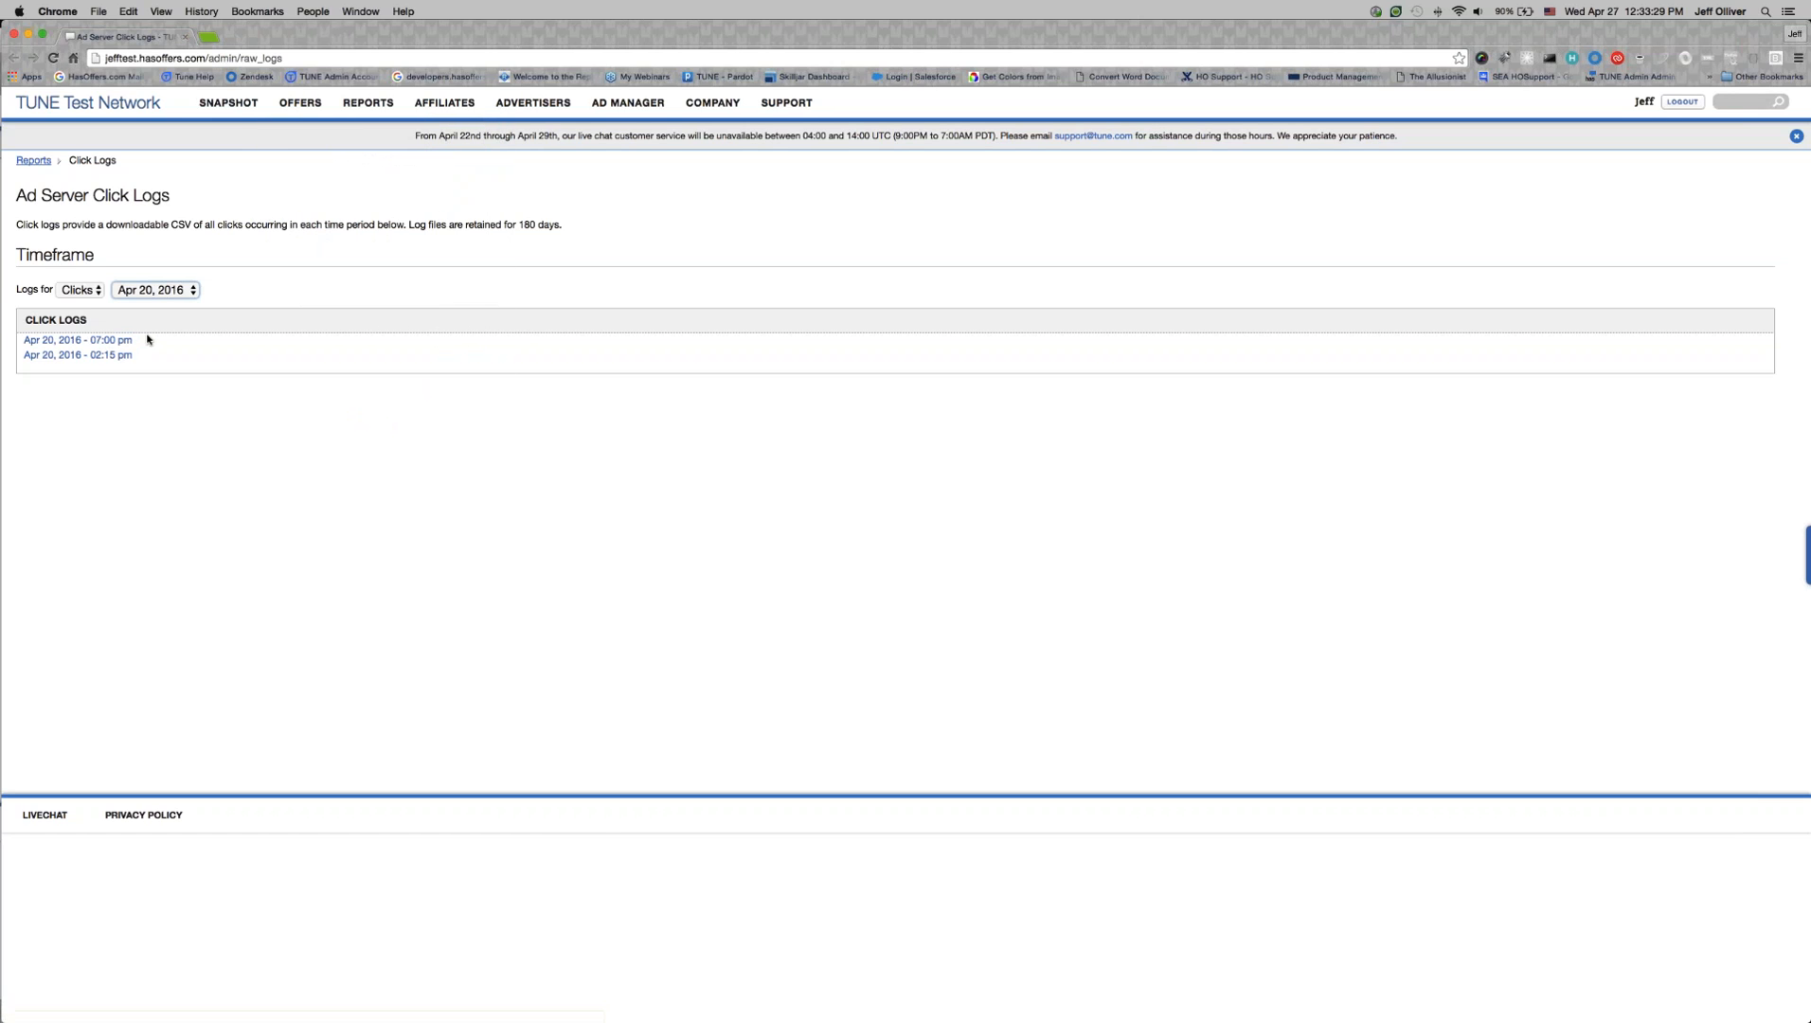
left_click_drag(151, 340, 29, 352)
left_click(248, 278)
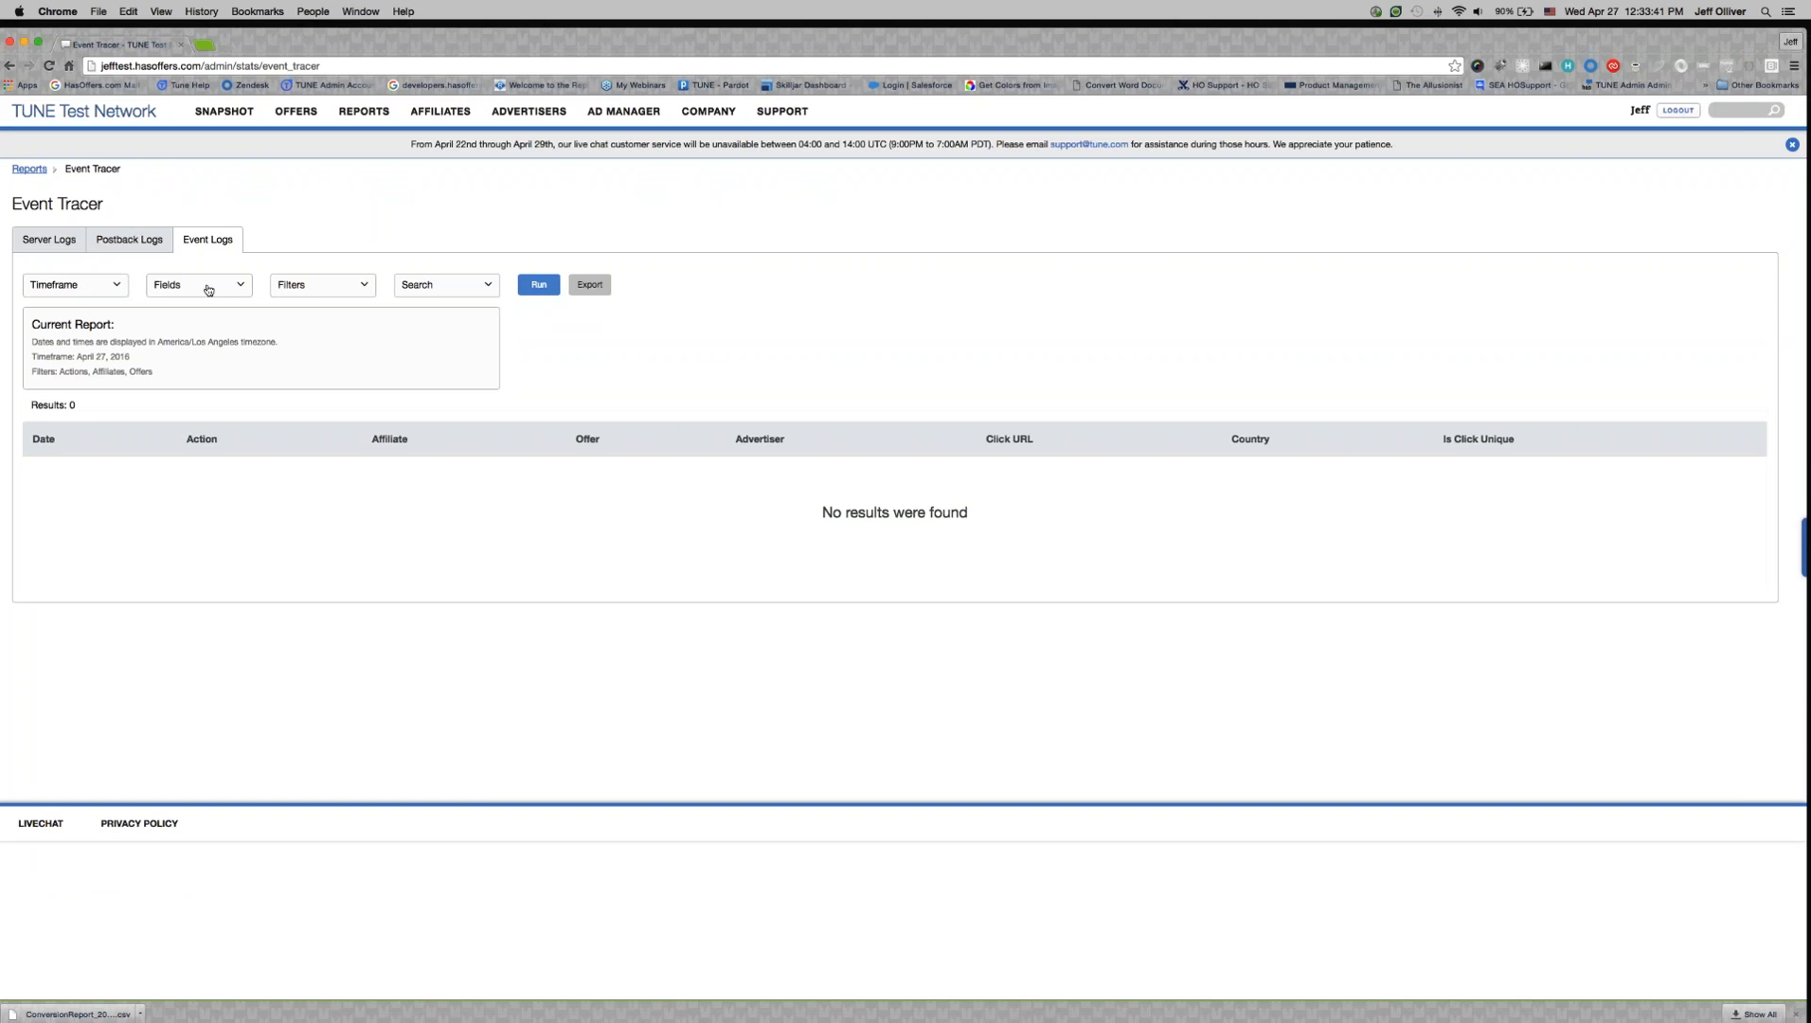
Step: Check the timeframe calendar and the search options of Event Tracer's Event Logs
left_click(102, 290)
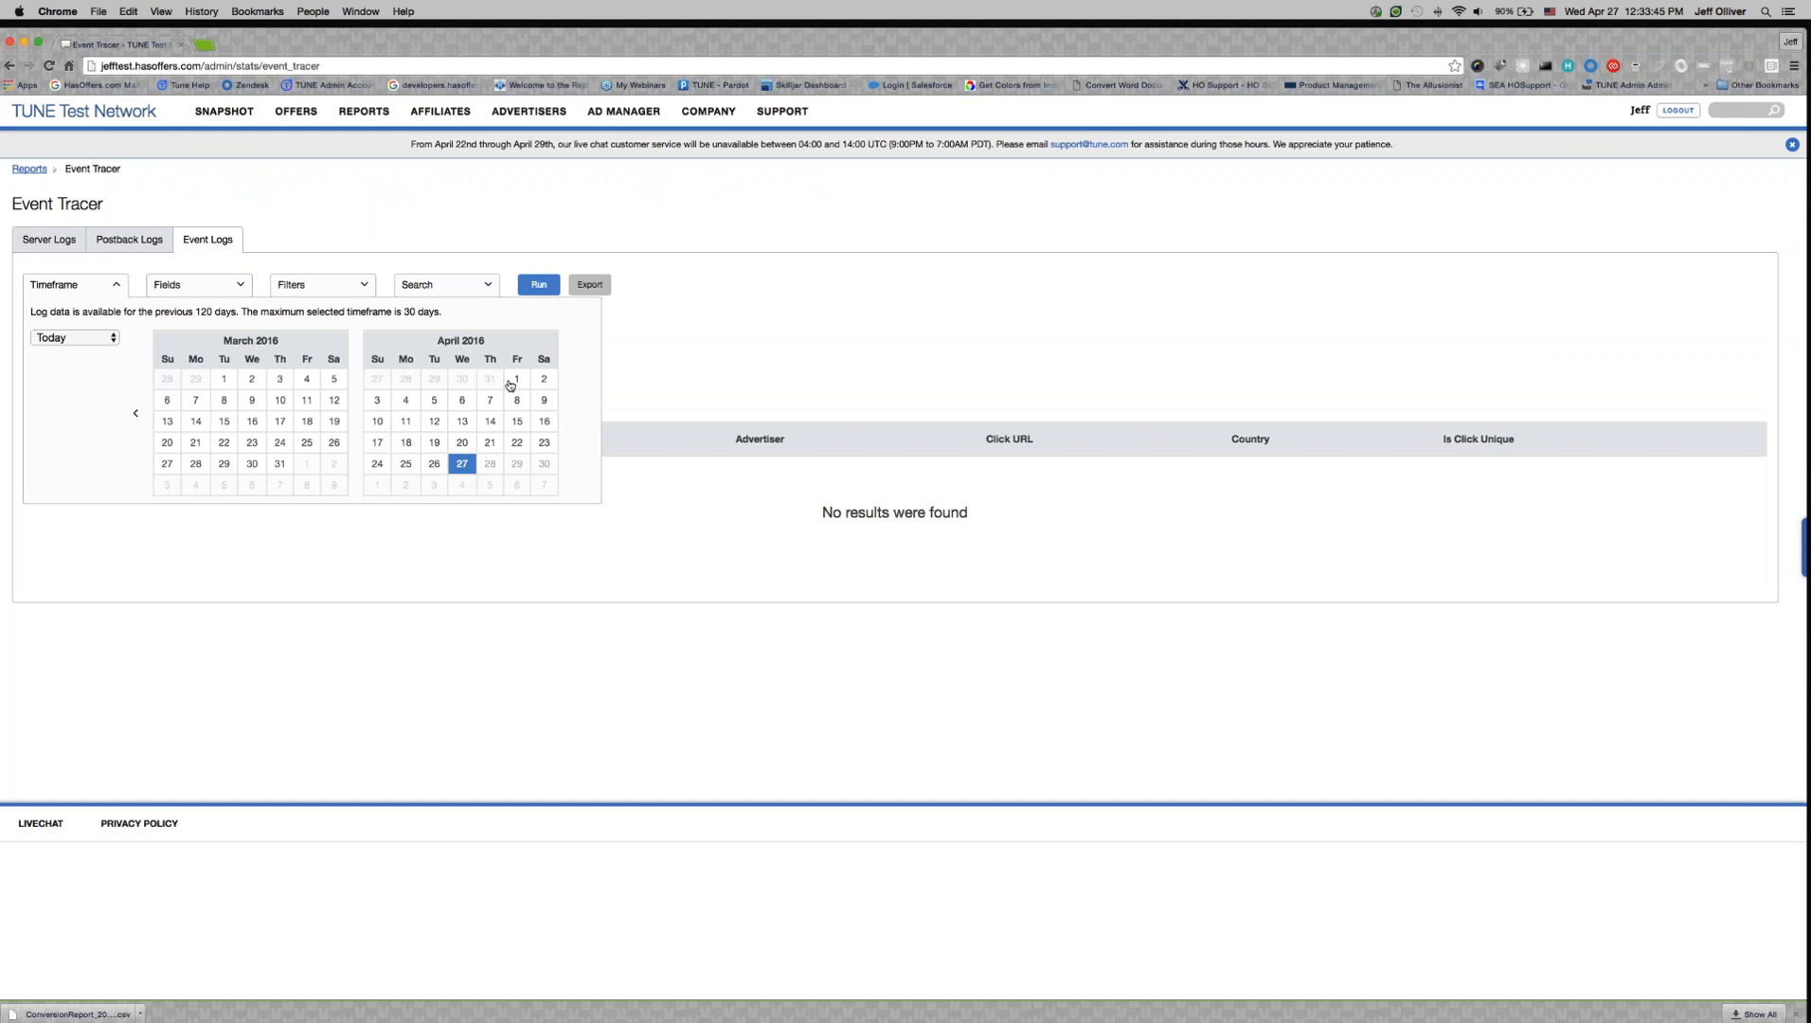
left_click(471, 289)
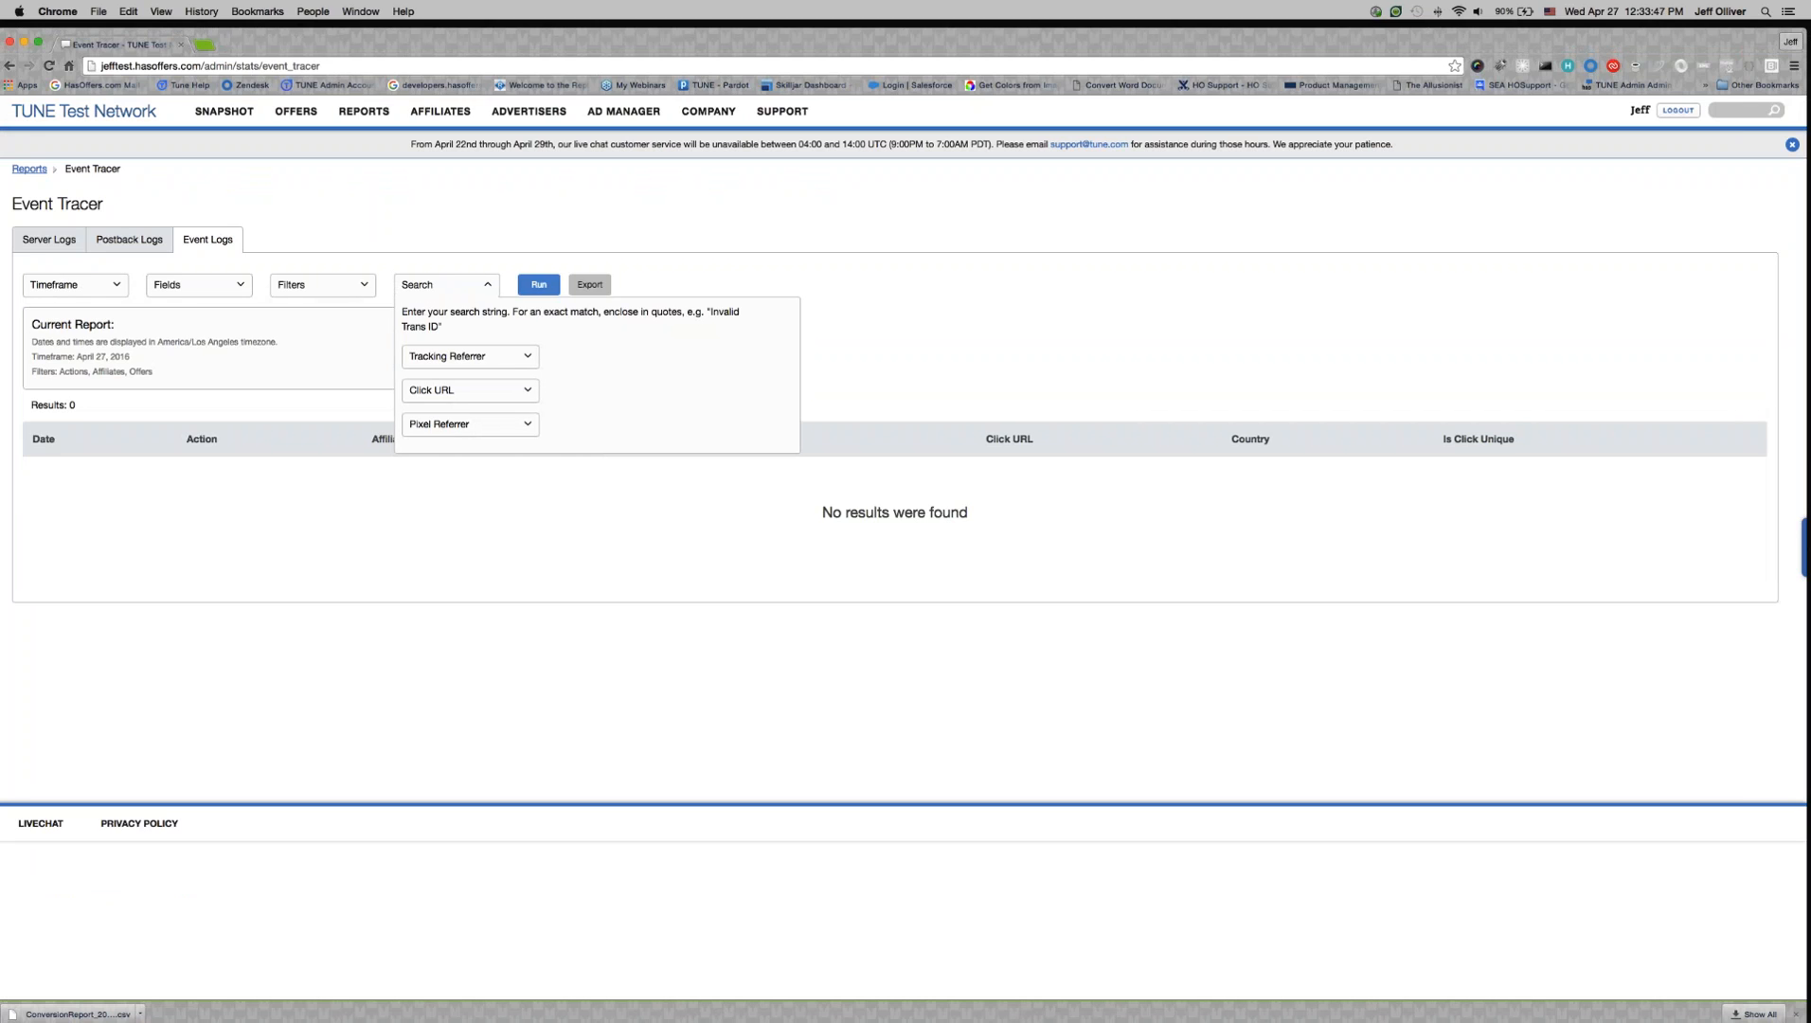